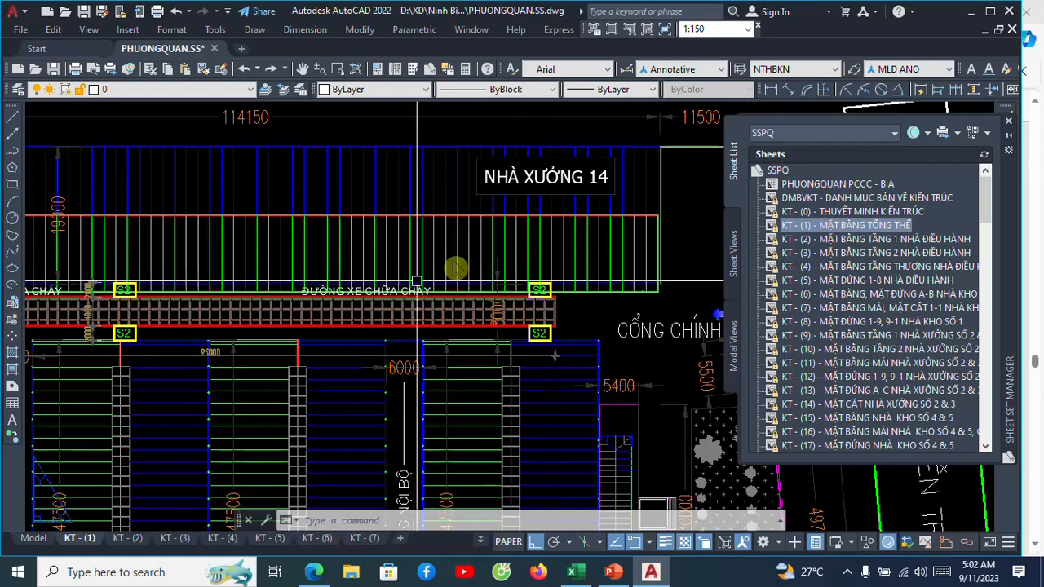
Open the sheet KT - (0) - THUYẾT MINH KIẾN TRÚC from the SSPQ sheet set.
scroll(417, 281, "down", 3)
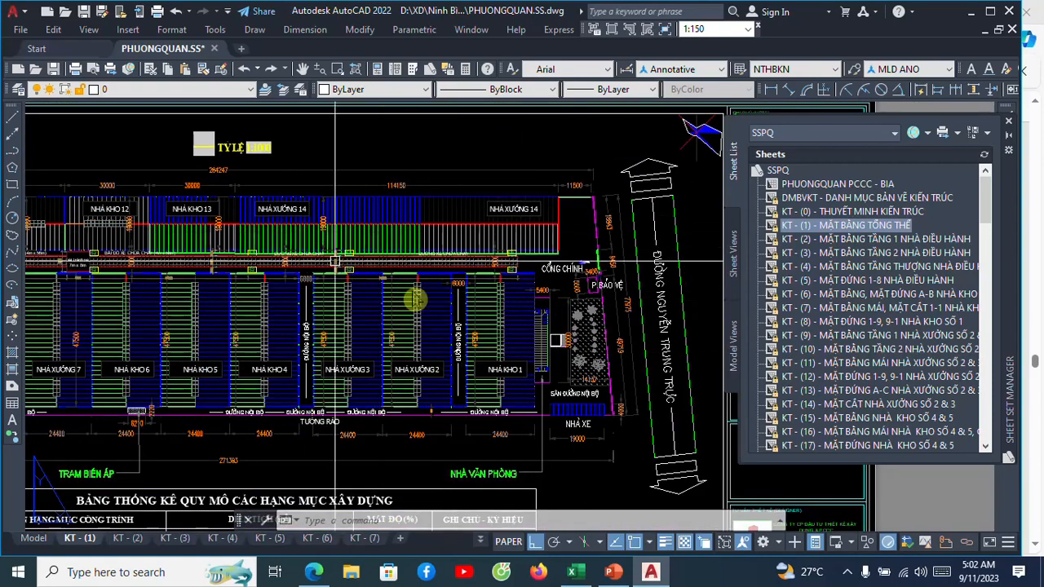
scroll(489, 243, "down", 2)
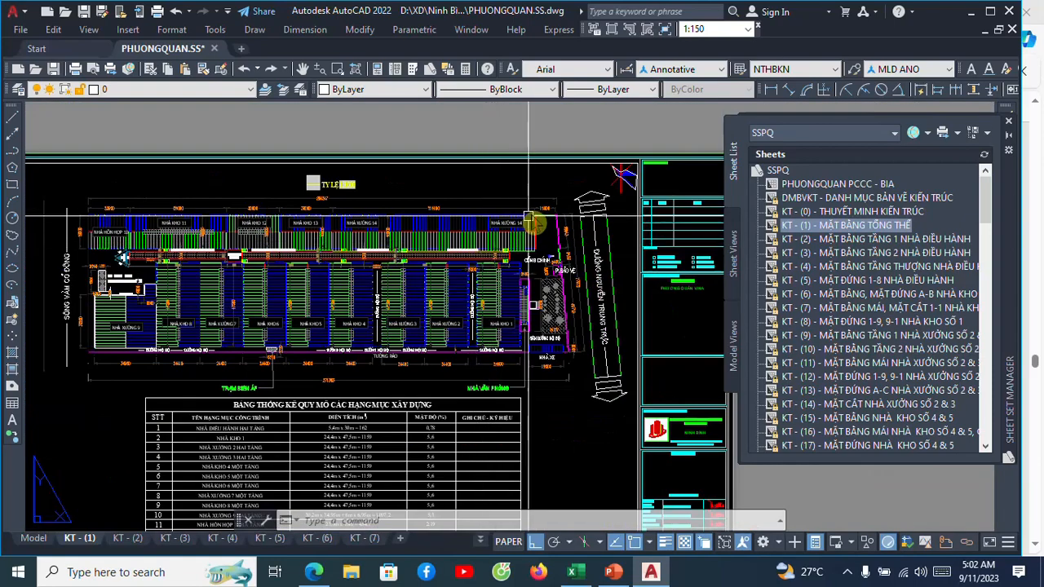
scroll(528, 220, "down", 2)
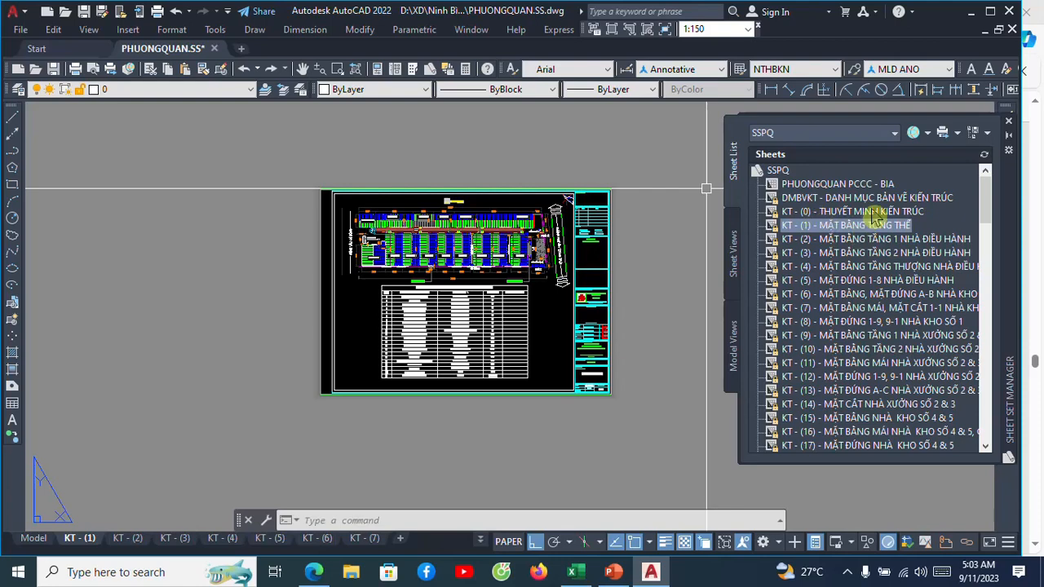
double_click(871, 212)
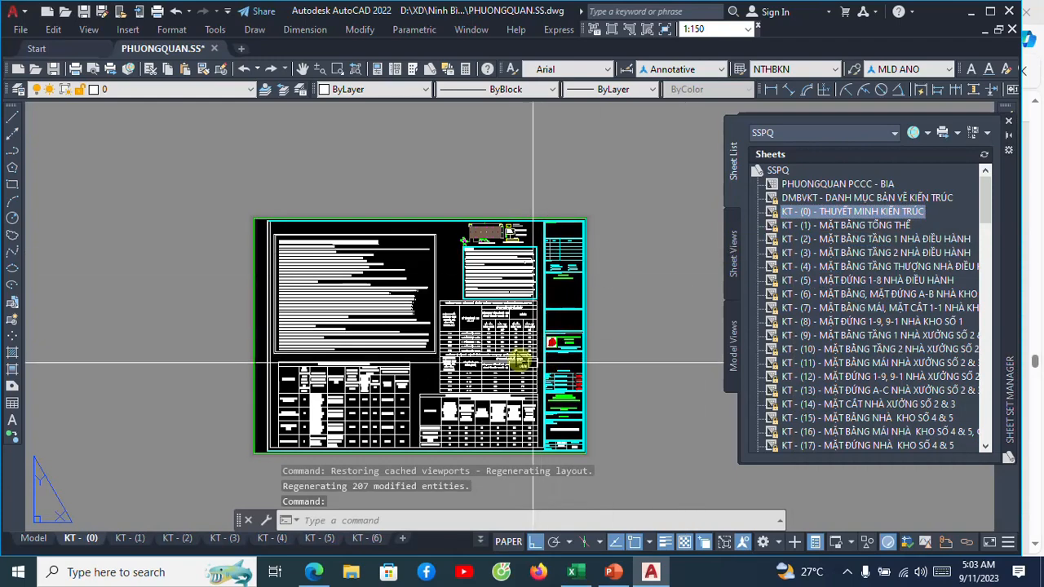
Examine the two finishing-material tables, for escape routes and for rooms, based on clause 3.5 of QCVN 06: 2022/BXD.
scroll(508, 339, "up", 5)
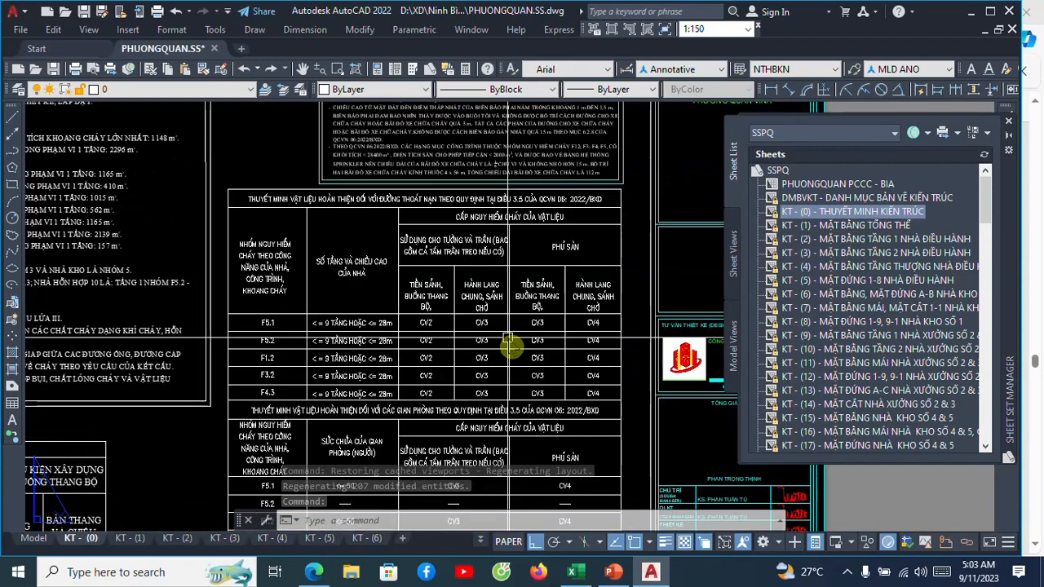
middle_click_drag(504, 285, 524, 218)
scroll(515, 154, "up", 3)
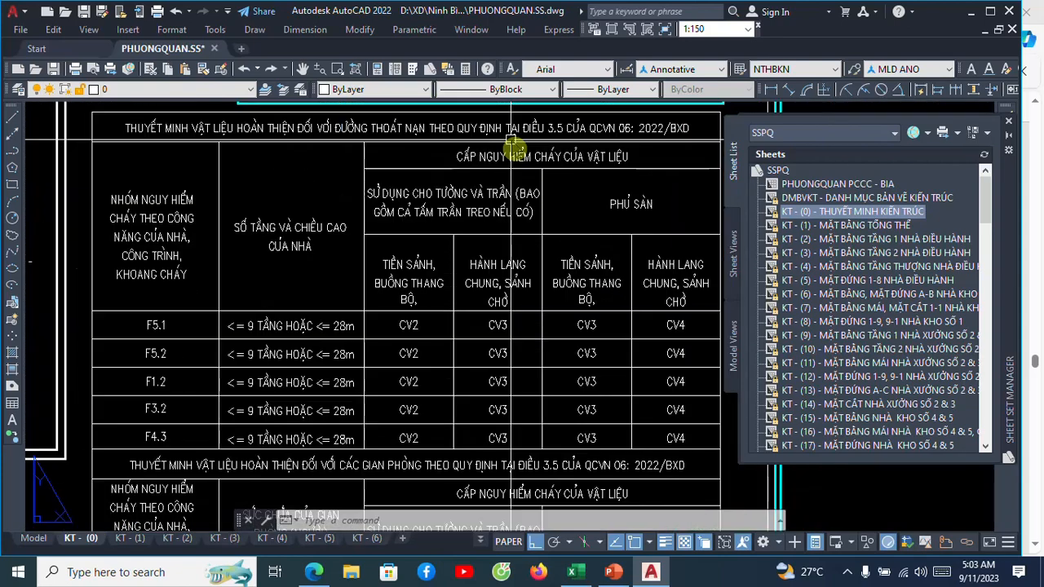
scroll(401, 203, "down", 3)
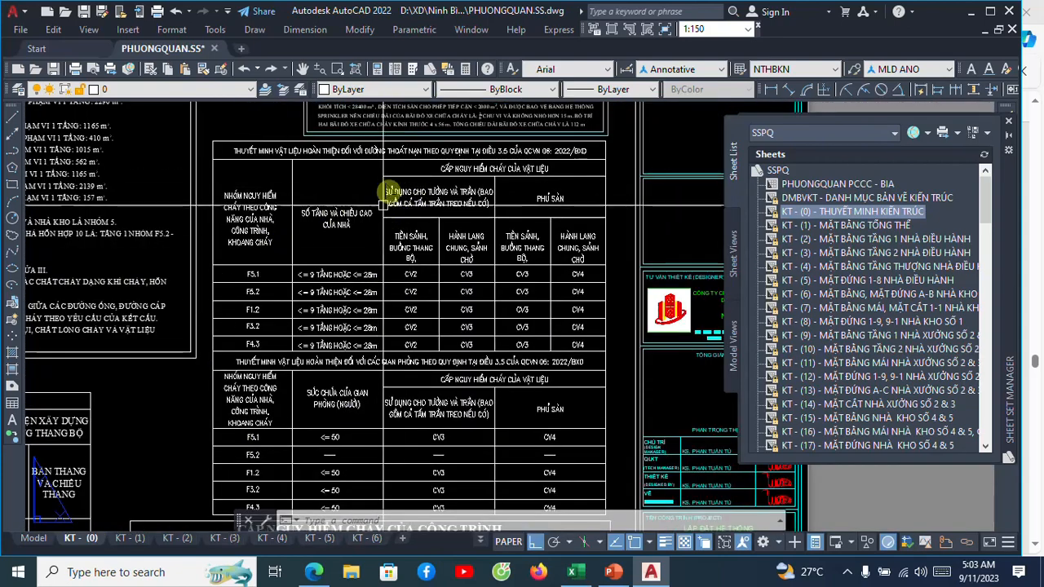
middle_click_drag(440, 181, 443, 205)
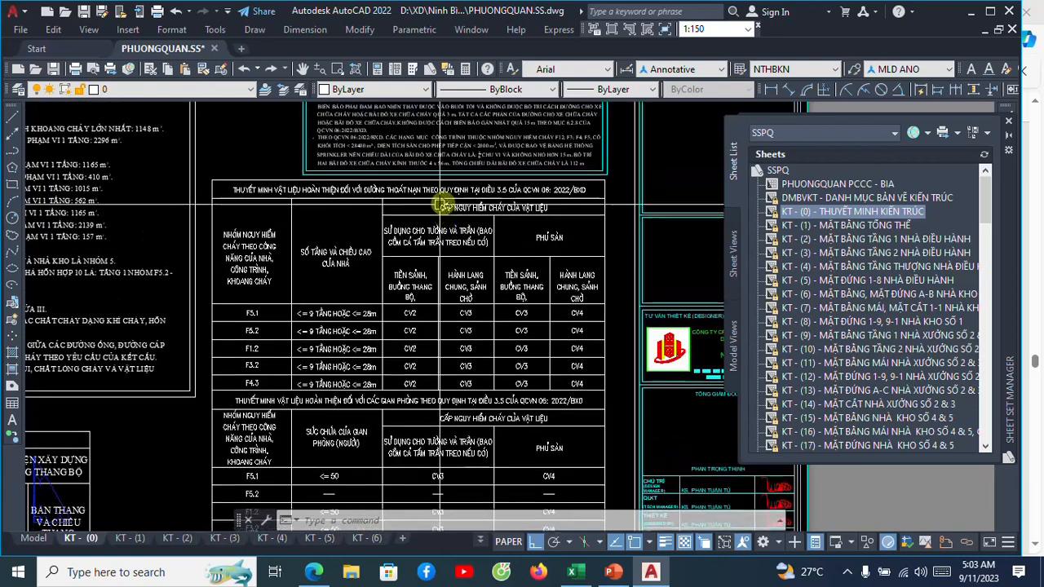
scroll(444, 191, "up", 4)
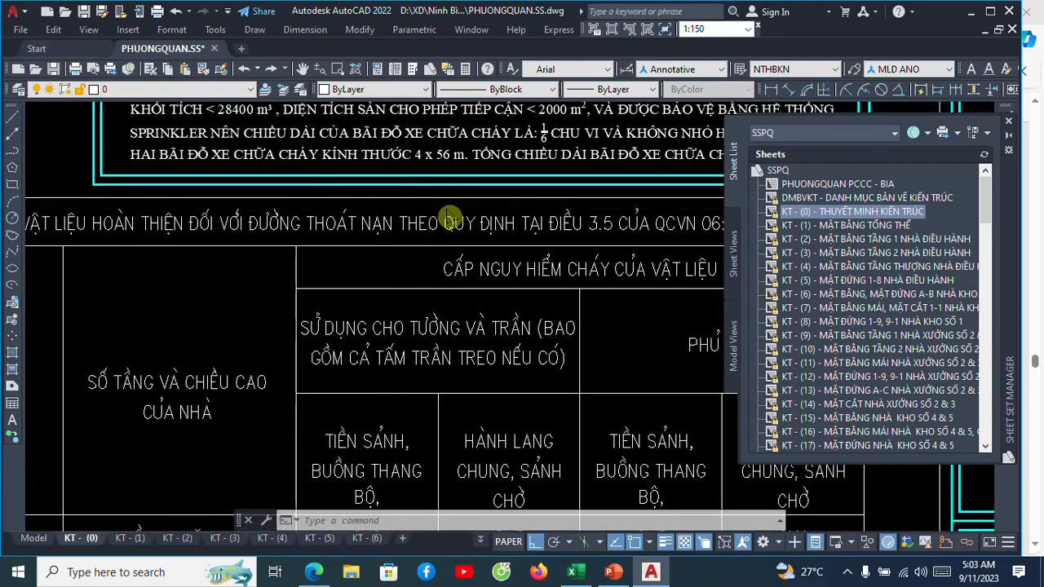
scroll(566, 204, "down", 4)
scroll(566, 204, "down", 3)
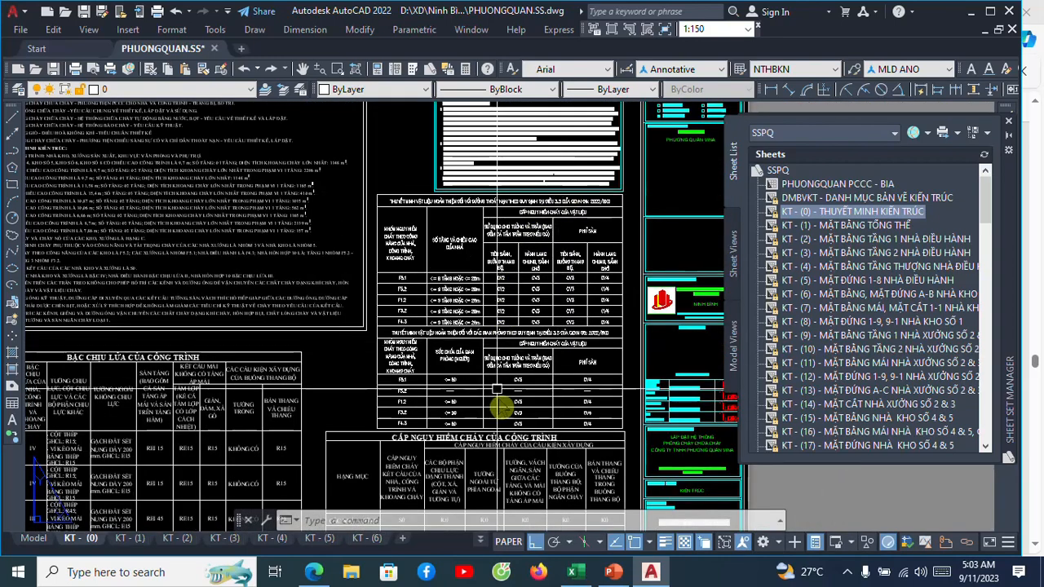
scroll(519, 344, "up", 4)
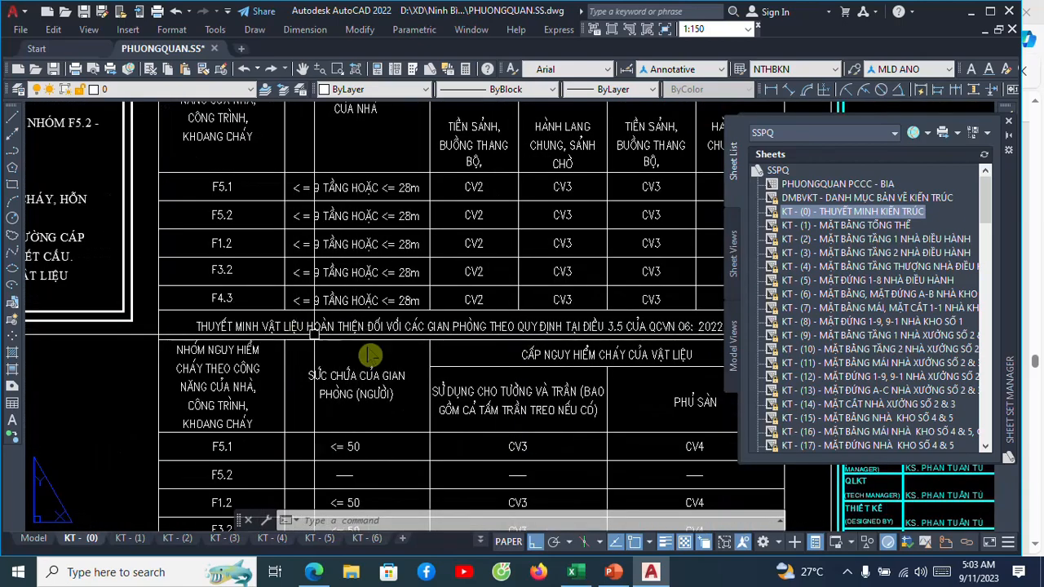
scroll(474, 346, "up", 2)
middle_click_drag(474, 347, 320, 338)
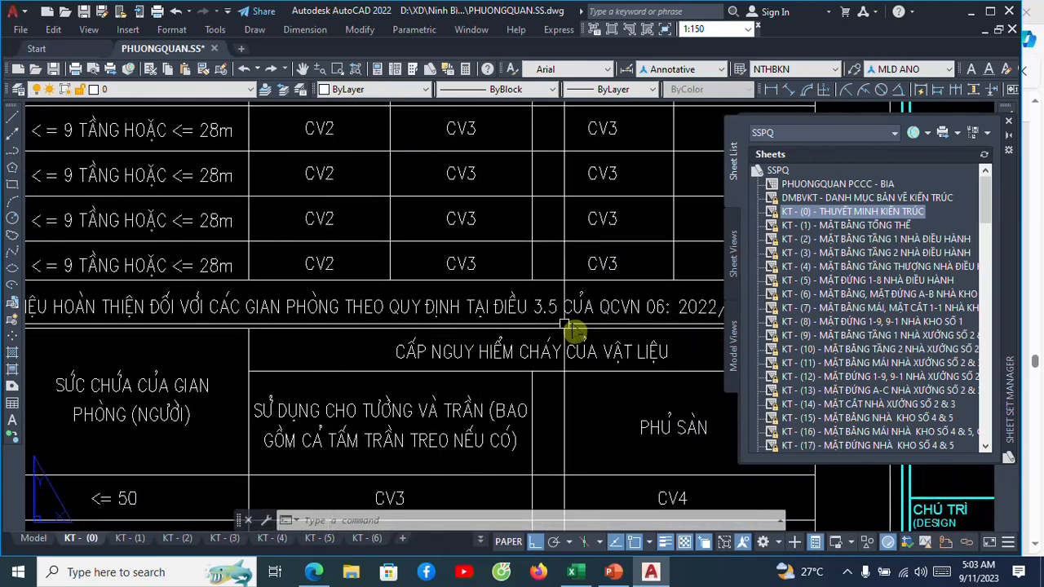
scroll(582, 300, "down", 3)
scroll(589, 295, "down", 3)
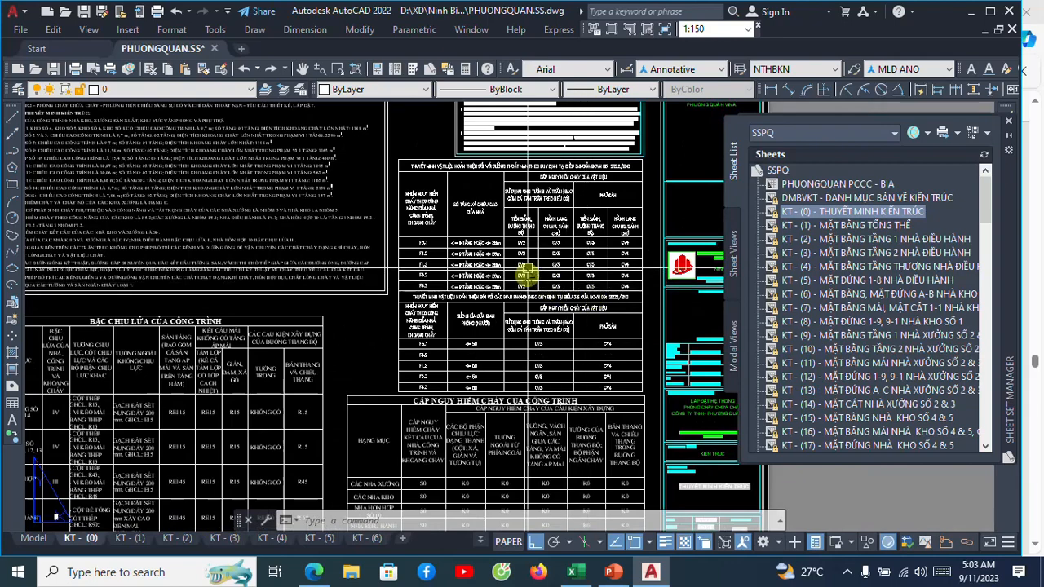
Read the functional fire hazard groups F5.1 to F4.3 in the first column of the escape-route materials table.
scroll(473, 286, "up", 2)
scroll(447, 235, "up", 2)
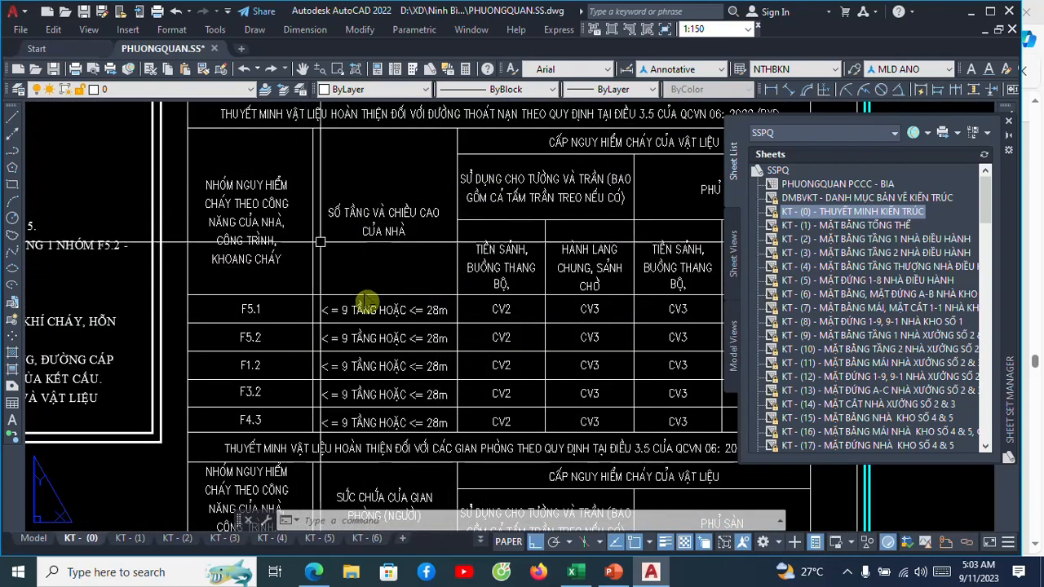
middle_click_drag(372, 345, 399, 324)
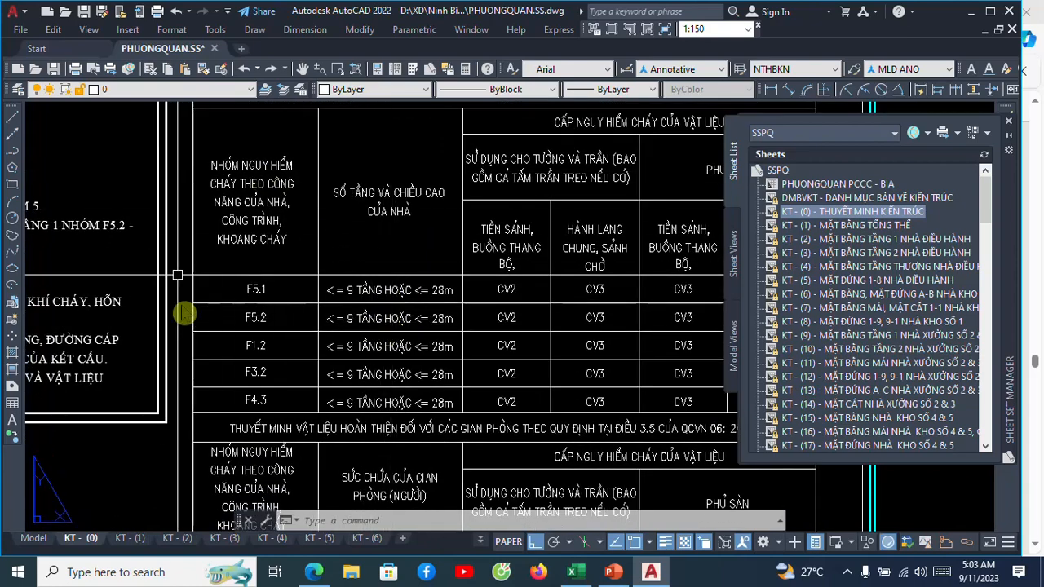
scroll(234, 298, "up", 2)
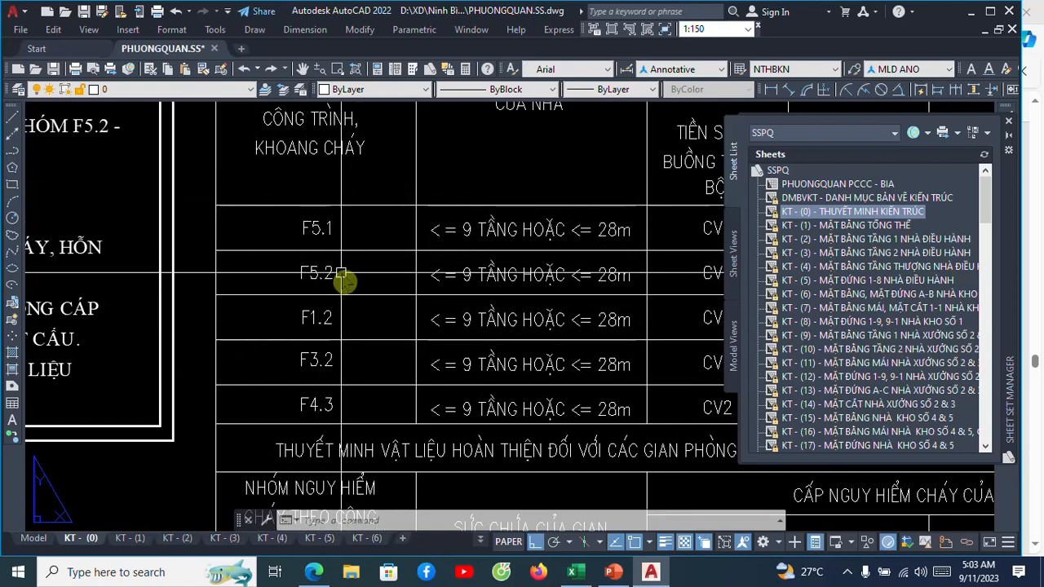
scroll(351, 360, "up", 2)
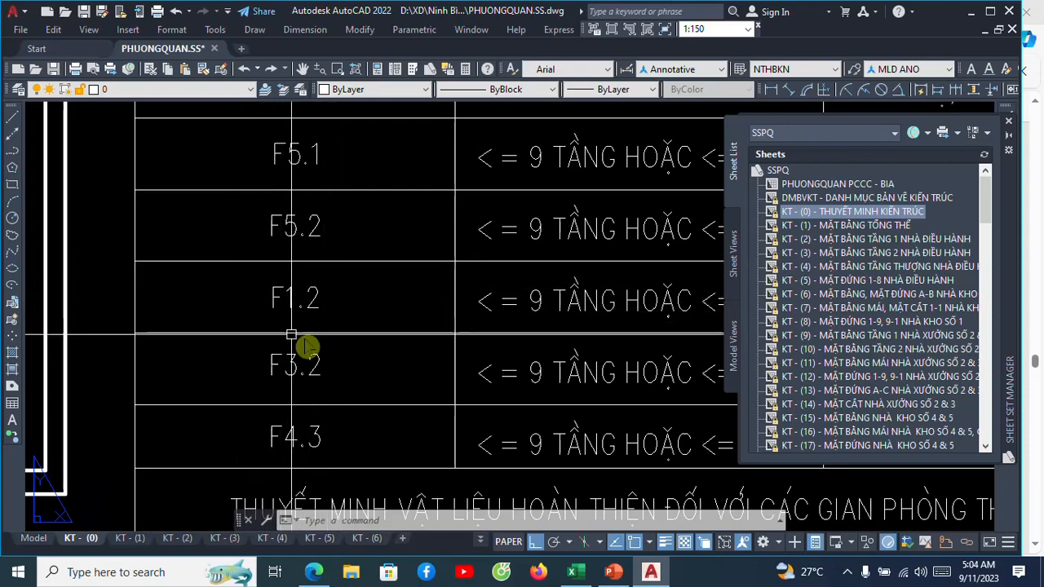
scroll(310, 404, "up", 4)
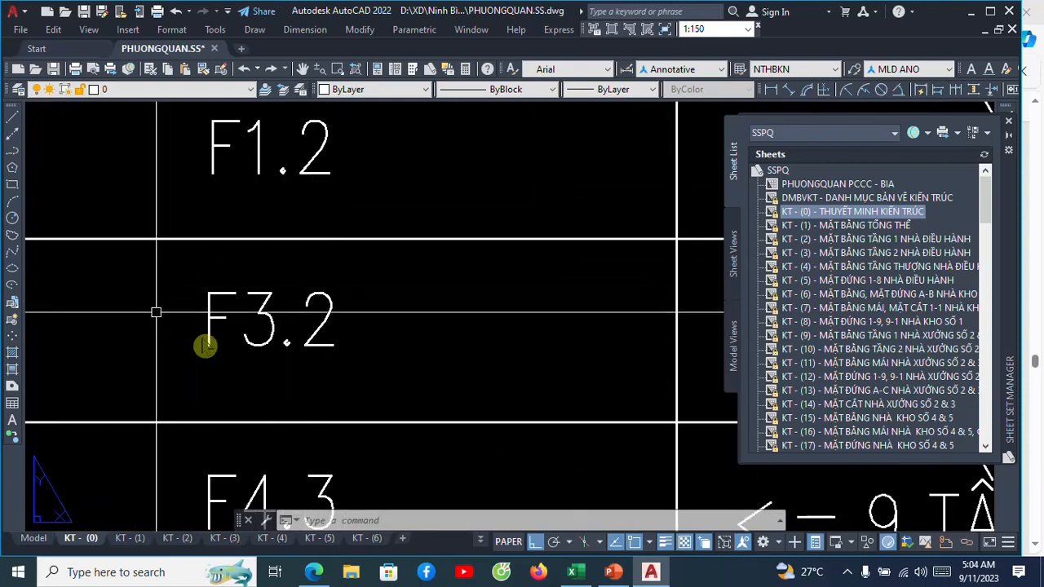
scroll(205, 346, "down", 4)
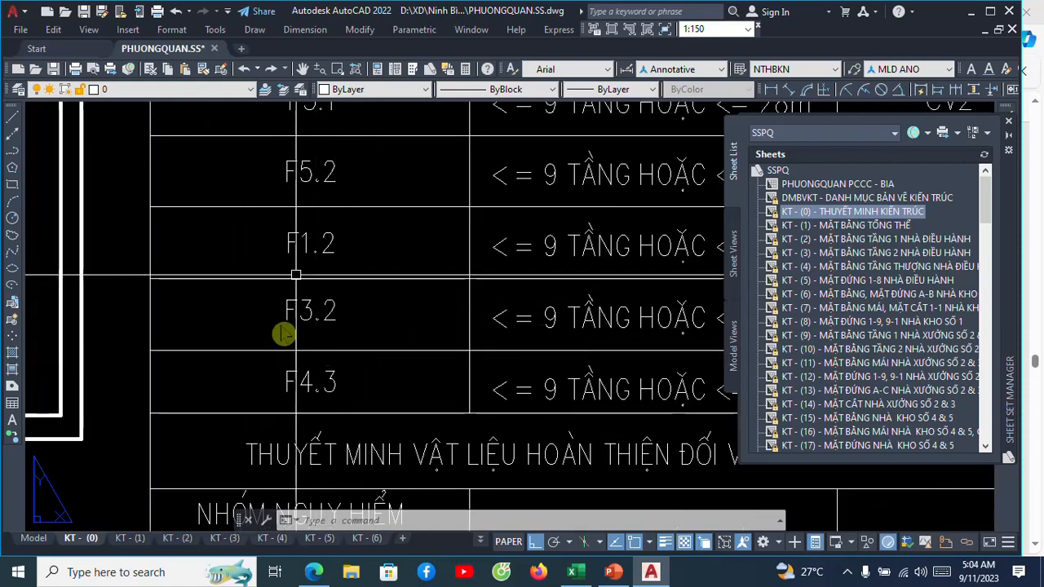
scroll(333, 383, "up", 3)
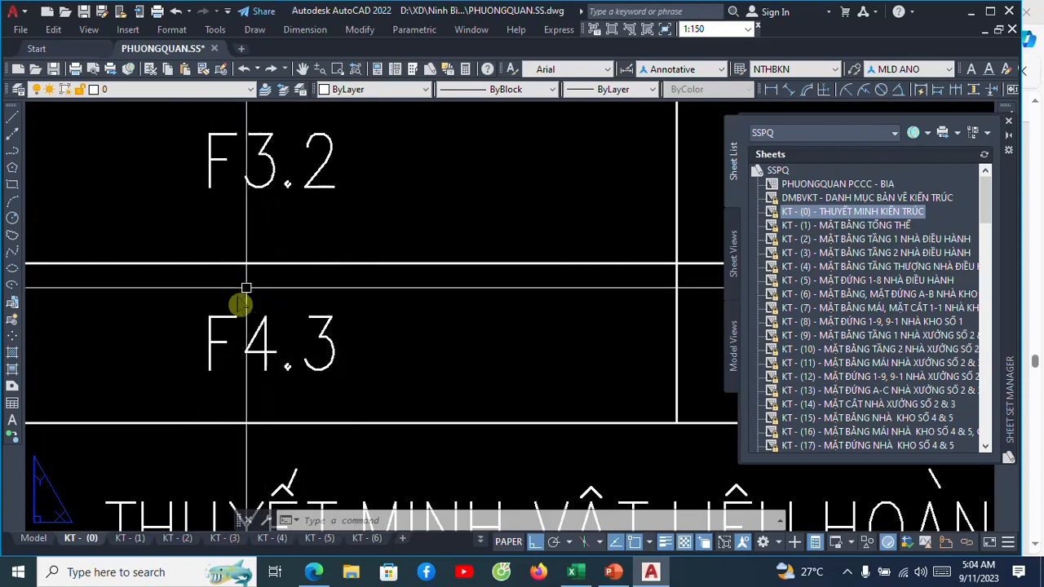
scroll(242, 318, "down", 4)
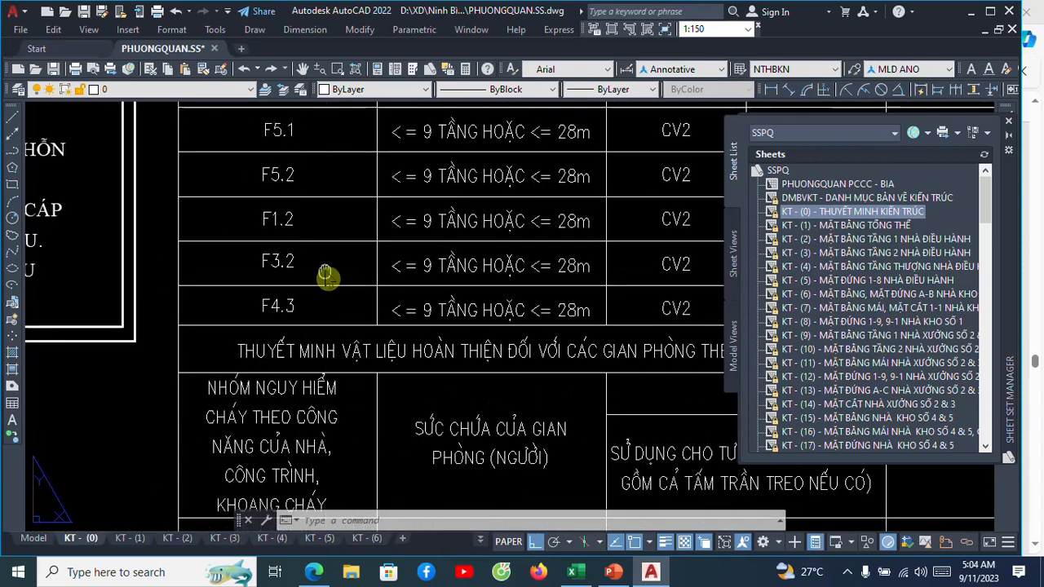
Compare the storey and building height limits with each fire hazard group in the escape-route materials table.
scroll(236, 330, "up", 2)
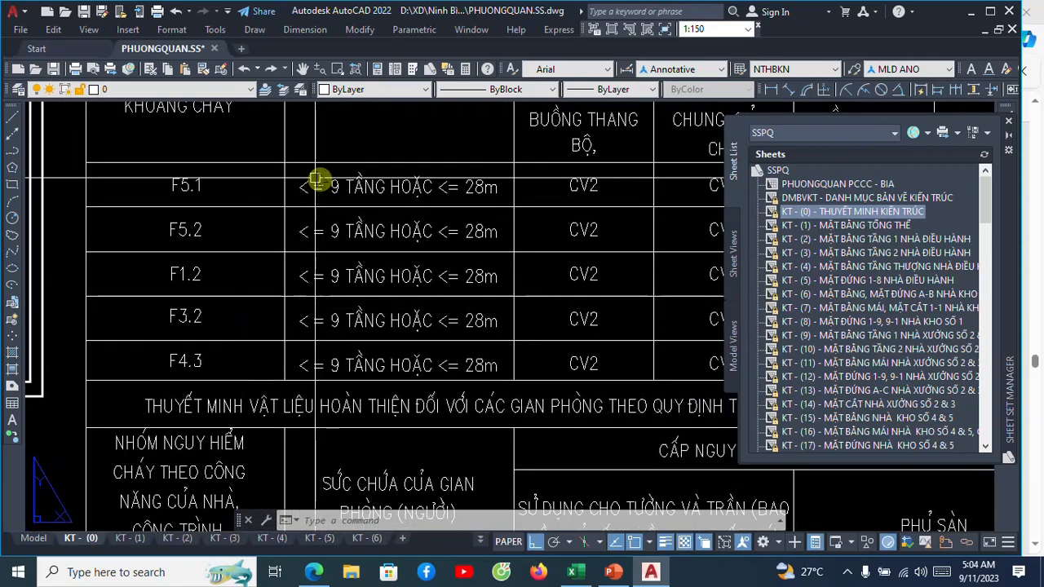
scroll(327, 171, "up", 2)
scroll(419, 224, "down", 2)
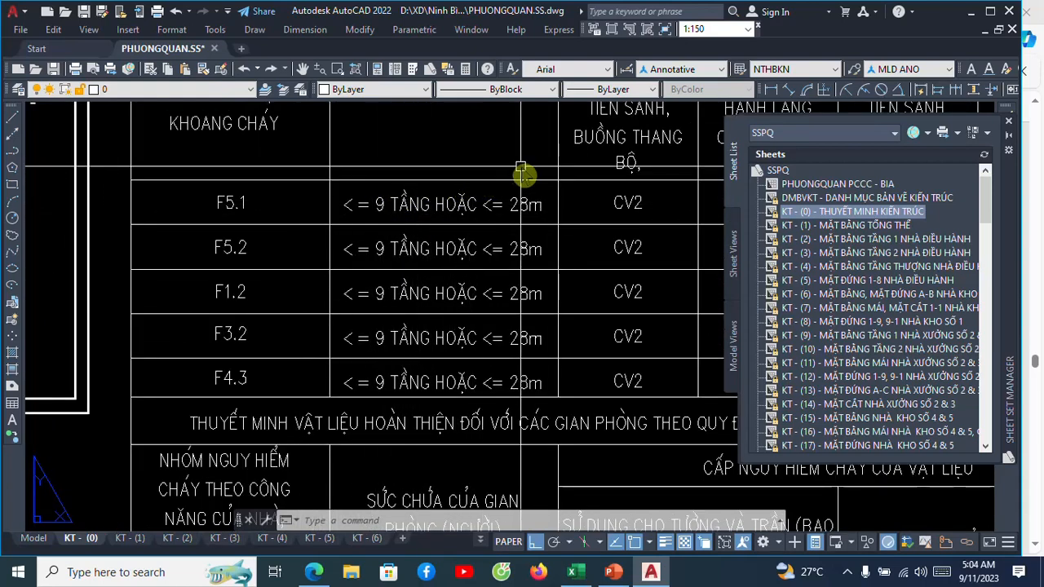
scroll(252, 233, "up", 3)
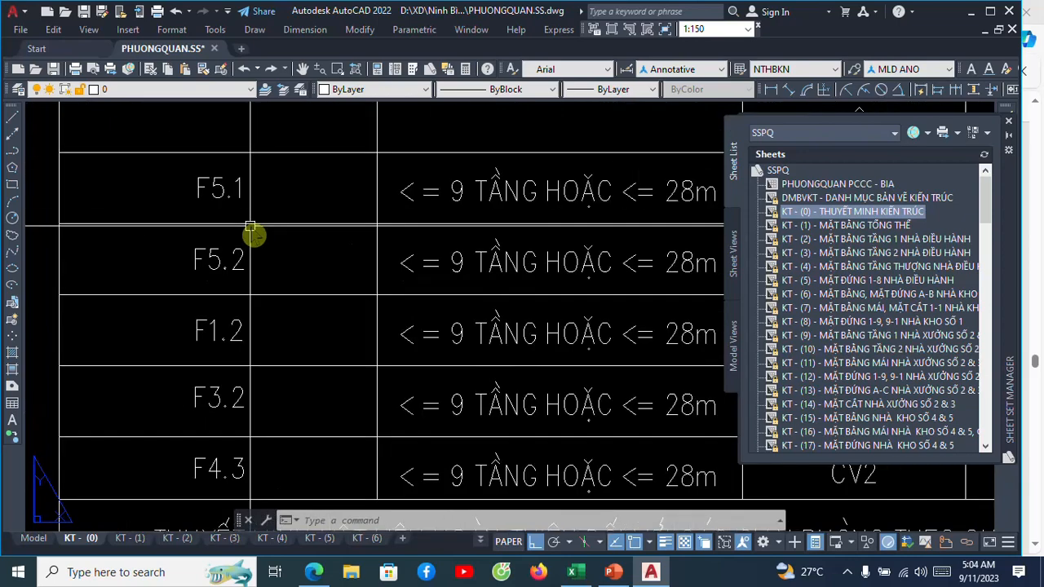
scroll(214, 259, "down", 2)
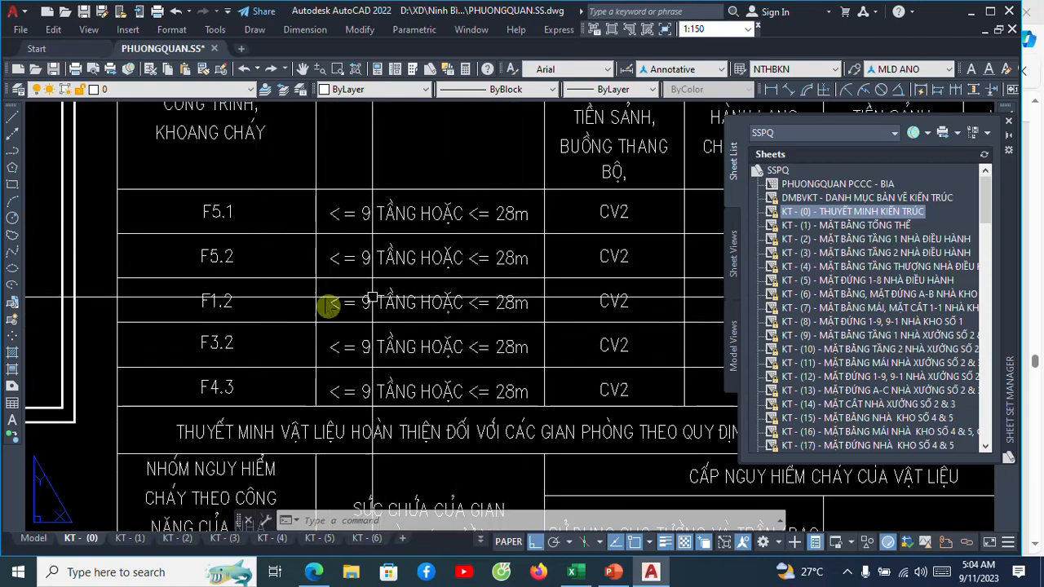
scroll(253, 297, "up", 2)
scroll(248, 285, "down", 2)
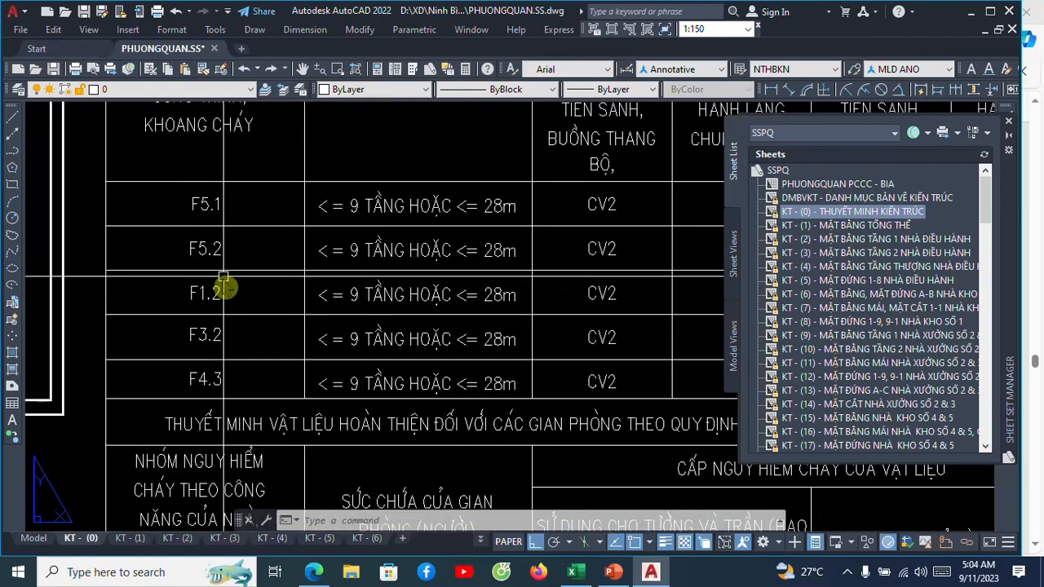
scroll(236, 352, "up", 2)
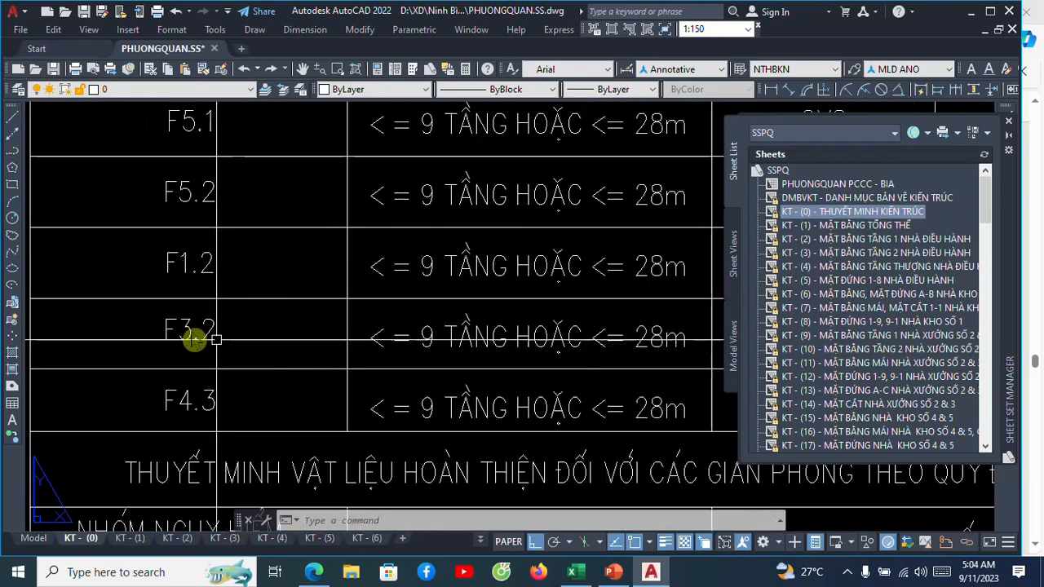
scroll(267, 330, "down", 2)
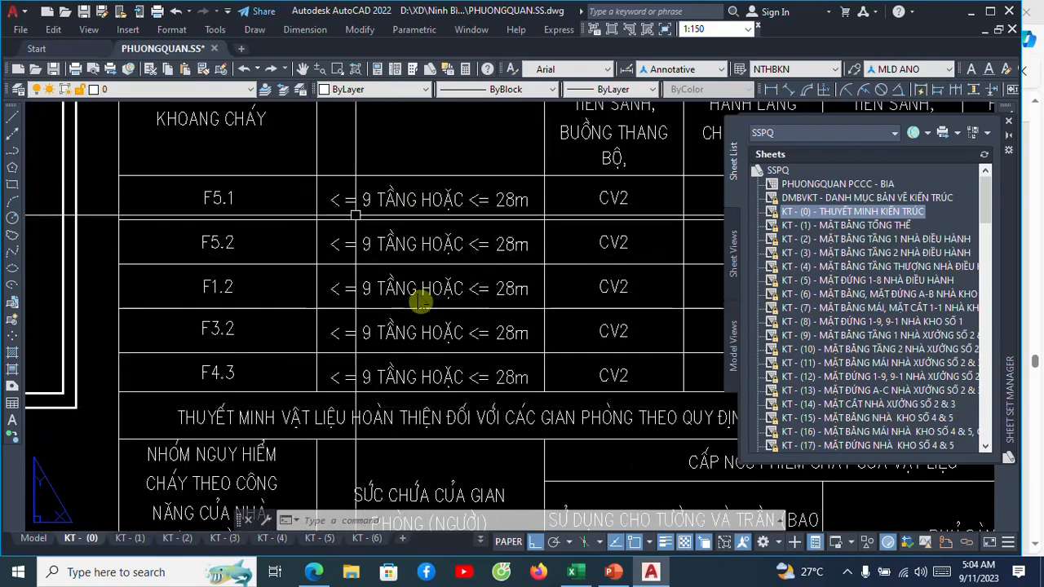
Review the material fire hazard classes for walls, ceilings and floor coverings in lobbies, stairwells and corridors in the escape-route table.
scroll(413, 282, "down", 2)
middle_click_drag(402, 261, 240, 261)
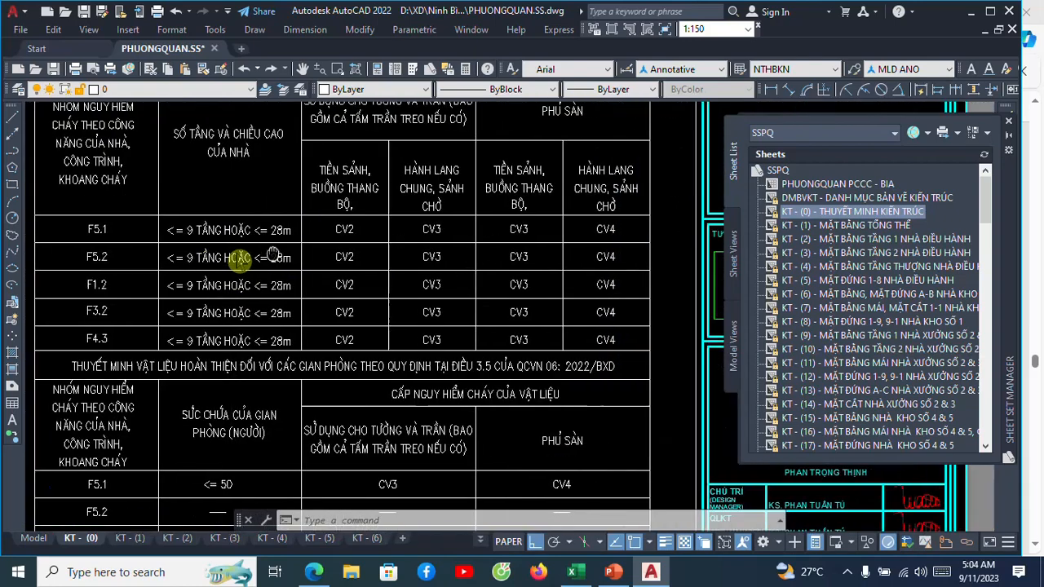
scroll(337, 226, "up", 3)
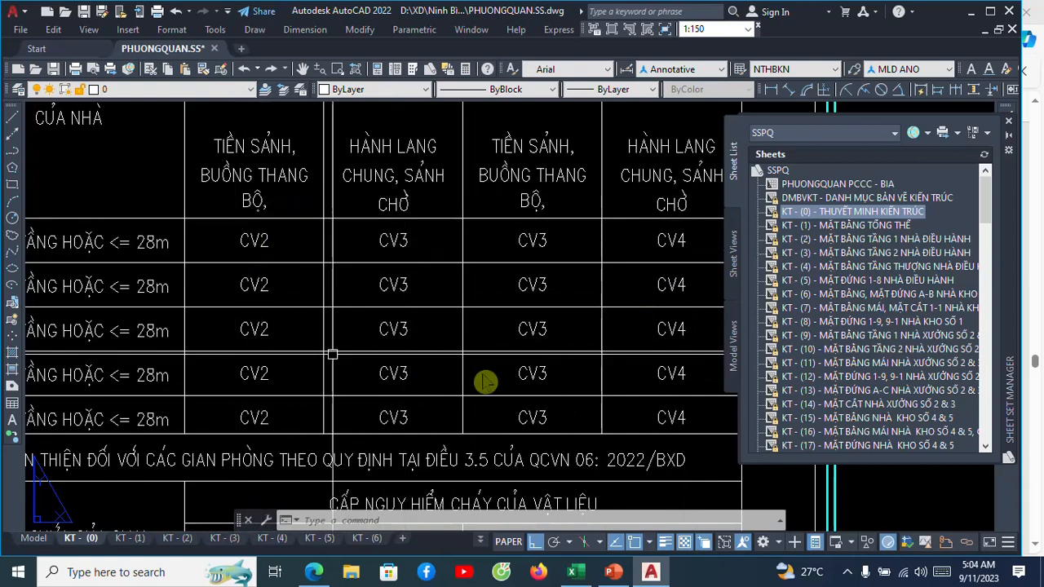
scroll(281, 216, "up", 2)
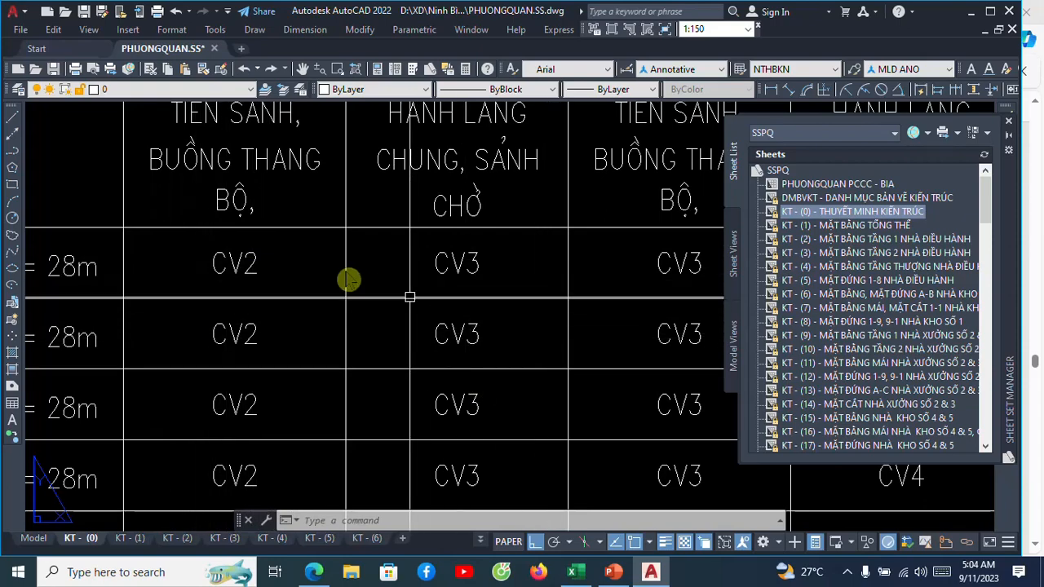
scroll(349, 280, "down", 3)
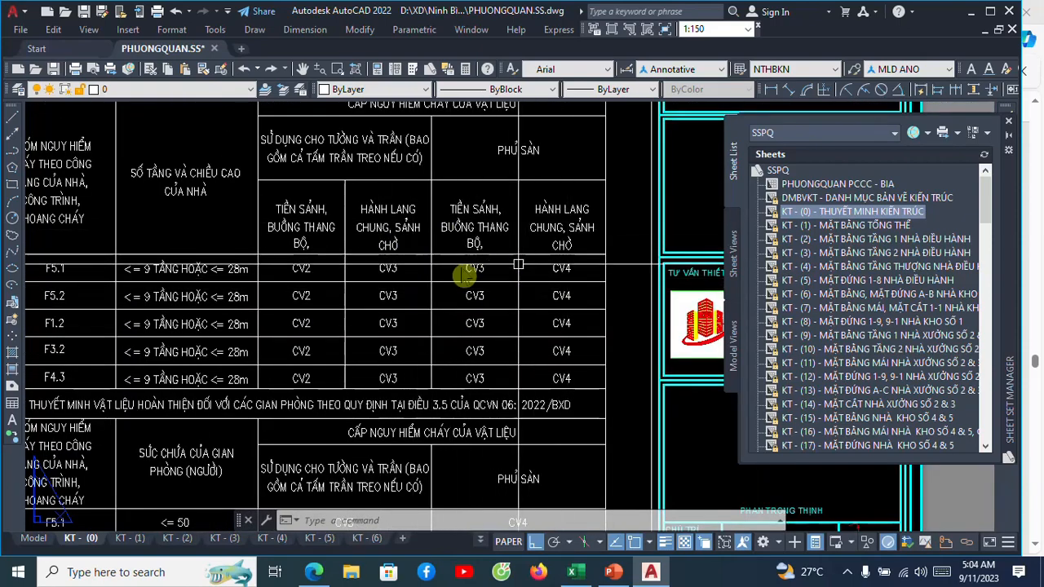
scroll(344, 281, "up", 2)
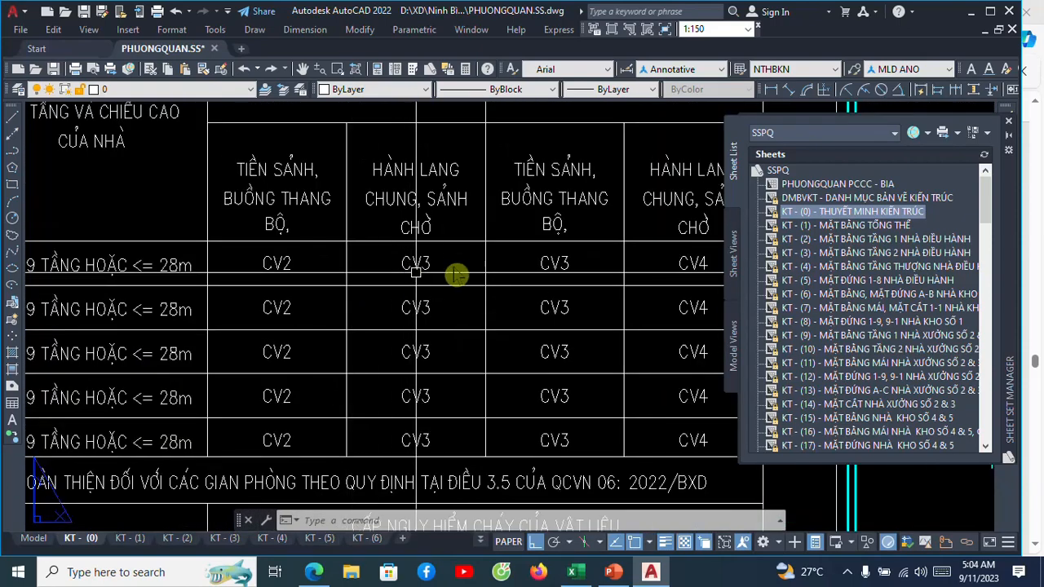
middle_click_drag(573, 277, 442, 264)
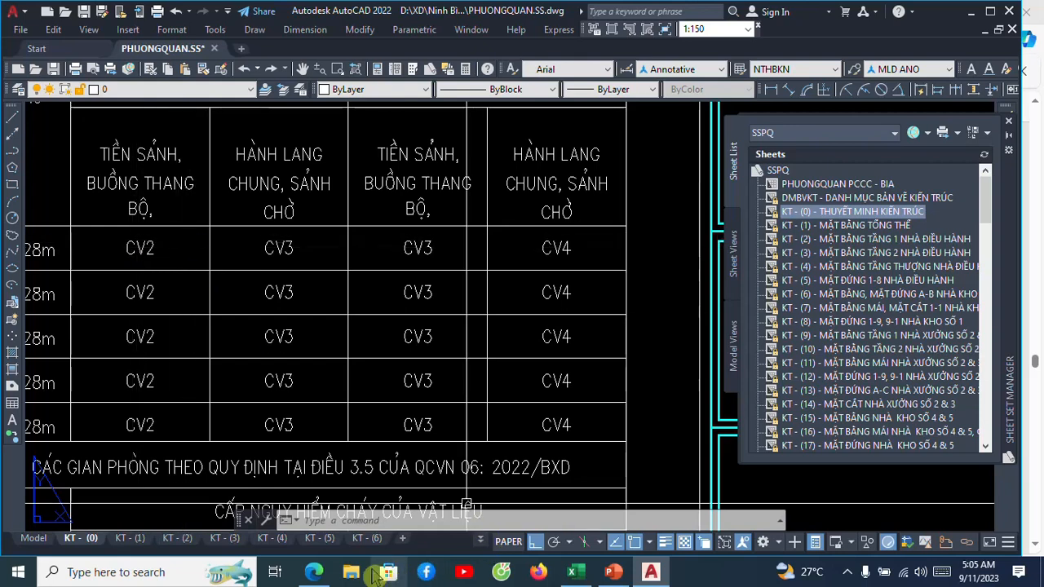
mouse_move(326, 577)
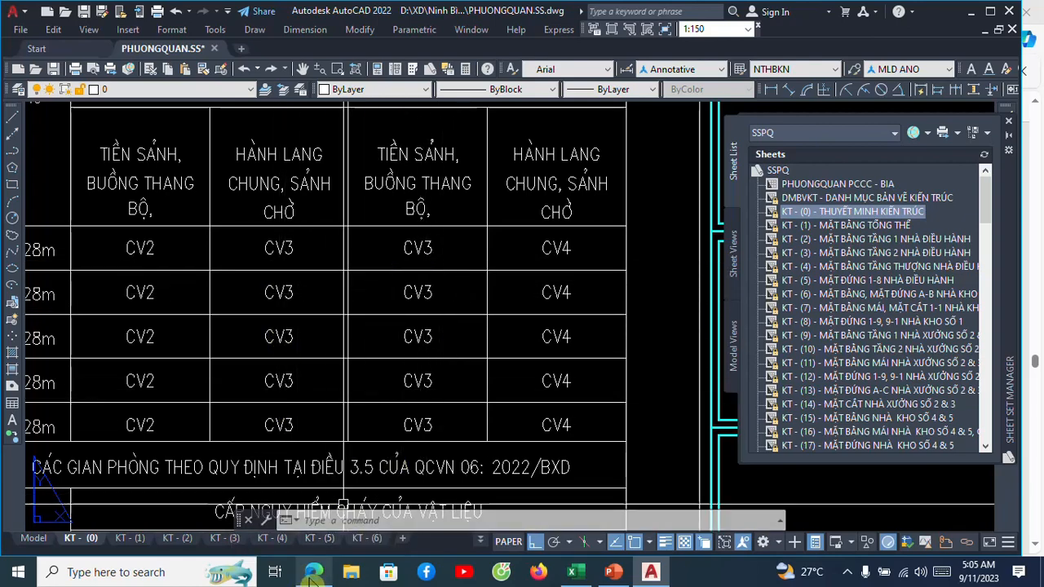
Switch to the QCVN 06_2022 BXD PDF in Edge and read the finishing-material tables for escape routes and common rooms on page 109.
left_click(336, 515)
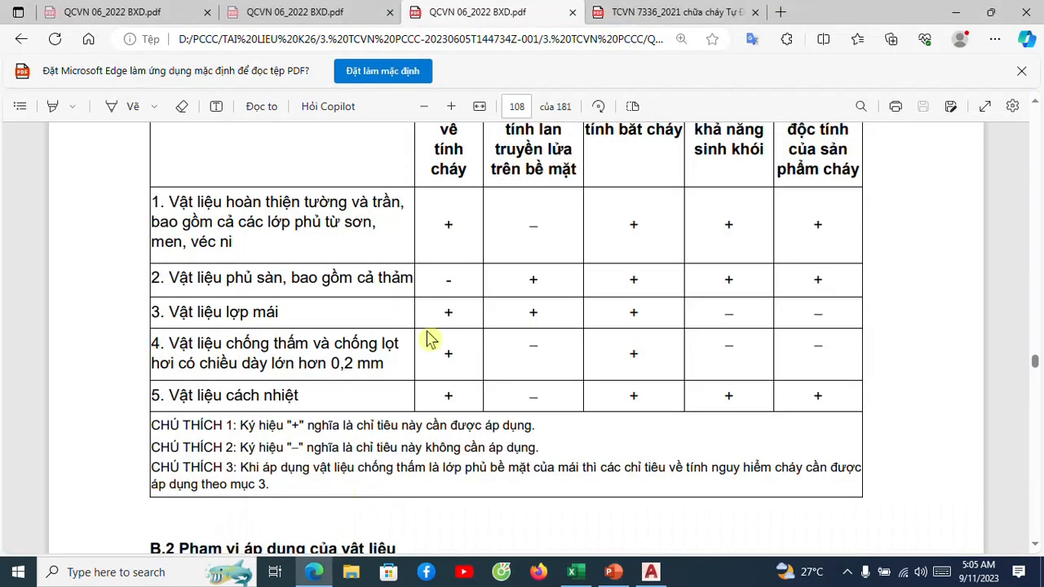
left_click(371, 21)
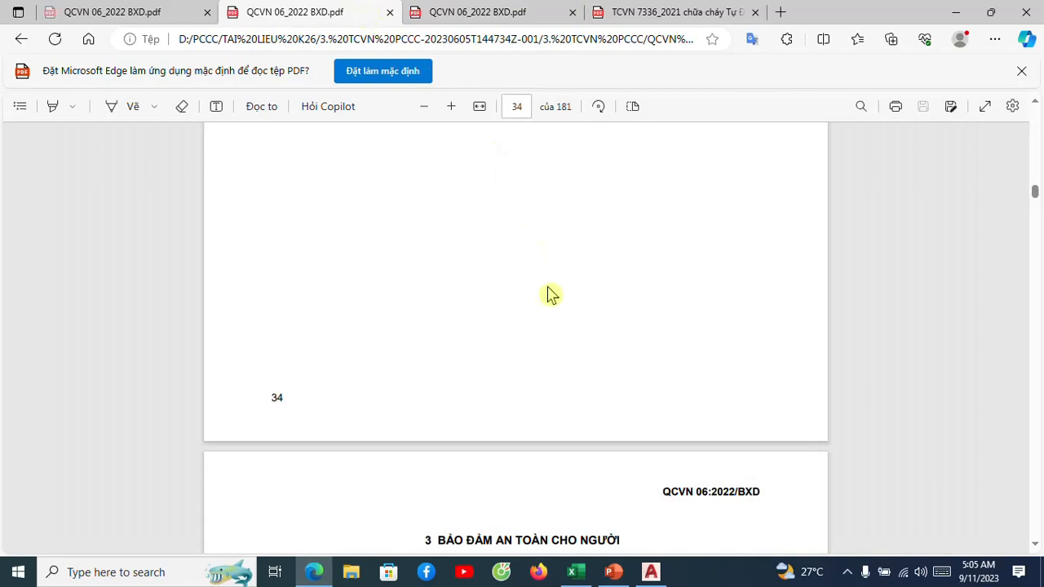
left_click(481, 25)
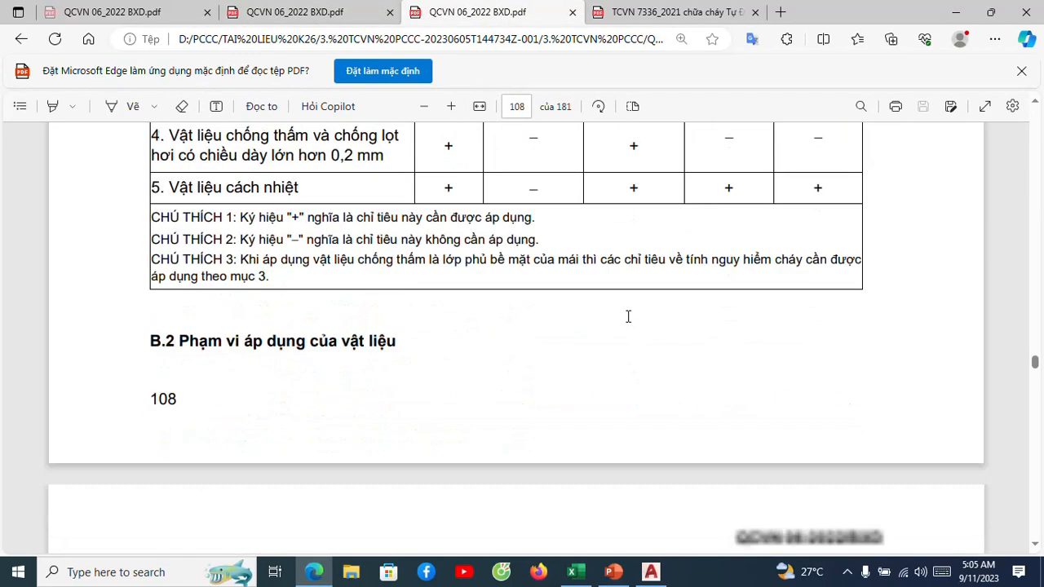
scroll(627, 316, "down", 4)
scroll(628, 316, "down", 3)
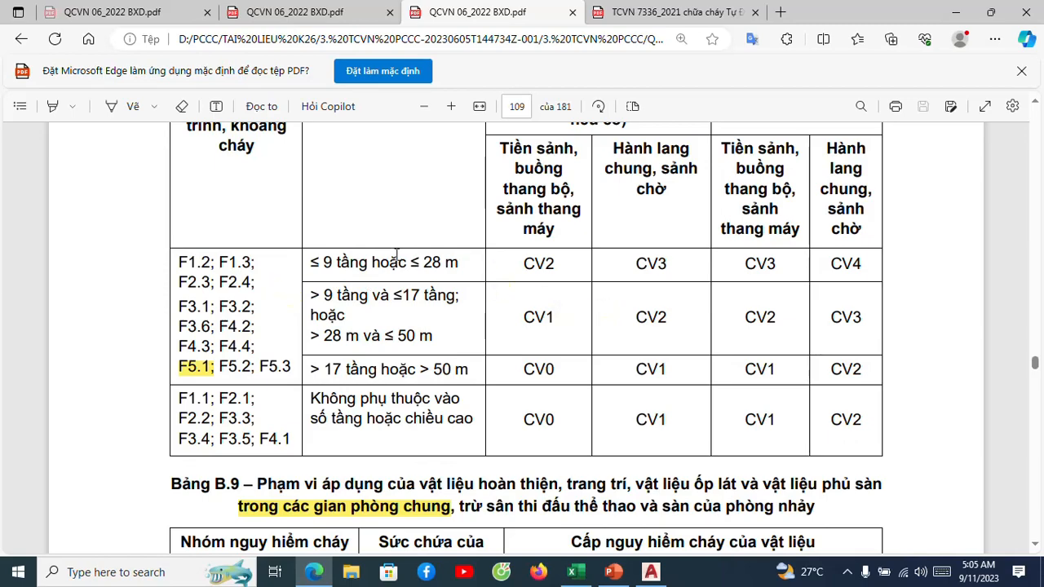
scroll(590, 341, "down", 1)
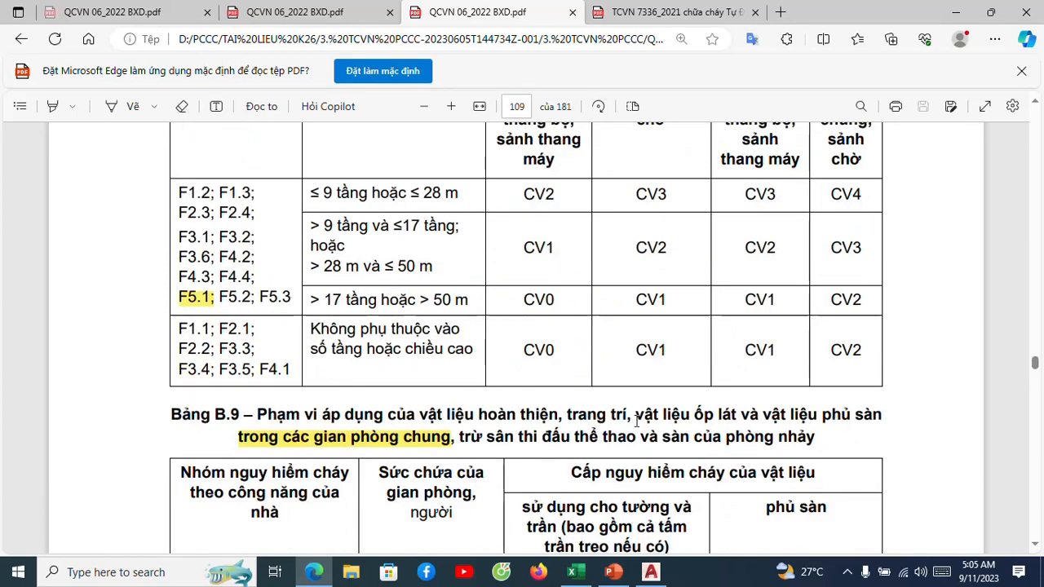
scroll(475, 291, "down", 4)
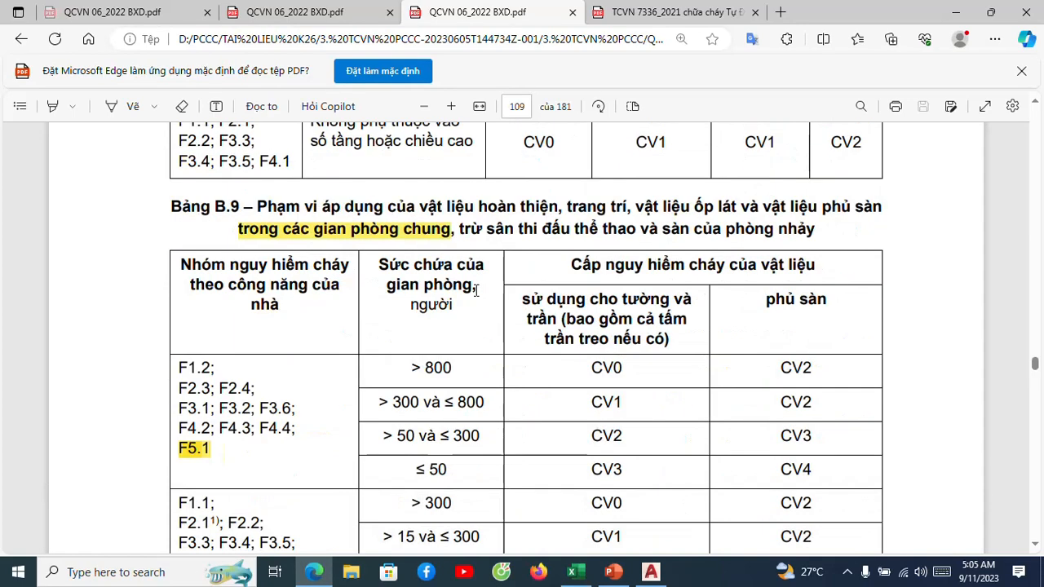
scroll(477, 291, "up", 5)
scroll(539, 290, "up", 1)
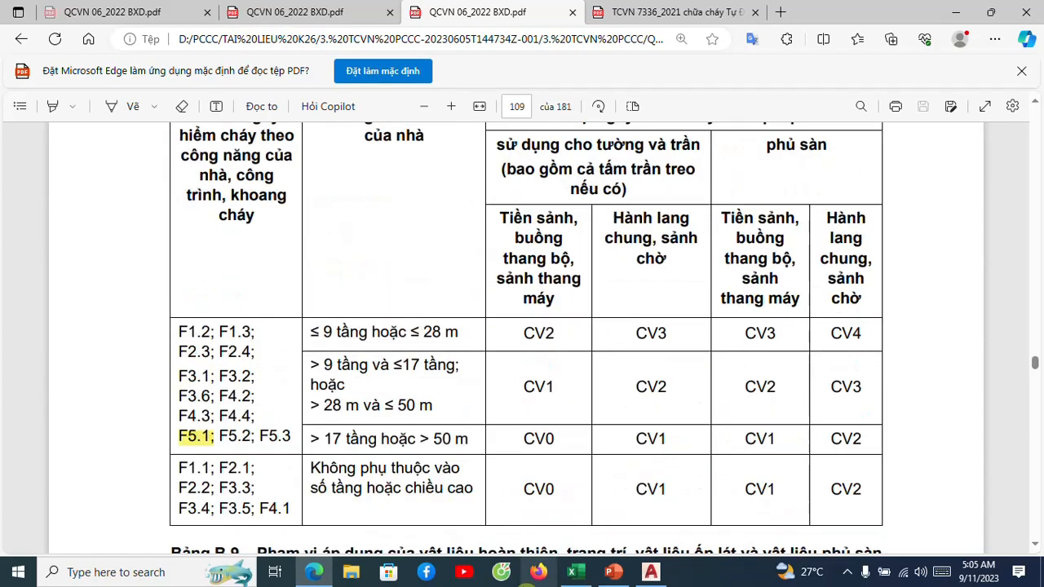
Switch back to AutoCAD and compare the two finishing-material tables on the architectural notes sheet with the standard.
mouse_move(652, 575)
left_click(660, 526)
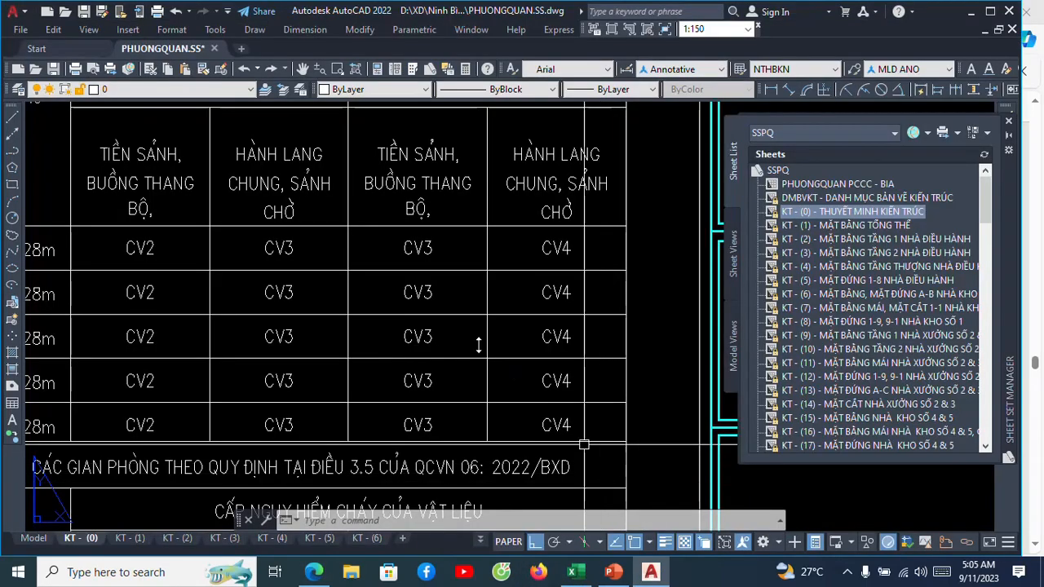
scroll(503, 336, "down", 4)
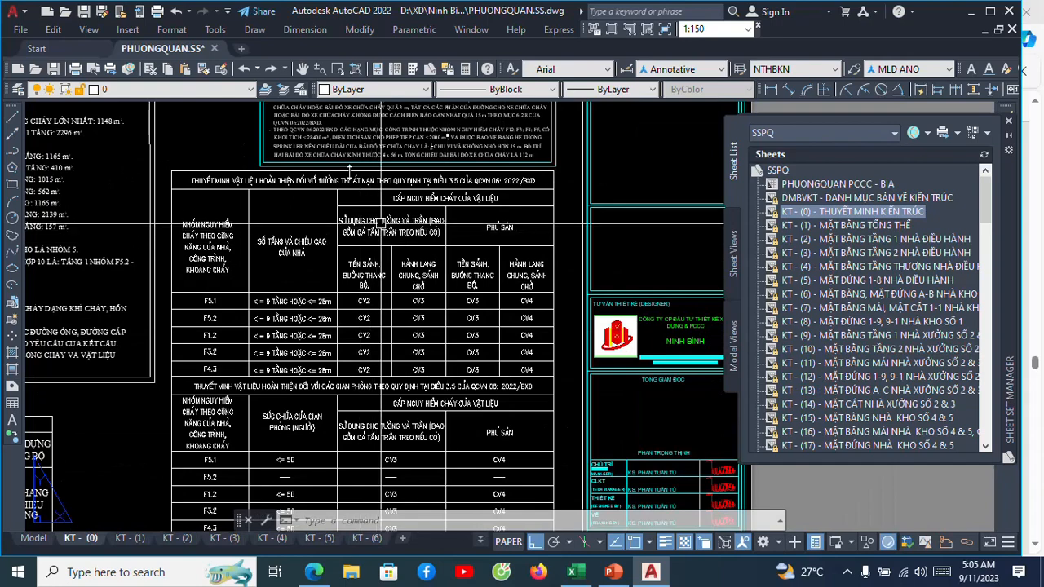
scroll(380, 199, "down", 2)
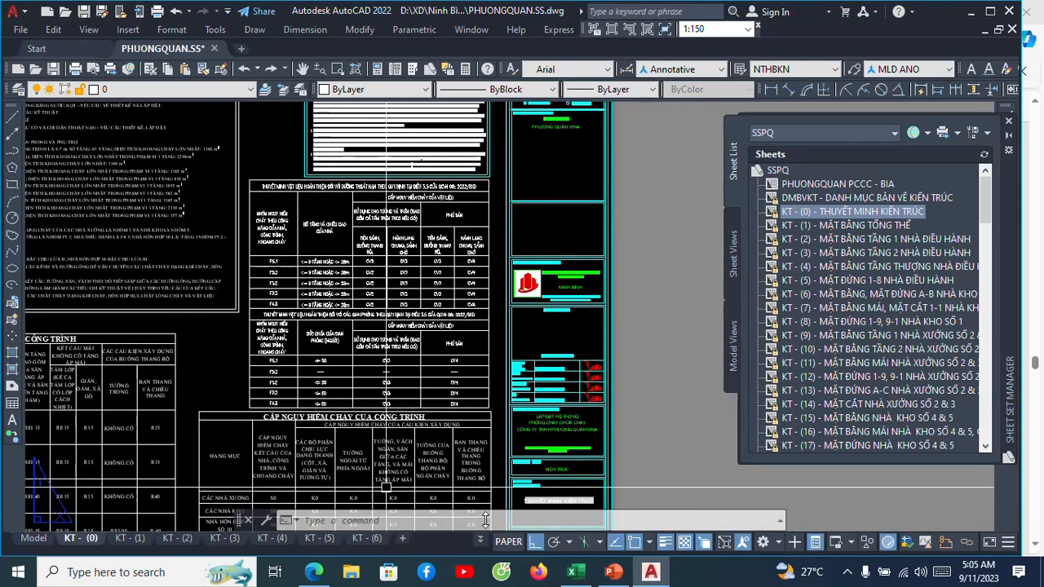
Switch to the THONGSO_BAI4 workbook in Excel and check the finishing-material design step and its explanatory note in column X.
left_click(571, 571)
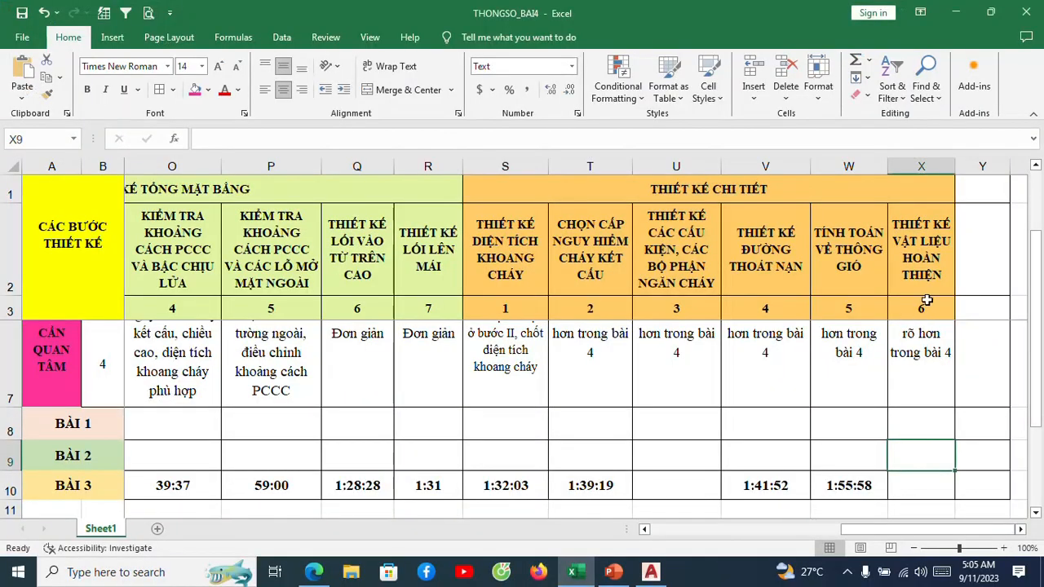
left_click(935, 269)
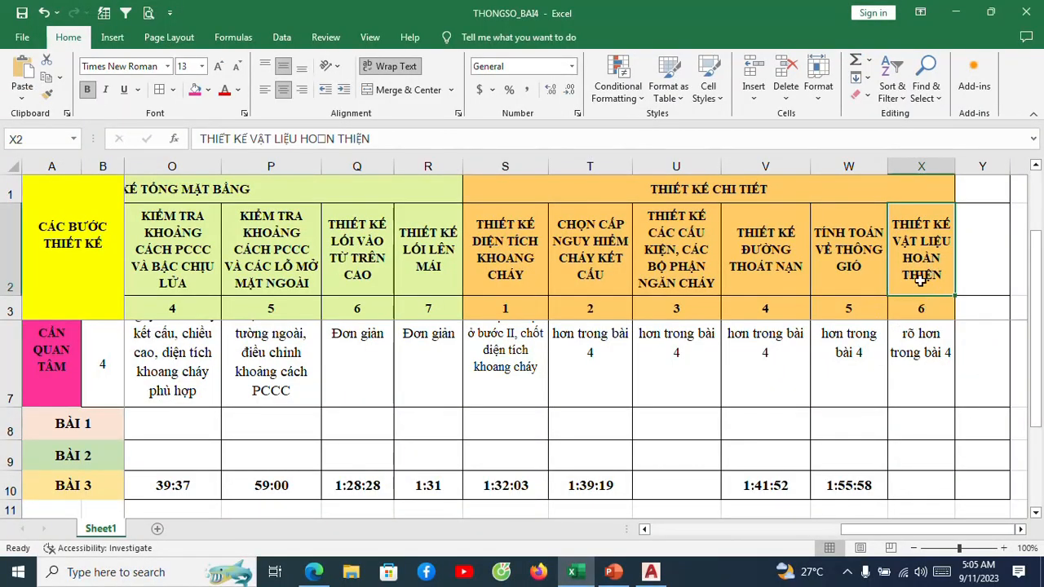
scroll(926, 255, "up", 1)
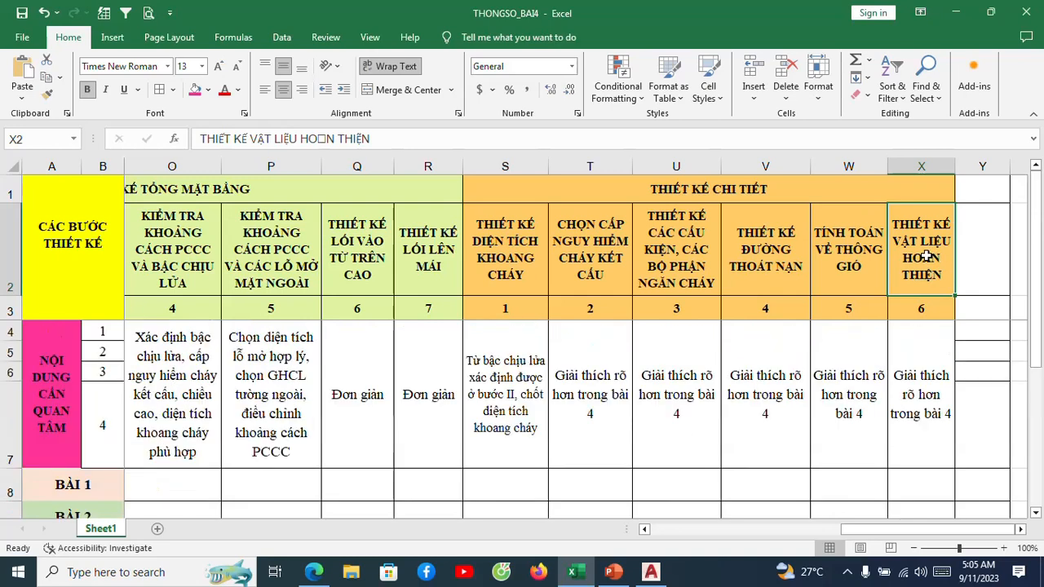
left_click(935, 359)
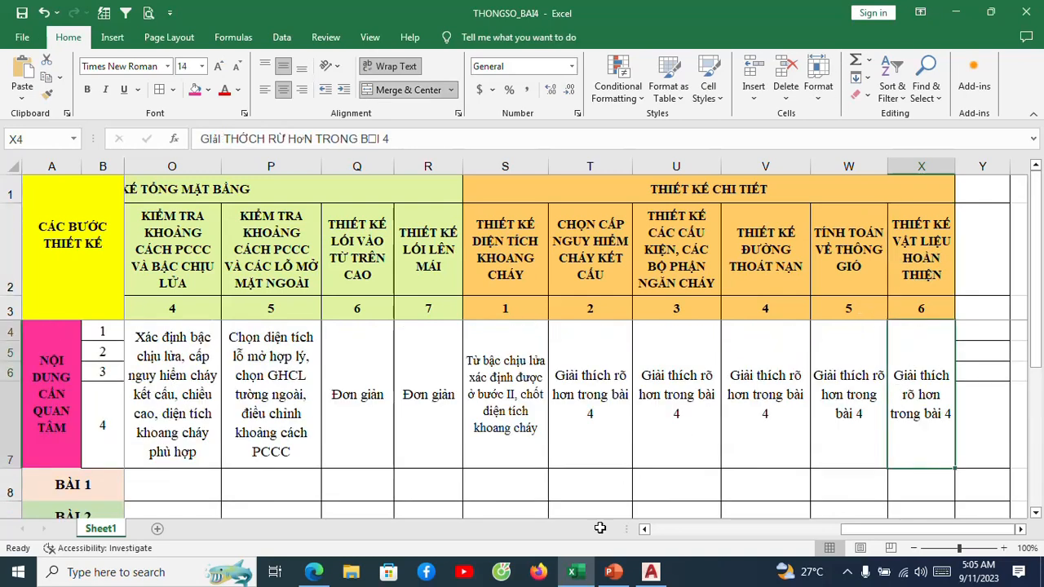
Return to the AutoCAD notes sheet and review the wall, ceiling and floor material classes in the escape-route table.
mouse_move(662, 575)
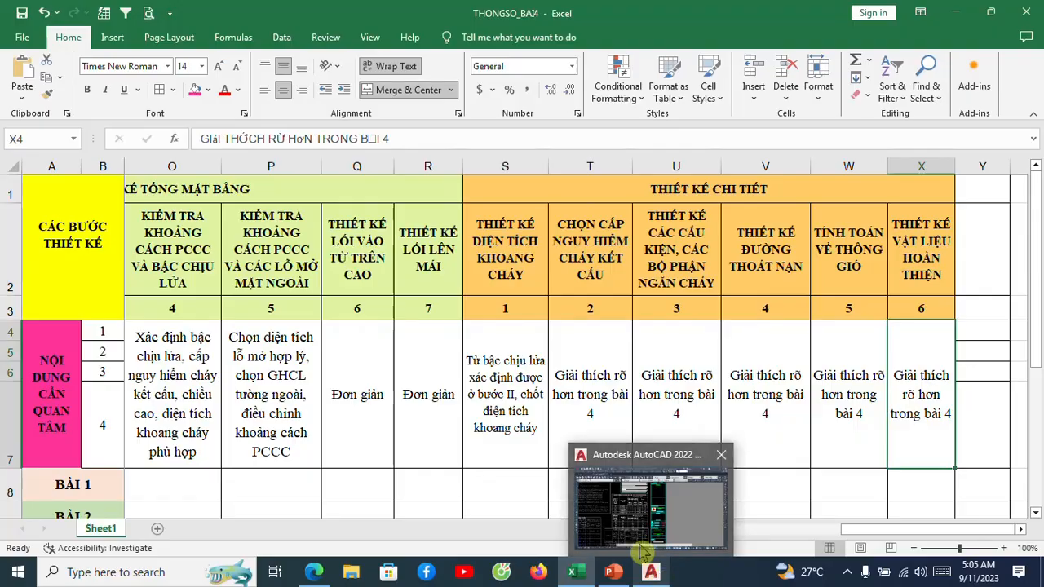
left_click(643, 548)
scroll(418, 254, "up", 5)
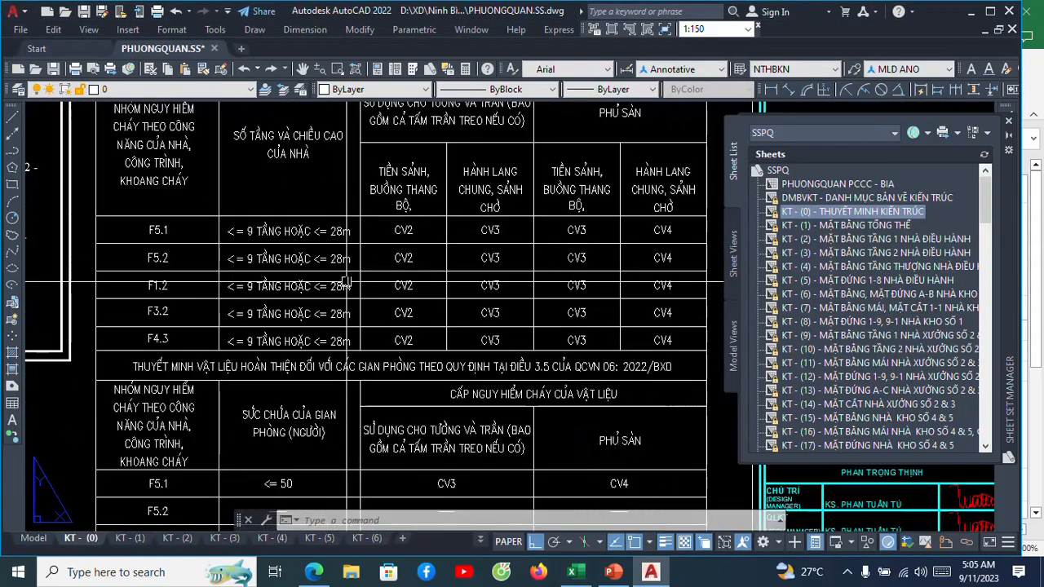
middle_click_drag(562, 198, 455, 223)
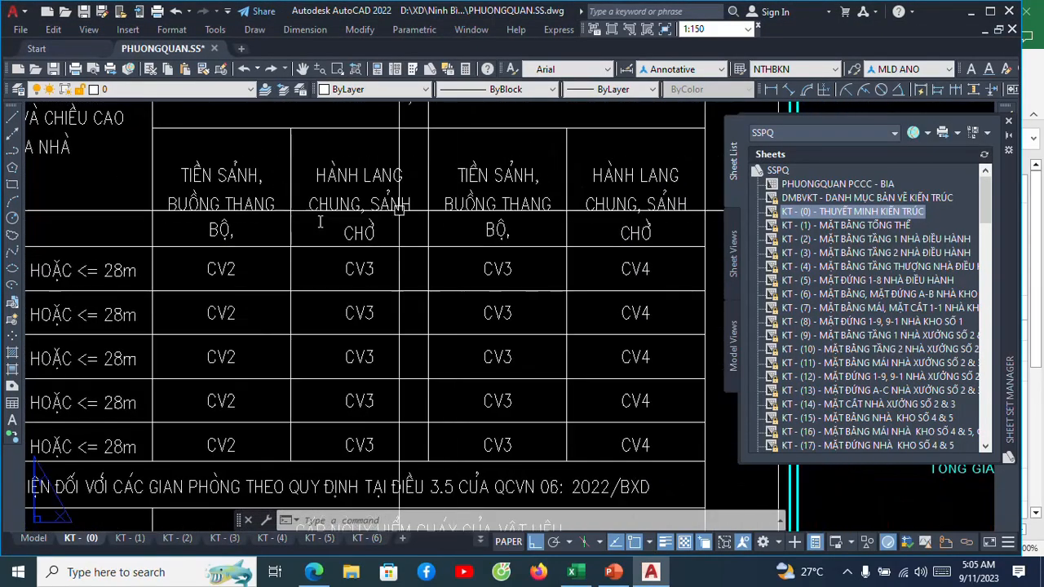
scroll(326, 204, "down", 2)
scroll(304, 244, "up", 2)
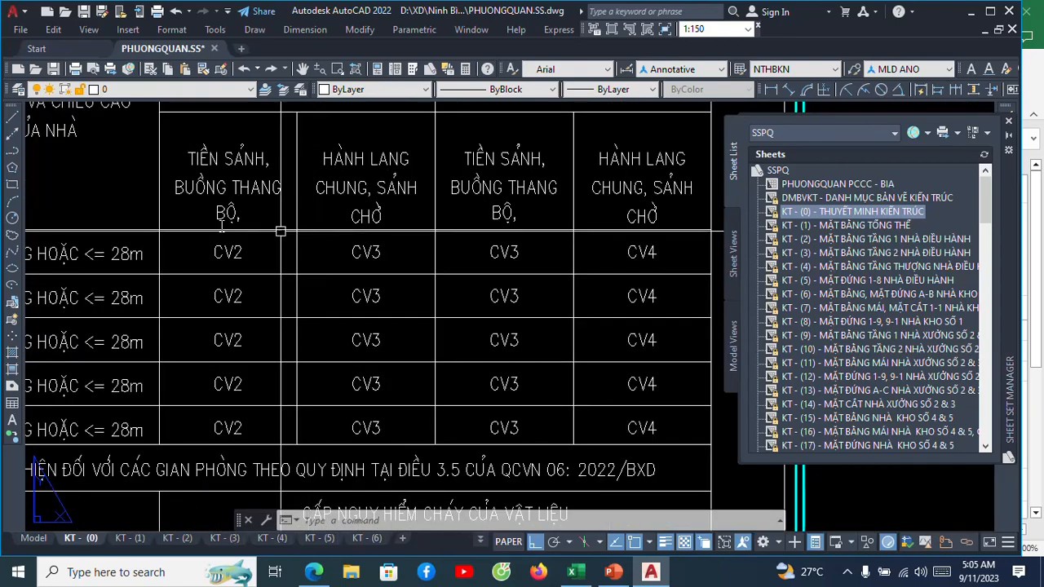
left_click(373, 242)
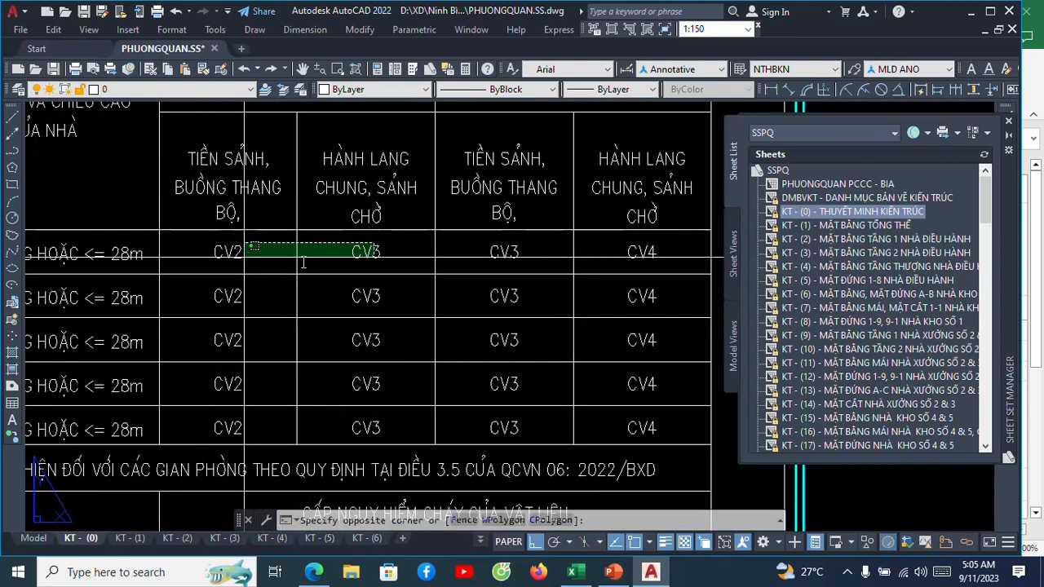
key("Escape")
scroll(466, 272, "down", 3)
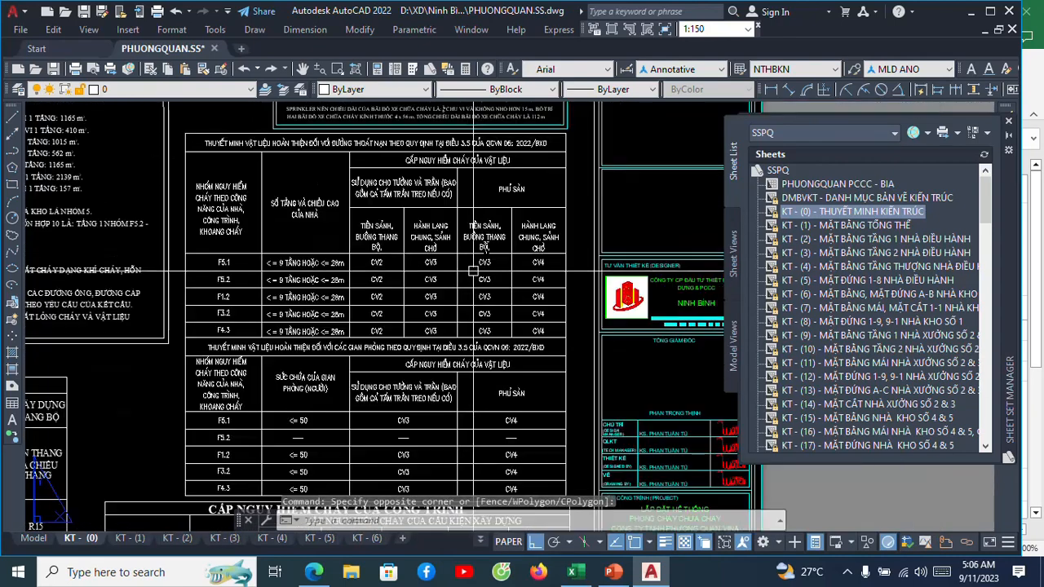
scroll(447, 242, "down", 2)
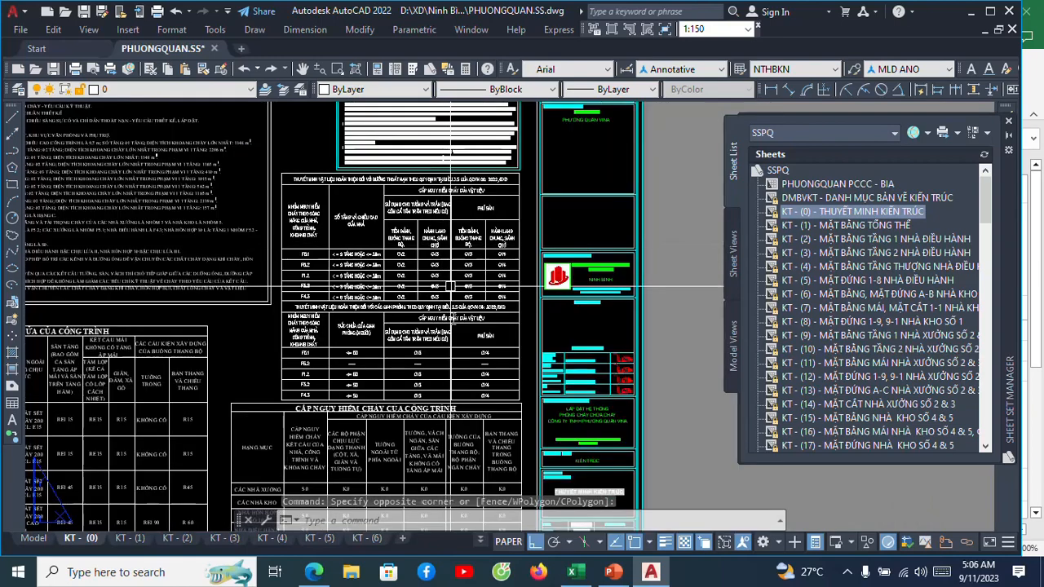
Examine the room finishing-material table by fire hazard group and room capacity, alongside the escape-route table above it.
scroll(482, 216, "up", 4)
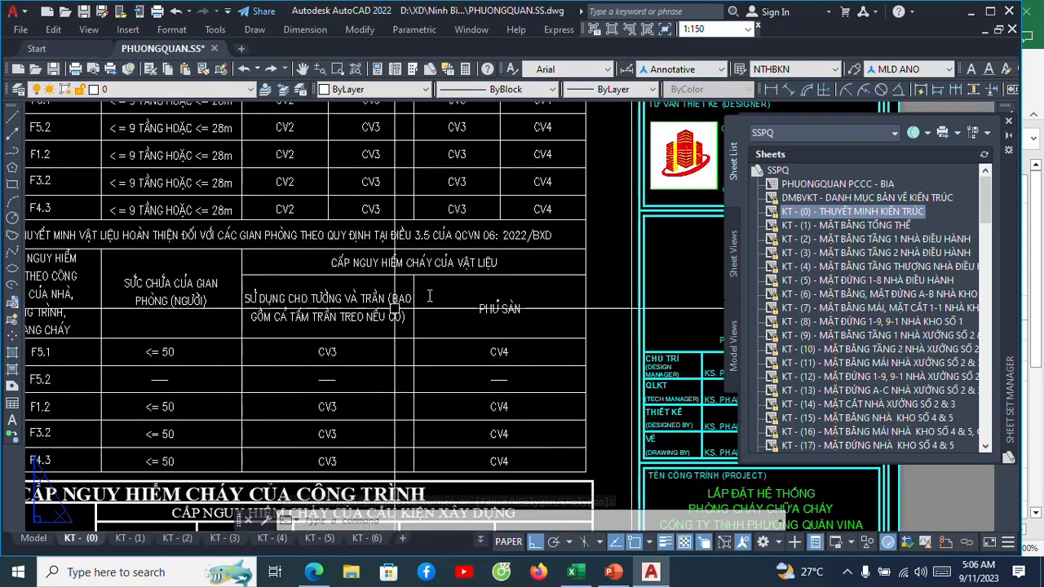
scroll(446, 289, "down", 2)
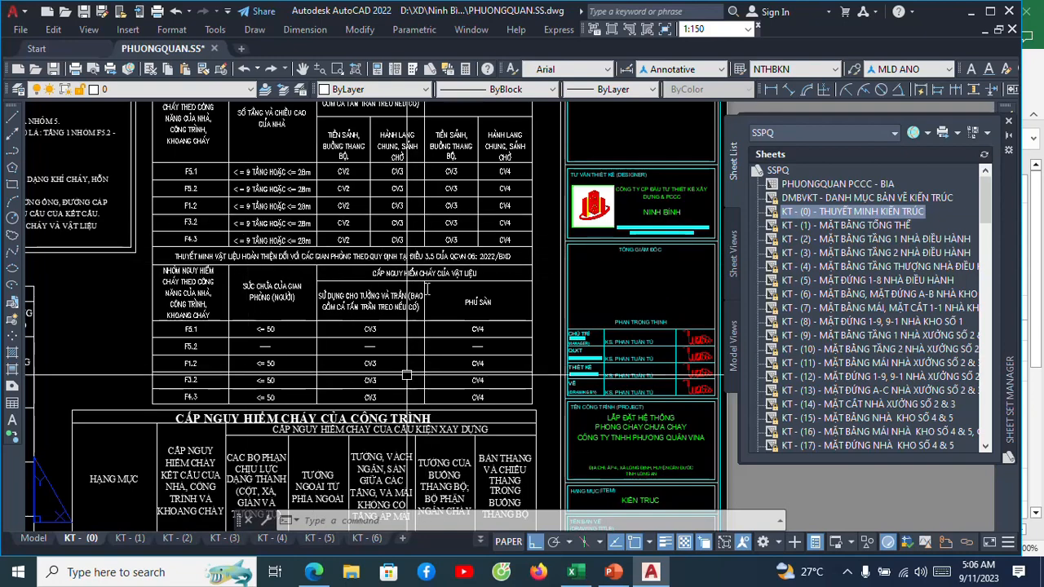
scroll(407, 279, "down", 2)
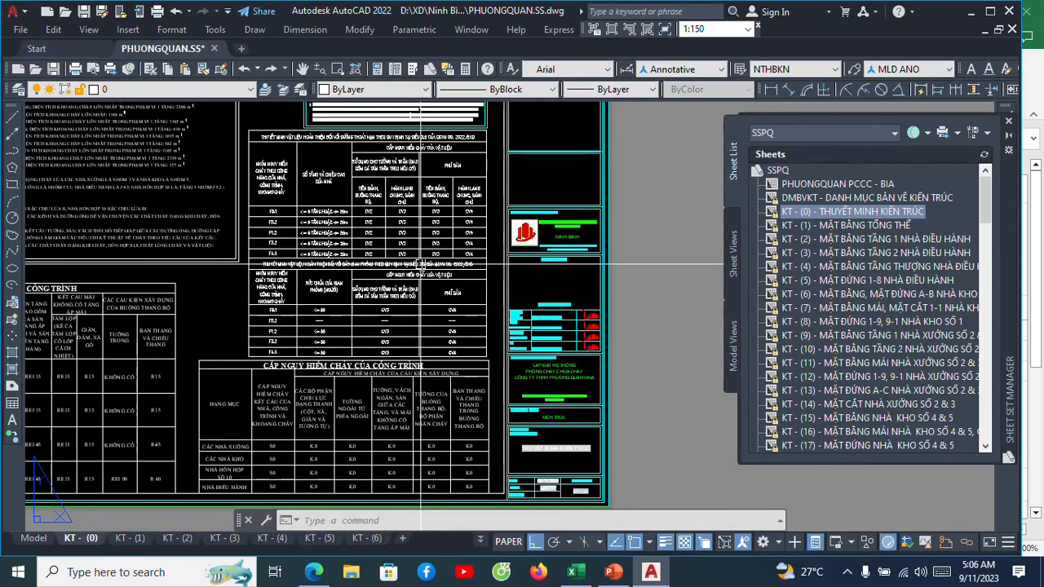
middle_click_drag(421, 264, 447, 302)
scroll(368, 281, "up", 2)
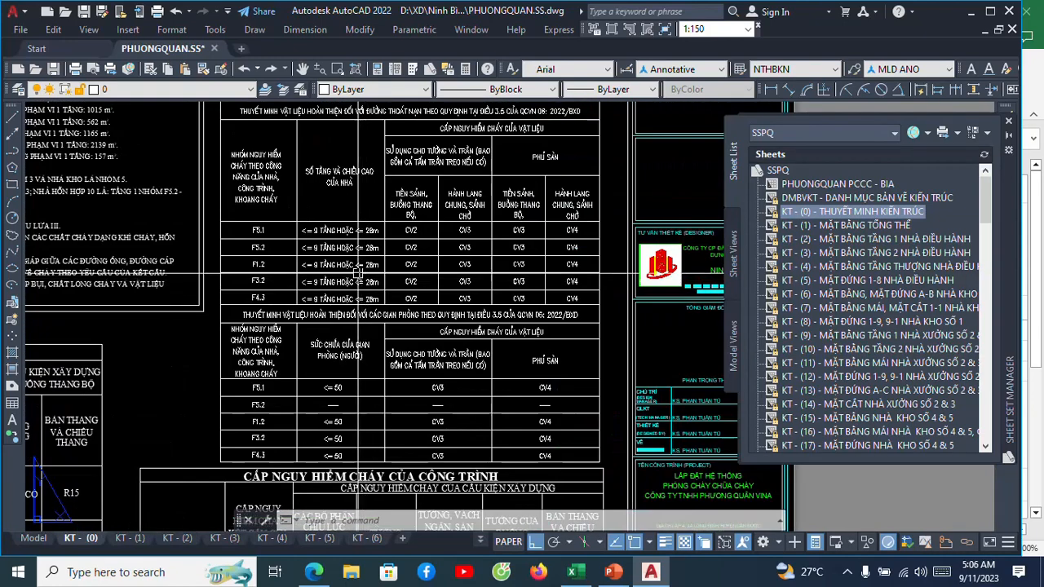
scroll(427, 231, "down", 2)
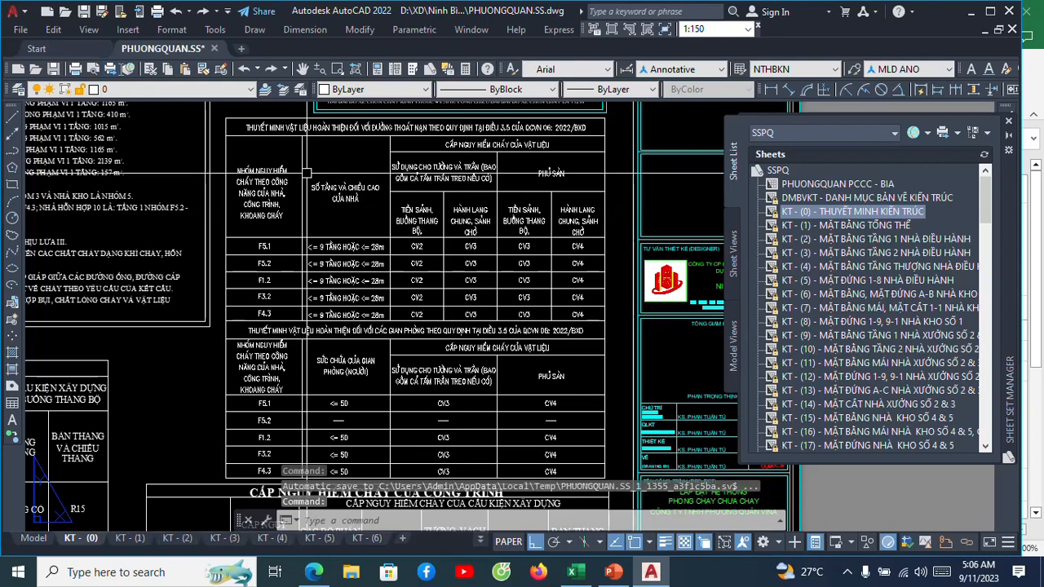
scroll(447, 221, "down", 5)
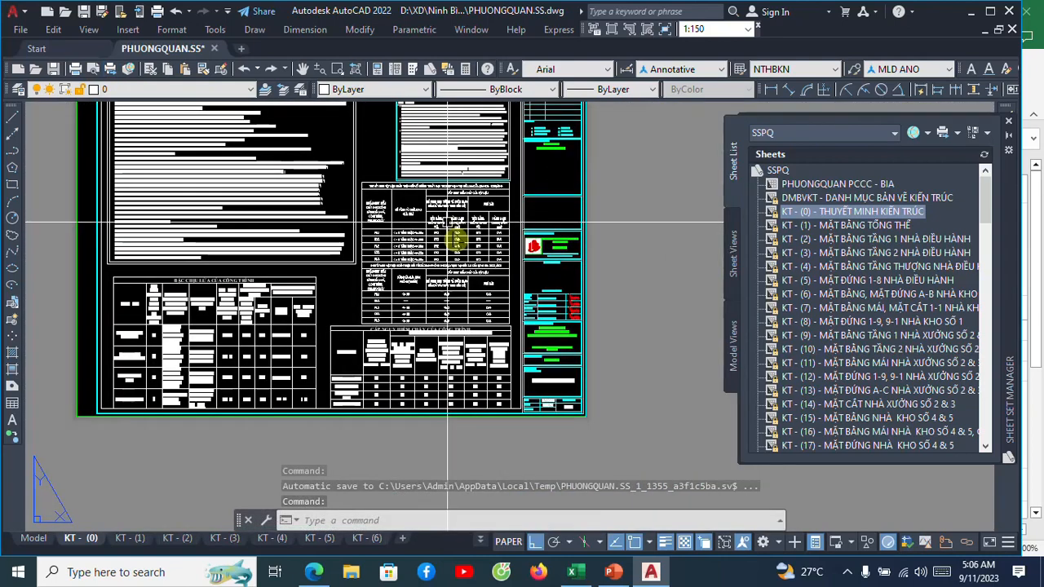
scroll(446, 221, "up", 3)
Switch to the THONGSO_BAI4 workbook in Excel and review the design steps from finishing materials back to the general layout and fire classification.
left_click(577, 572)
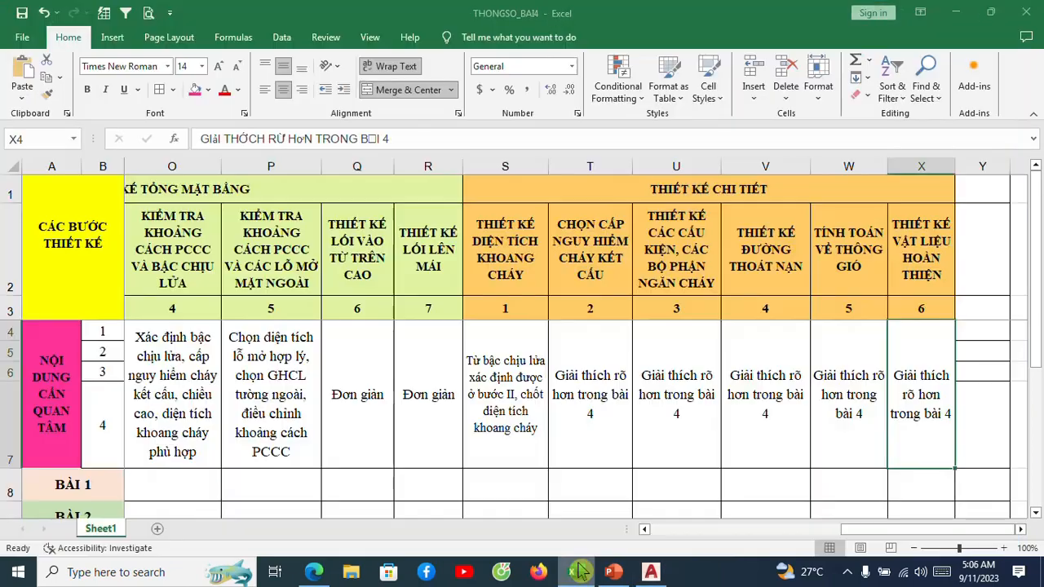
left_click_drag(866, 540, 889, 535)
mouse_move(967, 535)
left_mouse_down()
mouse_move(933, 532)
mouse_move(949, 531)
left_mouse_up()
left_click(927, 266)
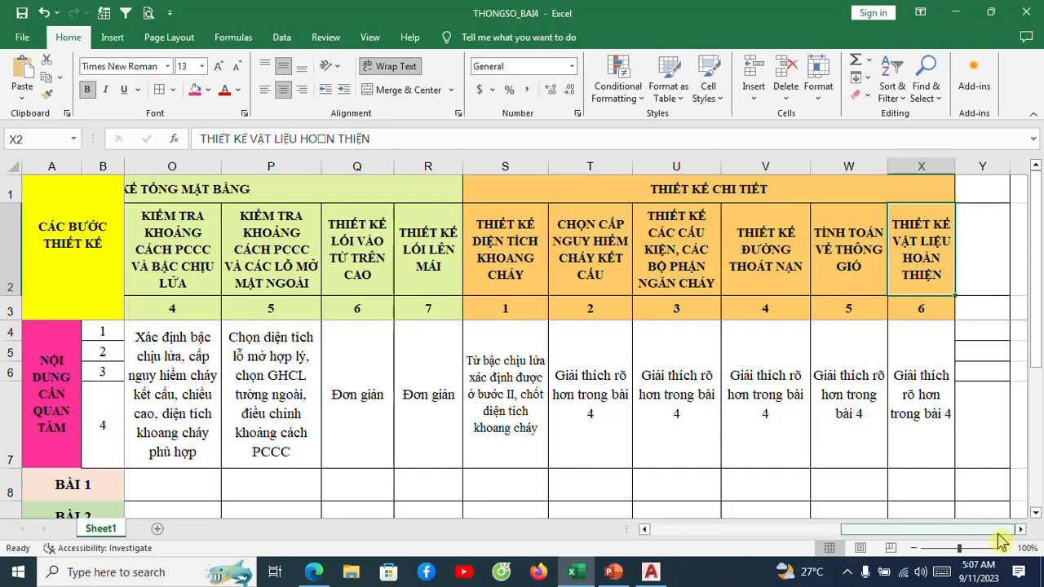
left_click_drag(1001, 538, 826, 534)
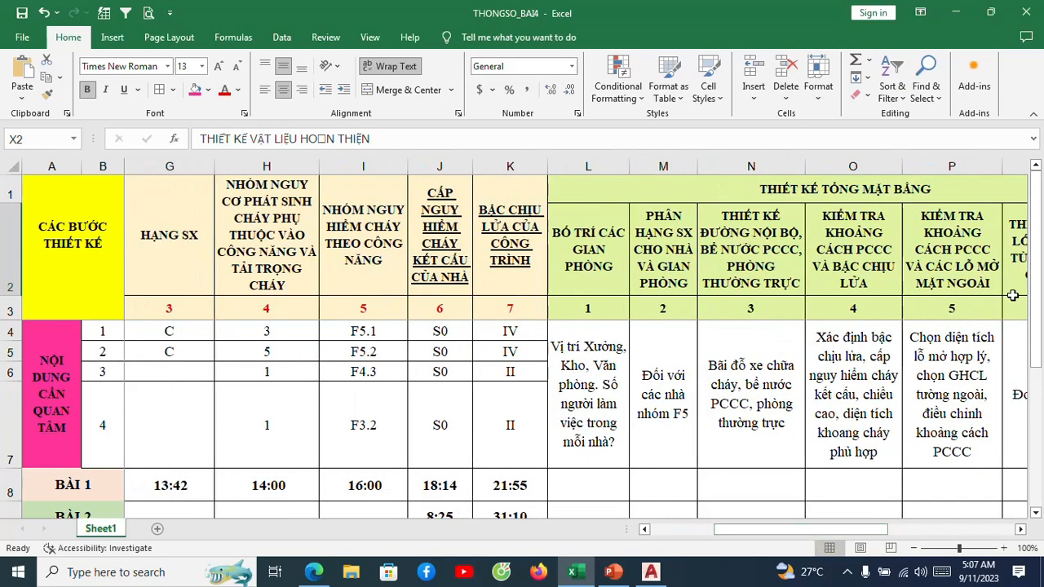
Look over the BÀI 1, BÀI 2 and BÀI 3 rows and the time entries listed under each design step.
left_click_drag(1035, 289, 1035, 370)
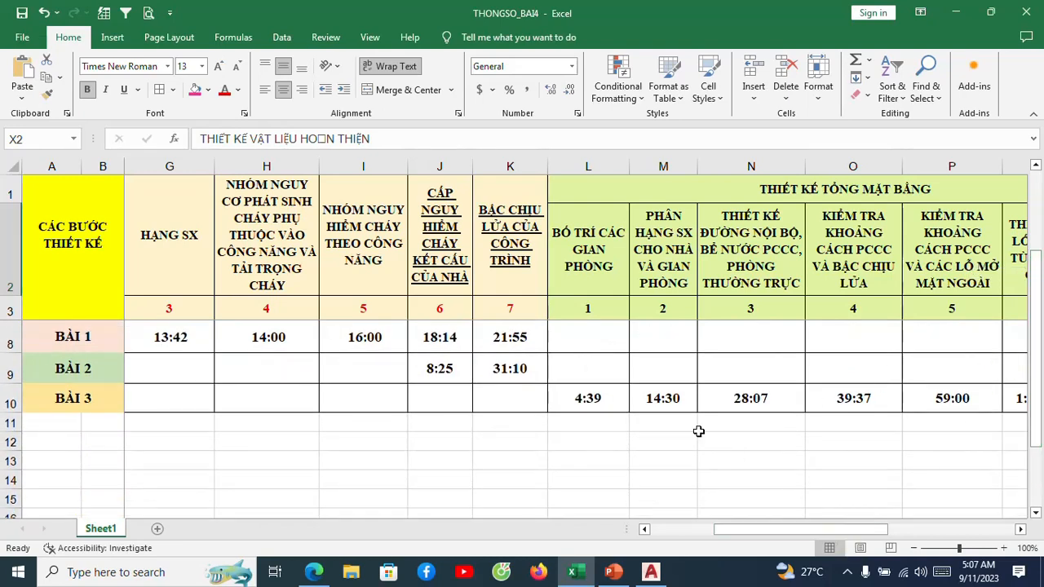
left_click(80, 397)
left_click(77, 377)
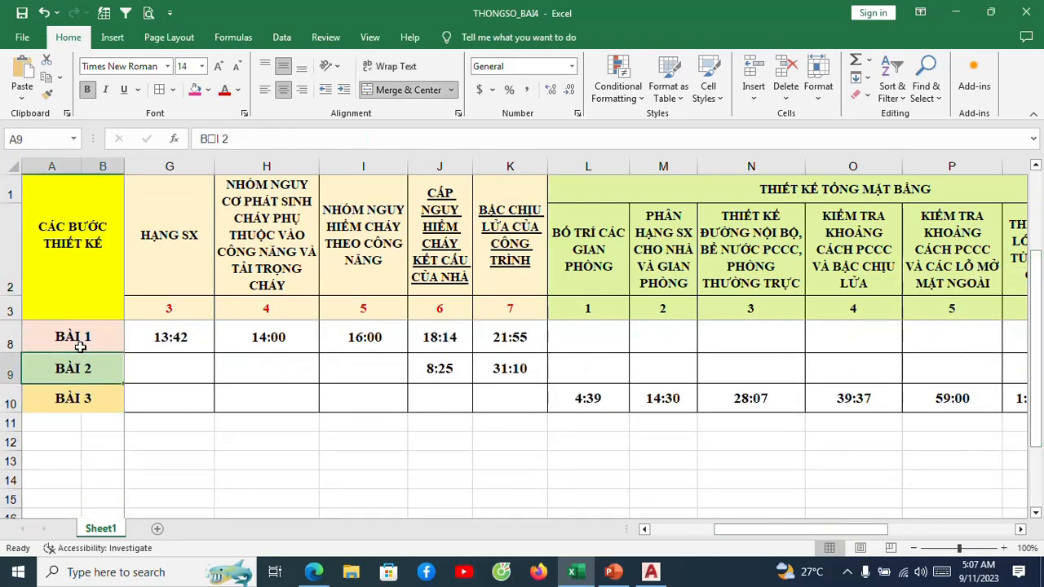
left_click(79, 343)
left_click_drag(742, 538, 747, 538)
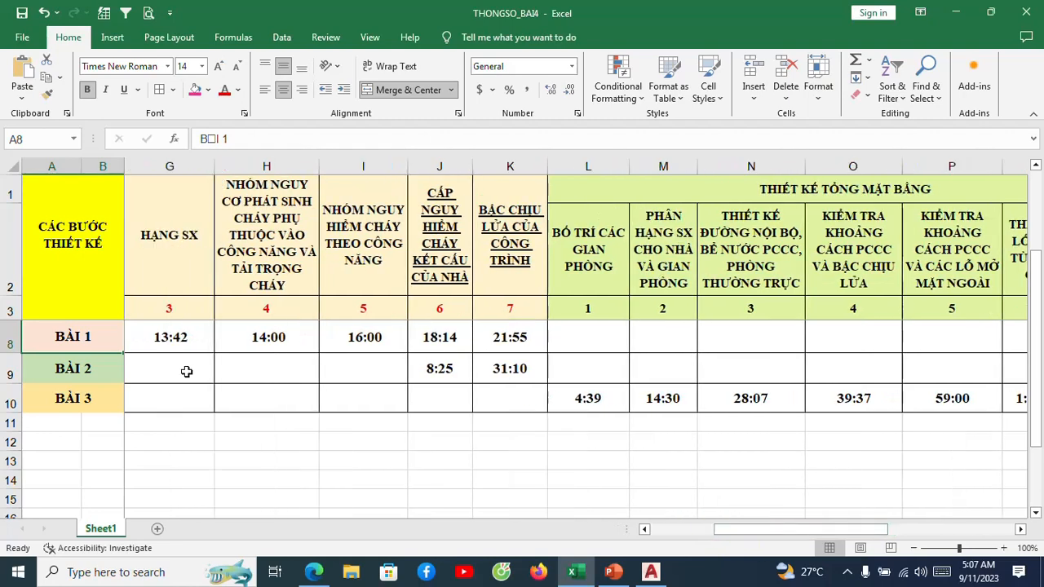
left_click(85, 368)
left_click(85, 397)
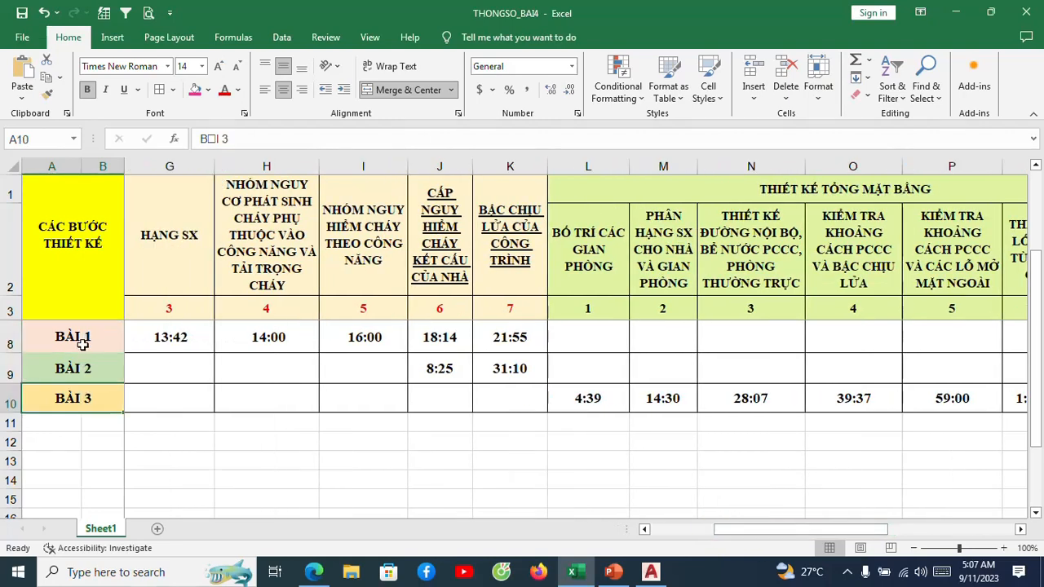
left_click(81, 341)
left_click(479, 368)
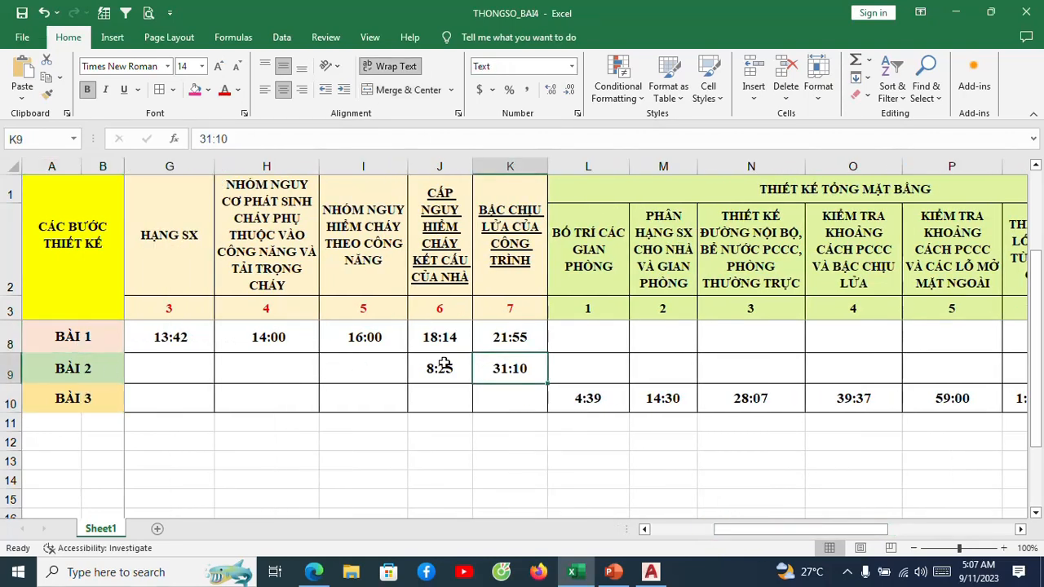
Check the BÀI 3 time entries under the general-layout steps, from room hazard classification to fire-separation distance and fire-resistance rating.
left_click(400, 341)
left_click(659, 398)
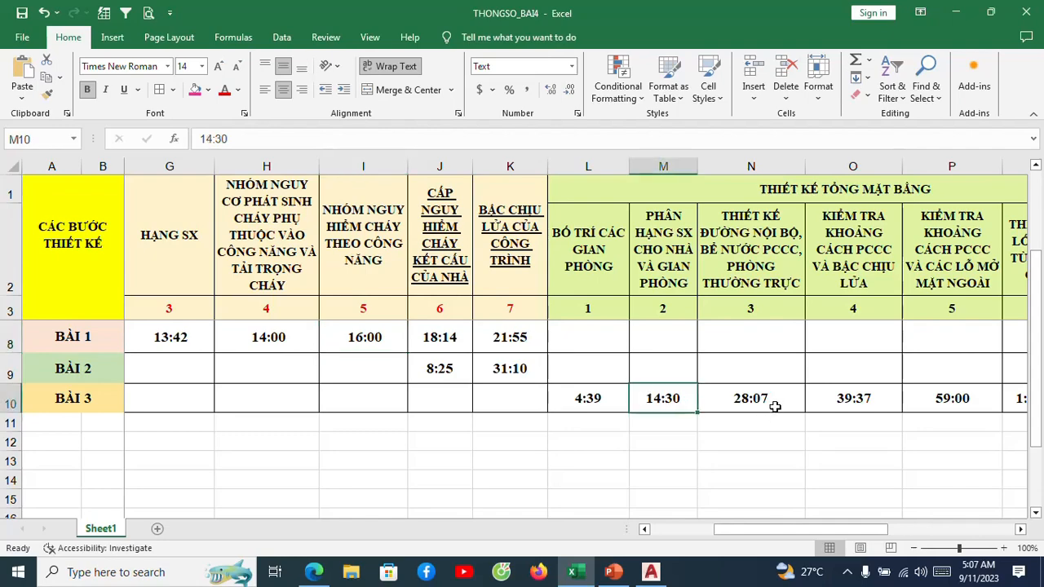
left_click(772, 401)
left_click(834, 399)
Review the NỘI DUNG CẦN QUAN TÂM notes for each THIẾT KẾ TỔNG MẶT BẰNG step, from room layout to roof access.
left_click_drag(790, 536, 640, 528)
scroll(708, 440, "up", 2)
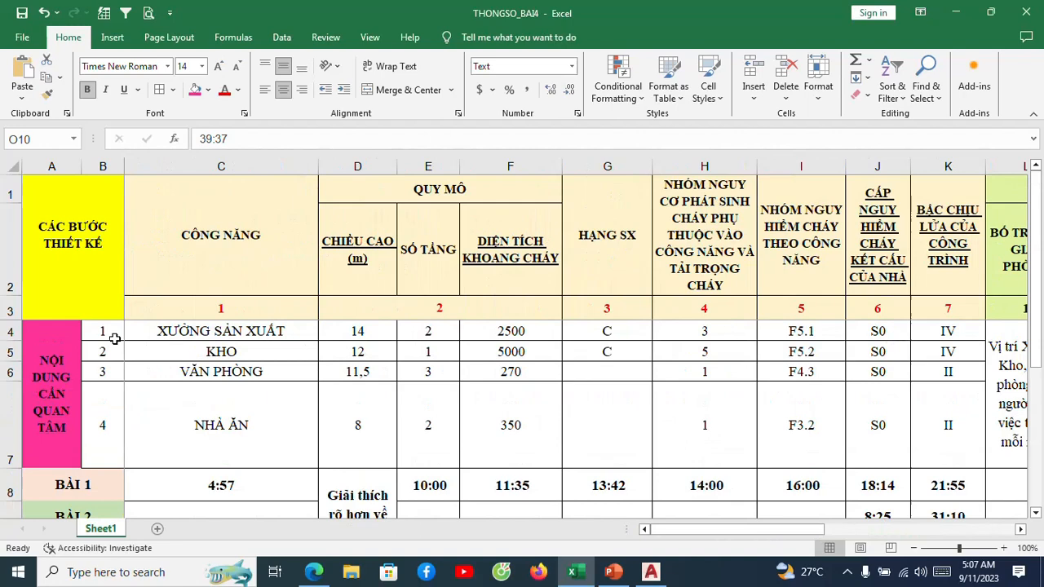
left_click(51, 377)
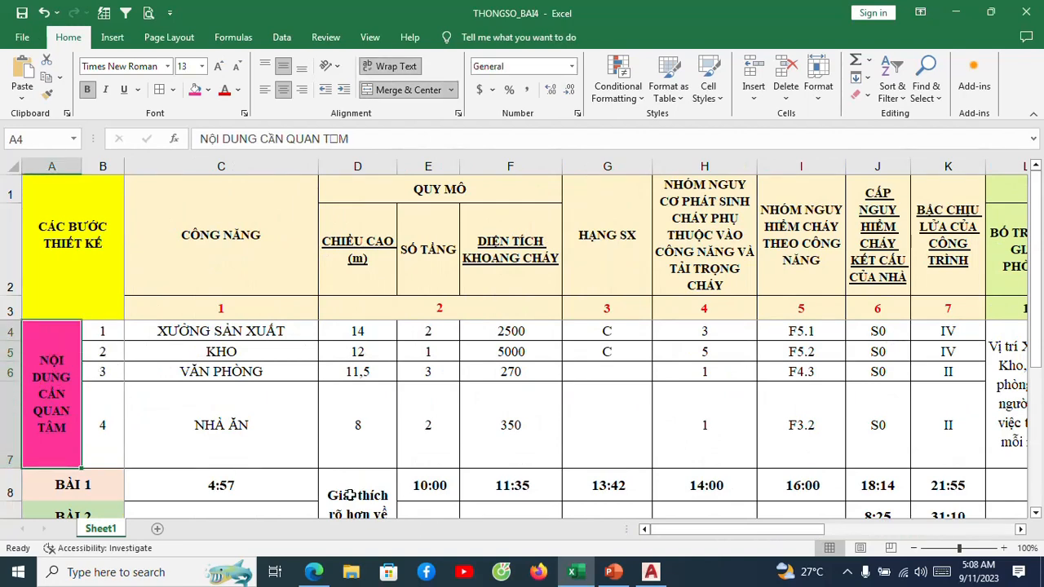
left_click_drag(697, 529, 808, 530)
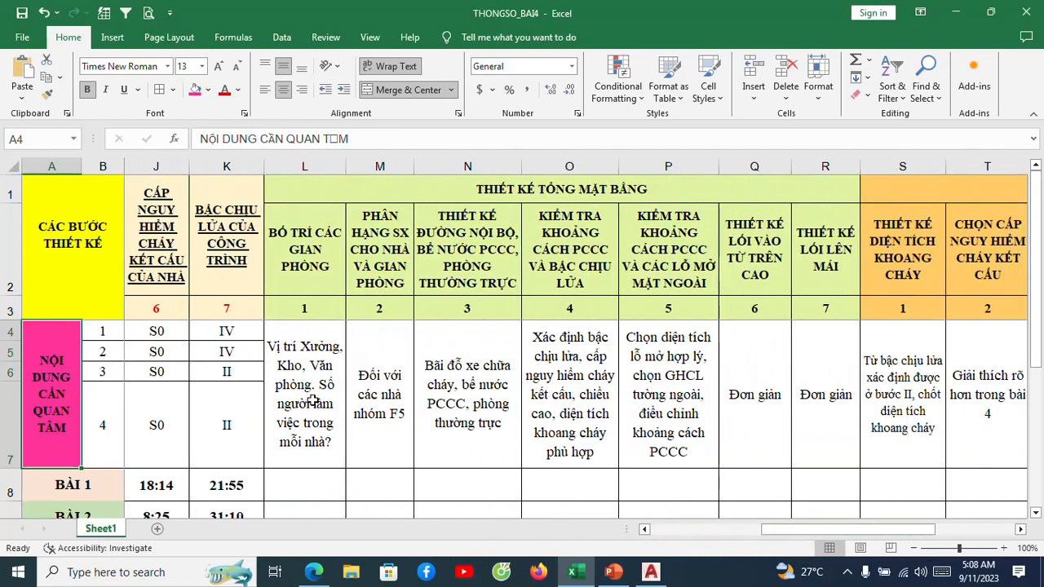
left_click(312, 400)
left_click(391, 395)
left_click(460, 392)
left_click(548, 391)
left_click(658, 389)
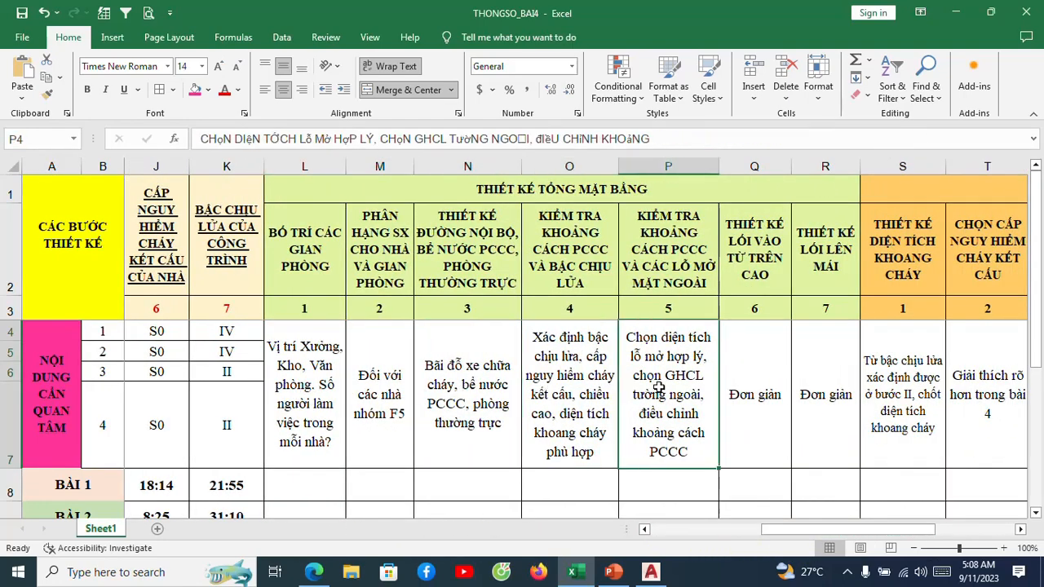
left_click(783, 415)
left_click(836, 412)
Review the NỘI DUNG CẦN QUAN TÂM notes for the THIẾT KẾ CHI TIẾT steps, covering fire compartments, escape routes and ventilation.
left_click(905, 406)
left_click(982, 397)
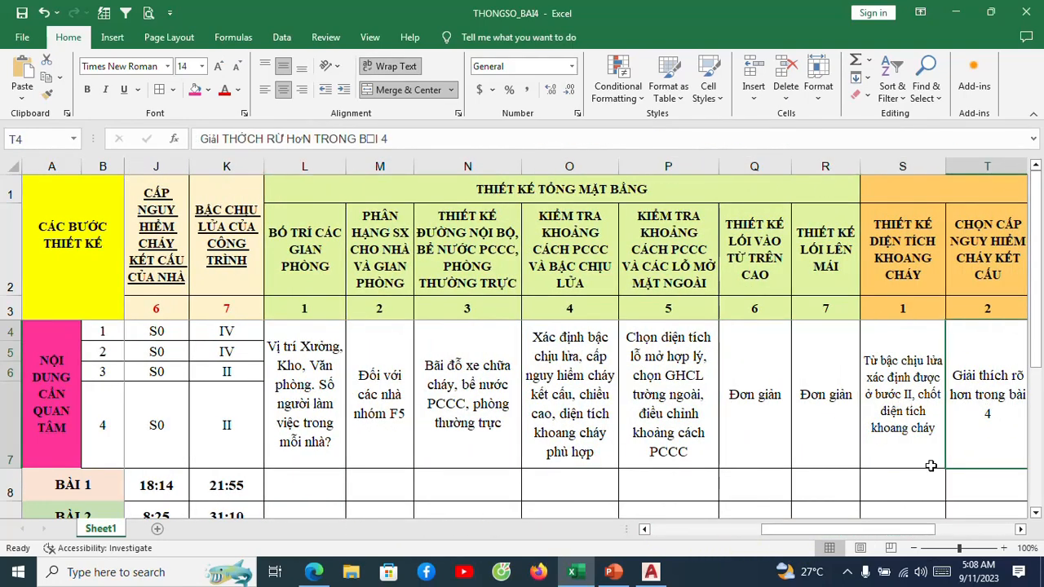
left_click_drag(903, 531, 982, 537)
left_click(929, 432)
left_click(840, 409)
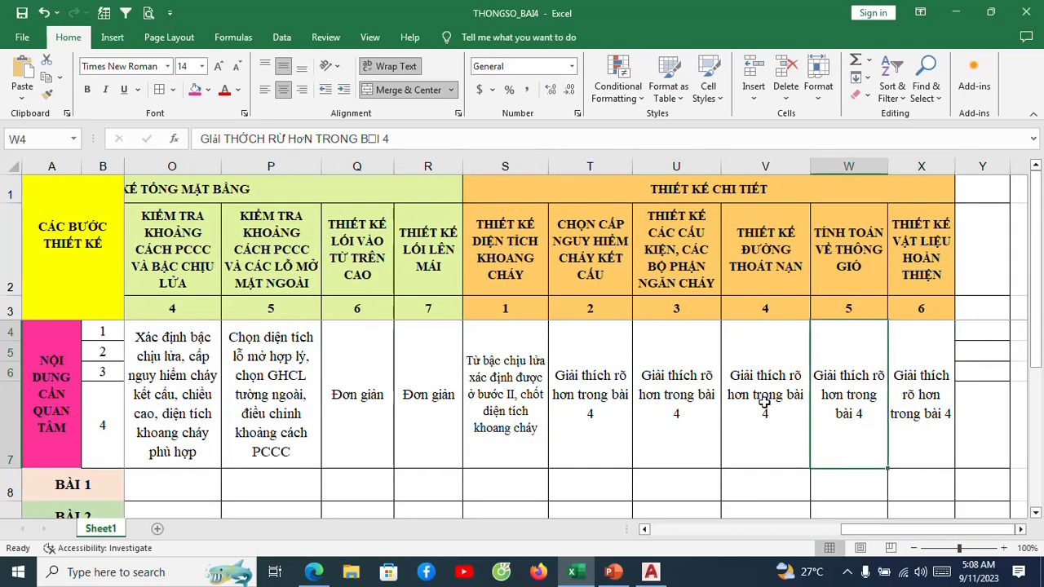
left_click(765, 402)
left_click(681, 396)
left_click(574, 390)
left_click(513, 383)
Recheck the notes for the last four general-layout steps and the first three detailed-design steps.
left_click(428, 383)
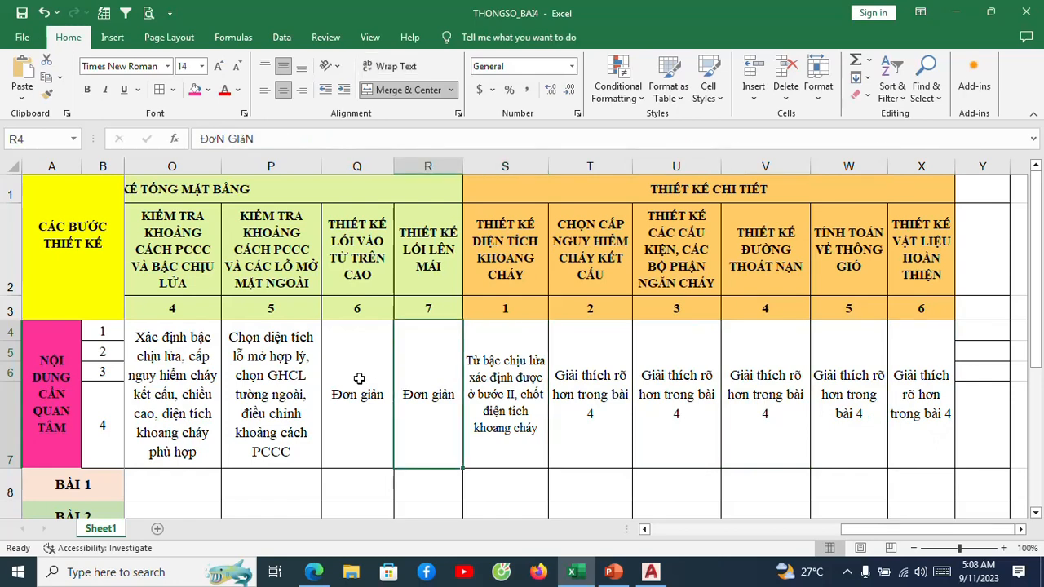
left_click(357, 378)
left_click(281, 375)
left_click(213, 364)
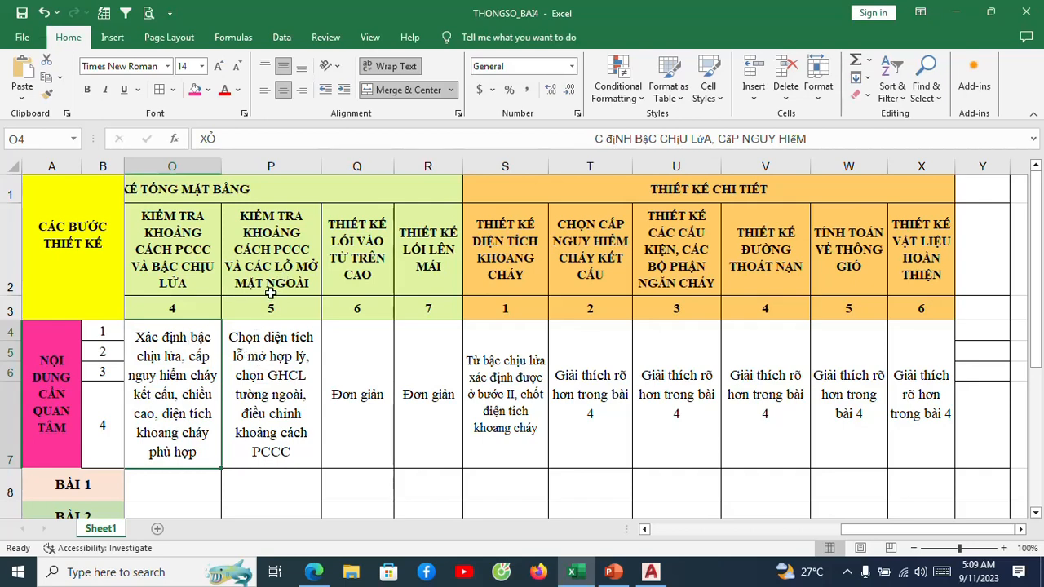
left_click(478, 347)
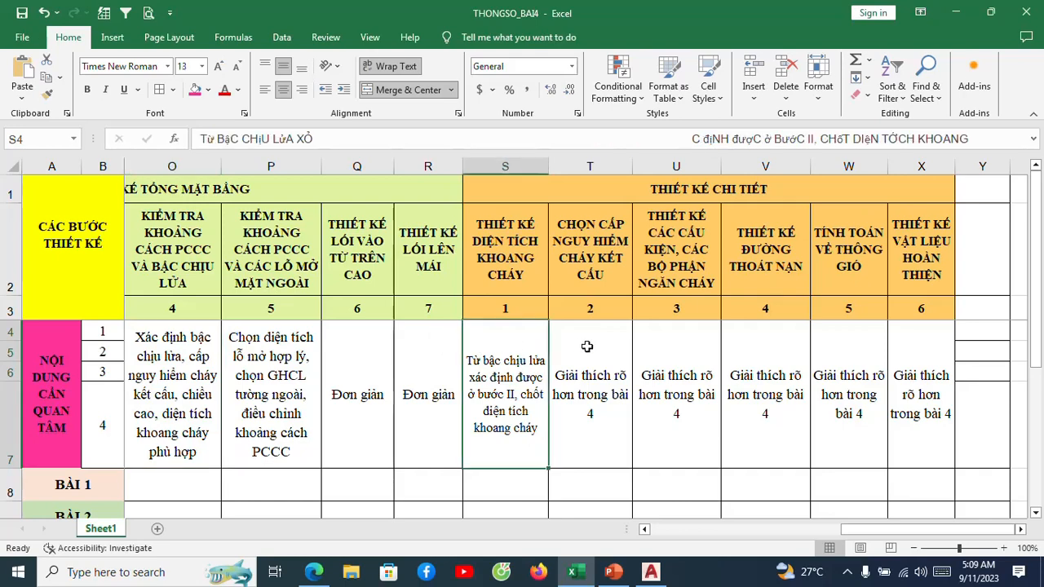
left_click(587, 347)
left_click(649, 357)
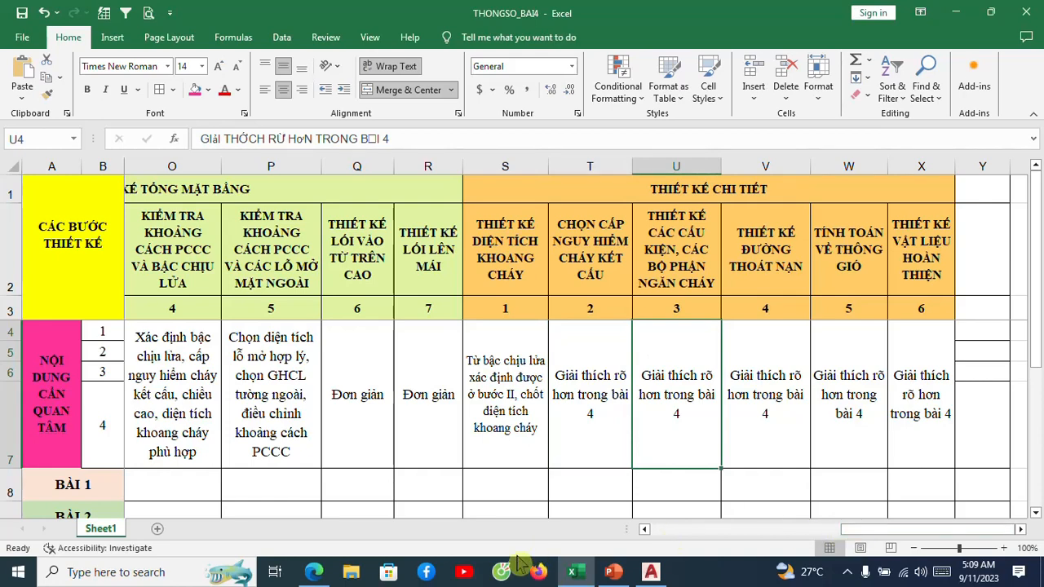
Switch to the PP_BAI4_OFFICIAL presentation in PowerPoint and review the four lesson items on slide 2, plus the title slide.
mouse_move(613, 576)
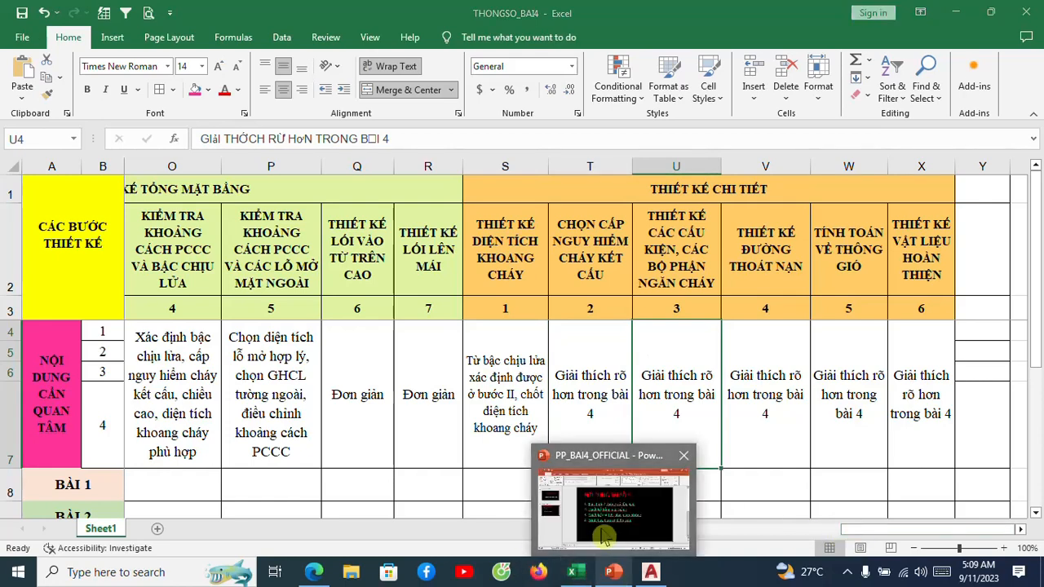
left_click(601, 478)
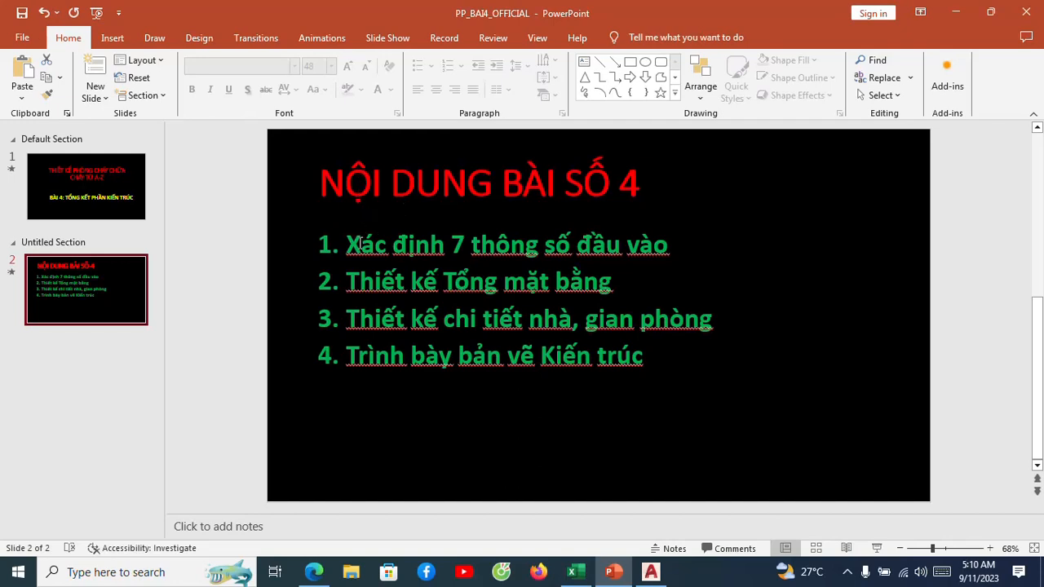
left_click(392, 280)
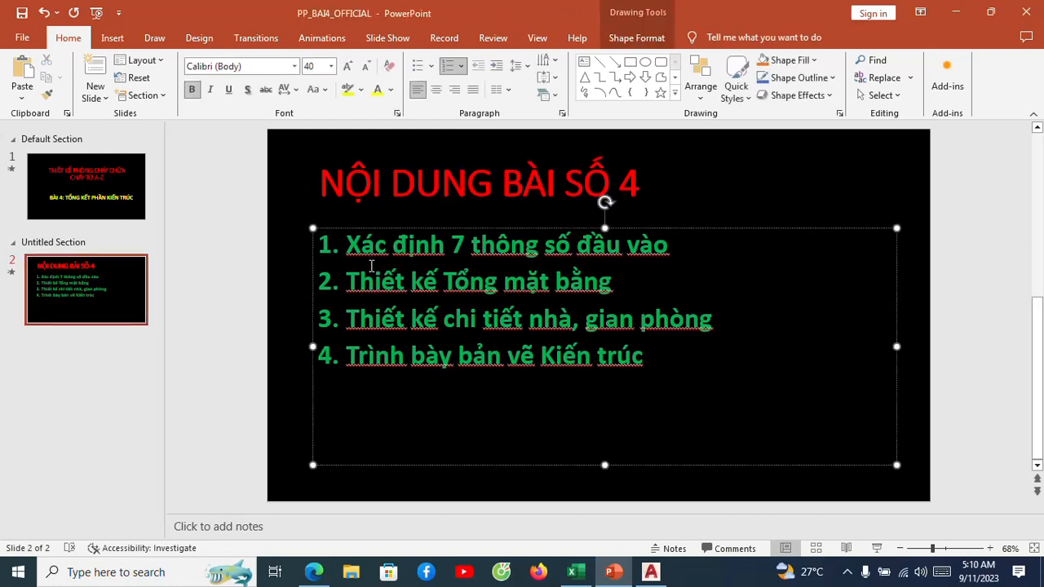
left_click(412, 316)
left_click(348, 356)
left_click(506, 356)
left_click(464, 357)
left_click(472, 353)
scroll(473, 350, "up", 2)
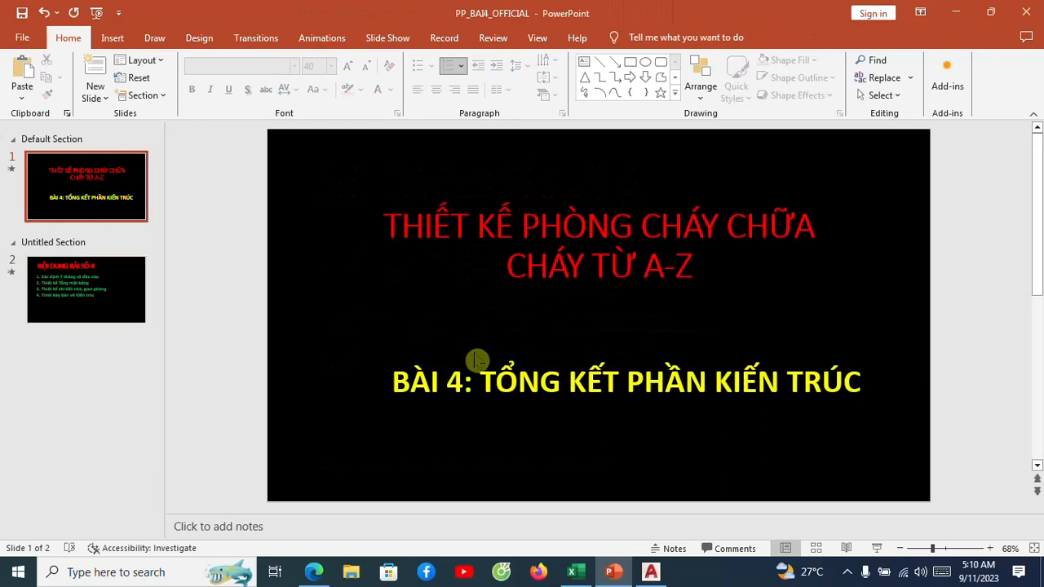
scroll(469, 350, "down", 2)
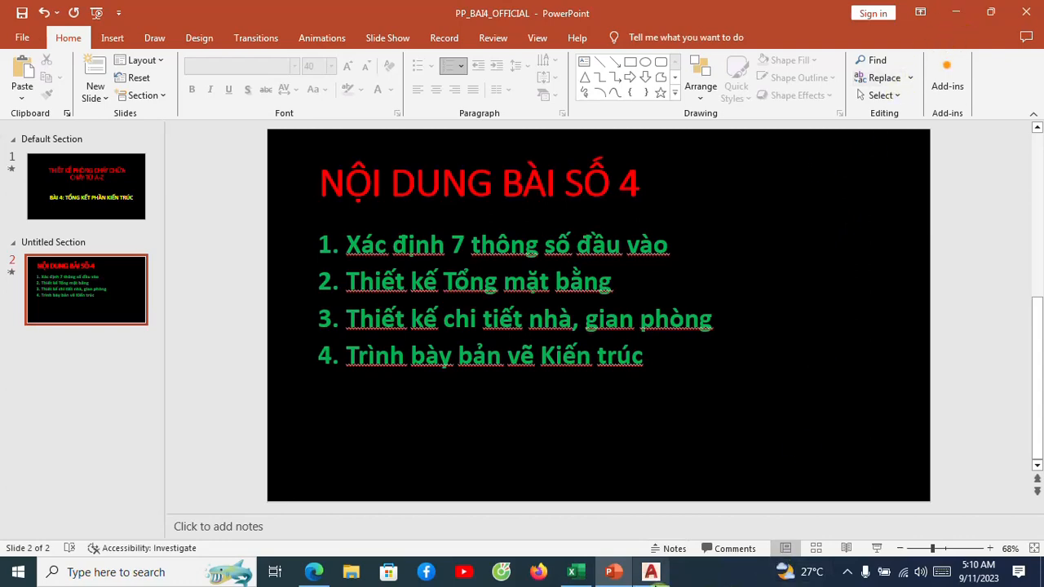
Switch to PHUONGQUAN.SS in AutoCAD and examine the building drawings in model space beside the SSPQ sheet list.
mouse_move(654, 579)
left_click(683, 535)
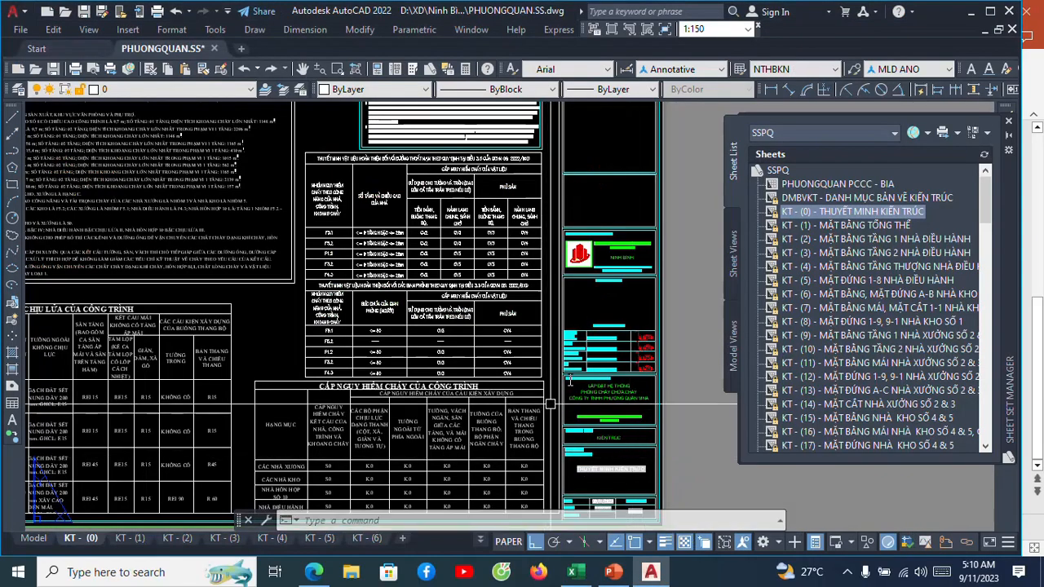
scroll(581, 367, "down", 5)
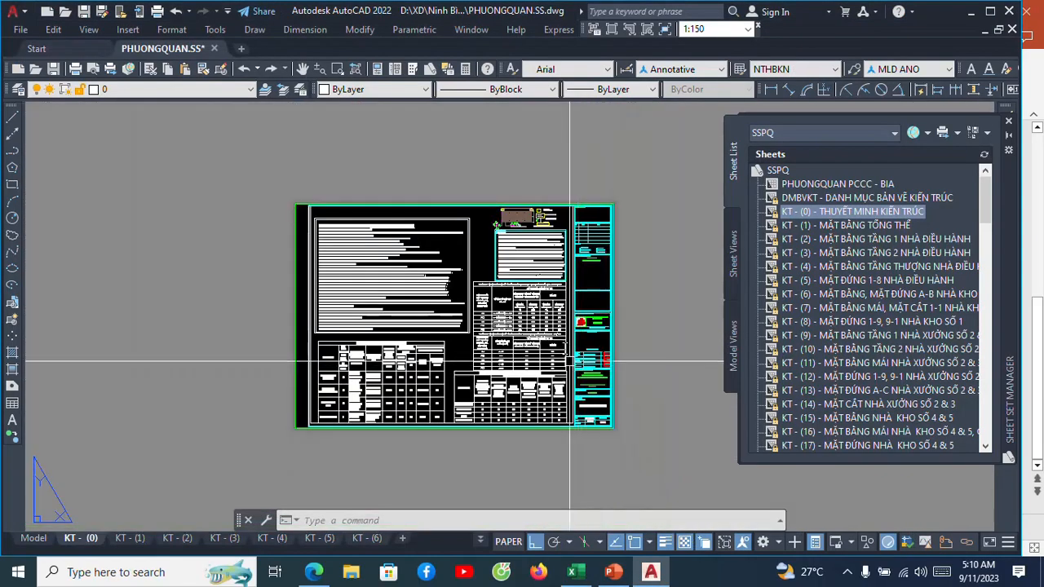
left_click(37, 541)
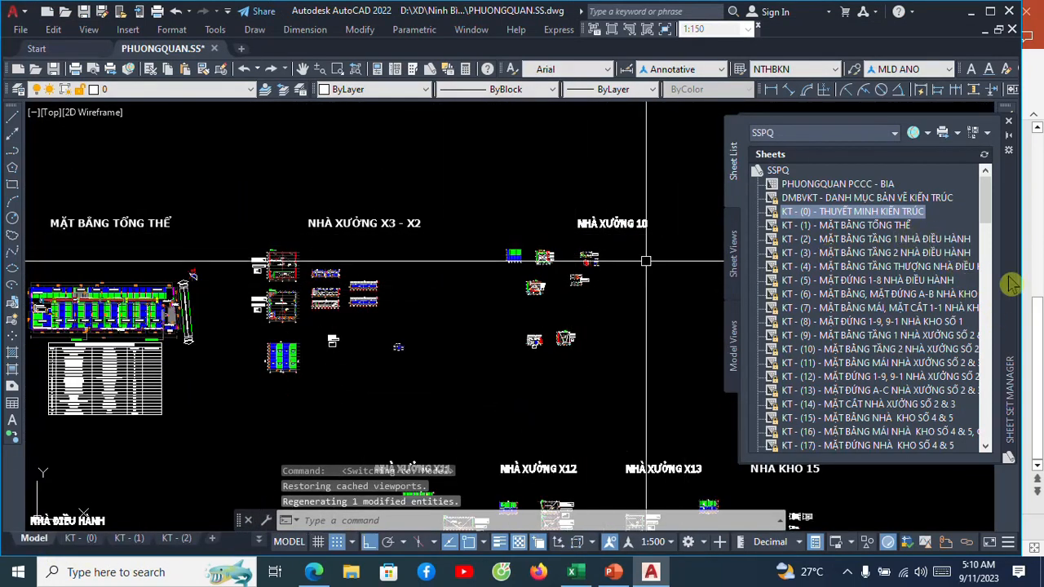
mouse_move(989, 219)
left_mouse_down()
mouse_move(992, 457)
mouse_move(1014, 396)
mouse_move(1007, 196)
mouse_move(985, 426)
mouse_move(992, 223)
mouse_move(976, 209)
left_mouse_up()
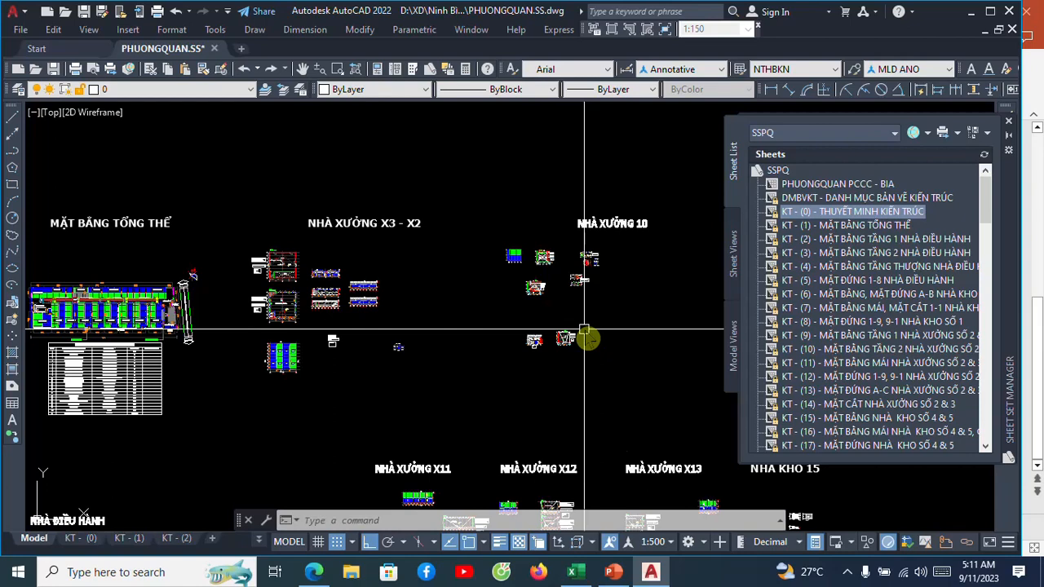
scroll(329, 273, "up", 5)
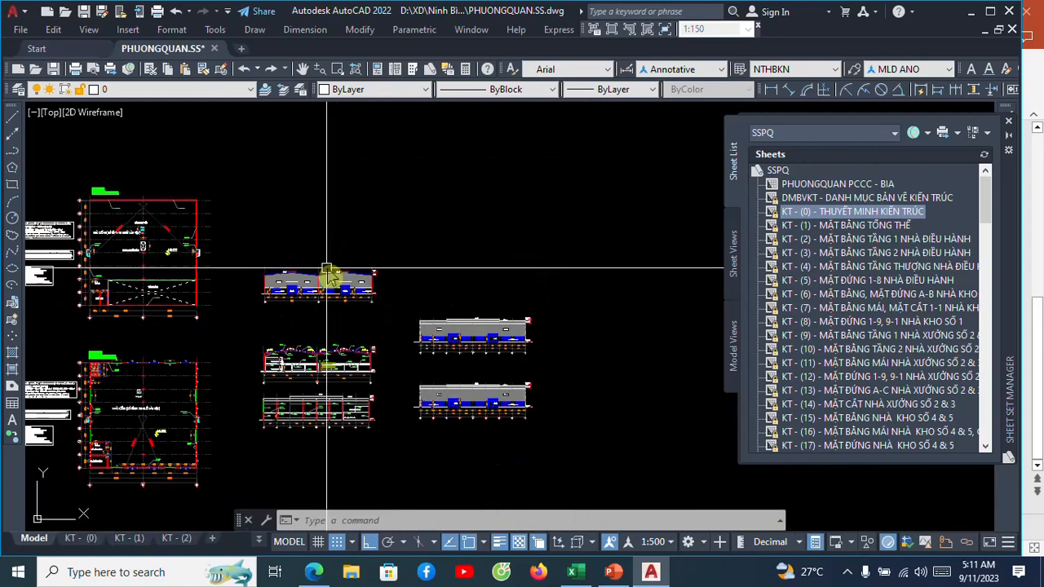
scroll(343, 323, "down", 4)
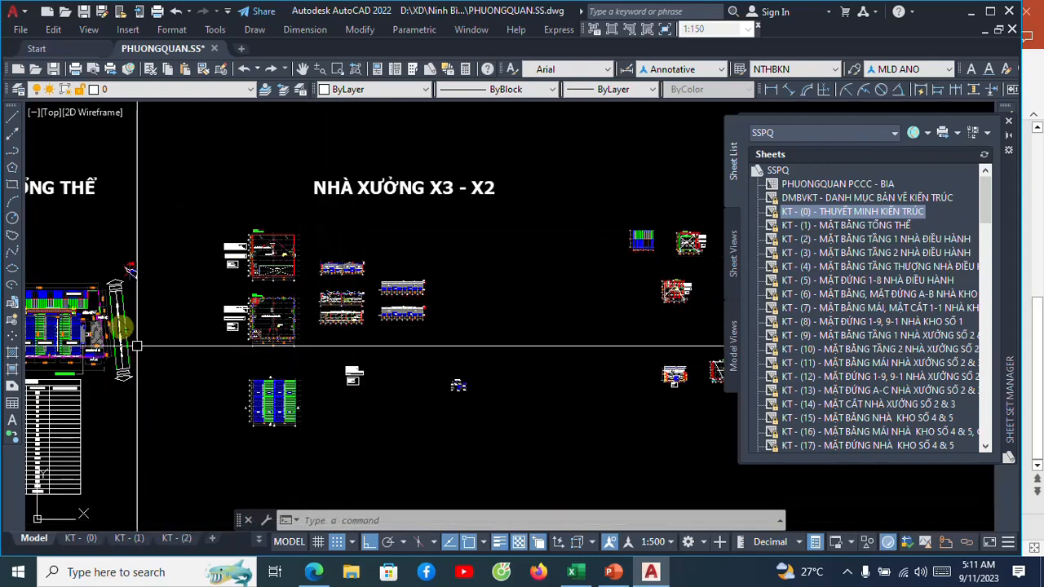
Start opening a drawing and browse to the SHEET SET MANAGER folder inside XD on drive D.
left_click(20, 30)
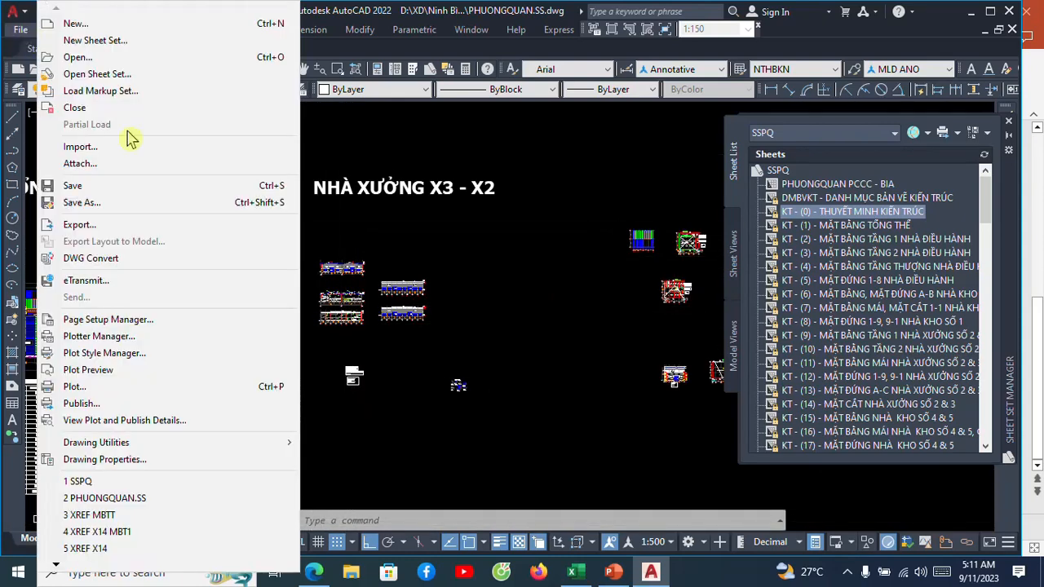
left_click(115, 62)
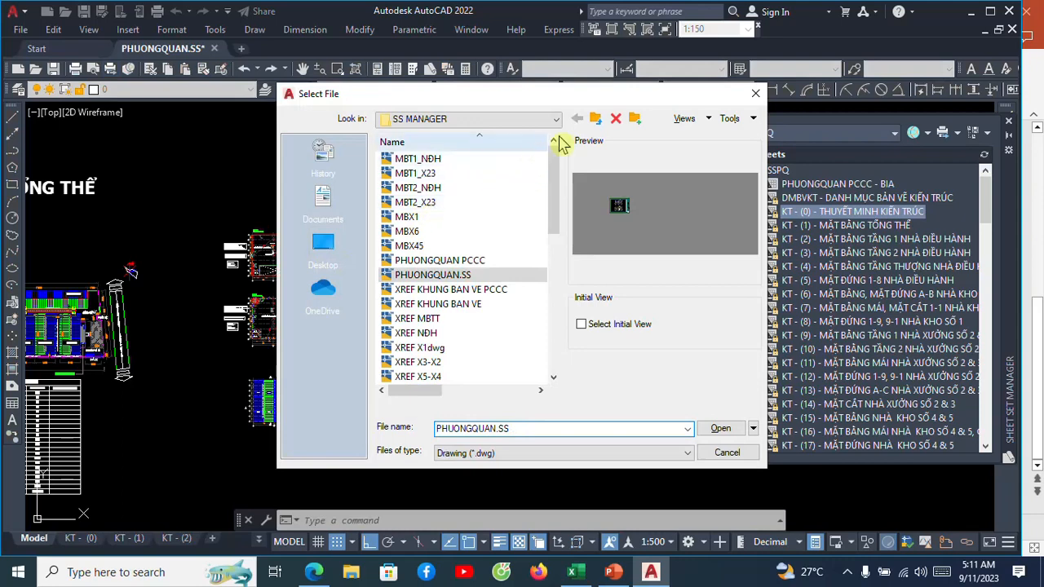
left_click(555, 119)
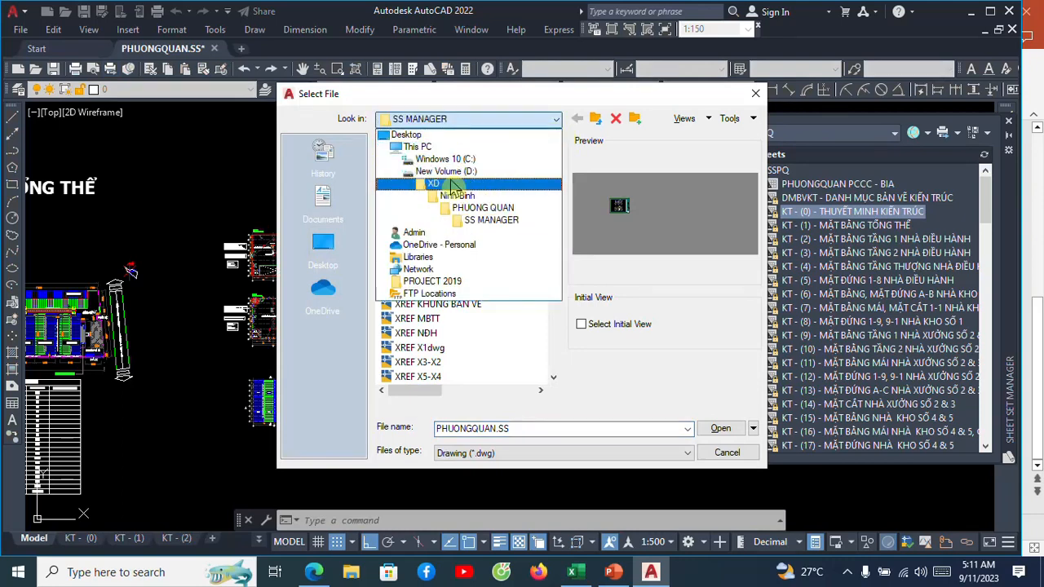
left_click(445, 171)
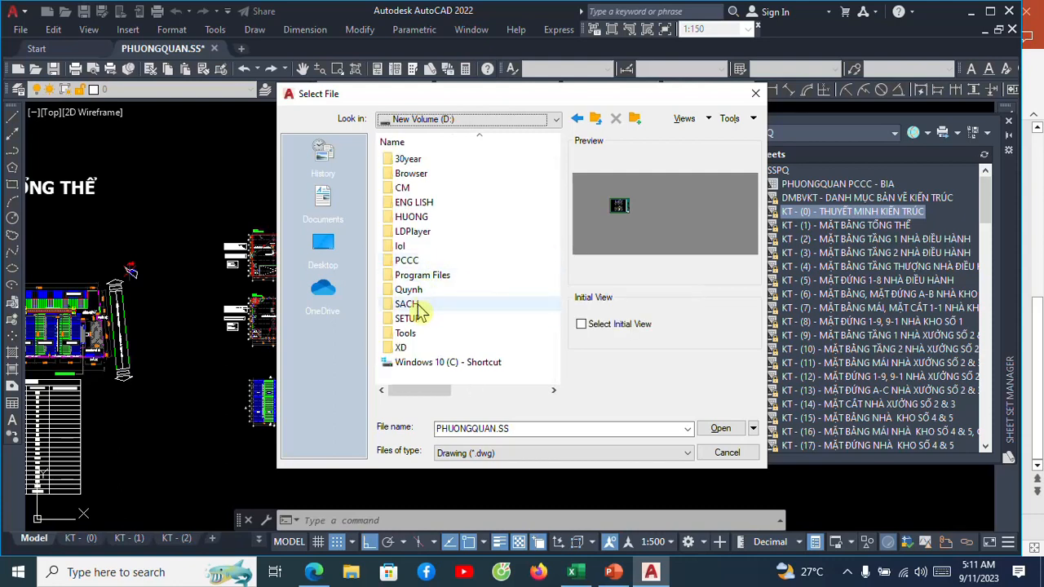
double_click(400, 347)
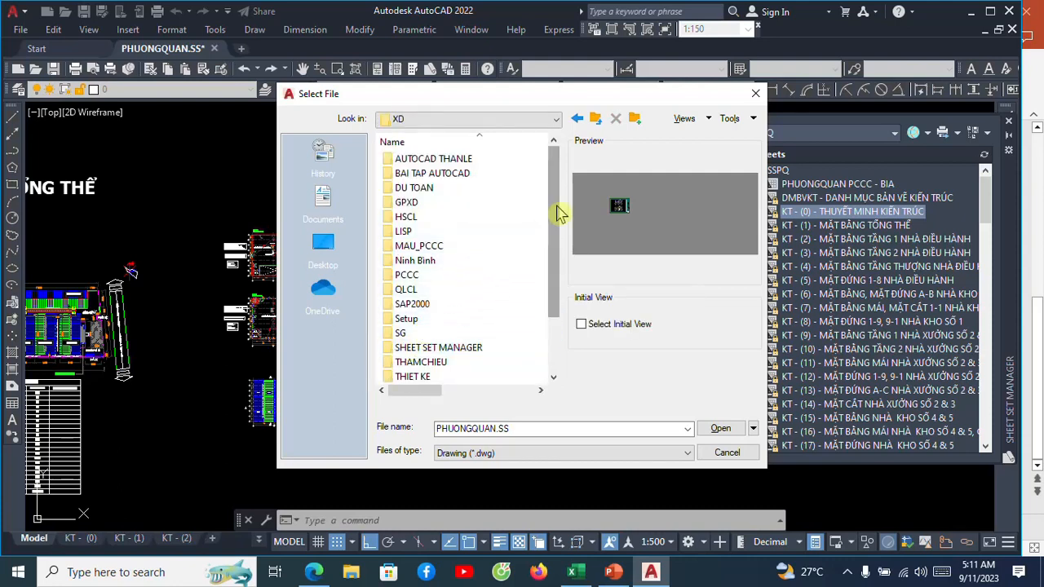
left_click_drag(557, 213, 558, 287)
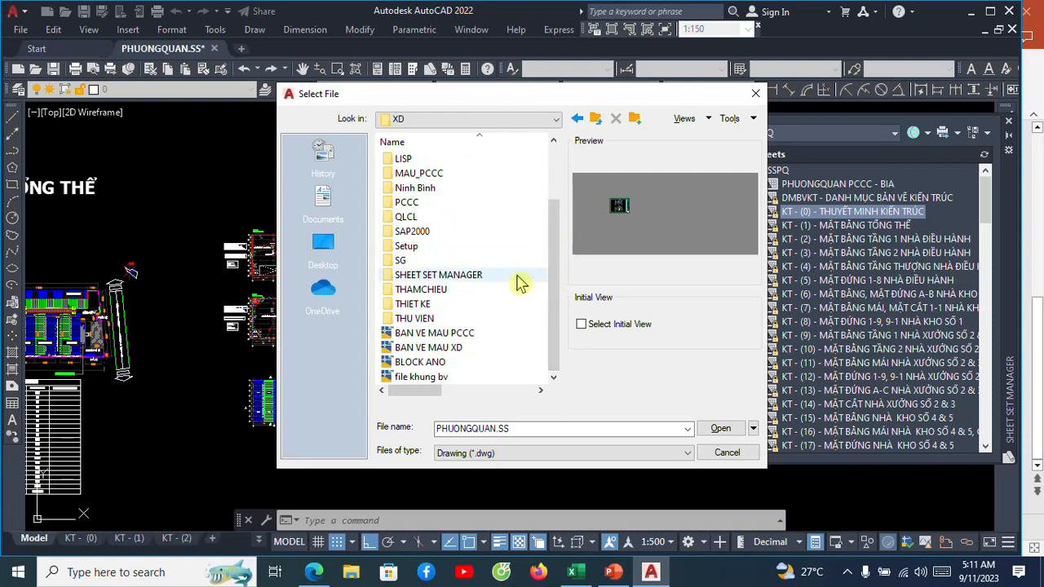
double_click(488, 278)
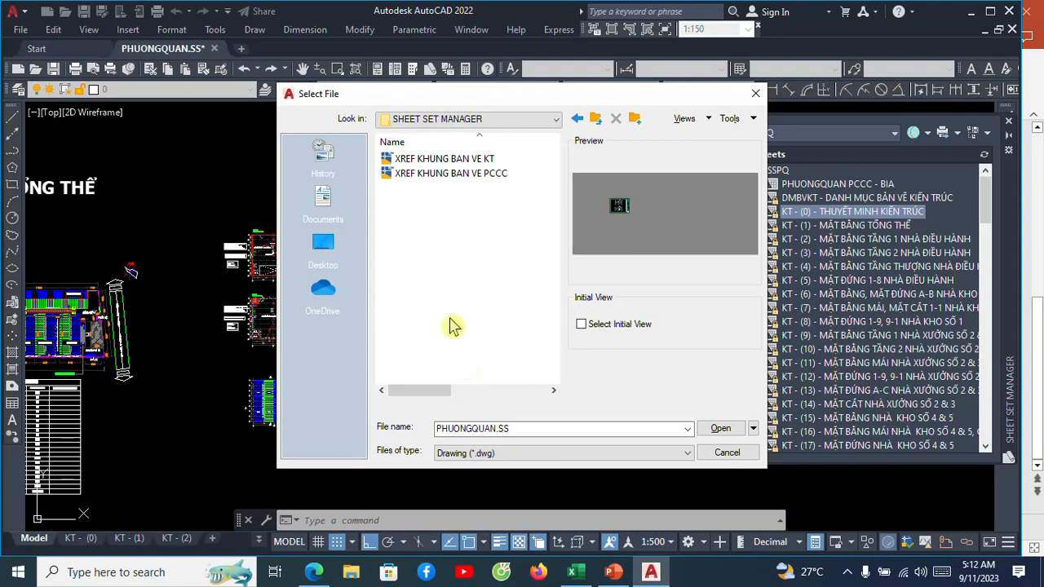
Preview the XREF KHUNG BAN VE KT and XREF KHUNG BAN VE PCCC title-block drawings in the file selection.
left_click(468, 159)
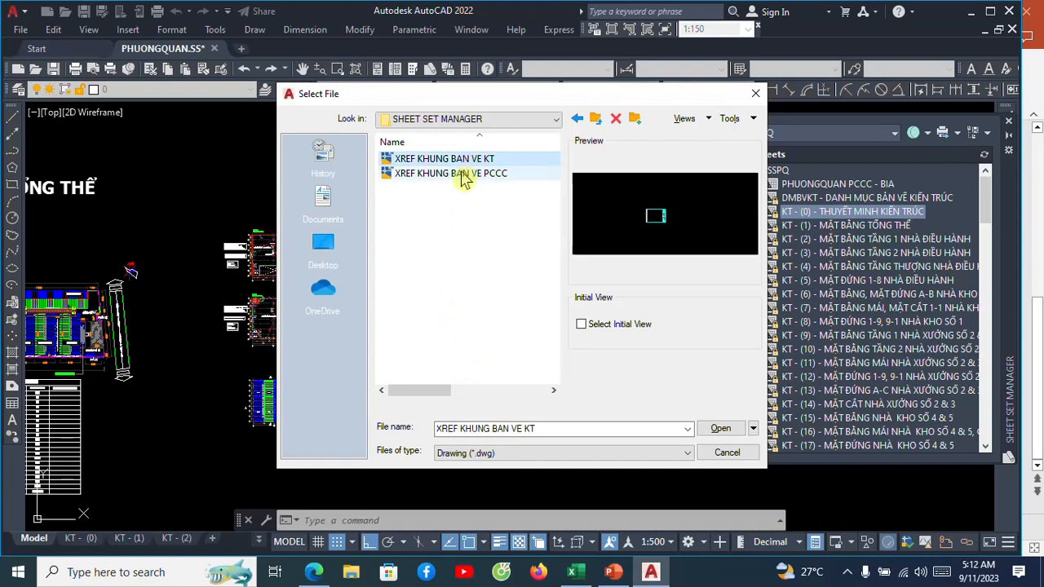
left_click(465, 173)
left_click(468, 159)
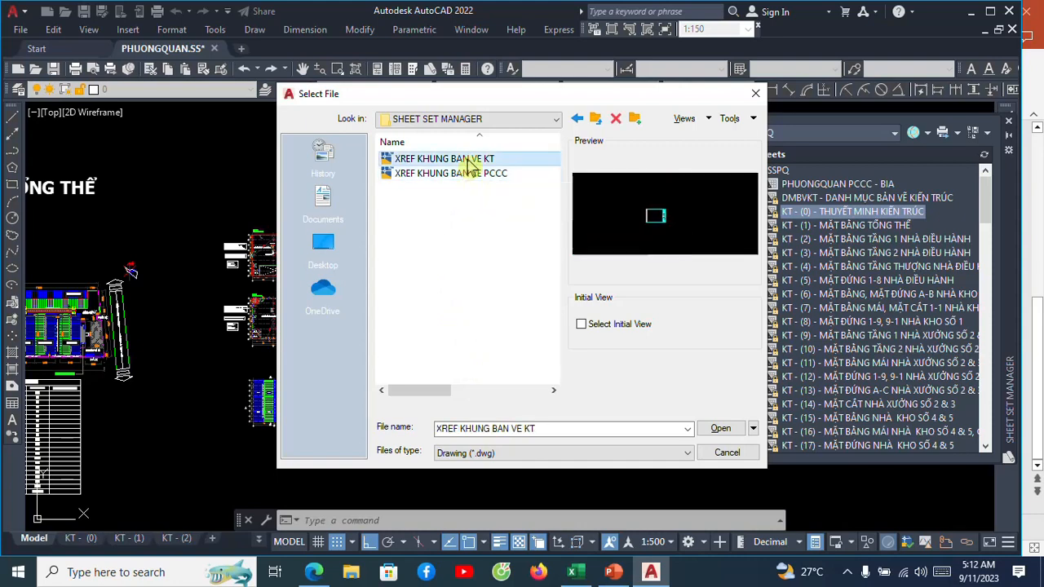
left_click(463, 173)
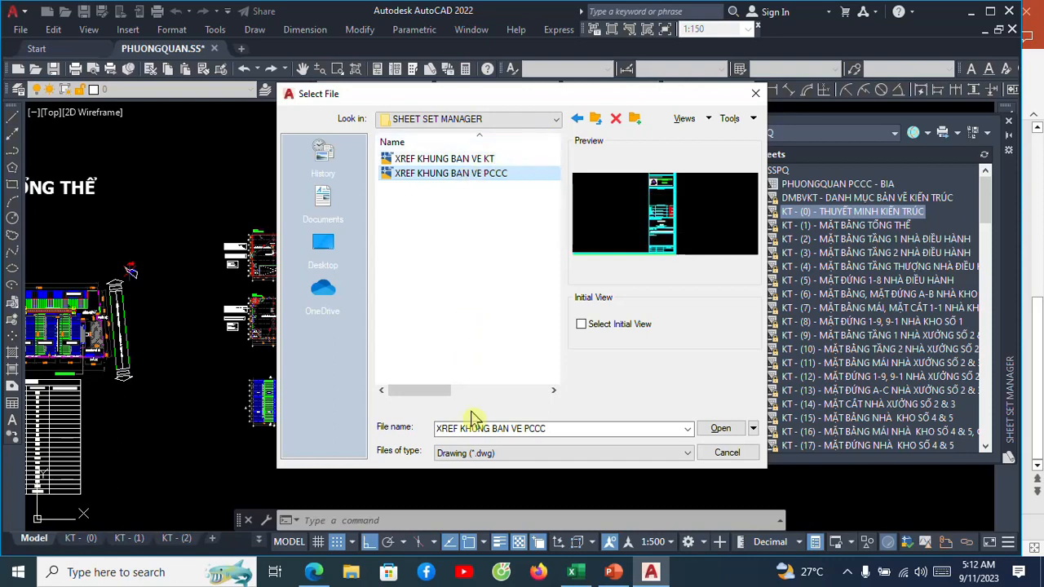
Browse to the SS MANAGER folder inside XD, Ninh Binh and PHUONG QUAN on drive D.
left_click(509, 119)
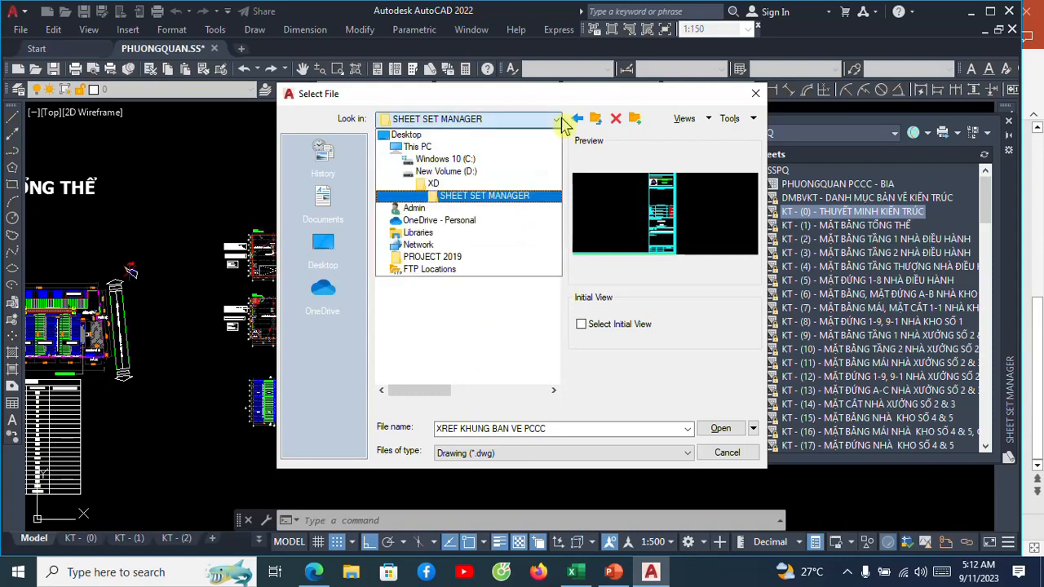
left_click(489, 173)
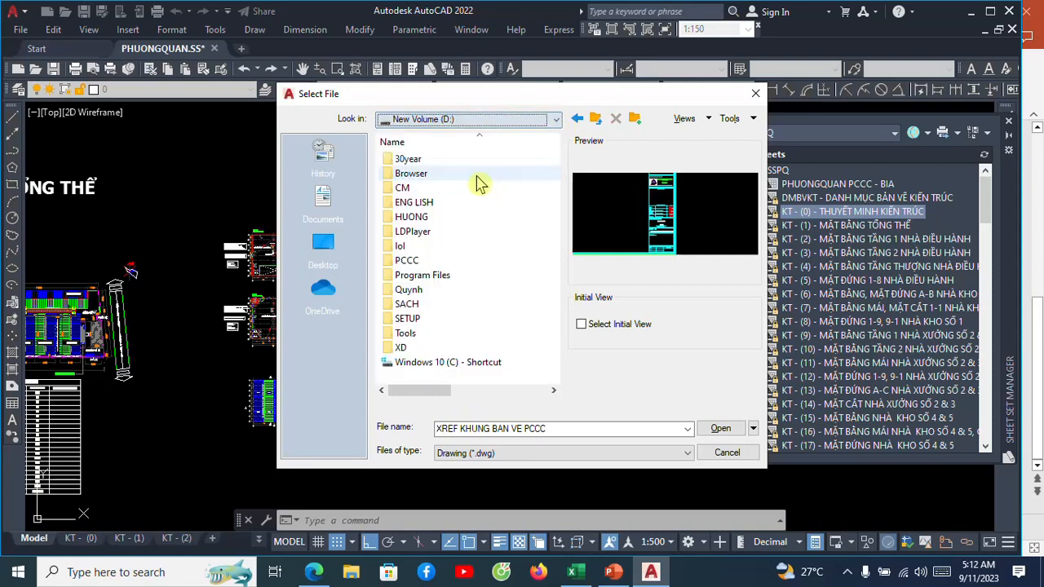
double_click(413, 348)
double_click(450, 260)
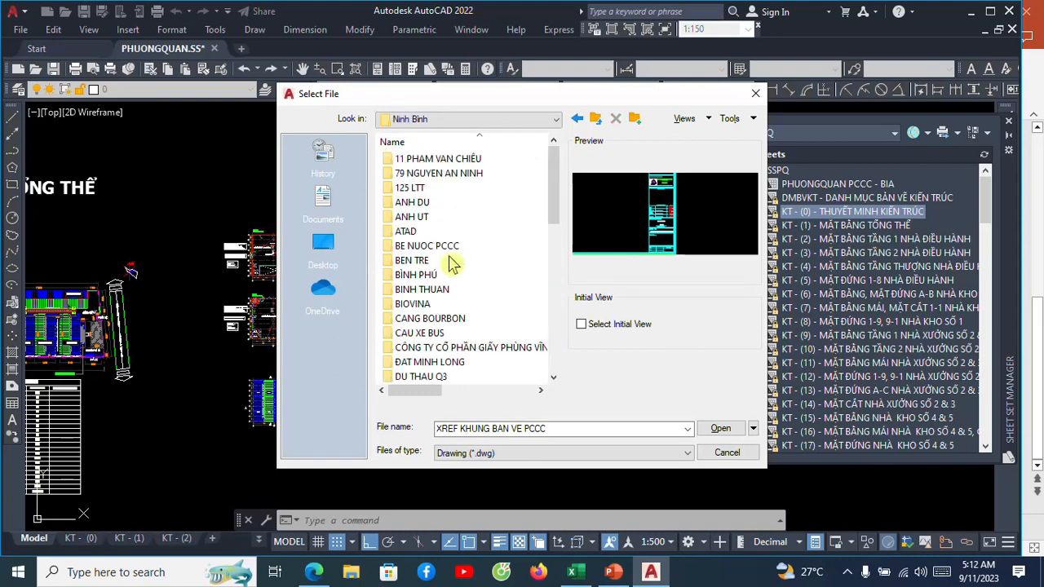
scroll(450, 277, "down", 6)
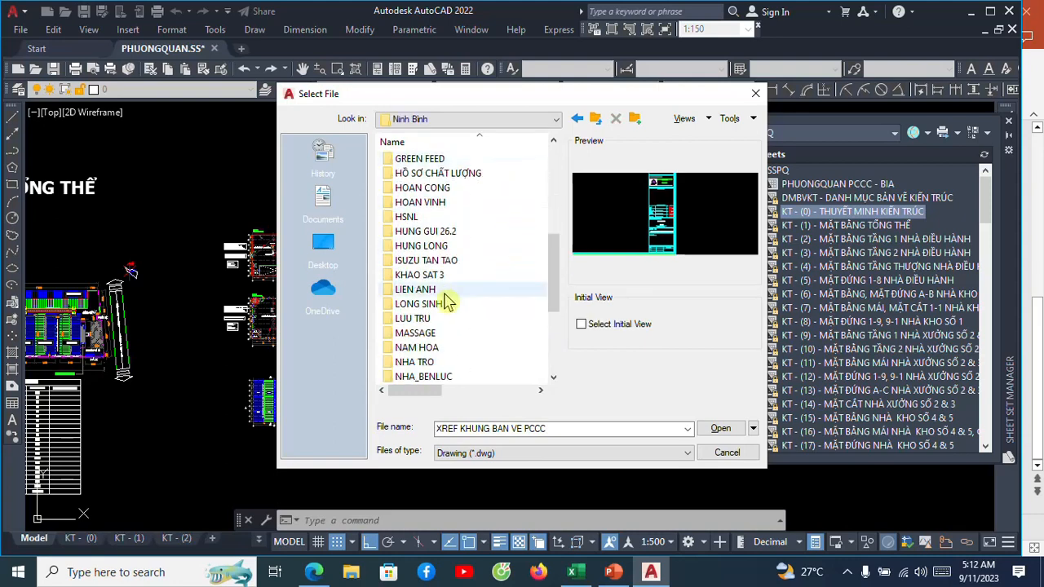
scroll(447, 302, "down", 3)
double_click(445, 302)
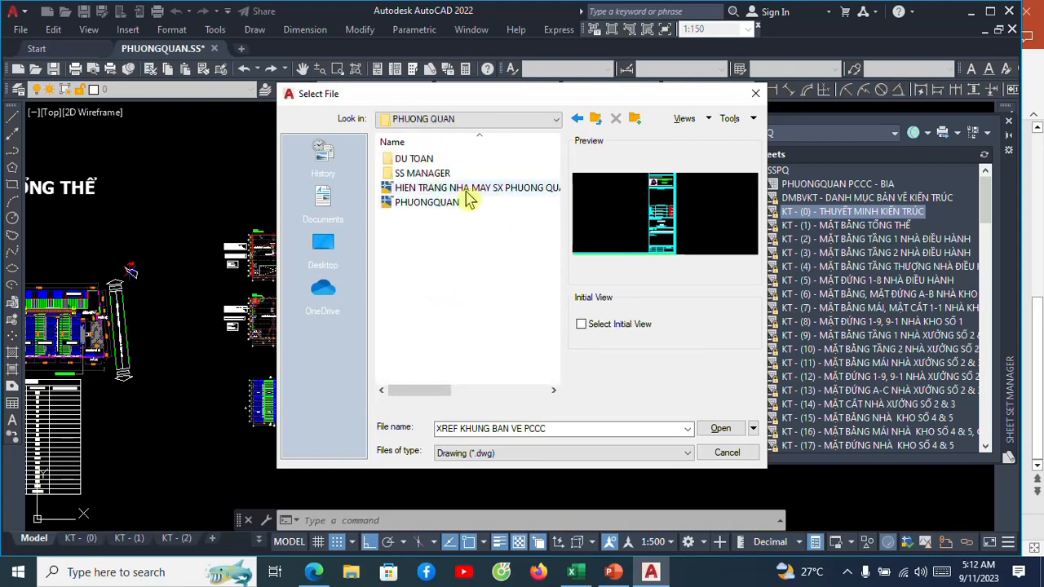
double_click(407, 173)
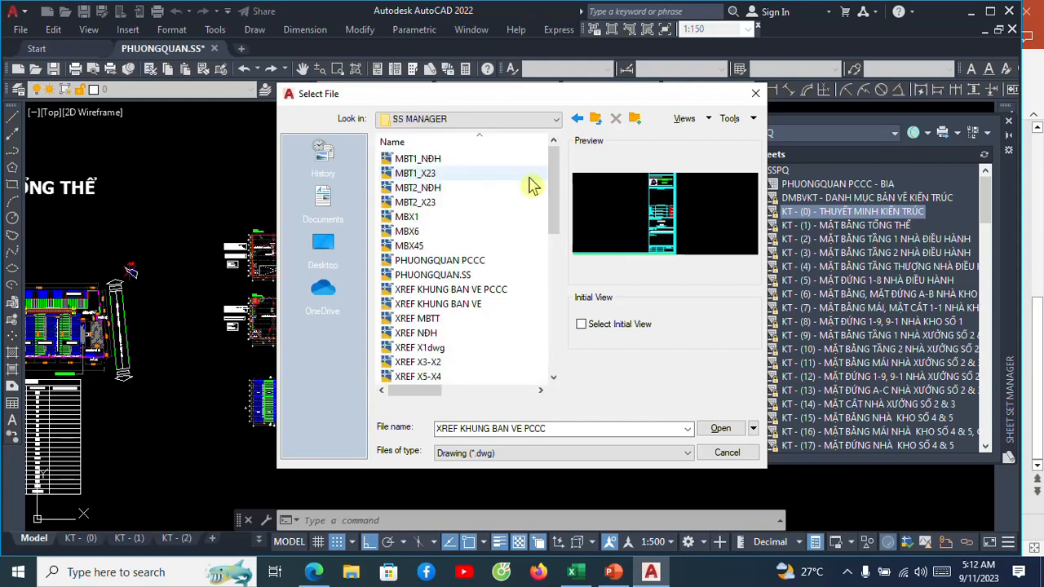
Go back up to the Ninh Binh project folder and retrace the path through PHUONG QUAN to its SS MANAGER folder.
left_click_drag(568, 266, 569, 349)
left_click_drag(575, 298, 594, 122)
left_click(596, 120)
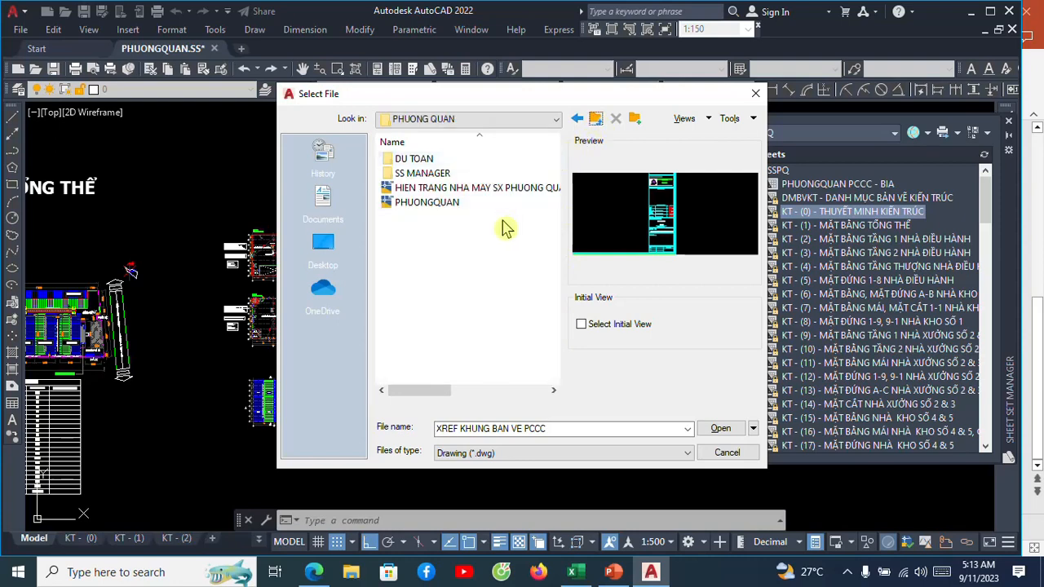
left_click(595, 119)
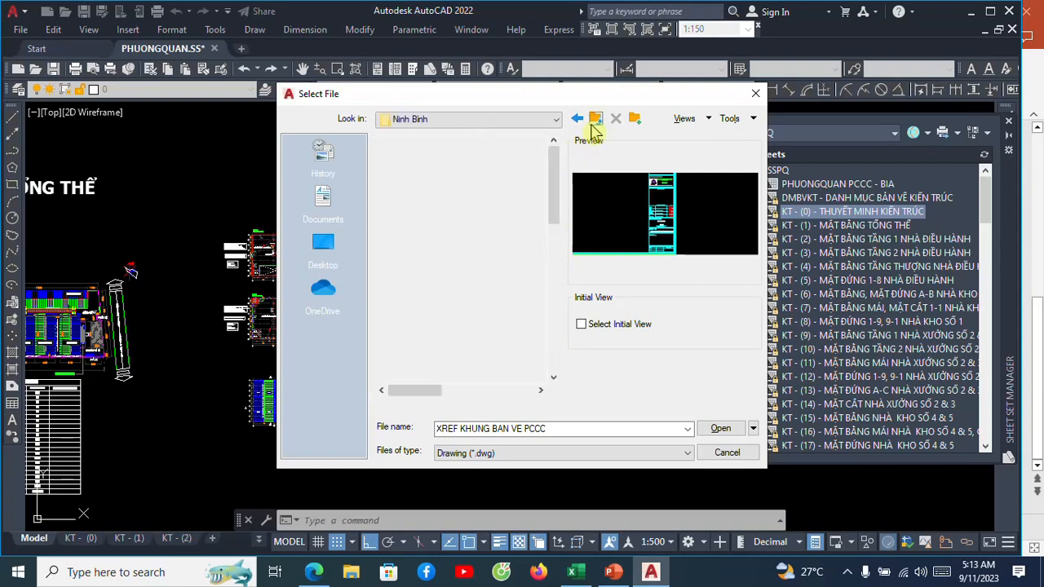
scroll(461, 285, "down", 3)
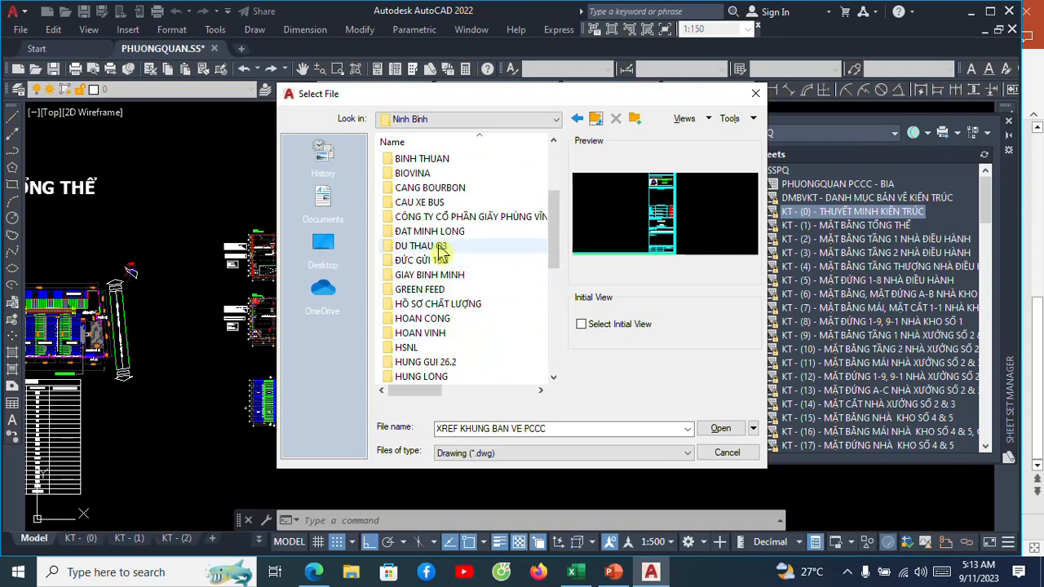
scroll(443, 259, "down", 3)
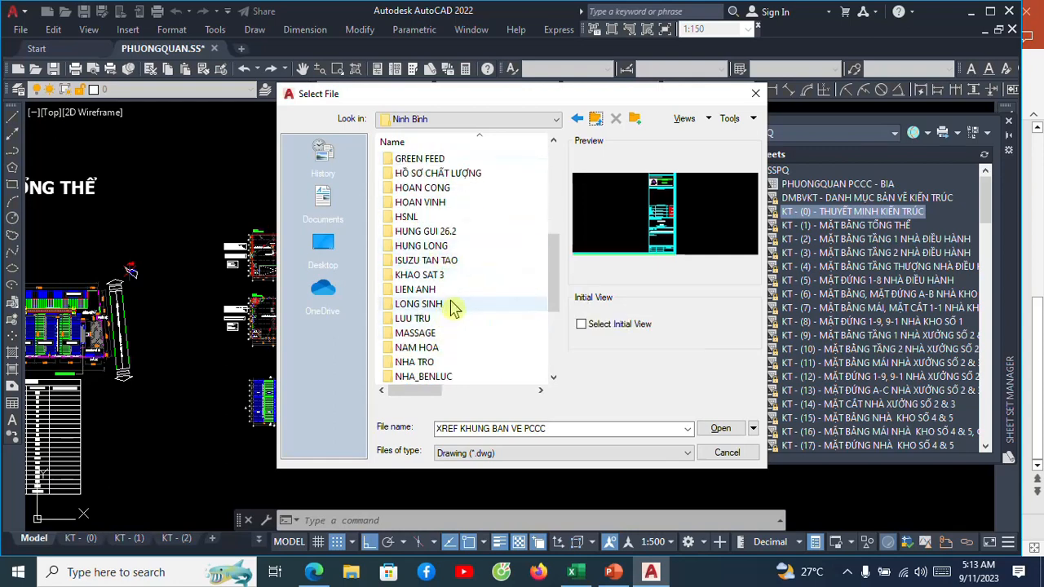
scroll(448, 303, "down", 2)
left_click(440, 349)
double_click(440, 349)
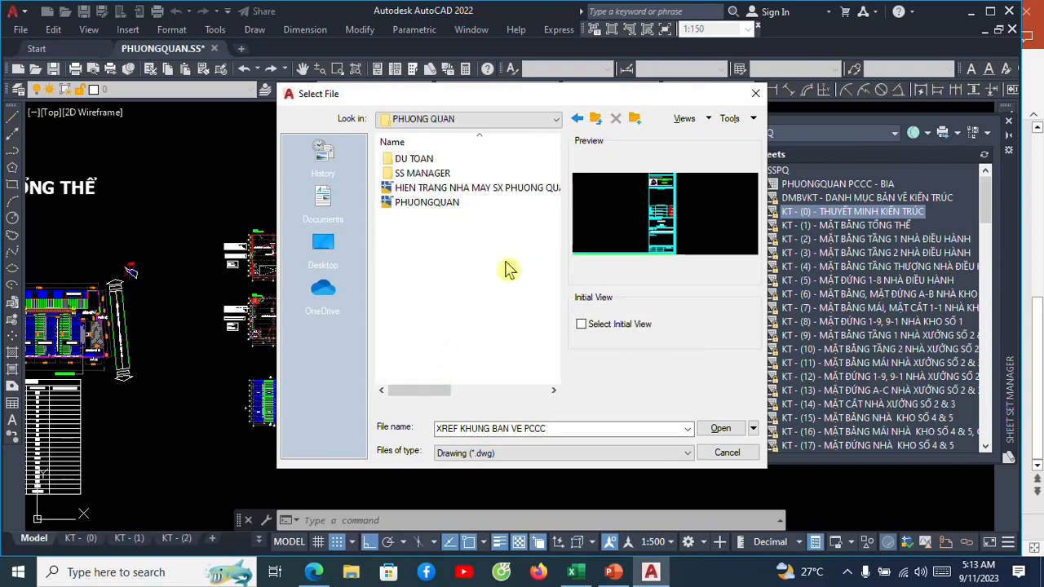
double_click(440, 174)
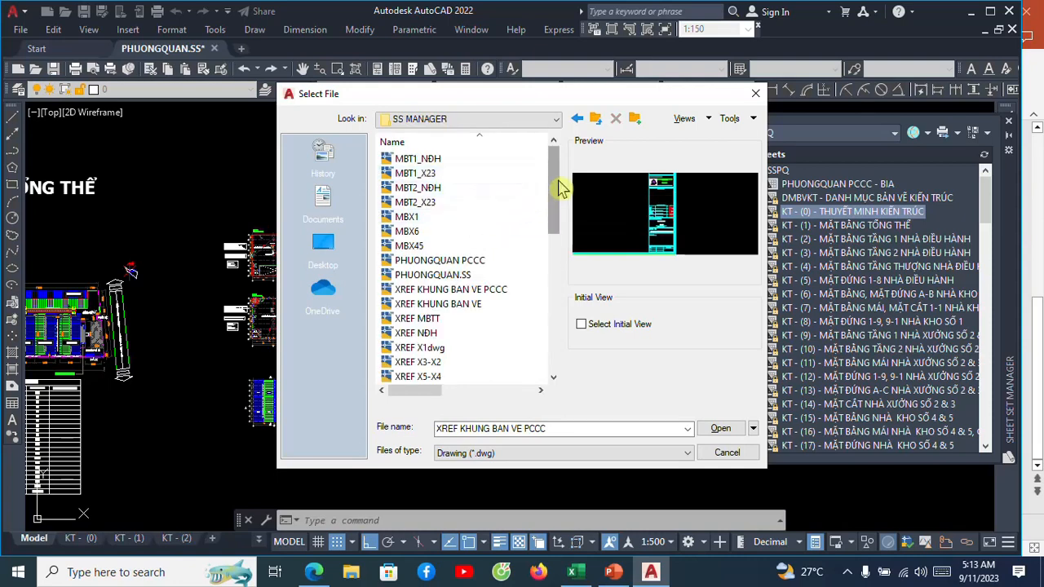
Look over the XREF KHUNG BAN VE PCCC, XREF KHUNG BAN VE and XREF NĐH drawings, and leave the file selection without opening any.
left_click(455, 292)
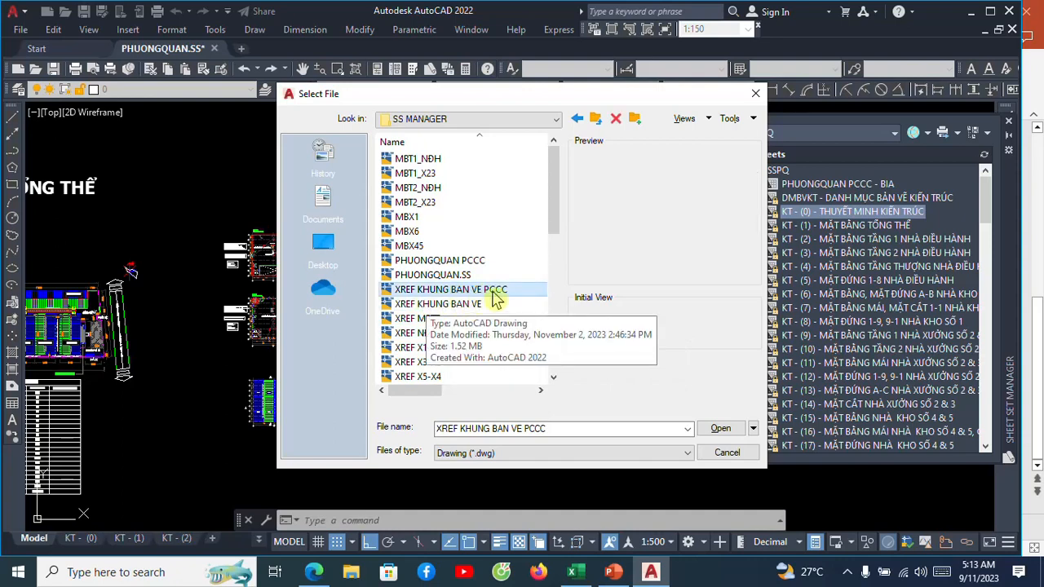
left_click_drag(554, 214, 578, 206)
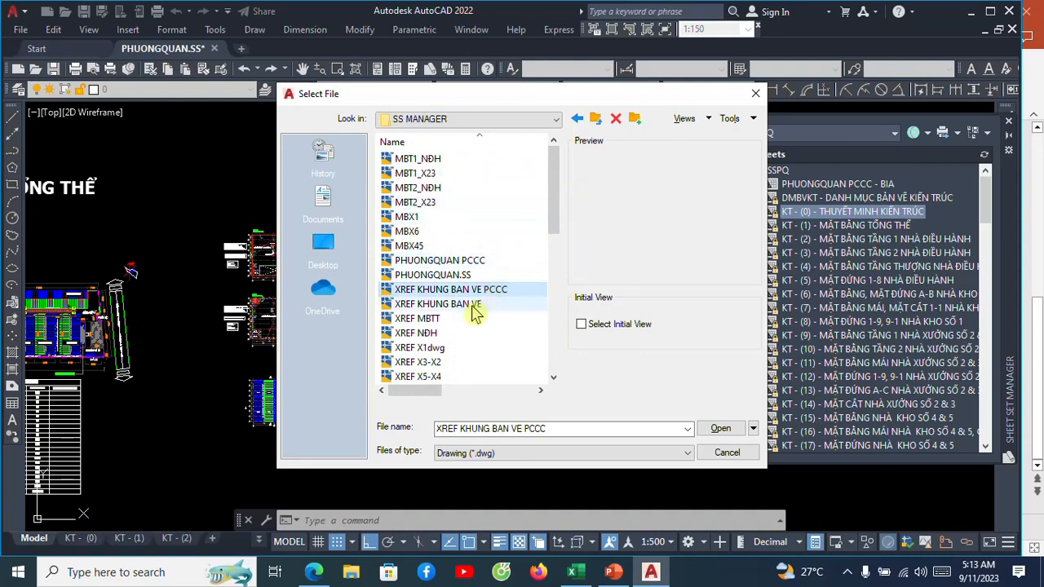
left_click(444, 304)
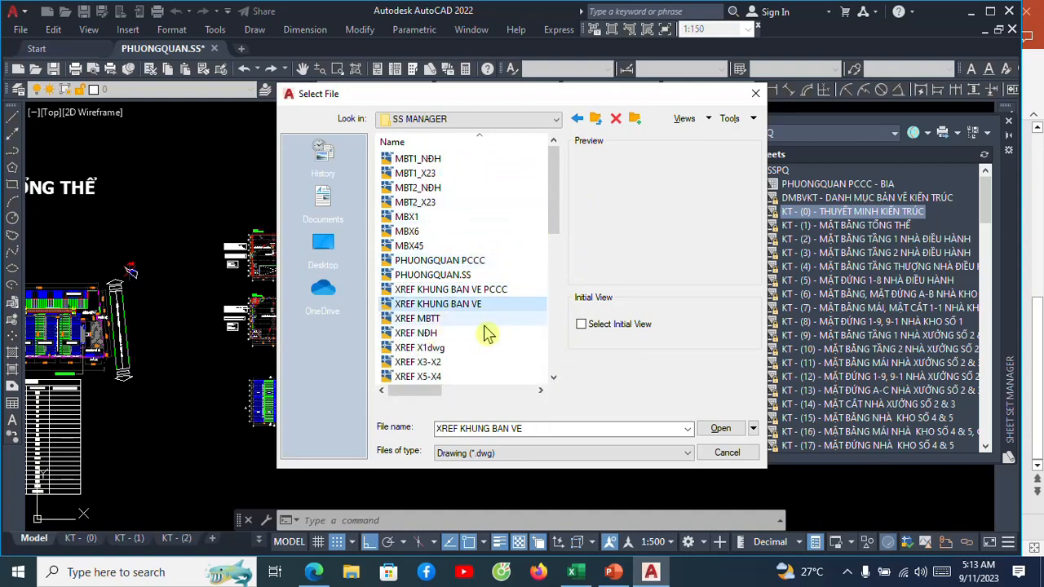
left_click(463, 304)
left_click(487, 334)
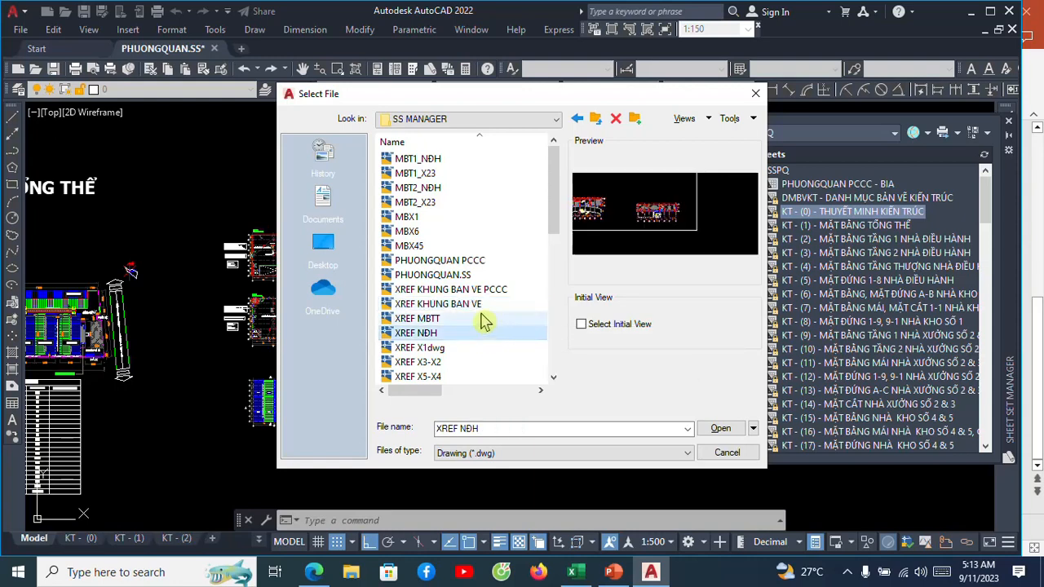
left_click(481, 306)
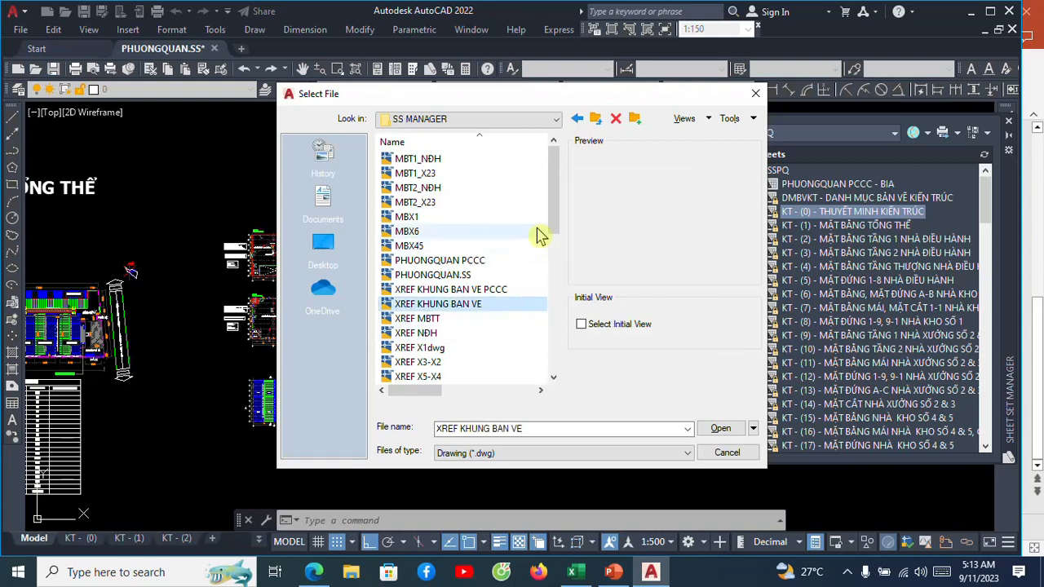
left_click_drag(559, 198, 570, 171)
left_click(469, 290)
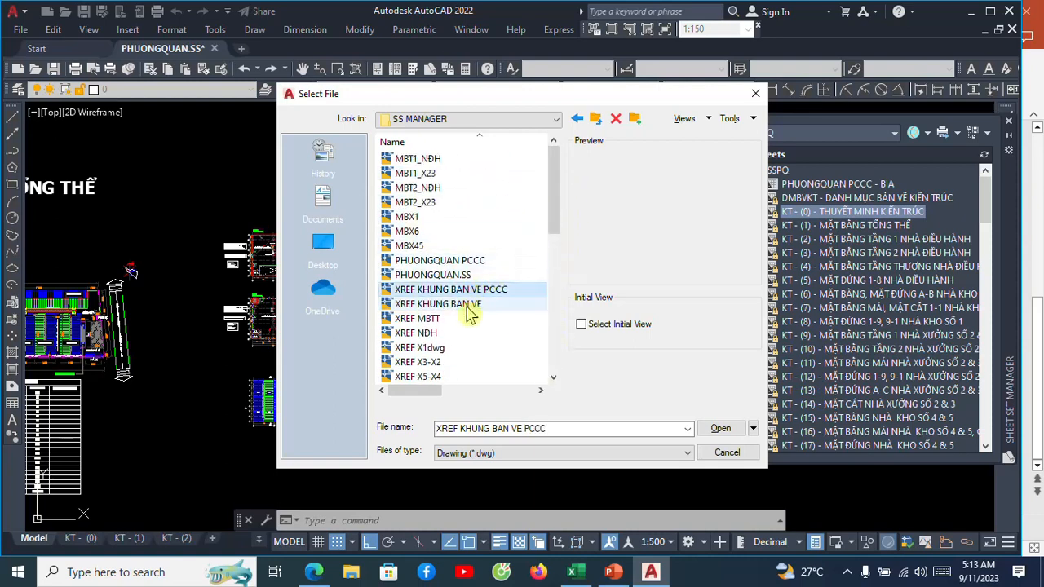
left_click(468, 307)
scroll(557, 223, "down", 2)
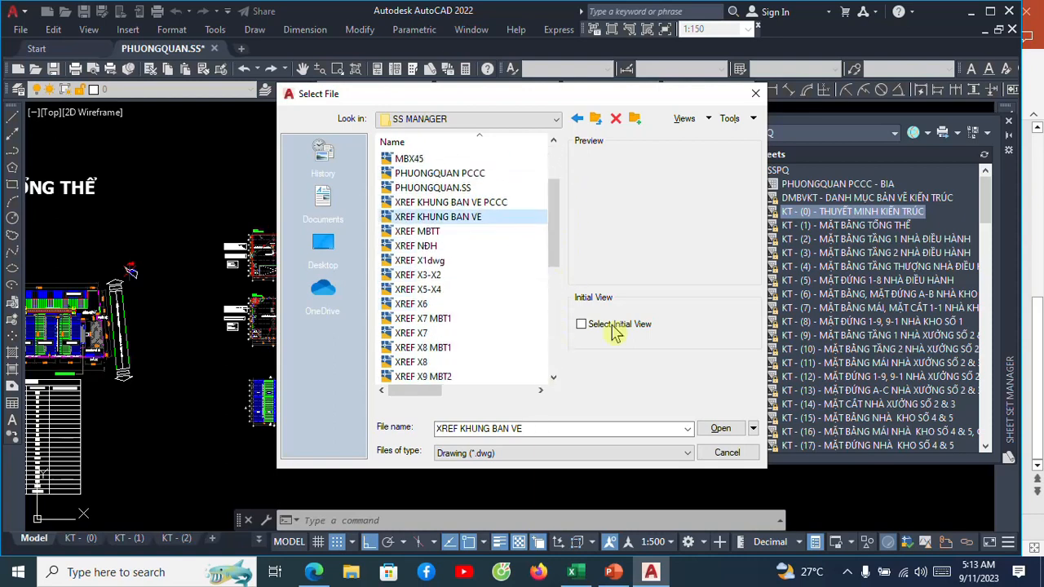
left_click(727, 452)
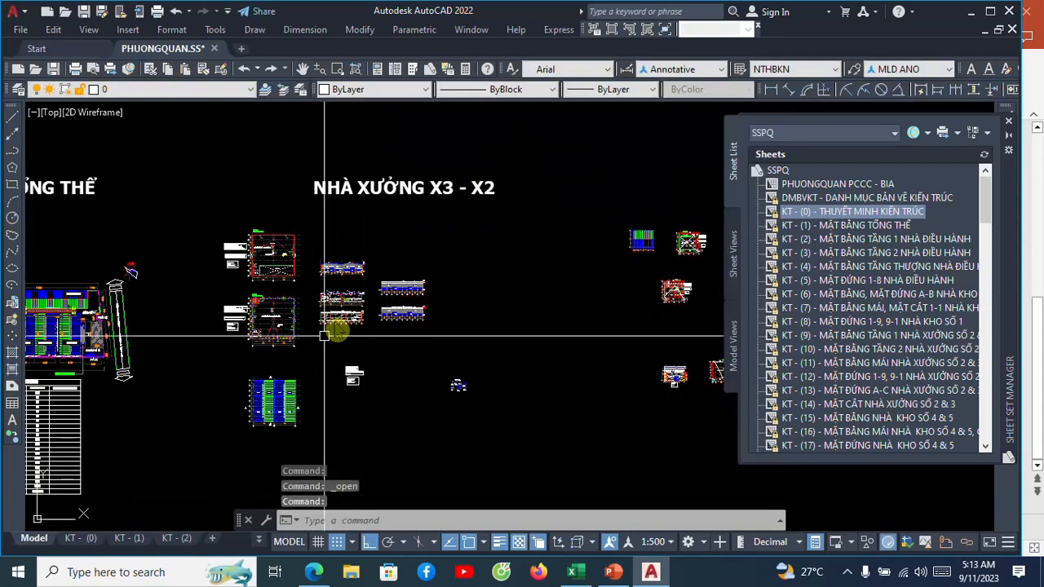
Examine the X3 - X2 workshop drawings in model space and the framed floor plan on layout KT - (2).
scroll(336, 330, "down", 3)
scroll(335, 339, "up", 3)
scroll(311, 374, "up", 4)
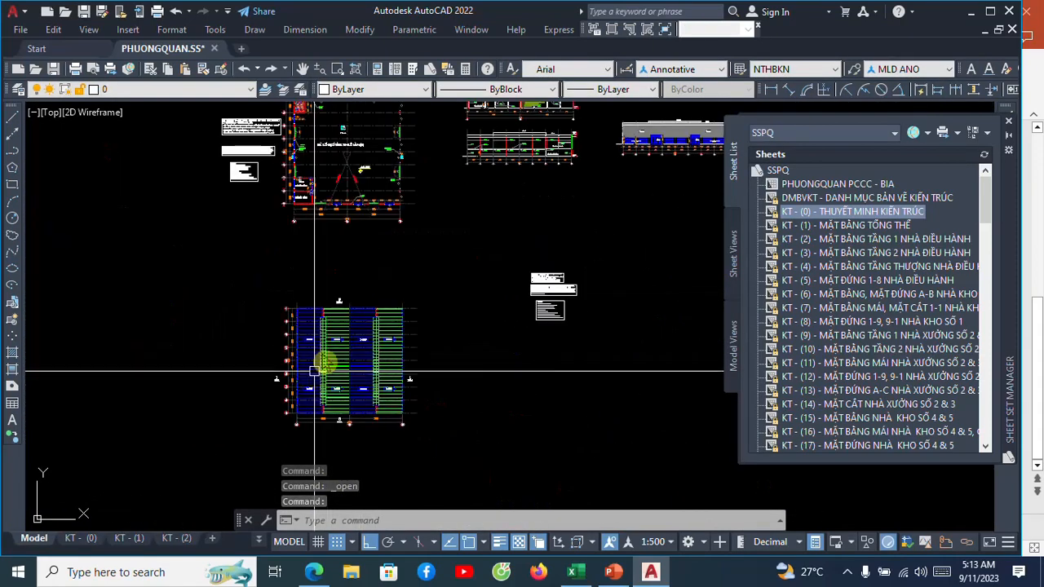
scroll(248, 386, "down", 2)
left_click(167, 540)
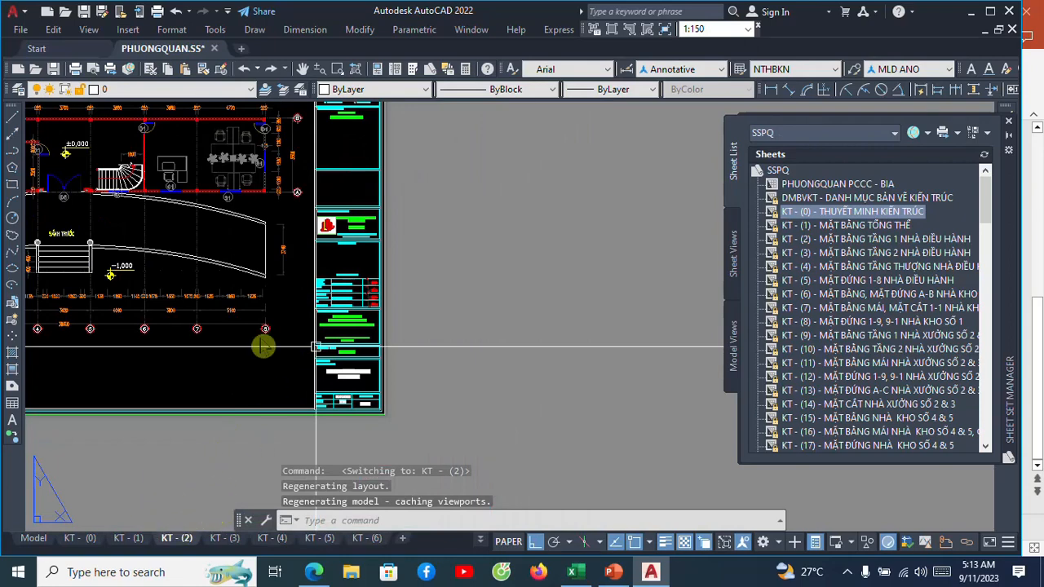
left_click(248, 358)
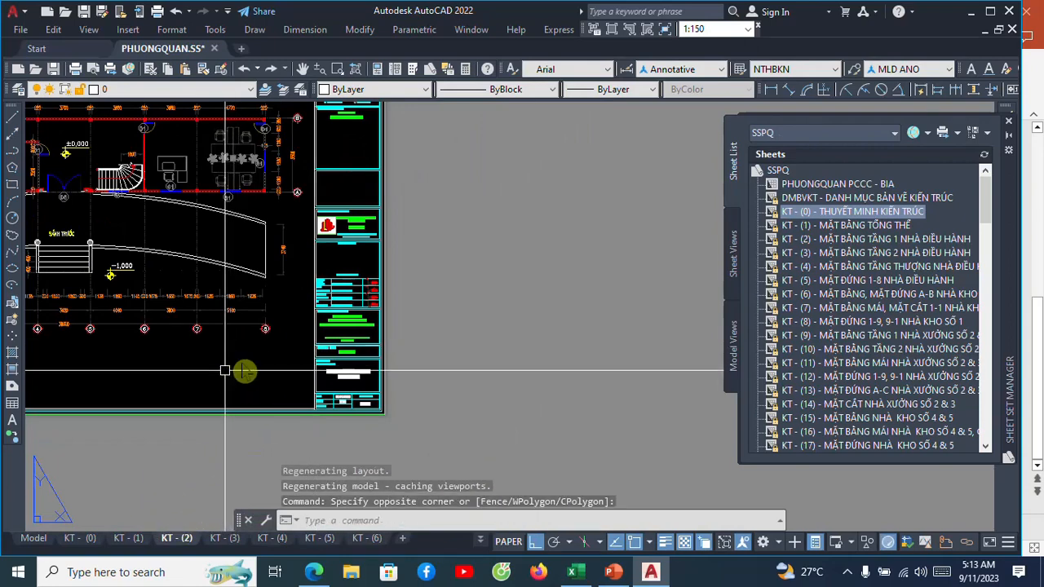
scroll(267, 362, "down", 2)
middle_click_drag(267, 363, 289, 363)
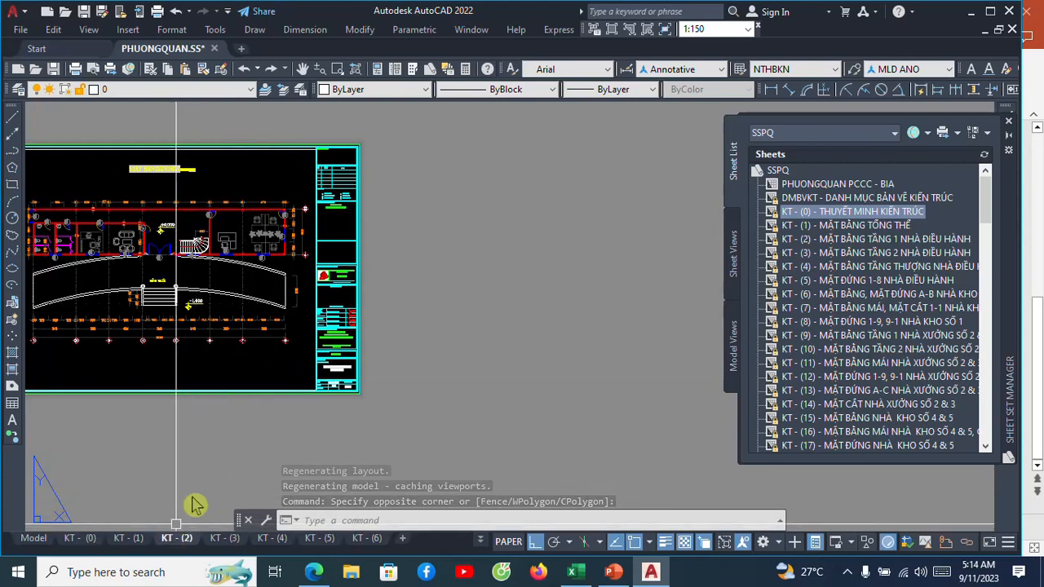
Add a new blank layout to the drawing and make it the current layout.
right_click(171, 539)
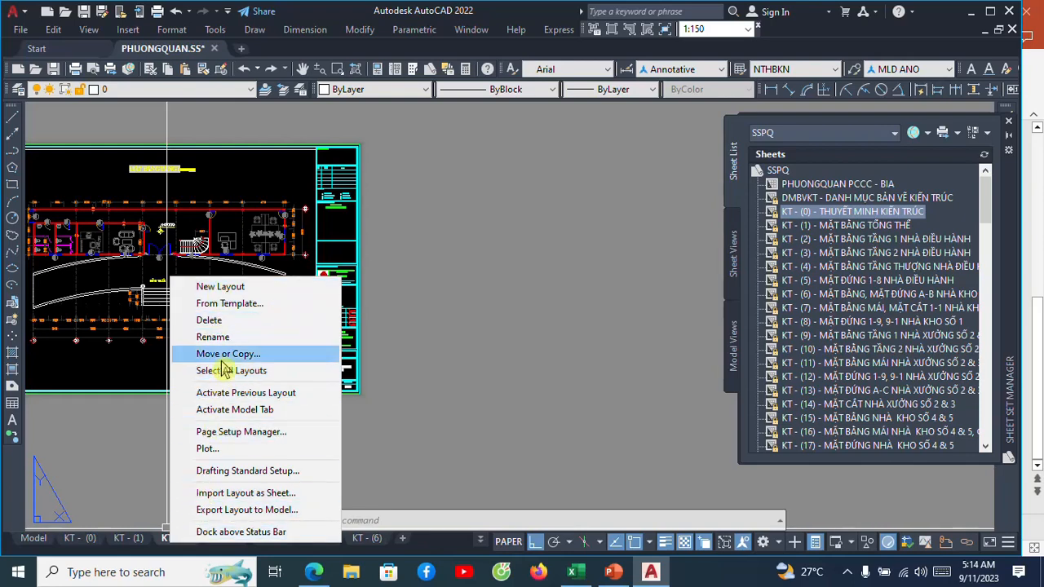
left_click(222, 291)
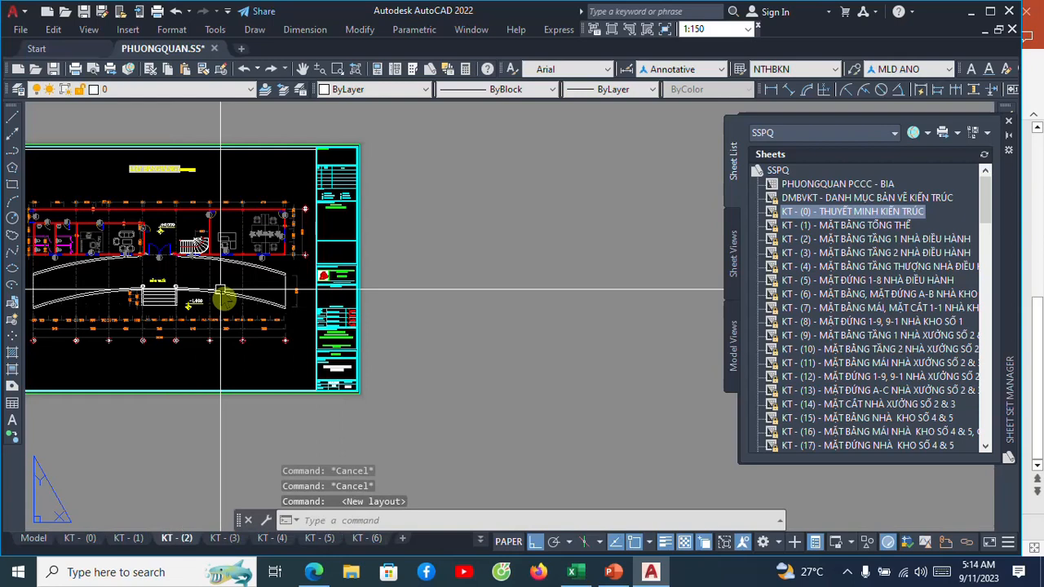
left_click(481, 541)
scroll(514, 489, "down", 5)
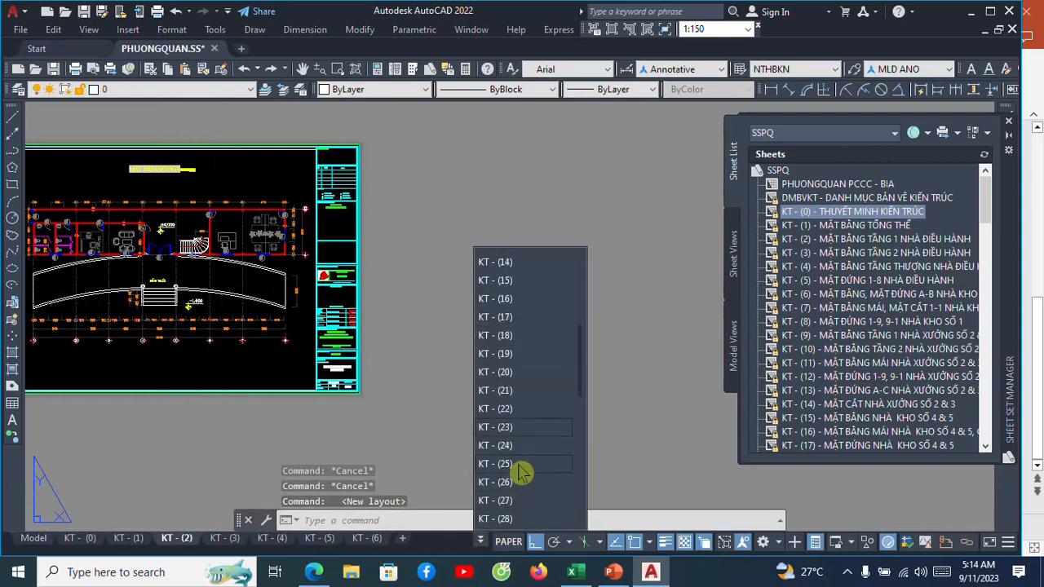
scroll(522, 469, "down", 5)
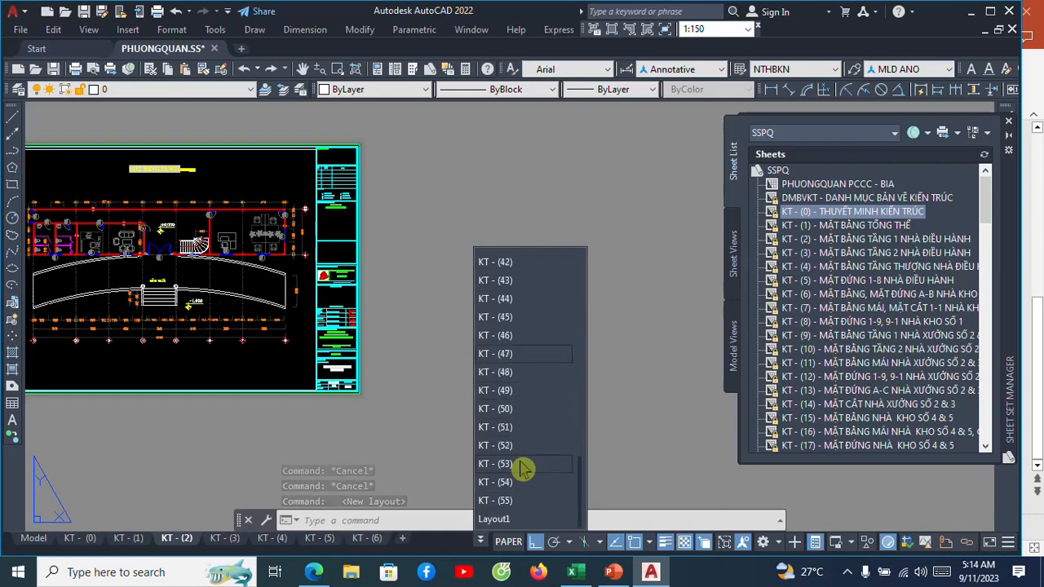
left_click(494, 520)
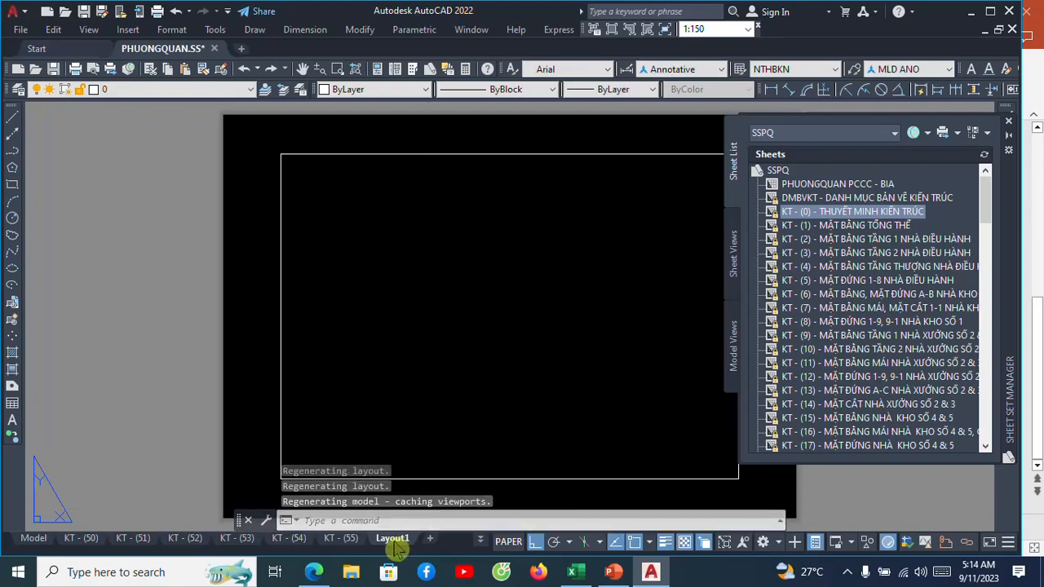
Create a new page setup named A31 for the new blank layout.
right_click(394, 541)
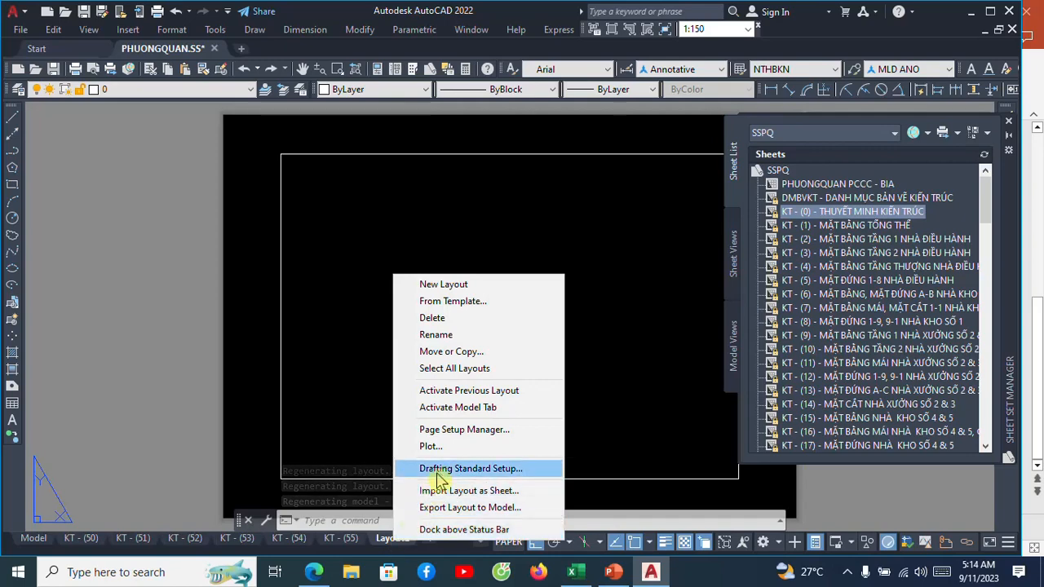
left_click(461, 429)
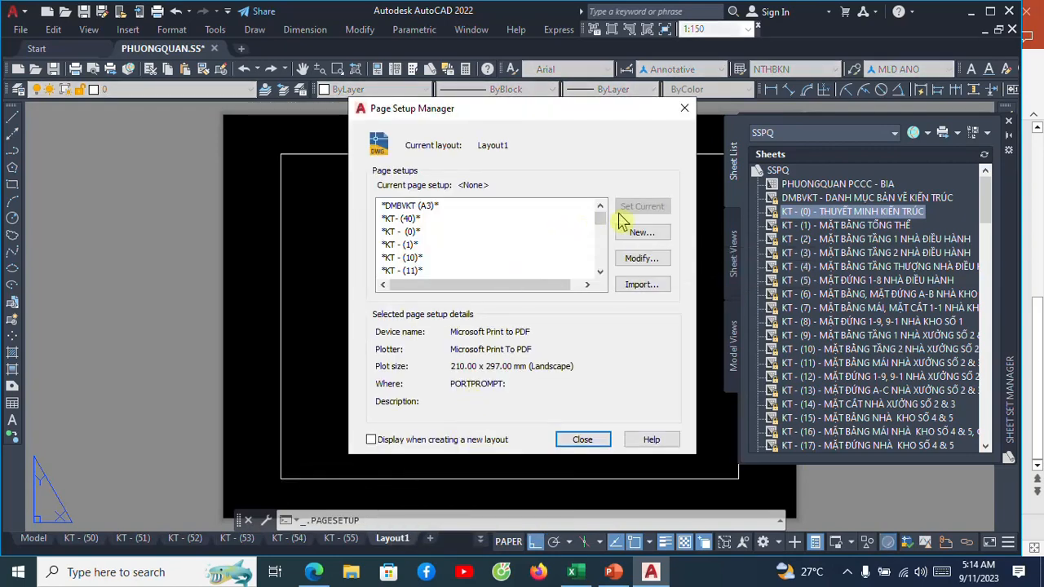
left_click(642, 234)
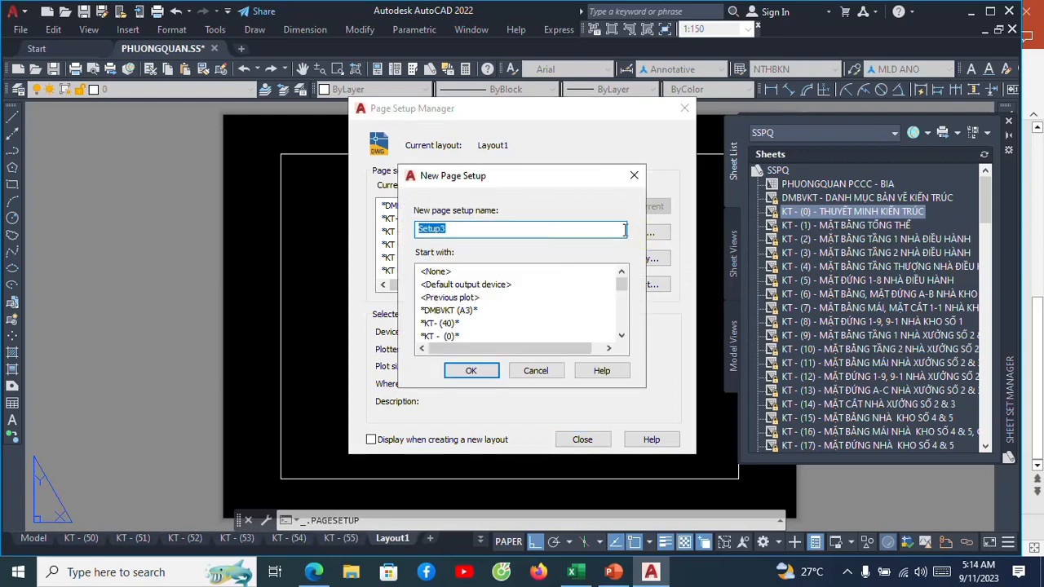
type("A3")
left_click(471, 371)
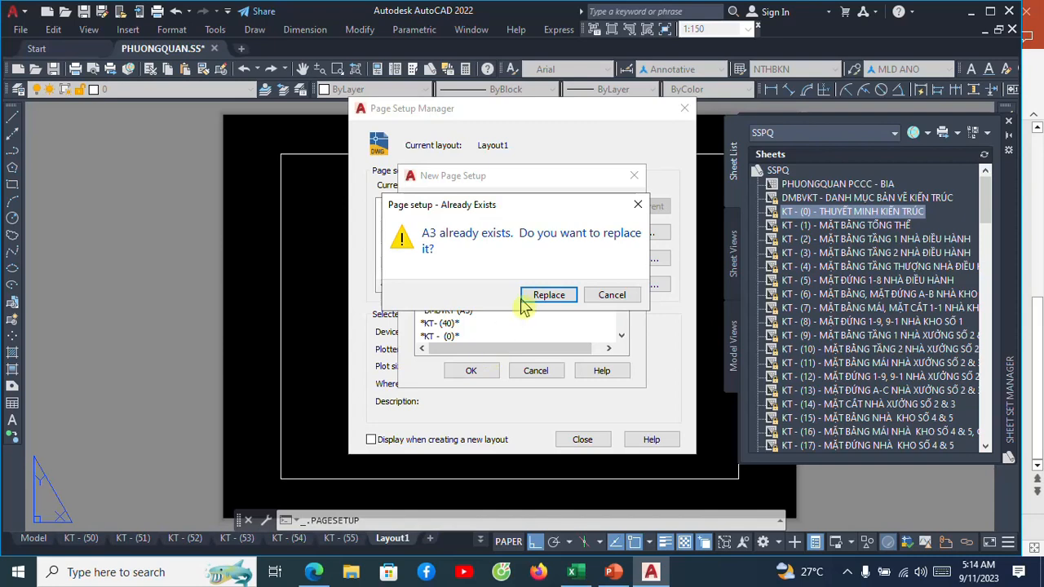
left_click(601, 295)
left_click(474, 230)
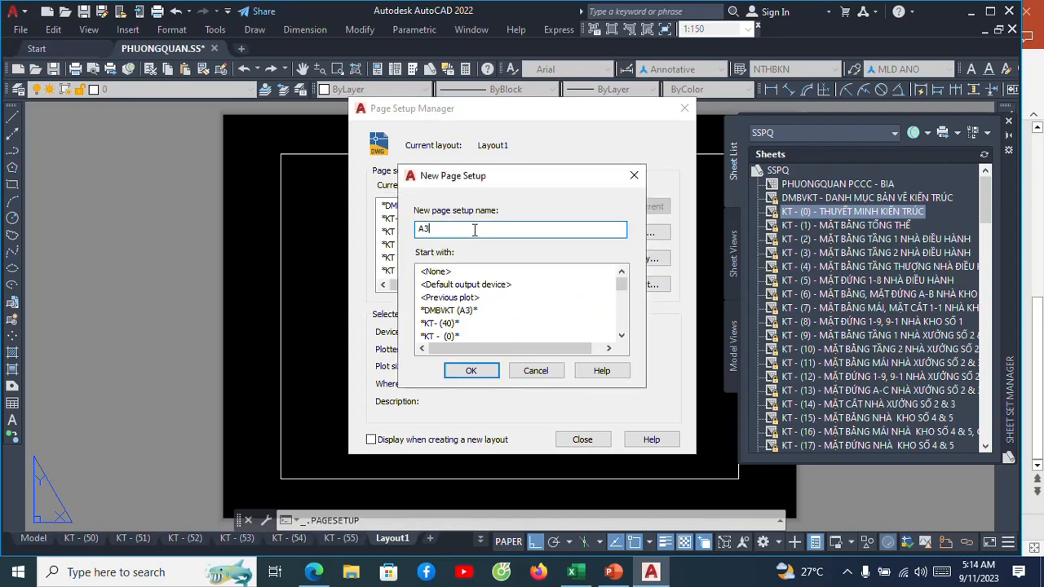
type("1")
left_click(465, 370)
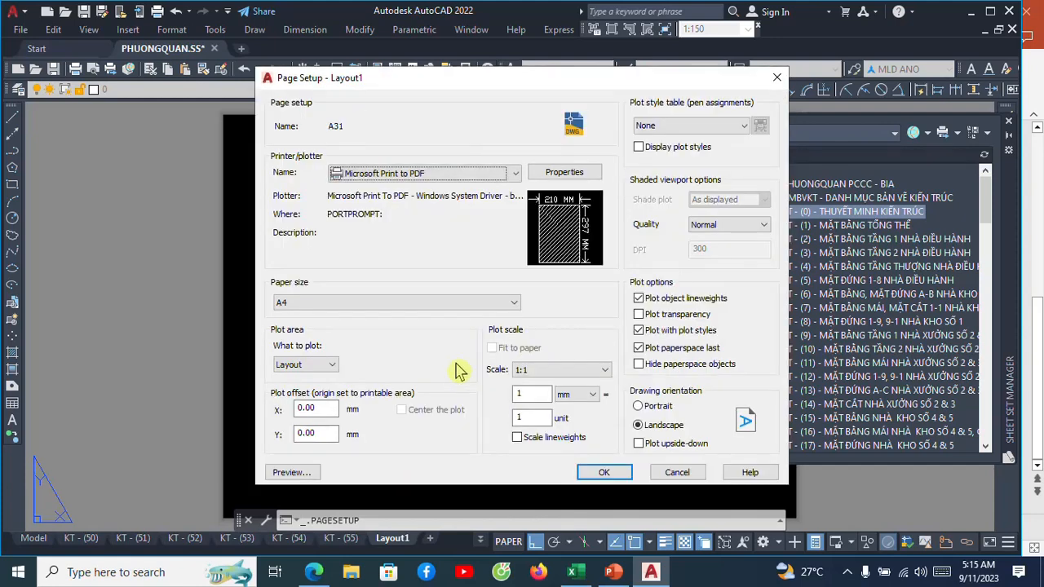
Set the page setup's plotter to DWG To PDF.pc3 and its paper size to ISO full bleed A3 (420.00 x 297.00 MM).
left_click_drag(507, 83, 468, 112)
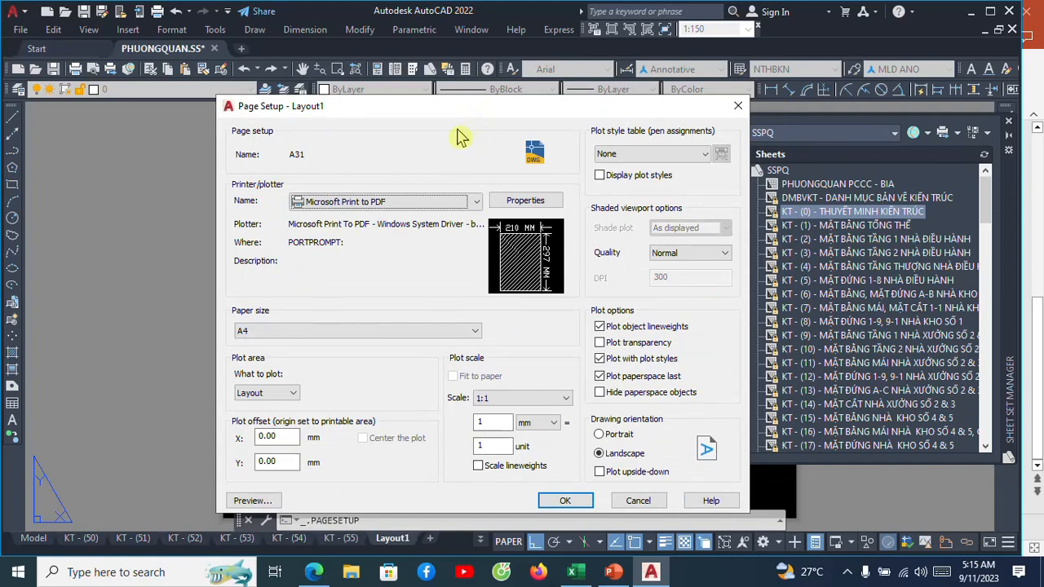
left_click(476, 203)
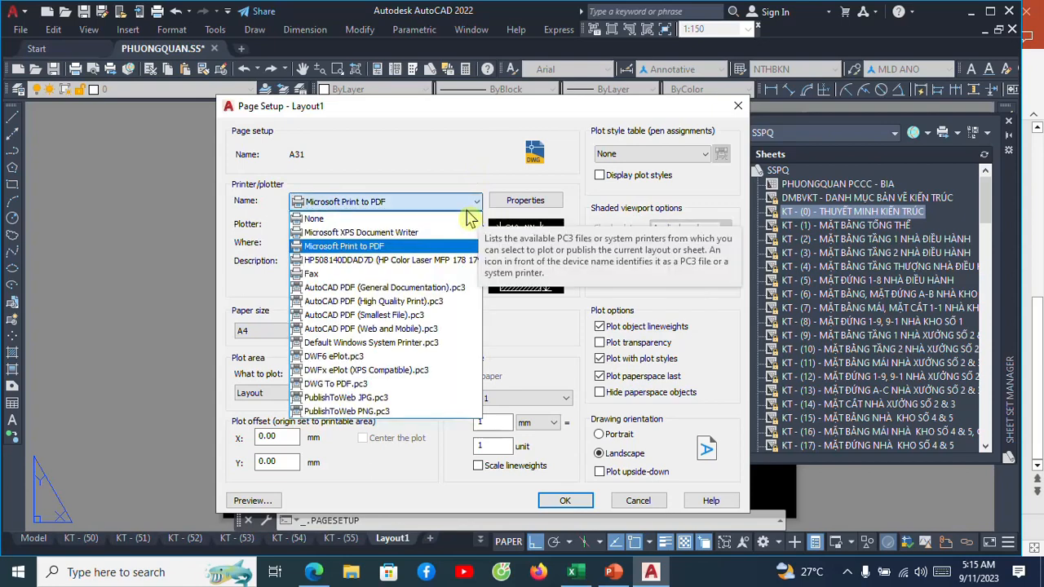
left_click(327, 389)
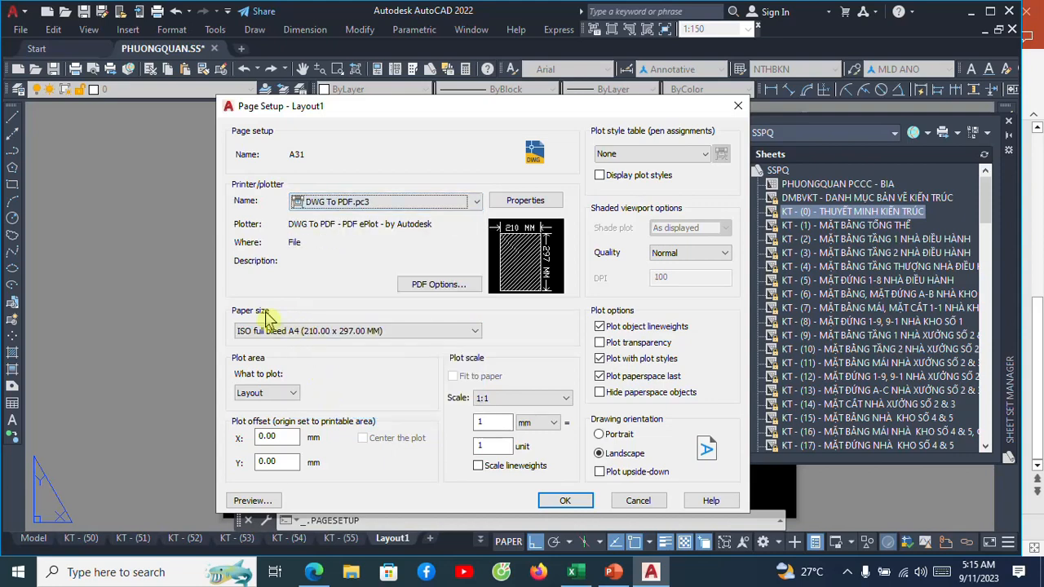
left_click(477, 335)
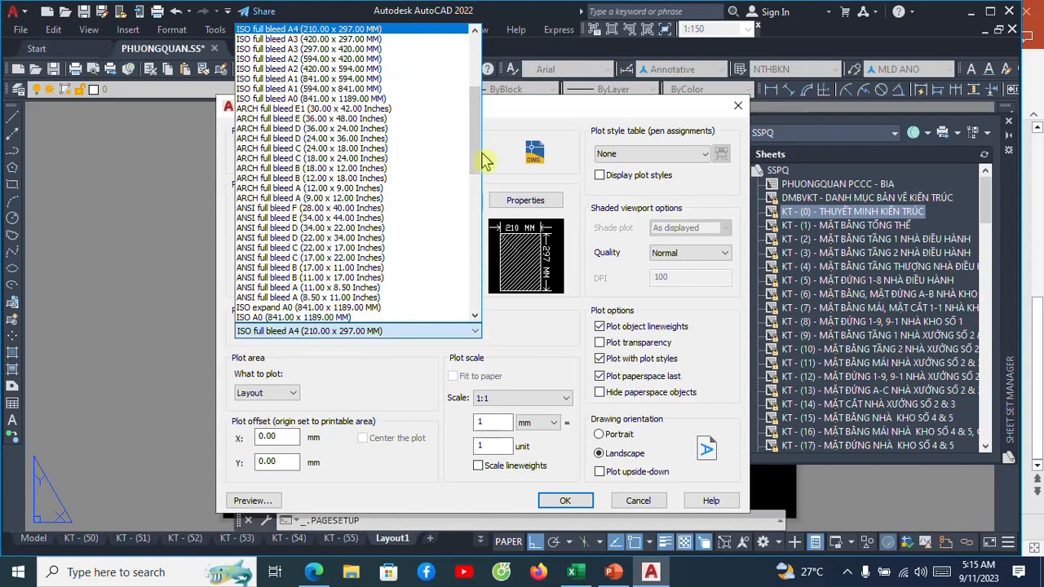
left_click_drag(485, 158, 479, 103)
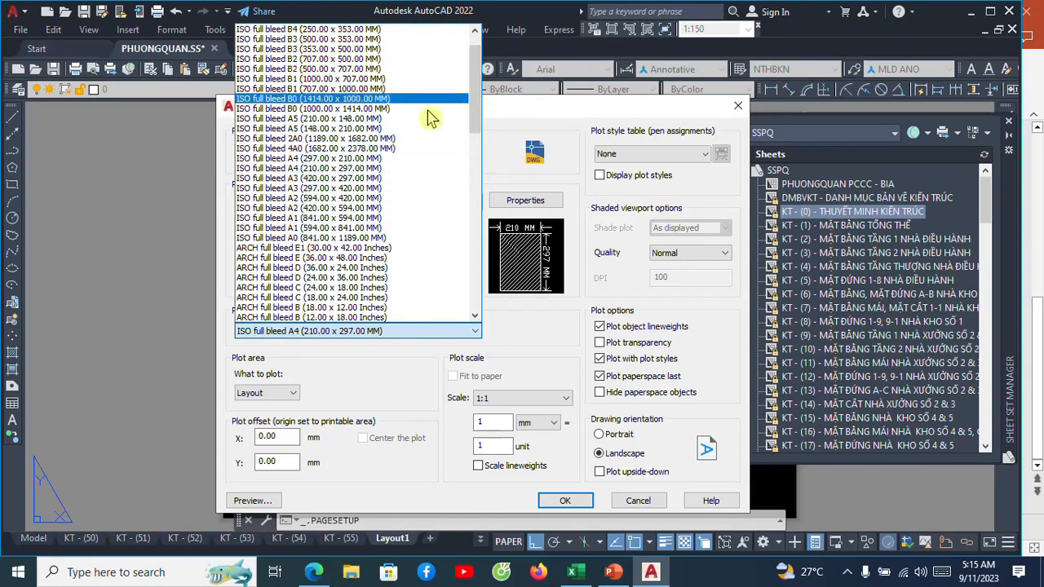
left_click(304, 178)
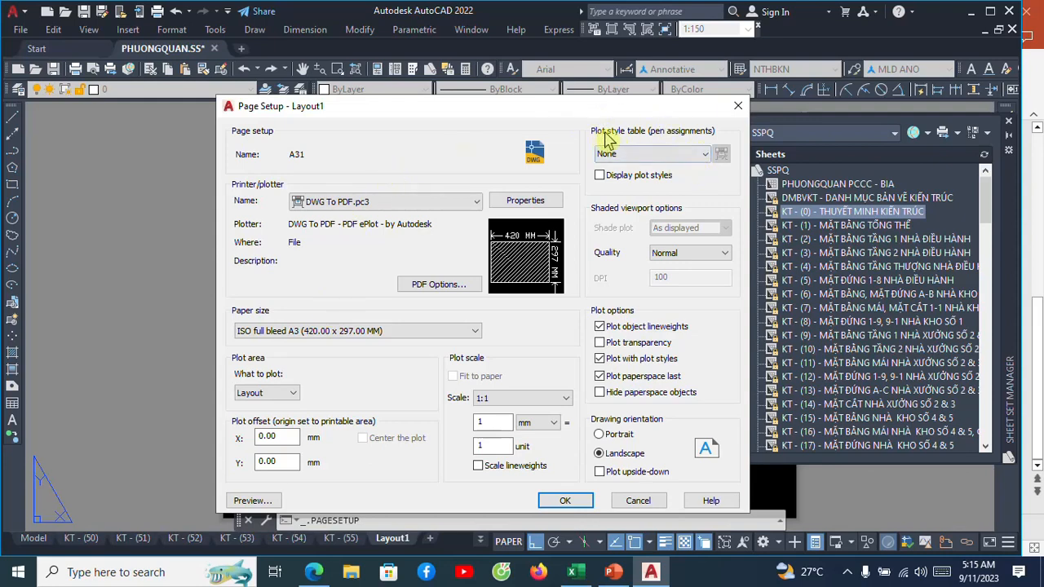
Assign the monochrome.ctb plot style table to the page setup and inspect its properties in the Plot Style Table Editor.
left_click(704, 155)
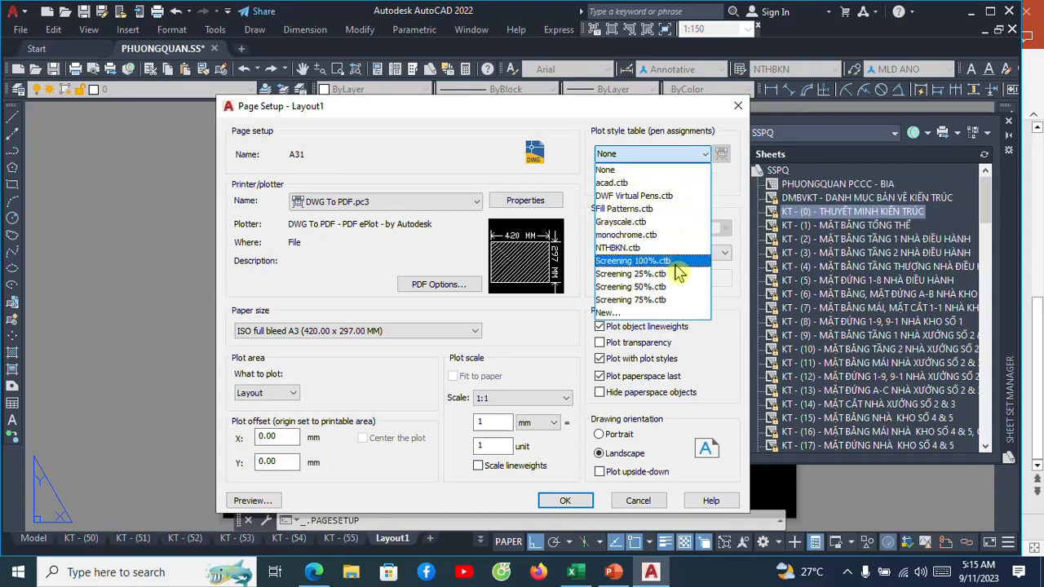
left_click(648, 236)
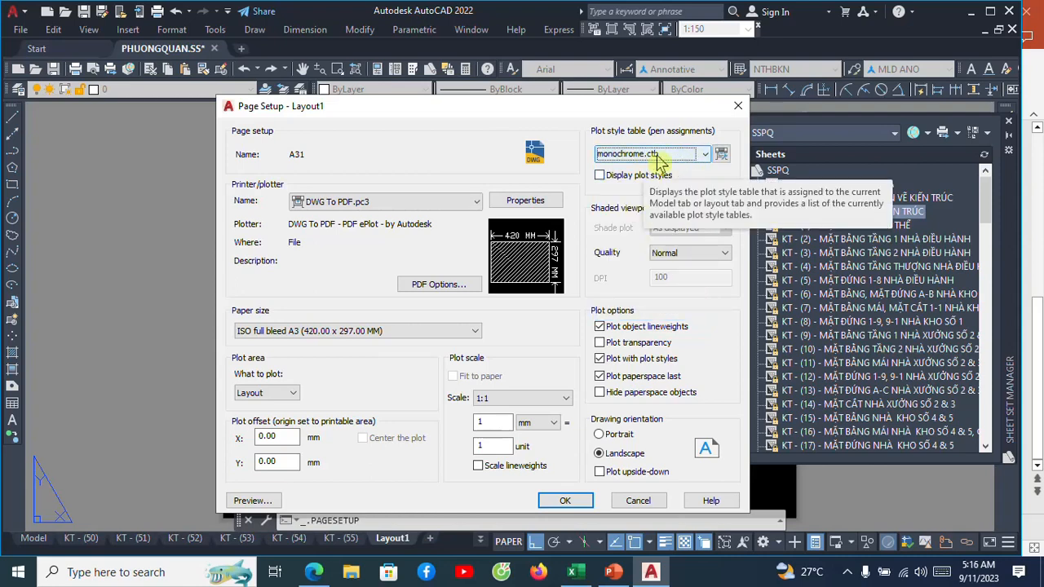
left_click(720, 155)
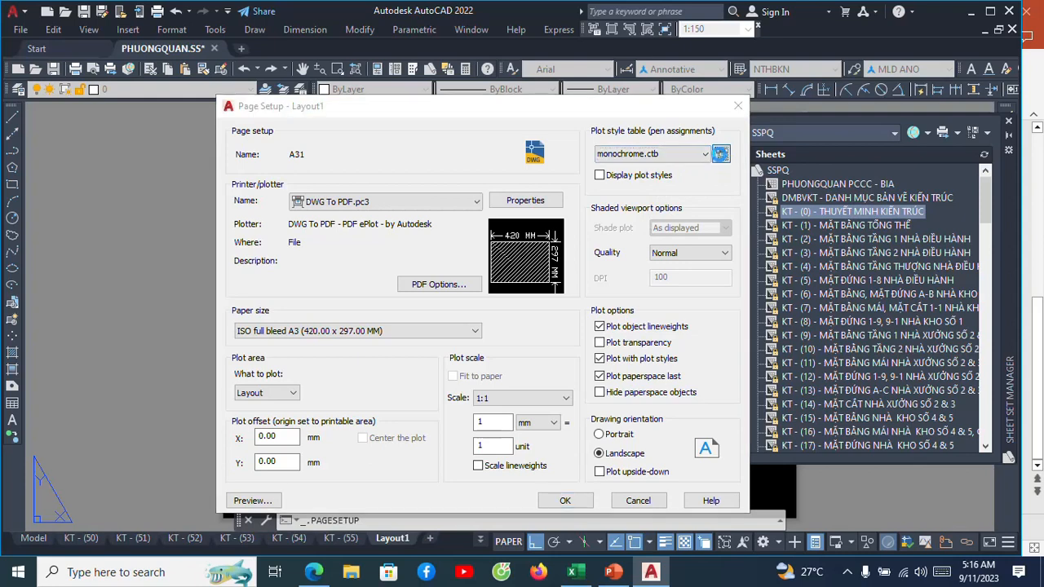
left_click(691, 83)
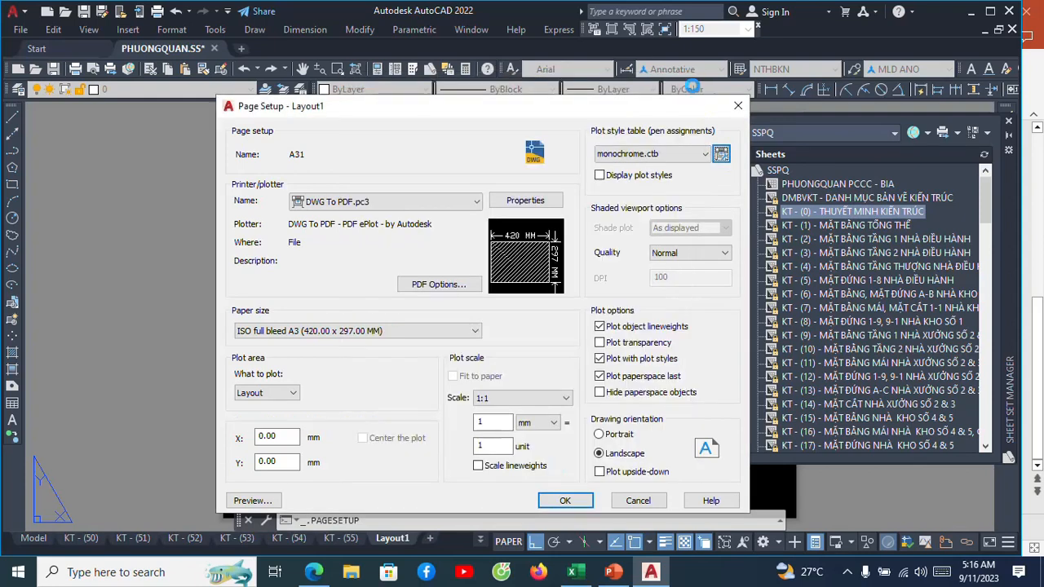
left_click(721, 155)
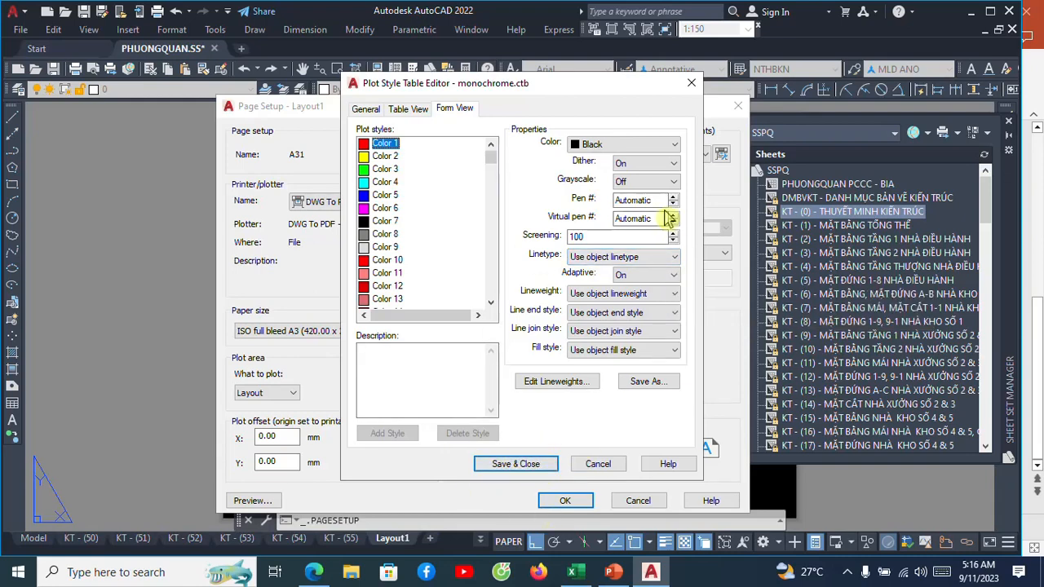
left_click(692, 83)
left_click(704, 153)
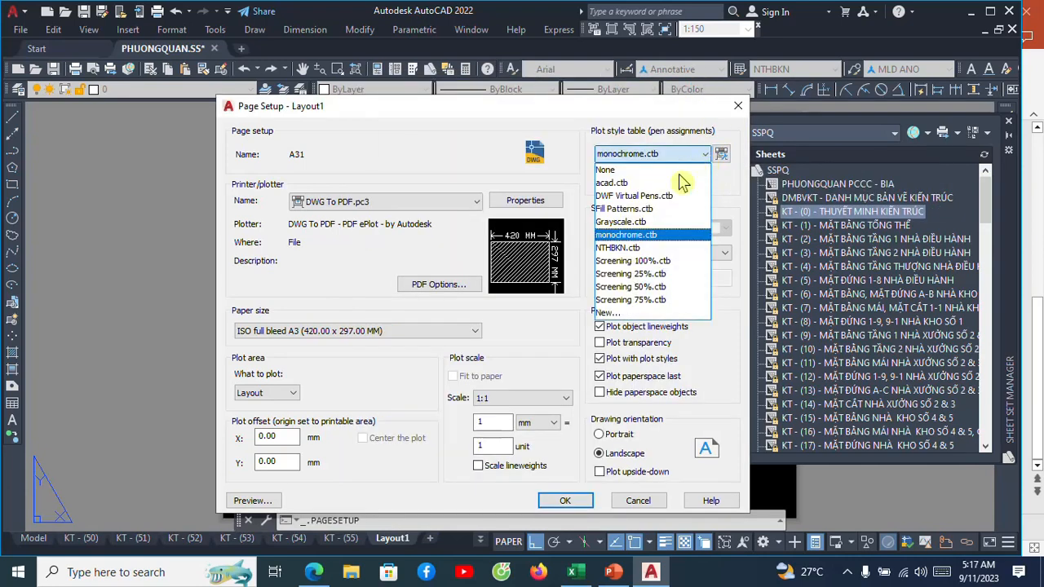
left_click(621, 240)
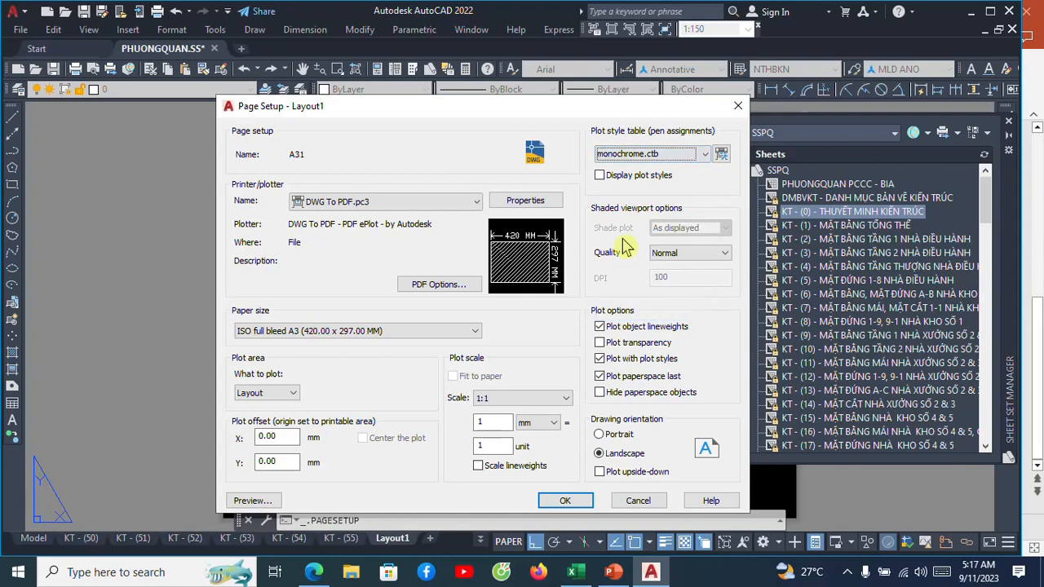
Recheck the DWG To PDF.pc3 plotter and the A3 paper size, save the page setup and close the Page Setup Manager.
left_click(476, 202)
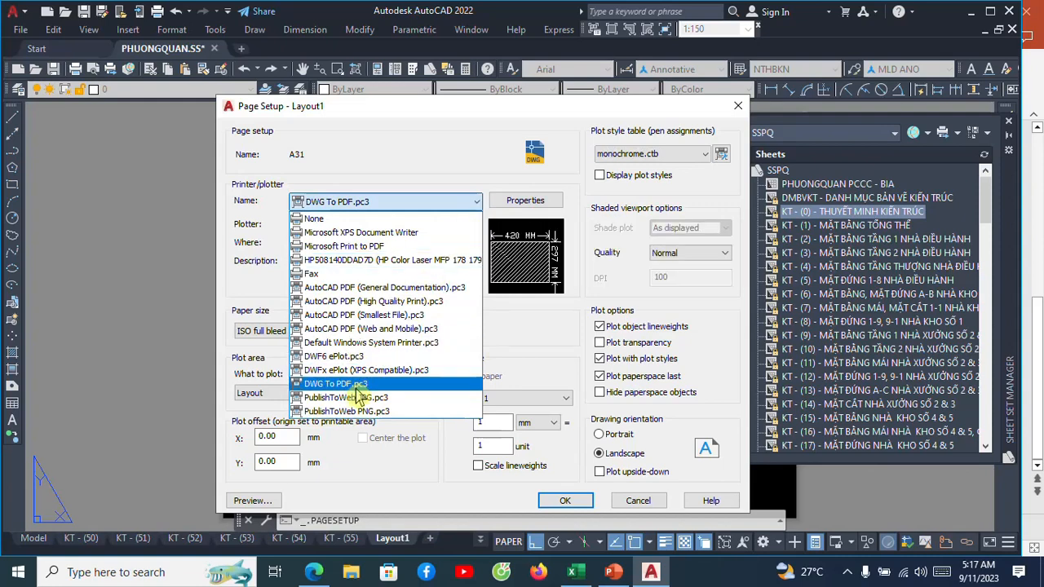
left_click(343, 383)
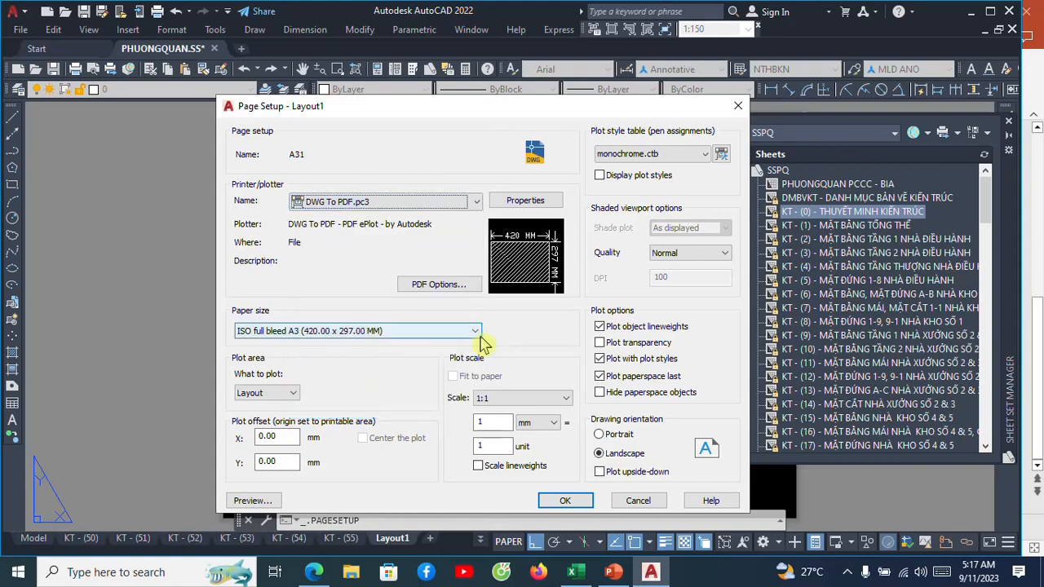
left_click(478, 334)
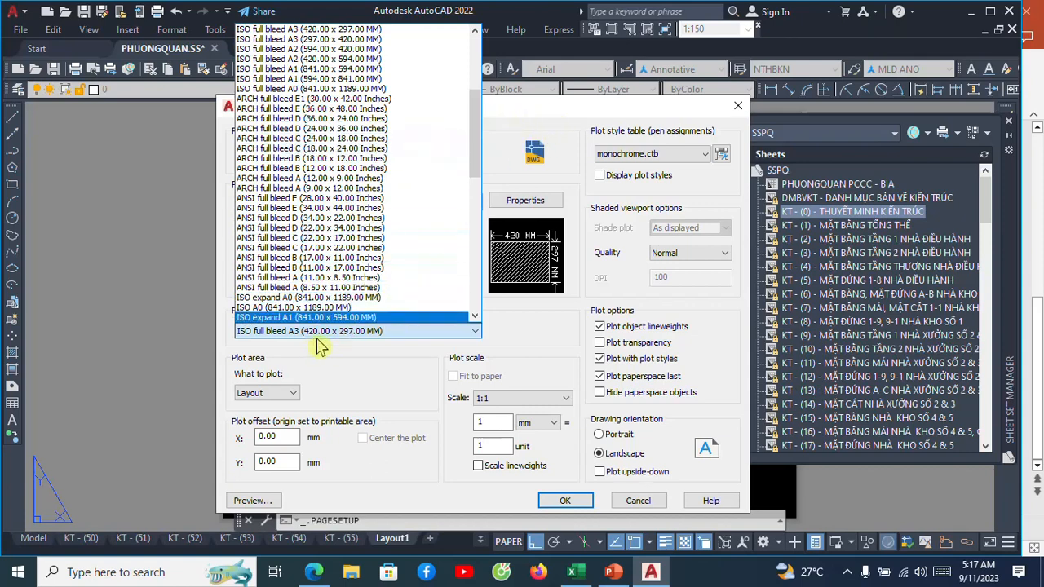
left_click(582, 122)
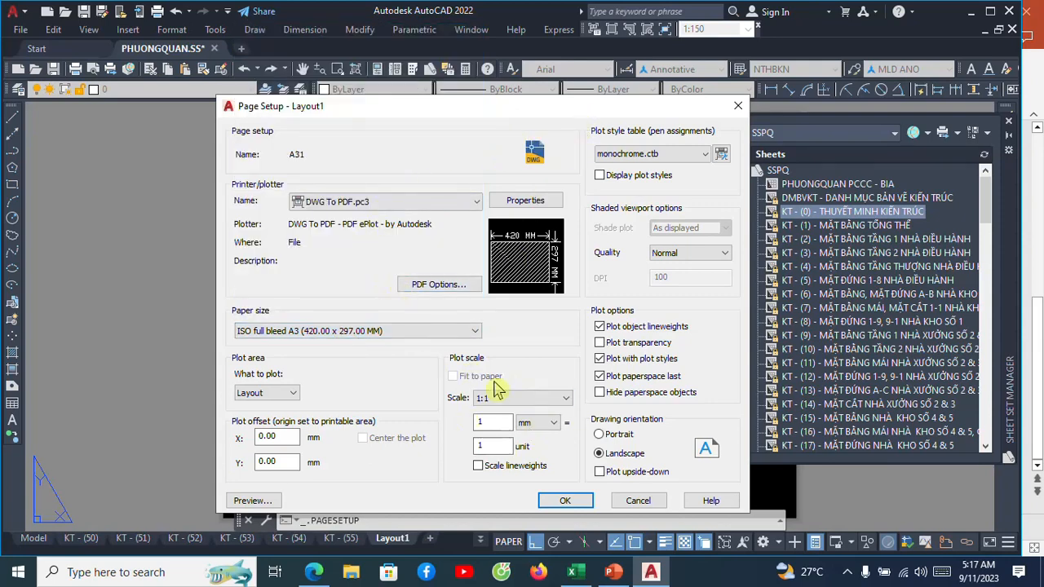
left_click(564, 501)
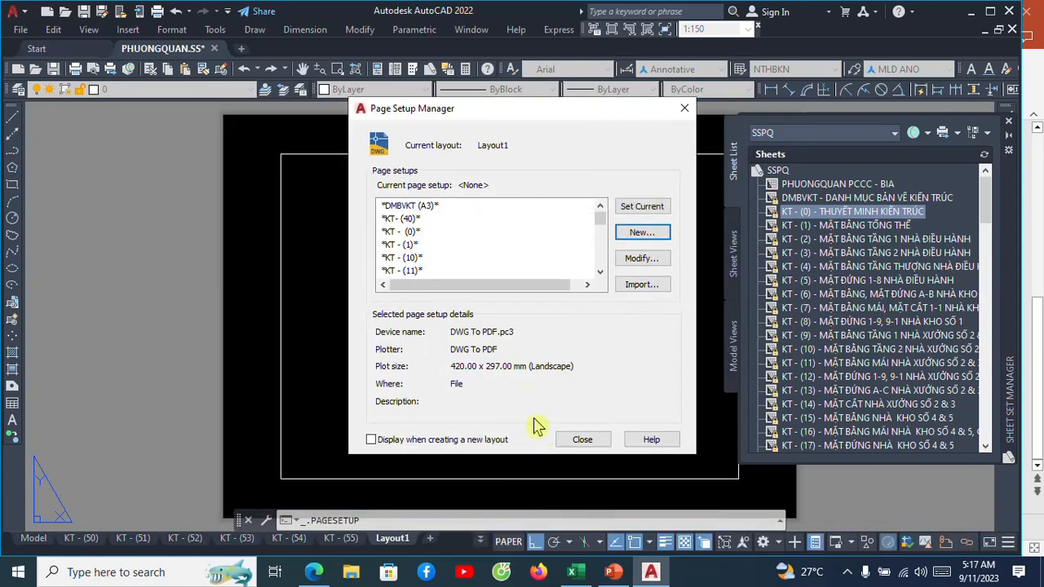
left_click(576, 438)
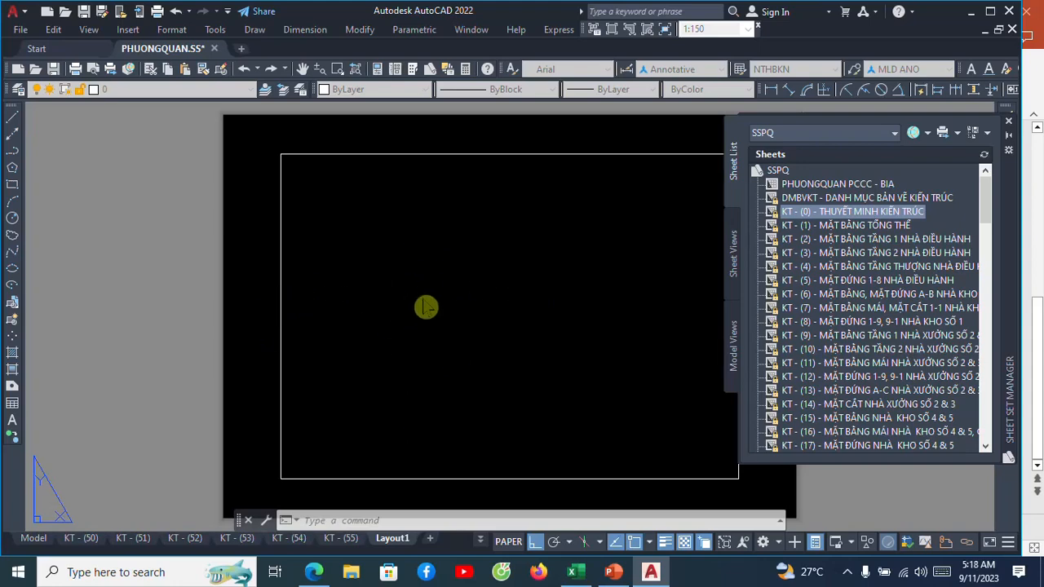
Erase the default viewport frame from the new layout.
scroll(268, 298, "down", 2)
left_click(359, 286)
left_click(366, 242)
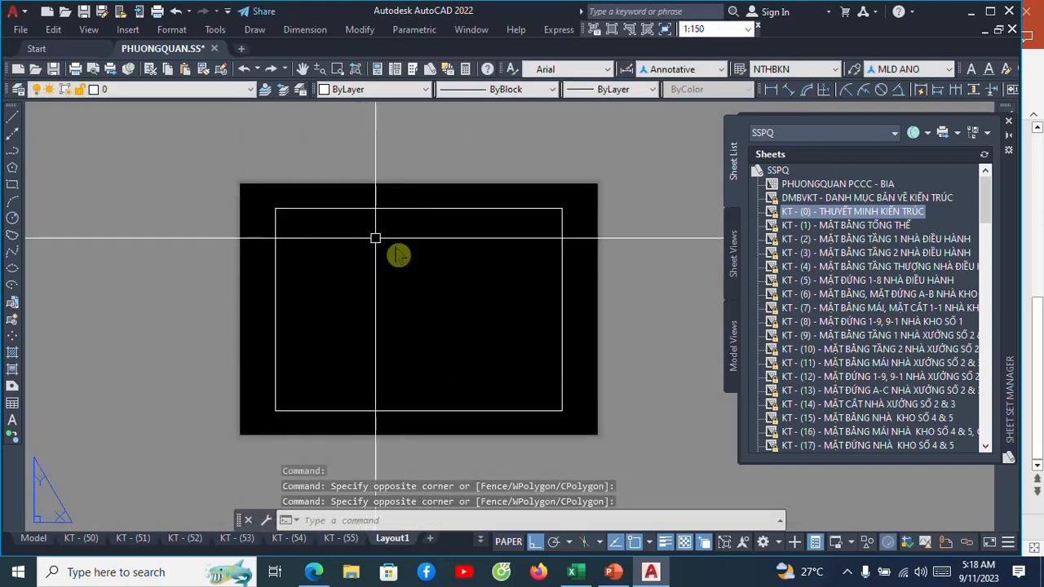
scroll(375, 238, "up", 3)
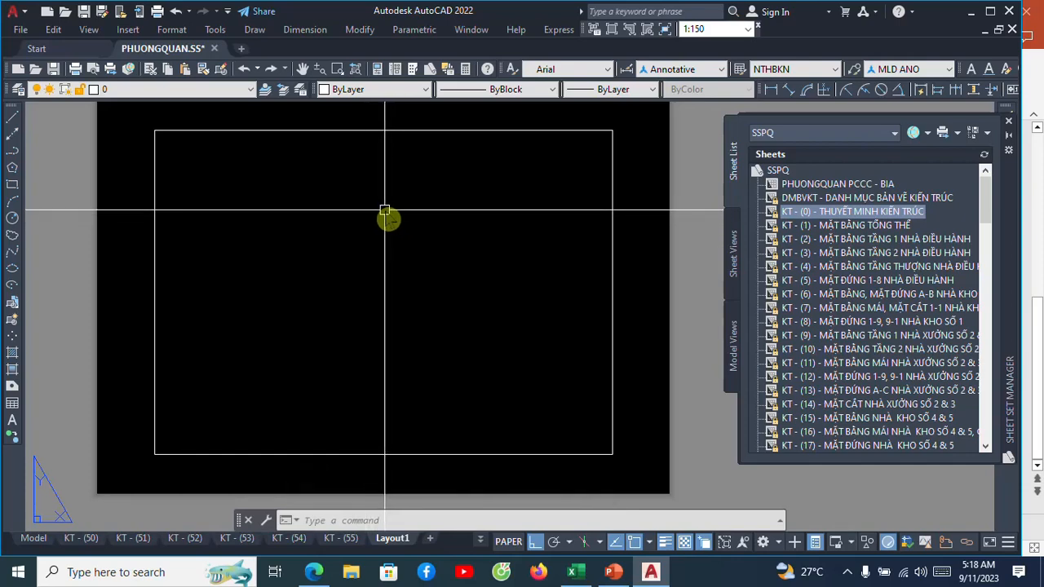
type("e")
key("Return")
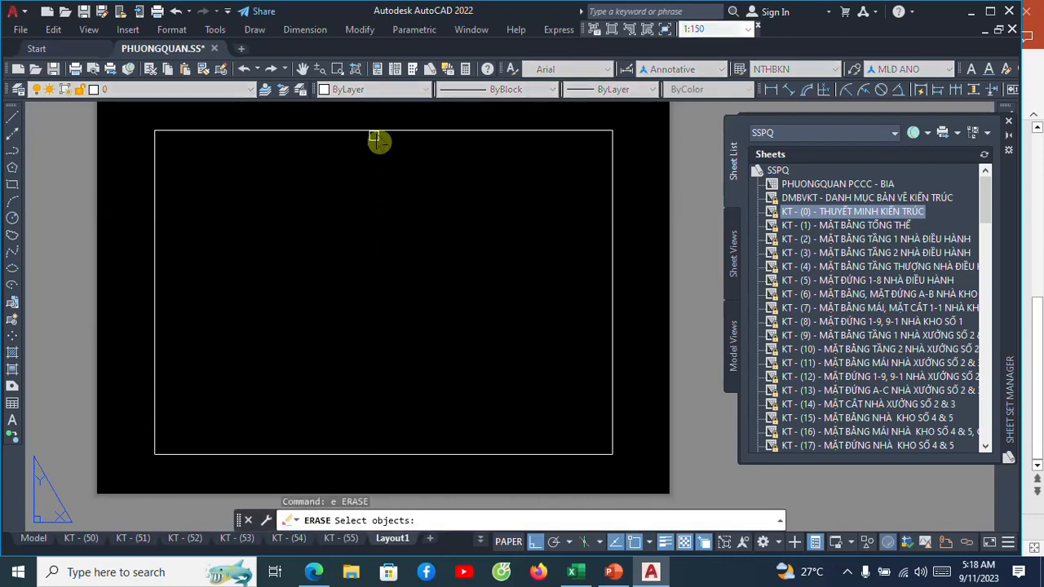
left_click(374, 137)
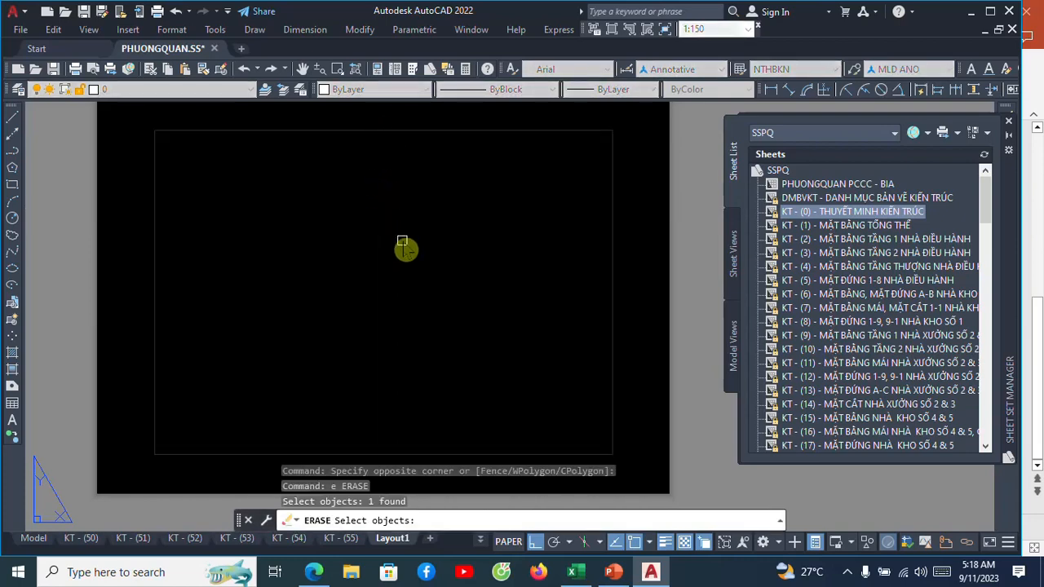
key("Return")
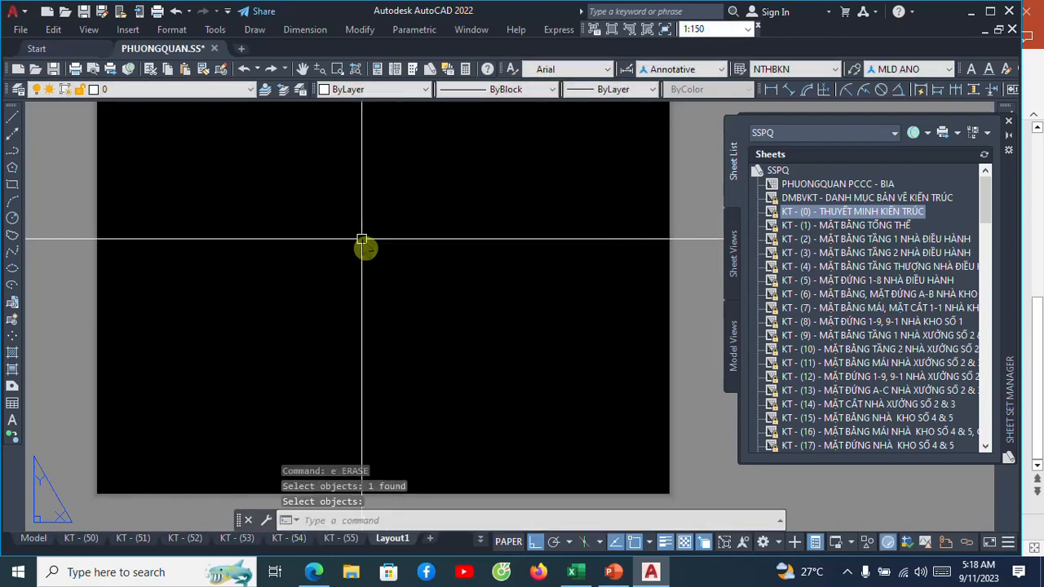
Attach XREF KHUNG BAN VE to the layout as an external reference at 0,0,0 with scale 1 and a relative path.
left_click(128, 33)
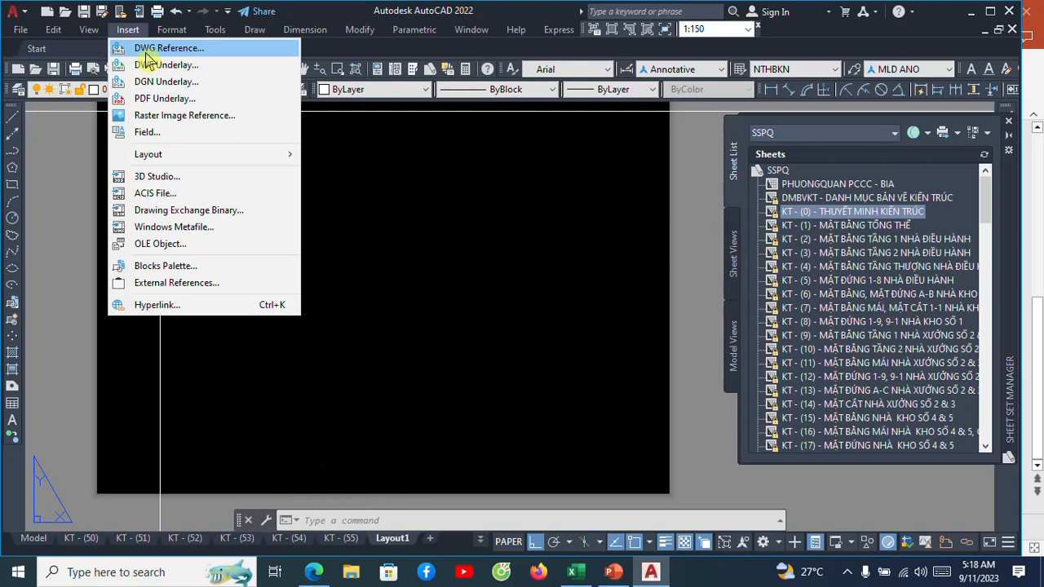
left_click(149, 50)
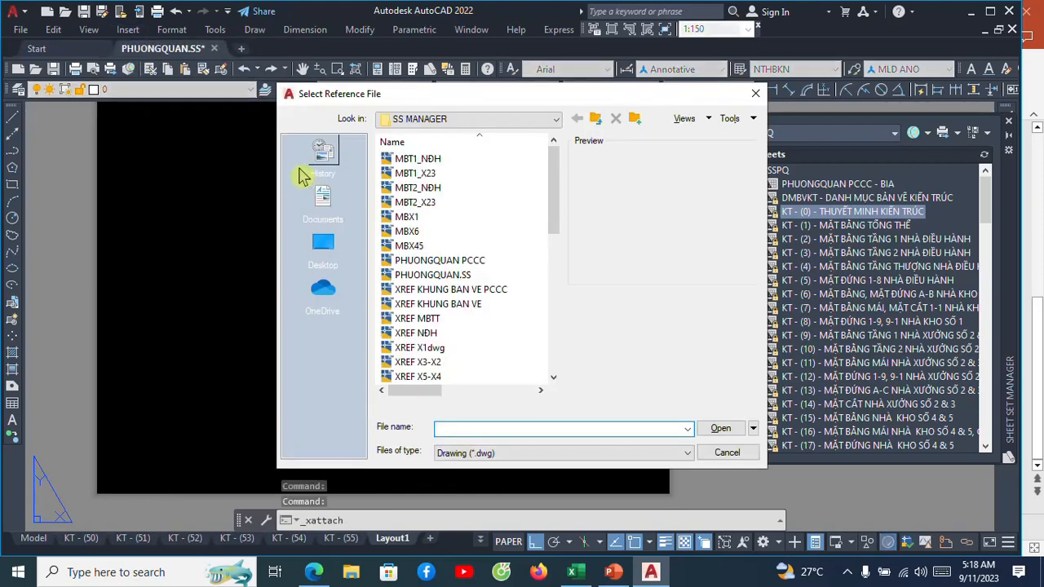
left_click(464, 309)
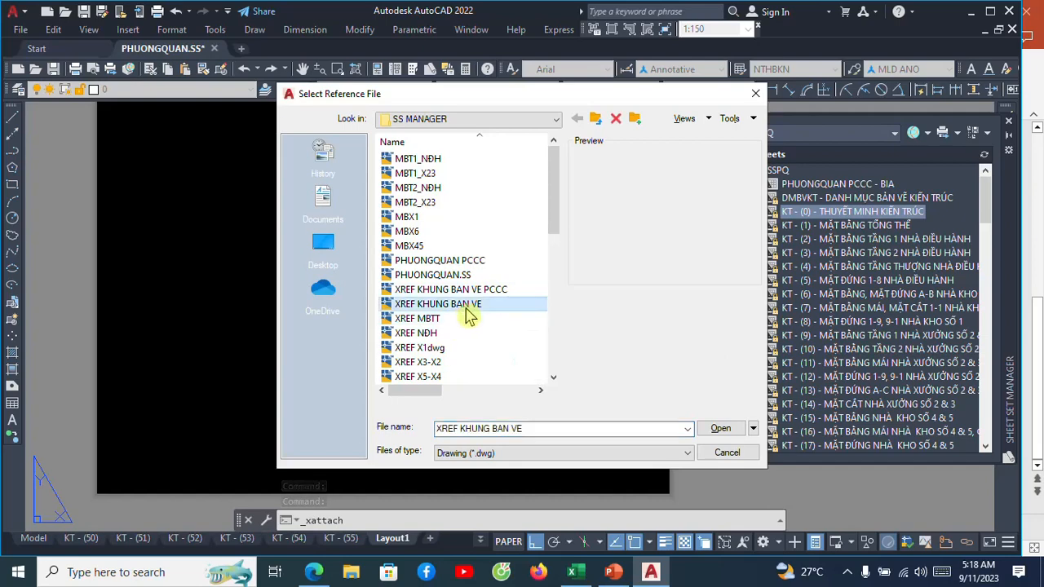
left_click(715, 432)
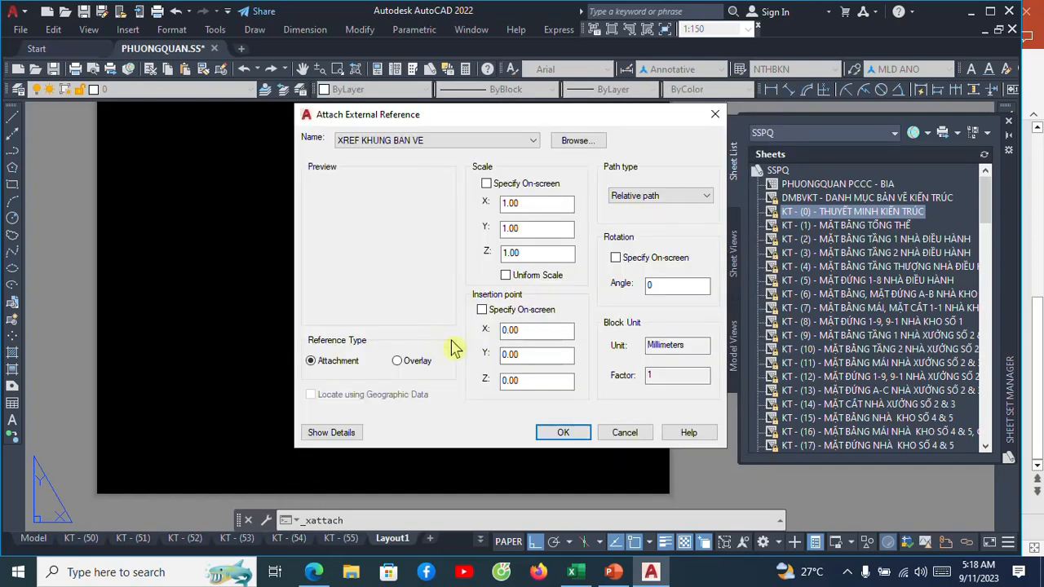
left_click(563, 432)
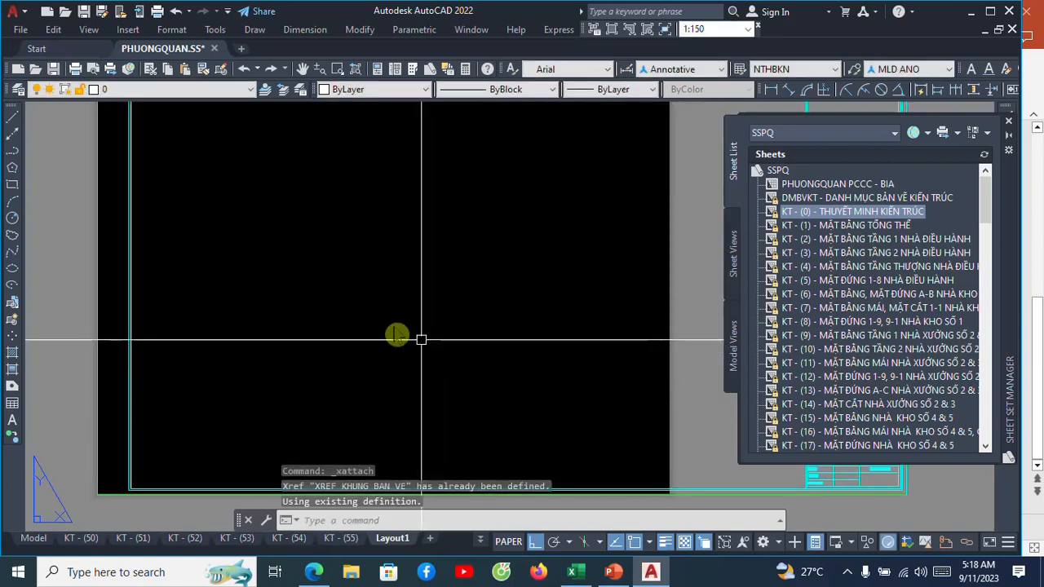
scroll(345, 302, "down", 2)
middle_click_drag(396, 298, 343, 370)
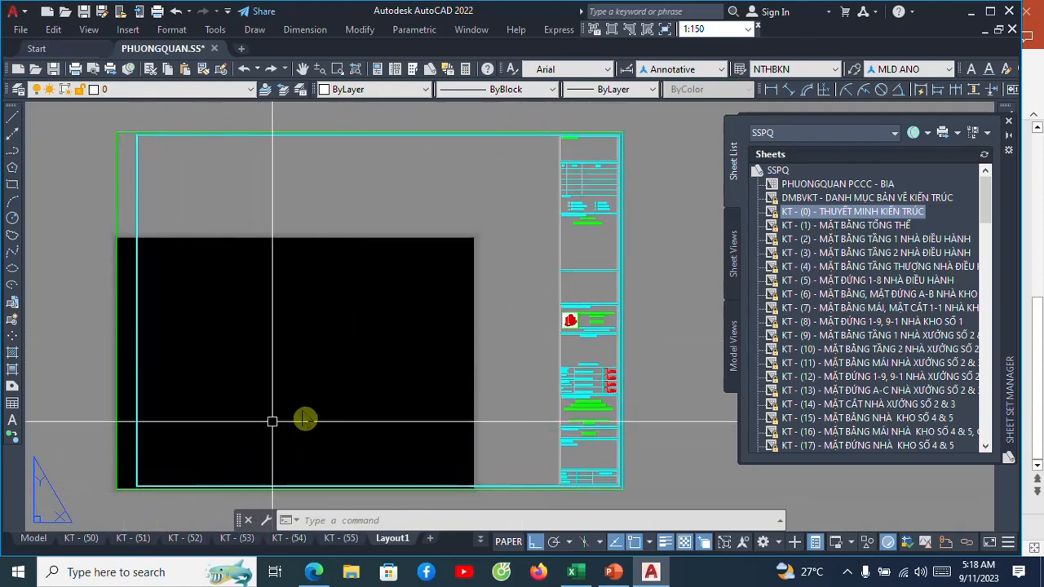
Scale the title-block frame by reference from its upper-left corner, using its top edge as reference length and 420 as new length.
type("sc")
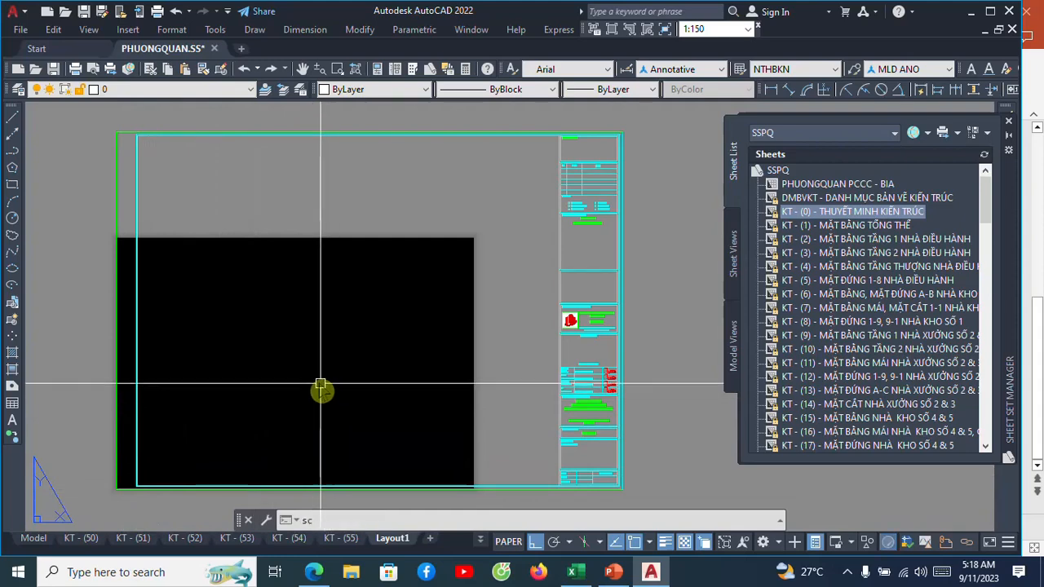
key("Return")
left_click(659, 311)
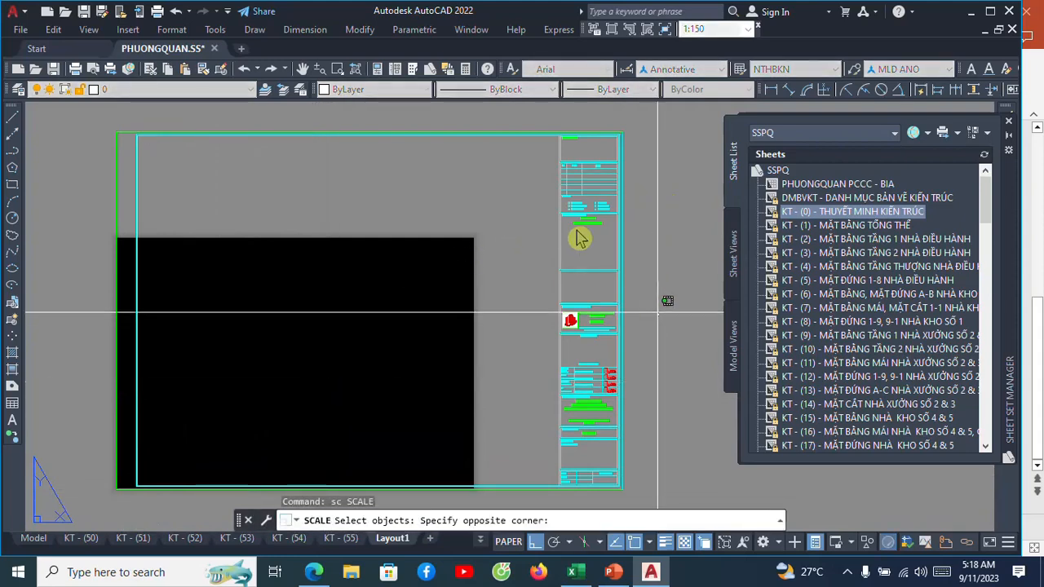
left_click(522, 187)
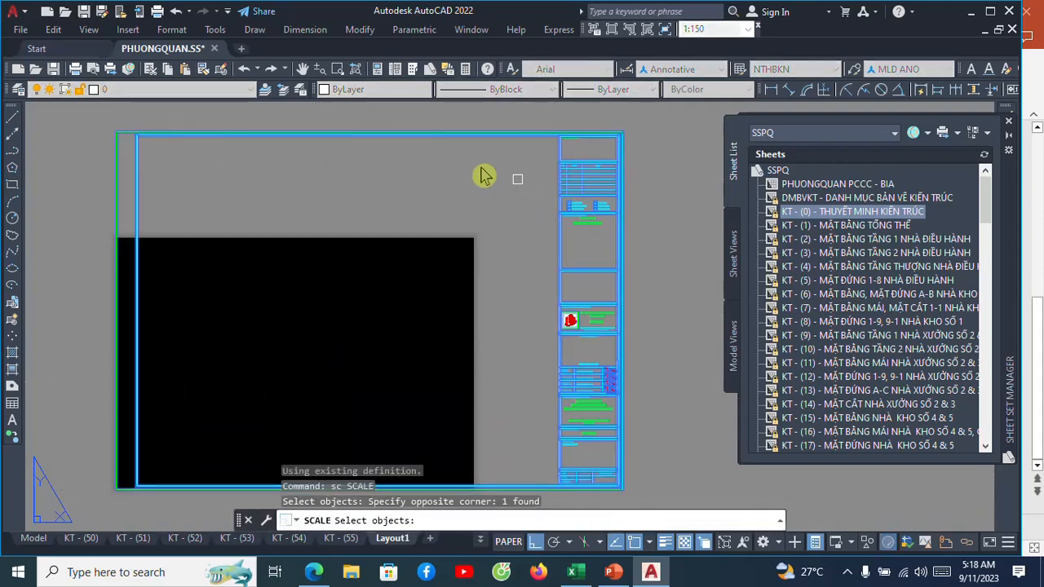
key("Return")
left_click(117, 136)
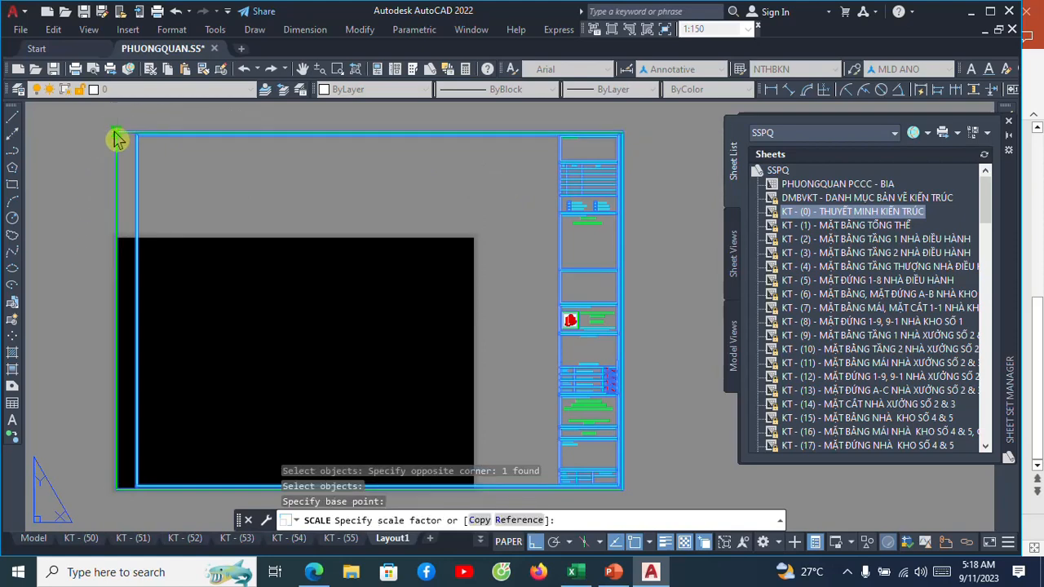
type("r")
key("Return")
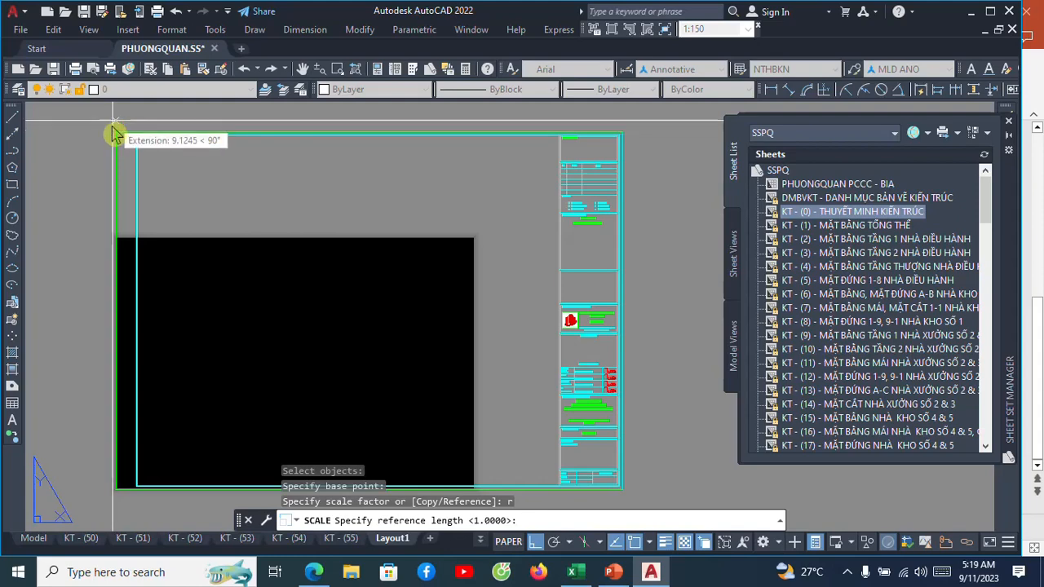
scroll(114, 130, "up", 4)
left_click(128, 155)
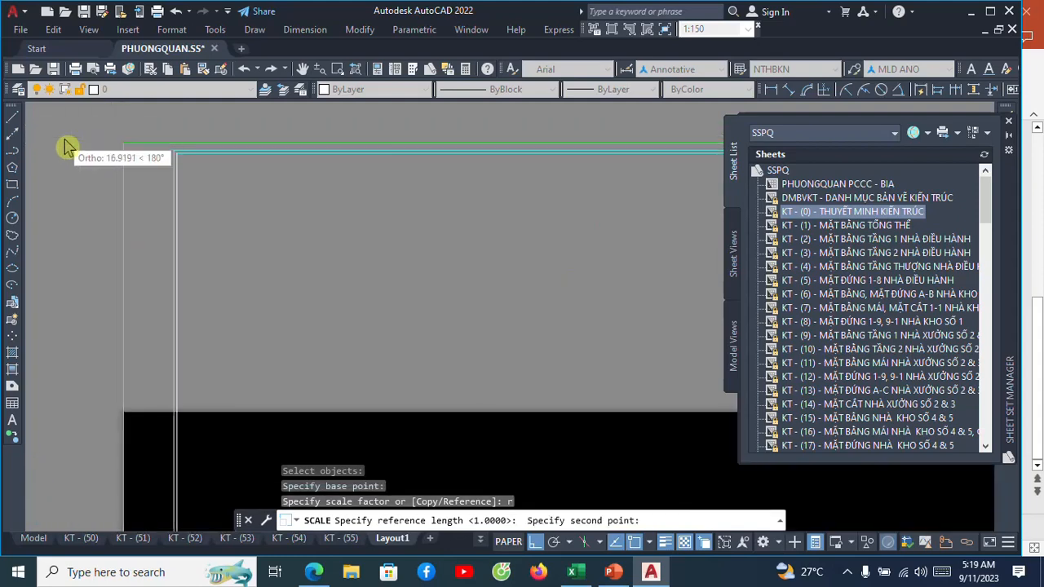
scroll(82, 139, "down", 5)
scroll(443, 170, "up", 6)
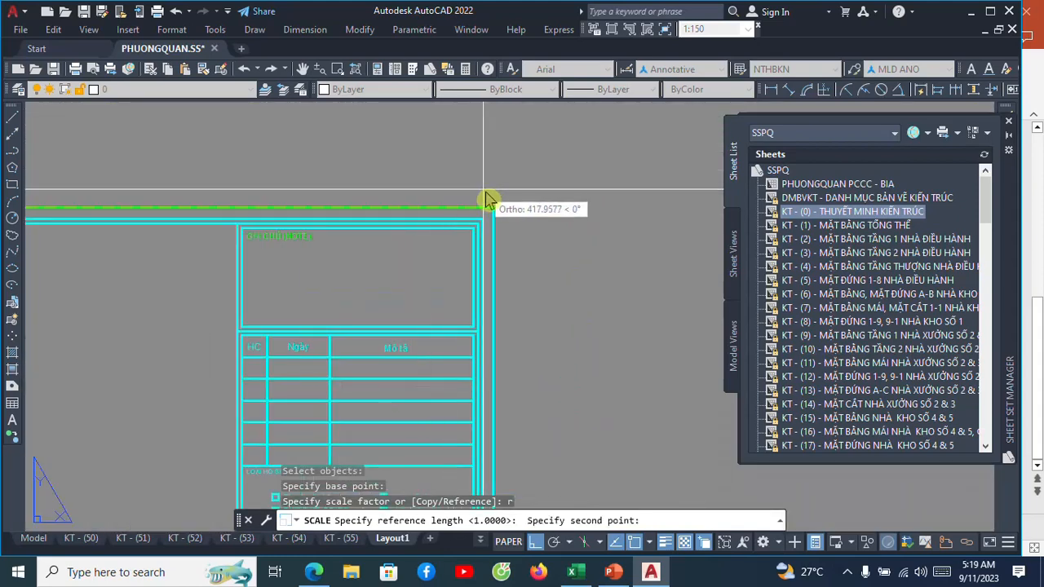
left_click(493, 208)
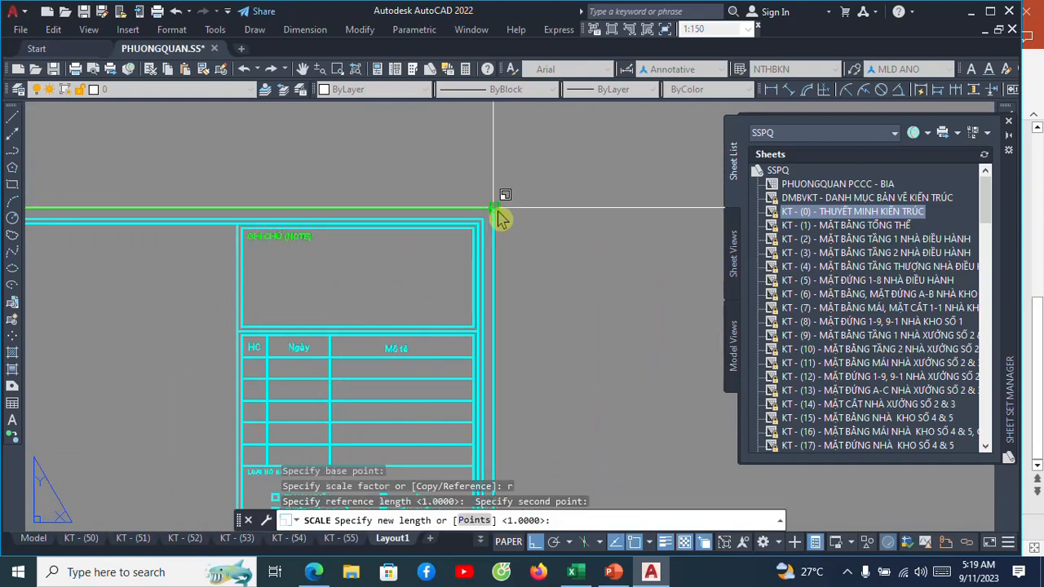
type("420")
key("Return")
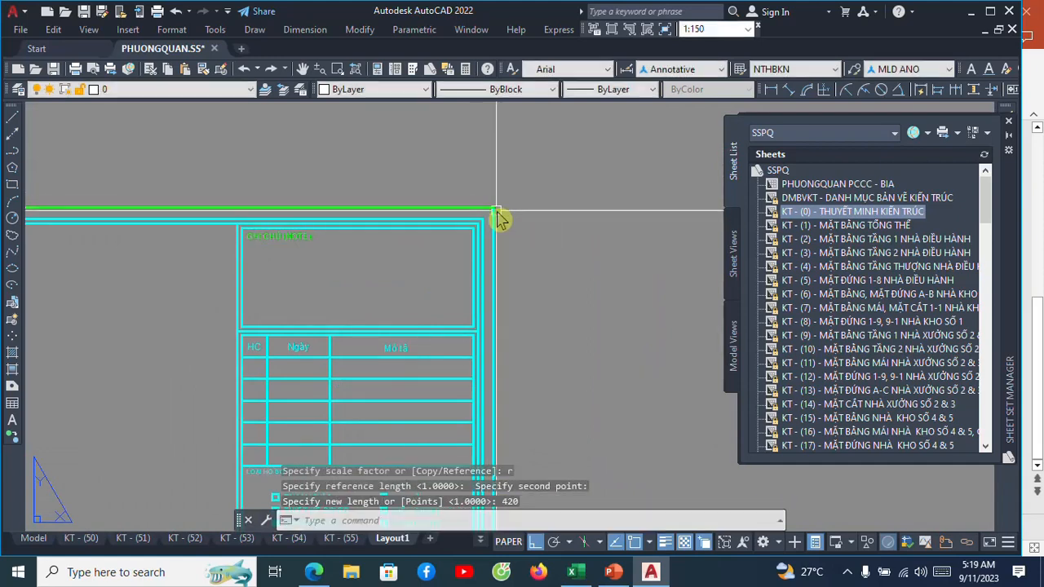
scroll(486, 210, "down", 2)
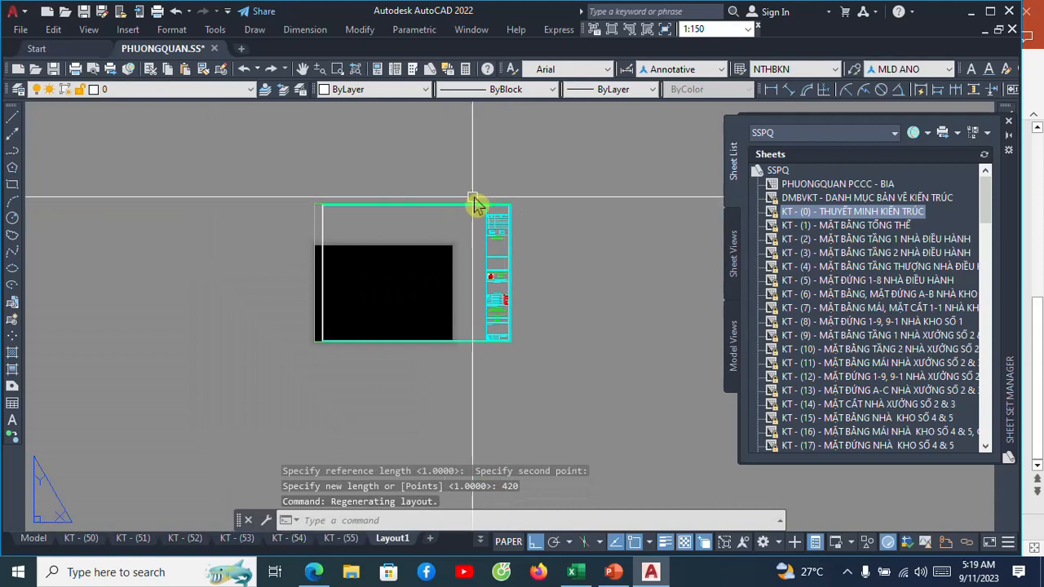
Scale the frame by reference again from its lower-left corner, using its bottom edge as reference length and 420 as new length.
scroll(475, 203, "up", 2)
type("sc")
key("Return")
left_click(550, 235)
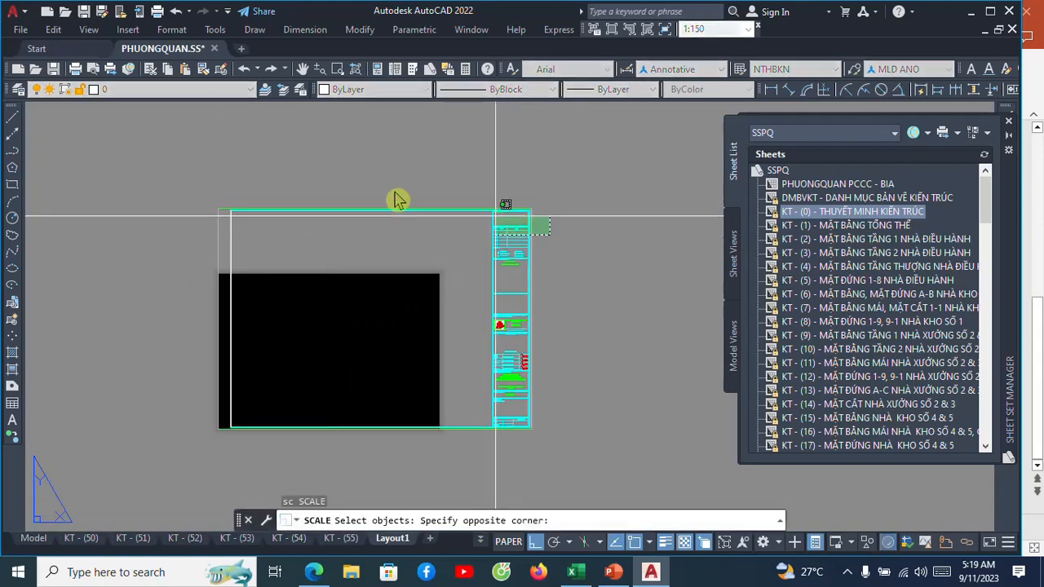
left_click(189, 184)
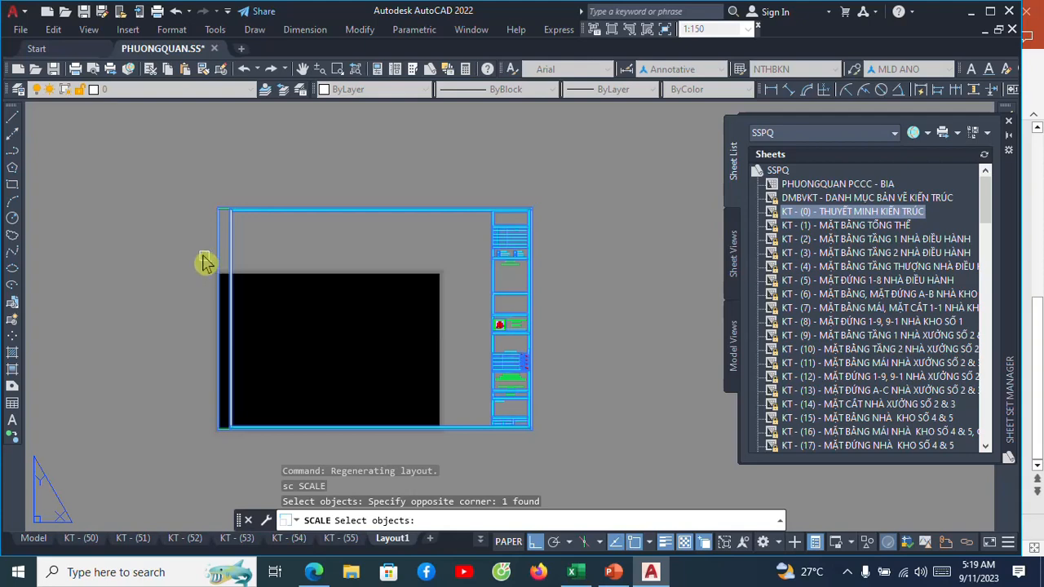
key("Return")
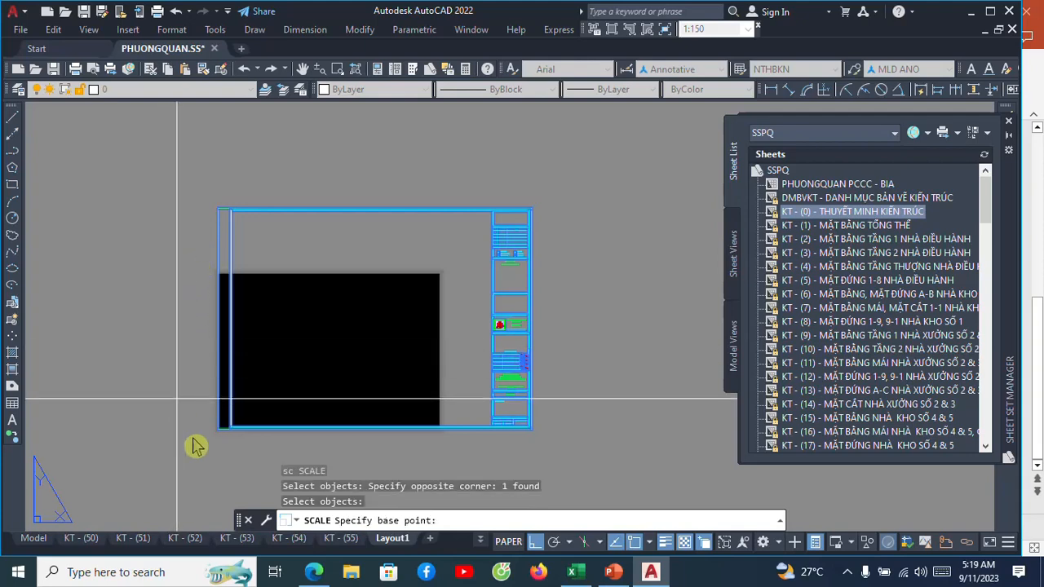
scroll(198, 443, "up", 4)
left_click(267, 414)
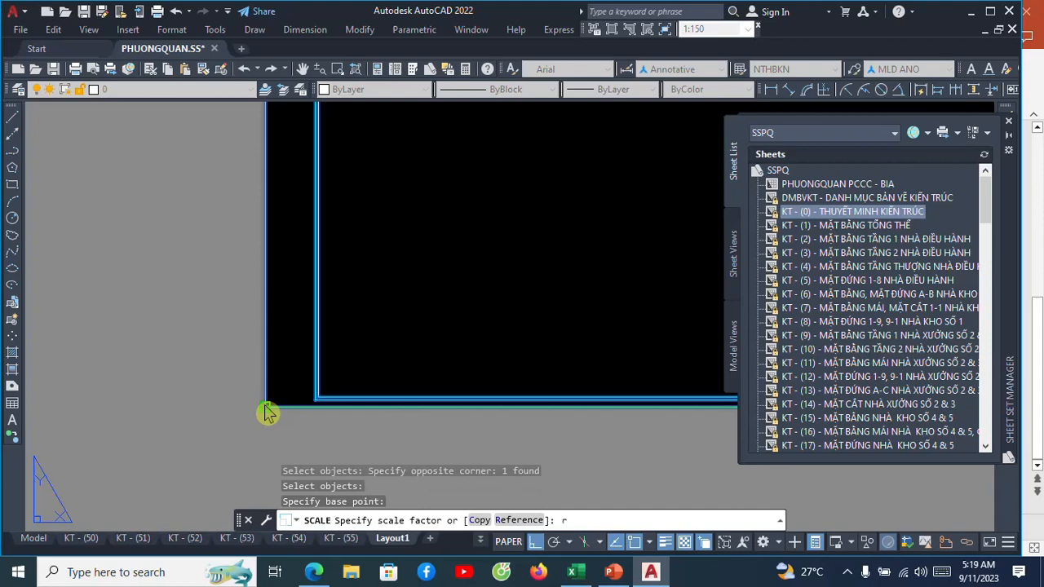
key("Return")
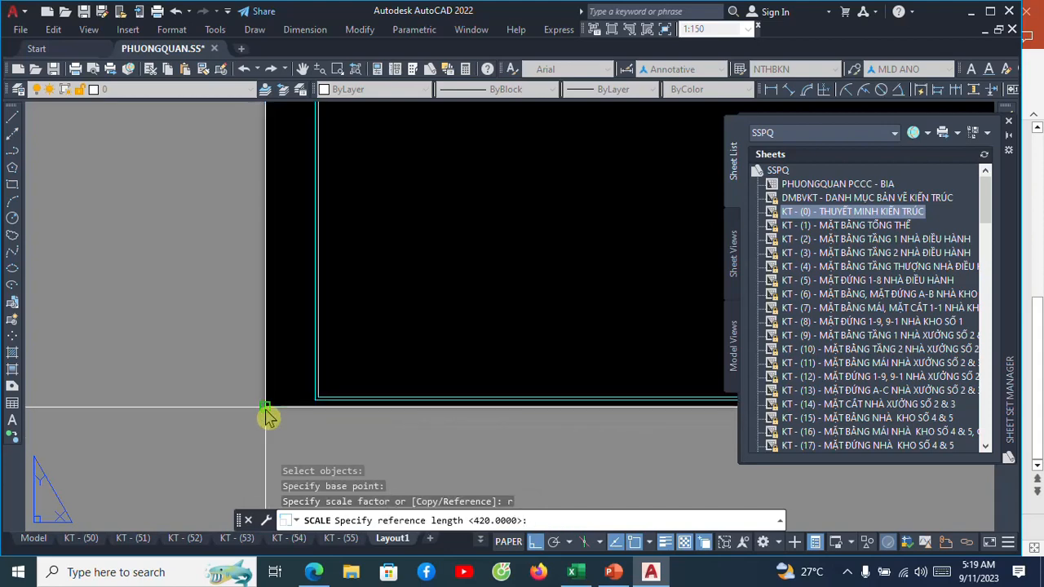
left_click(266, 412)
scroll(205, 398, "down", 5)
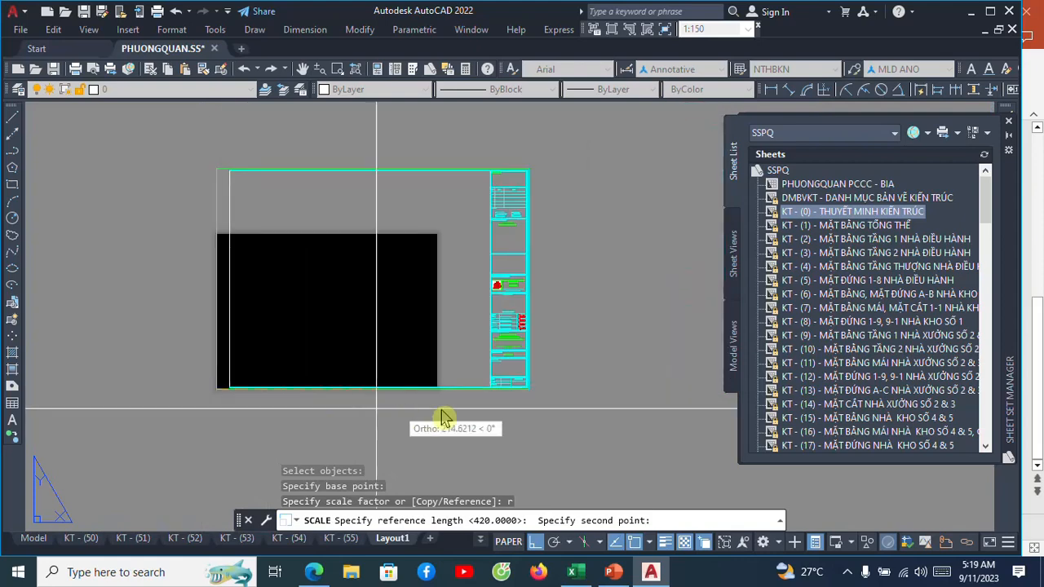
scroll(527, 414, "up", 6)
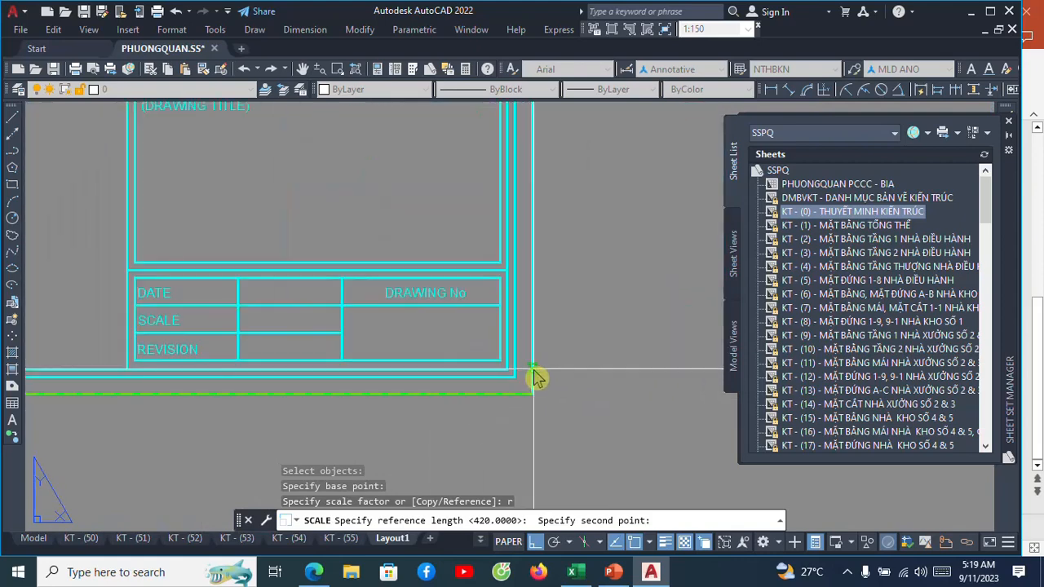
left_click(535, 398)
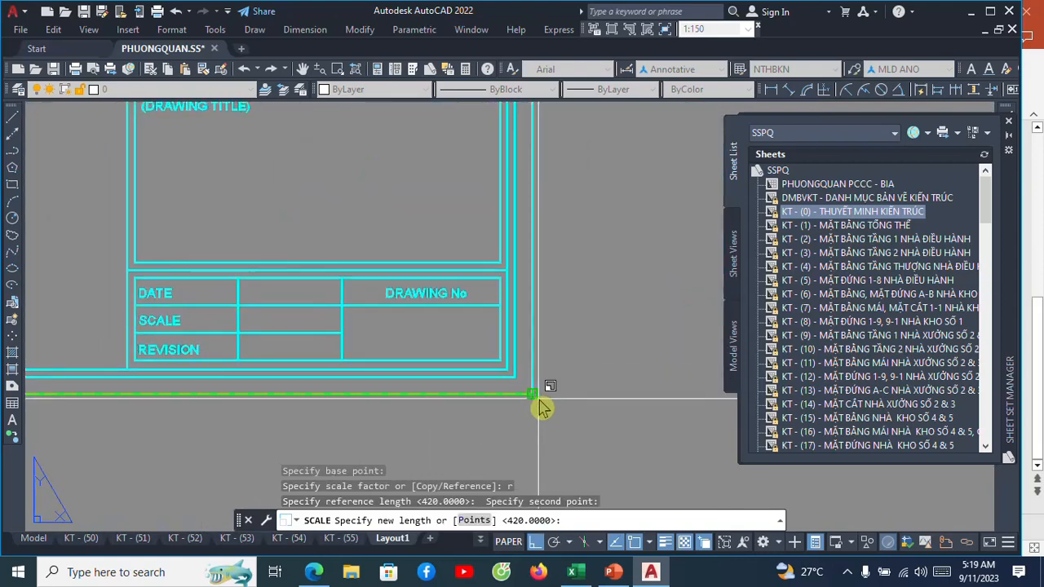
type("42")
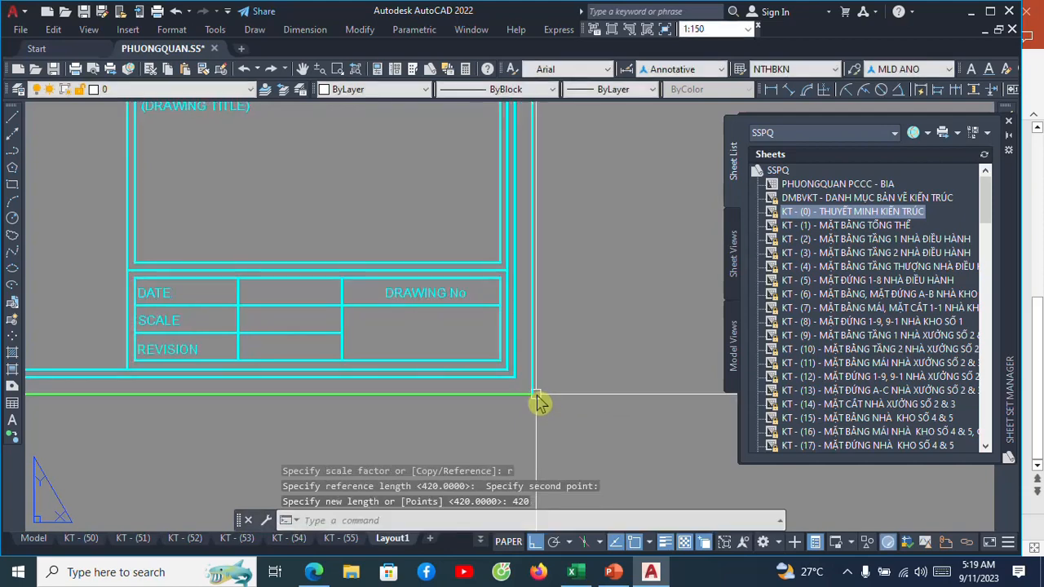
scroll(538, 403, "down", 4)
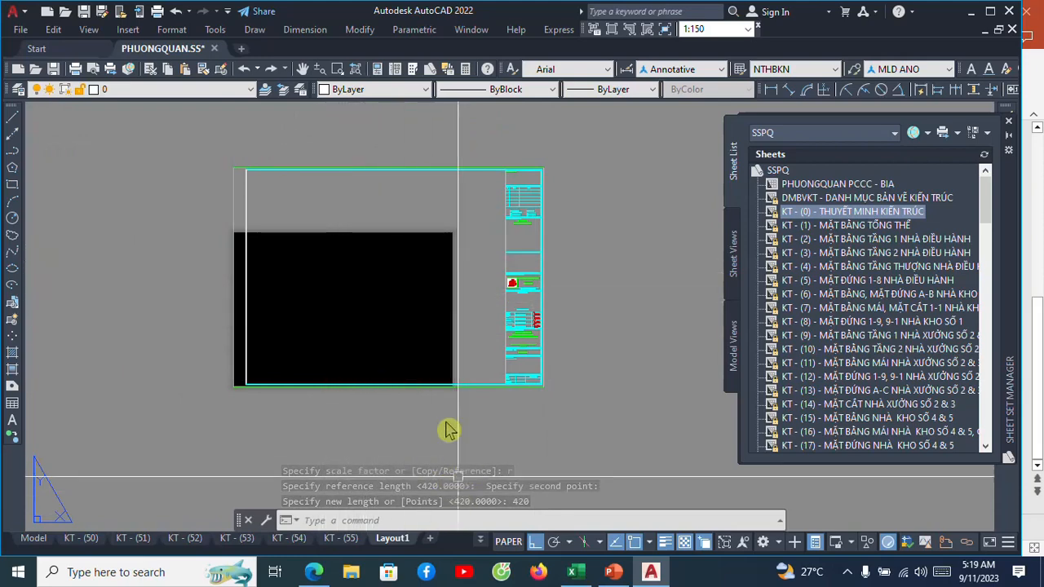
Place a linear dimension above the frame between the outer corners of its top edge to check the width.
key("Return")
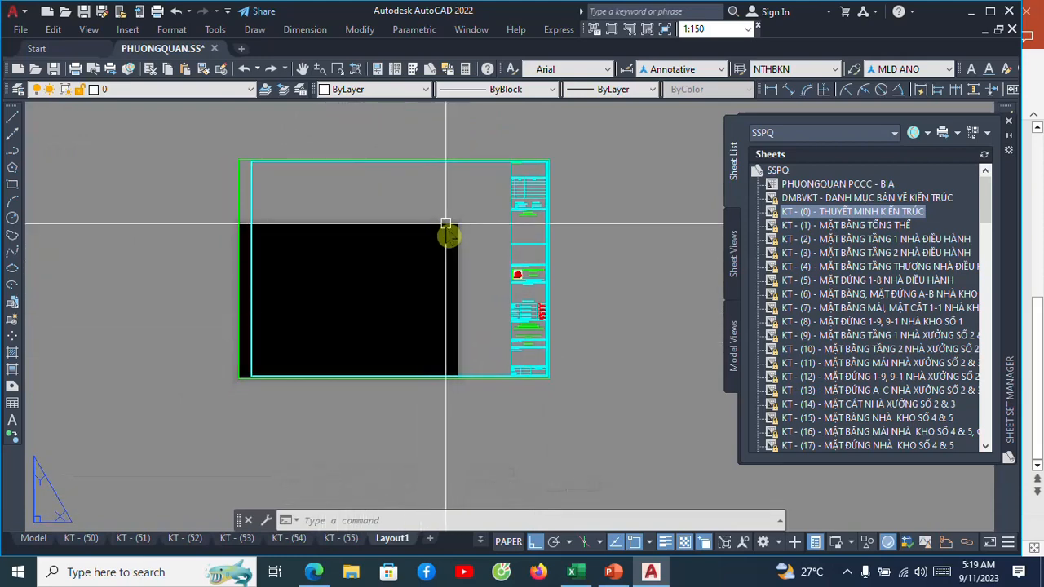
left_click(769, 90)
left_click(241, 162)
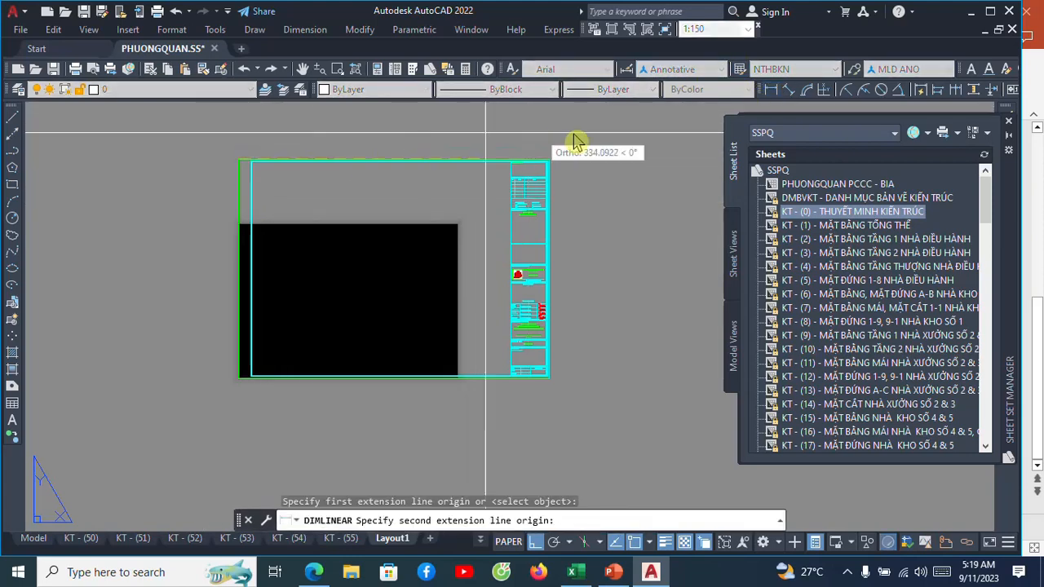
scroll(563, 150, "up", 4)
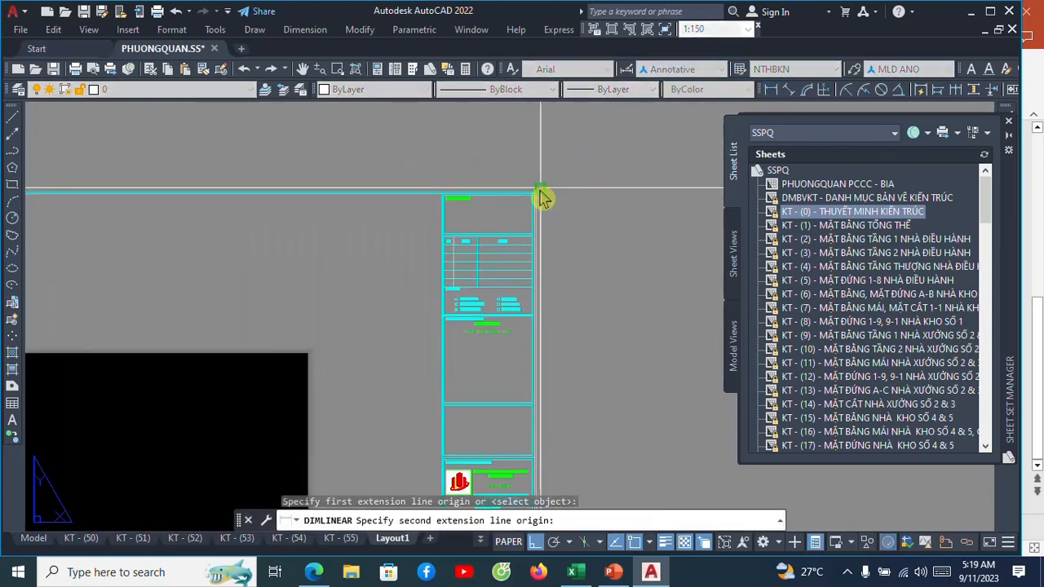
left_click(542, 196)
scroll(542, 237, "down", 4)
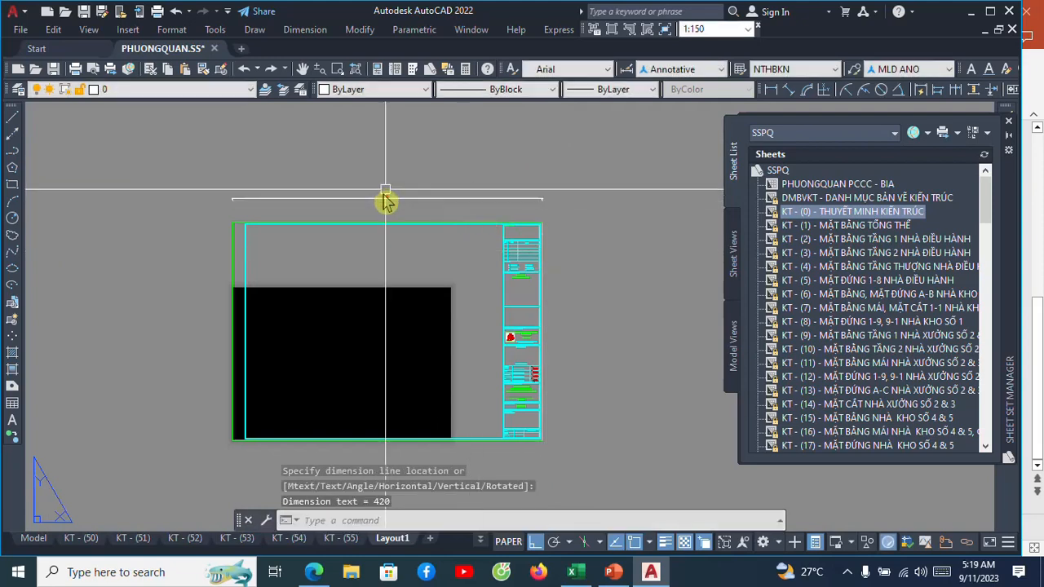
scroll(396, 198, "up", 4)
scroll(410, 195, "down", 4)
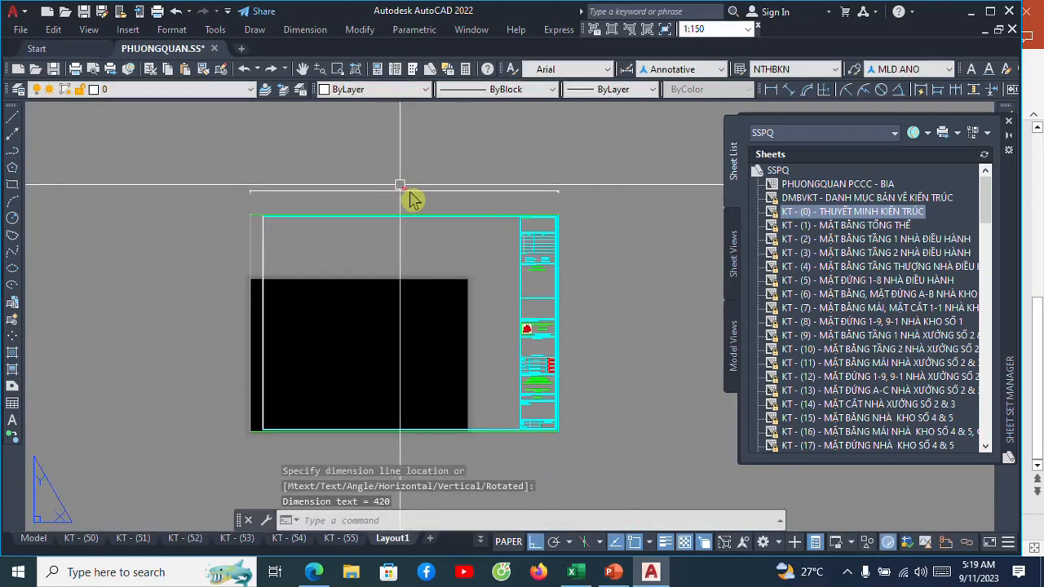
scroll(412, 198, "up", 2)
Erase the linear dimension above the title-block frame.
left_click(415, 194)
type("e")
key("Return")
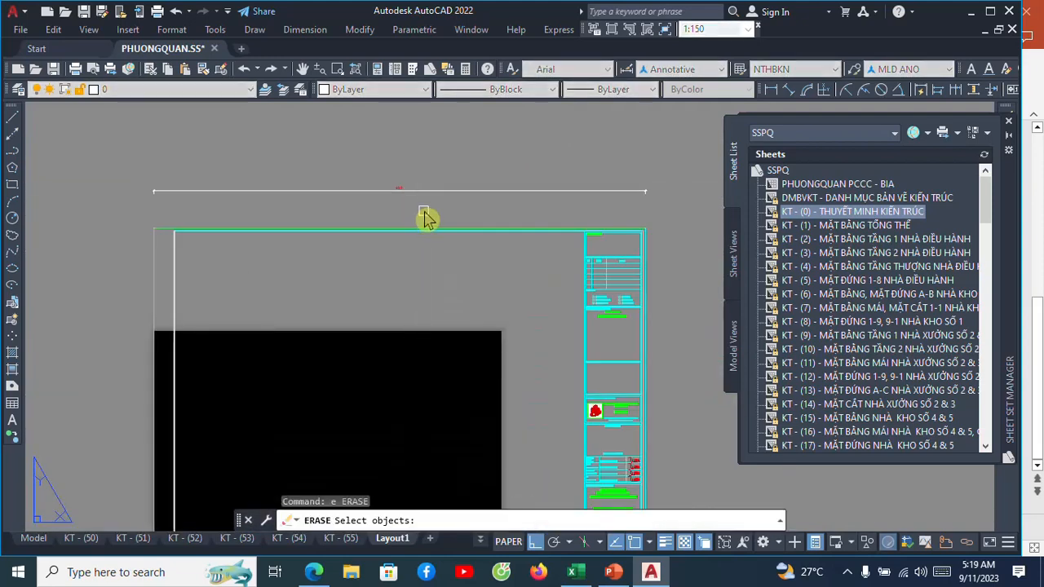
left_click(424, 216)
left_click(371, 167)
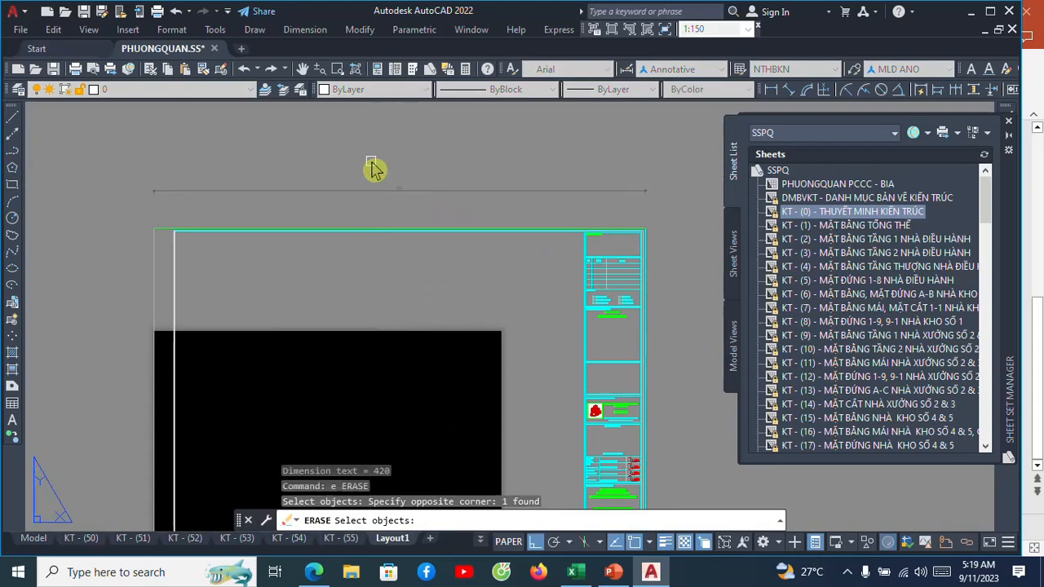
key("Return")
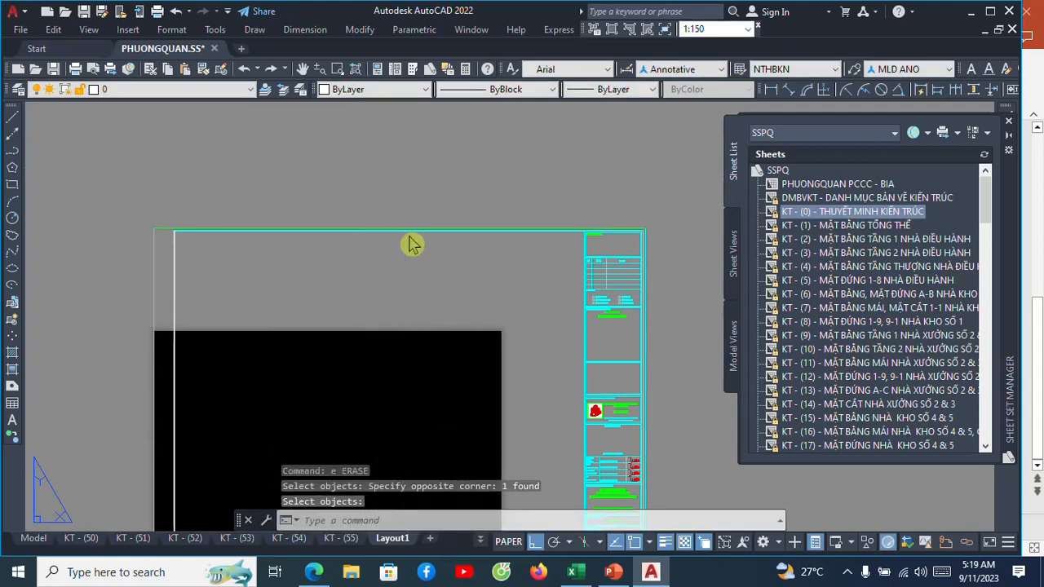
scroll(400, 216, "down", 4)
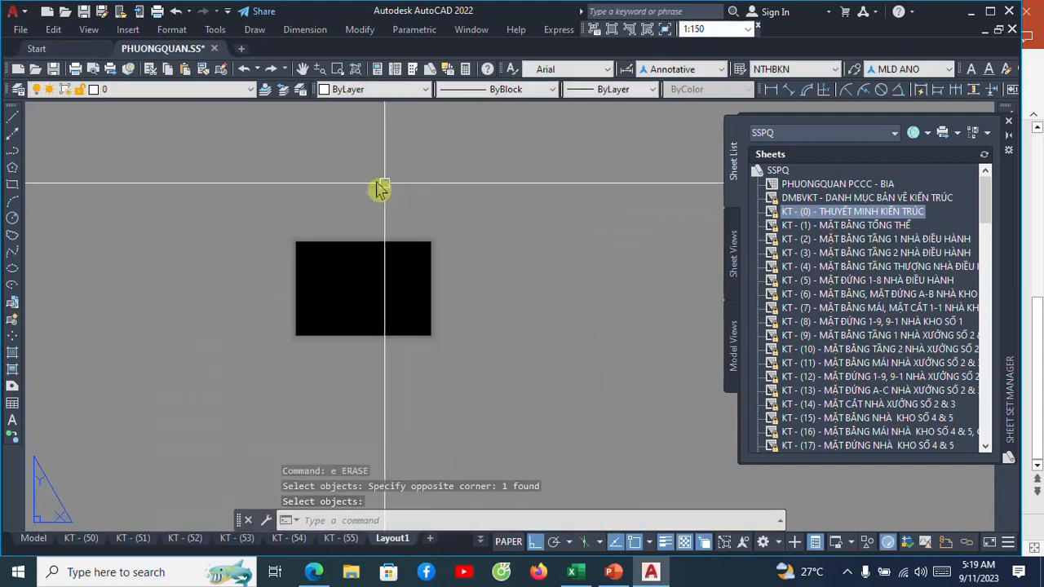
Check the printer, paper size and plot settings in Layout1's page setup.
scroll(393, 282, "up", 6)
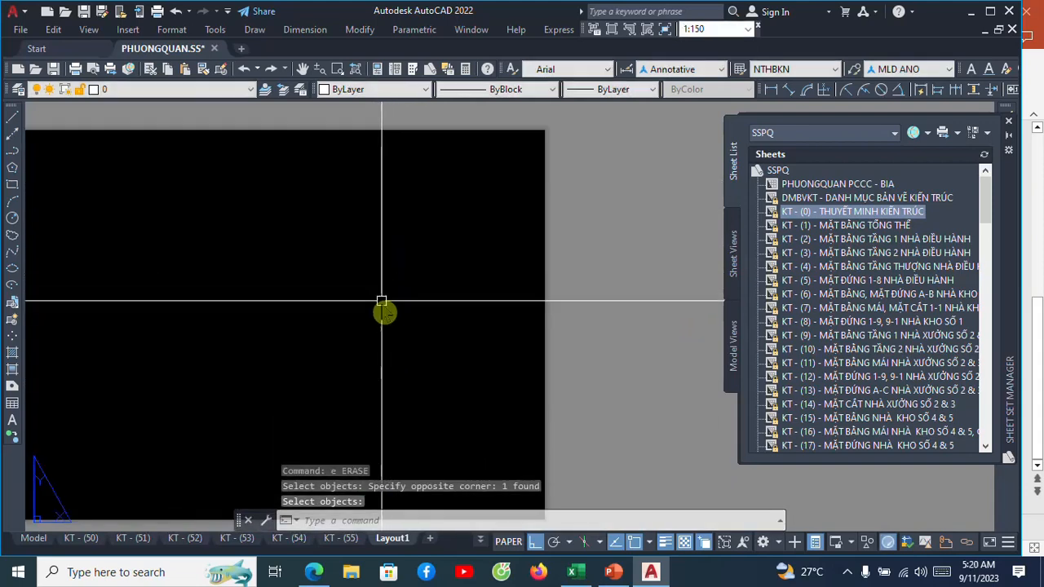
scroll(381, 301, "down", 2)
right_click(386, 542)
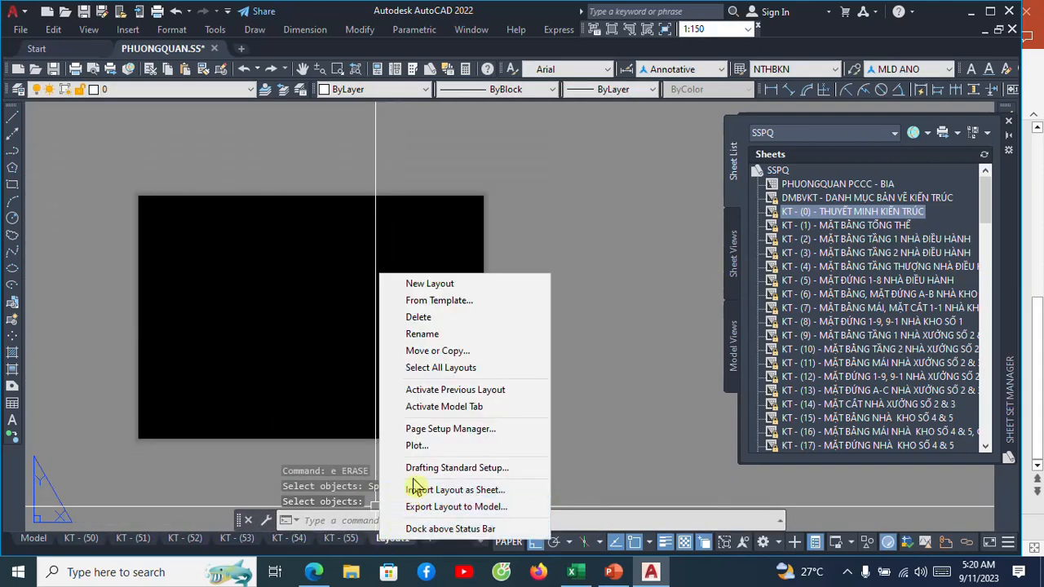
left_click(437, 429)
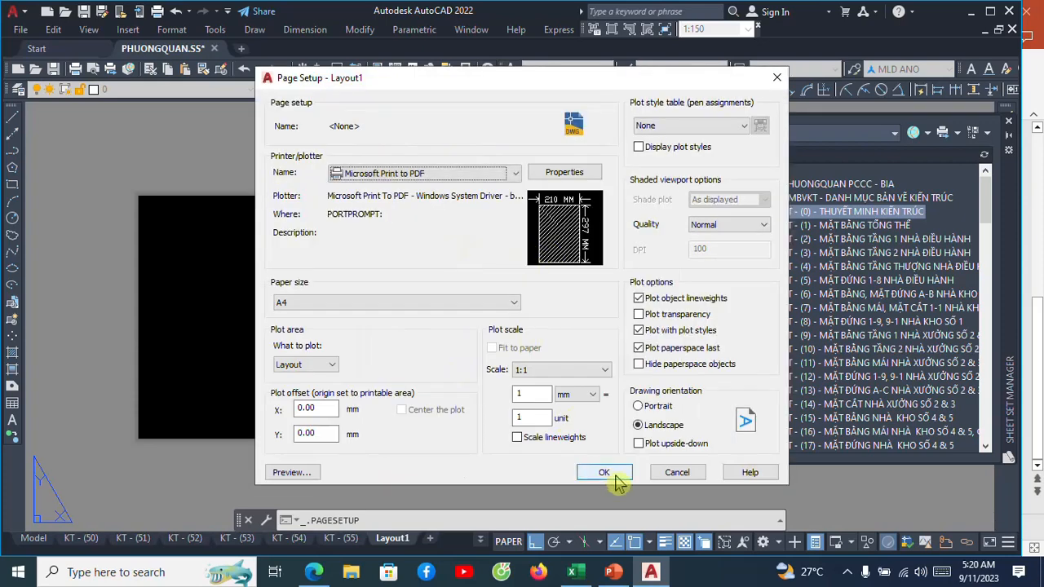
left_click(616, 477)
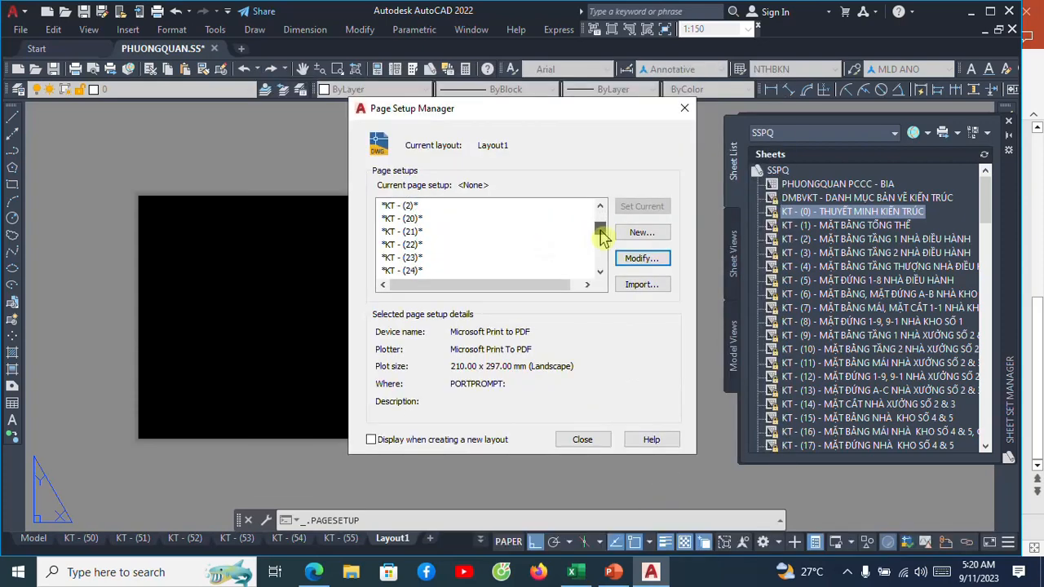
Review the A31 page setup and set it as the current page setup for Layout1.
left_click_drag(601, 234, 606, 261)
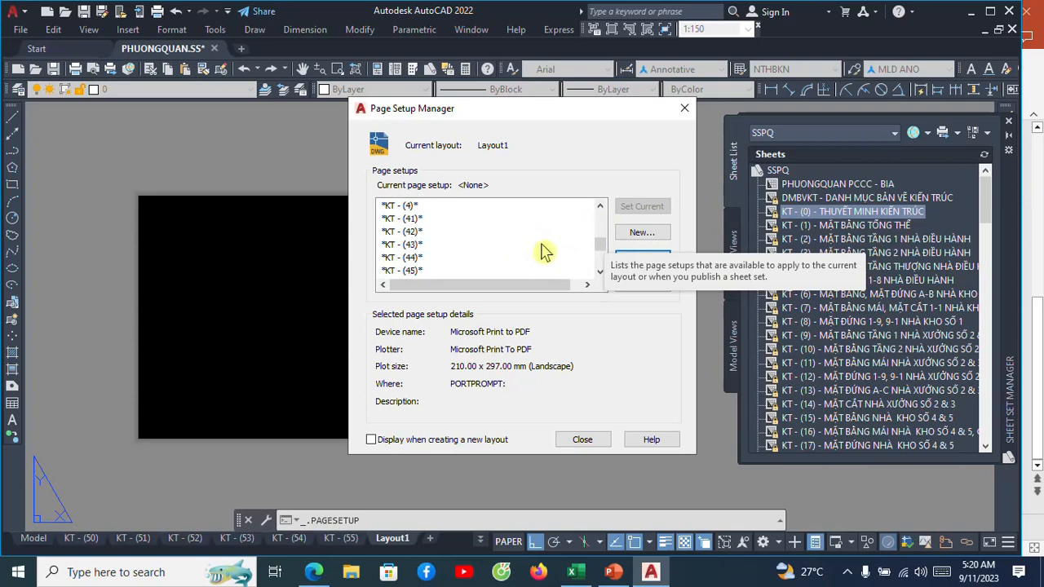
scroll(546, 250, "down", 4)
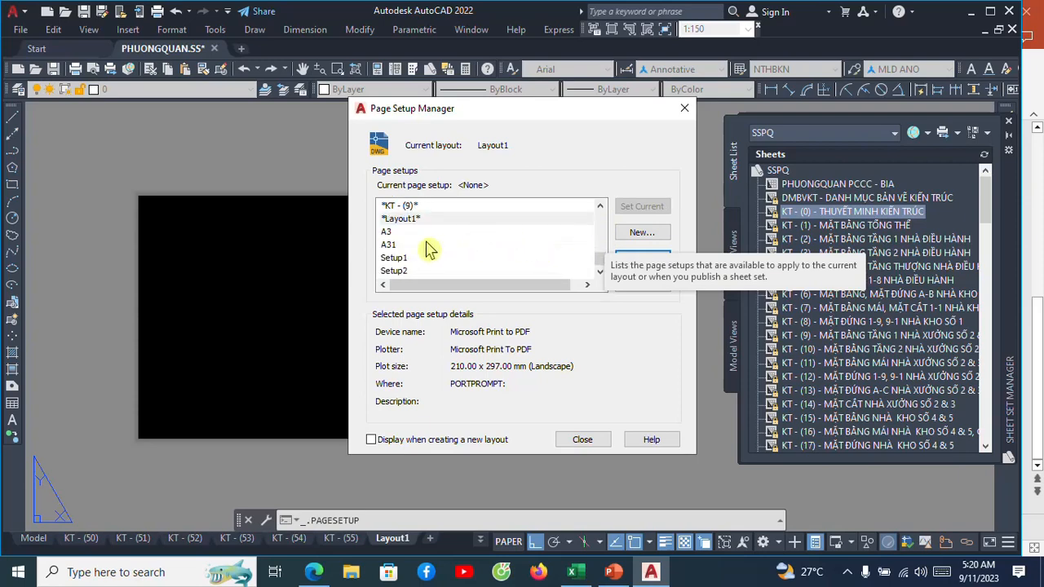
left_click(393, 245)
left_click(638, 258)
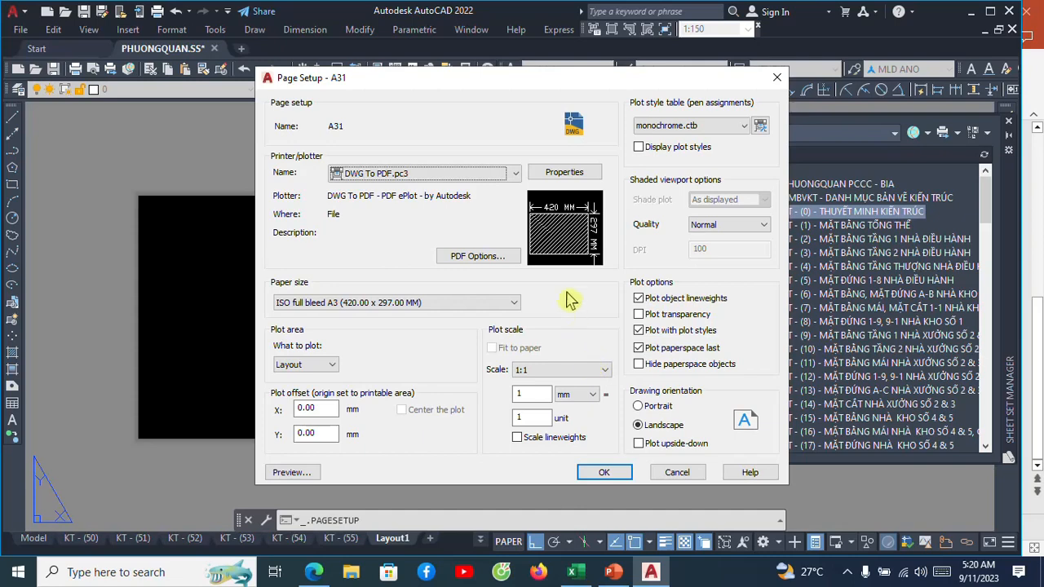
left_click(603, 473)
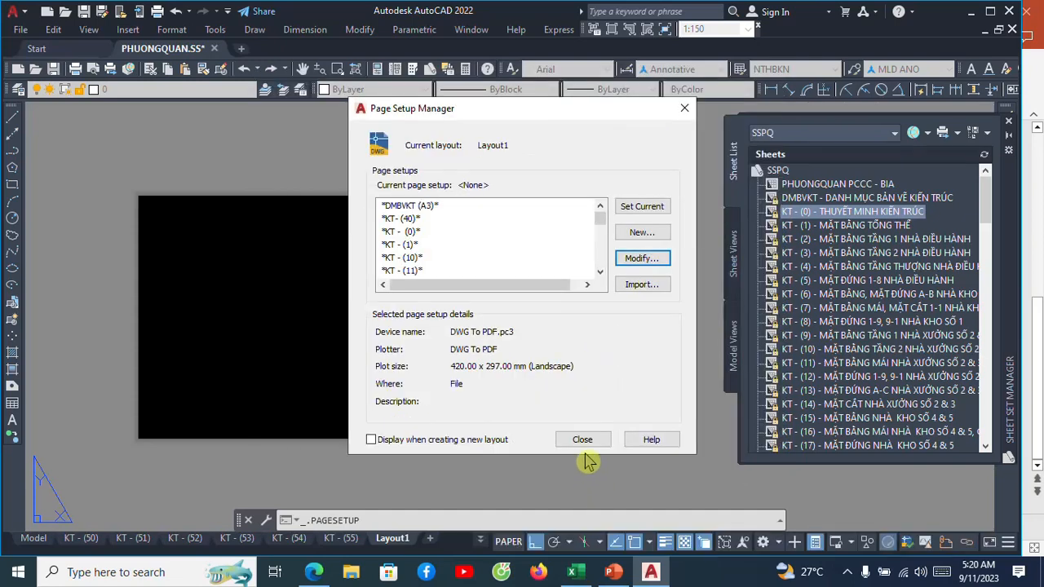
left_click(637, 211)
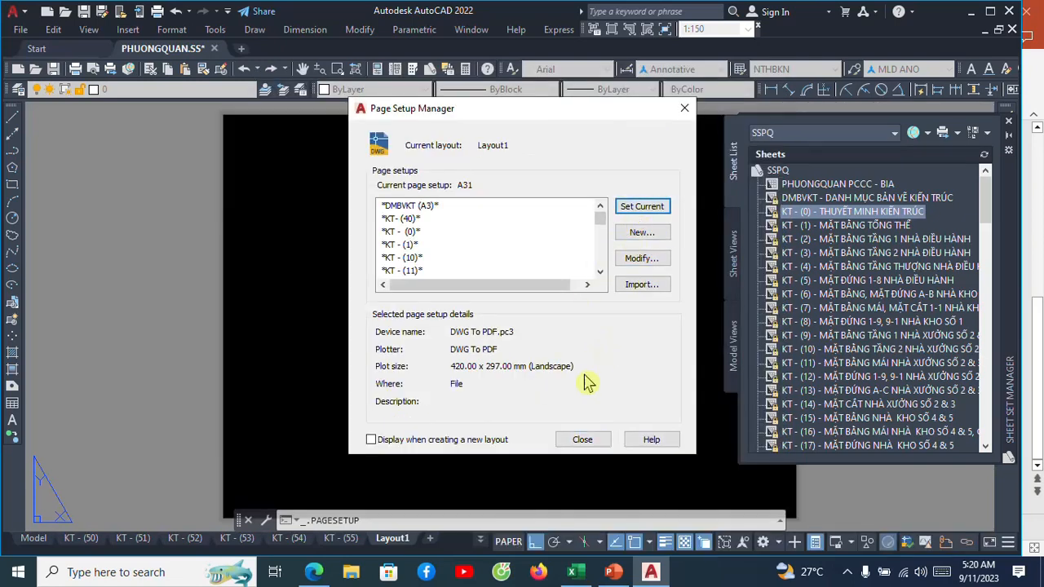
left_click(580, 440)
scroll(350, 293, "down", 4)
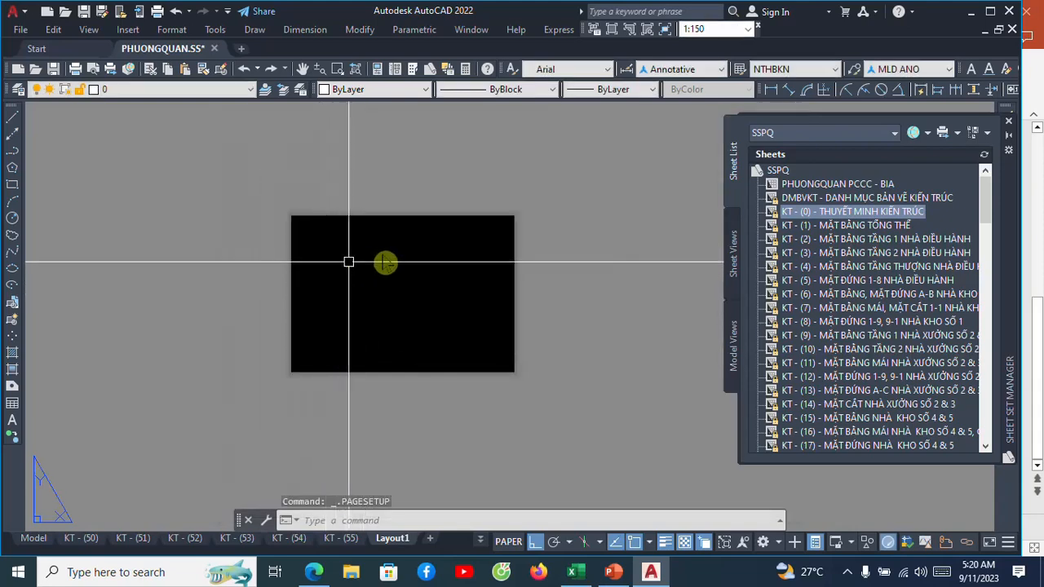
scroll(391, 265, "up", 2)
middle_click_drag(404, 261, 333, 255)
scroll(351, 252, "down", 2)
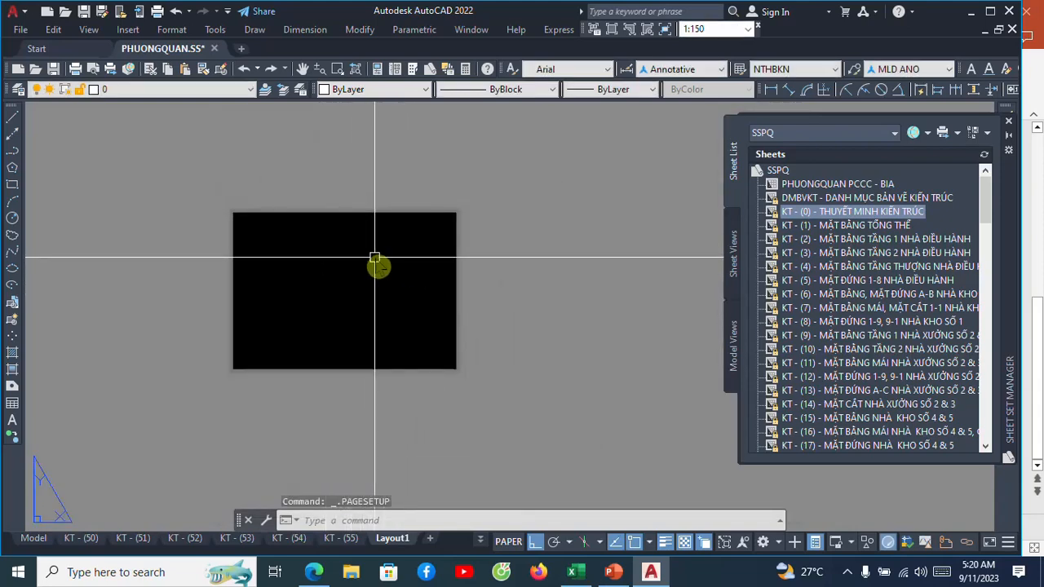
scroll(375, 256, "up", 2)
scroll(379, 261, "down", 3)
scroll(388, 265, "up", 6)
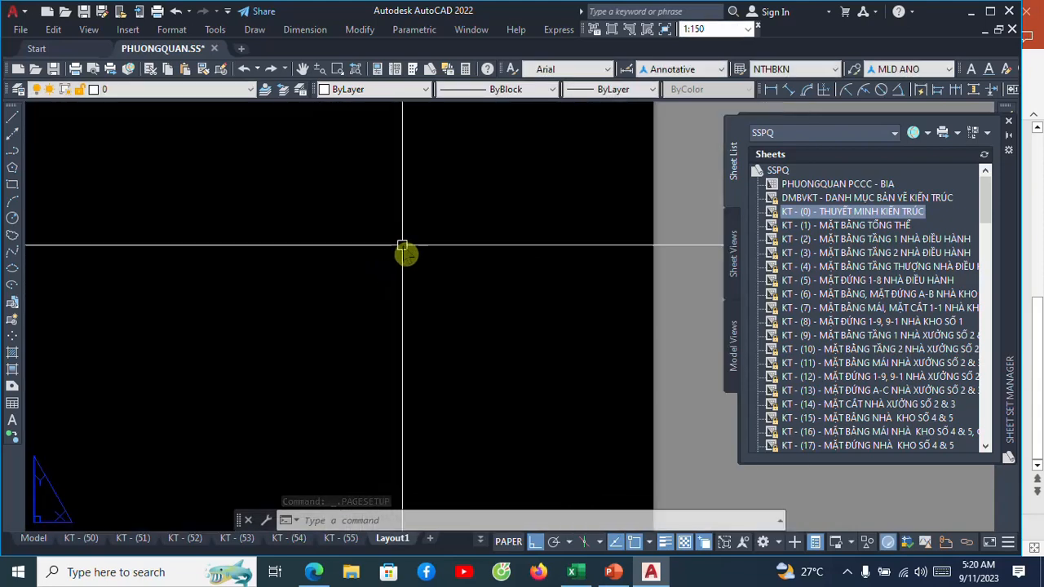
scroll(401, 246, "down", 5)
scroll(401, 245, "up", 3)
middle_click_drag(400, 253, 398, 261)
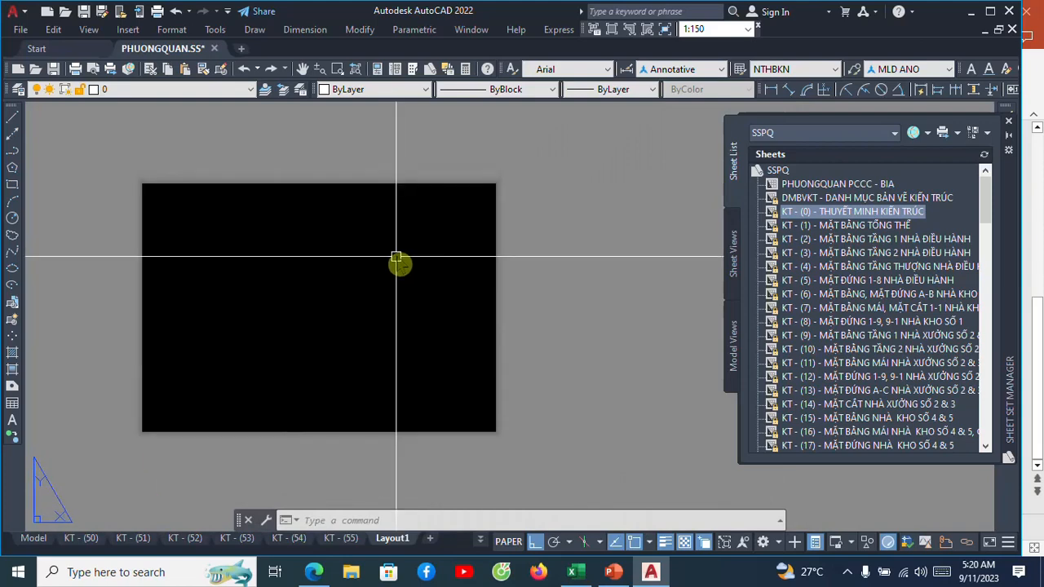
scroll(376, 258, "up", 2)
scroll(375, 186, "down", 2)
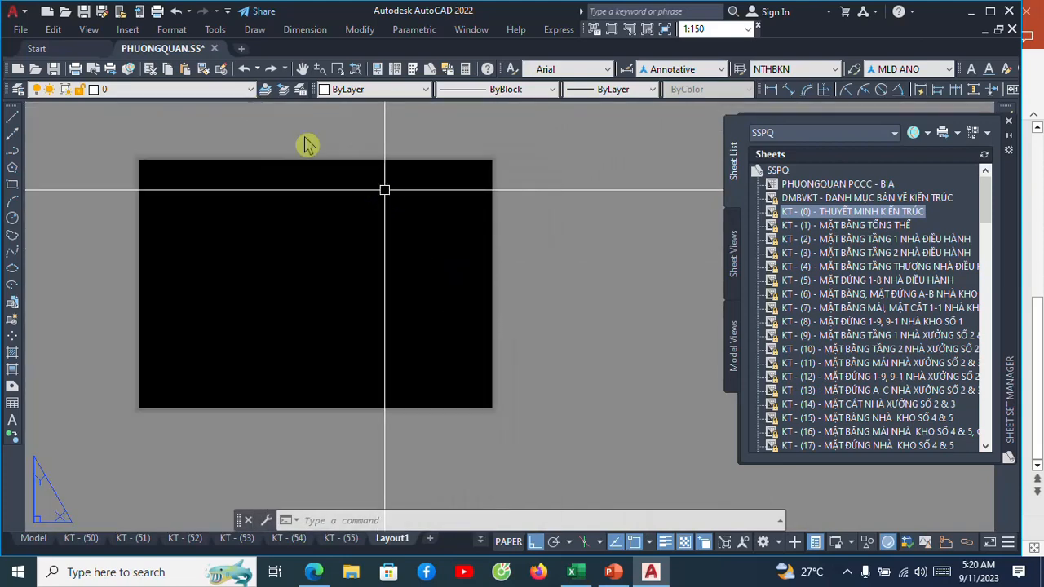
Attach the external reference XREF KHUNG BAN VE to Layout1 at insertion point 0,0,0 with scale 1, rotation 0 and a relative path.
left_click(128, 29)
left_click(140, 47)
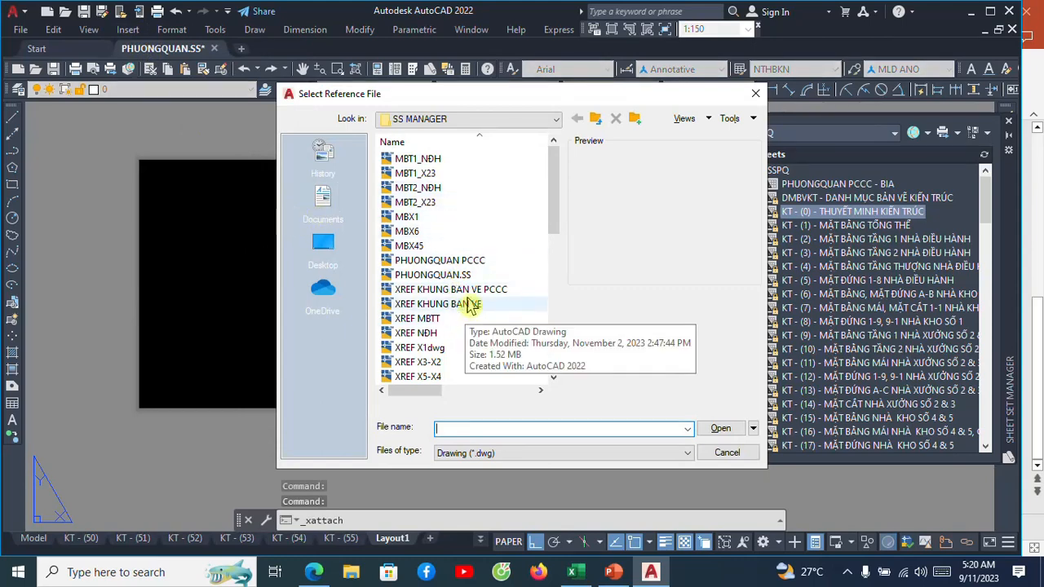
left_click(712, 433)
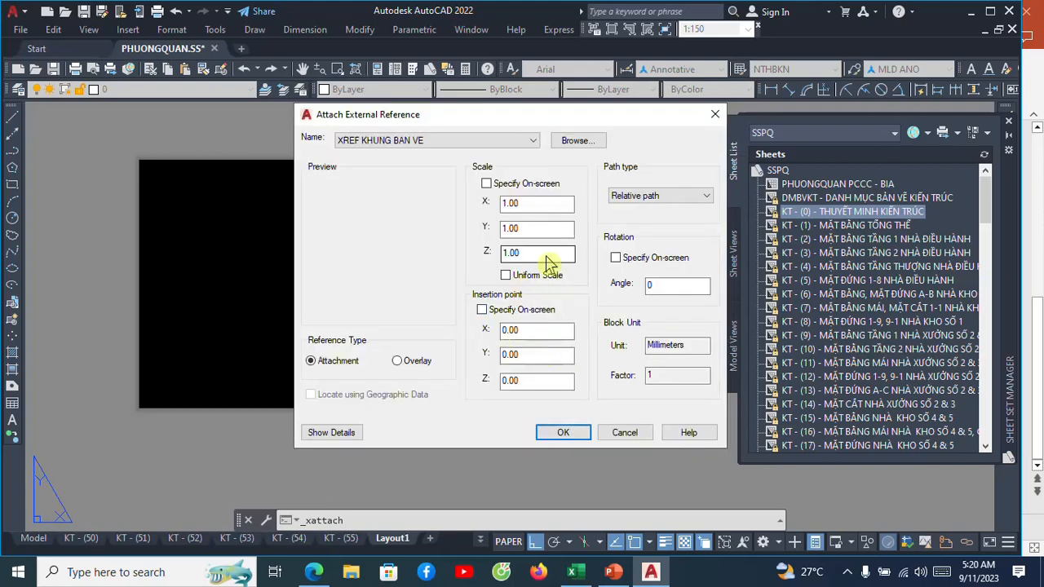
left_click(561, 433)
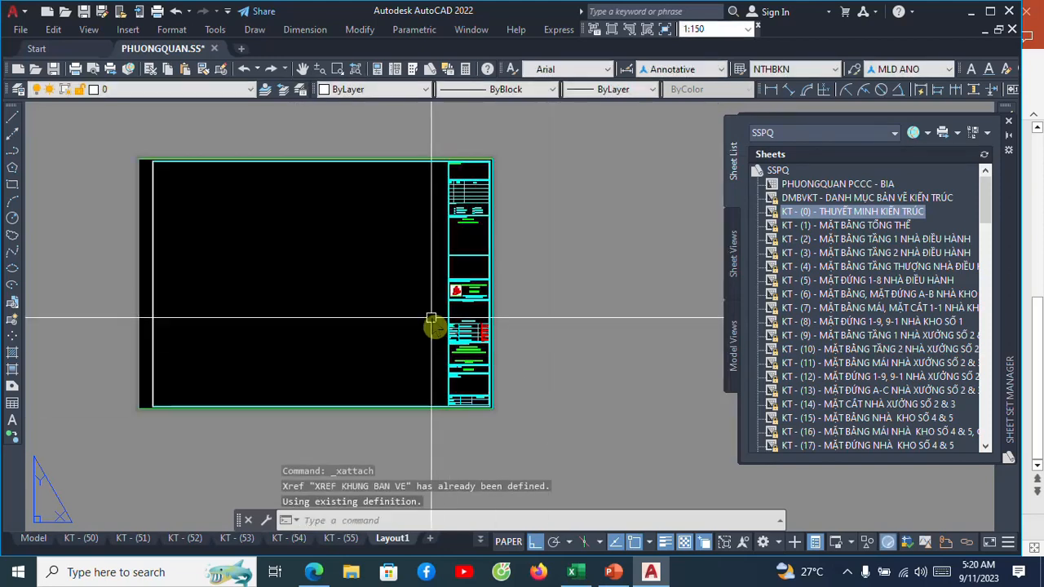
Examine how the attached frame fits the sheet and read the title block's designer, signature and project fields.
scroll(459, 326, "up", 3)
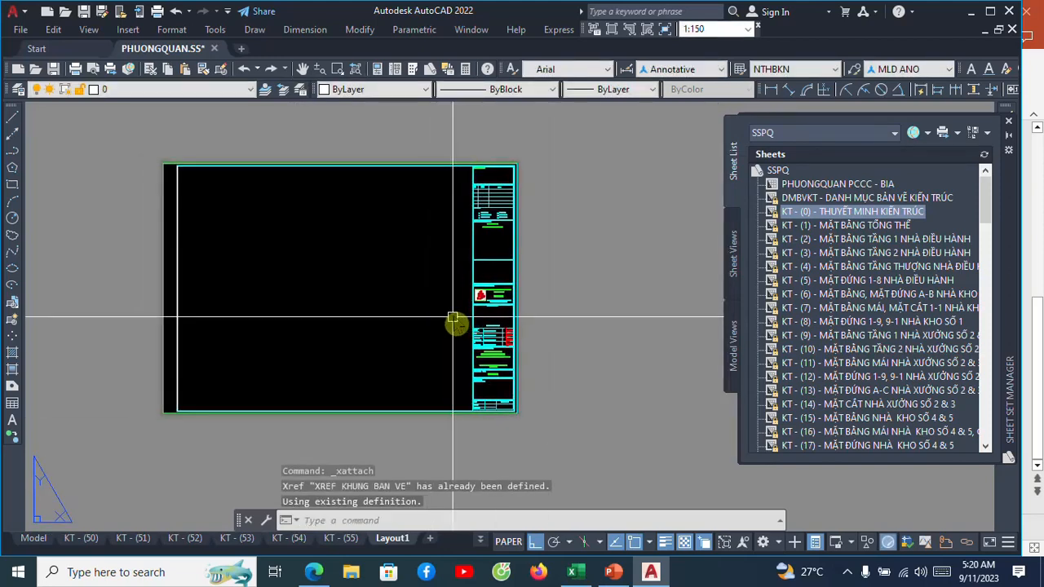
scroll(522, 284, "down", 2)
middle_click_drag(463, 292, 487, 289)
middle_click_drag(491, 252, 482, 310)
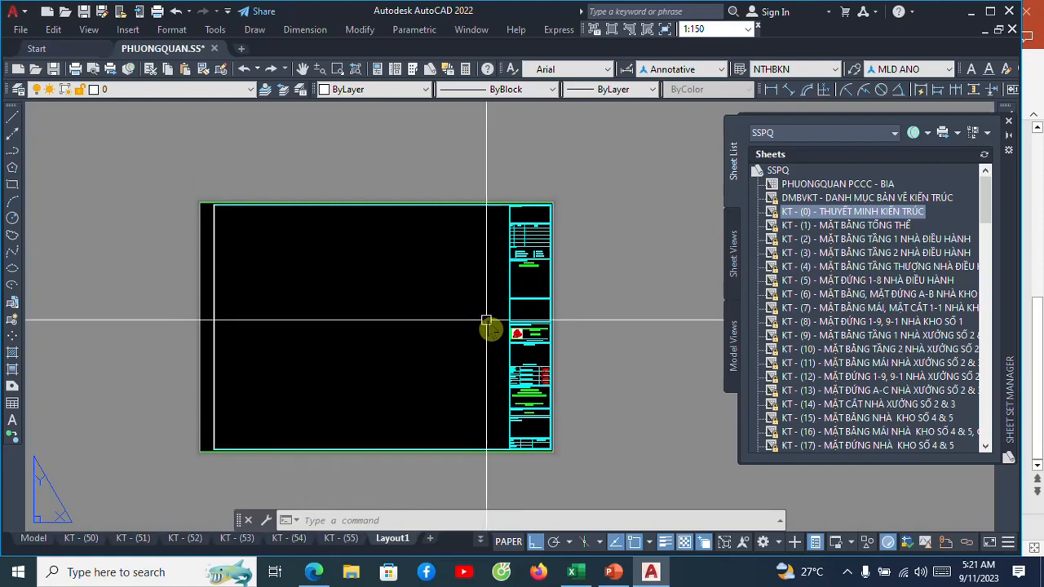
scroll(448, 380, "up", 2)
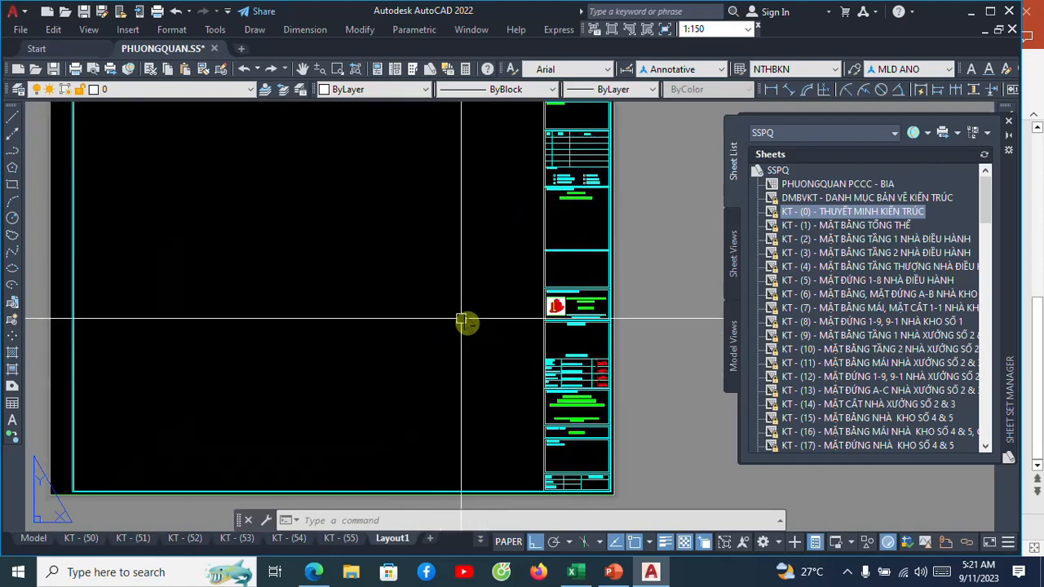
scroll(461, 321, "down", 2)
scroll(571, 371, "up", 3)
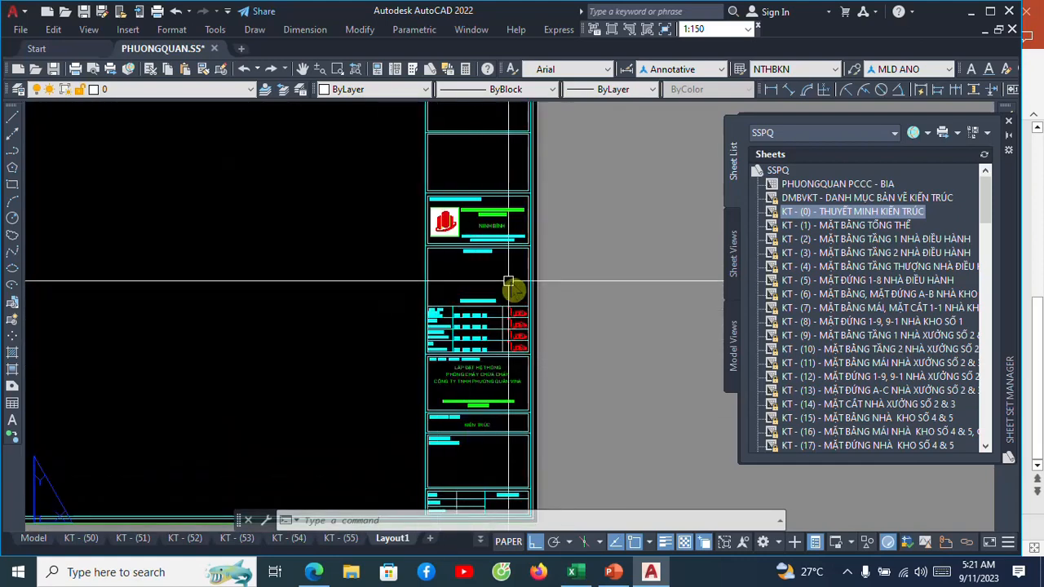
scroll(481, 287, "down", 3)
scroll(433, 261, "up", 3)
scroll(436, 303, "down", 3)
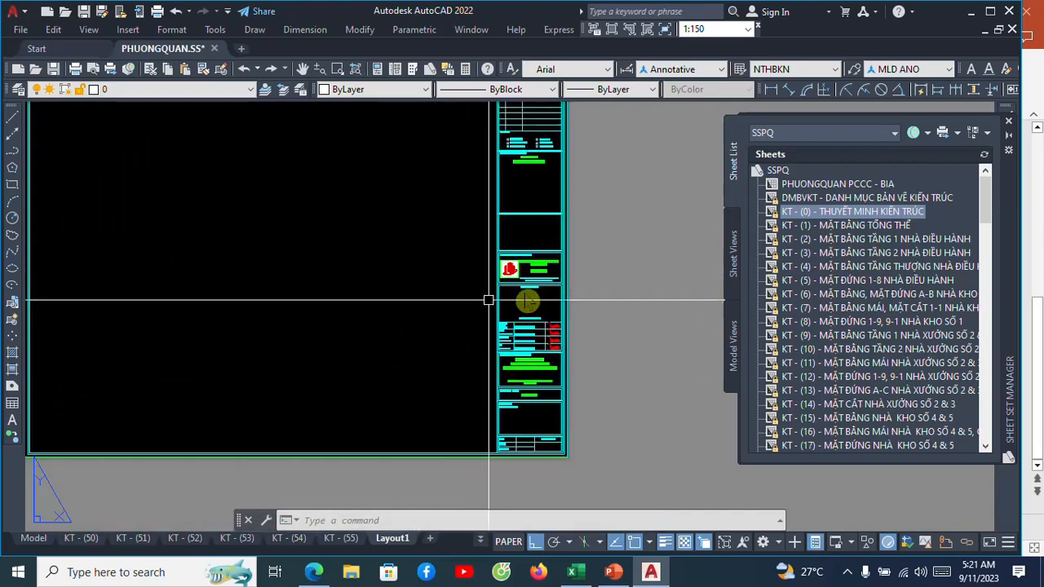
scroll(533, 294, "up", 3)
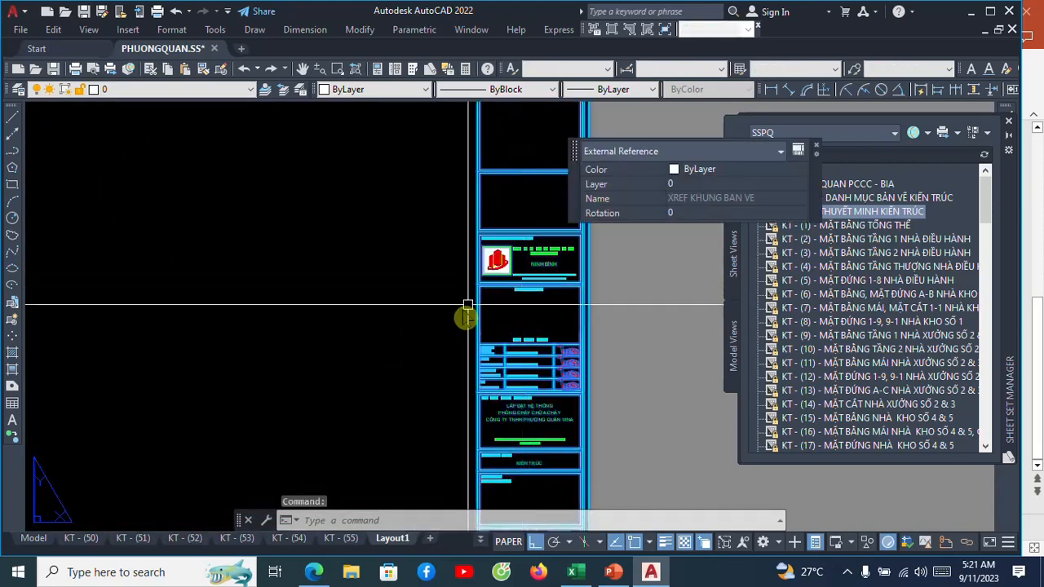
scroll(442, 326, "down", 3)
scroll(479, 317, "up", 3)
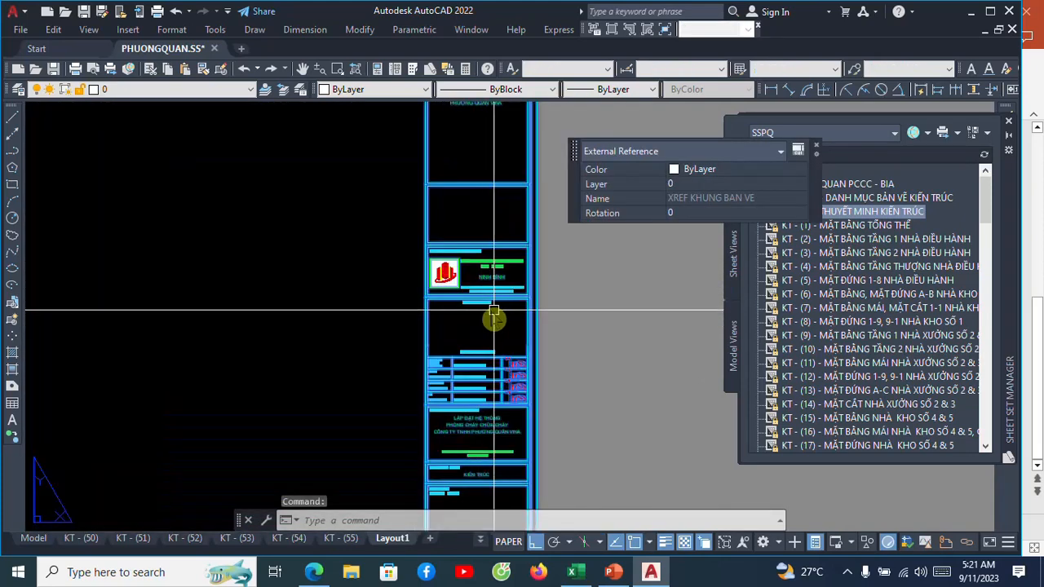
scroll(487, 311, "up", 3)
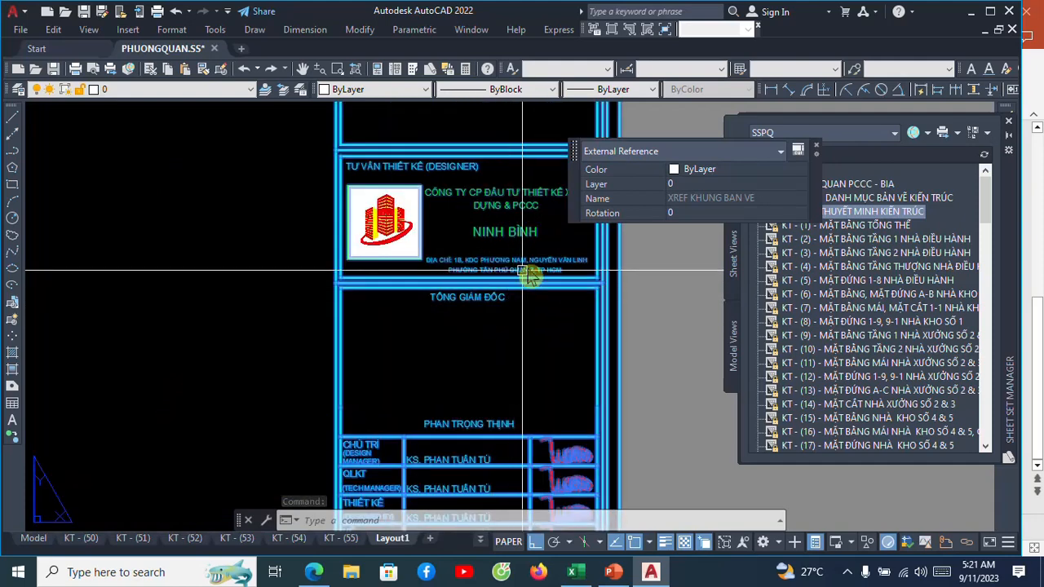
scroll(528, 277, "down", 3)
key("Escape")
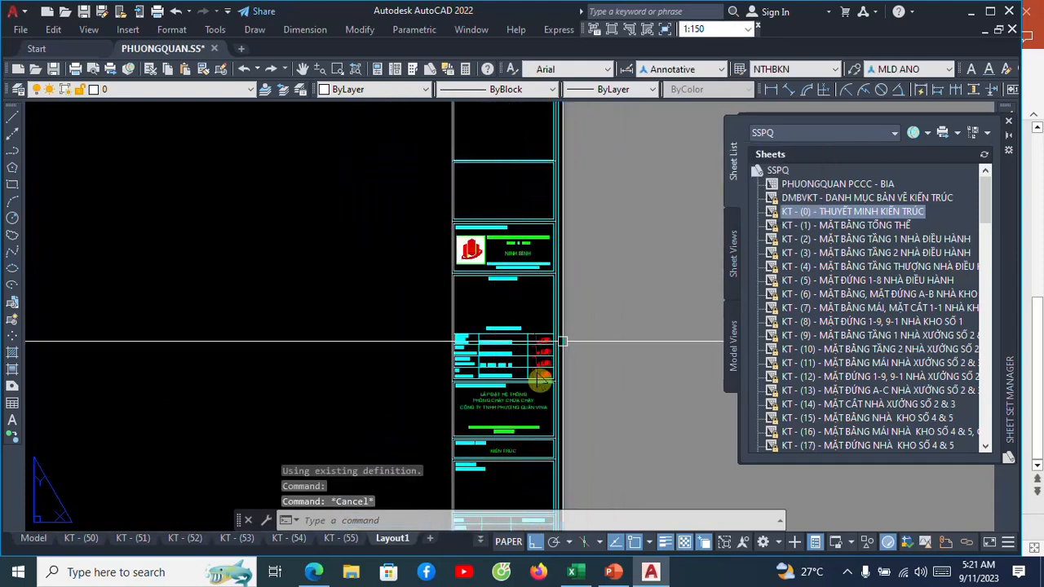
scroll(528, 418, "up", 6)
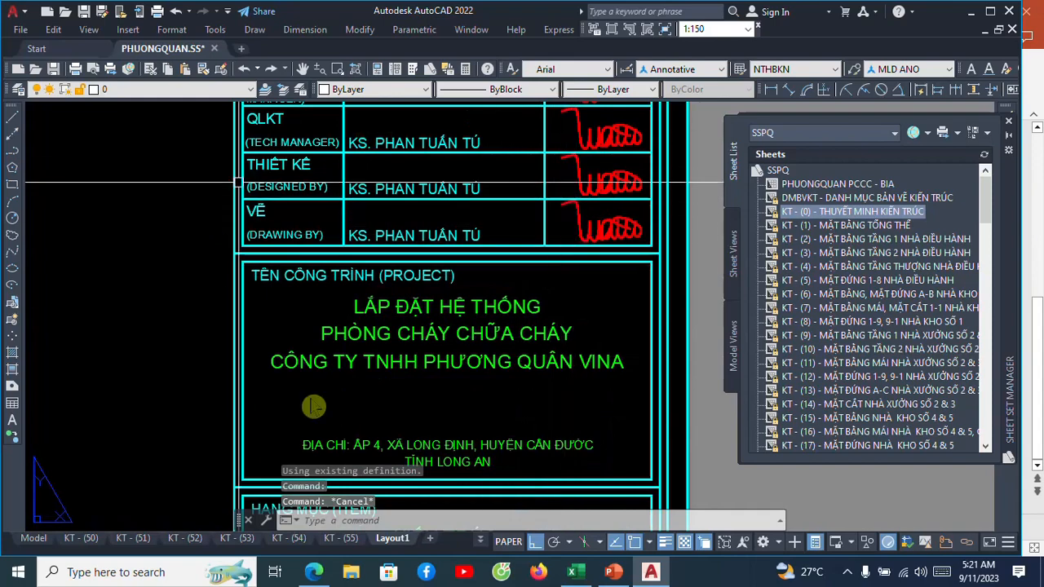
scroll(432, 347, "down", 8)
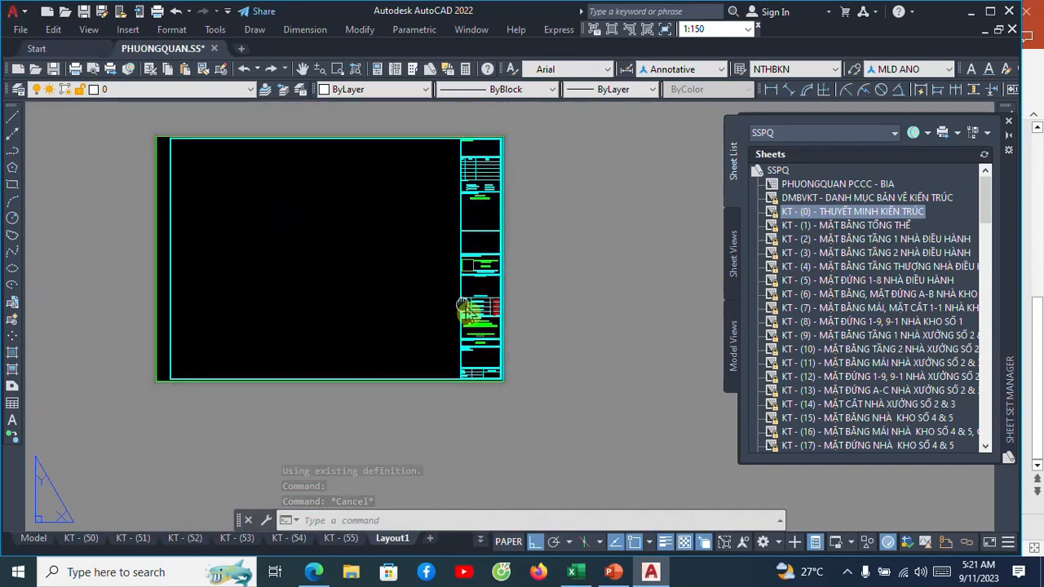
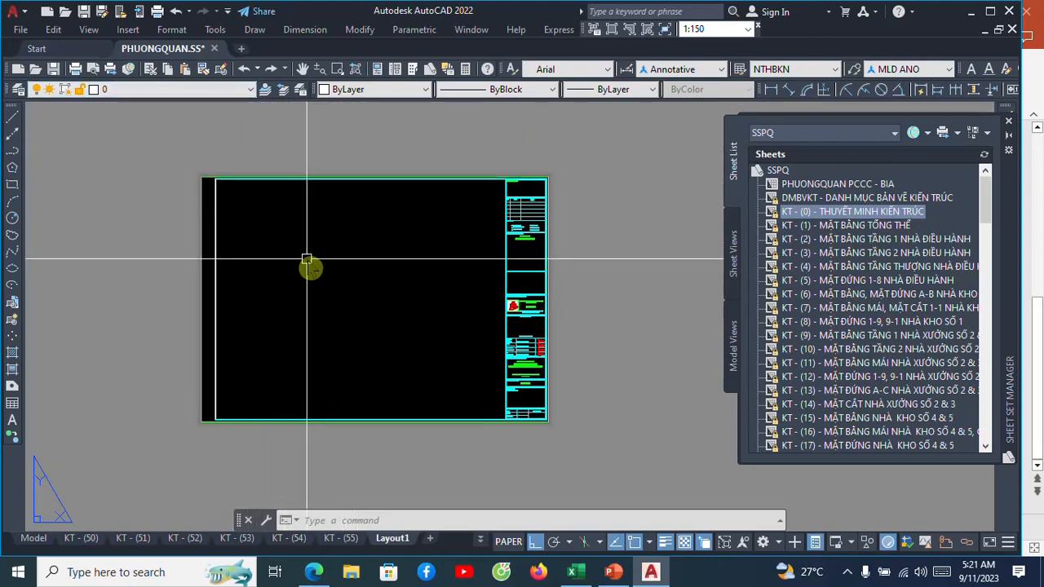
Make the @ LAYOUT layer the current layer.
type("1a")
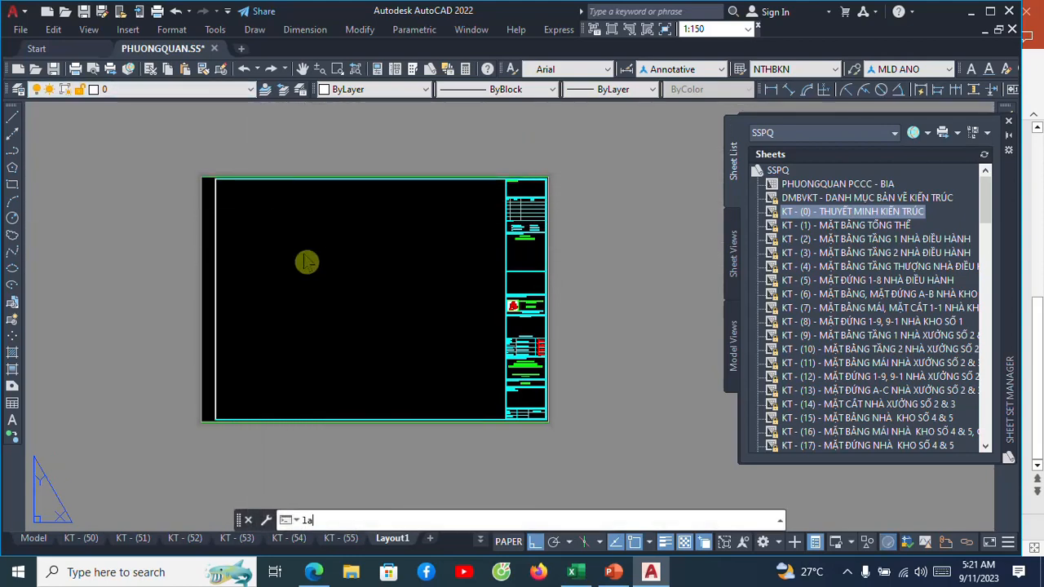
key("Return")
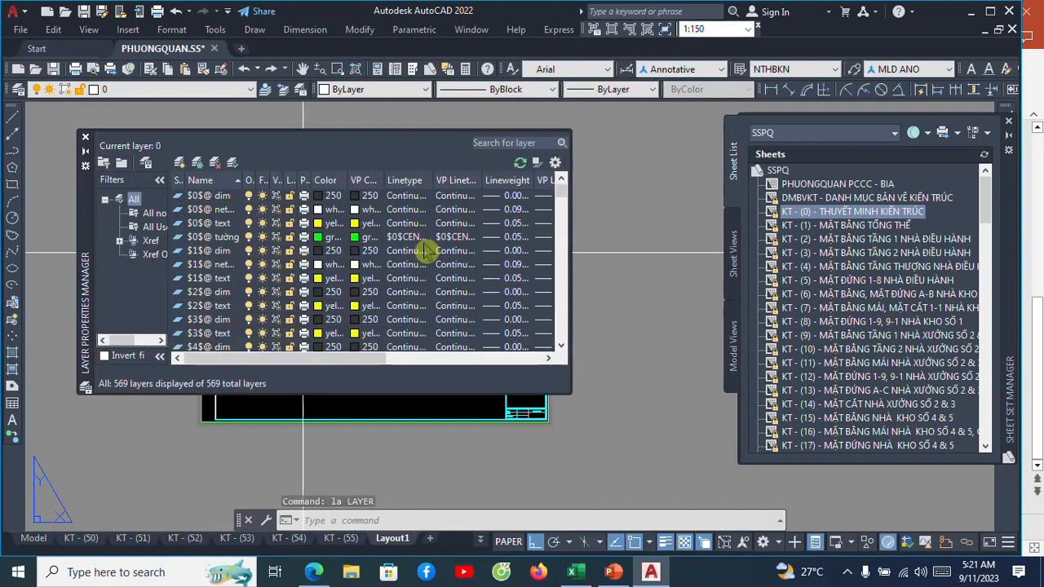
scroll(381, 273, "down", 3)
scroll(382, 276, "down", 10)
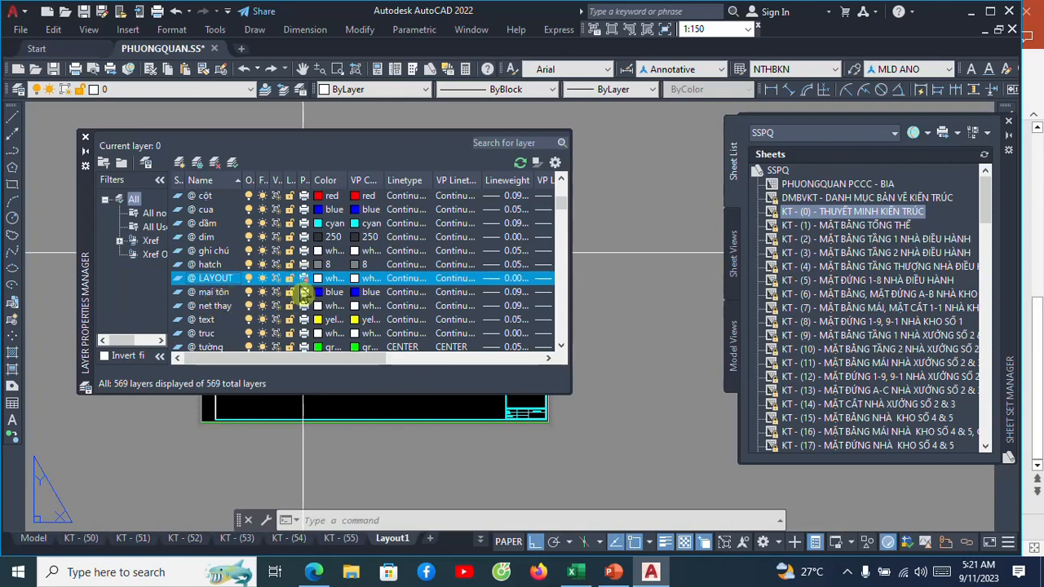
double_click(182, 281)
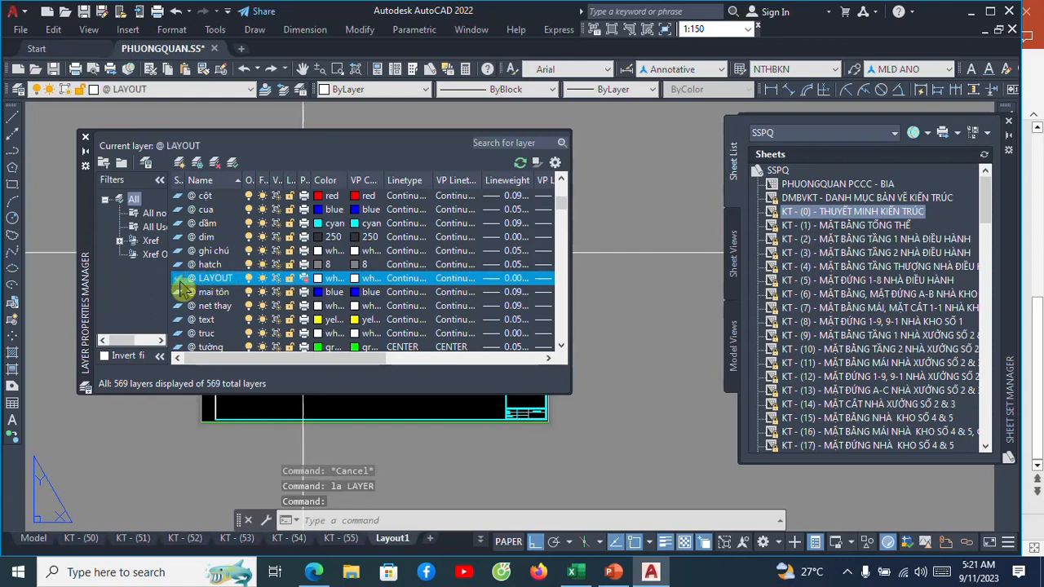
left_click(85, 137)
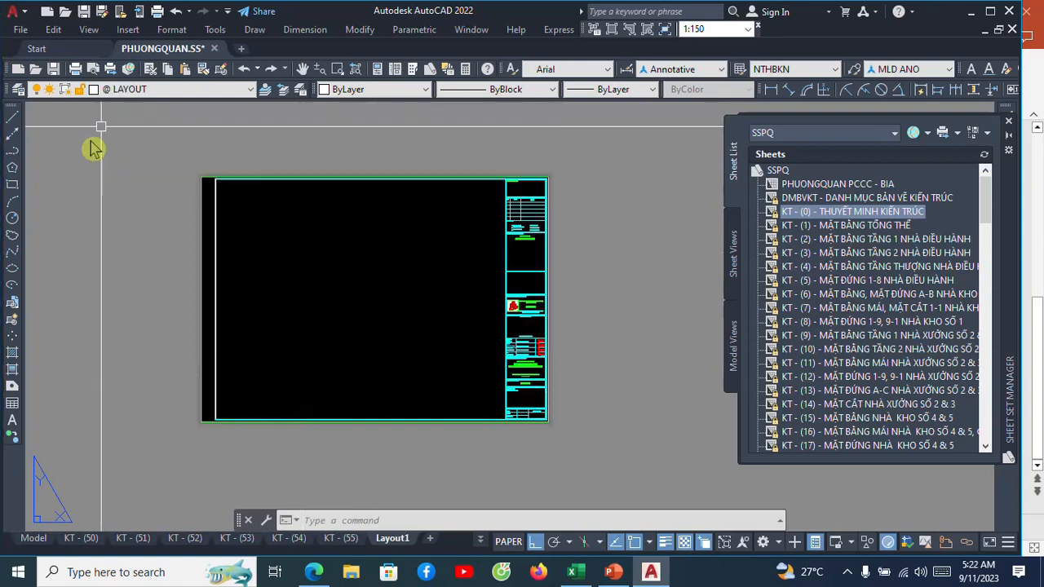
Draw a rectangle just inside the frame's empty drawing area on Layout1, beside the title block.
scroll(281, 270, "up", 2)
scroll(390, 262, "down", 2)
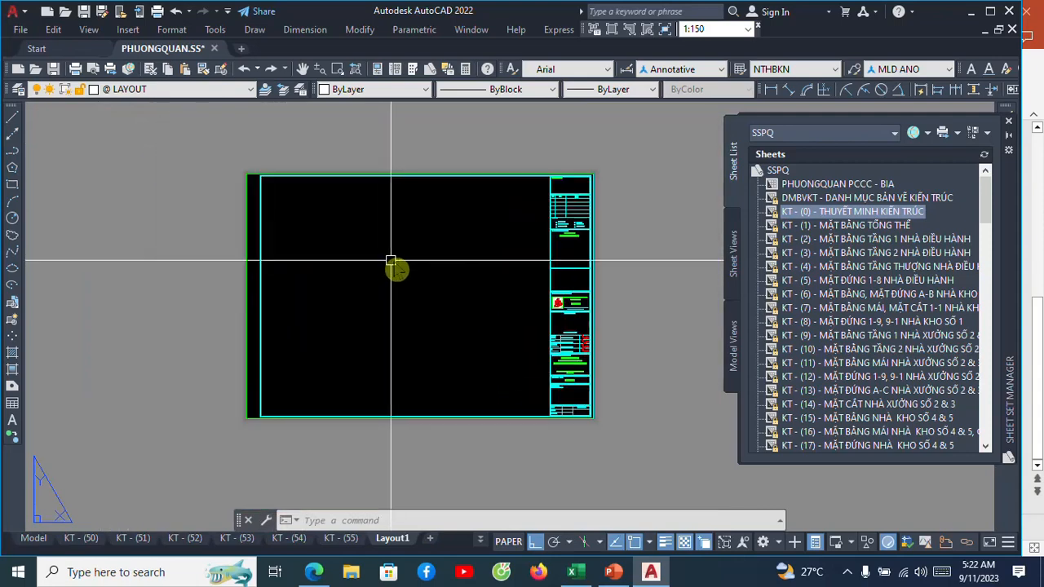
type("rec")
key("Return")
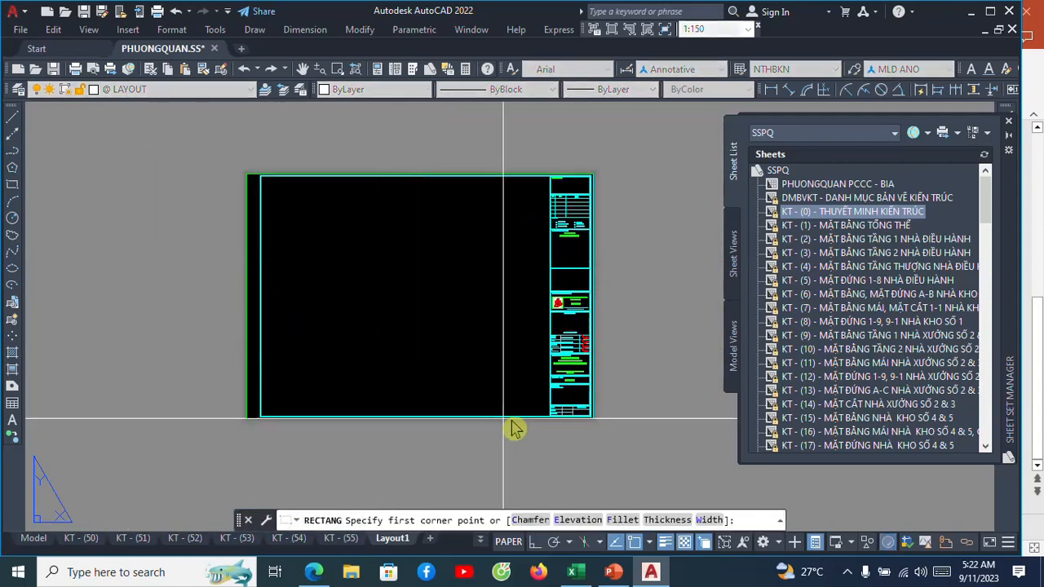
scroll(545, 420, "up", 2)
scroll(555, 419, "up", 4)
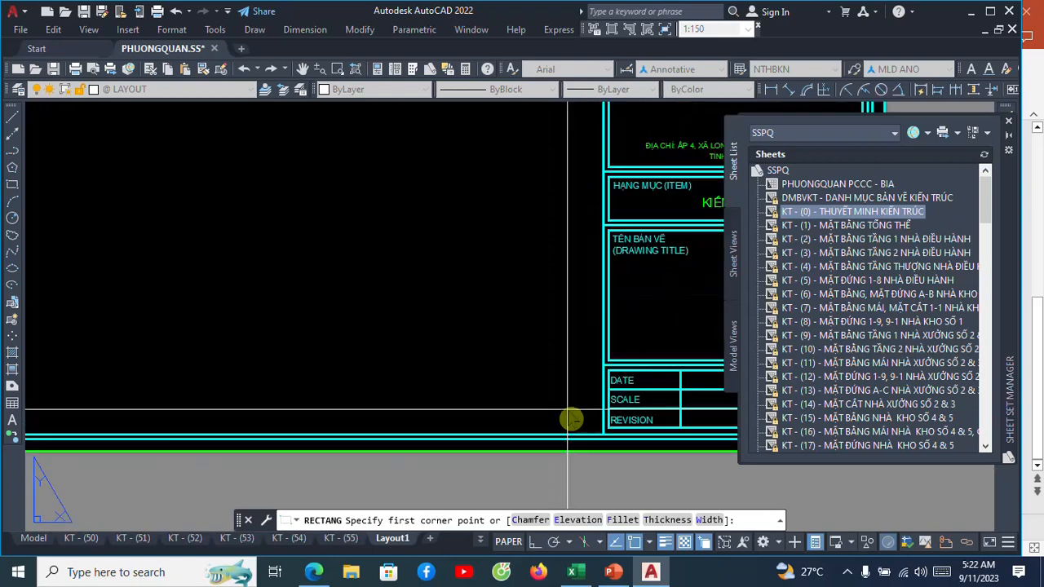
left_click(577, 419)
scroll(579, 415, "down", 5)
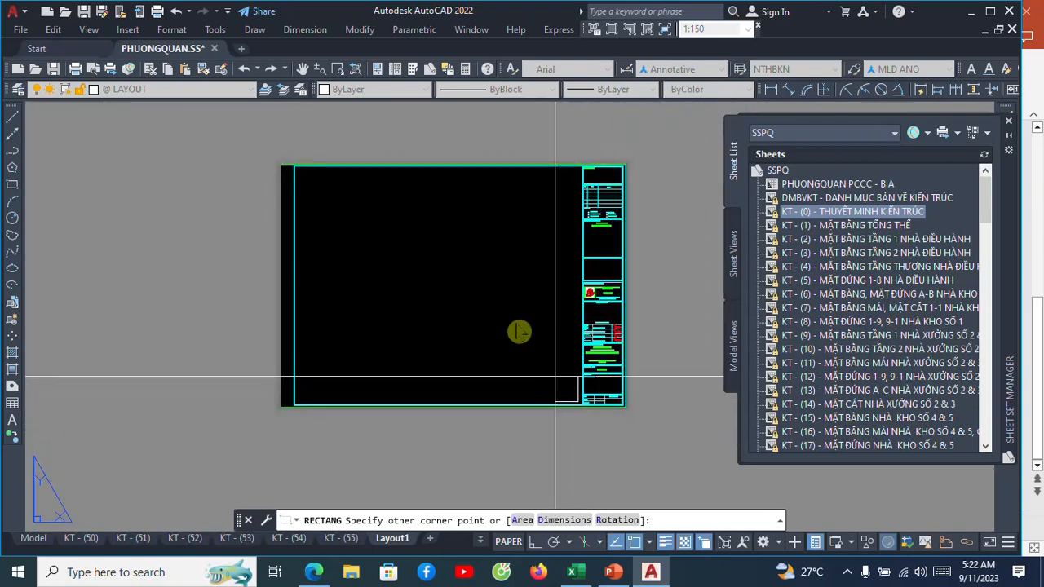
scroll(321, 174, "up", 4)
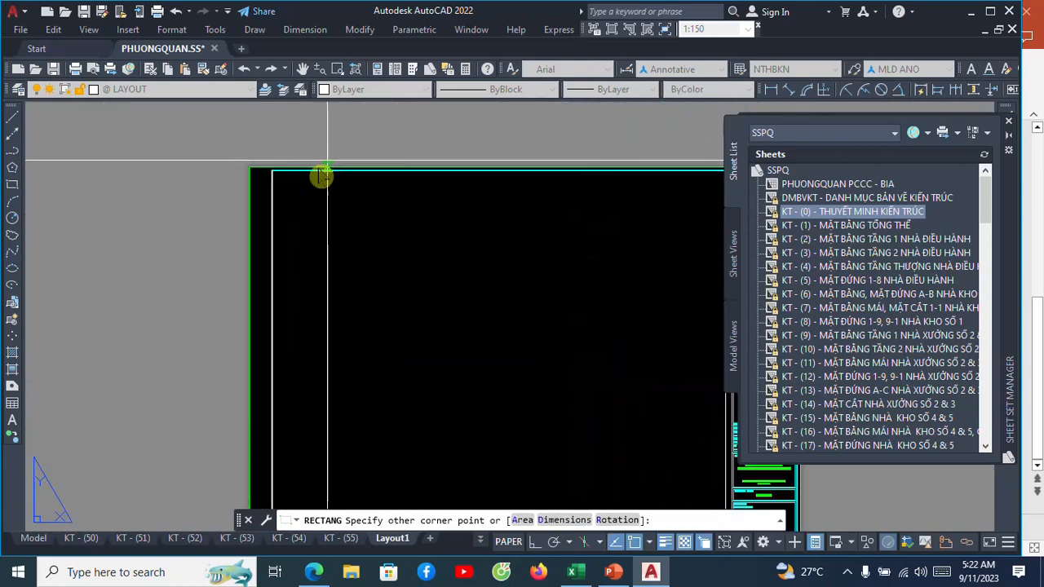
left_click(284, 180)
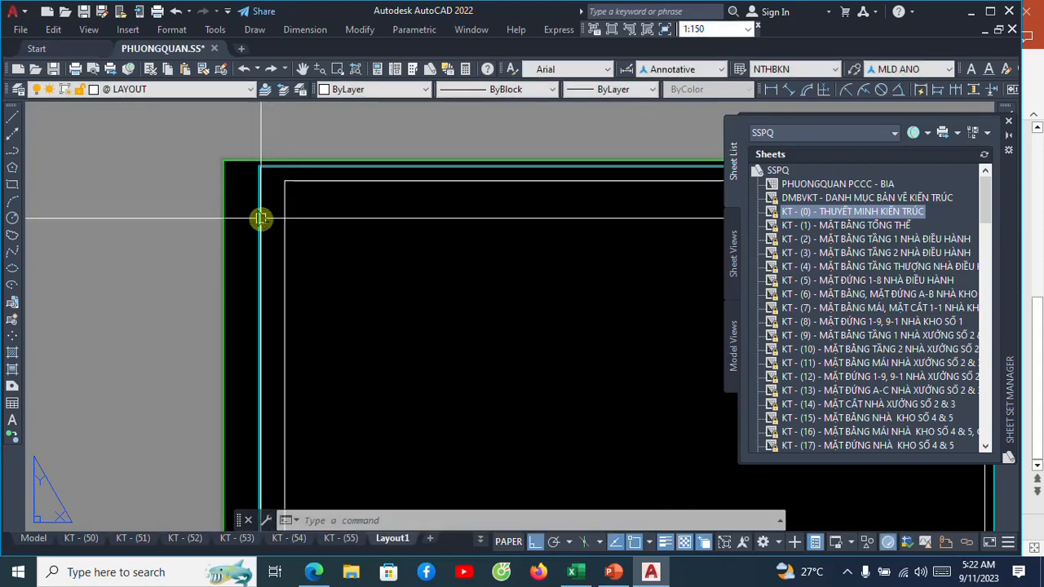
scroll(285, 209, "down", 3)
scroll(403, 298, "down", 4)
scroll(407, 294, "up", 6)
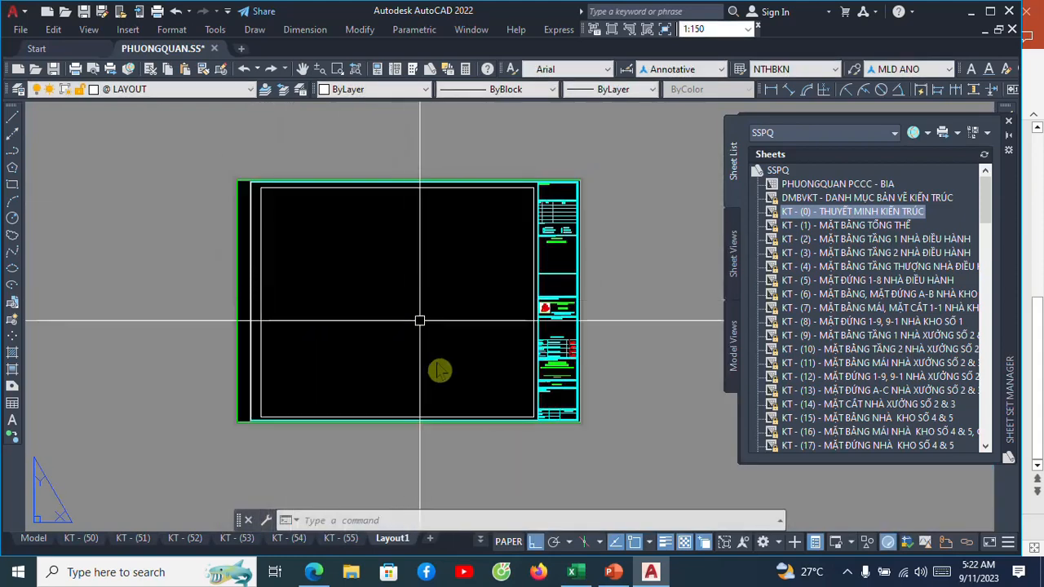
scroll(444, 346, "down", 3)
scroll(433, 347, "up", 1)
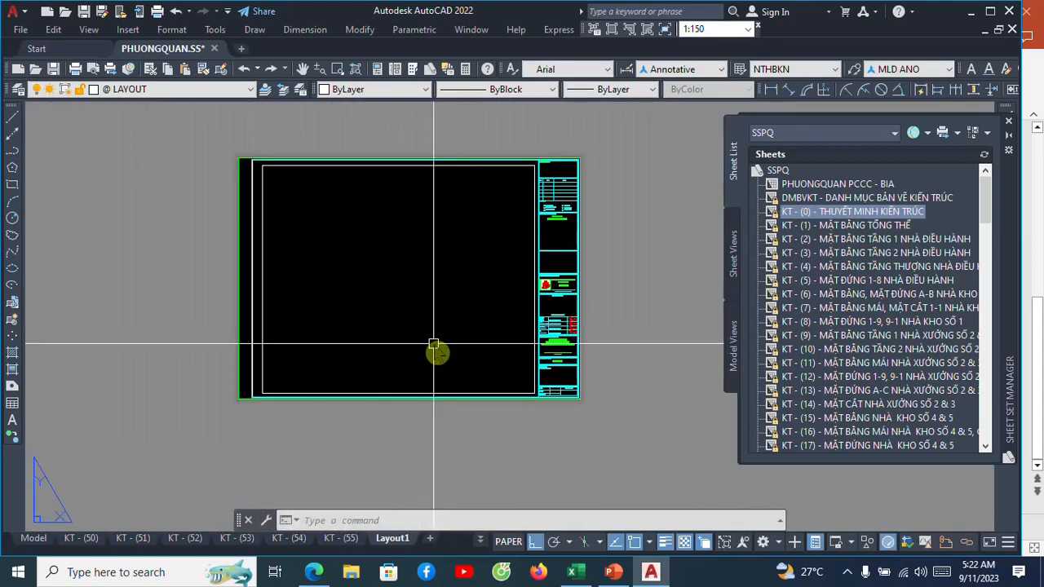
scroll(433, 346, "down", 2)
scroll(433, 341, "up", 4)
scroll(433, 341, "down", 3)
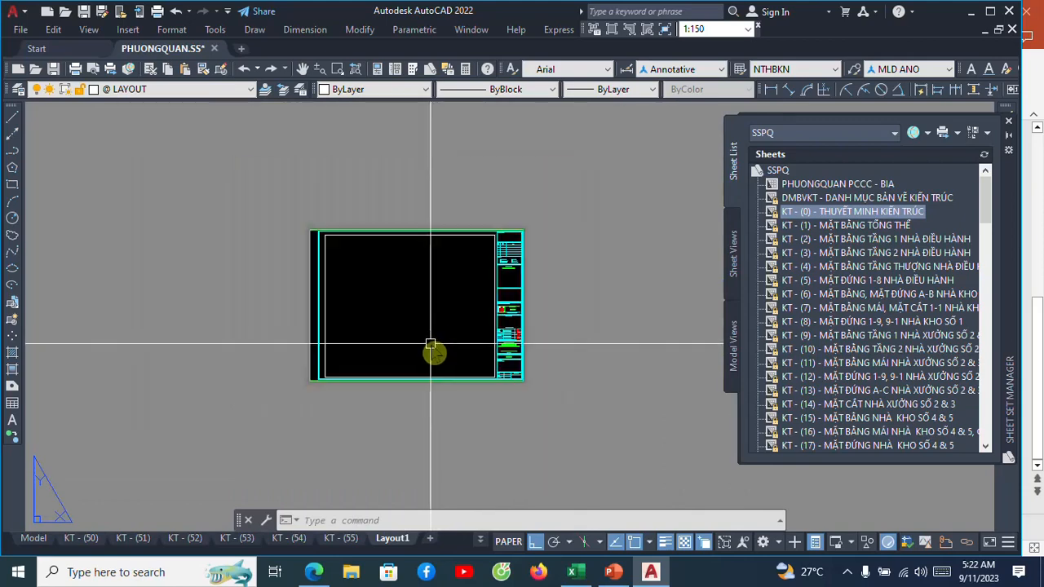
scroll(433, 298, "up", 3)
scroll(438, 283, "down", 2)
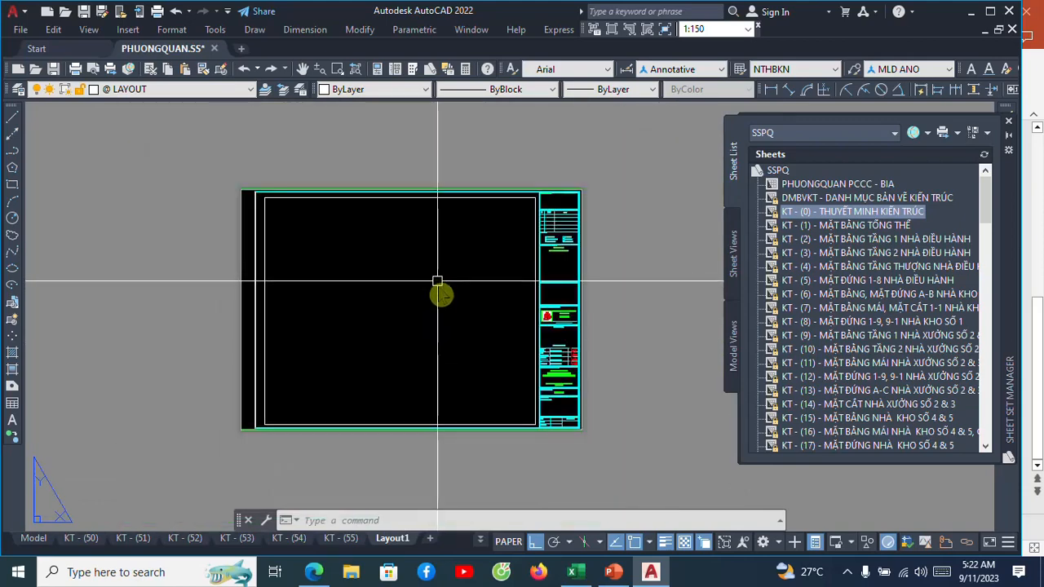
View all the drawings in model space and return to Layout1.
left_click(33, 538)
scroll(336, 297, "down", 6)
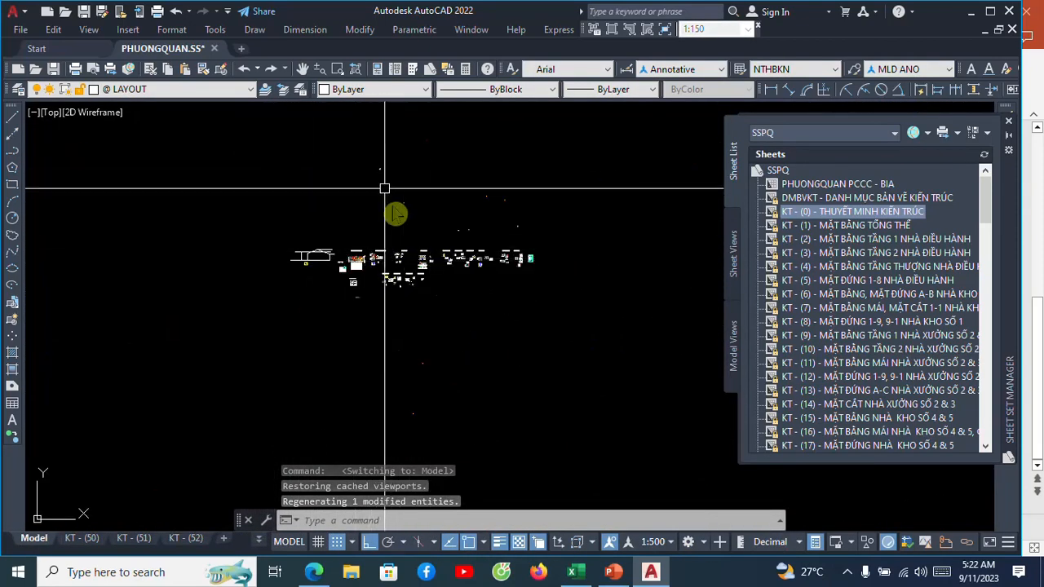
left_click(259, 540)
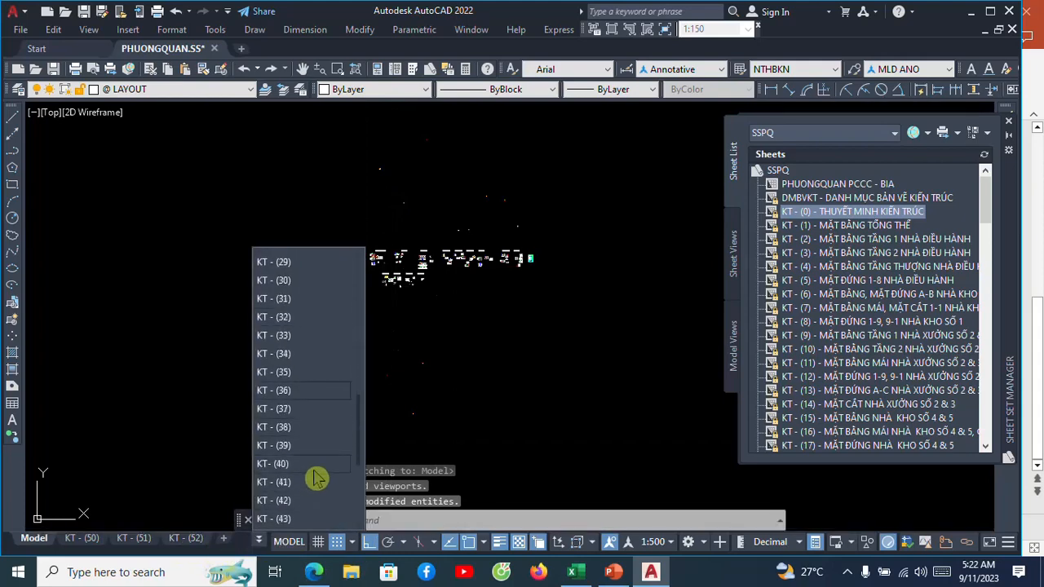
left_click(273, 519)
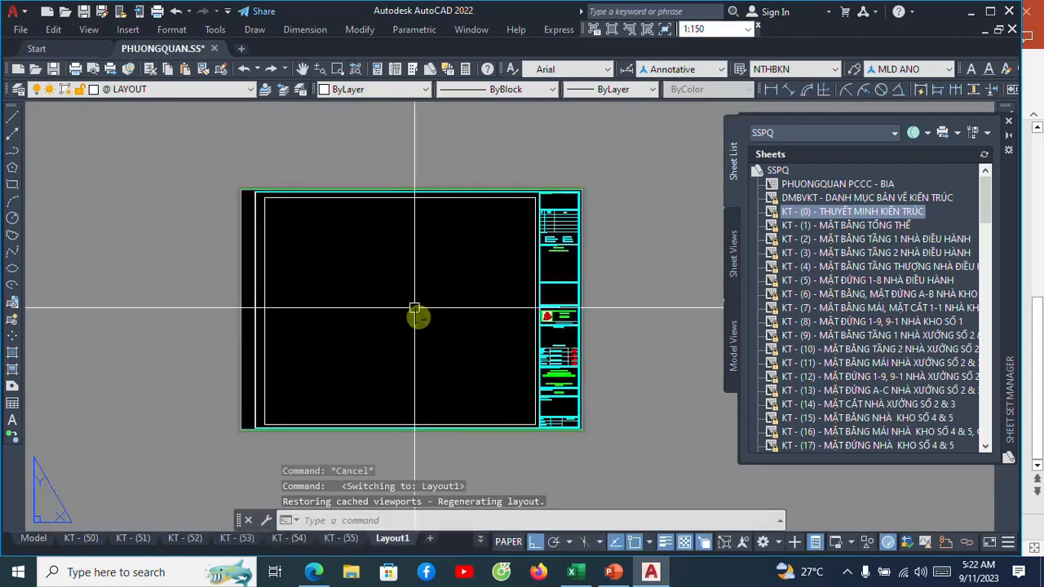
Try to activate model space inside the rectangle on Layout1.
left_click(404, 294)
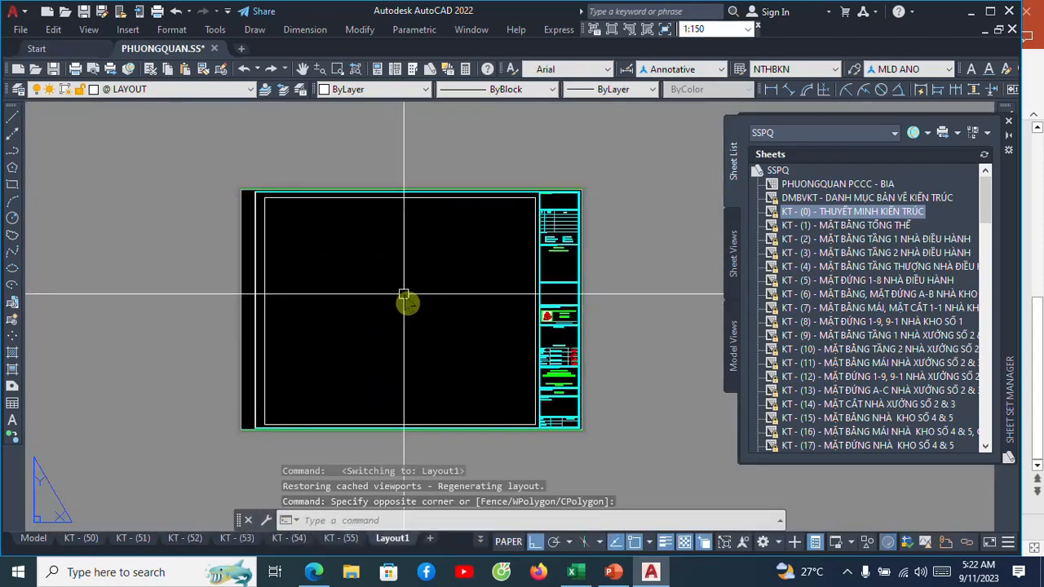
type("ms")
key("Return")
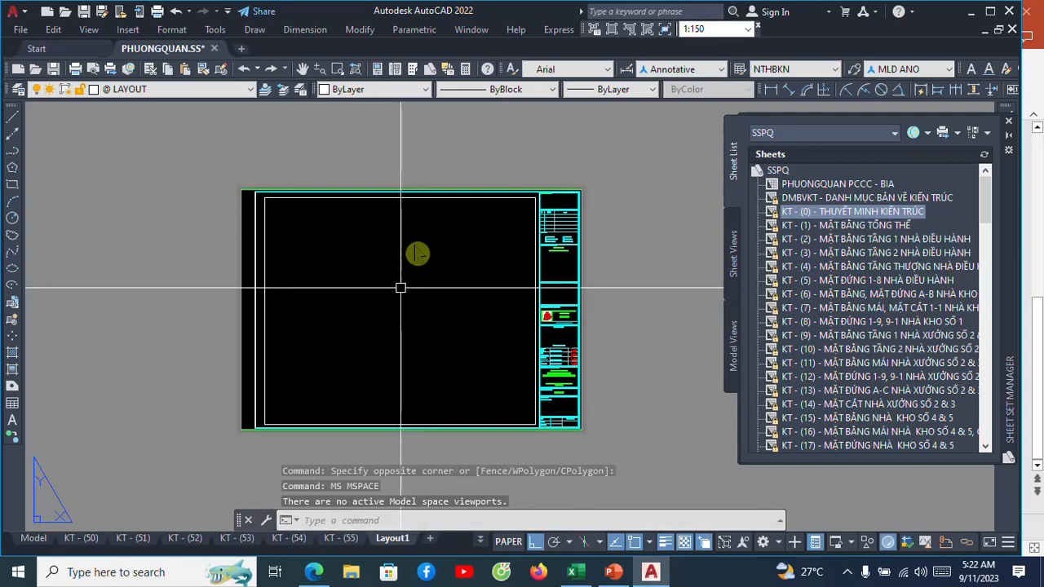
Erase the rectangle drawn inside the frame on Layout1.
left_click(419, 200)
key("Escape")
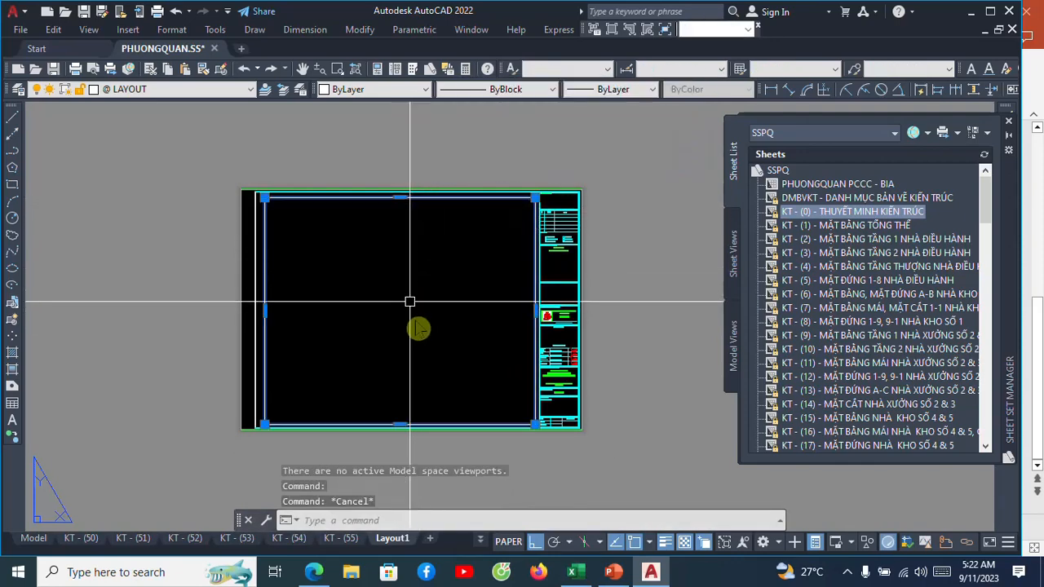
type("e")
key("Return")
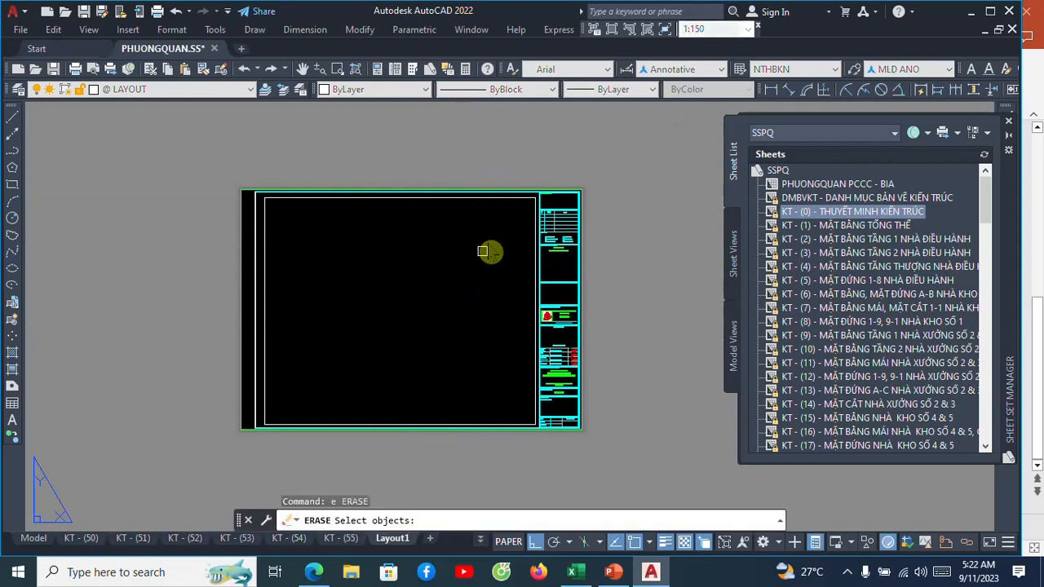
key("Return")
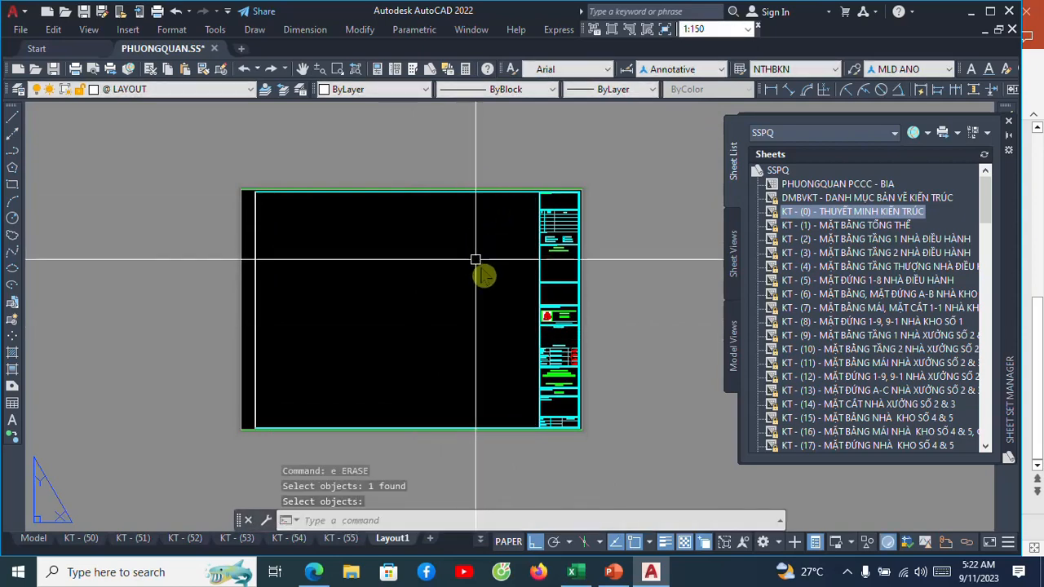
Create a rectangular viewport with MVIEW just inside the frame's drawing area, leaving the title block clear.
middle_click_drag(466, 284, 473, 275)
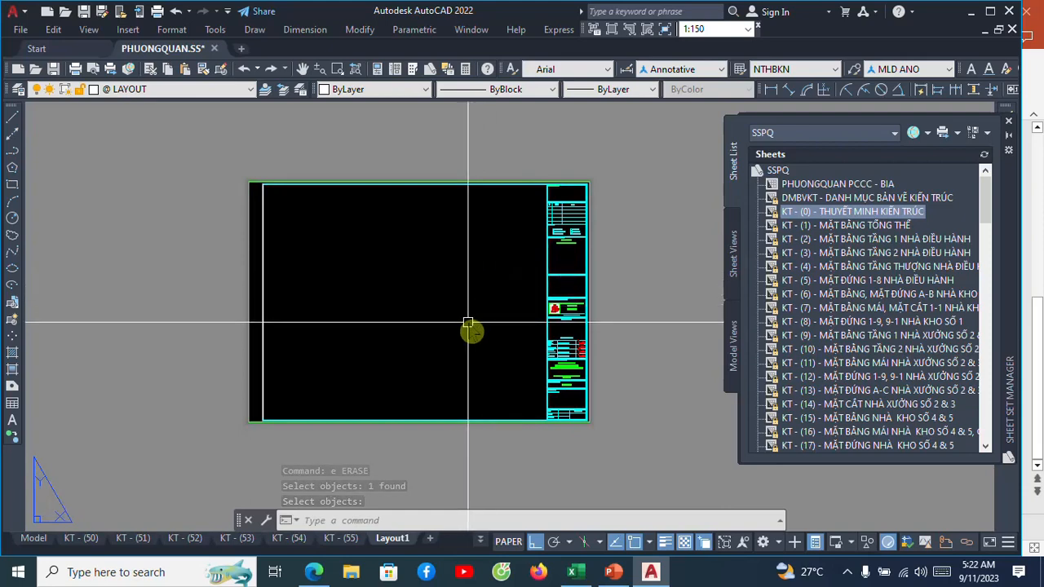
type("mv")
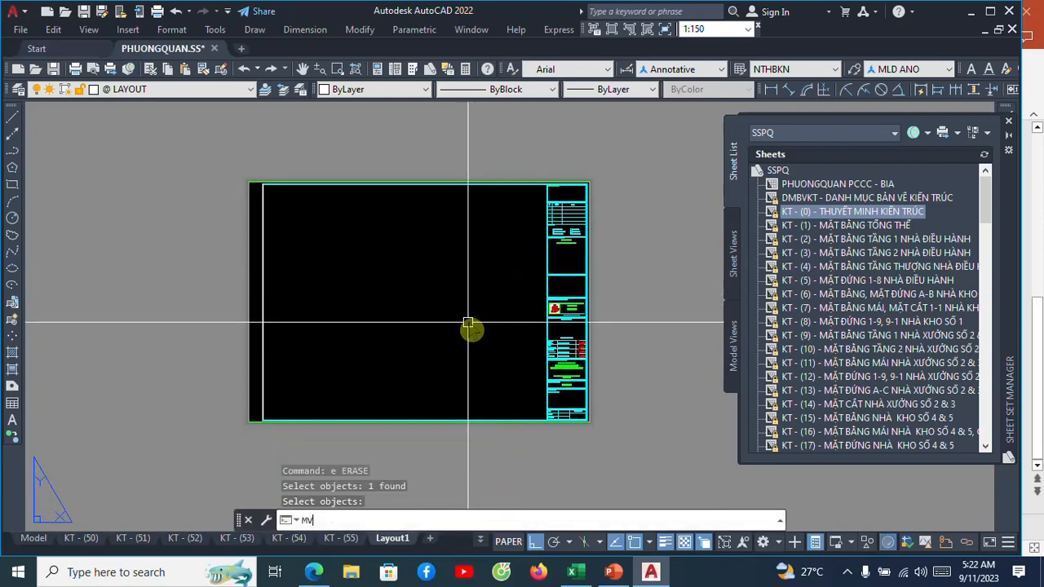
key("Return")
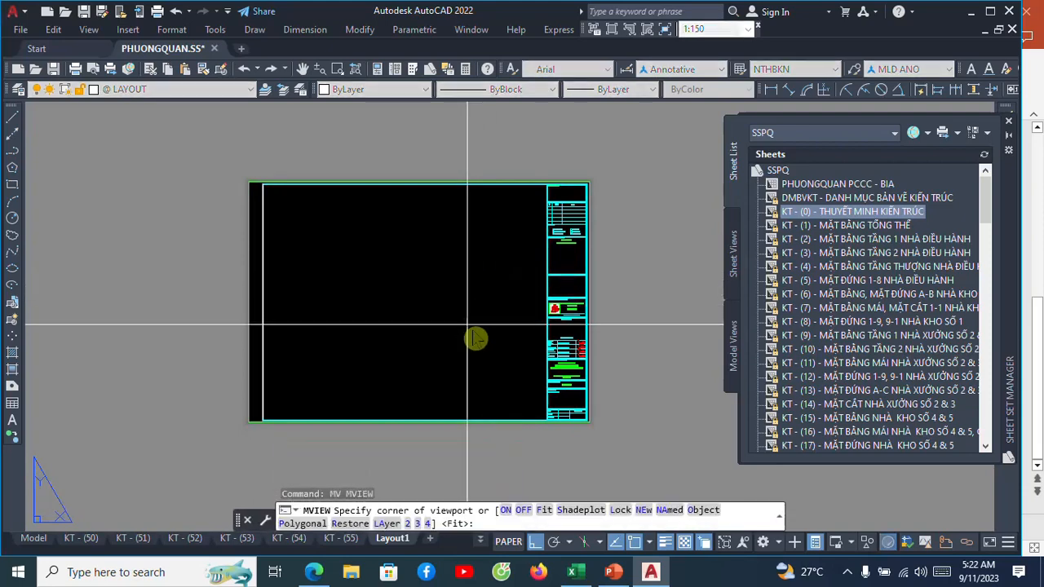
scroll(534, 420, "up", 4)
left_click(554, 420)
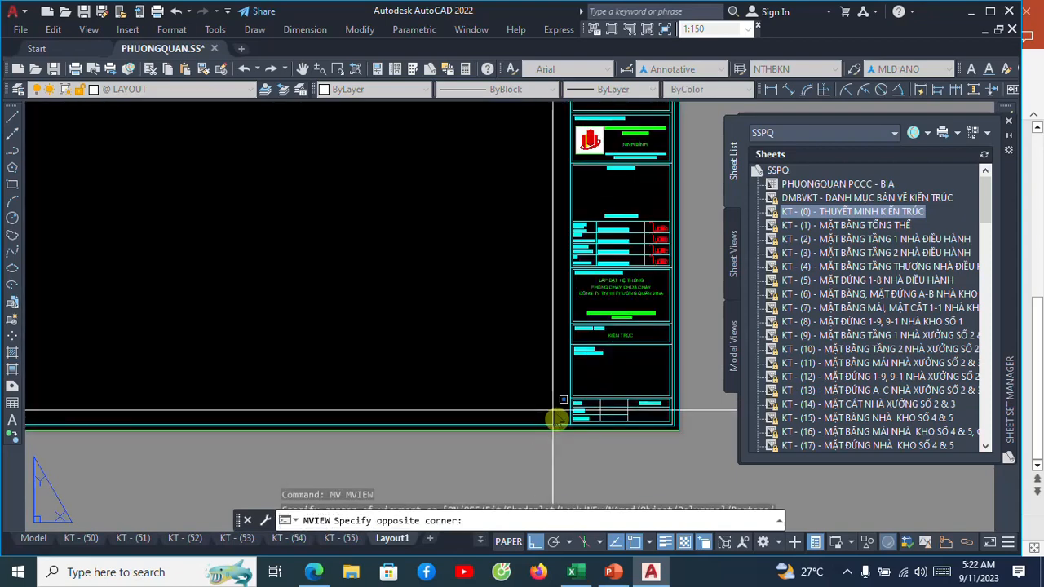
scroll(551, 405, "down", 4)
scroll(299, 178, "up", 2)
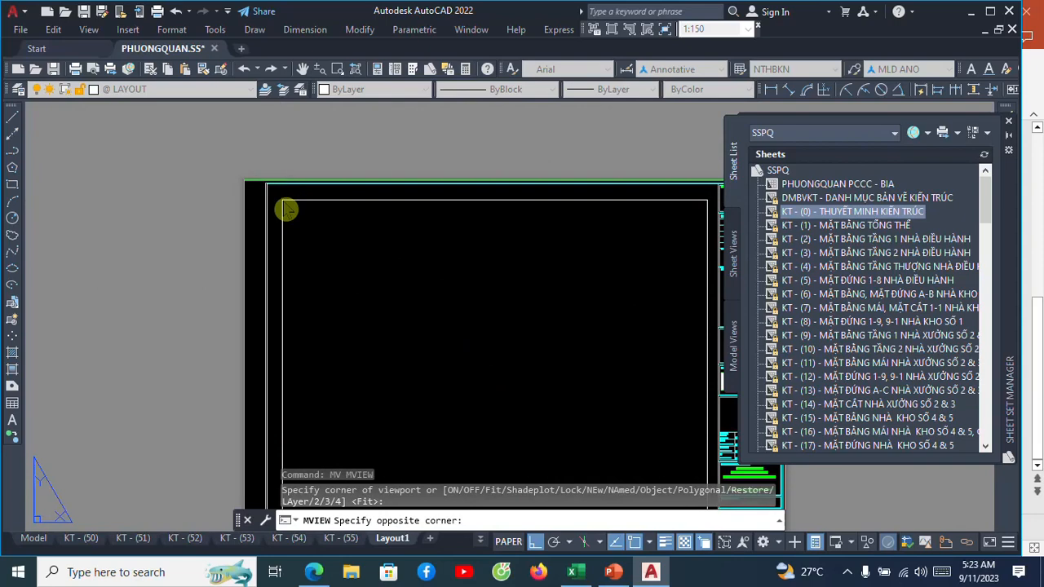
left_click(284, 202)
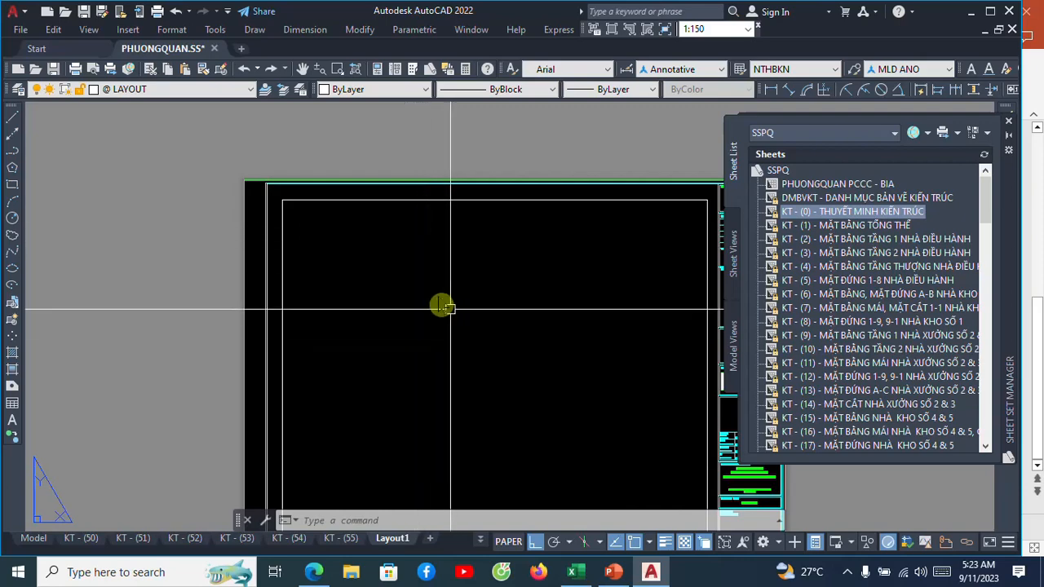
Check the new viewport's position in the frame and its layer and scale properties.
scroll(443, 302, "down", 10)
scroll(481, 326, "up", 5)
scroll(494, 356, "up", 5)
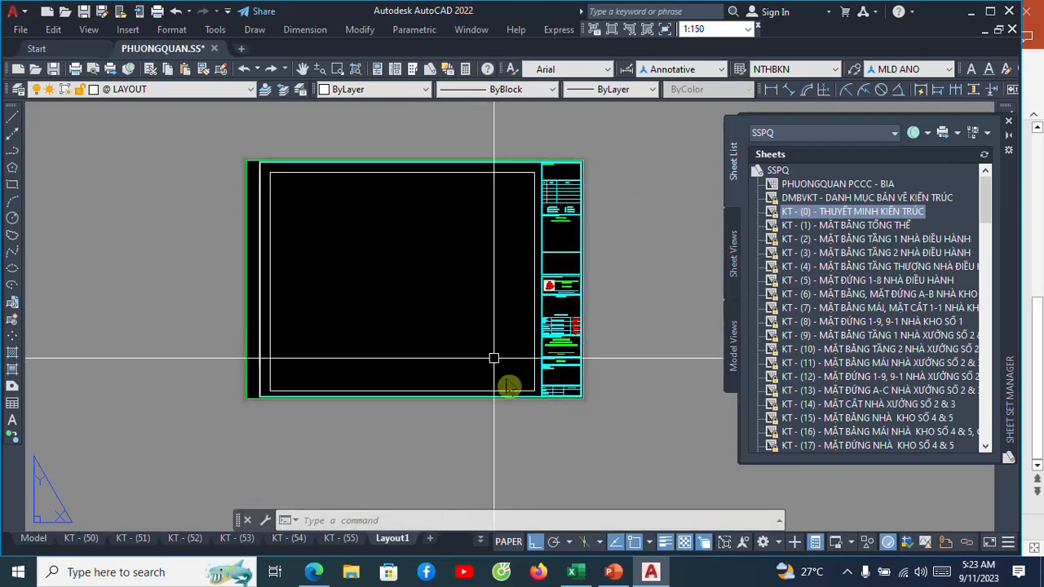
left_click(558, 365)
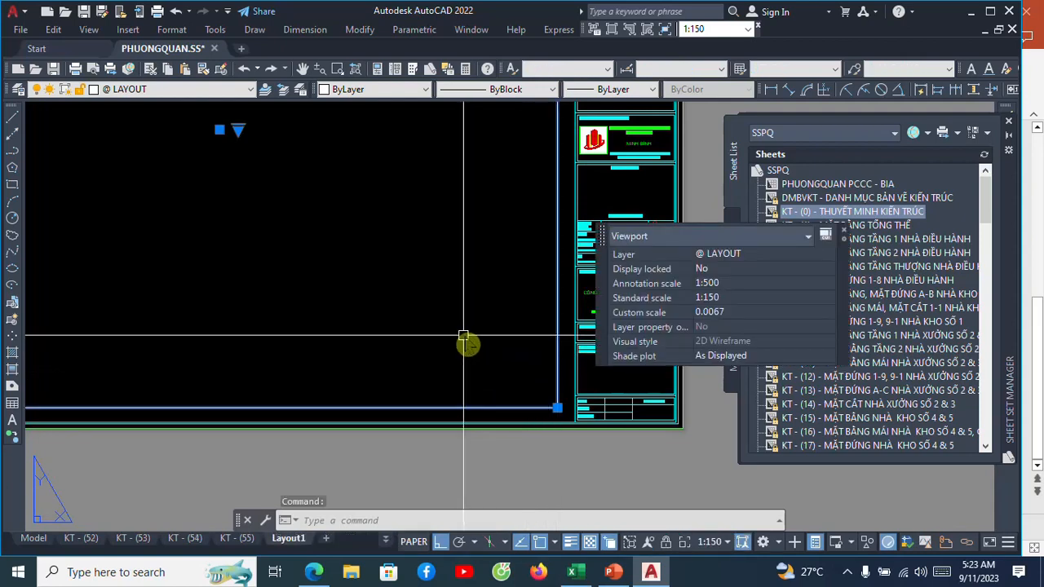
key("Escape")
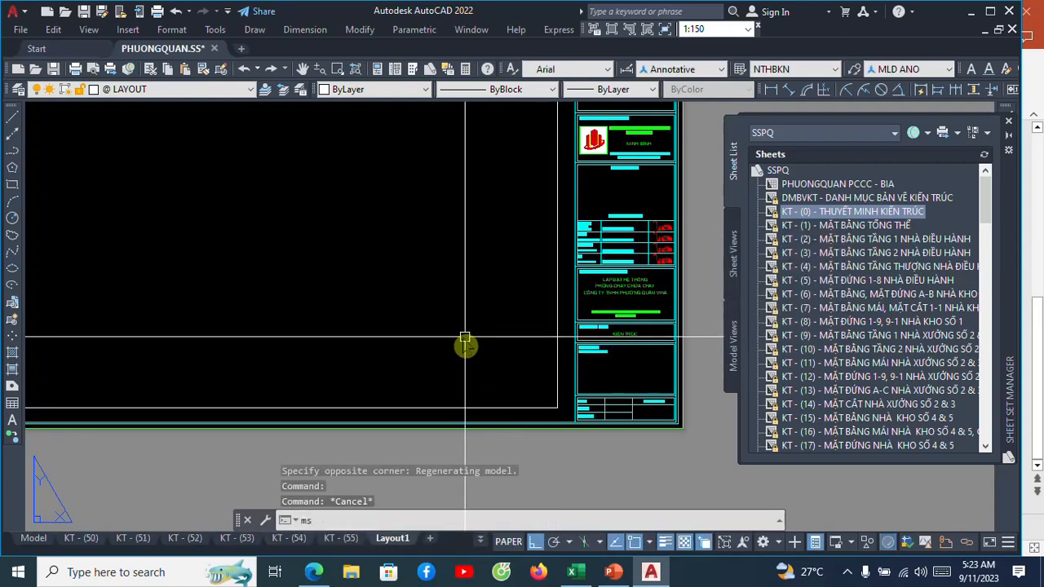
Activate model space in the Layout1 viewport and bring the warehouse front elevation with the CỬA CHÍNH door into view.
type("ms")
key("Return")
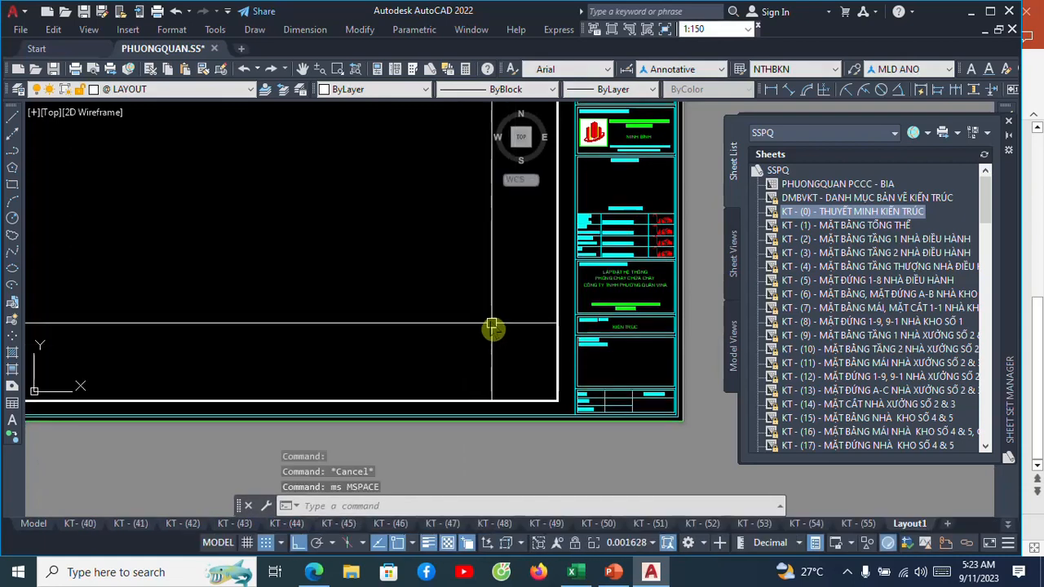
scroll(475, 309, "down", 12)
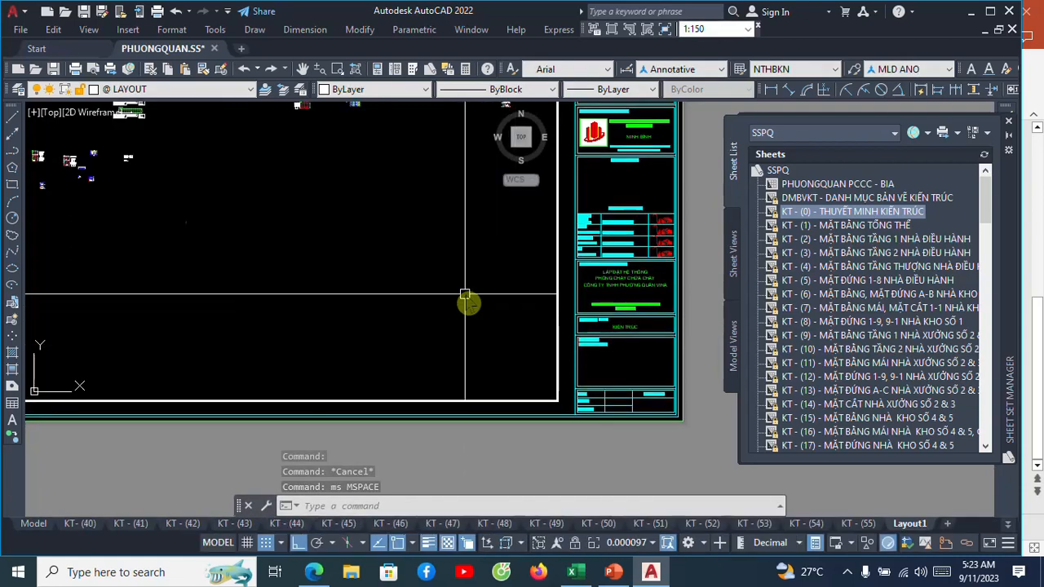
scroll(412, 236, "up", 4)
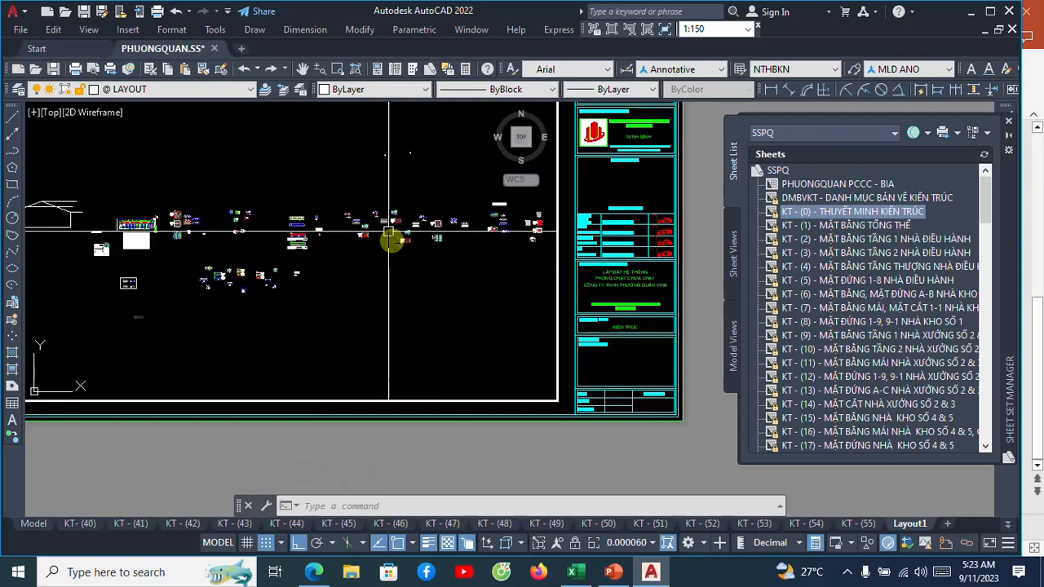
mouse_move(398, 198)
middle_mouse_down()
mouse_move(445, 264)
mouse_move(417, 224)
middle_mouse_up()
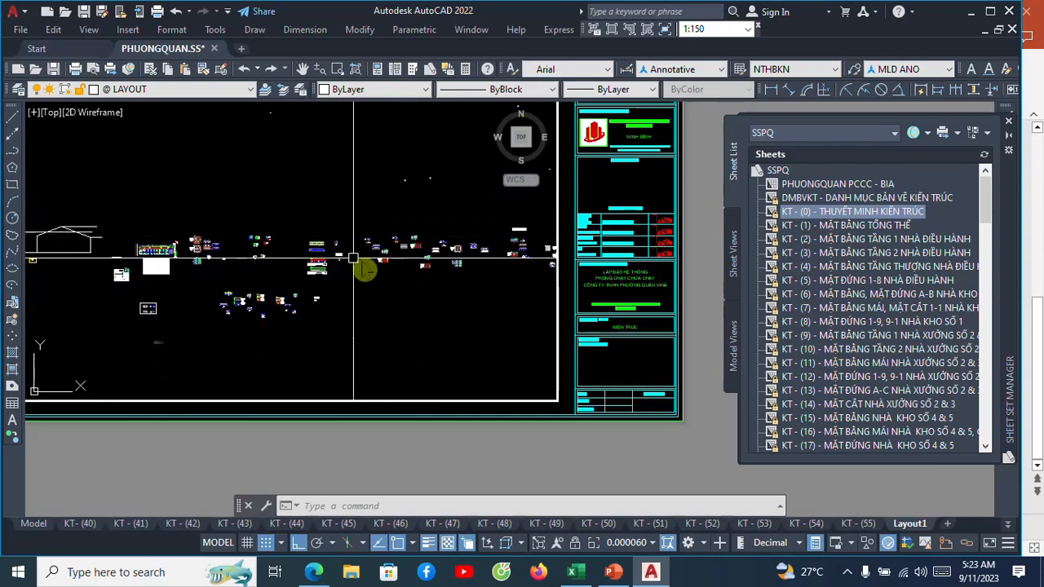
scroll(399, 262, "up", 2)
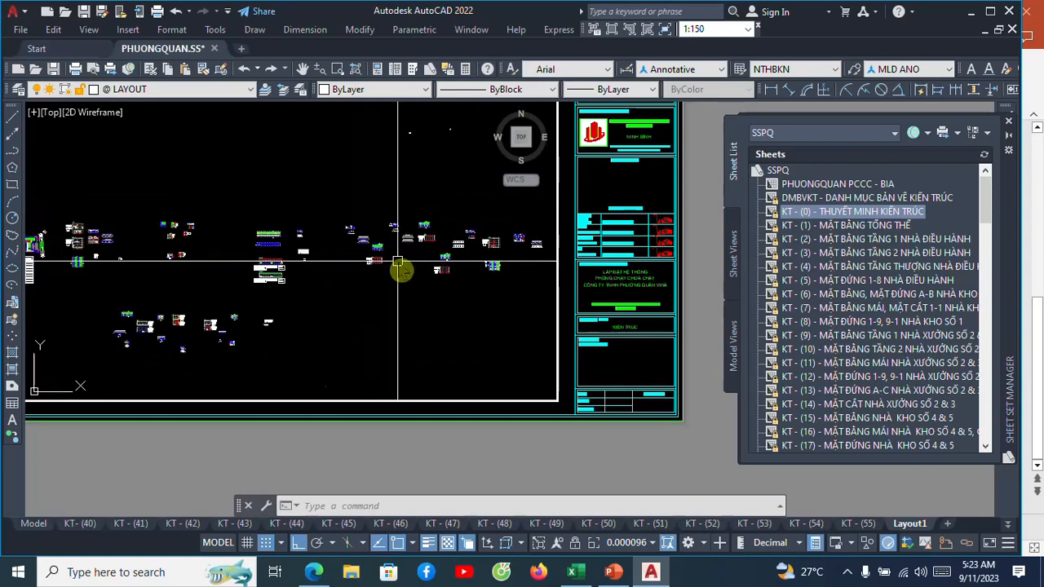
scroll(391, 258, "up", 4)
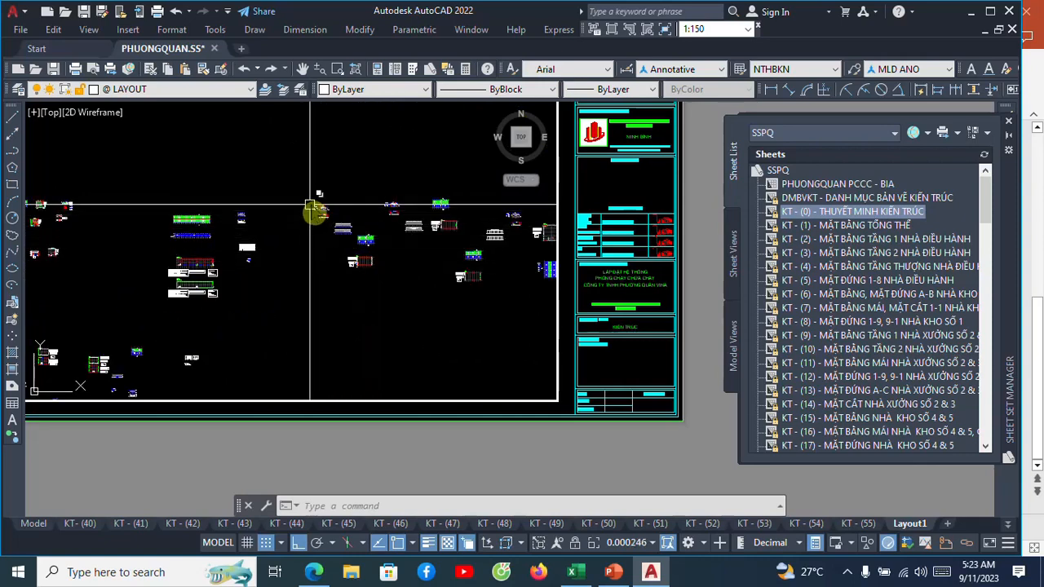
scroll(315, 209, "up", 12)
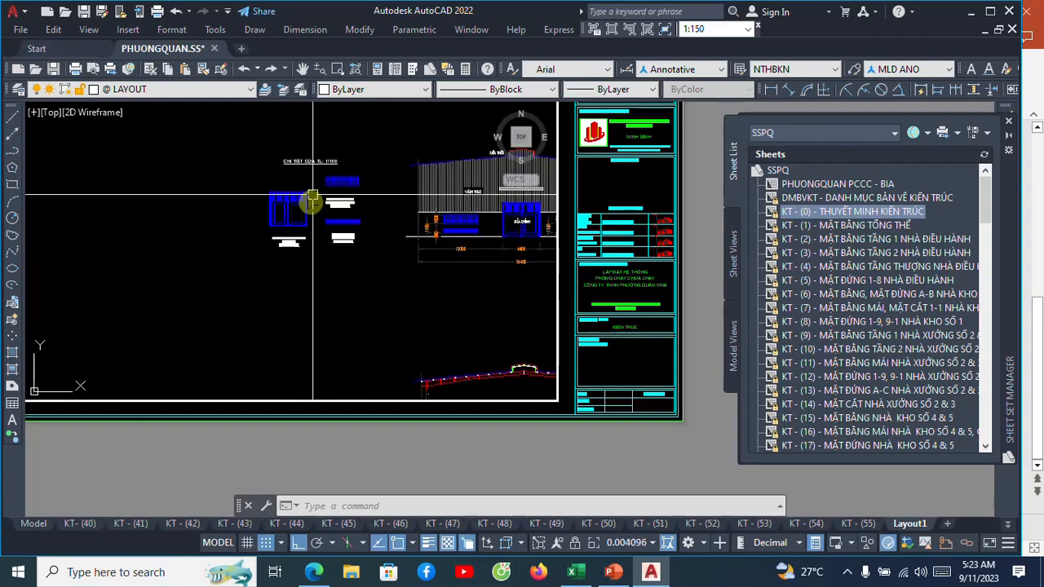
scroll(312, 196, "down", 3)
scroll(357, 200, "up", 2)
mouse_move(368, 192)
middle_mouse_down()
mouse_move(347, 202)
mouse_move(315, 187)
middle_mouse_up()
scroll(314, 186, "up", 4)
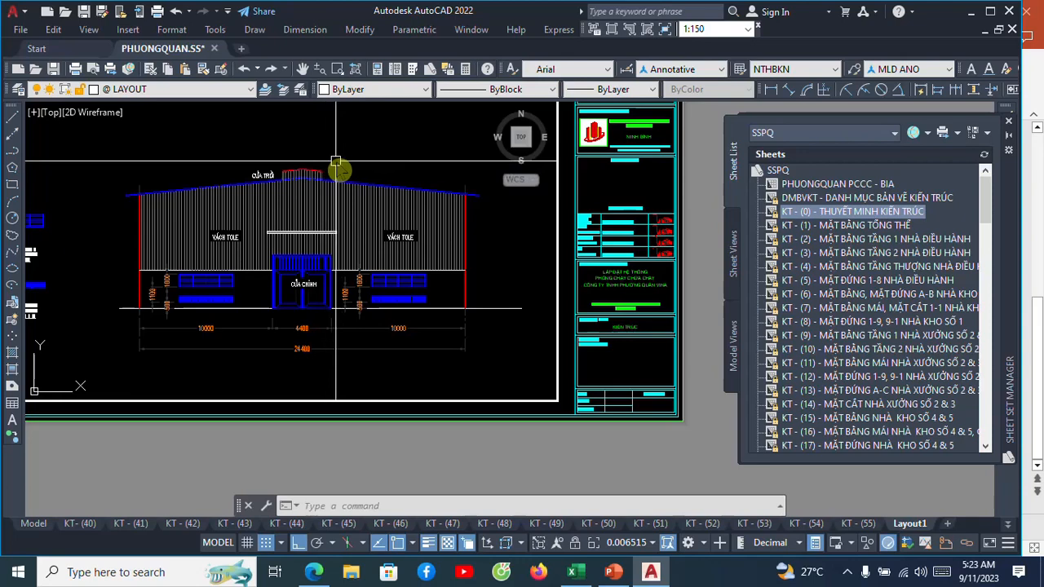
Zoom the viewport to a window around the front elevation and shift the view to fit it in the frame.
type("z")
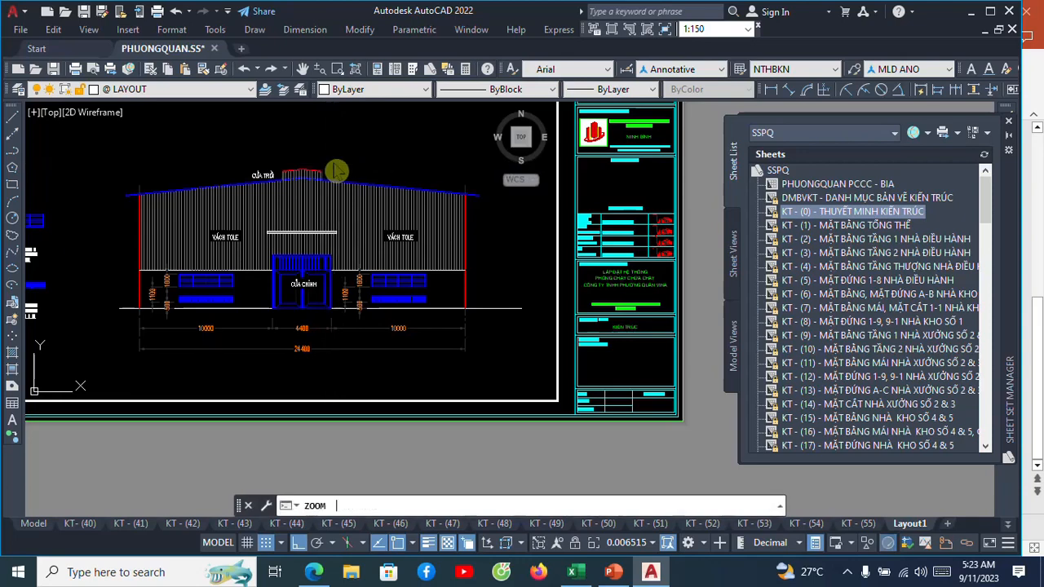
key("Return")
left_click(535, 372)
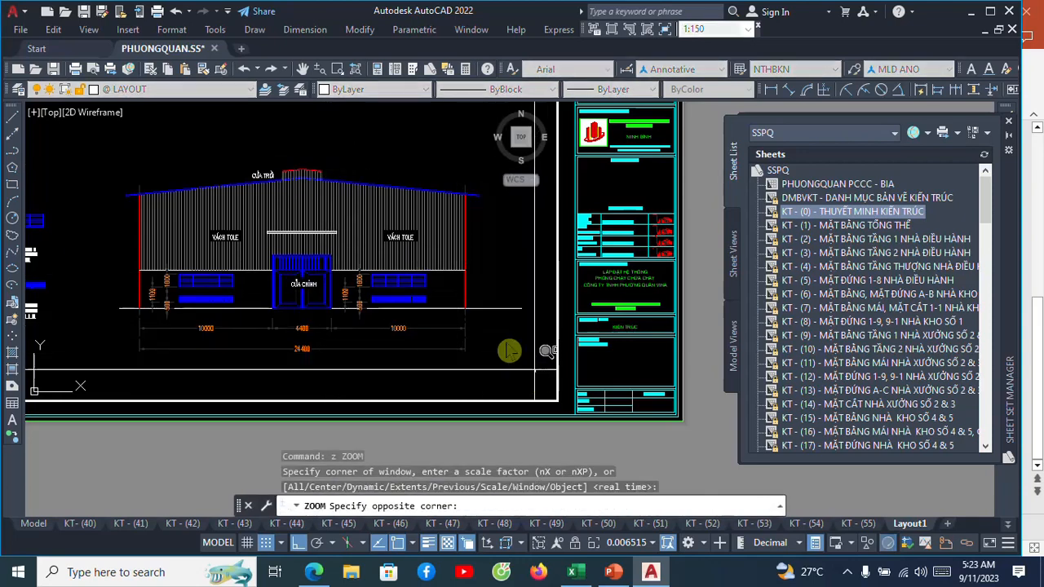
left_click(109, 145)
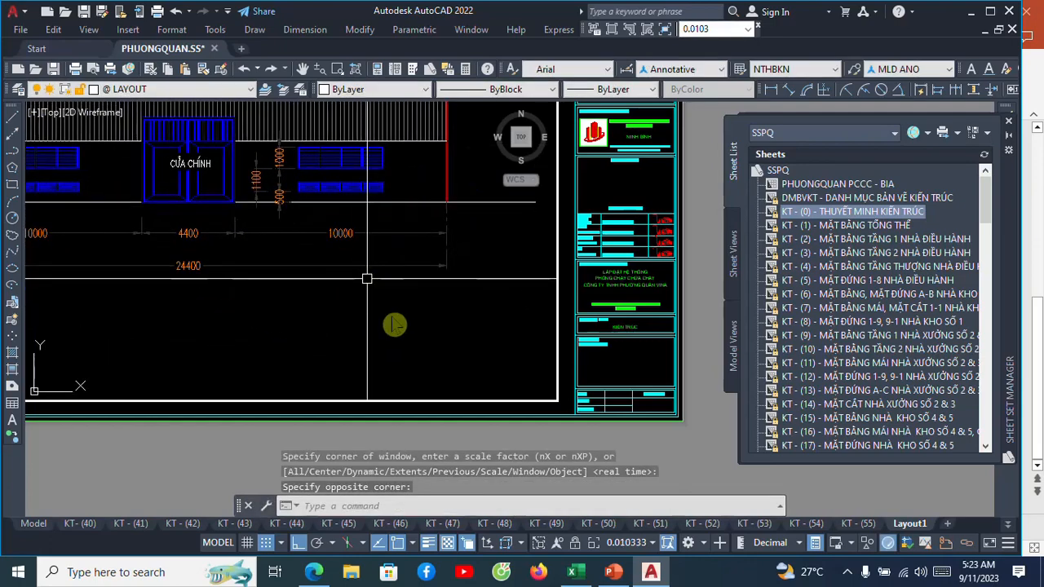
mouse_move(382, 310)
middle_mouse_down()
mouse_move(419, 356)
mouse_move(408, 345)
middle_mouse_up()
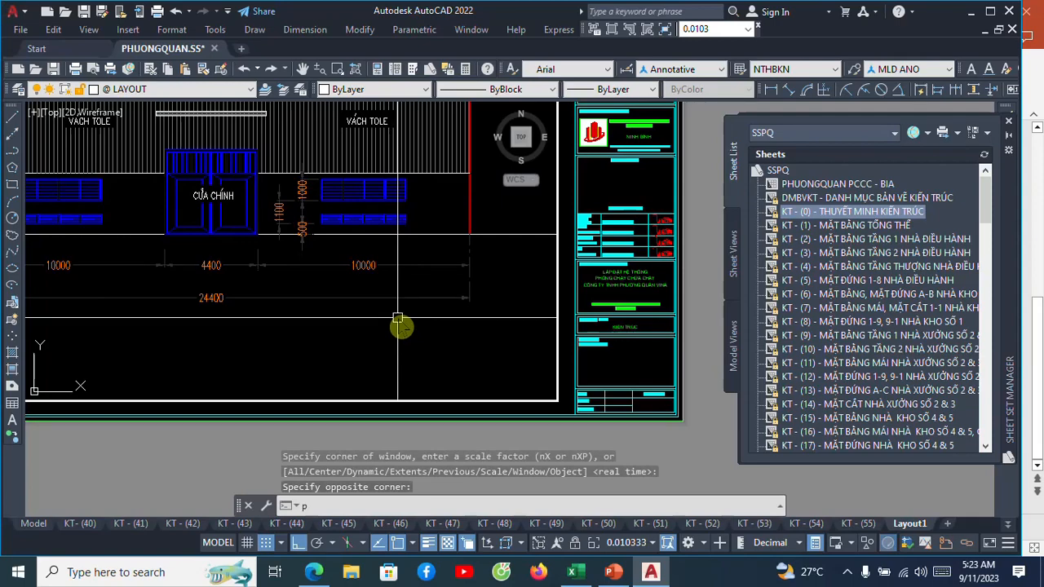
Return to paper space and examine how the elevation sits within the whole sheet.
type("s")
key("Return")
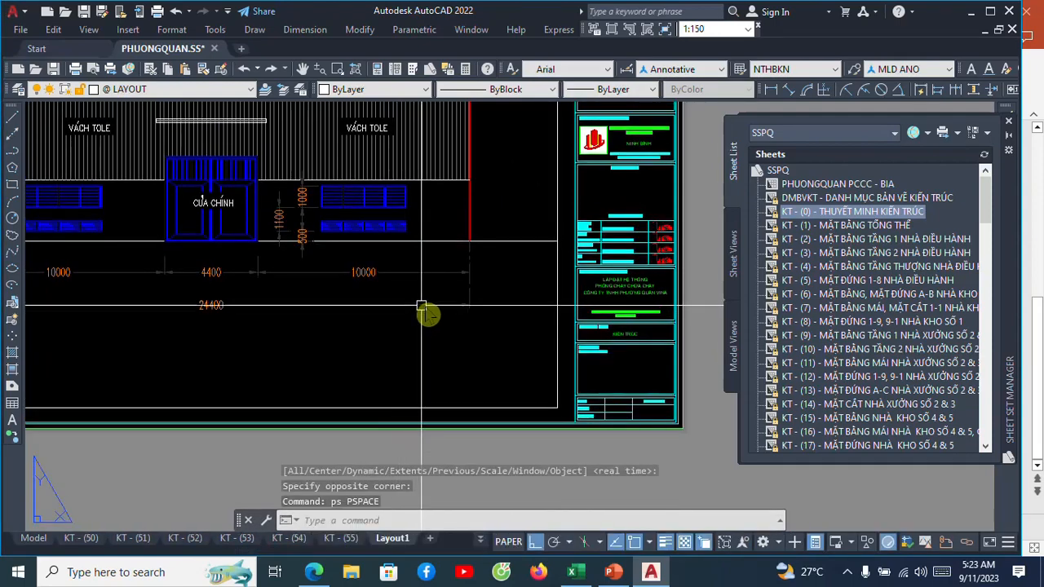
scroll(424, 305, "down", 3)
middle_click_drag(428, 297, 479, 338)
scroll(454, 242, "up", 2)
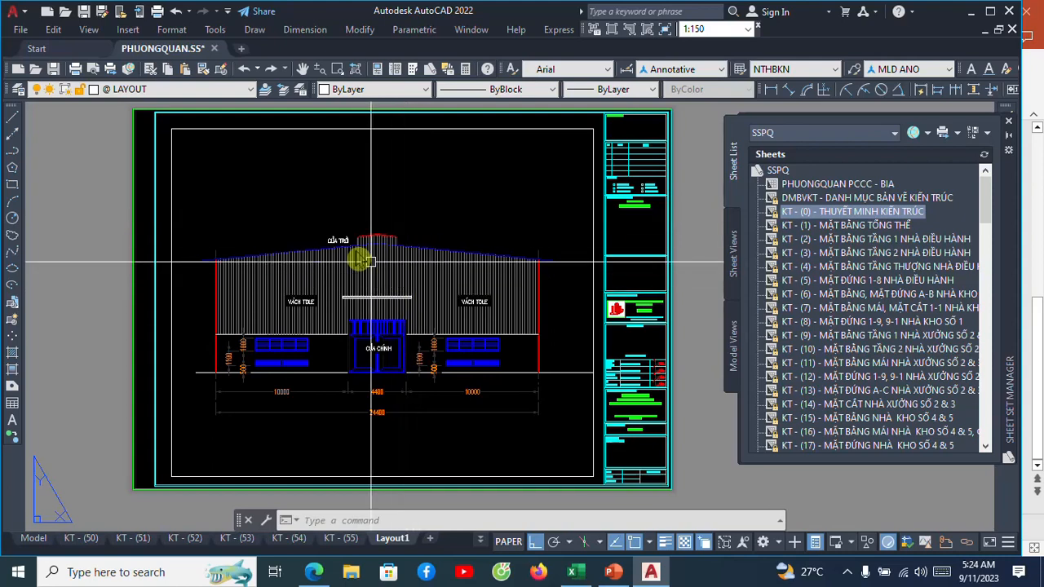
scroll(363, 233, "up", 2)
scroll(374, 221, "down", 2)
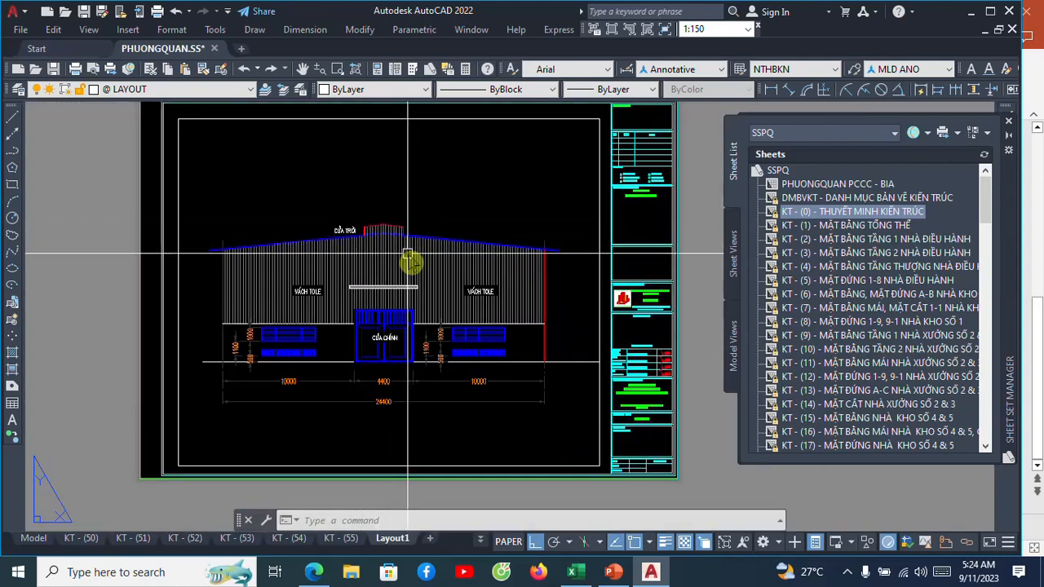
middle_click_drag(408, 261, 410, 275)
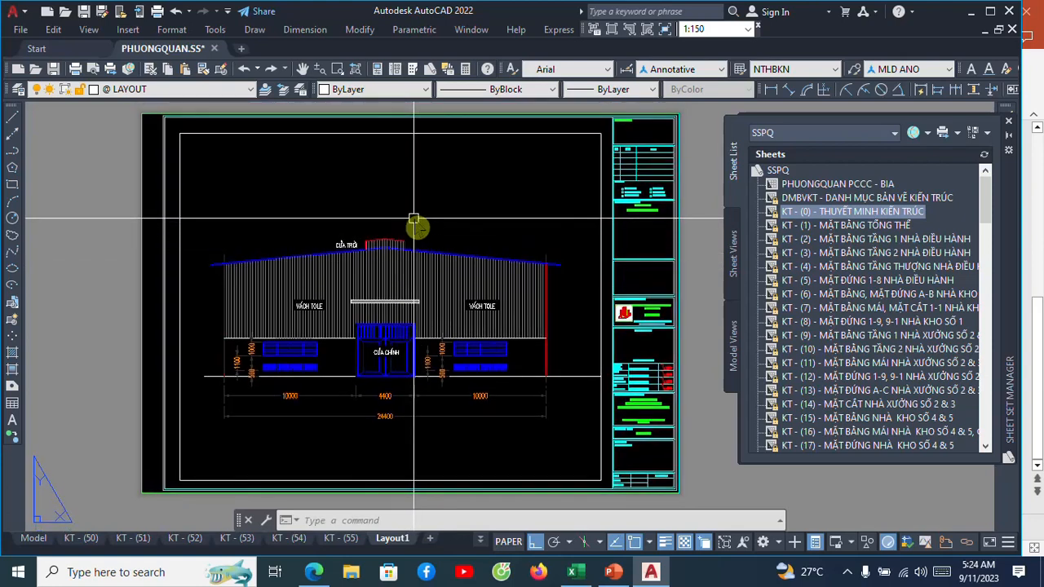
Reactivate model space in the viewport and set its scale to 1:100.
type("M")
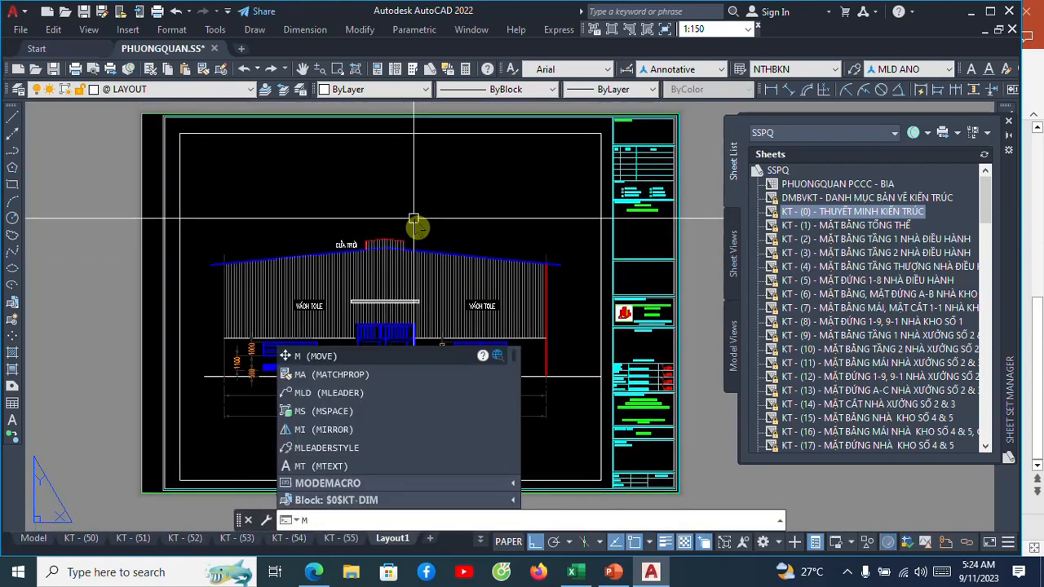
type("s")
key("Return")
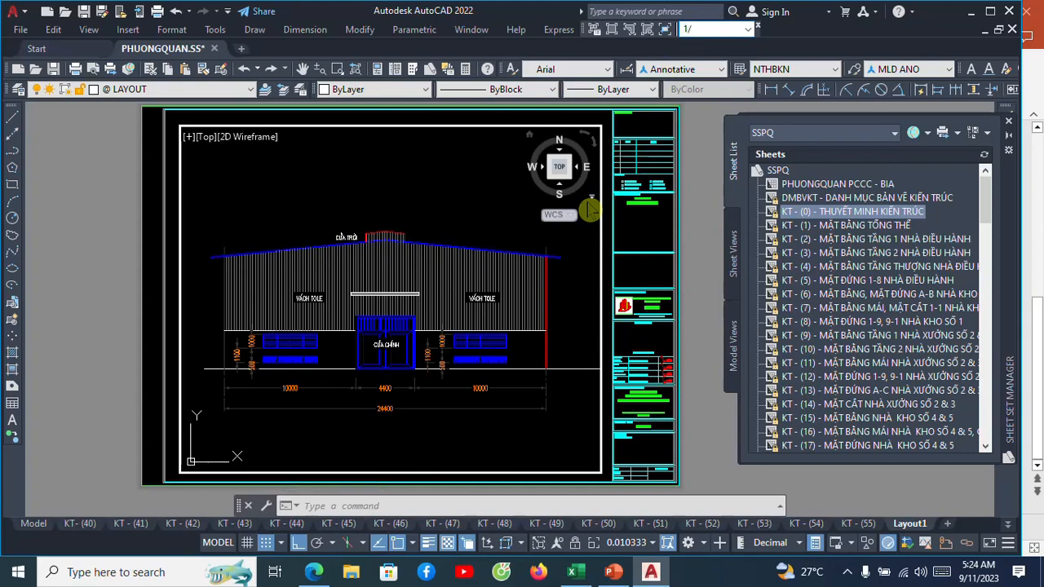
key("Return")
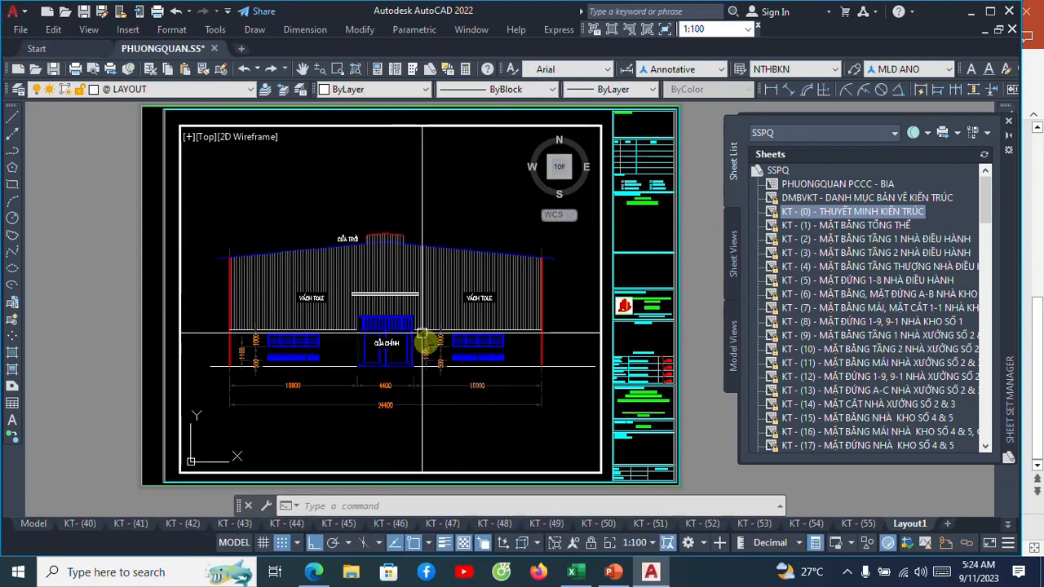
Lock the viewport's display and test that zooming over the elevation keeps its scale.
left_click(593, 545)
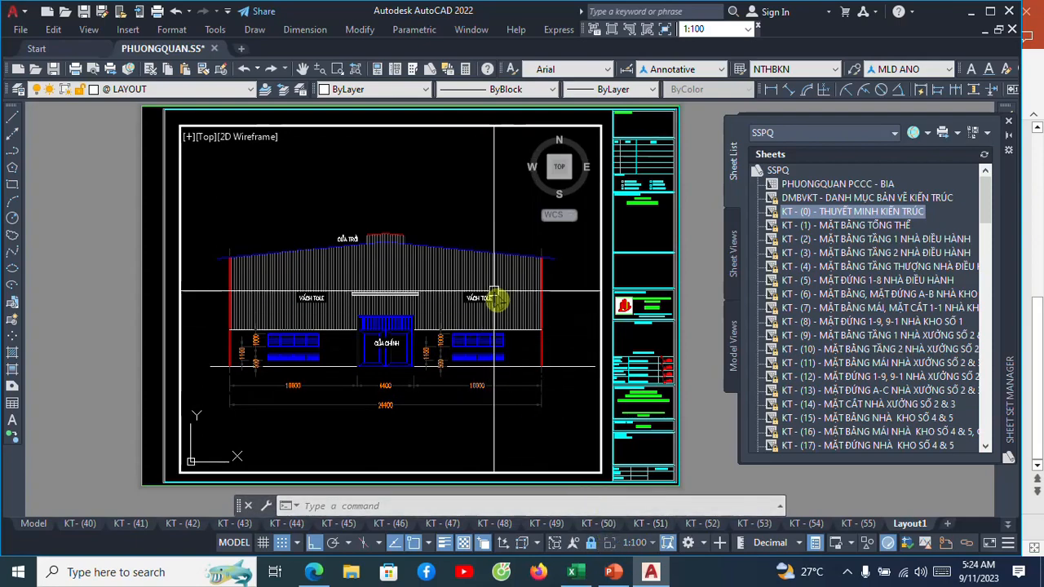
scroll(493, 295, "down", 5)
scroll(489, 289, "up", 6)
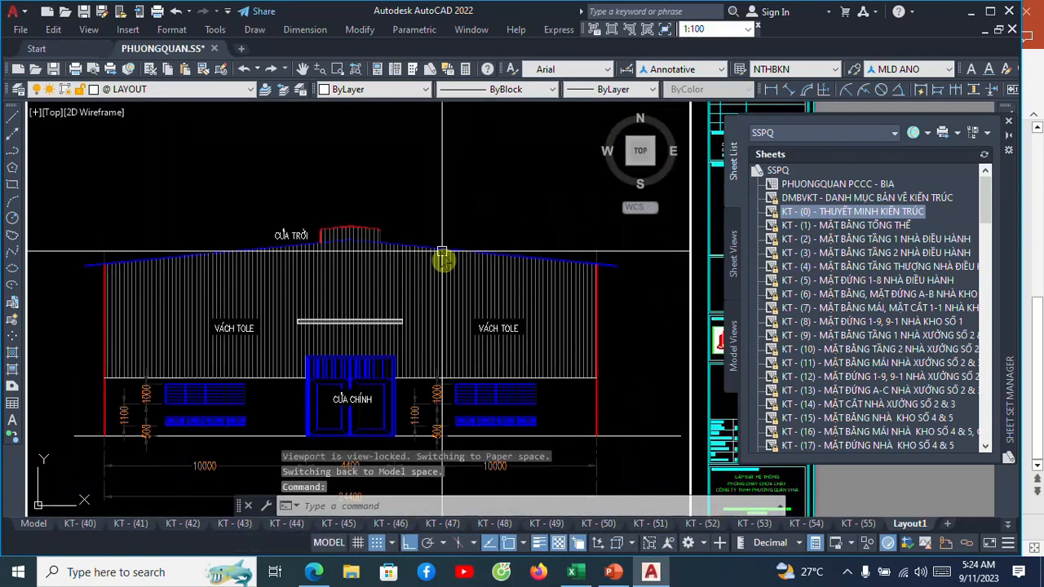
scroll(443, 256, "down", 3)
scroll(450, 272, "up", 5)
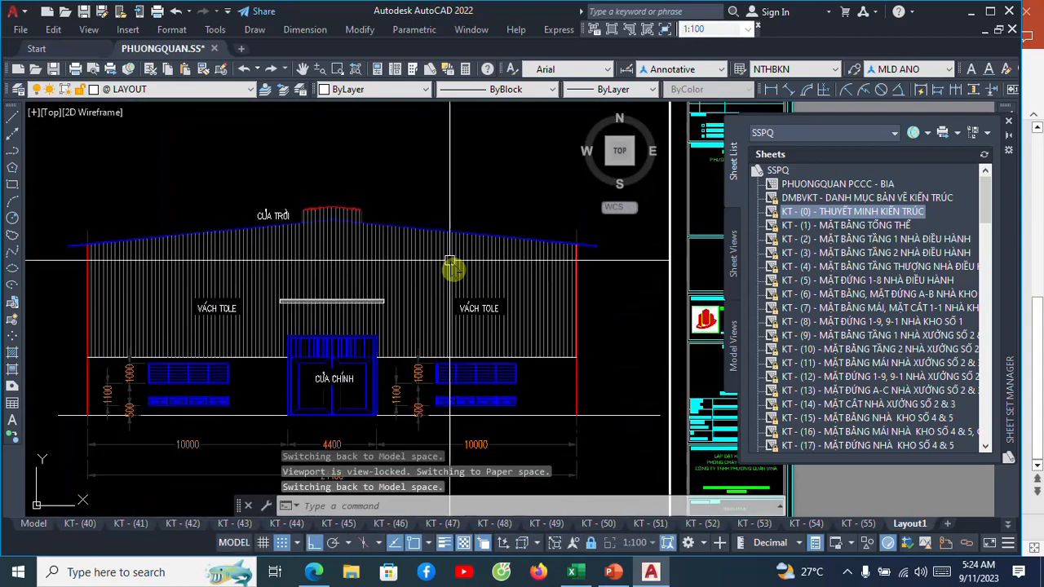
scroll(450, 271, "down", 5)
scroll(469, 269, "up", 4)
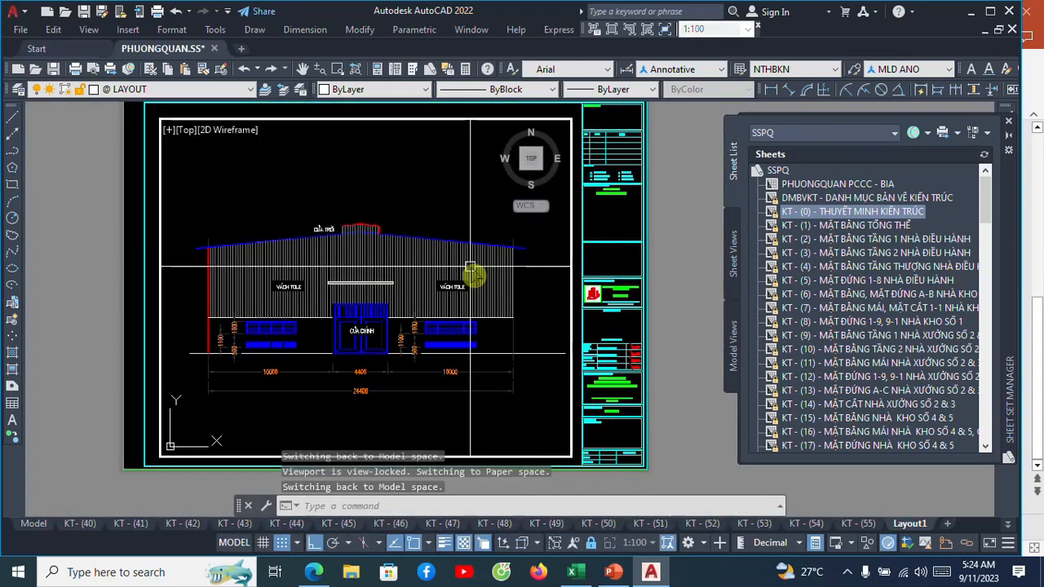
scroll(464, 269, "down", 2)
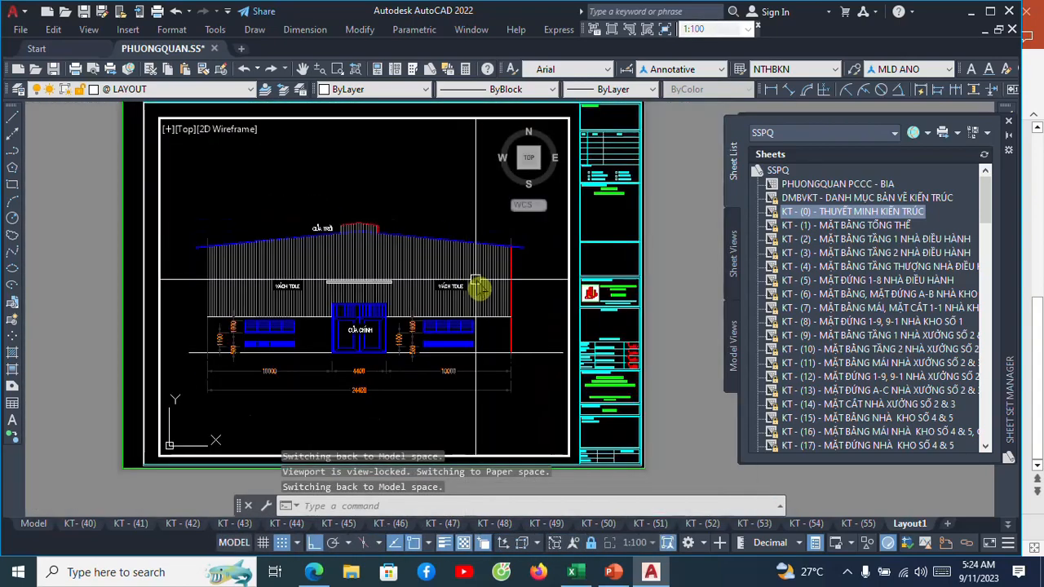
scroll(475, 279, "down", 4)
scroll(473, 279, "up", 4)
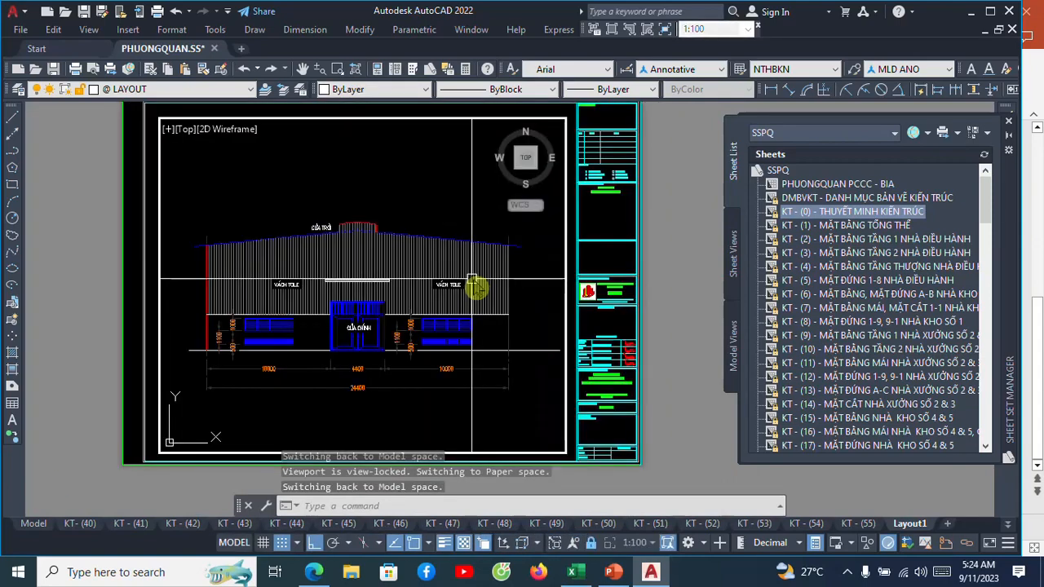
scroll(468, 286, "up", 2)
scroll(456, 285, "down", 2)
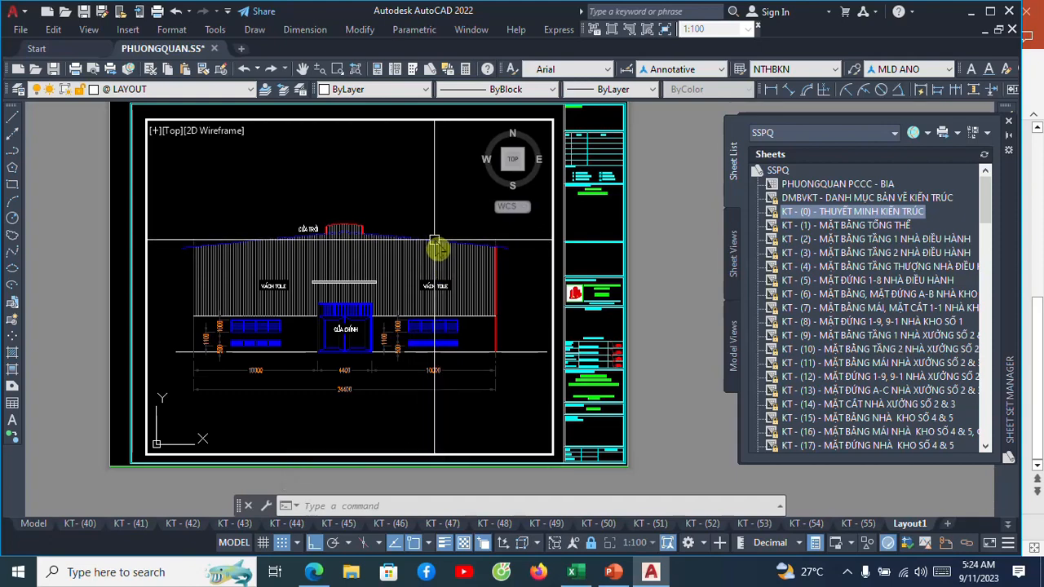
Return to paper space and stretch the viewport's upper edge down to just above the elevation's main door.
type("p")
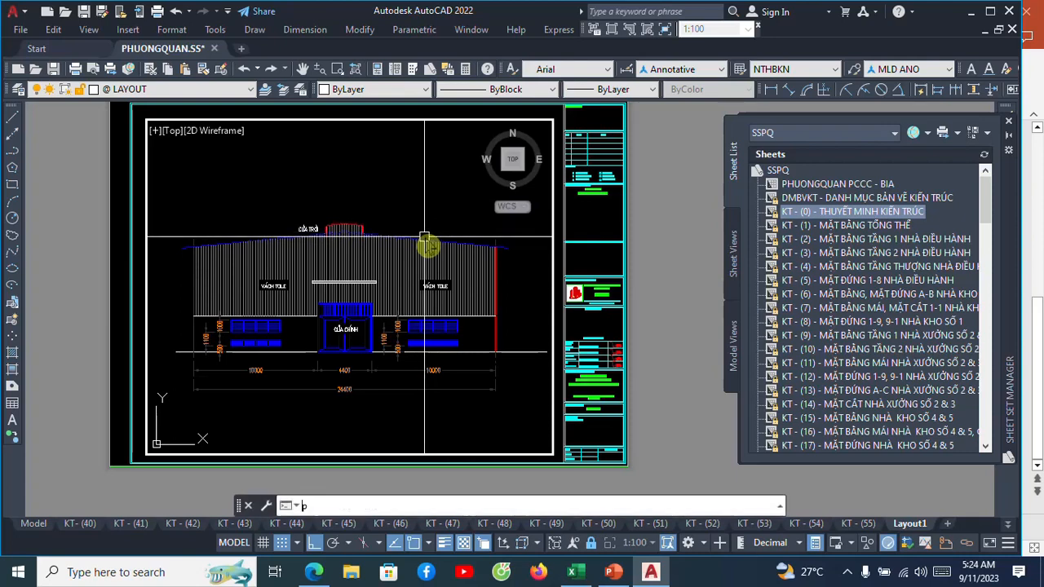
type("s")
key("Return")
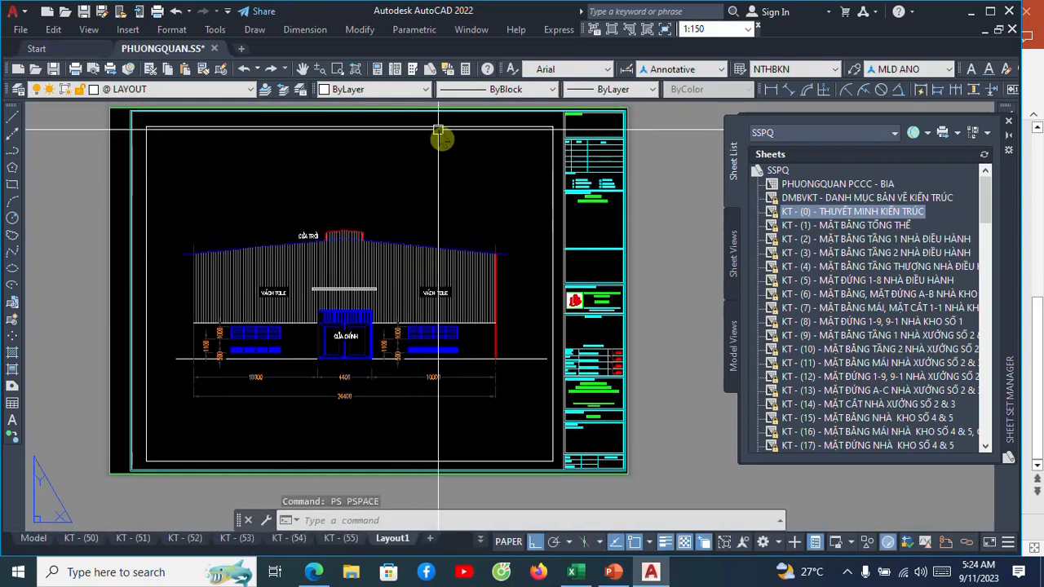
left_click(439, 127)
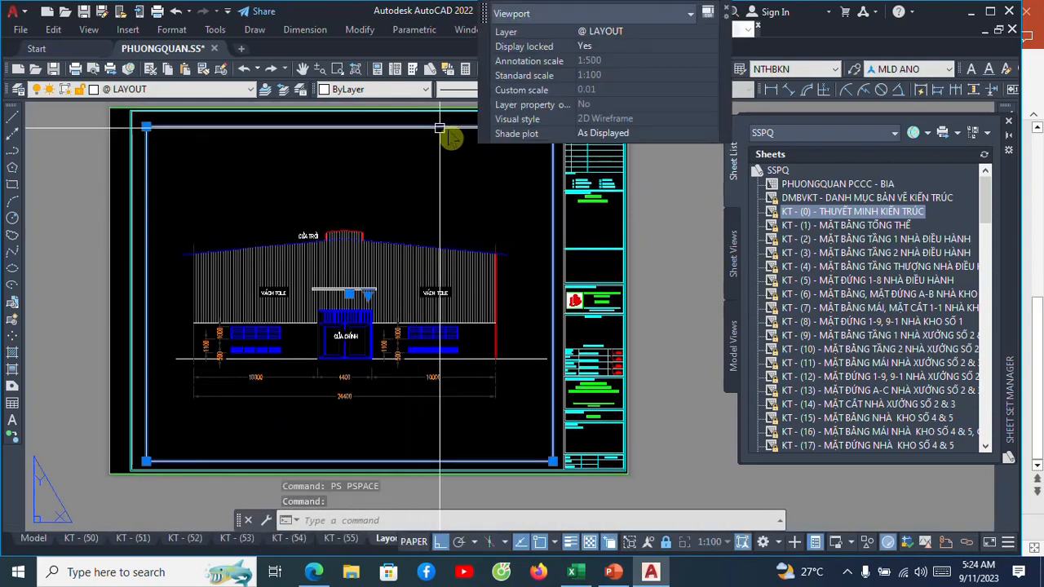
left_click(145, 126)
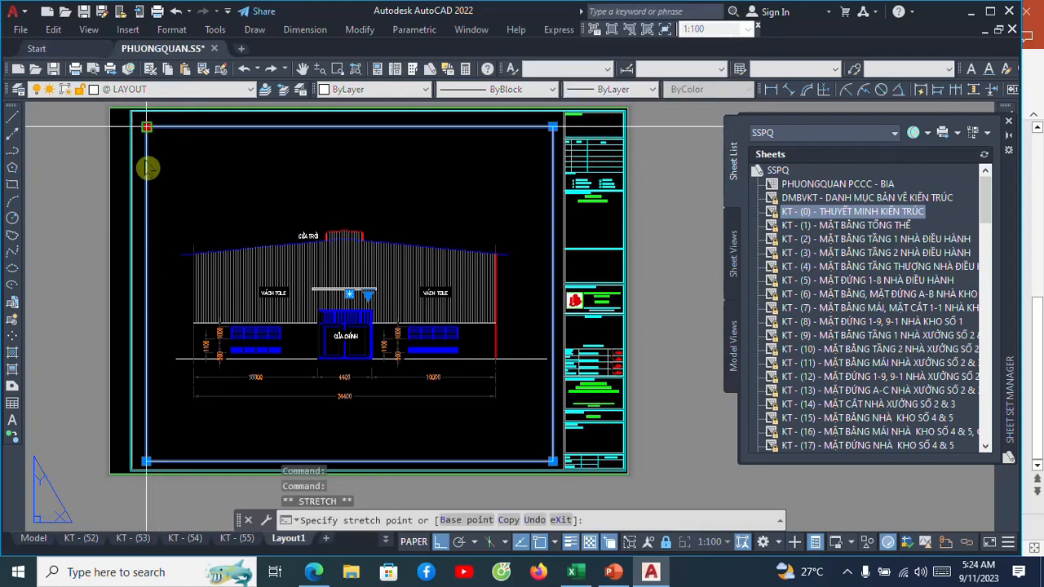
left_click(146, 271)
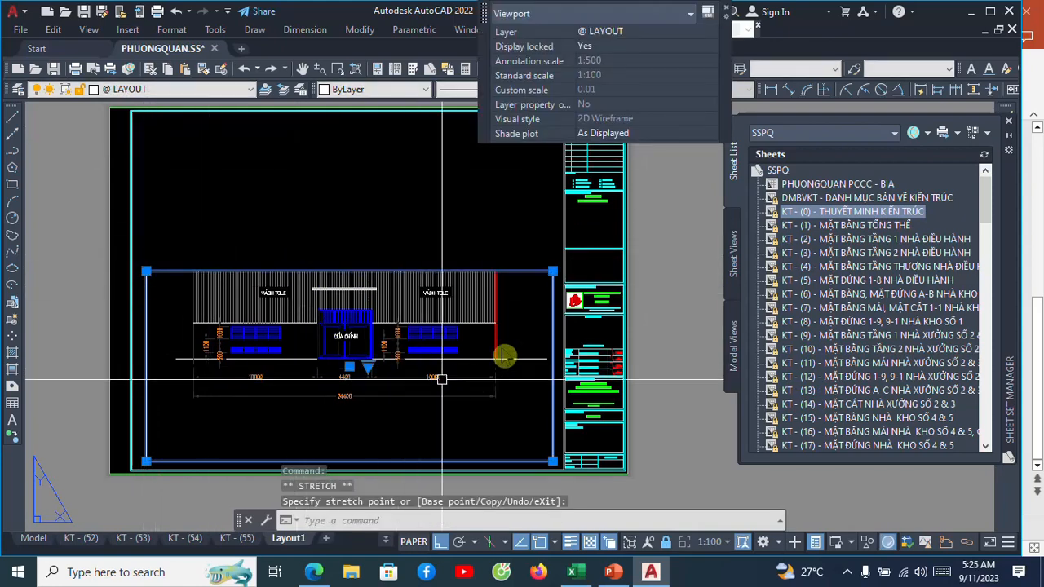
left_click(553, 270)
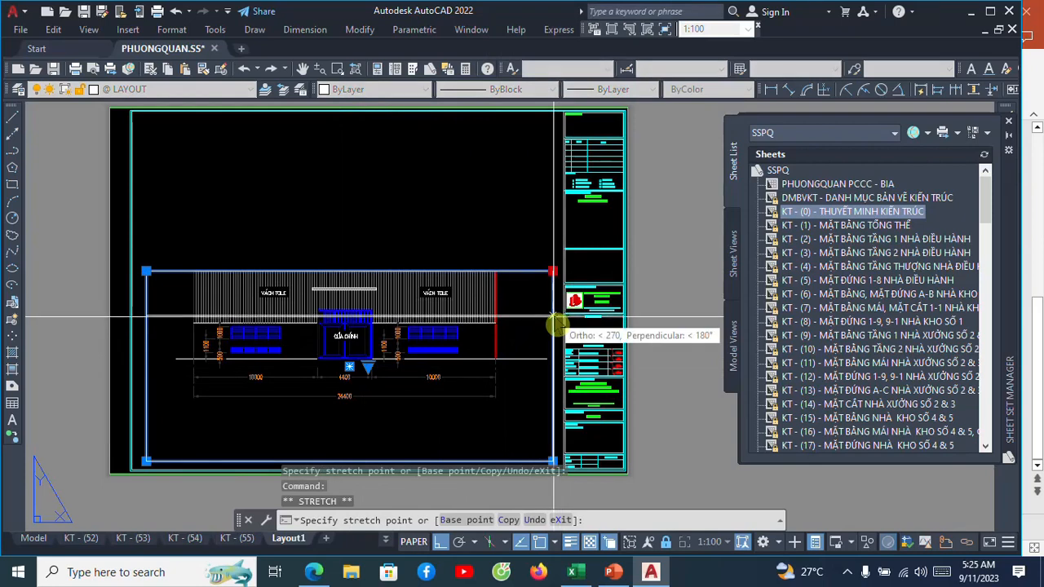
left_click(551, 303)
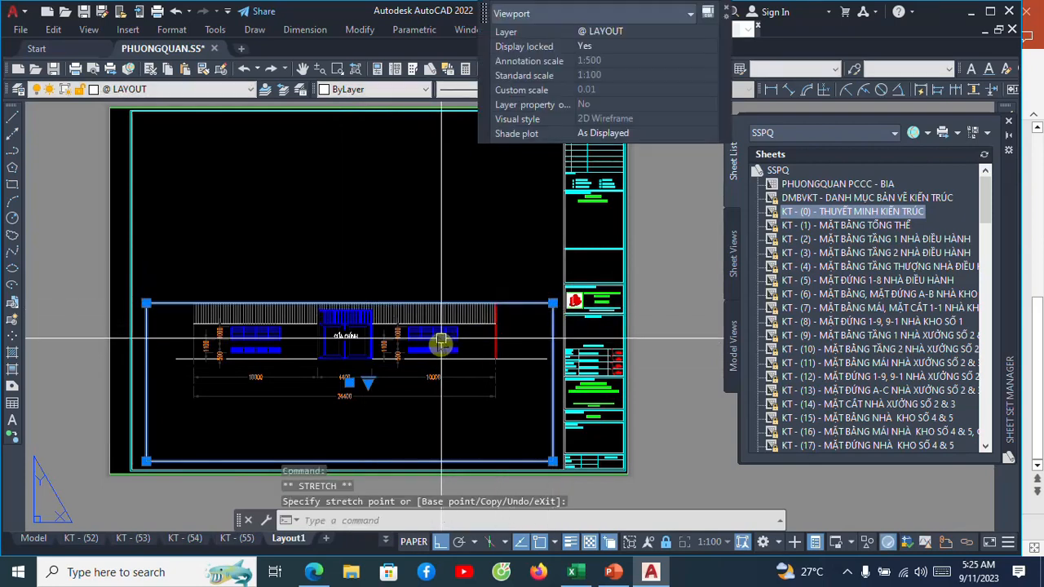
middle_click_drag(410, 277, 426, 302)
key("Escape")
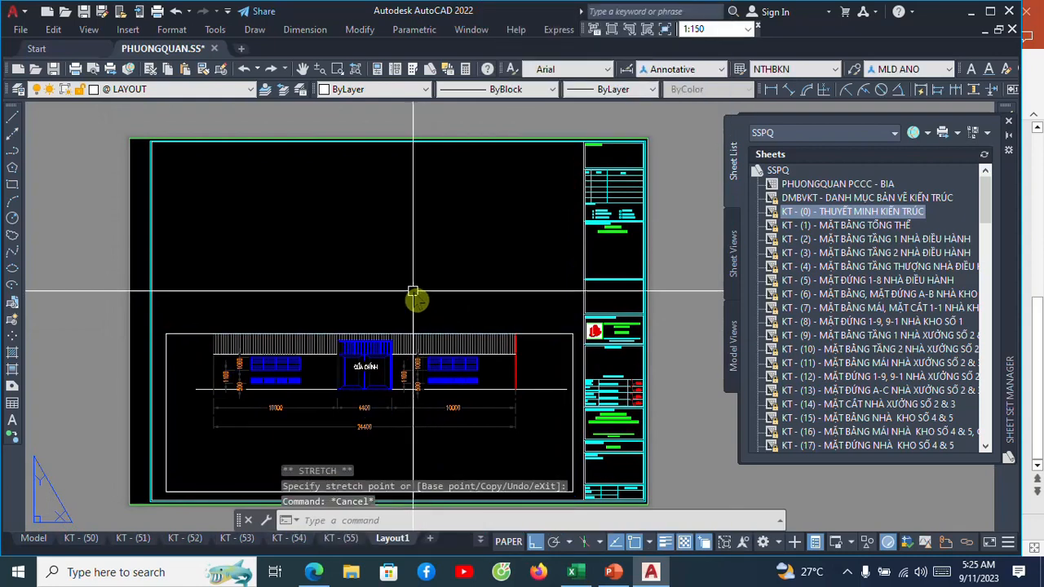
Copy the elevation viewport straight up into the empty upper half of the sheet.
type("co")
key("Return")
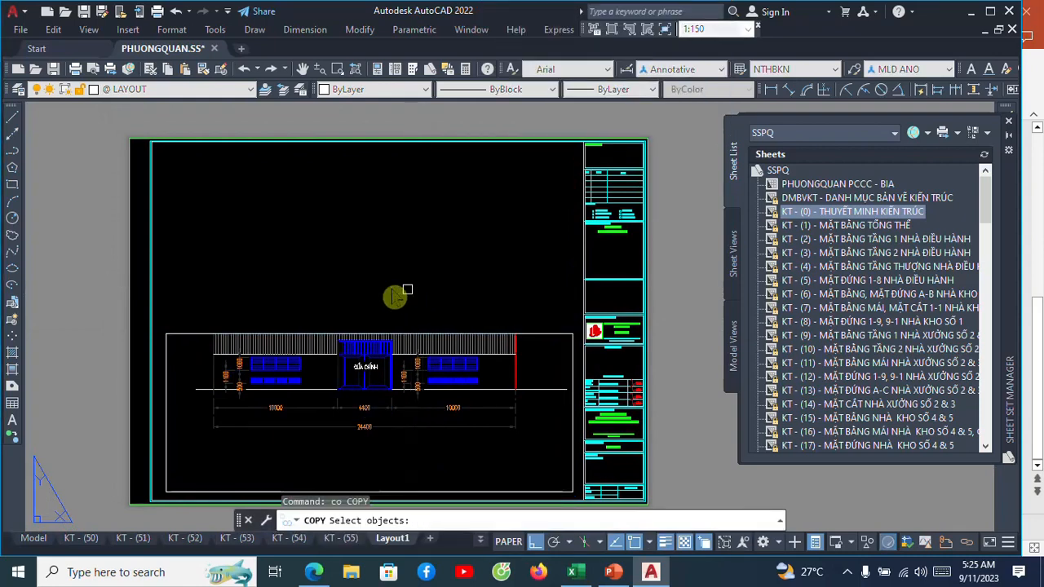
left_click(197, 333)
key("Return")
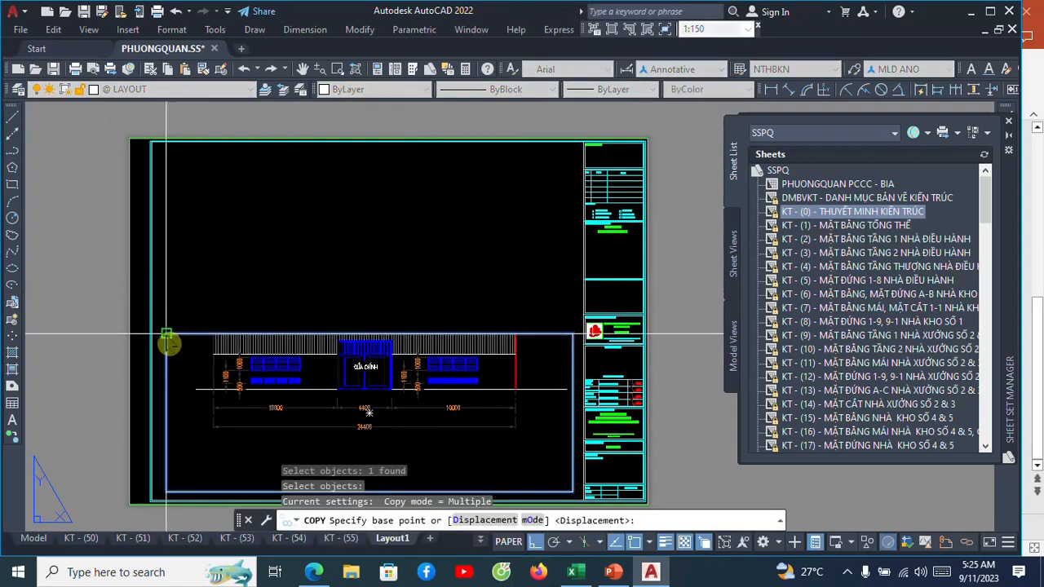
left_click(168, 336)
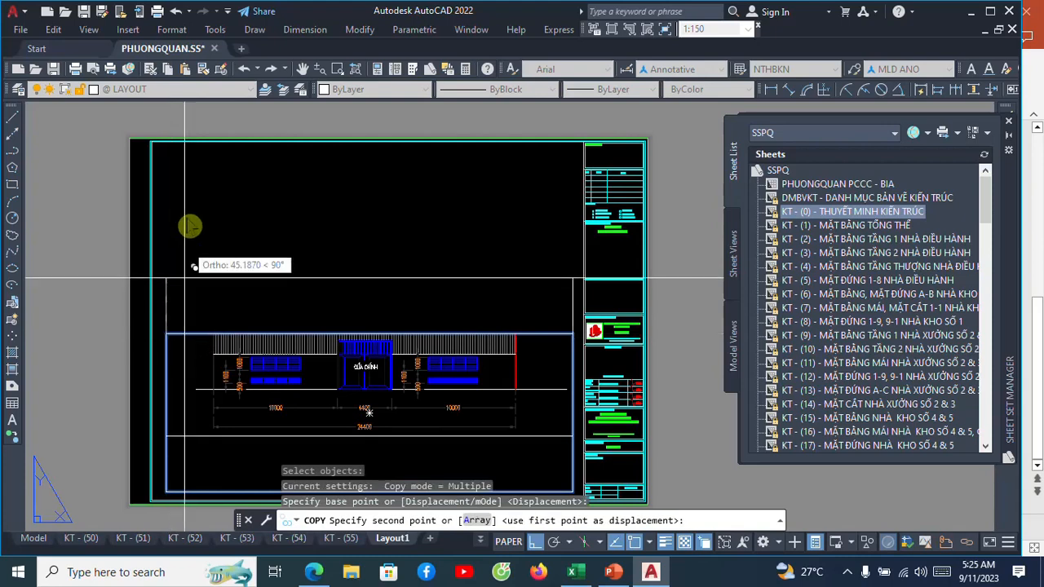
left_click(191, 146)
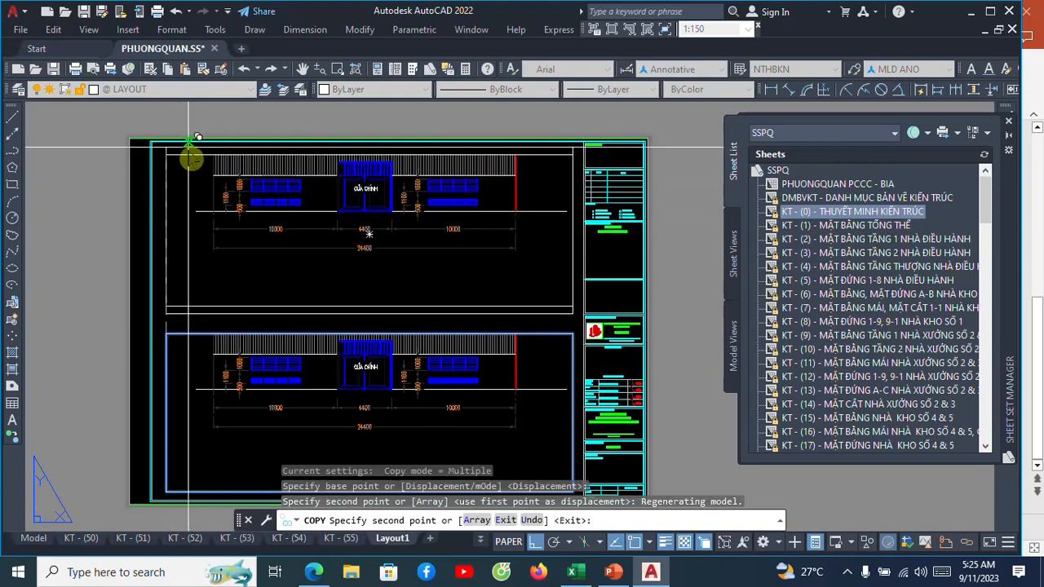
key("Escape")
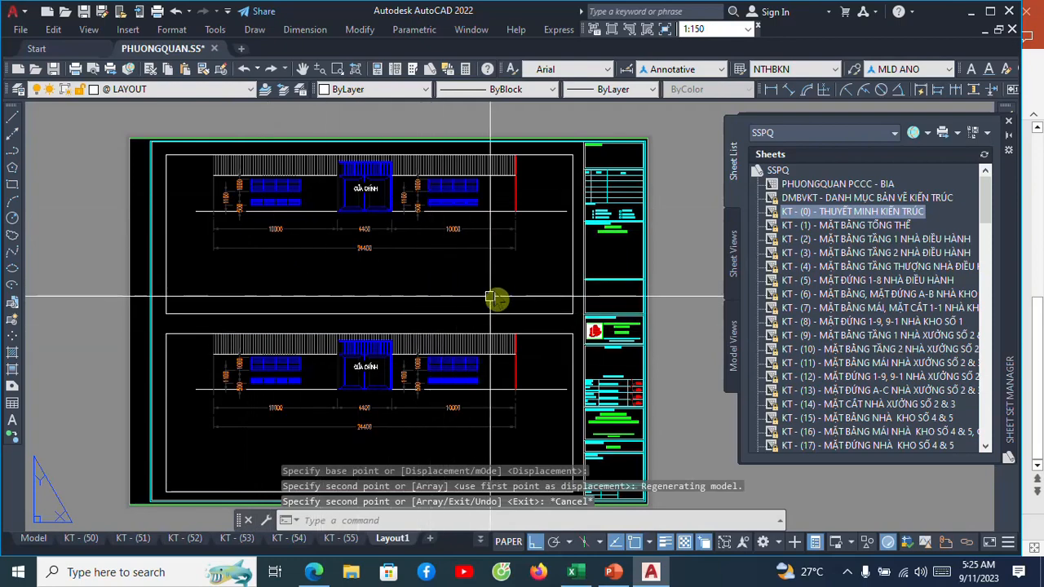
Activate model space in the lower viewport and bring the whole gabled elevation, including its roof, into view.
middle_click_drag(493, 297, 505, 244)
left_click(470, 408)
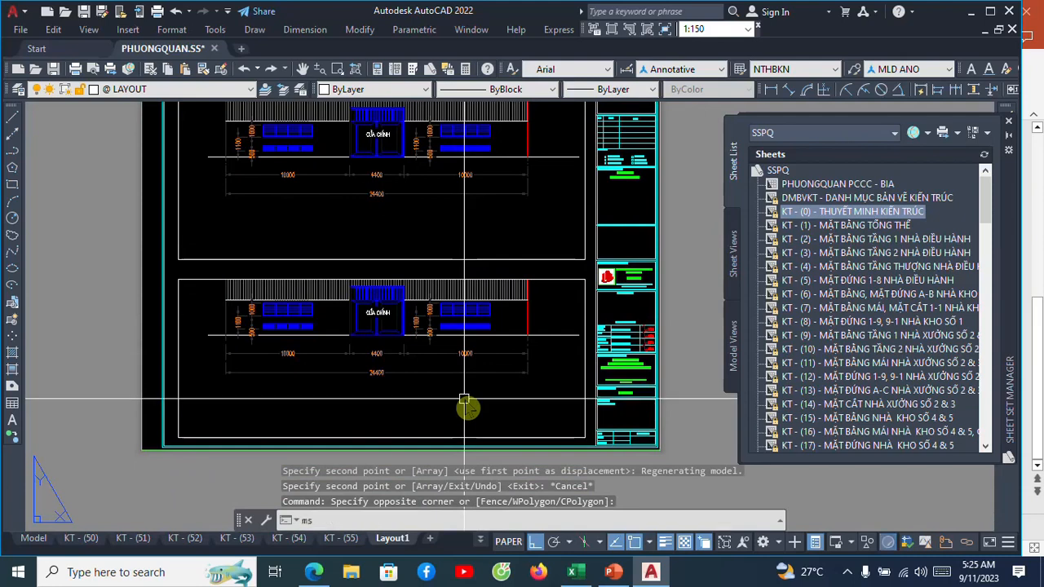
key("Return")
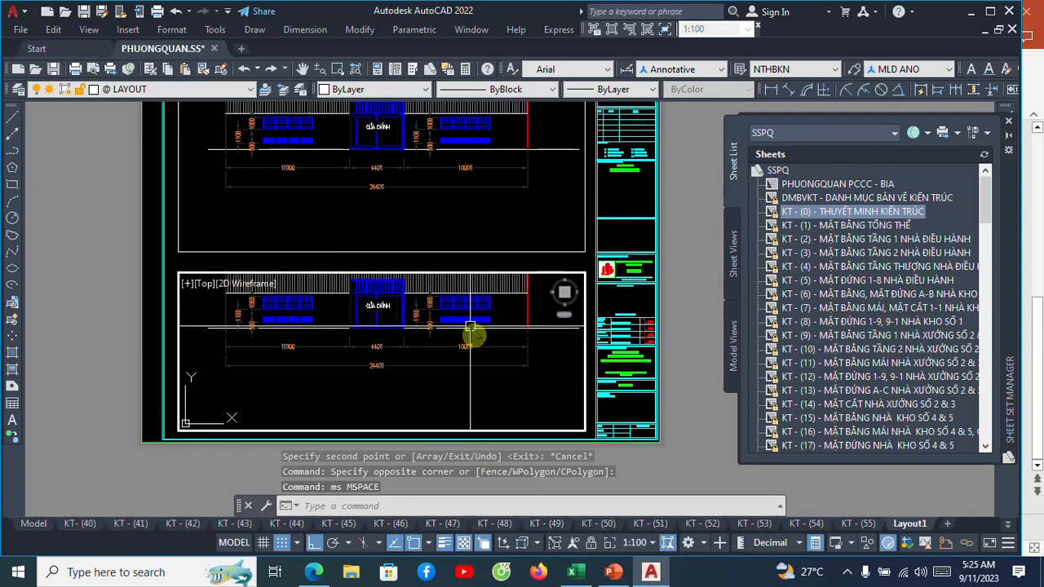
scroll(468, 330, "down", 5)
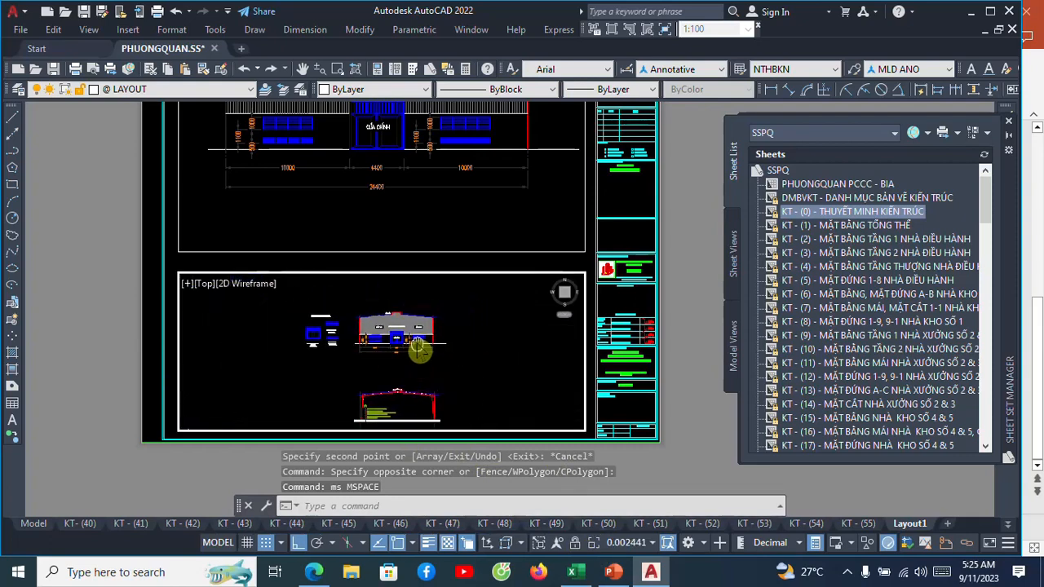
scroll(418, 345, "up", 4)
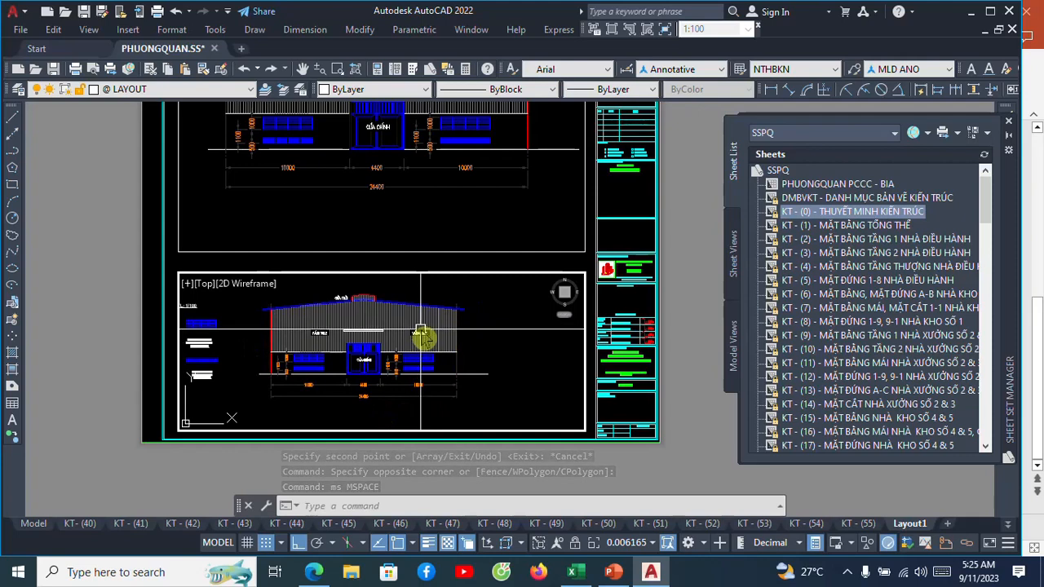
Frame the gabled elevation in the lower viewport with a zoom window, then scale it to 1:100 and recentre it.
type("z")
key("Return")
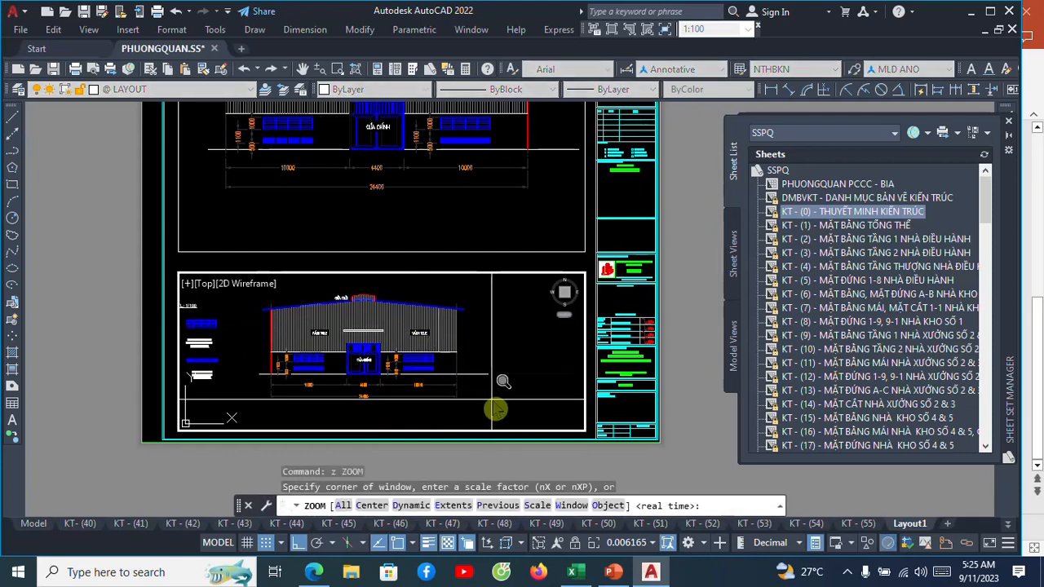
left_click(501, 412)
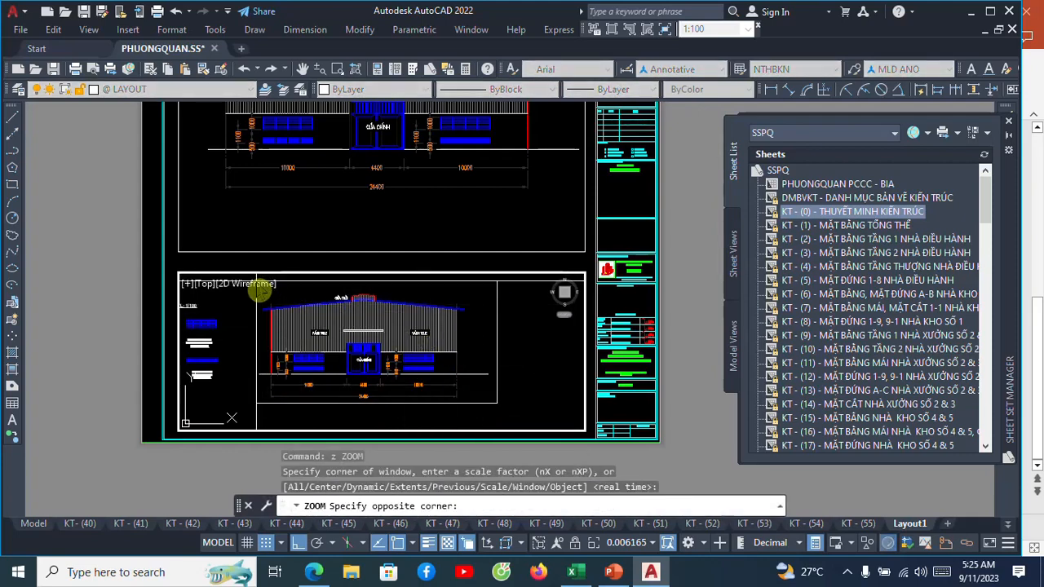
left_click(257, 296)
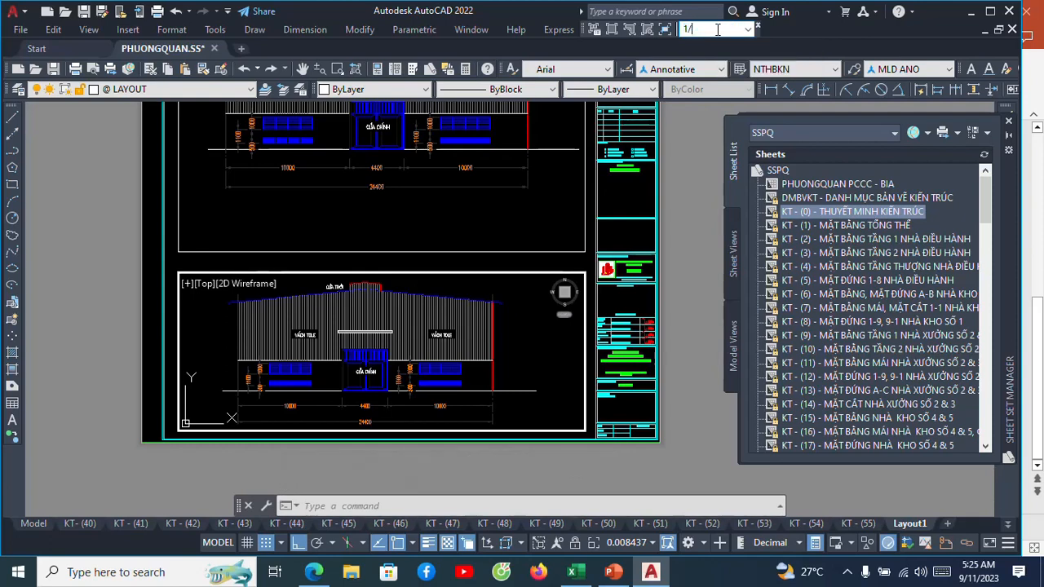
key("Return")
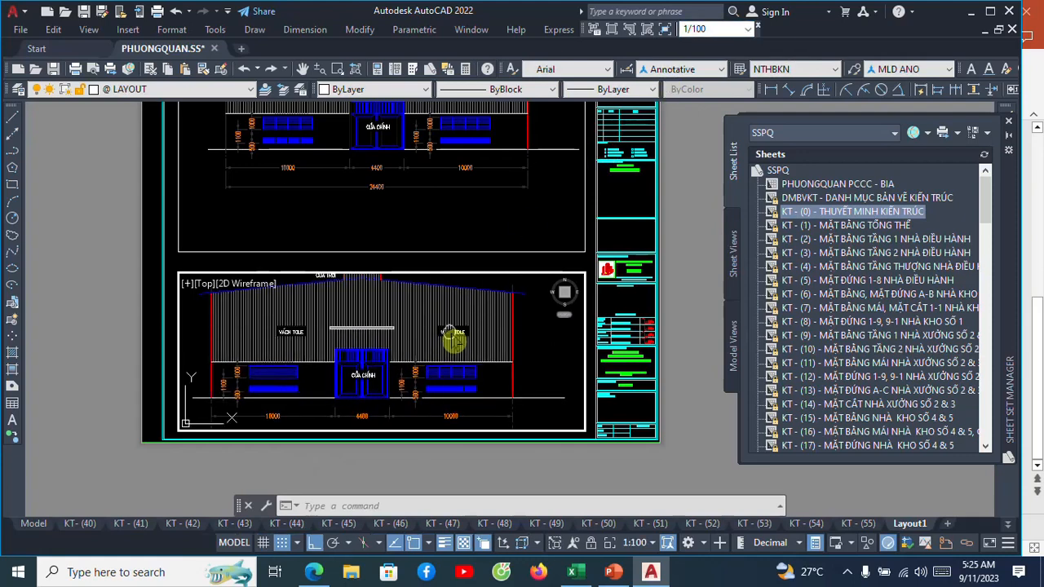
middle_click_drag(449, 330, 455, 338)
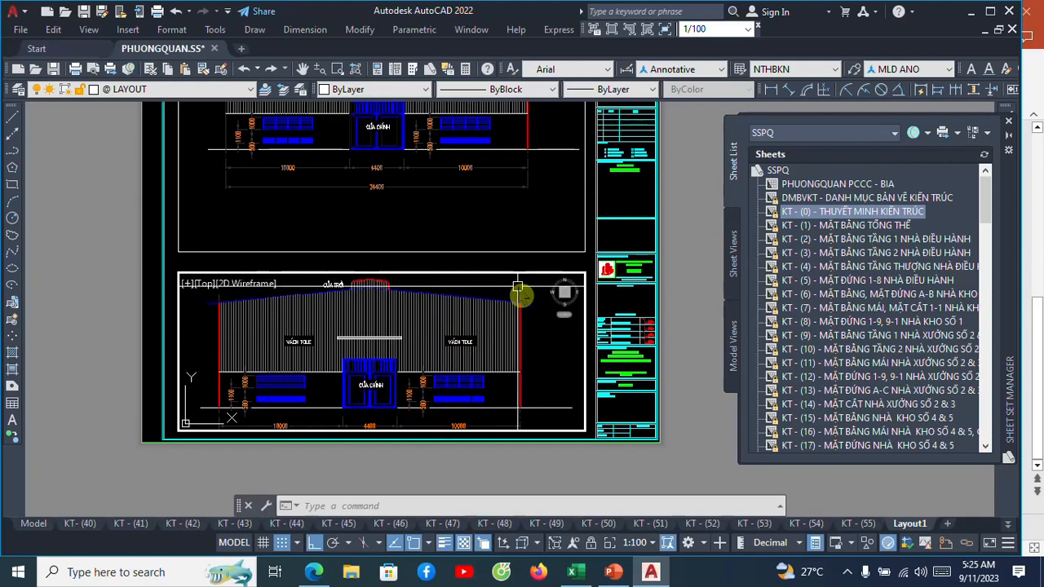
Return to paper space and stretch the lower viewport's upper edge up to just below the upper viewport.
type("ps")
key("Return")
left_click(541, 281)
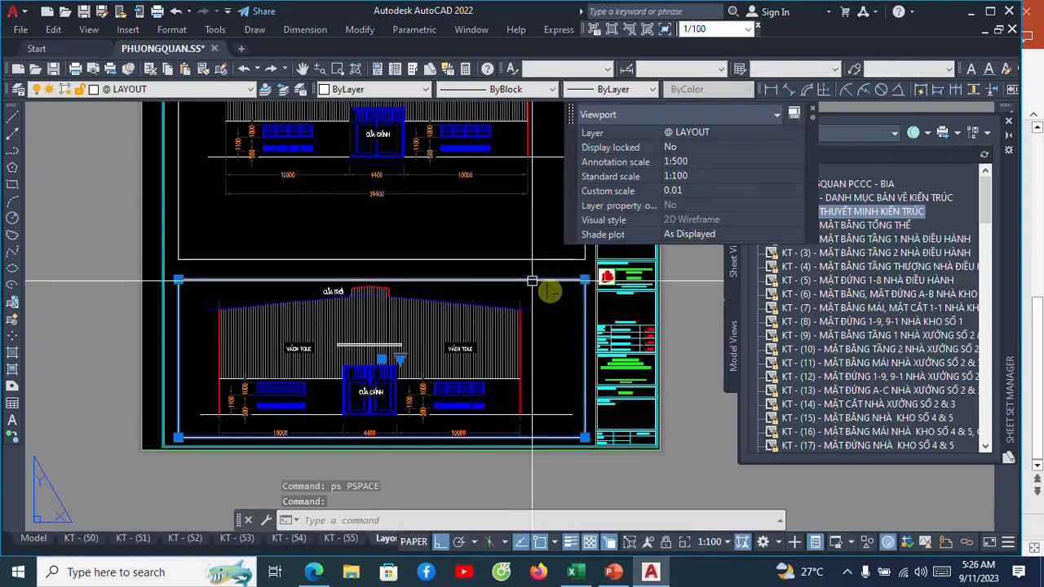
left_click(582, 282)
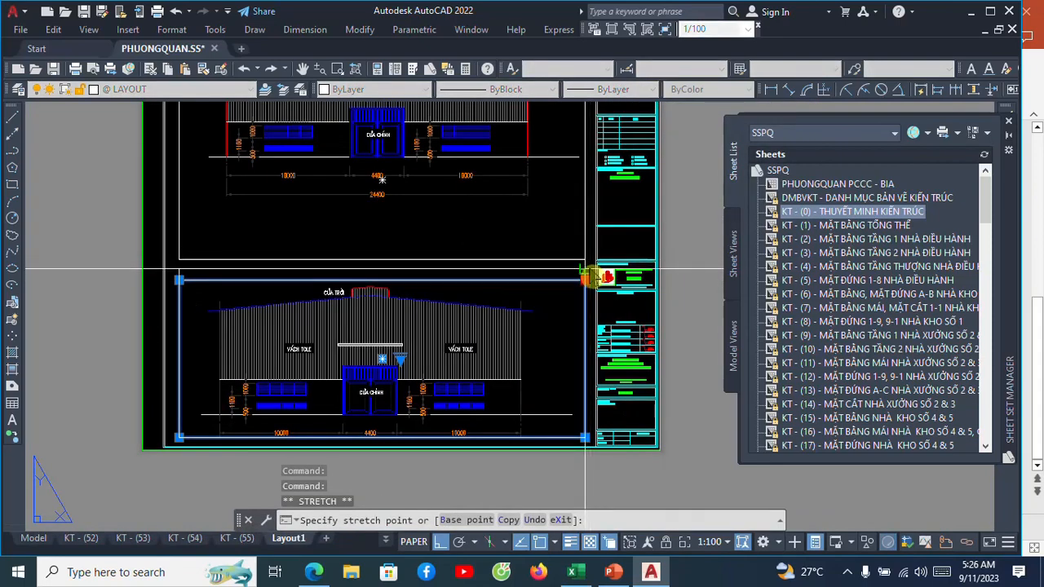
scroll(580, 266, "up", 5)
left_click(582, 251)
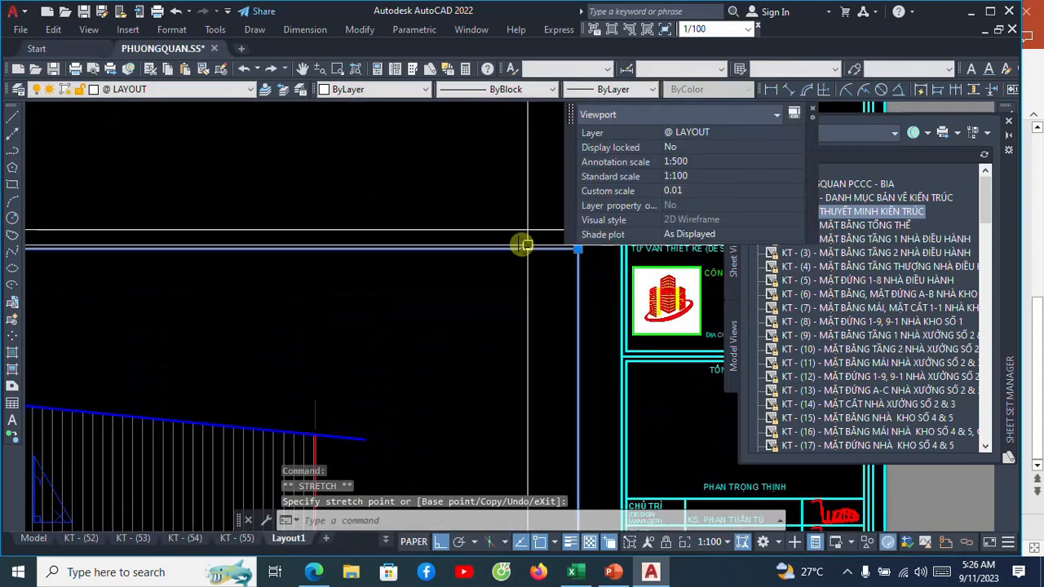
key("Escape")
scroll(522, 227, "down", 5)
scroll(525, 230, "down", 6)
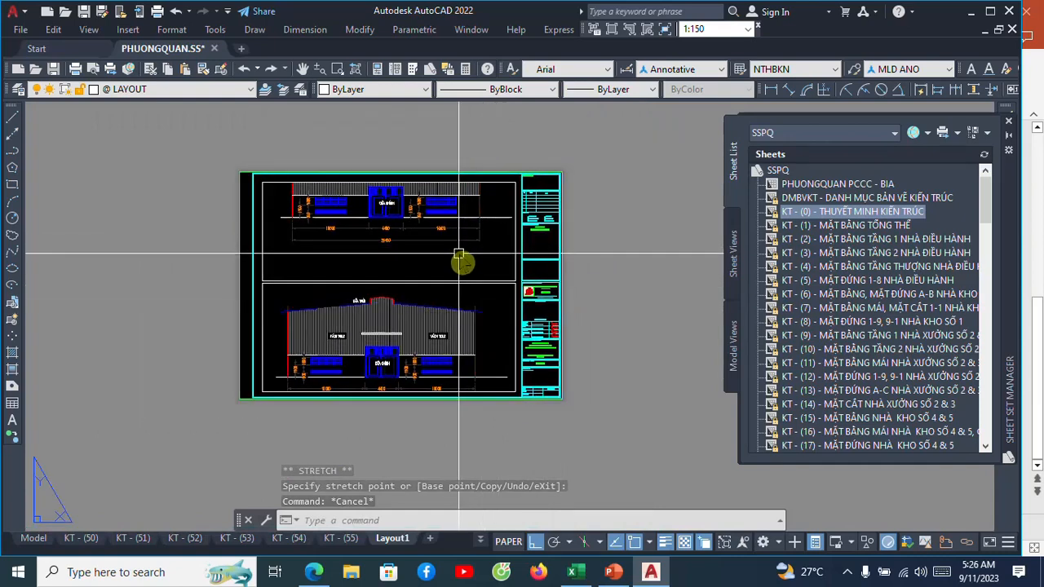
Activate model space in the upper viewport, find the roof plan with green and blue stripes, and frame it with a zoom window.
left_click(459, 253)
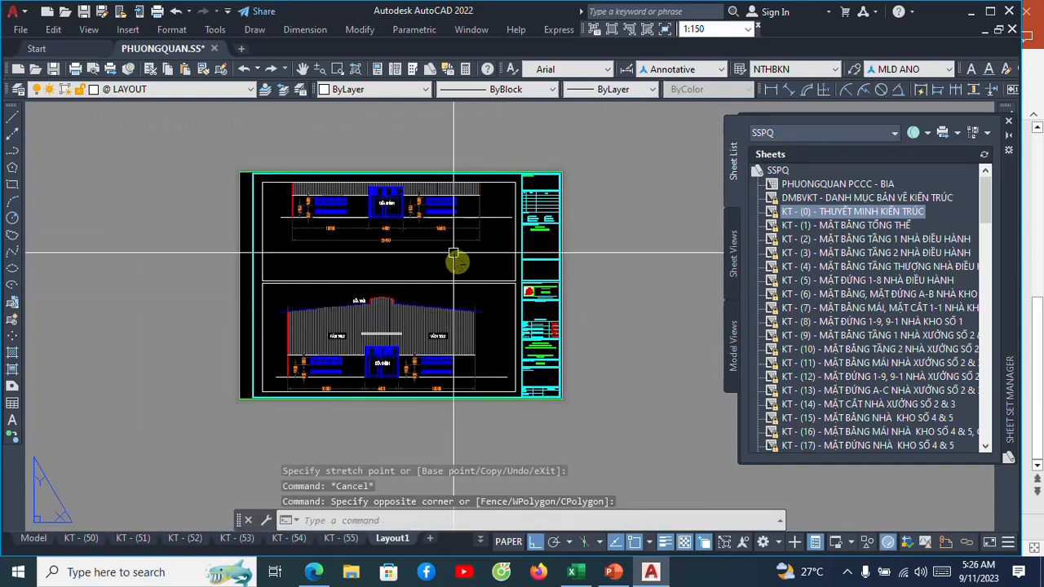
type("ms")
key("Return")
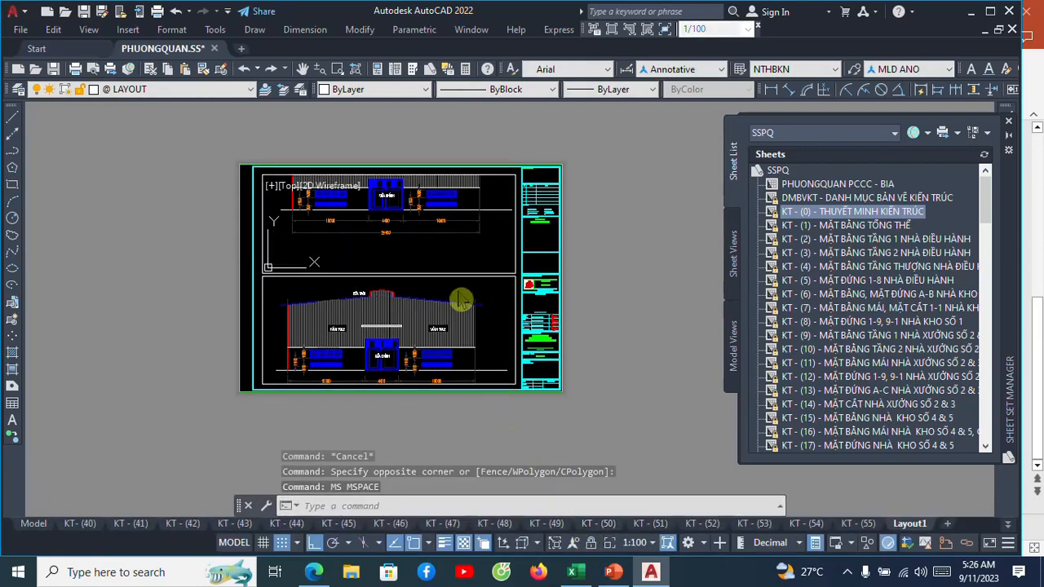
scroll(445, 242, "down", 3)
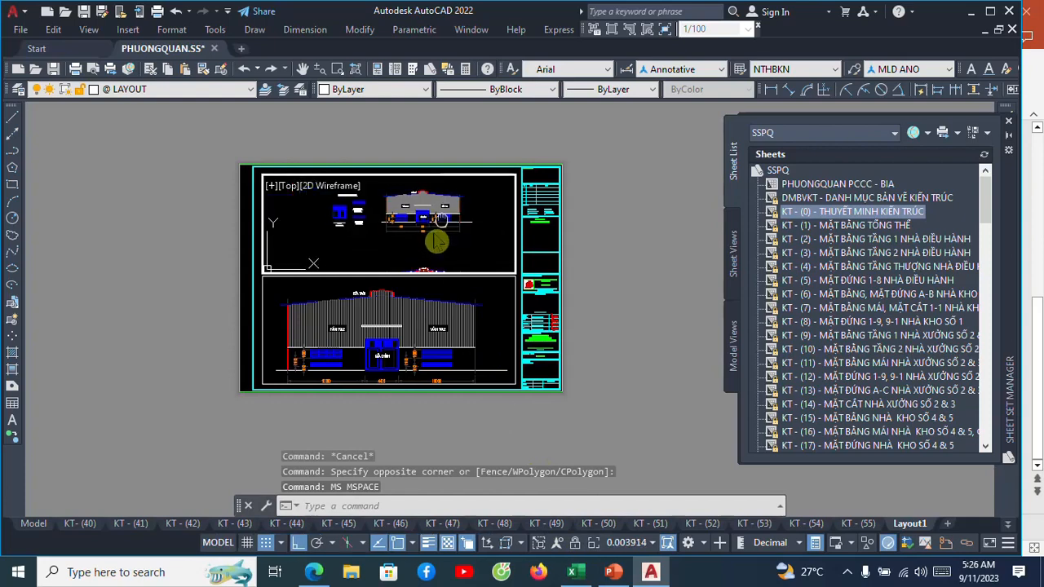
scroll(430, 240, "down", 8)
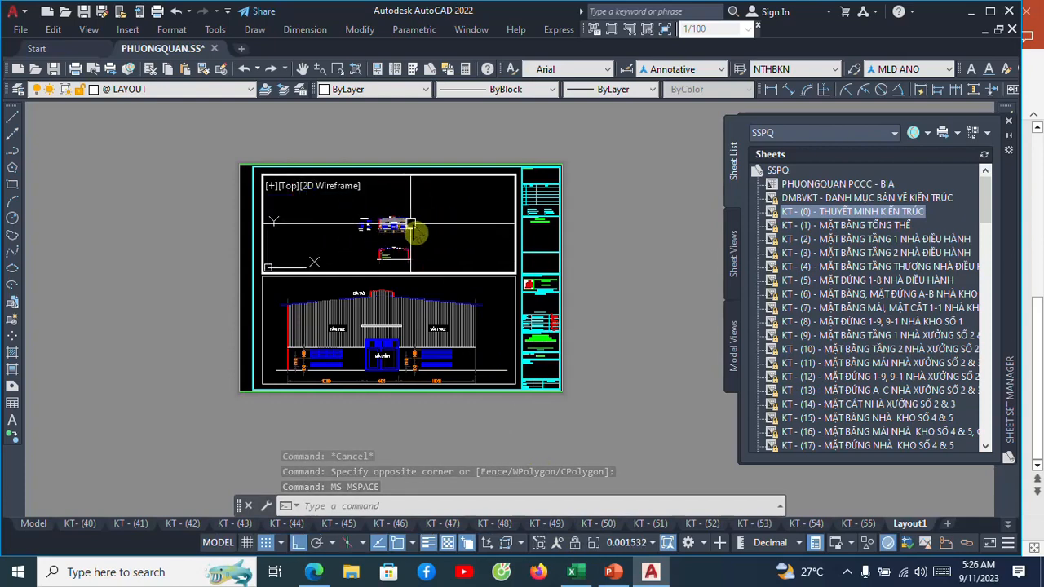
middle_click_drag(440, 238, 394, 209)
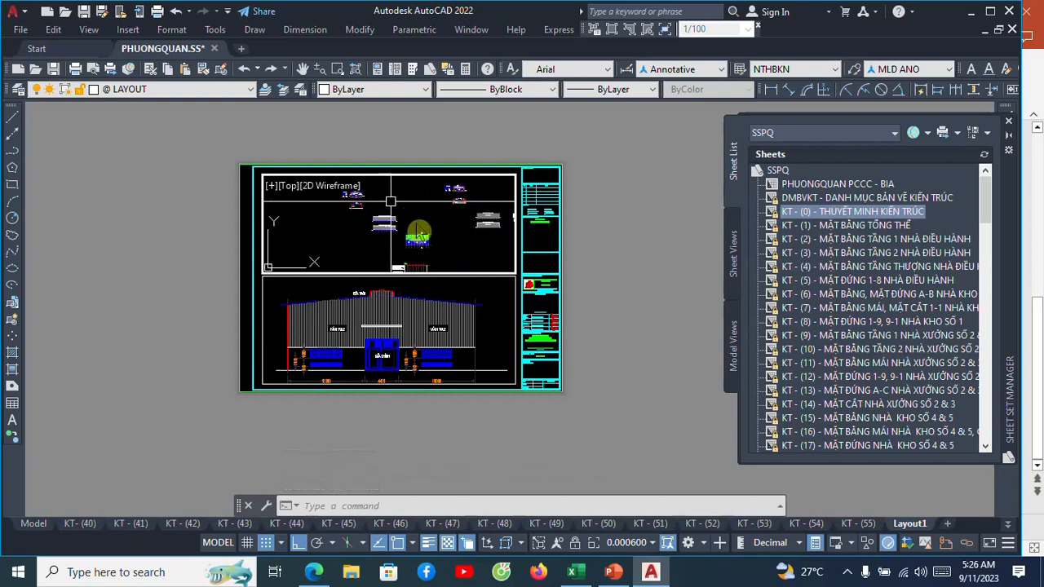
scroll(432, 249, "up", 5)
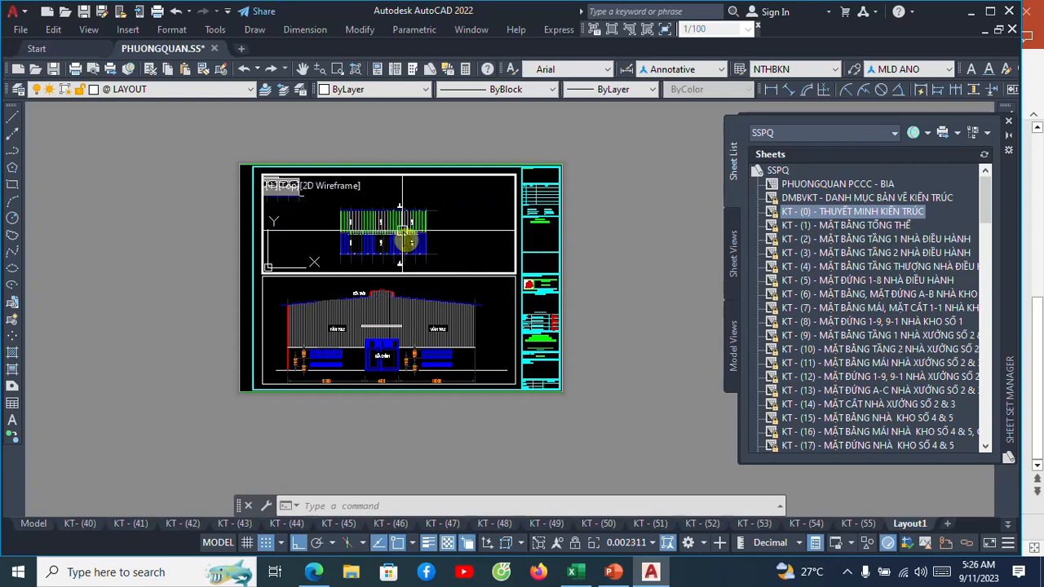
key("Return")
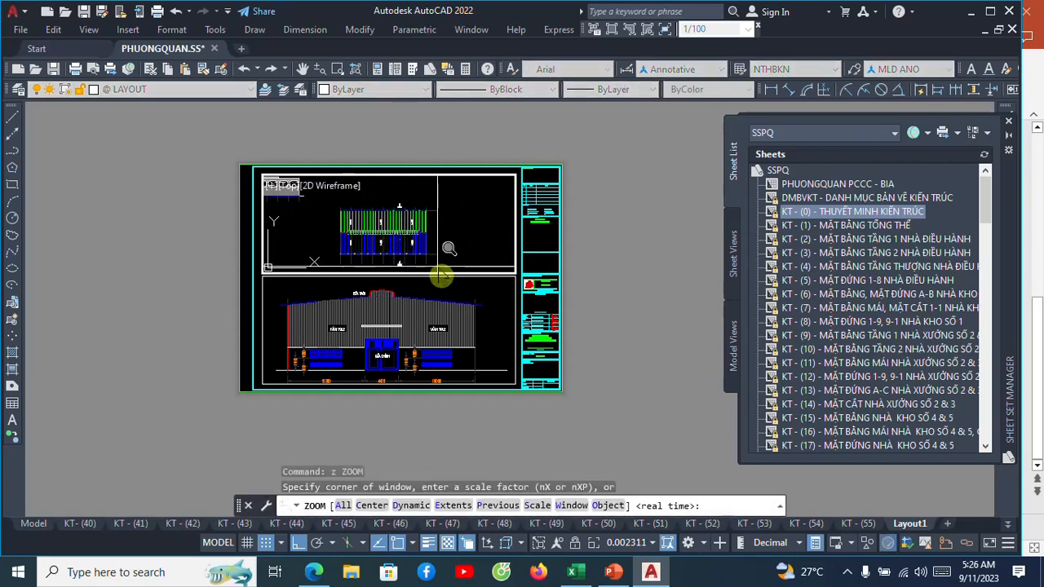
left_click(446, 279)
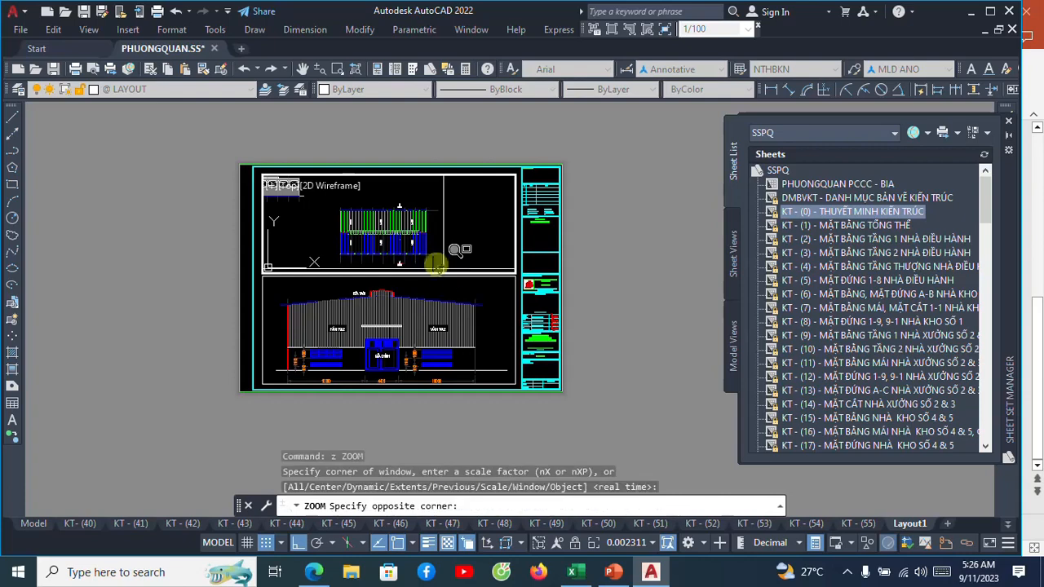
left_click(335, 205)
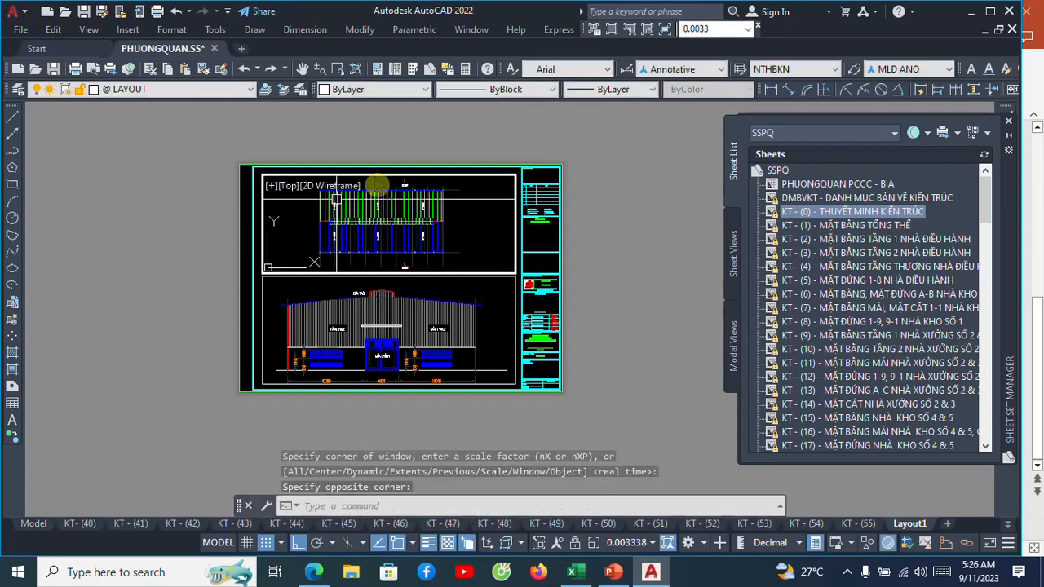
Try scales of 1:100 and 1:200 for the roof plan in the upper viewport.
left_click(715, 28)
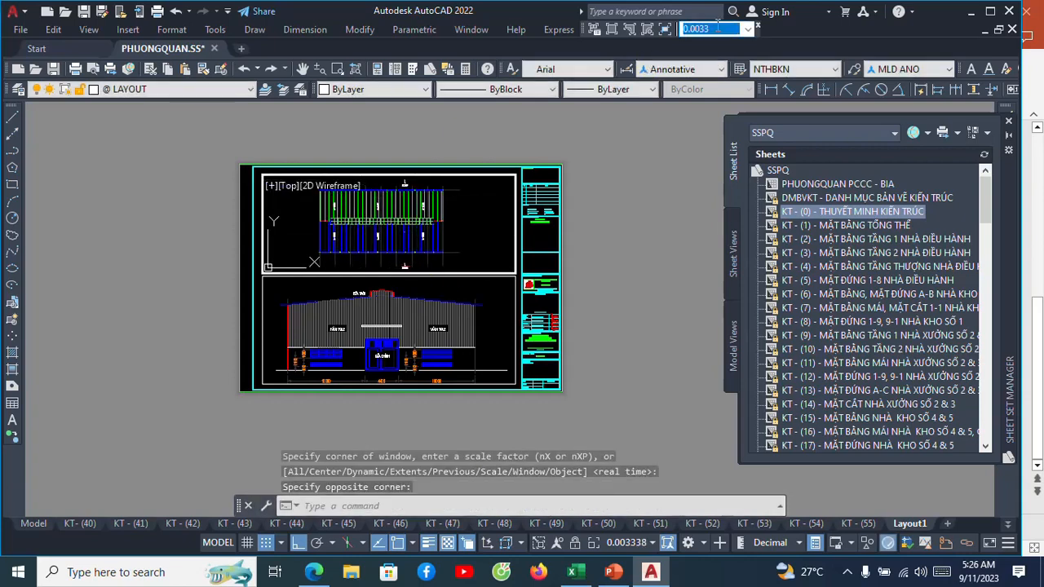
type("1/10")
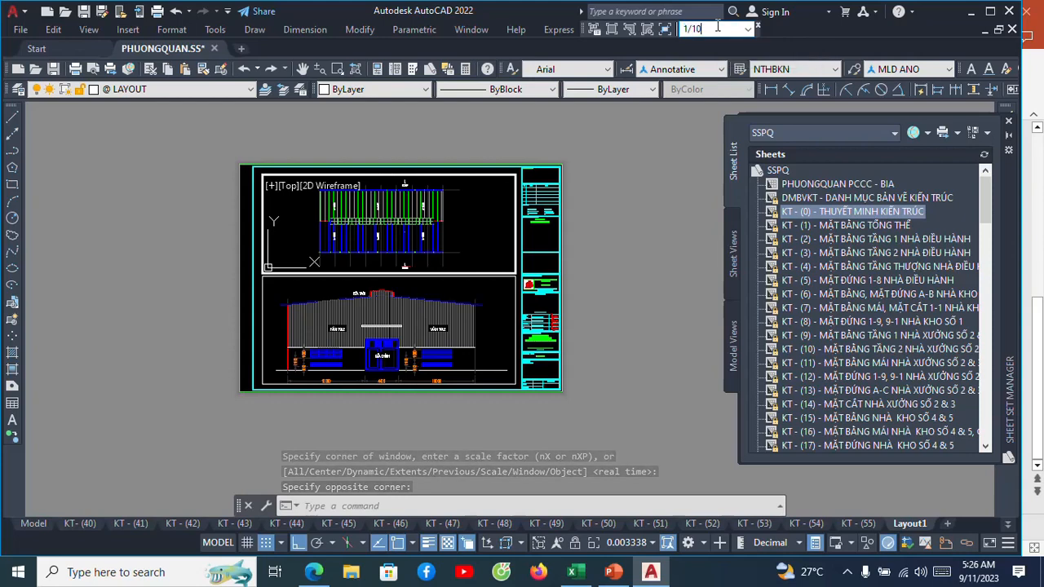
type("0")
key("Return")
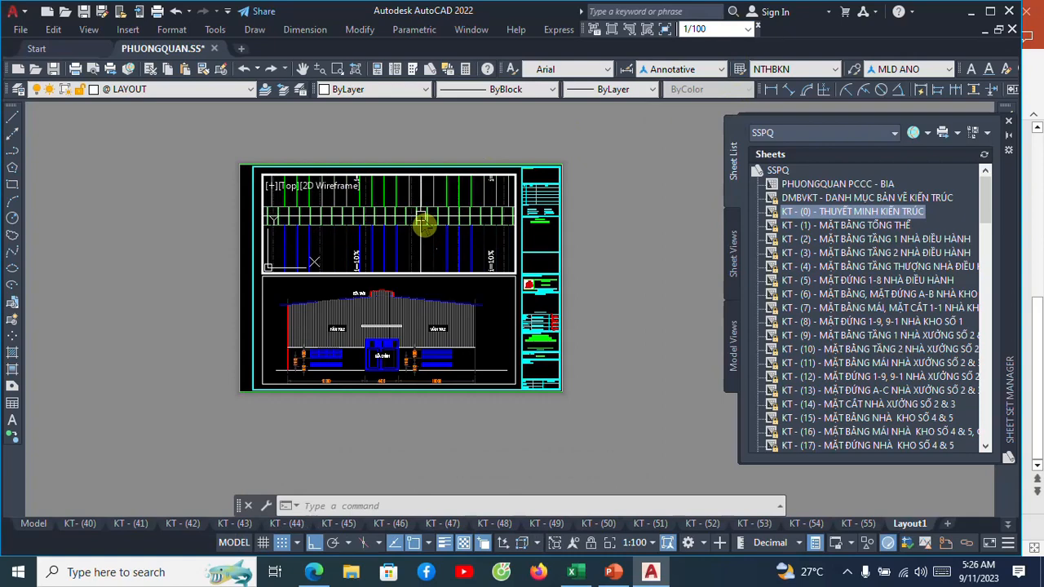
left_click(714, 29)
type("1")
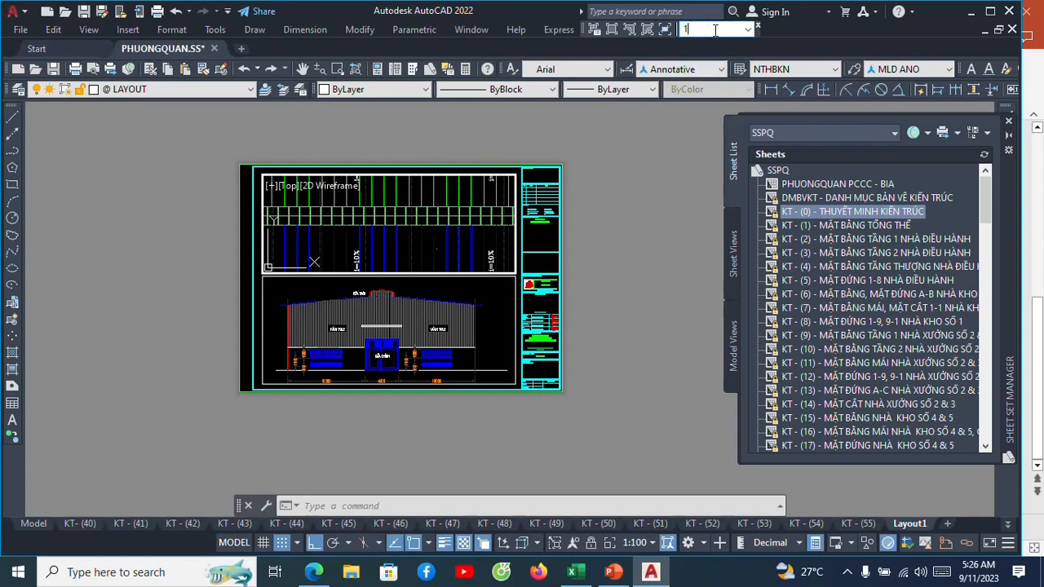
type("/200")
key("Return")
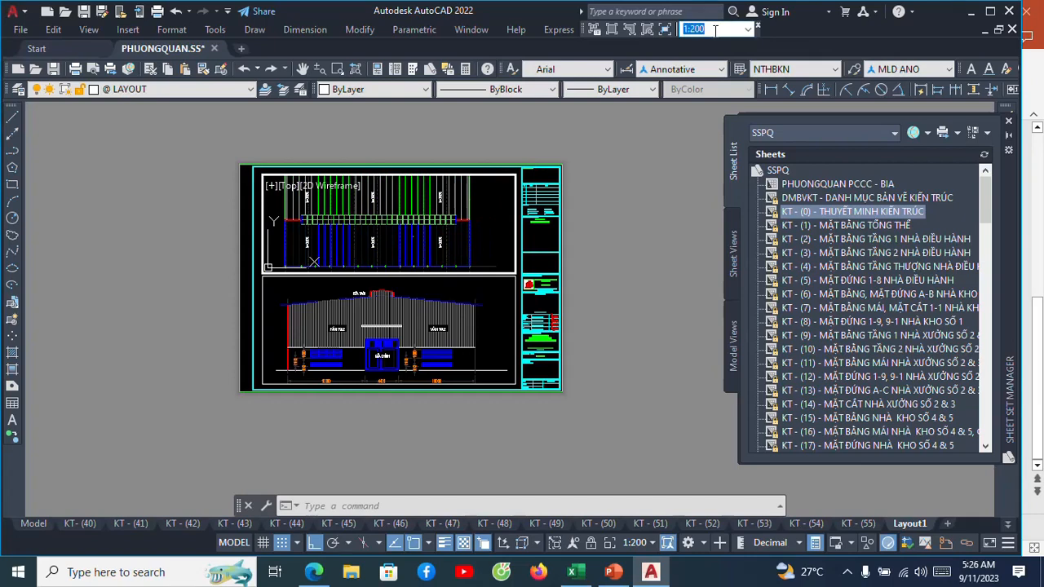
Set the upper viewport's scale to 1:250 and pan the roof plan so it sits fully inside the frame.
type("1/250")
key("Return")
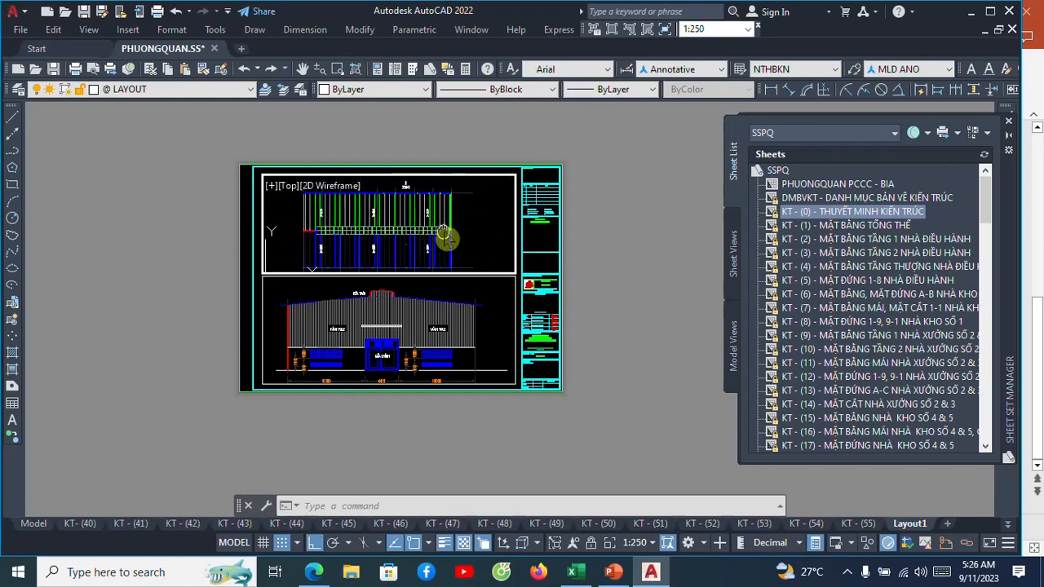
middle_click_drag(448, 232, 453, 235)
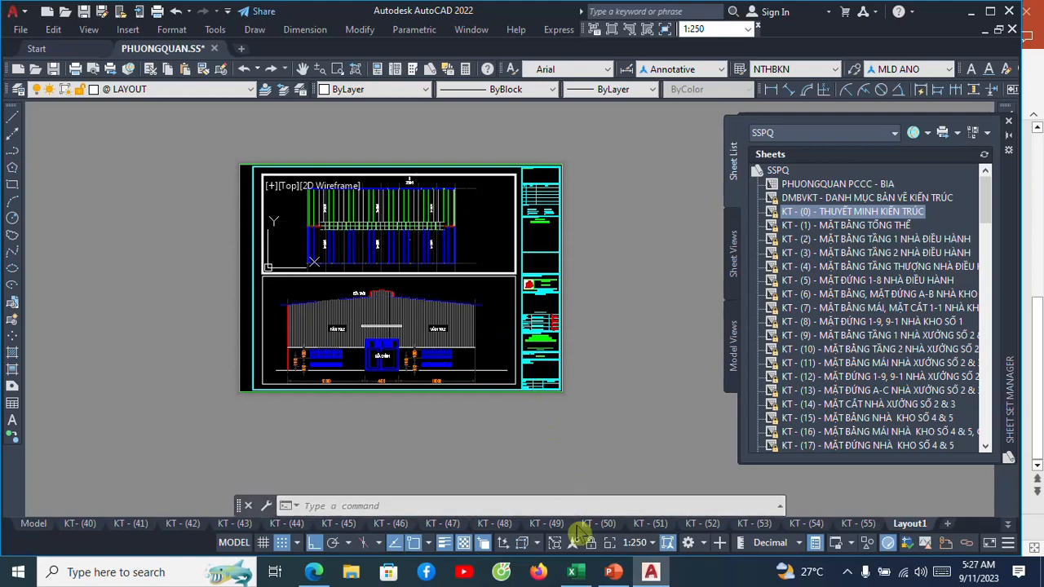
Activate the lower viewport, inspect the title block's lower cells, and return the layout to paper space.
left_click(500, 356)
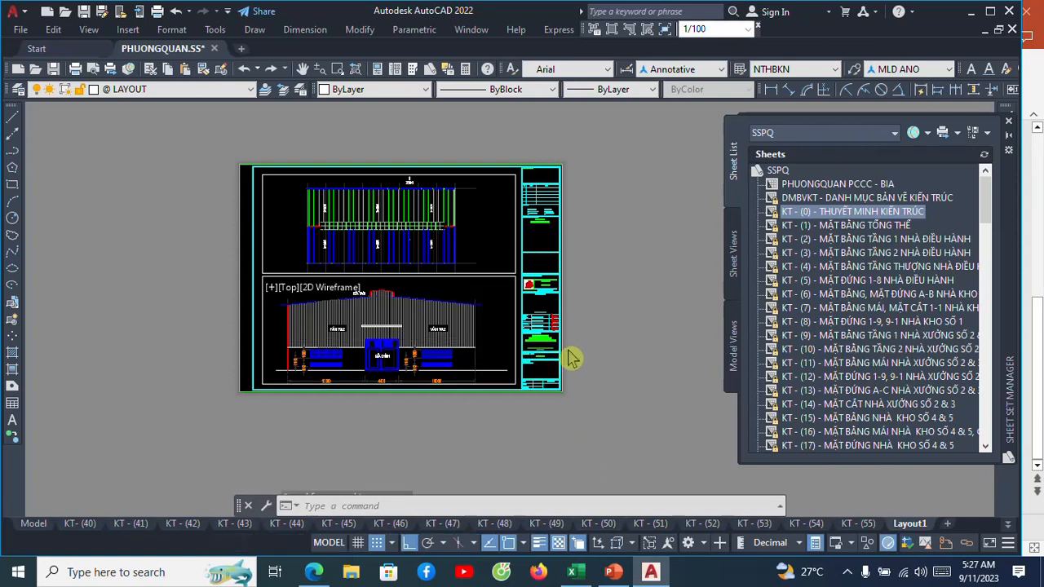
scroll(570, 355, "up", 3)
scroll(529, 379, "up", 2)
middle_click_drag(529, 380, 483, 299)
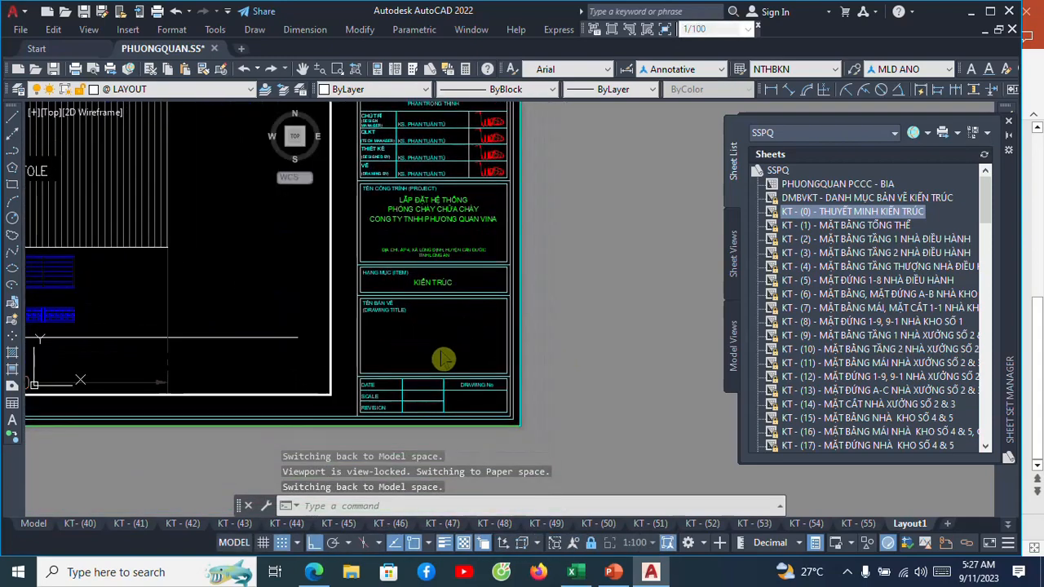
double_click(445, 351)
middle_click_drag(449, 343, 470, 293)
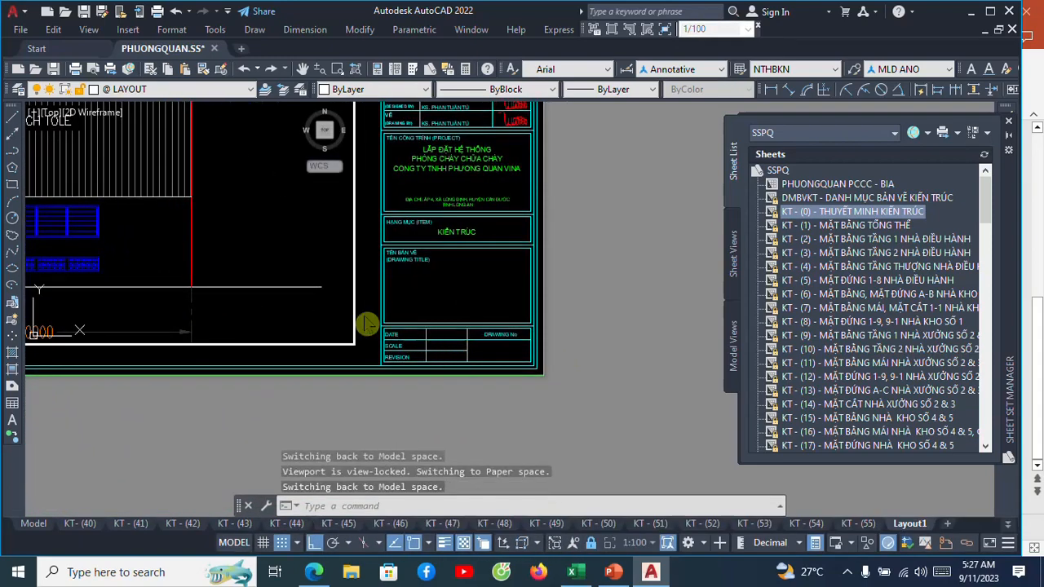
type("p")
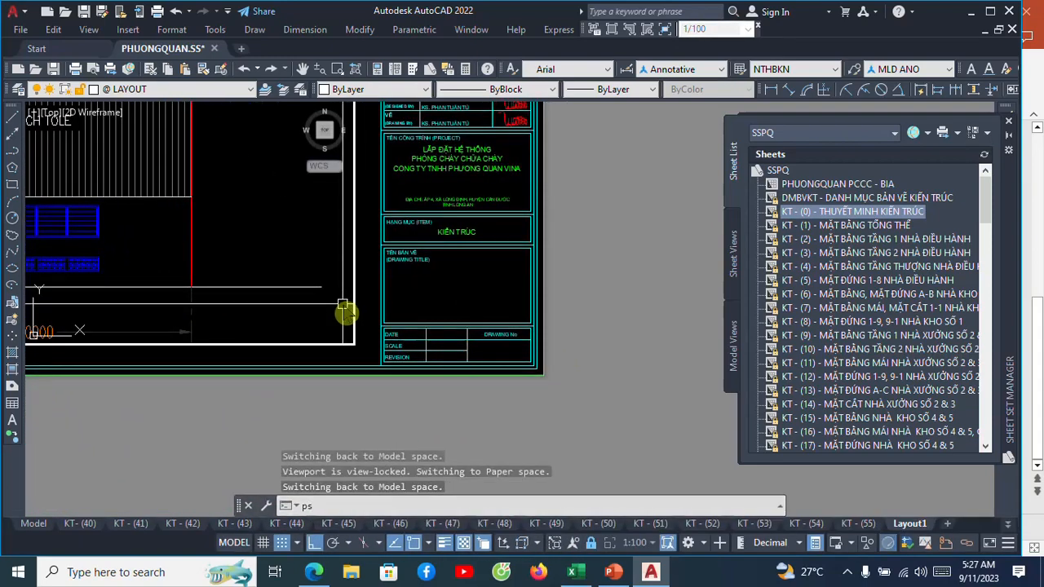
type("s")
key("Return")
scroll(342, 306, "down", 3)
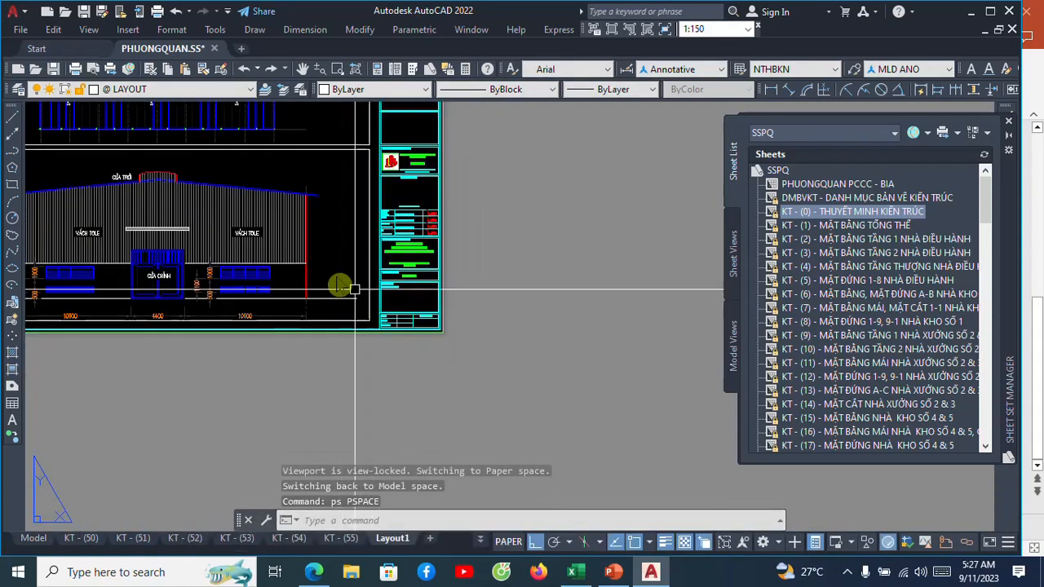
middle_click_drag(341, 285, 483, 418)
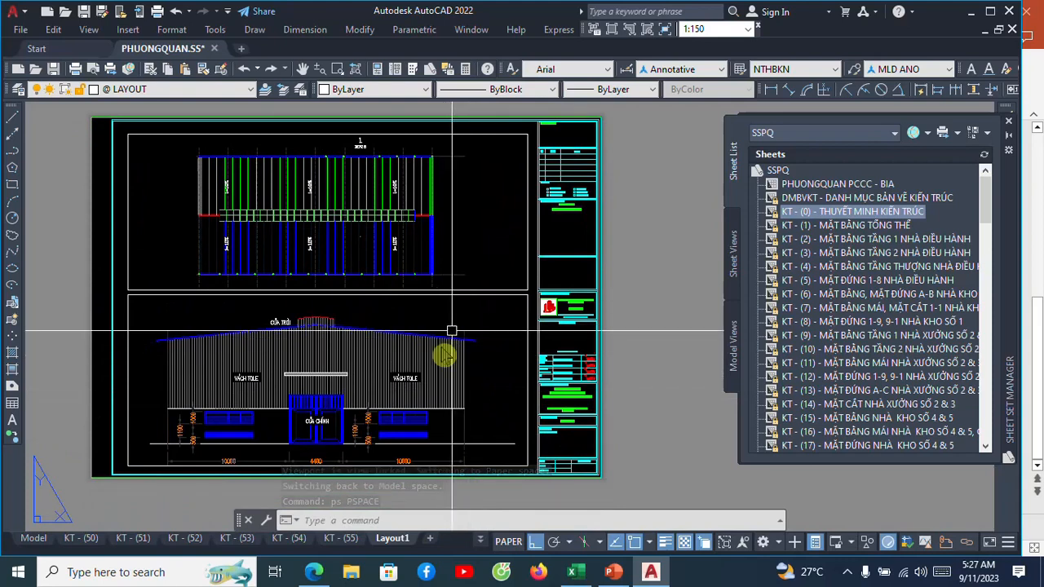
Enter model space in the lower viewport, return to paper space, and clear any pending selection.
left_click(470, 218)
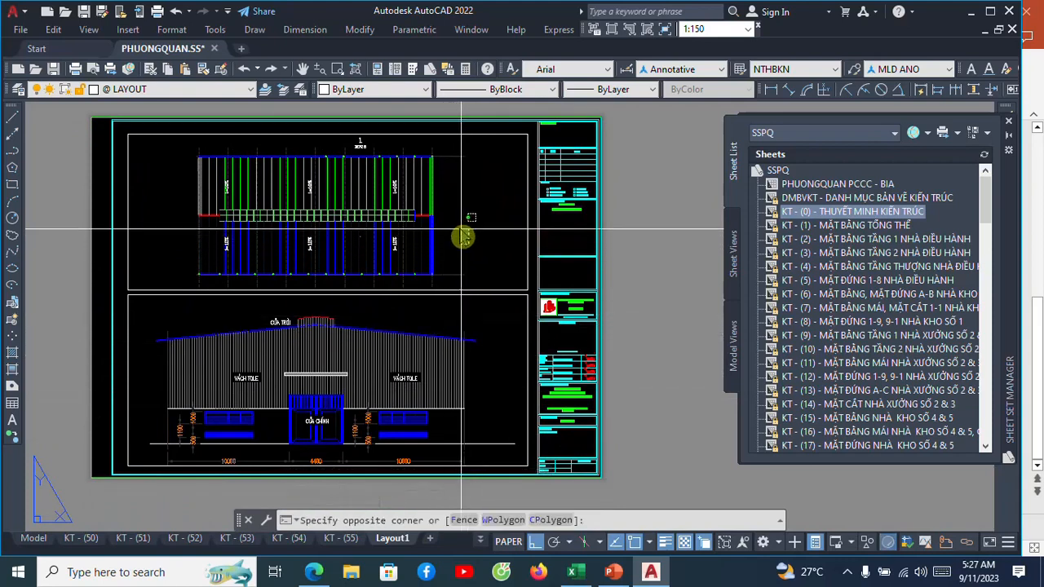
left_click(458, 229)
type("m")
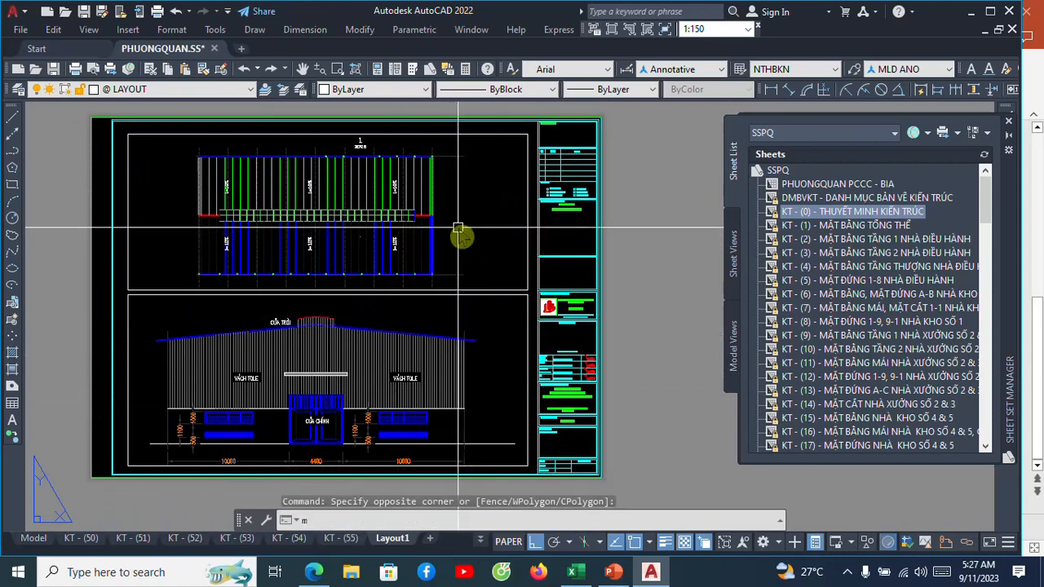
type("s")
key("Return")
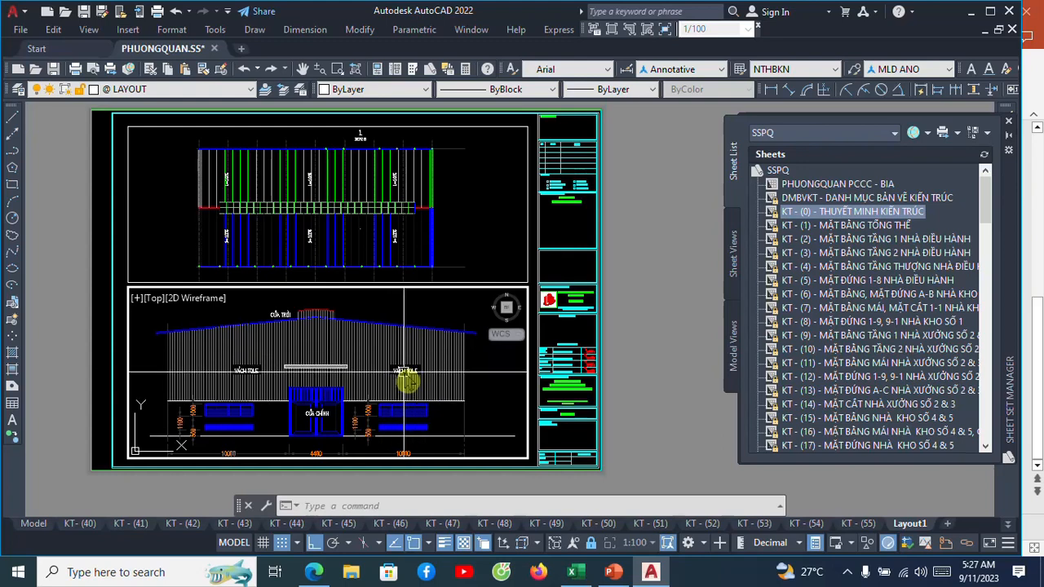
type("ps")
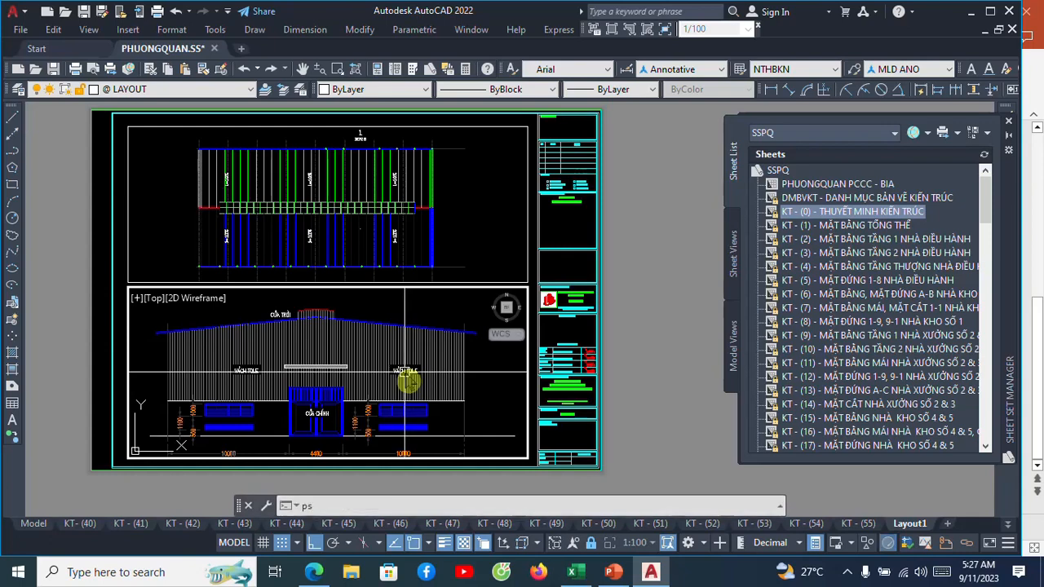
key("Return")
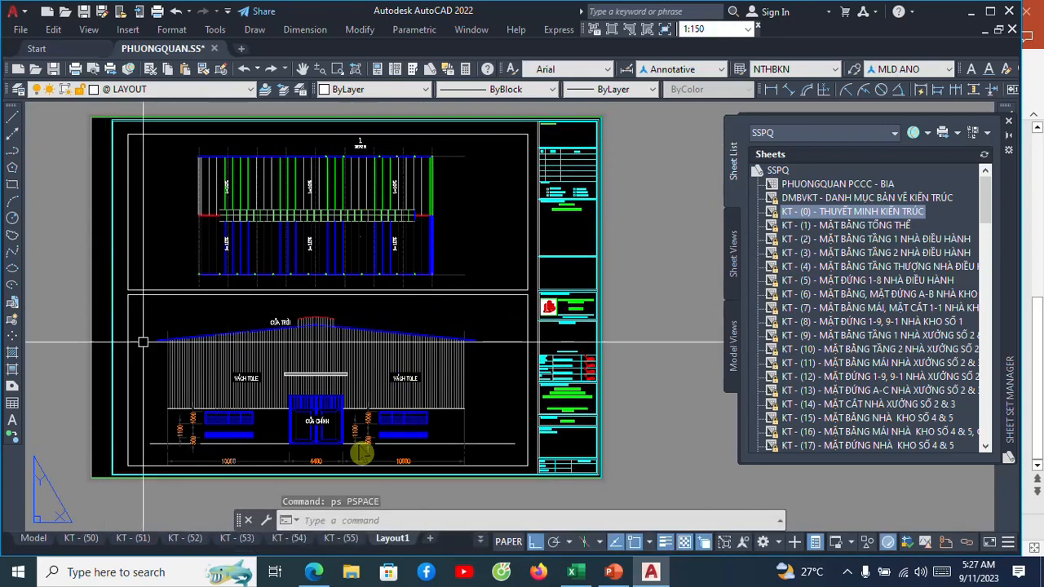
left_click(349, 200)
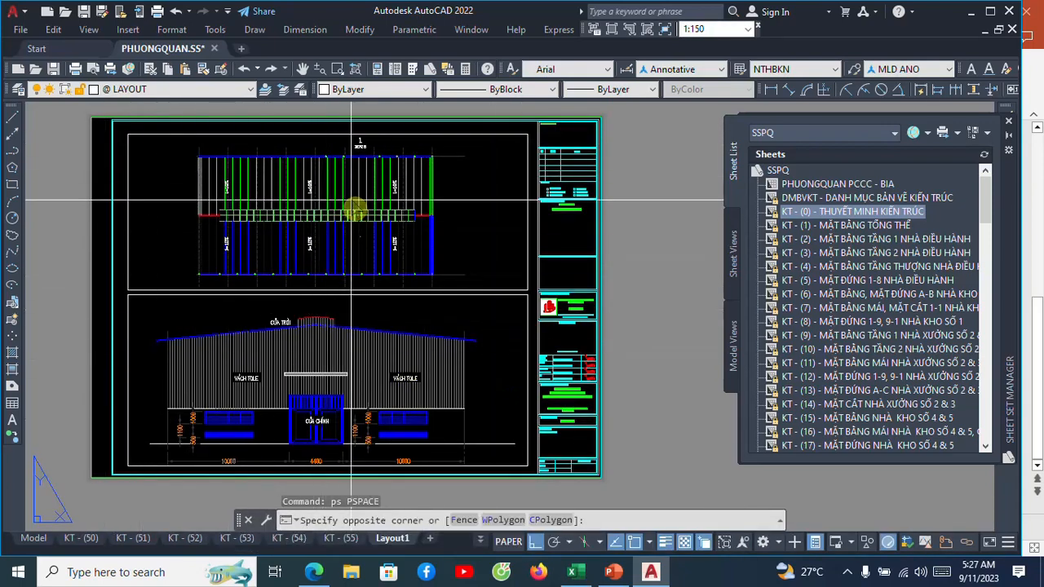
left_click(309, 347)
key("Escape")
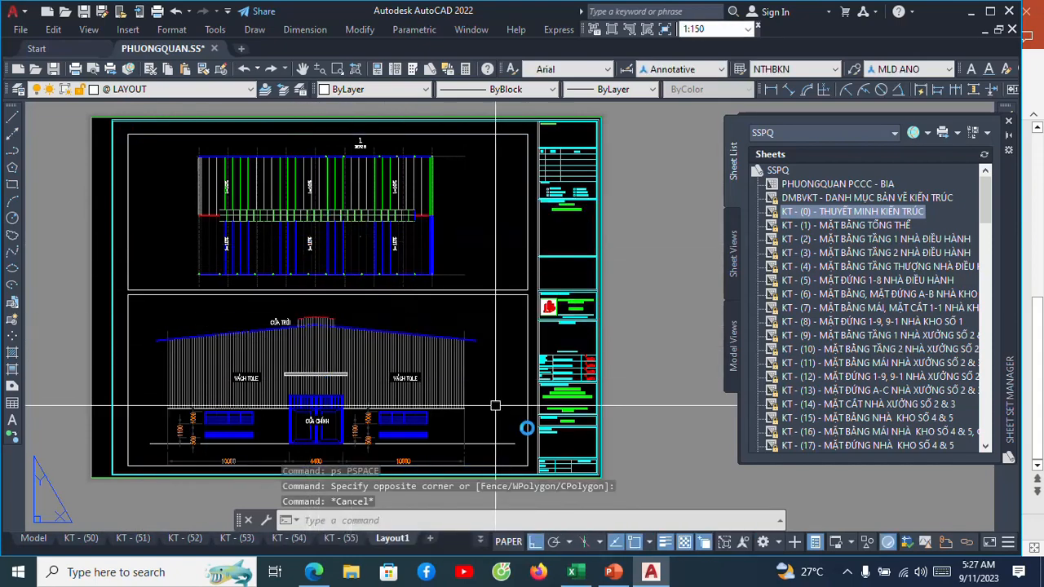
Inspect the title block's blank cells for drawing title, date, scale, revision and drawing number.
scroll(527, 427, "up", 2)
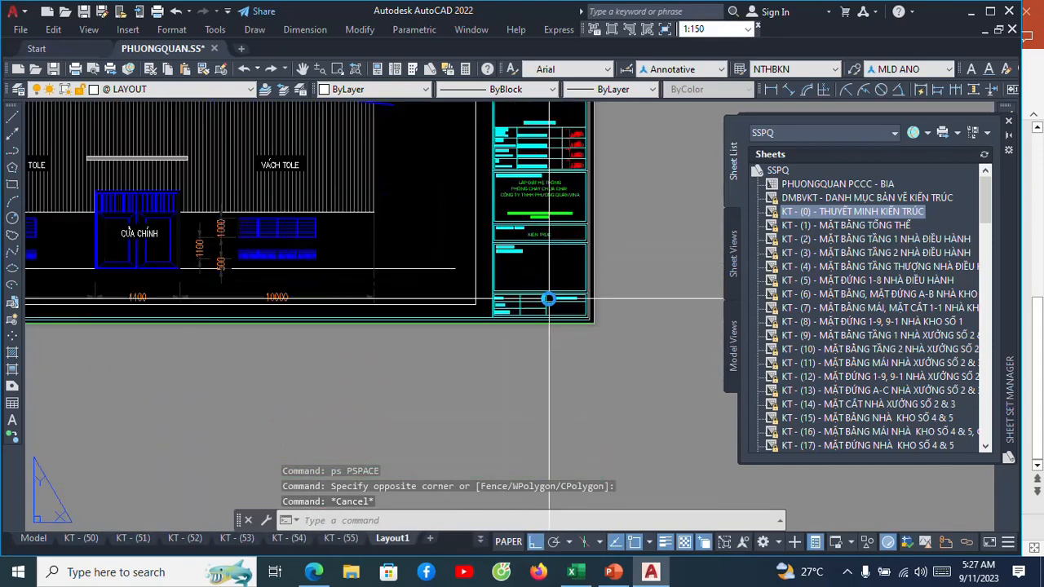
scroll(548, 300, "up", 4)
middle_click_drag(540, 293, 449, 320)
scroll(499, 295, "up", 3)
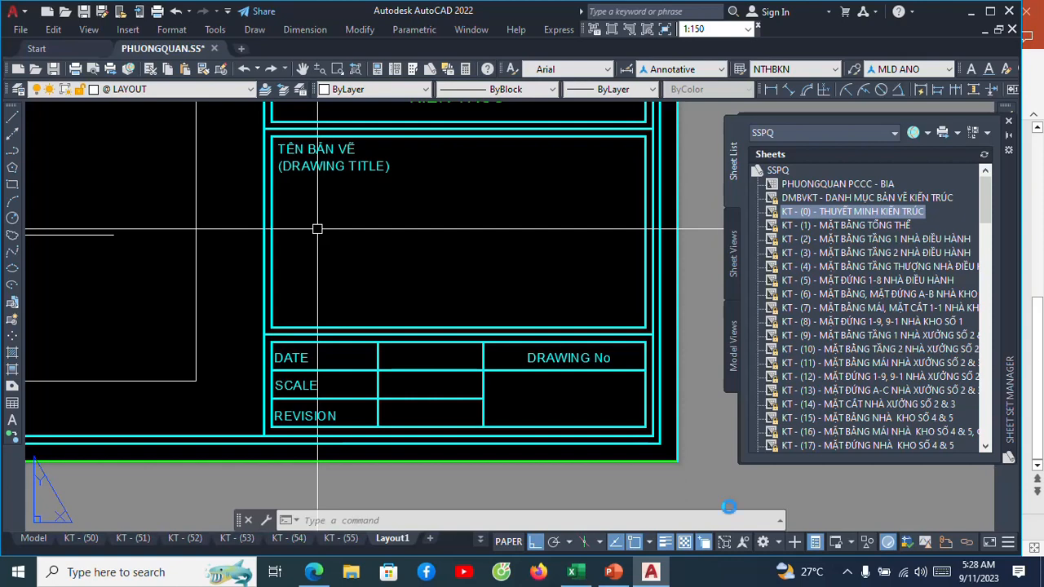
scroll(568, 327, "down", 2)
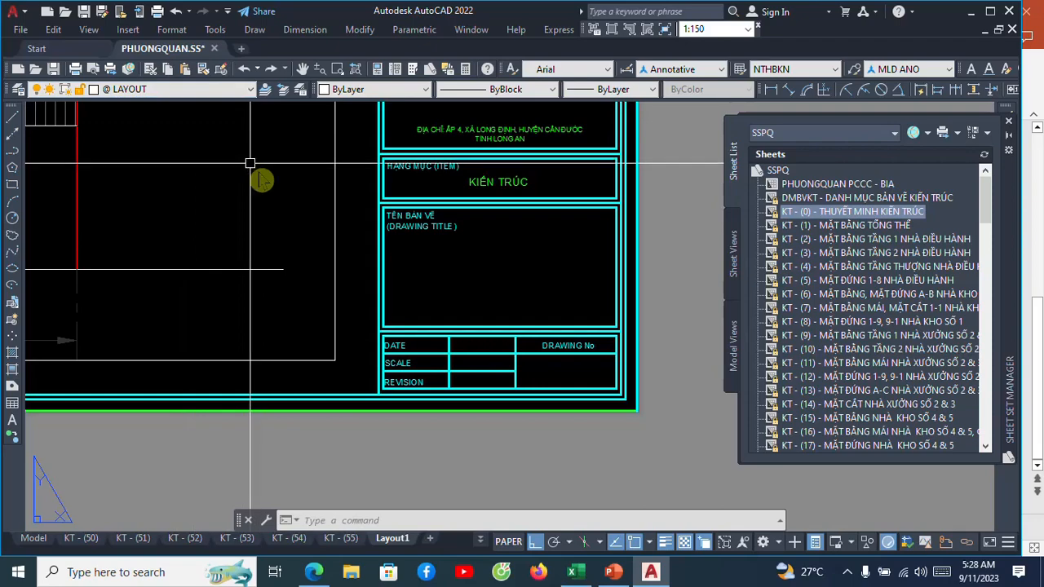
scroll(388, 255, "down", 4)
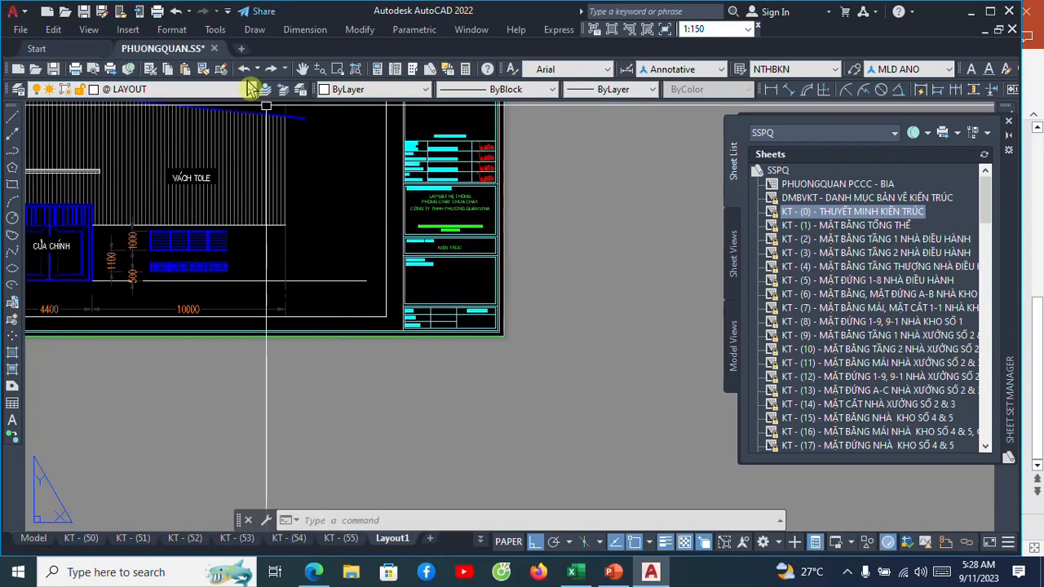
Set the current layer to 0.
left_click(255, 91)
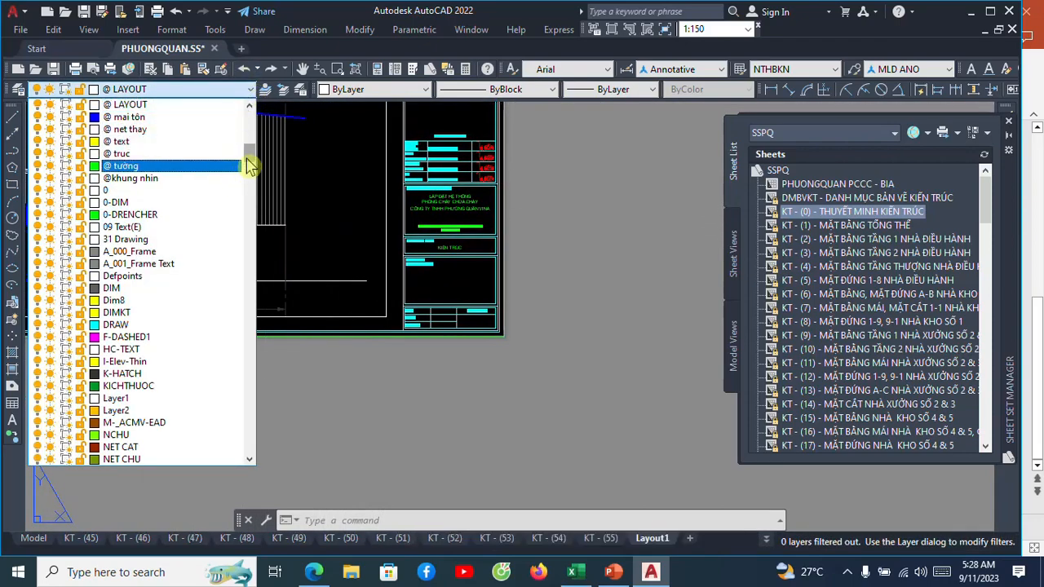
left_click_drag(249, 166, 254, 117)
scroll(210, 205, "down", 2)
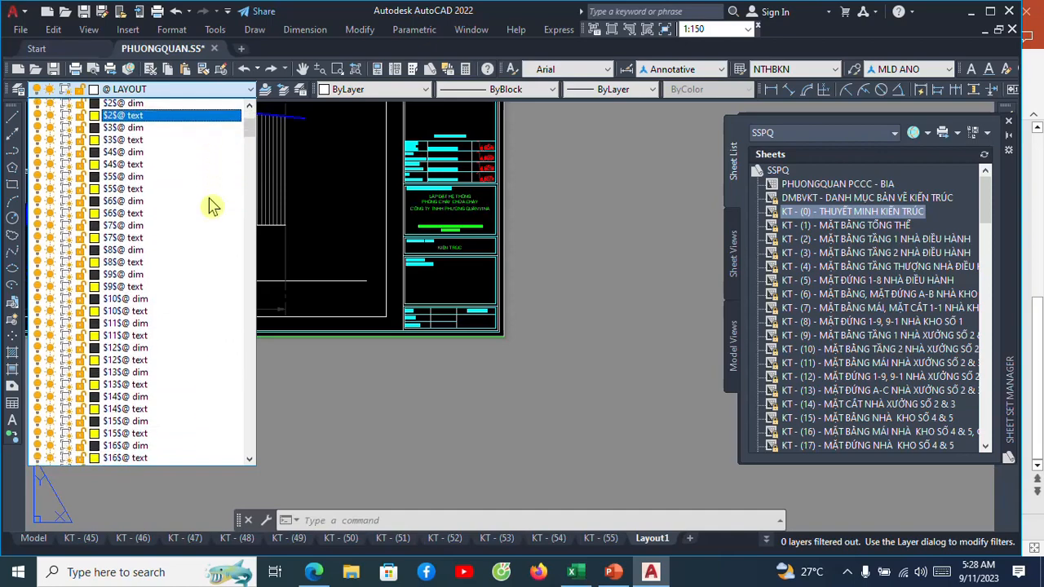
scroll(205, 199, "down", 6)
scroll(208, 143, "up", 8)
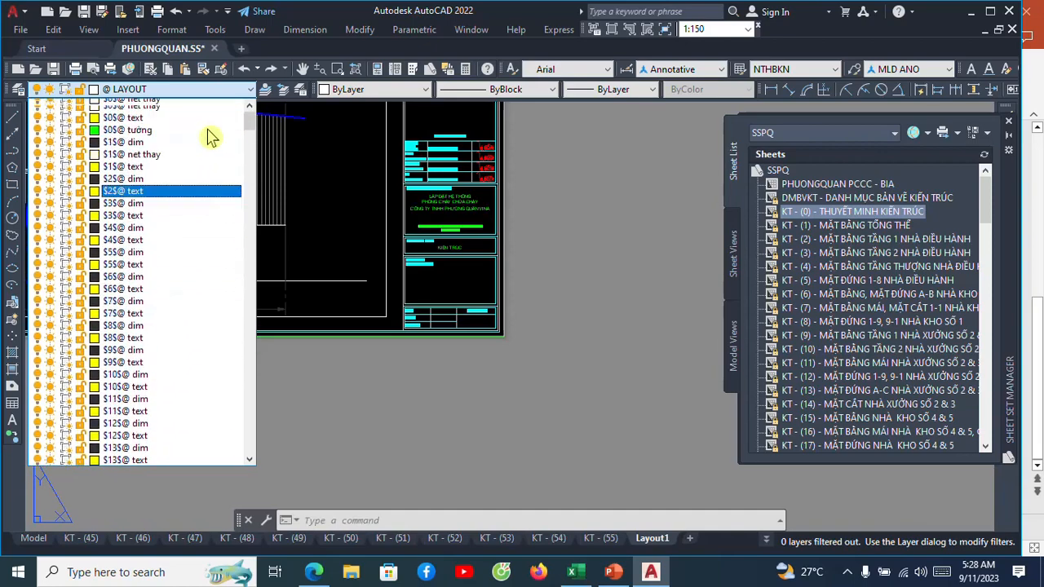
scroll(209, 136, "up", 1)
left_click(332, 171)
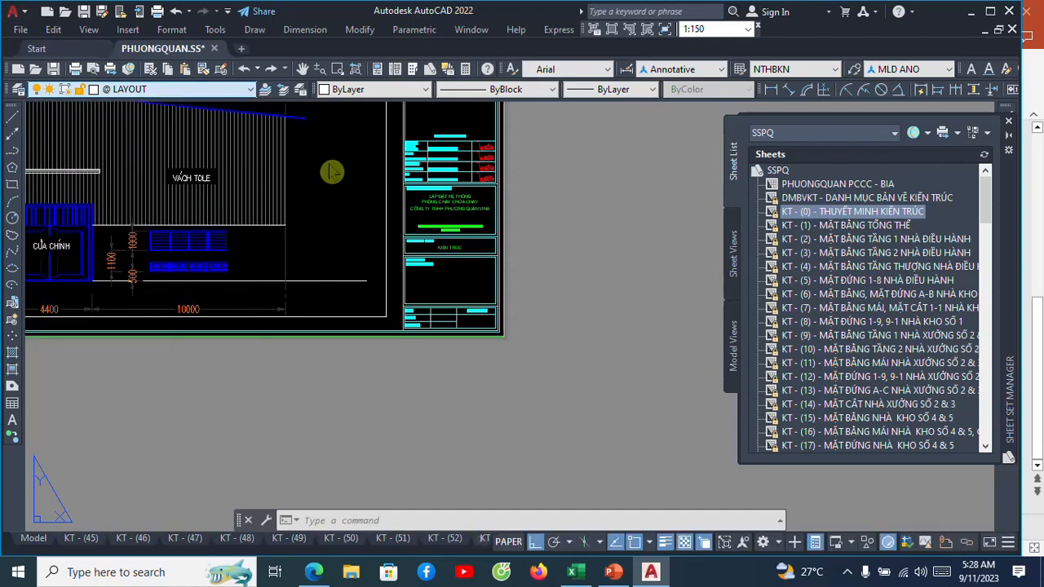
type("clayer")
key("Return")
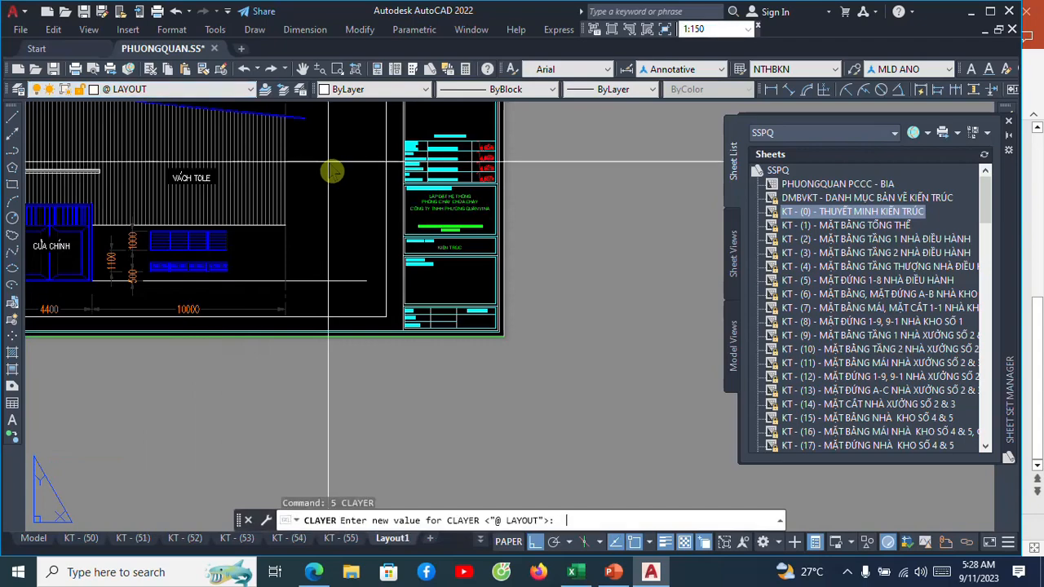
key("Return")
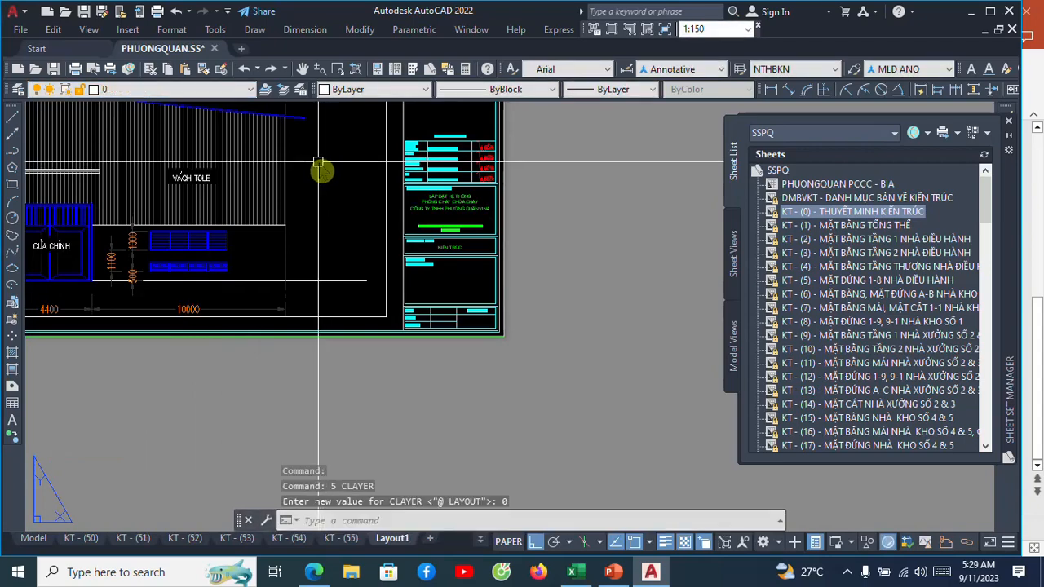
Start multiline text in the blank cell beside DATE, using the cell's corners and middle-center (MC) justification.
scroll(505, 350, "up", 2)
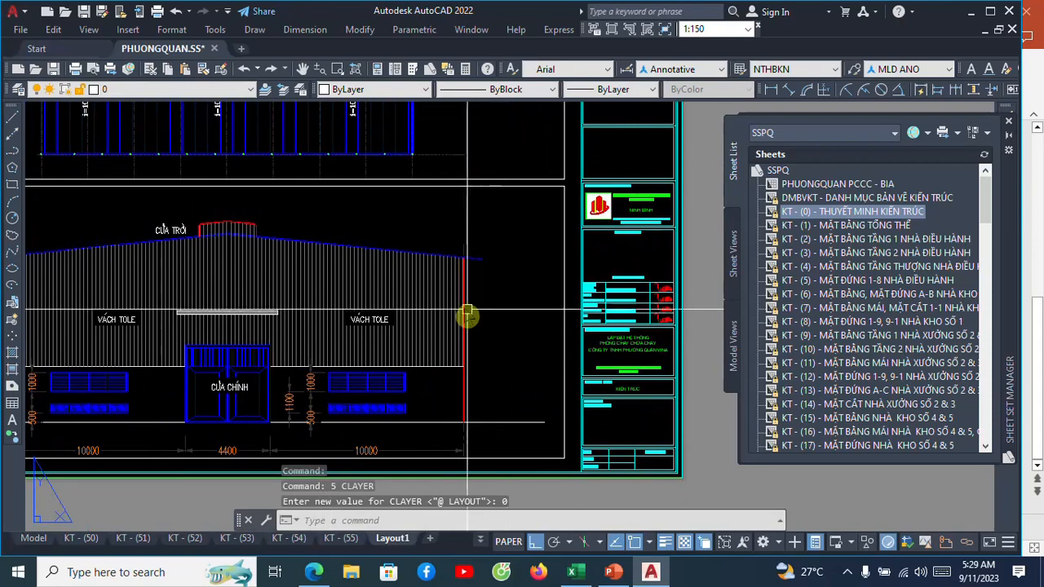
scroll(497, 310, "up", 5)
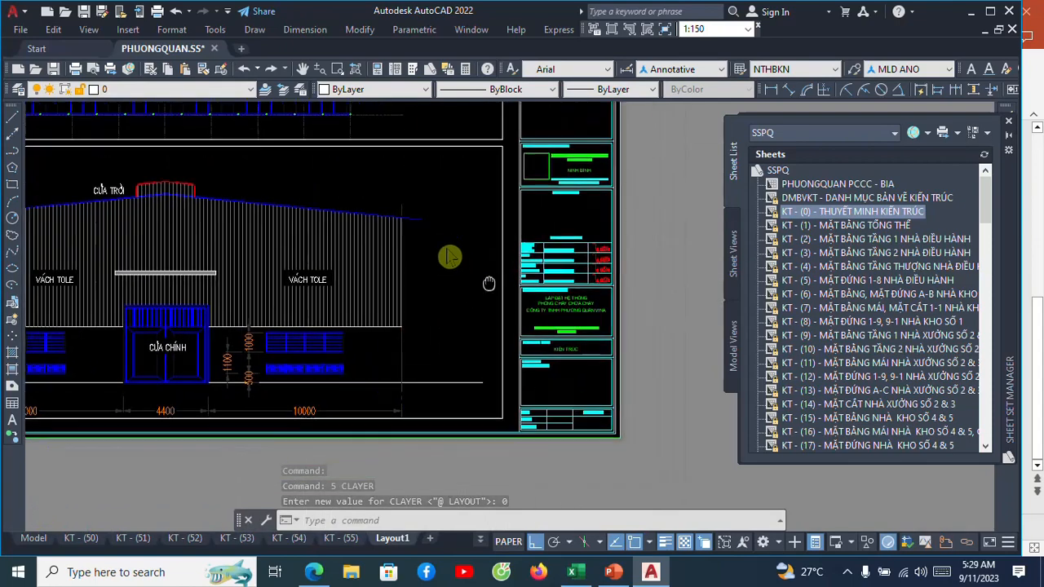
scroll(456, 335, "up", 2)
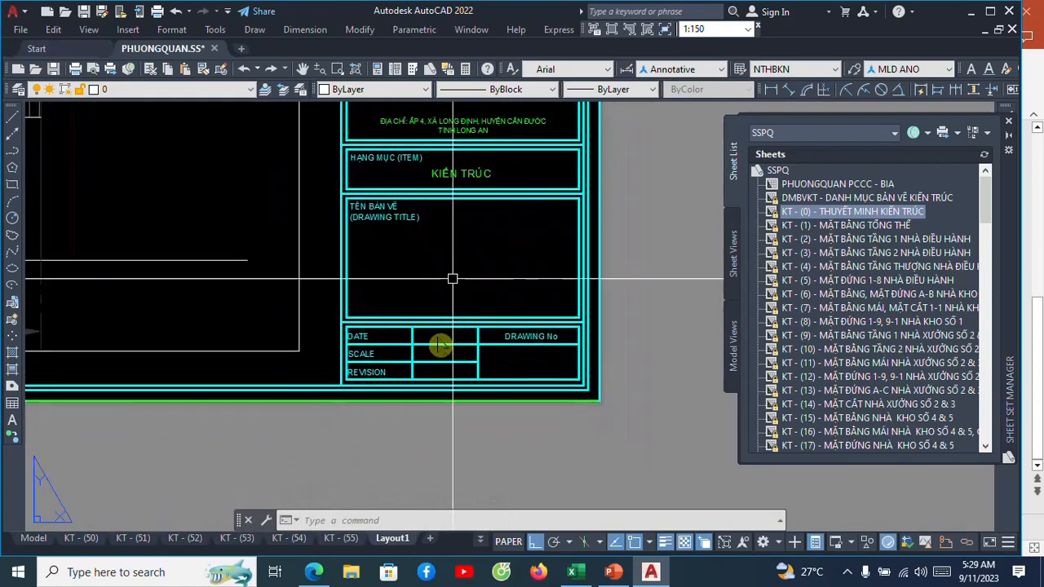
scroll(415, 334, "up", 2)
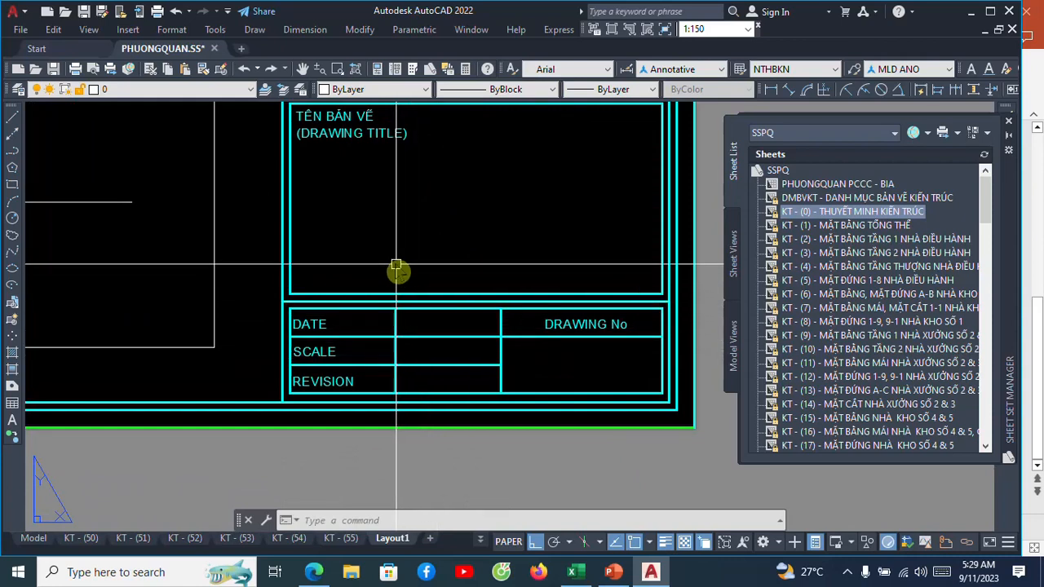
key("Return")
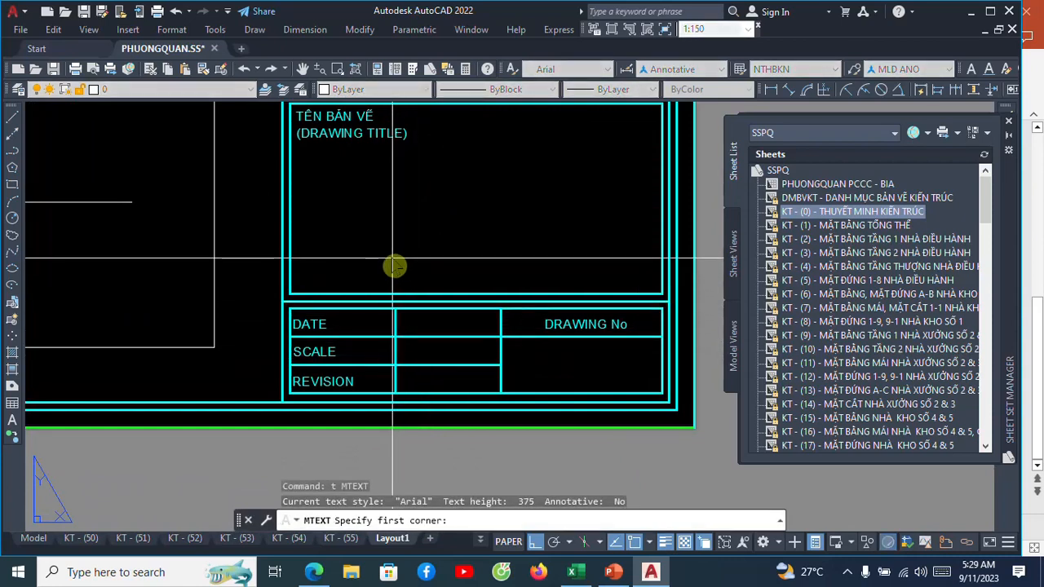
left_click(395, 310)
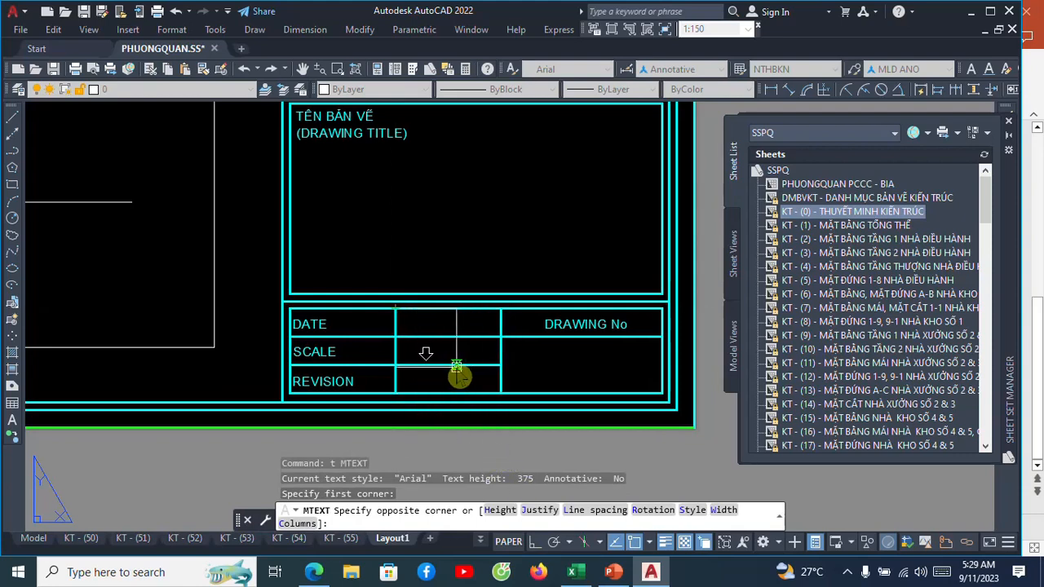
left_click(538, 512)
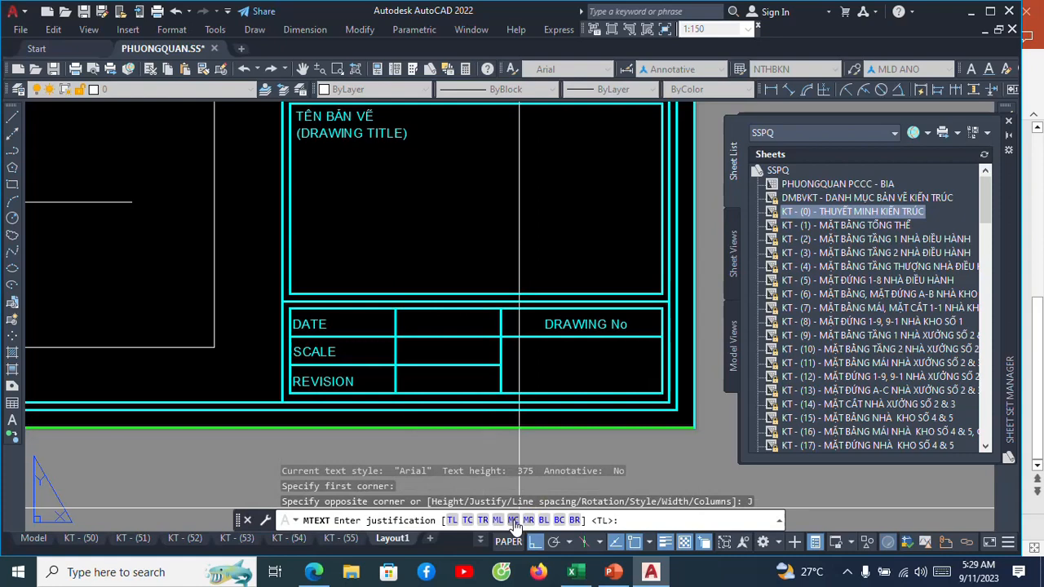
left_click(513, 520)
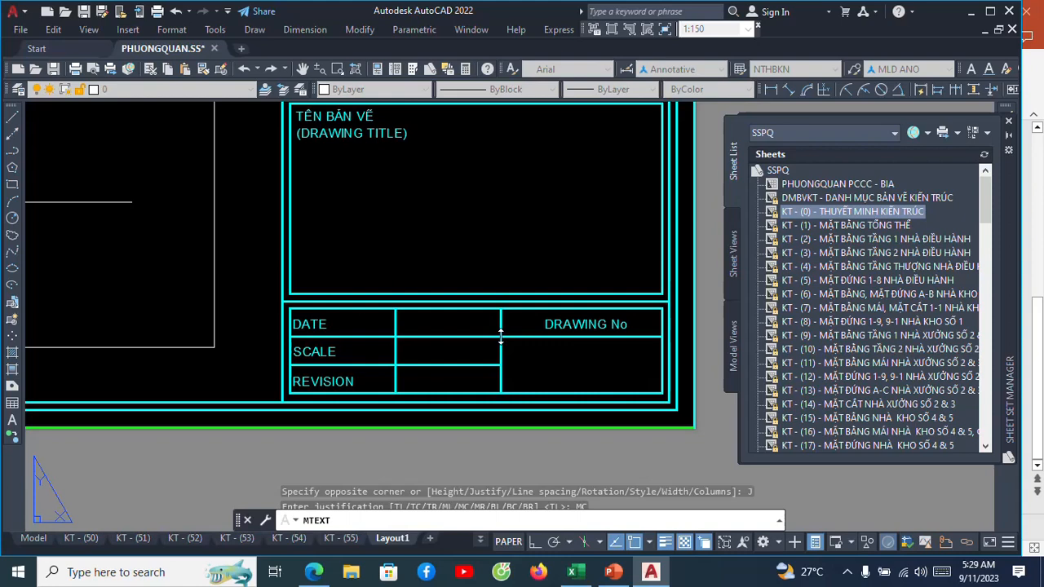
left_click(458, 325)
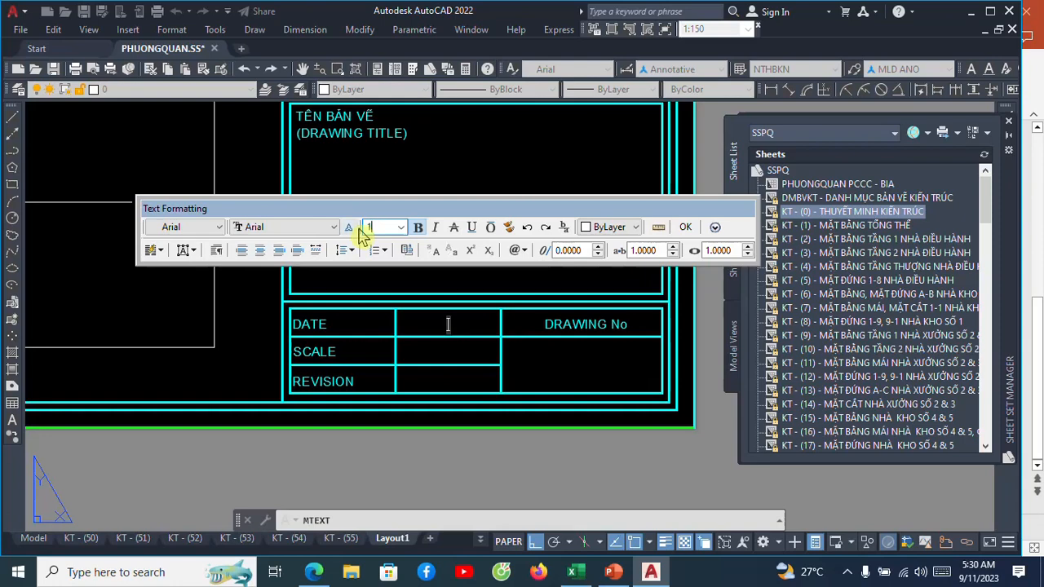
Set the text height to 1.5 and enter the sample text "fsfsdfsfsdfbdb" in the DATE cell.
type(".5")
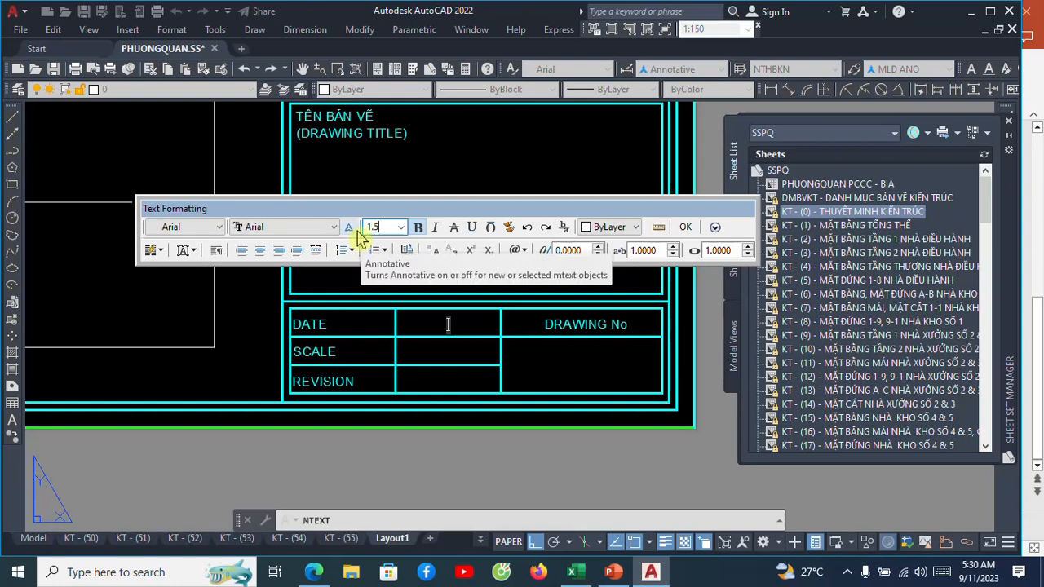
left_click(419, 325)
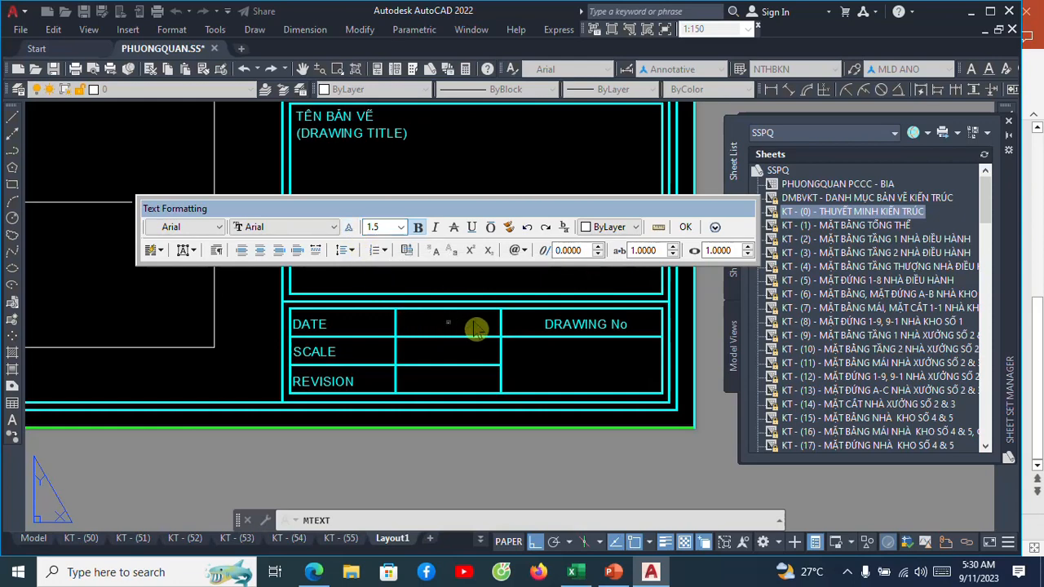
left_click(685, 226)
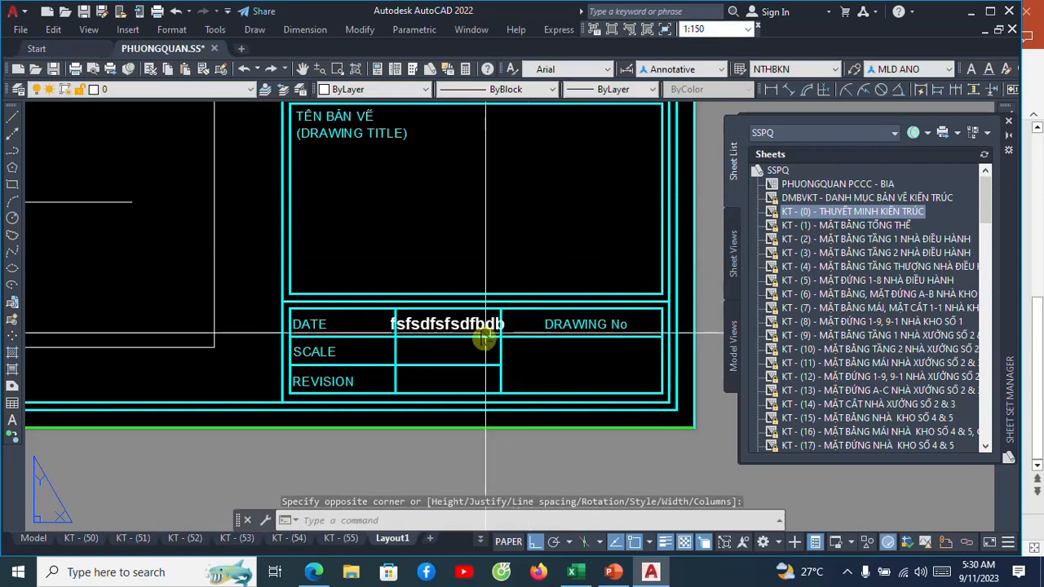
Copy the DATE cell's sample text down into the SCALE cell, using the cell corners as reference points.
scroll(478, 345, "up", 2)
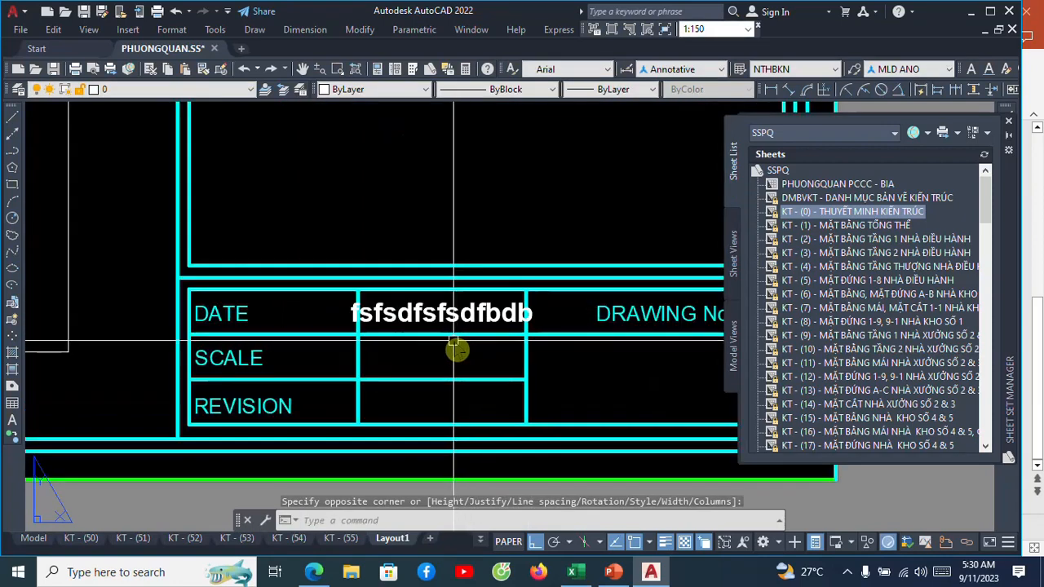
scroll(455, 346, "up", 2)
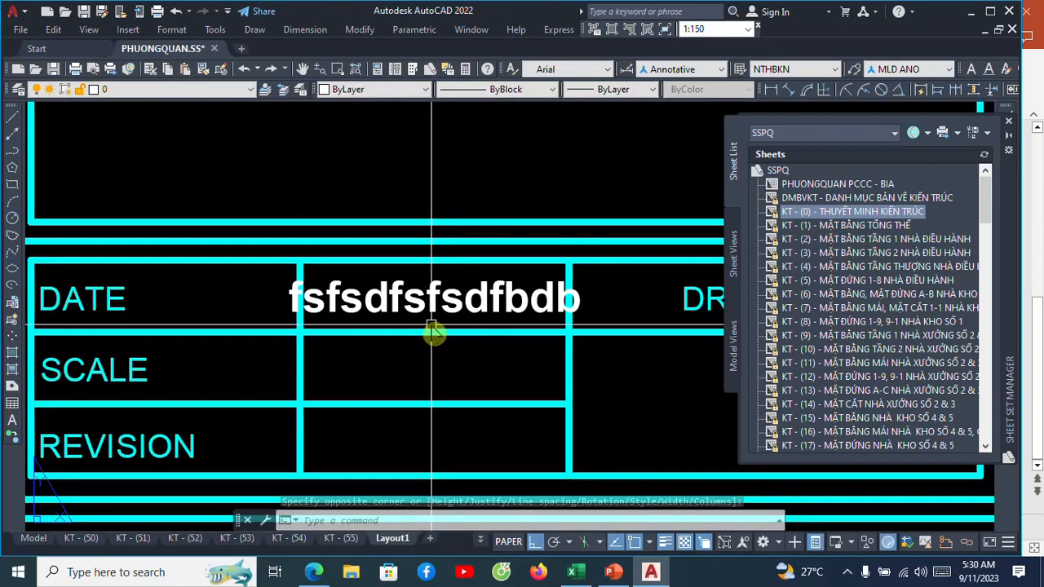
scroll(433, 331, "down", 2)
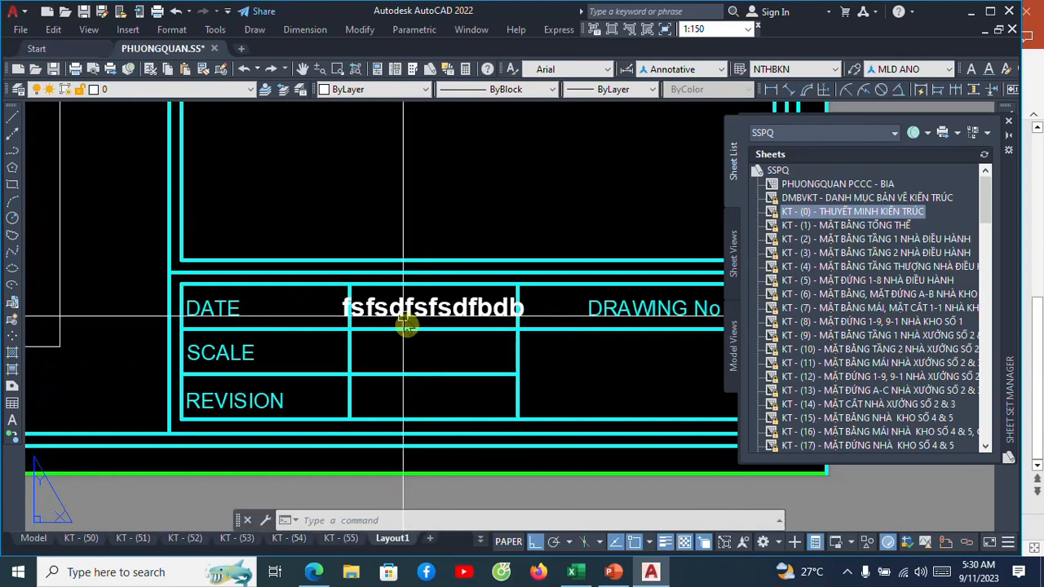
type("co")
key("Return")
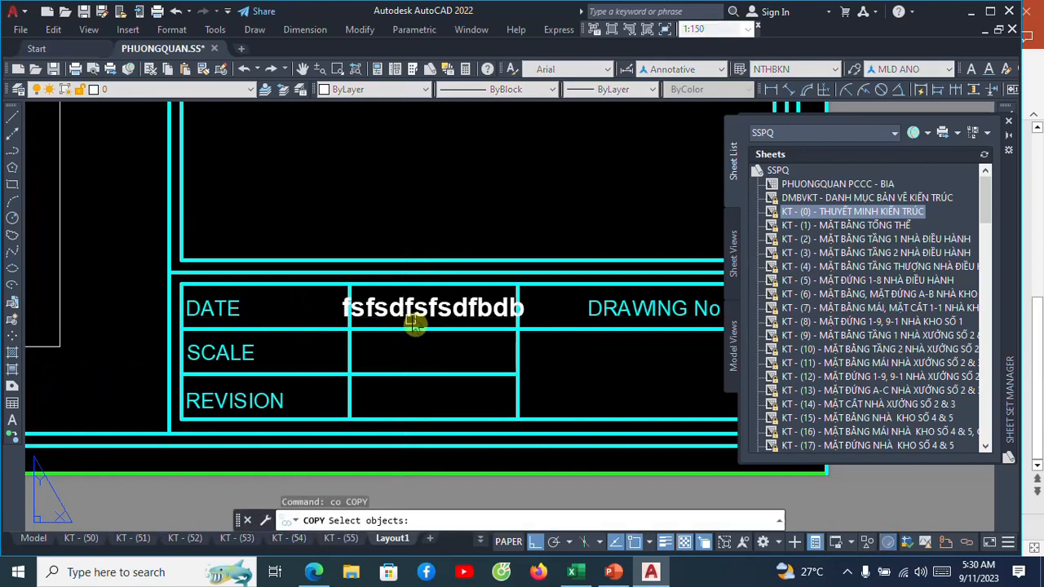
left_click(415, 321)
key("Return")
left_click(517, 290)
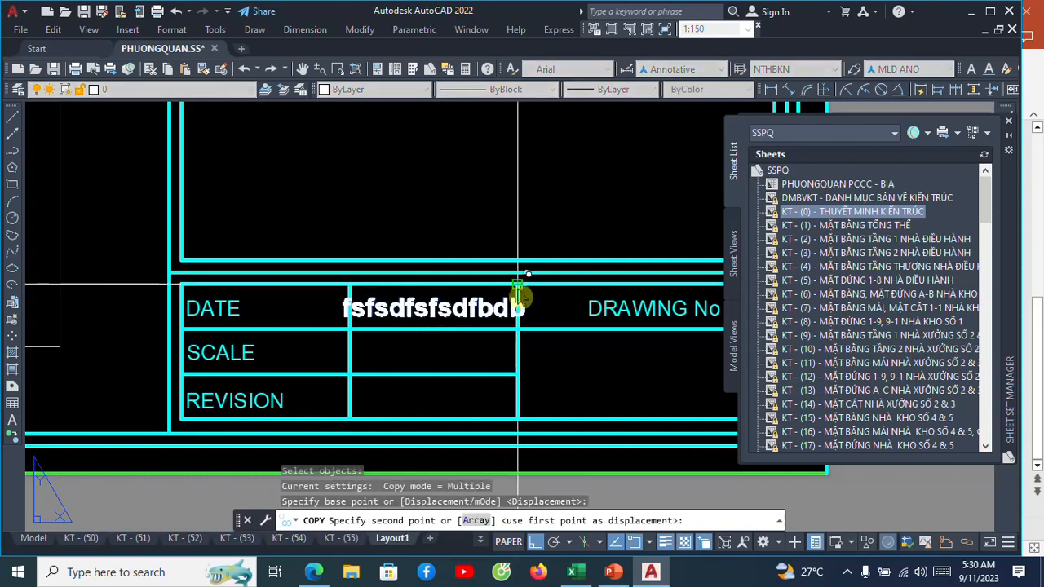
left_click(517, 335)
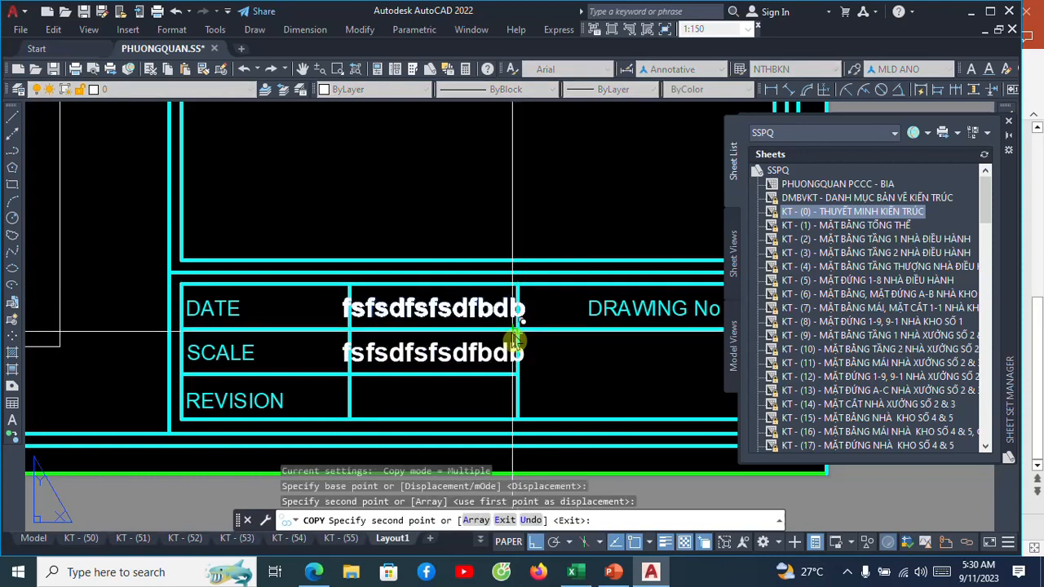
key("Escape")
Add middle-center (MC) multiline text "sdfsfsfsf" at height 1.7 across the blank cell under DRAWING No.
scroll(408, 310, "down", 4)
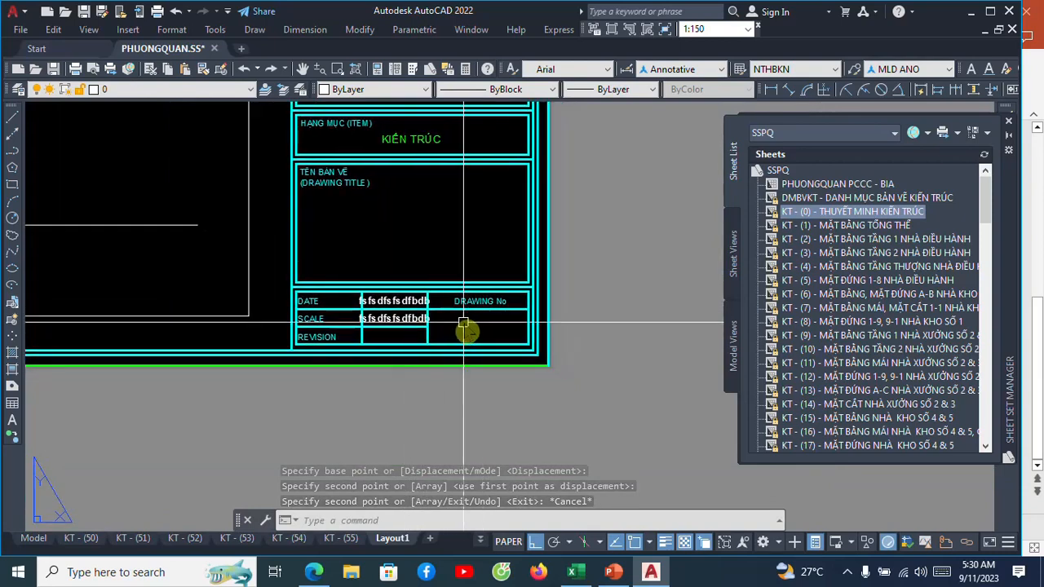
scroll(460, 324, "up", 2)
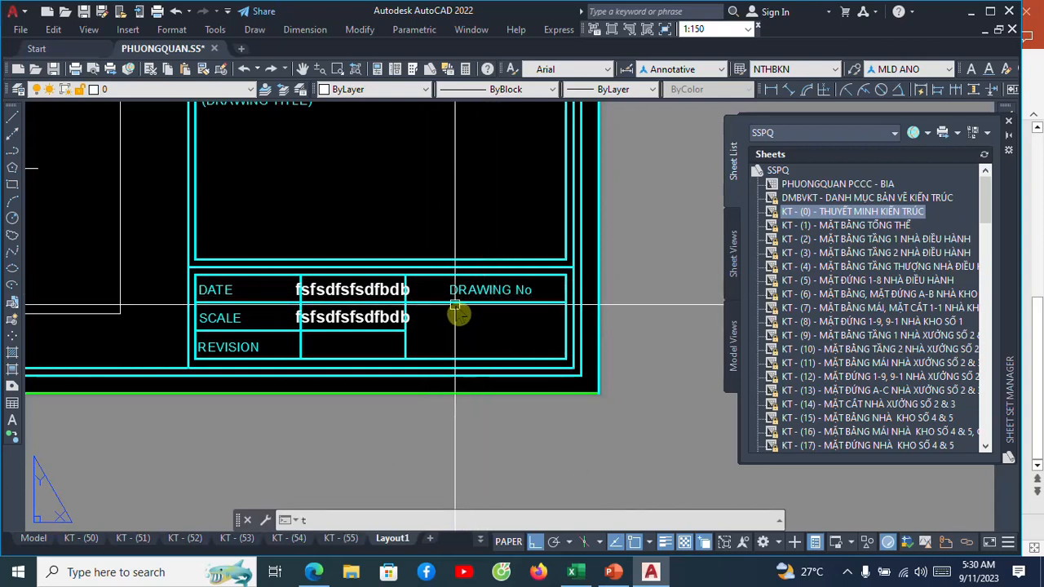
key("Return")
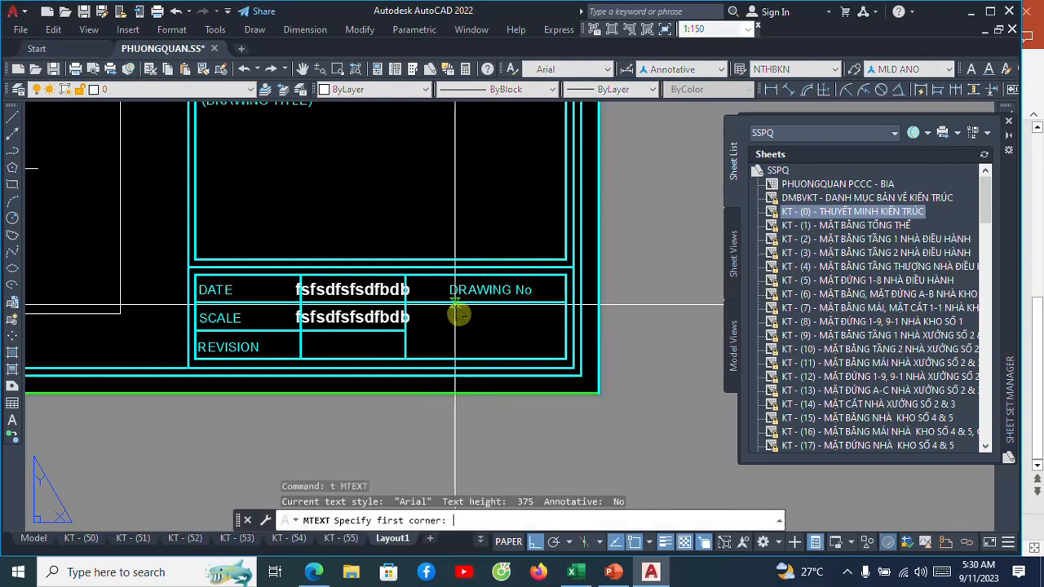
left_click(405, 303)
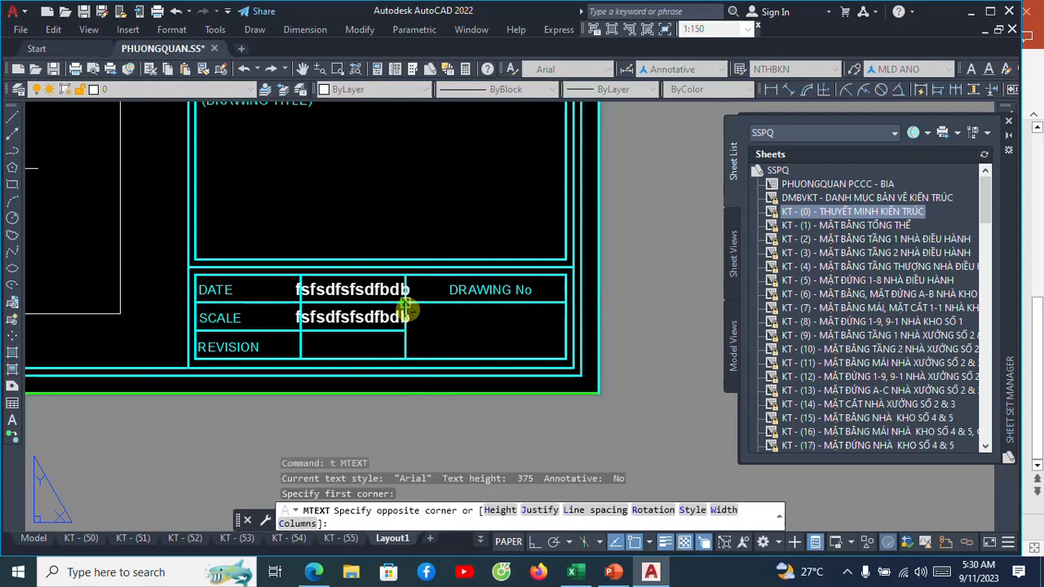
left_click(539, 510)
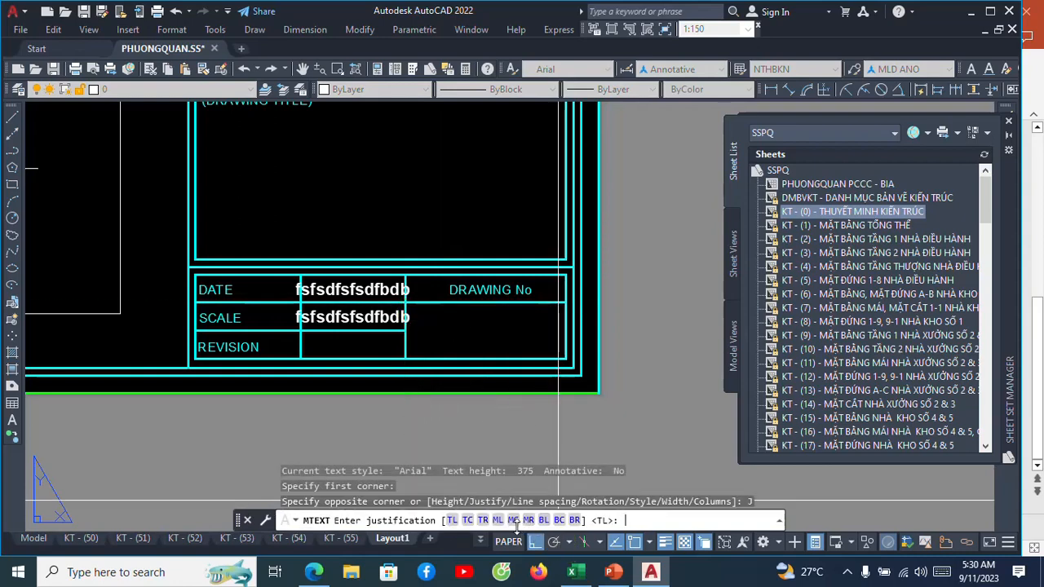
left_click(513, 520)
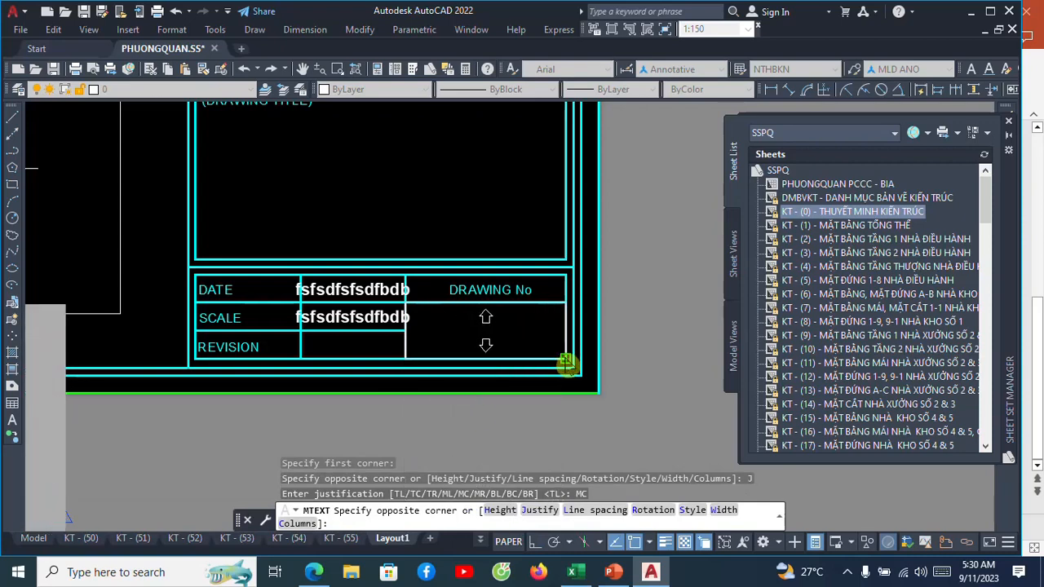
left_click(567, 365)
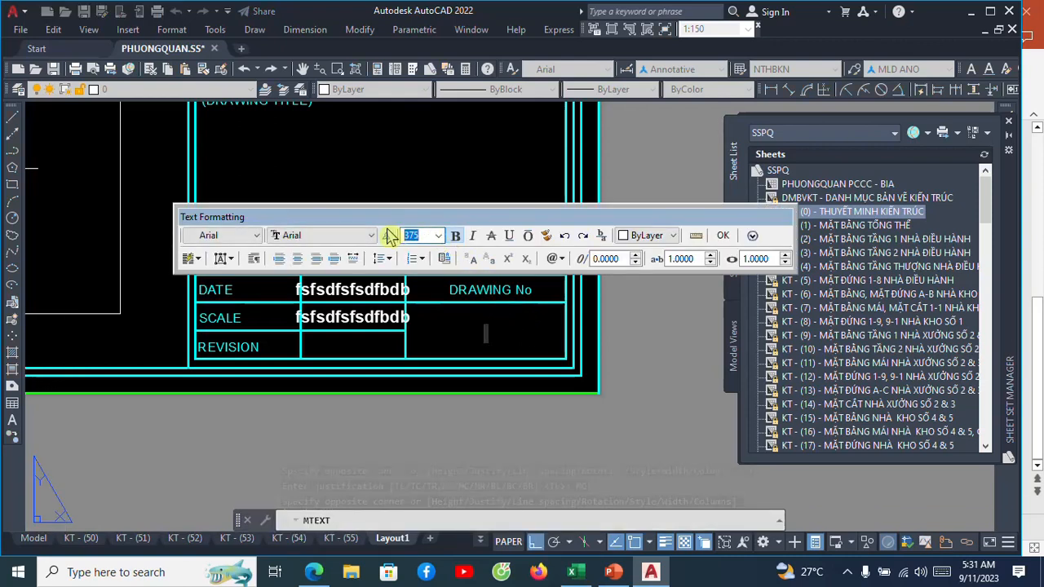
type("1.7")
left_click(725, 237)
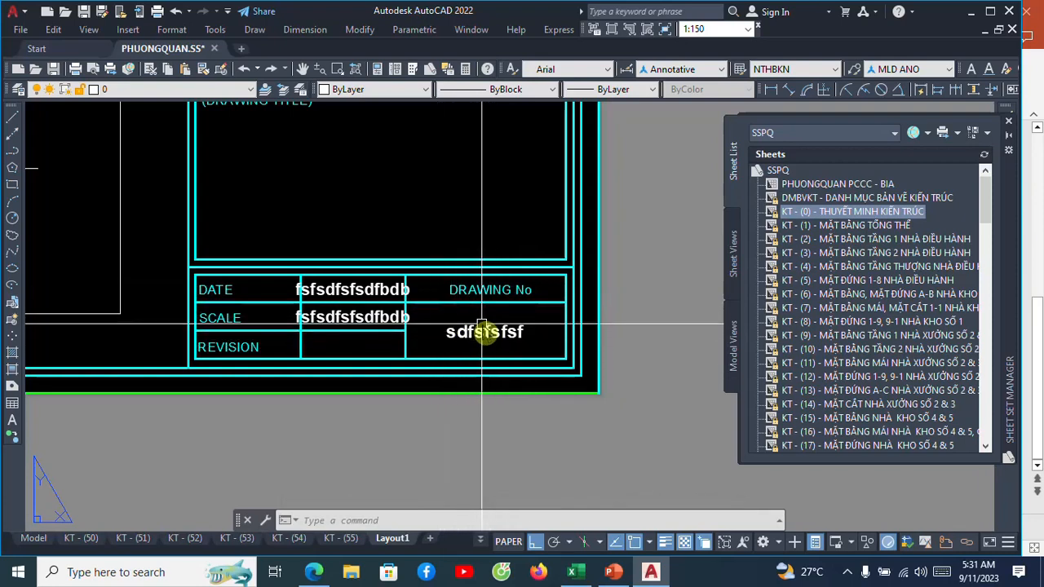
Add middle-center (MC) multiline text "èwefewfver" at height 2 across the DRAWING TITLE cell.
scroll(477, 335, "down", 4)
scroll(457, 286, "up", 5)
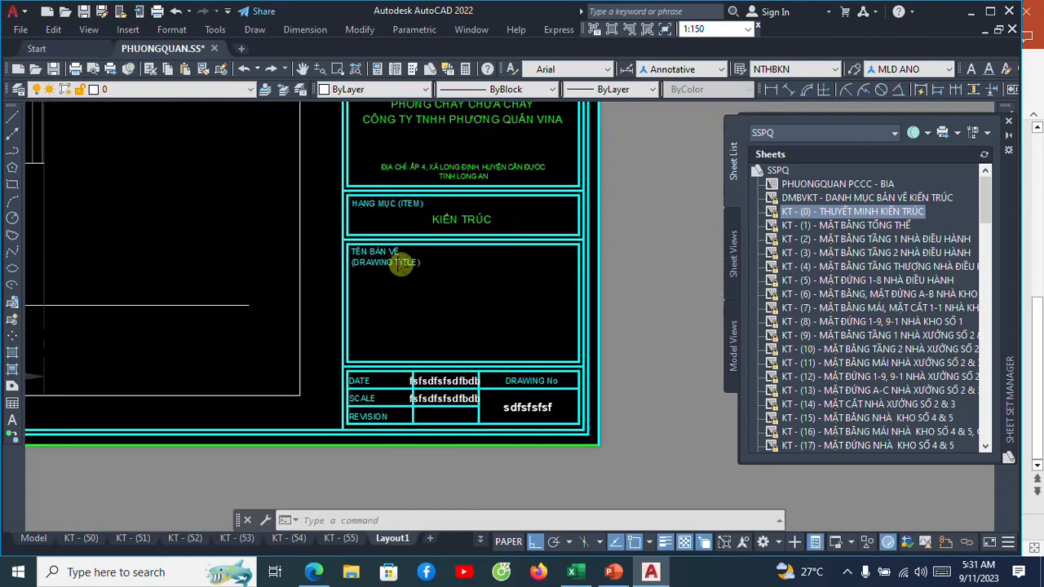
type("t")
key("space")
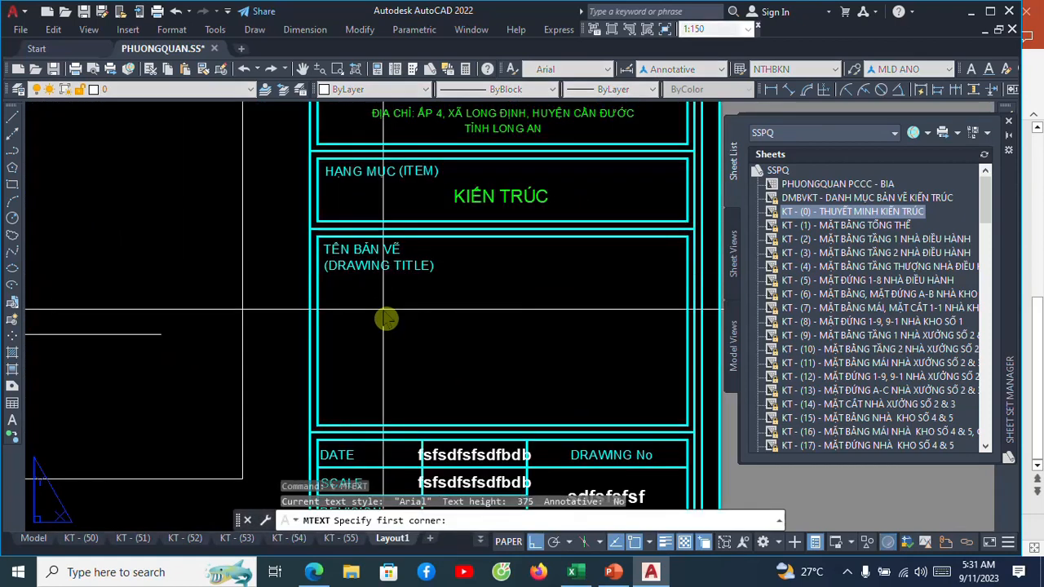
left_click(318, 236)
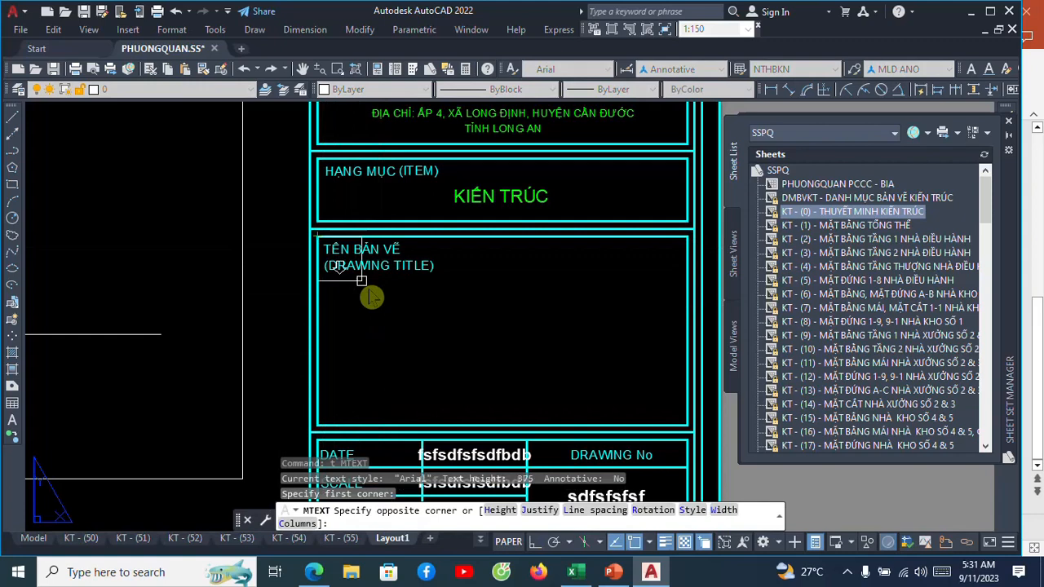
left_click(539, 509)
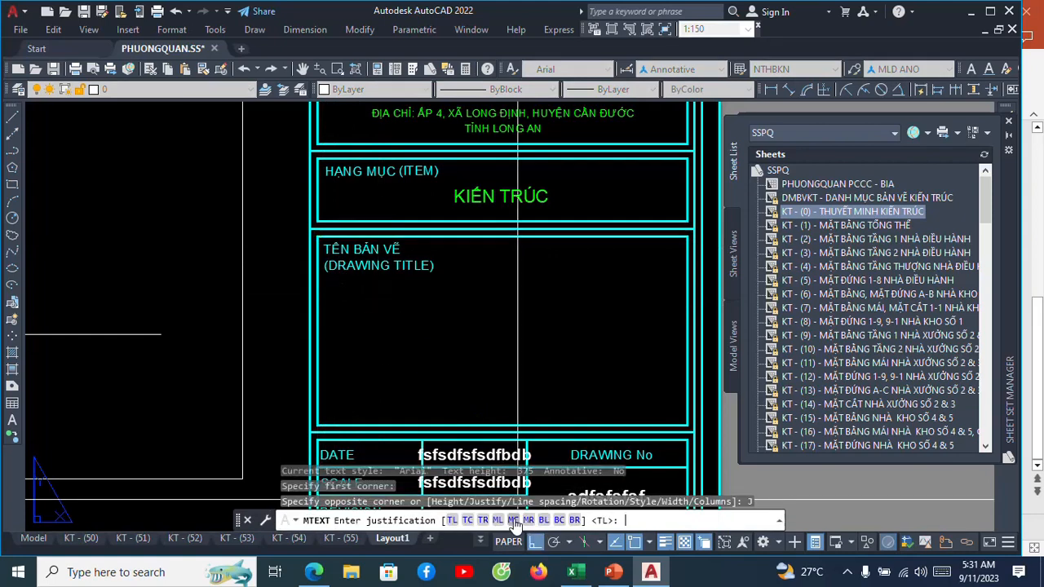
left_click(514, 522)
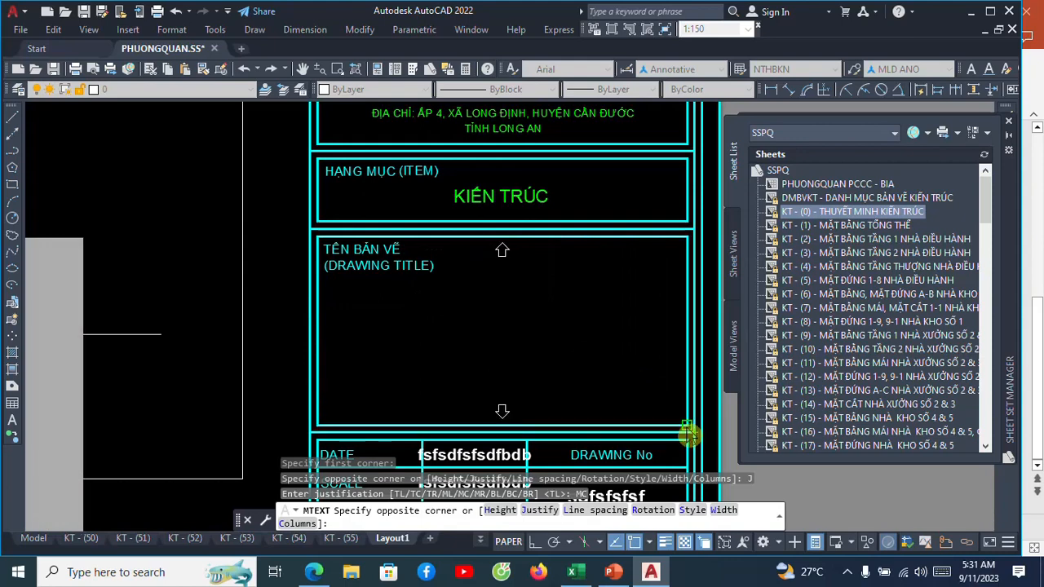
left_click(687, 433)
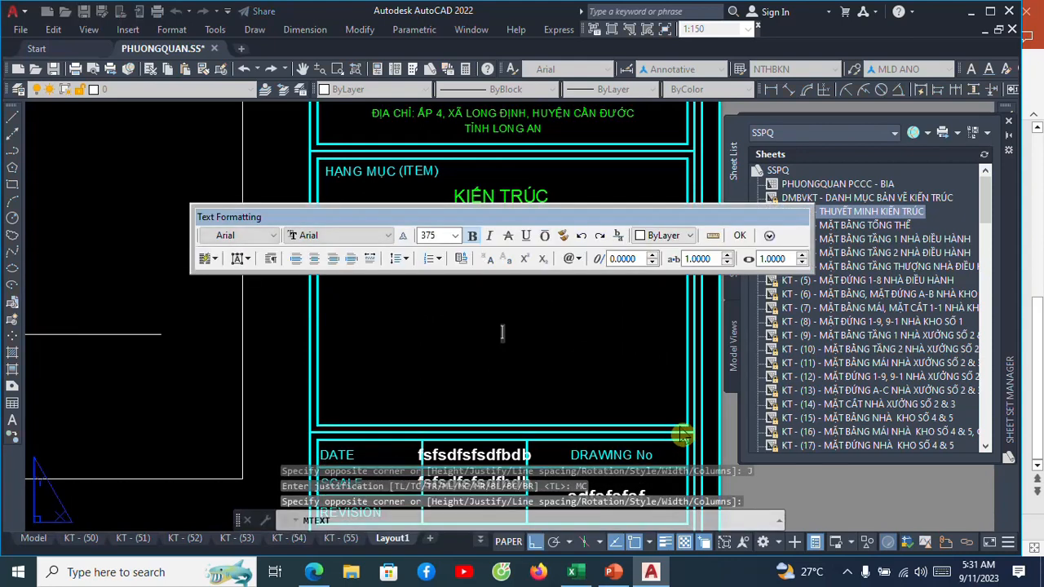
type("2")
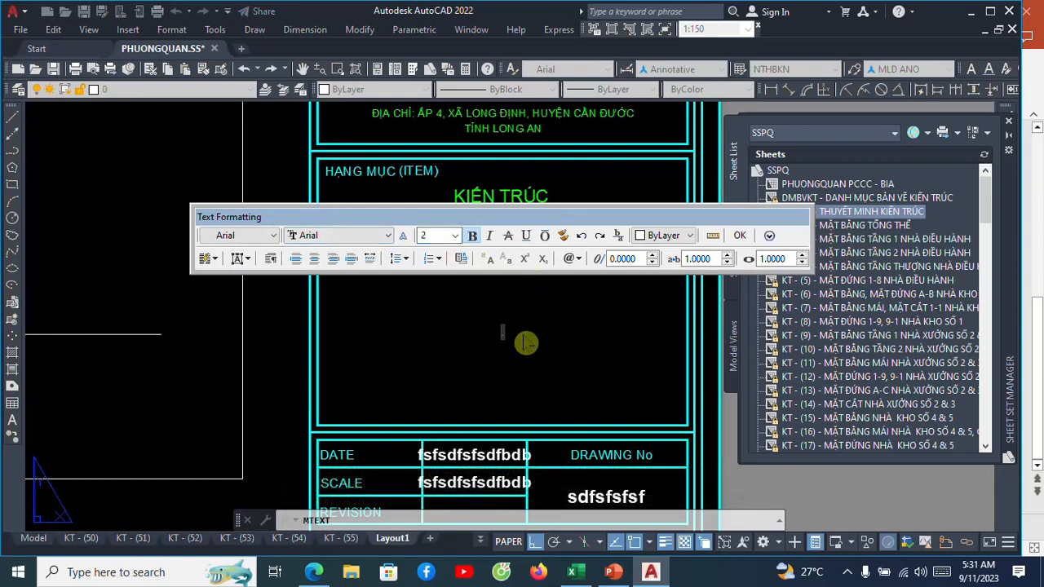
left_click(738, 236)
Replace the sample text in the DRAWING TITLE cell with "FREFRSFS".
scroll(538, 302, "down", 2)
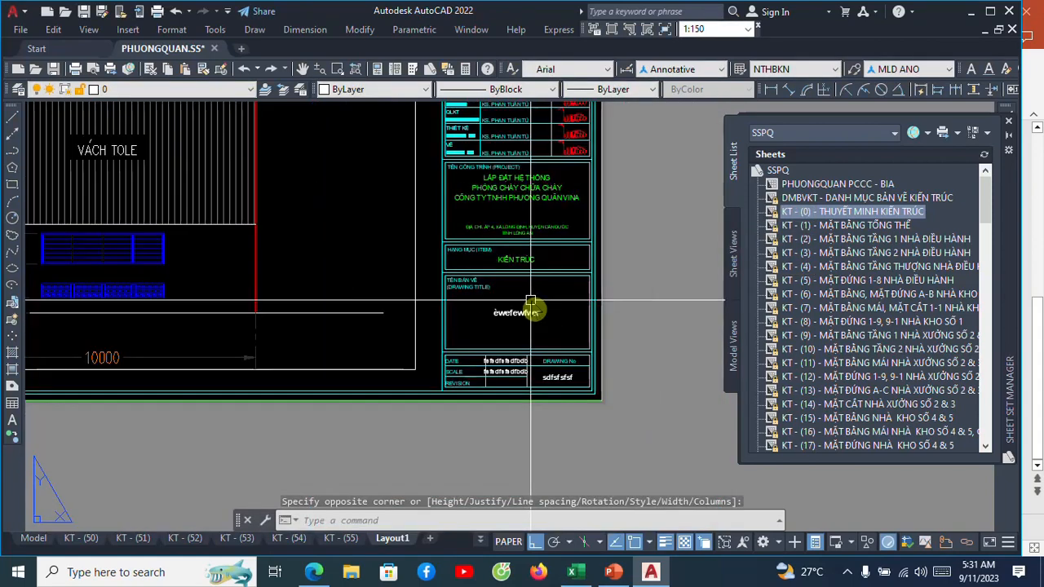
scroll(527, 321, "up", 4)
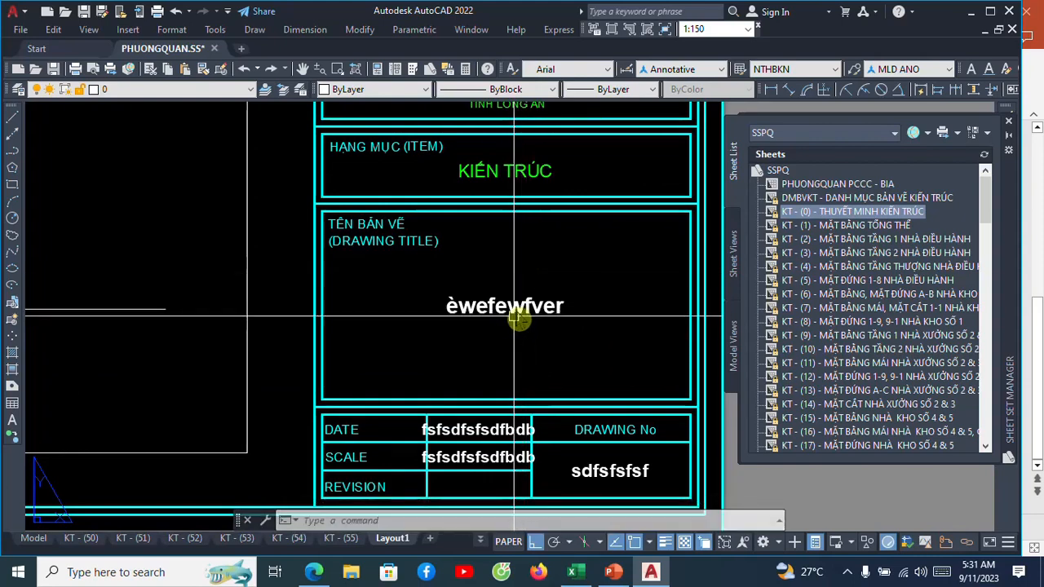
left_click(515, 317)
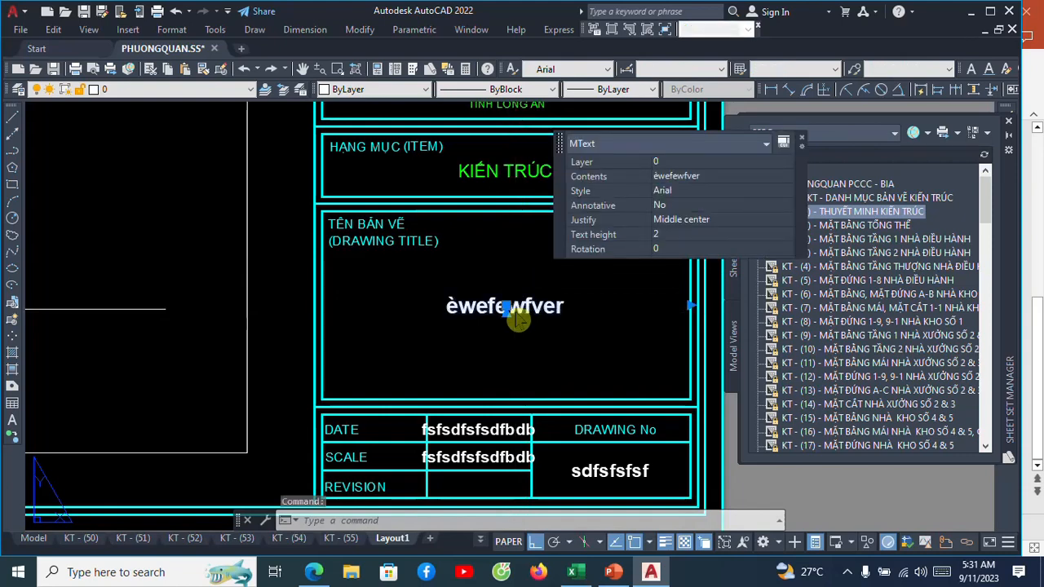
double_click(518, 318)
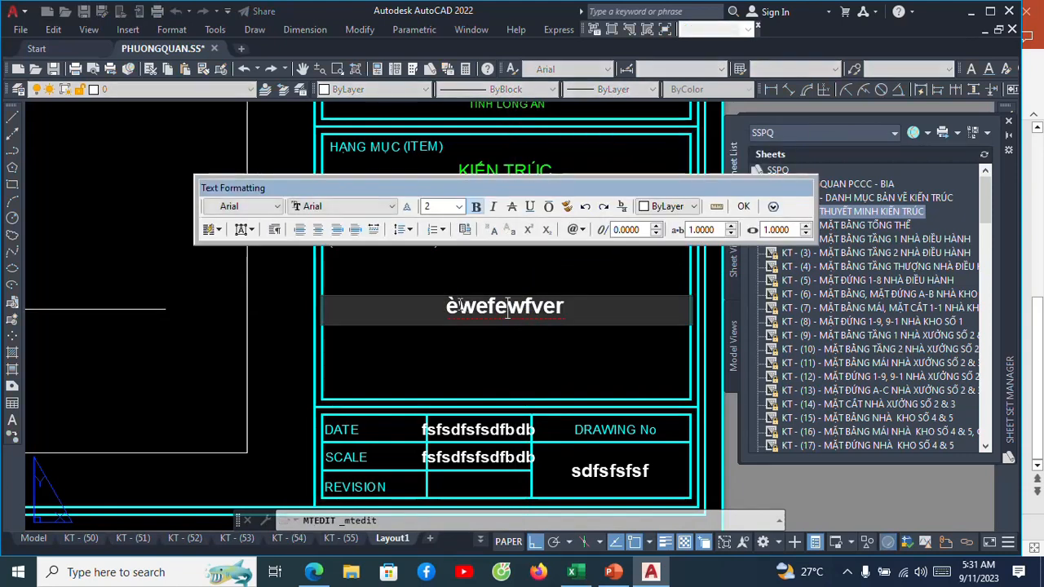
left_click_drag(445, 306, 566, 329)
type("FREFRSFS")
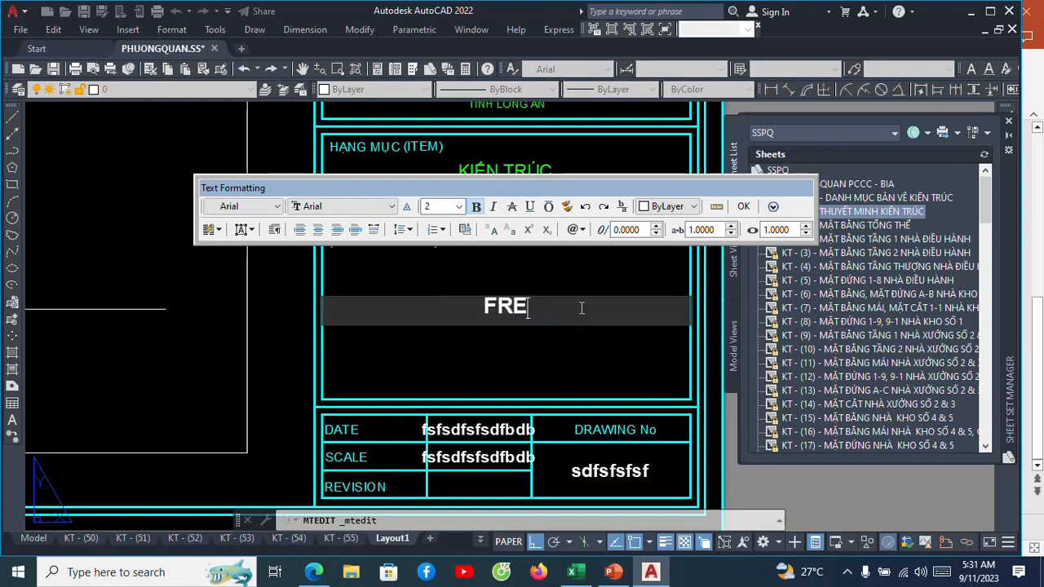
left_click(742, 207)
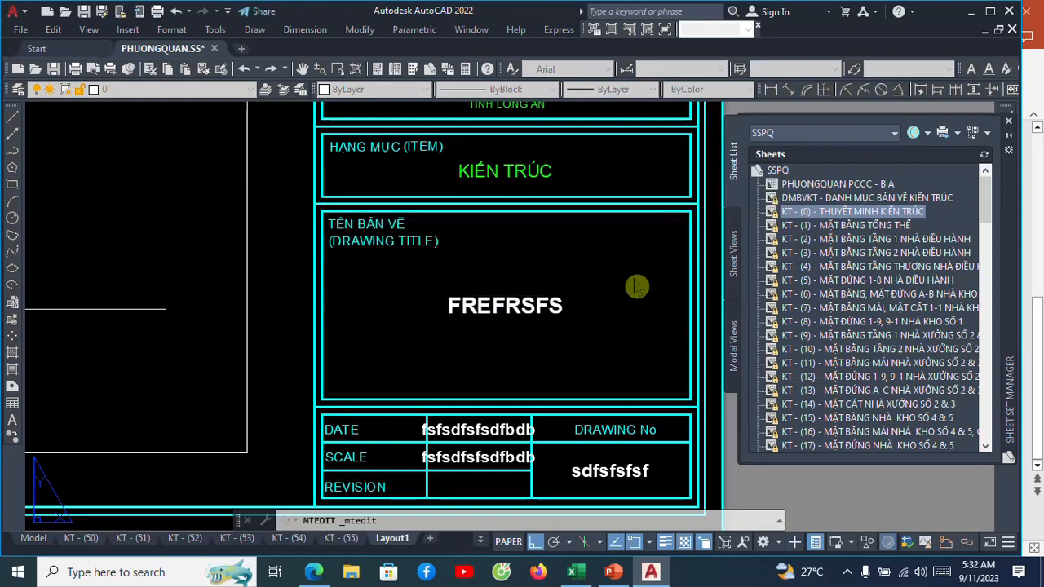
Open the DATE cell's sample text for editing and close the text editor.
scroll(510, 357, "down", 2)
scroll(506, 438, "up", 2)
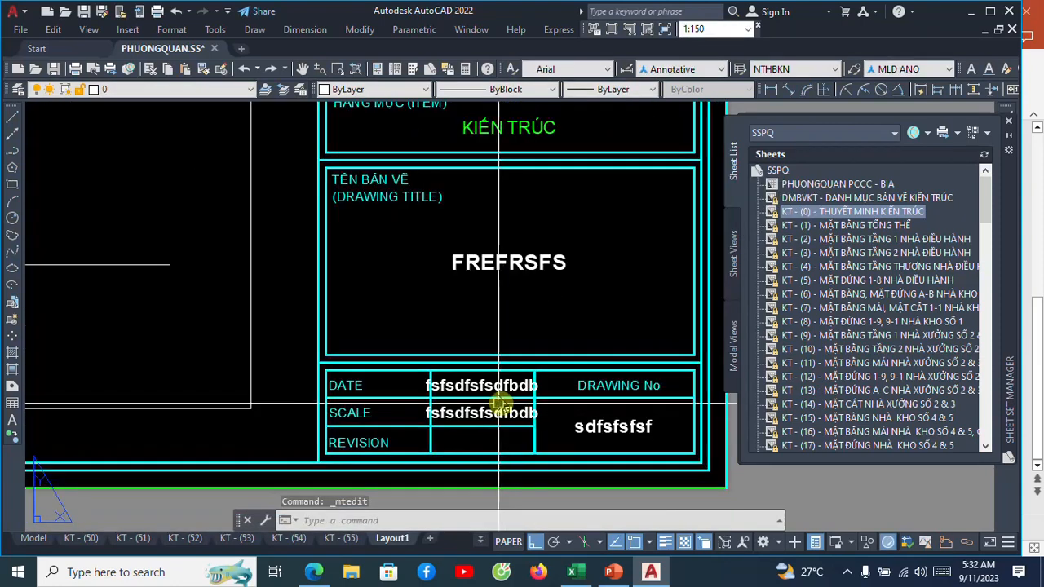
left_click(499, 395)
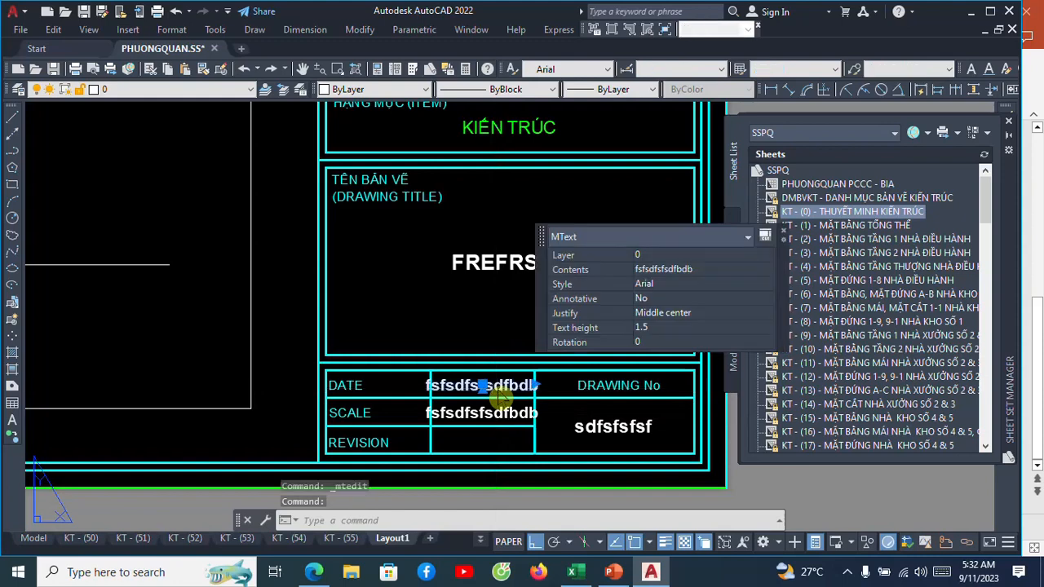
double_click(499, 395)
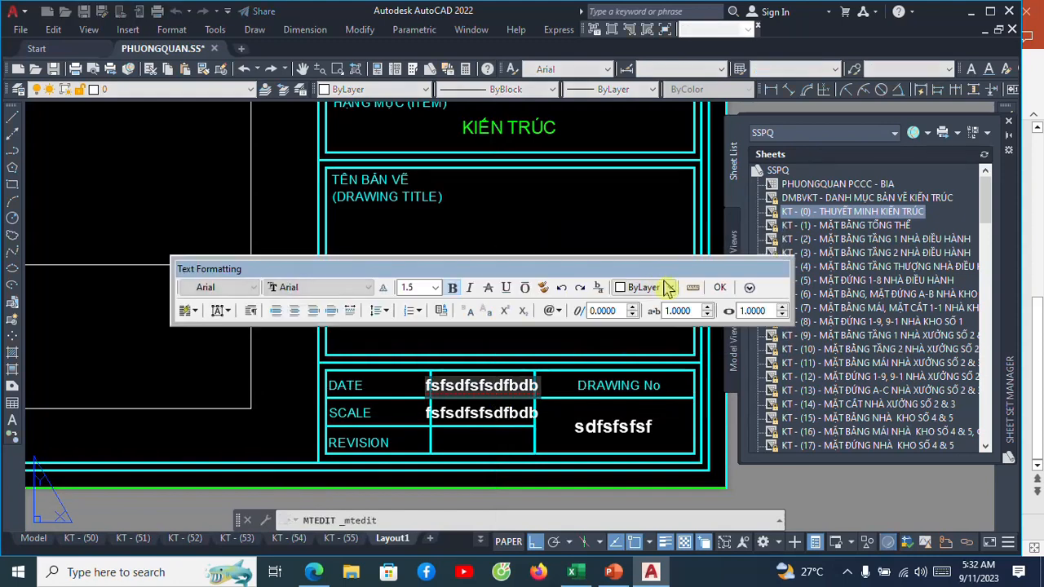
left_click(718, 289)
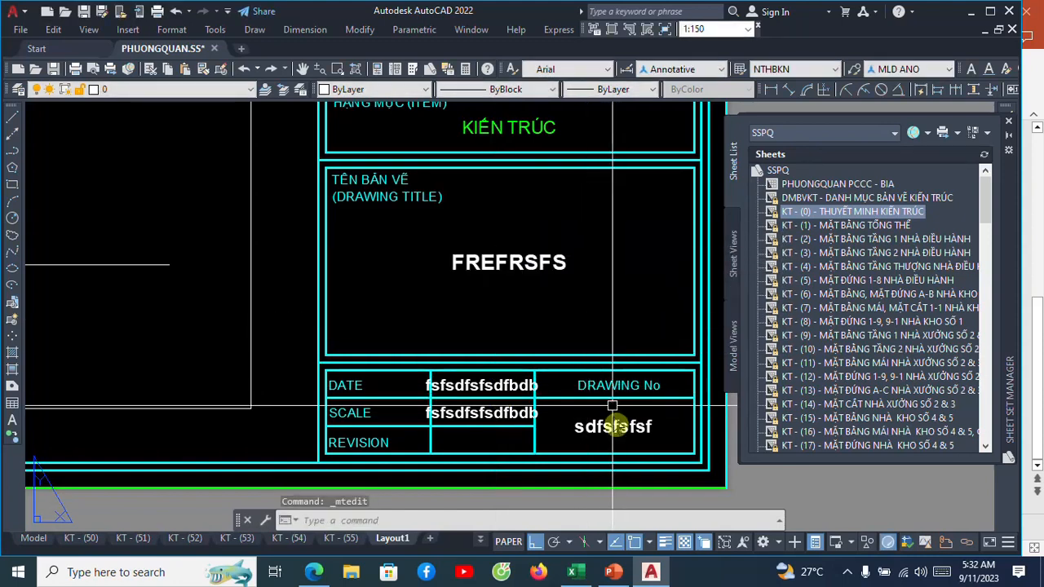
Replace the sample text in the cell under DRAWING No with "FSDFS".
left_click(611, 433)
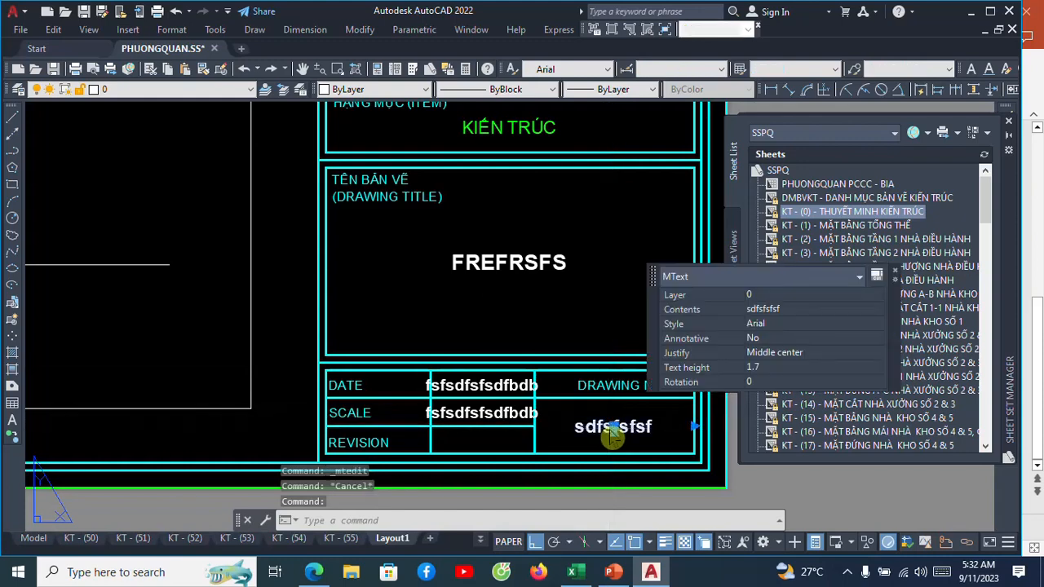
double_click(611, 433)
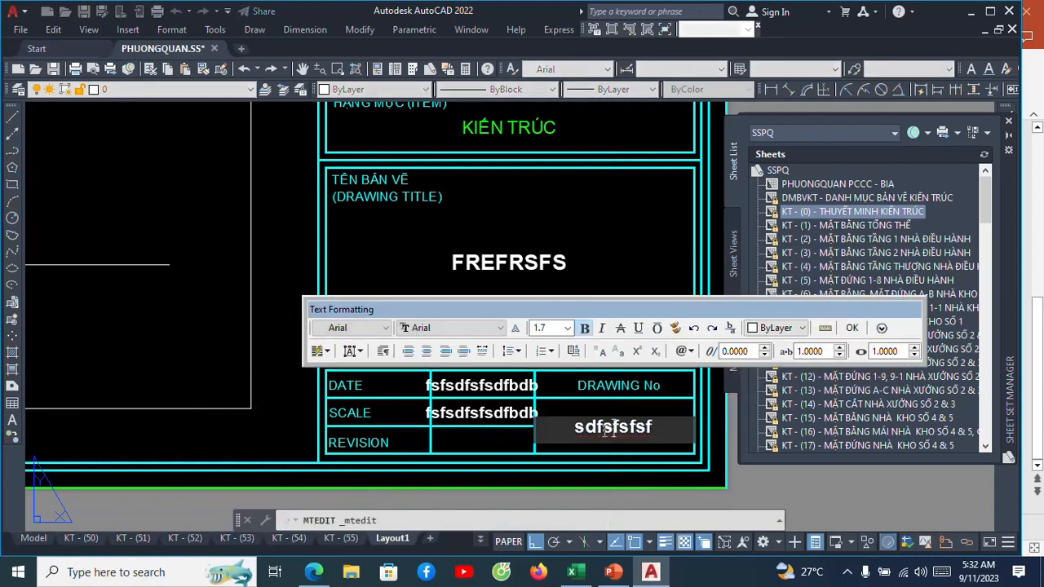
left_click_drag(572, 427, 656, 432)
type("FSDFS")
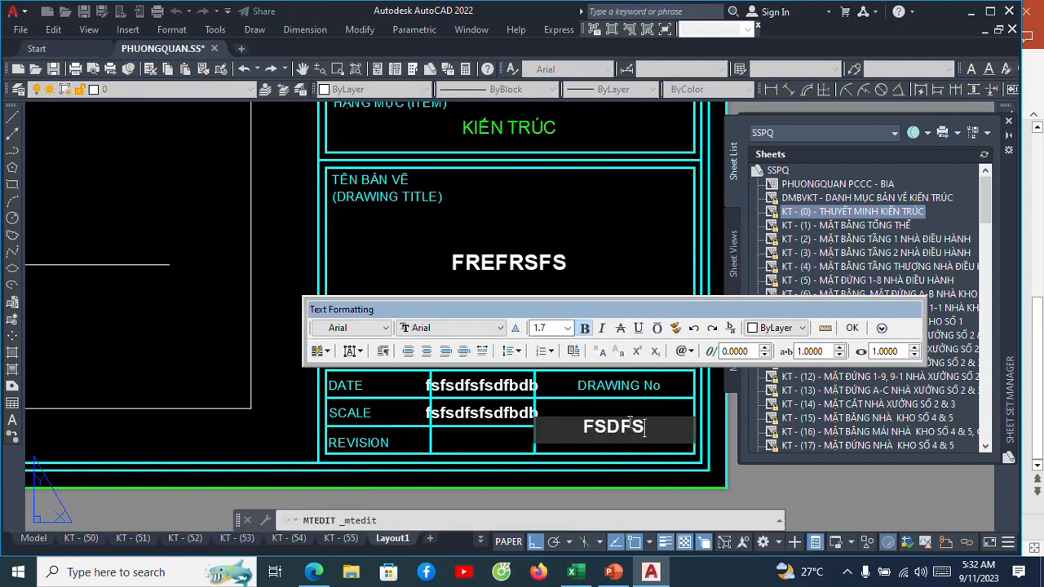
left_click(851, 327)
Examine the layout sheet and the text placed in the title block's title, date, scale and number cells.
scroll(593, 291, "down", 4)
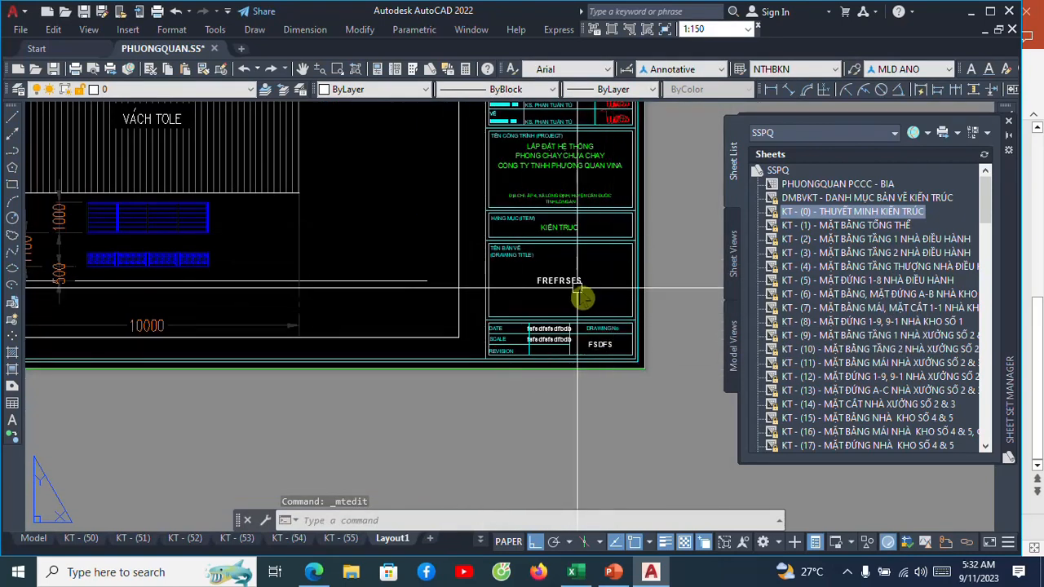
scroll(580, 290, "up", 2)
scroll(481, 350, "down", 2)
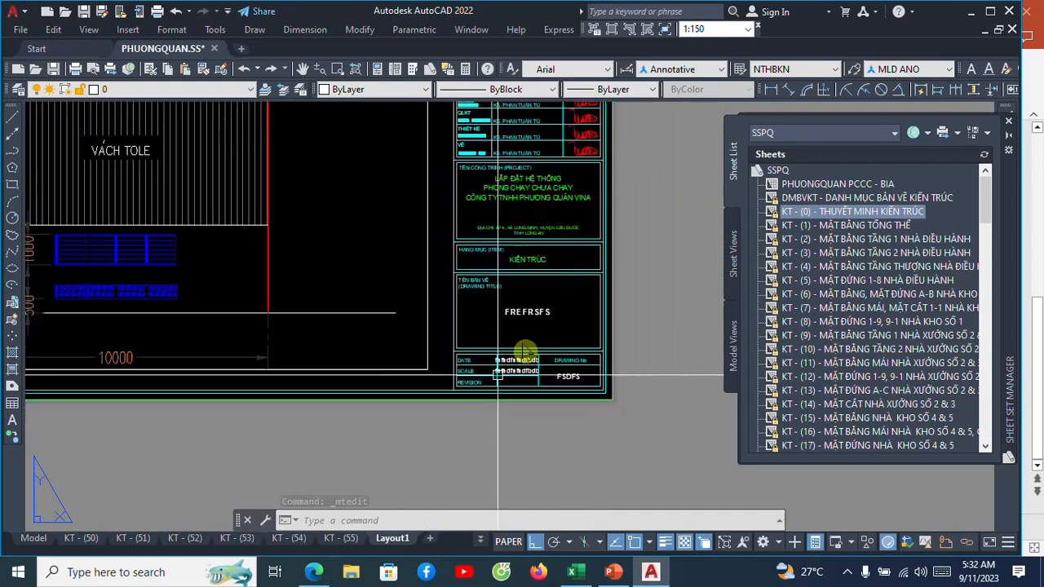
middle_click_drag(541, 269, 541, 334)
scroll(561, 214, "down", 4)
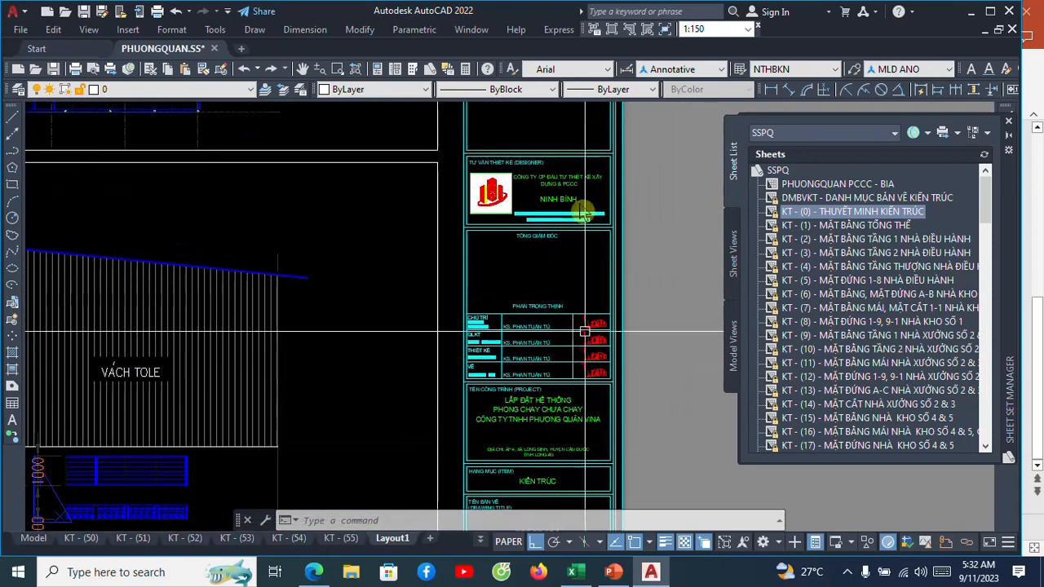
scroll(561, 213, "up", 4)
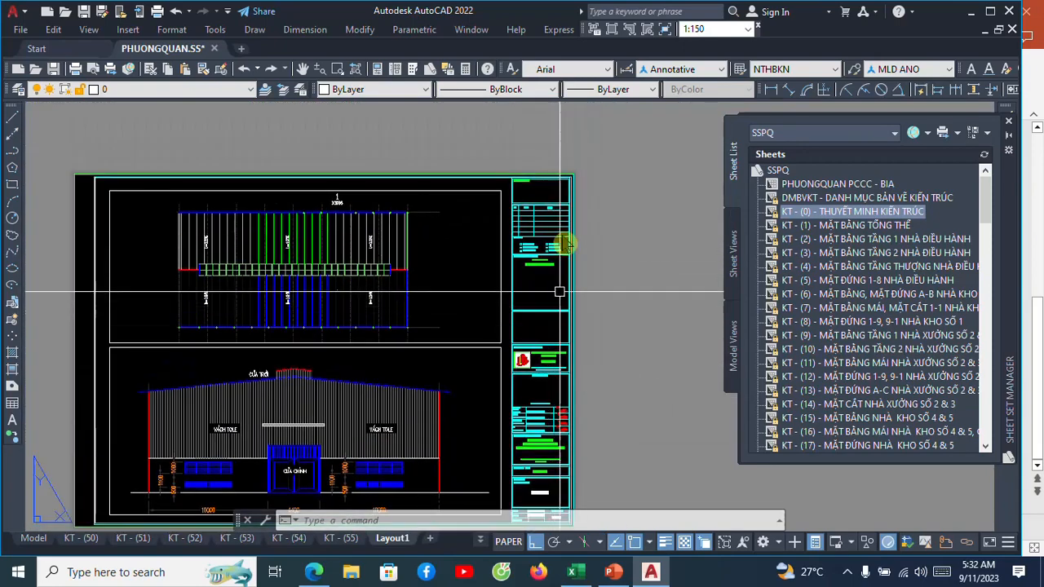
scroll(552, 342, "down", 5)
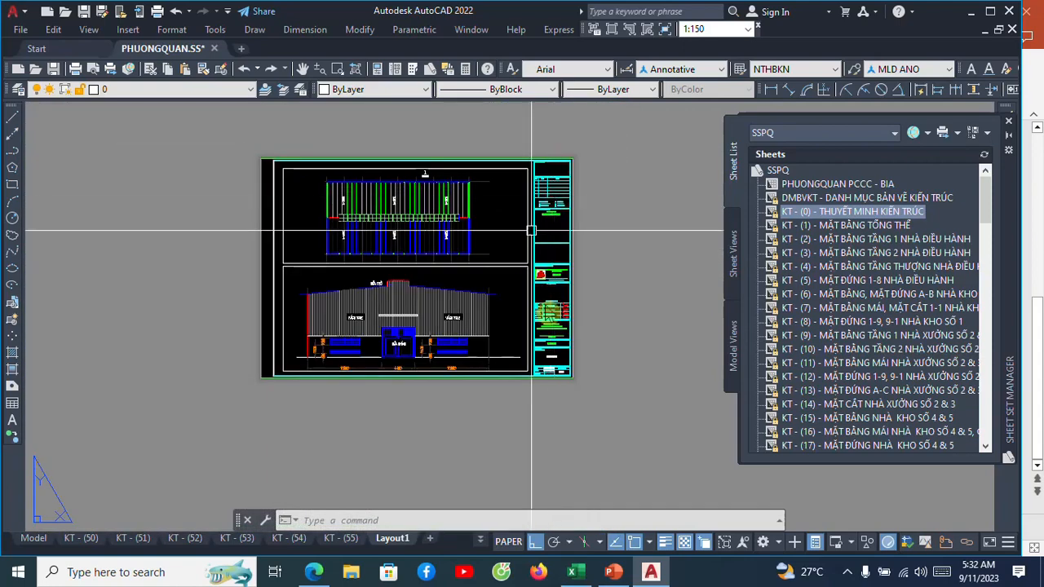
scroll(552, 354, "up", 4)
scroll(554, 351, "up", 2)
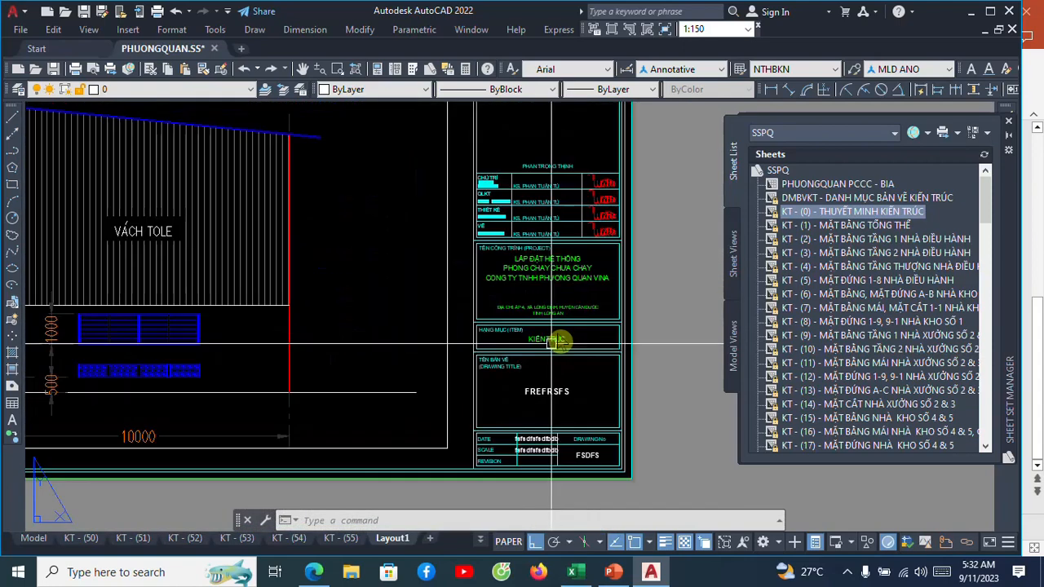
scroll(576, 244, "up", 2)
scroll(543, 215, "down", 2)
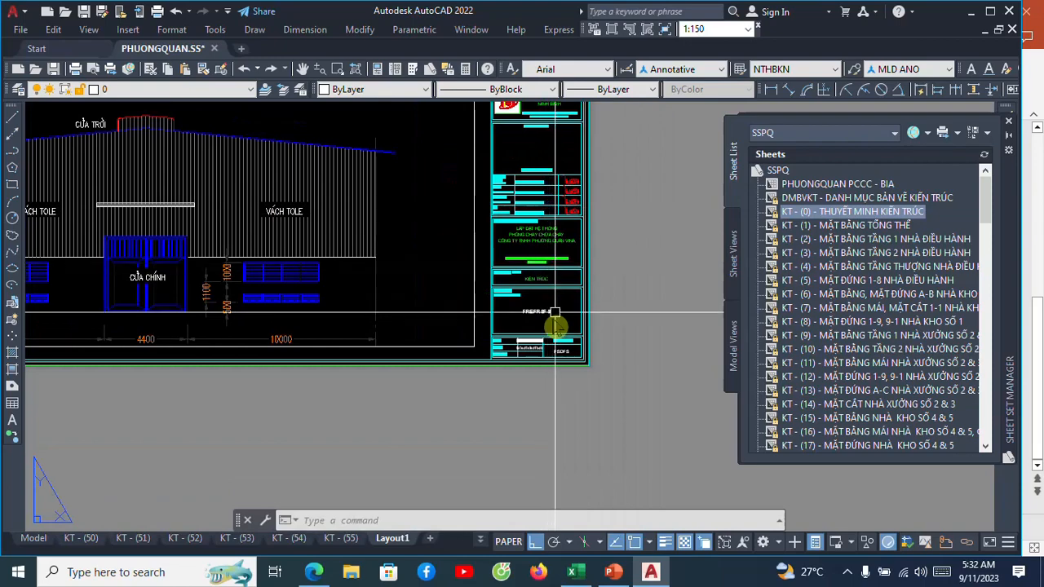
scroll(549, 345, "up", 4)
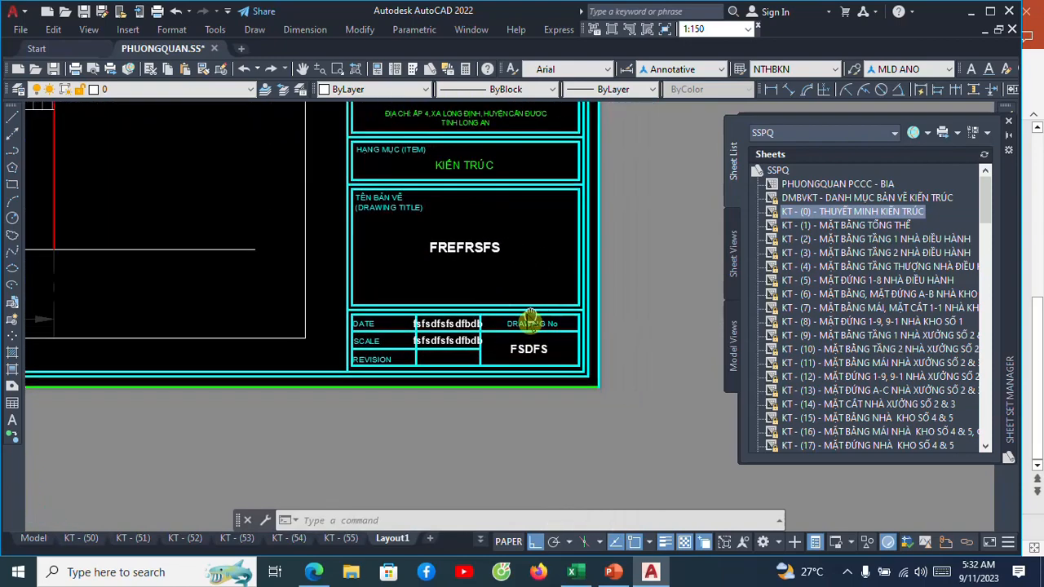
scroll(499, 270, "up", 3)
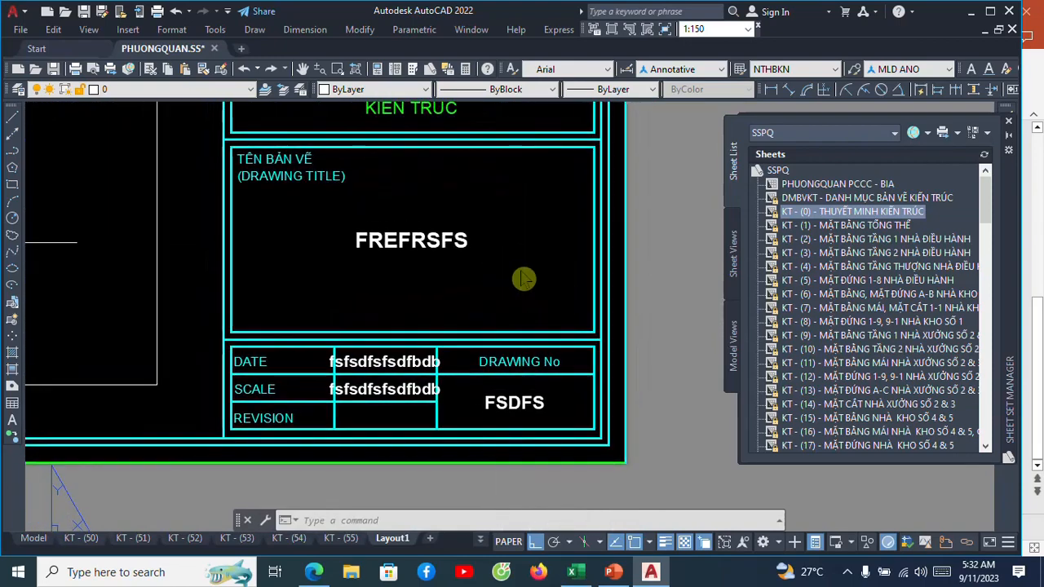
scroll(479, 236, "up", 3)
scroll(509, 225, "down", 2)
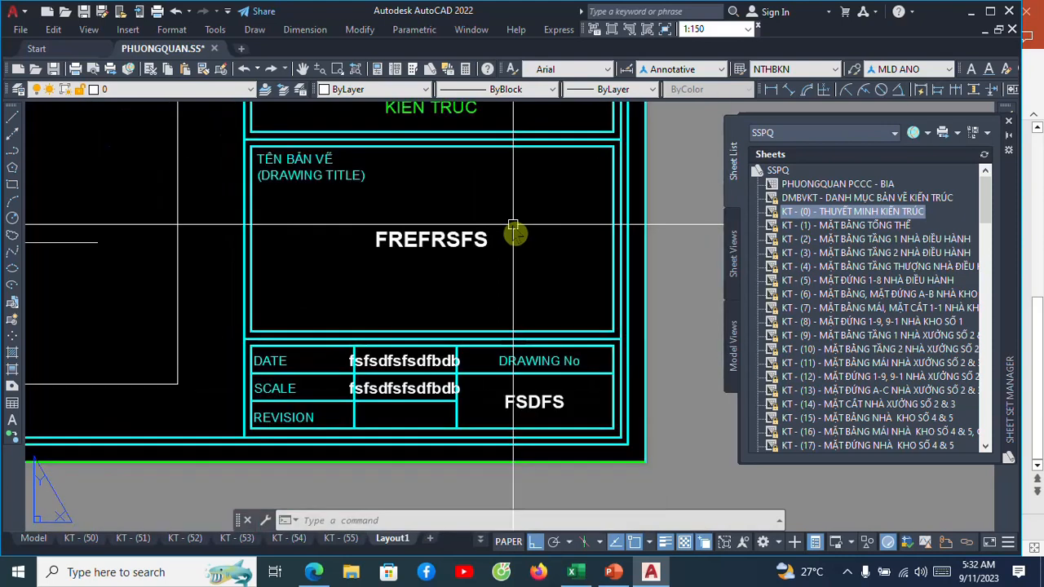
left_click(400, 360)
key("Escape")
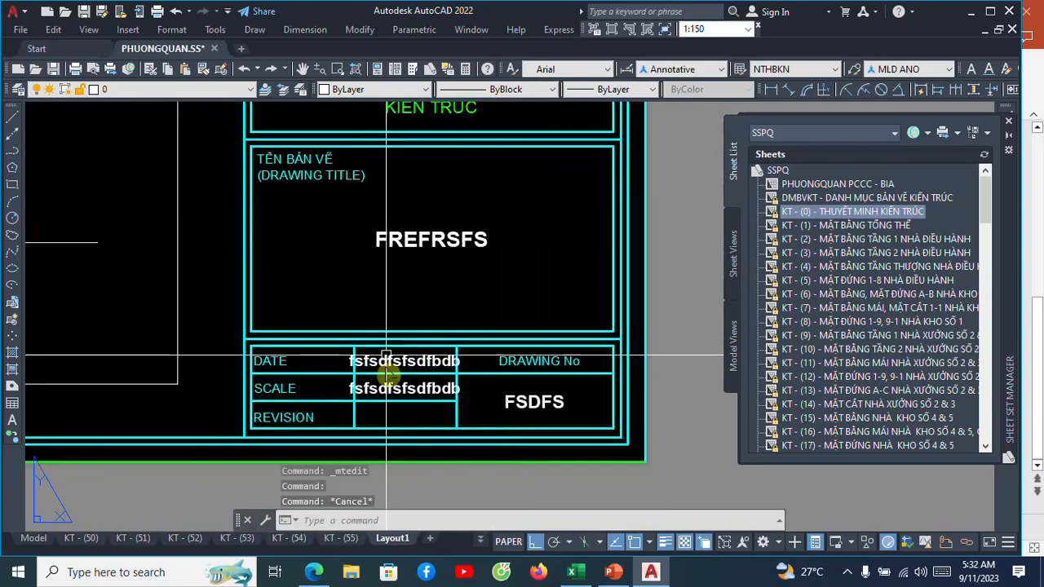
Replace the DATE cell's sample text with a Date & Time field, CreateDate, in dd/MM/yyyy format.
middle_click_drag(391, 384, 398, 354)
scroll(399, 360, "up", 2)
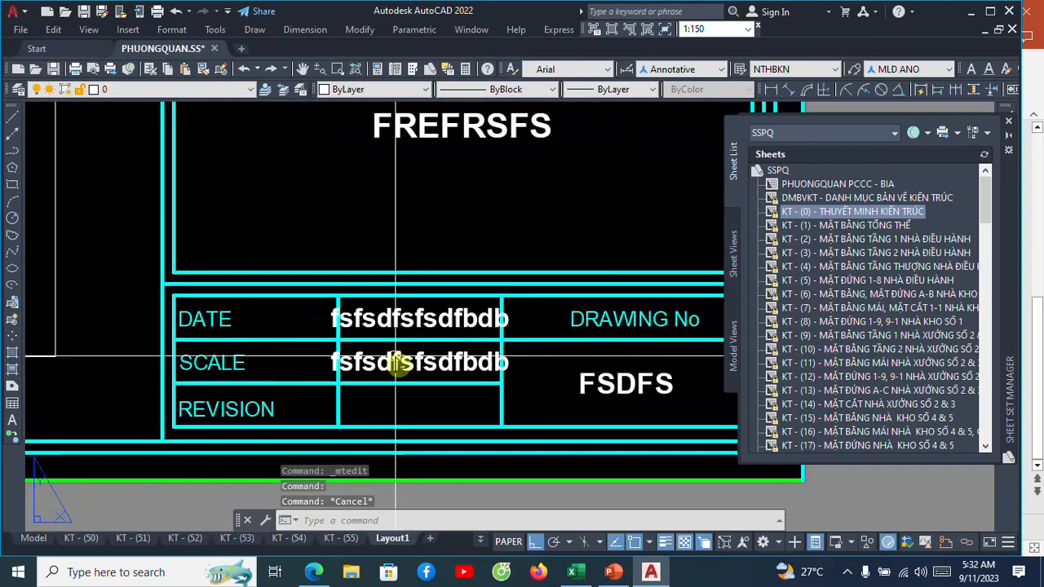
left_click(408, 324)
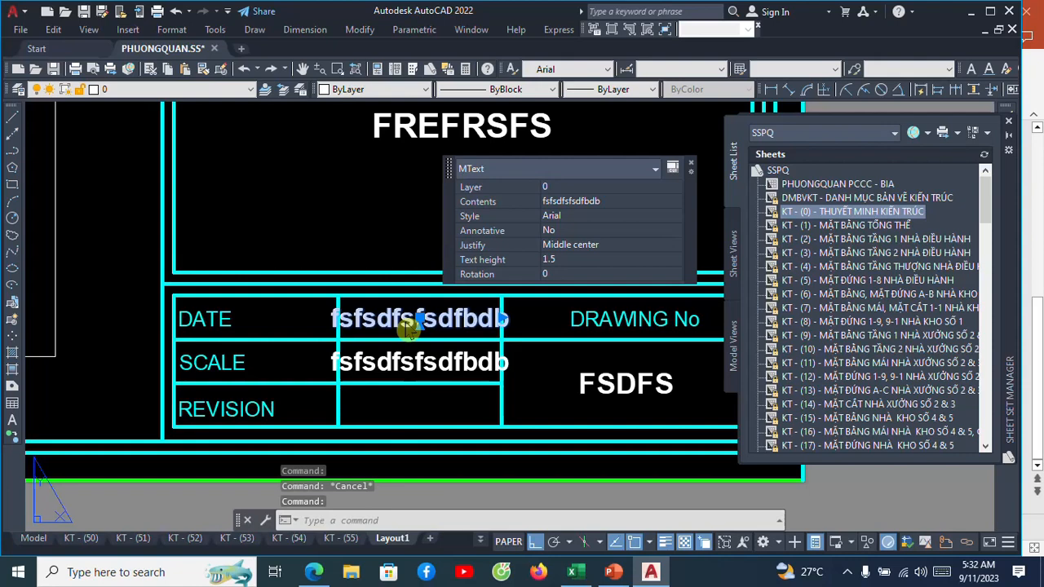
double_click(407, 326)
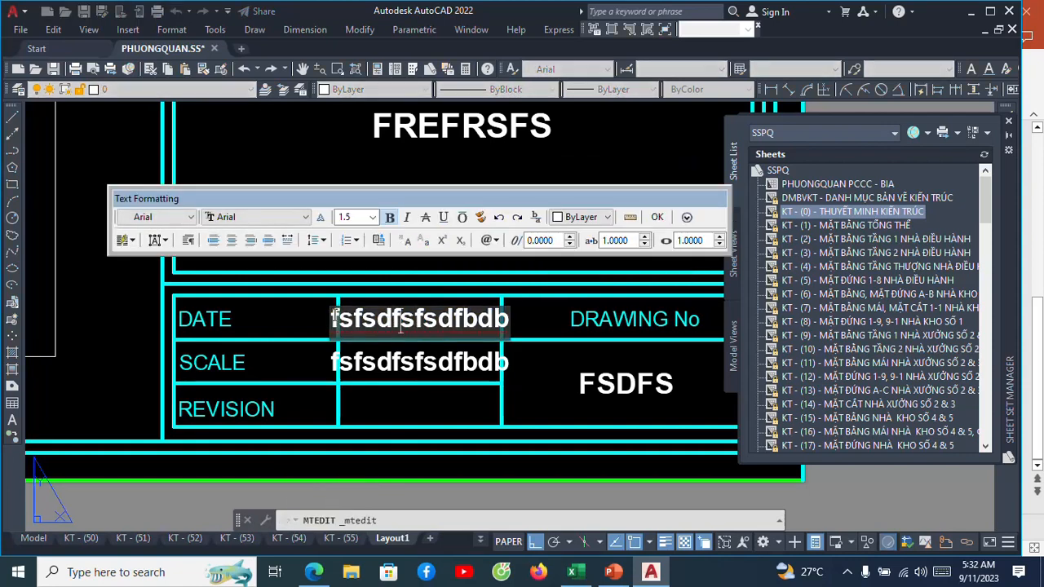
left_click_drag(367, 322, 497, 320)
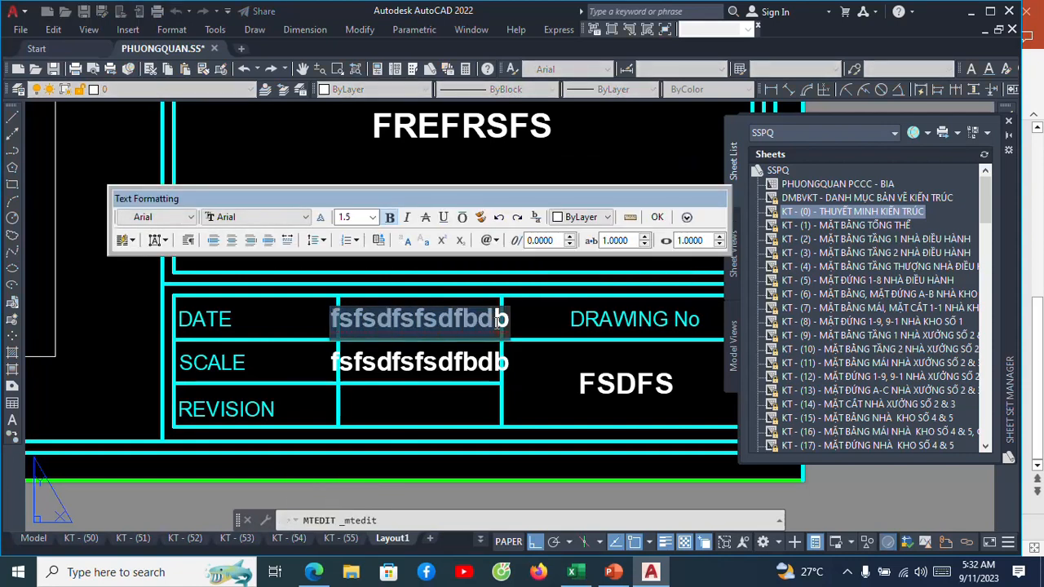
right_click(442, 327)
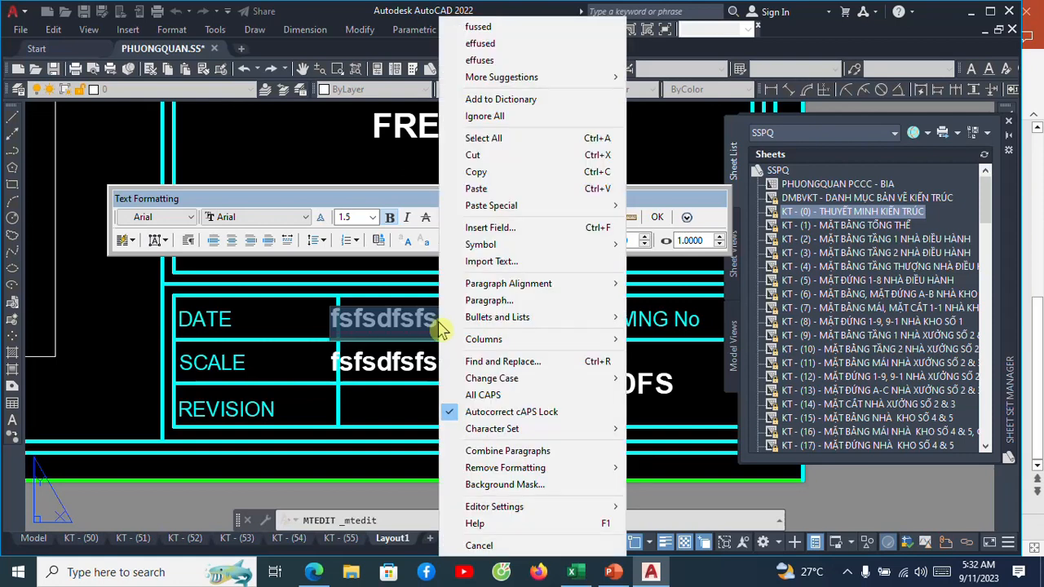
left_click(493, 228)
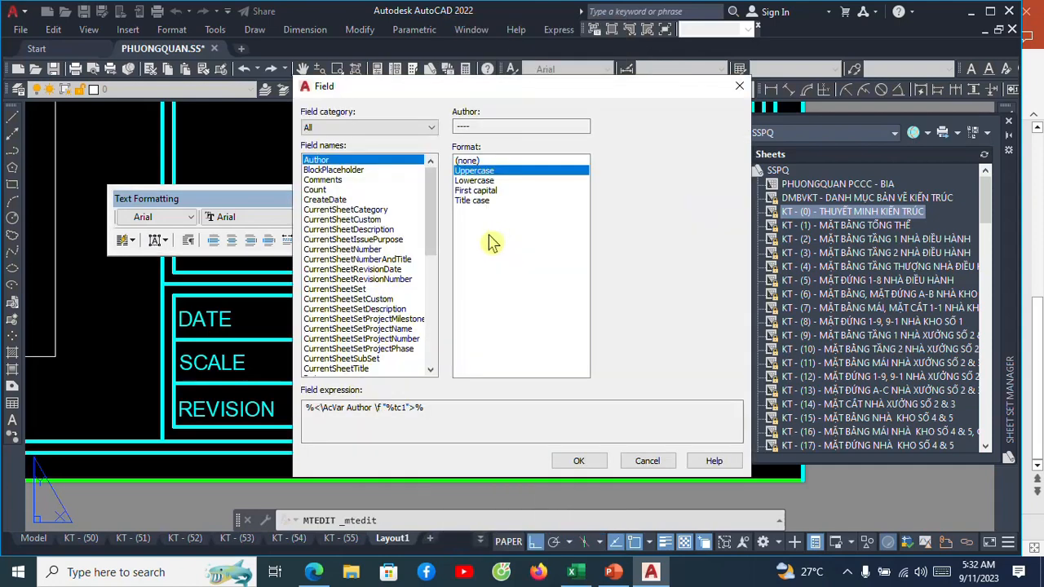
left_click(429, 128)
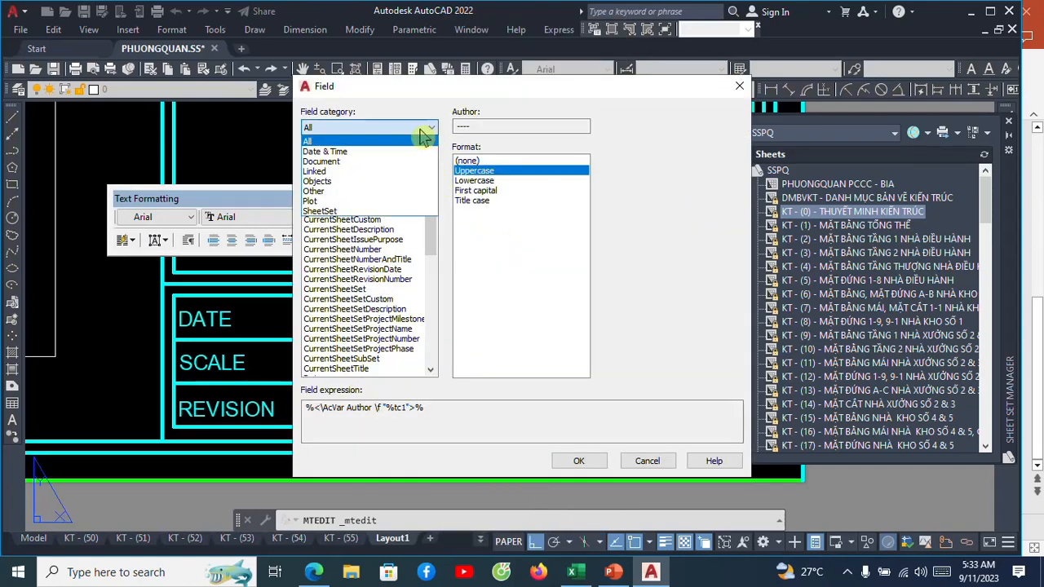
left_click(363, 152)
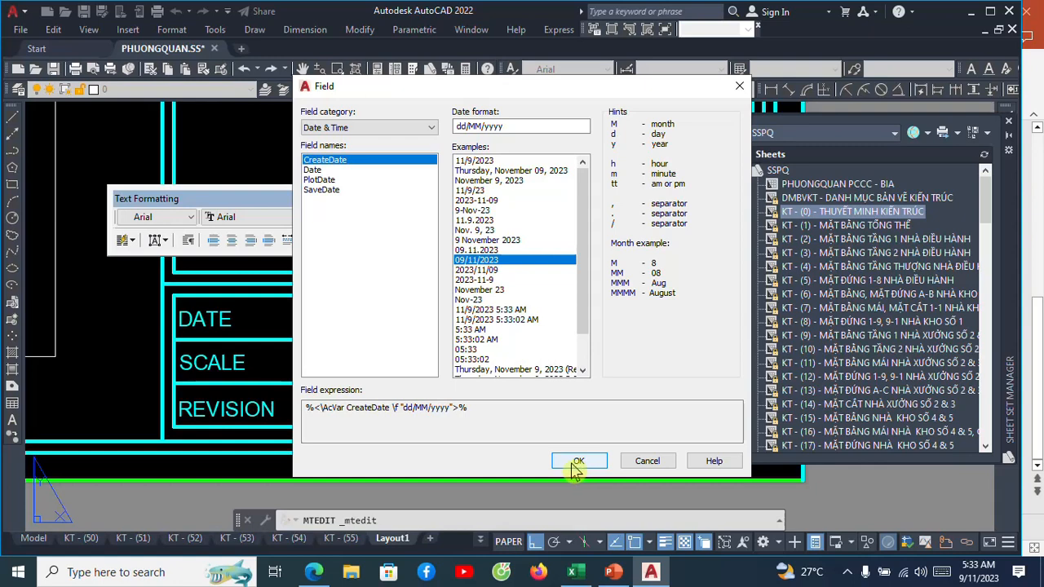
left_click(579, 462)
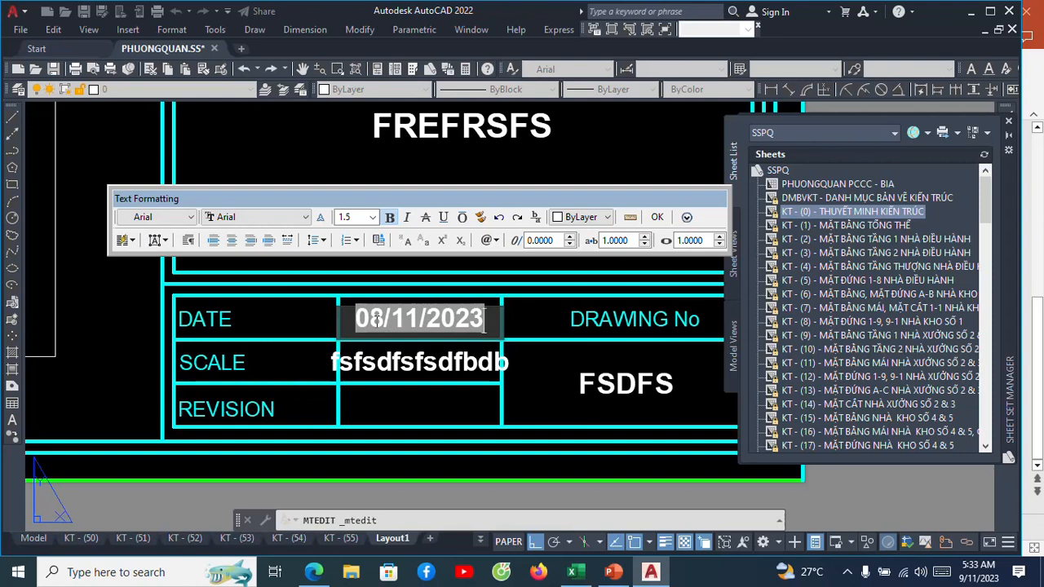
Change the DATE cell's field to SaveDate in dd/MM/yyyy format and close the text editor.
right_click(391, 319)
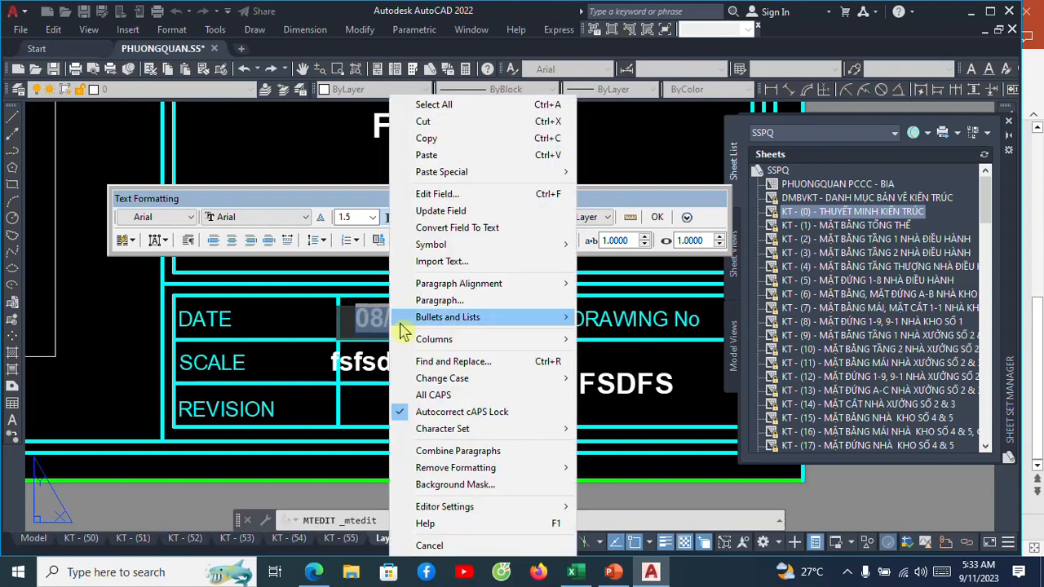
left_click(428, 194)
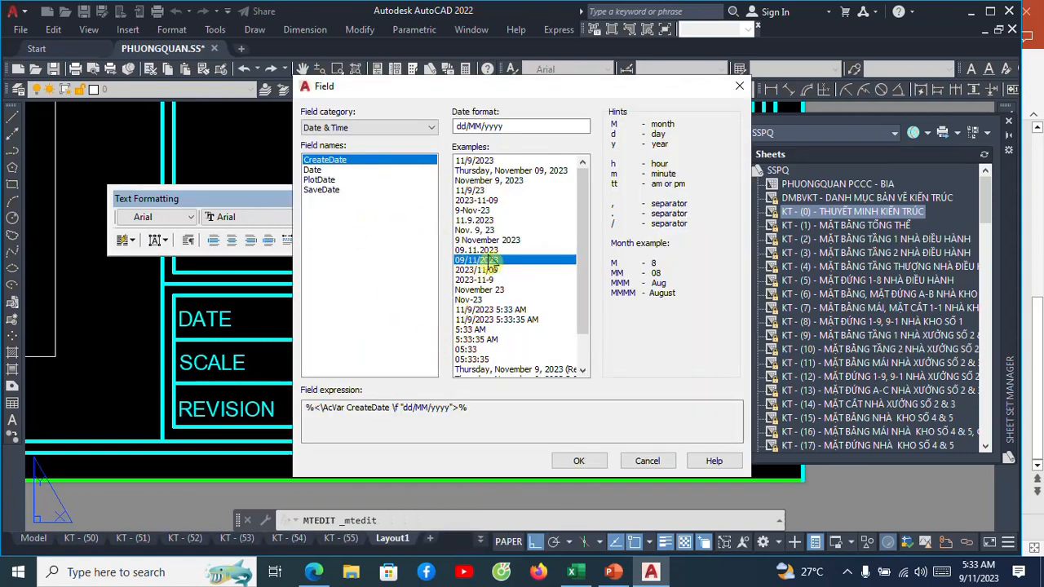
left_click(494, 260)
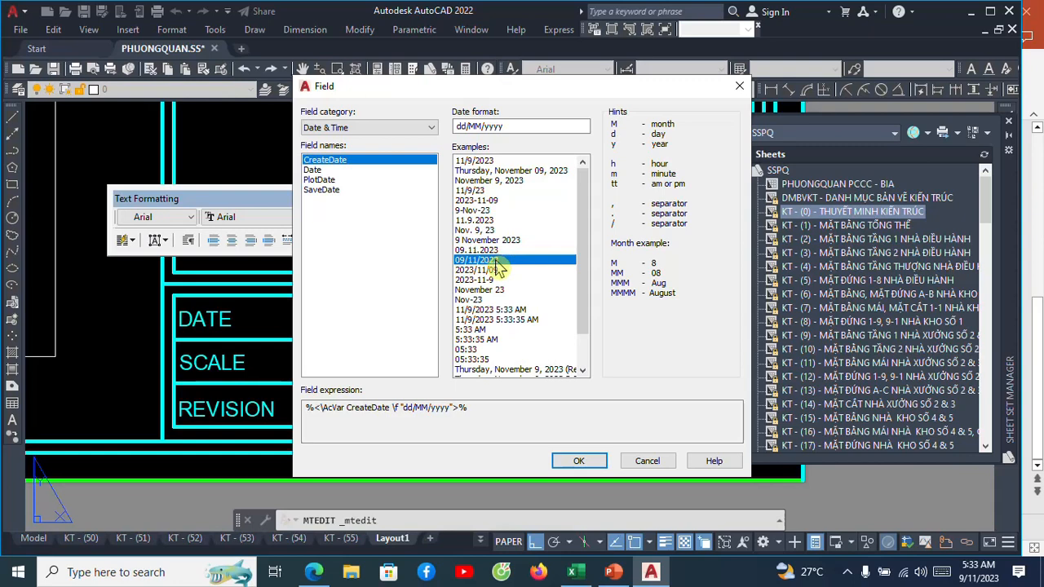
left_click(323, 190)
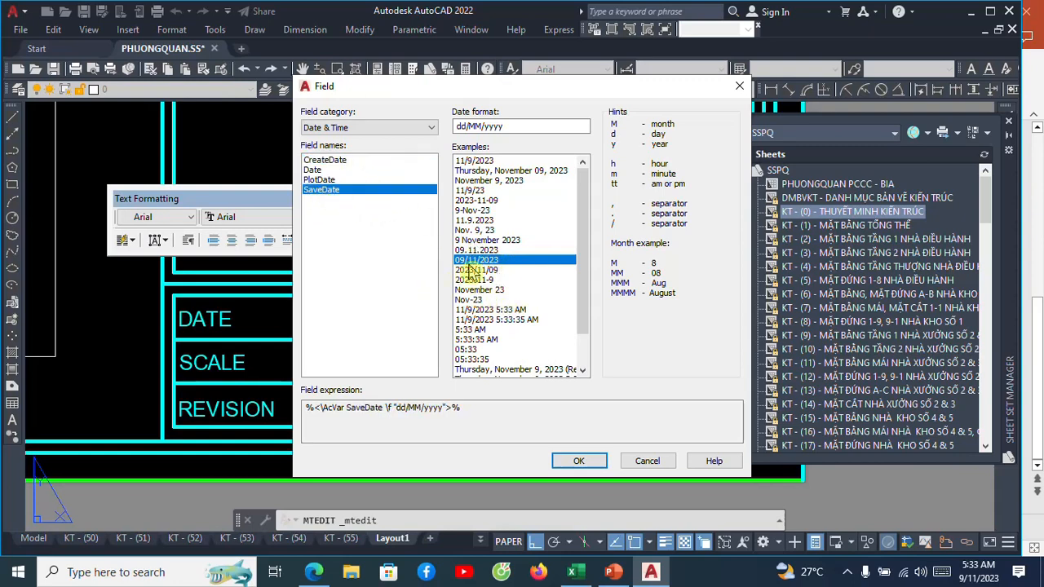
left_click(578, 462)
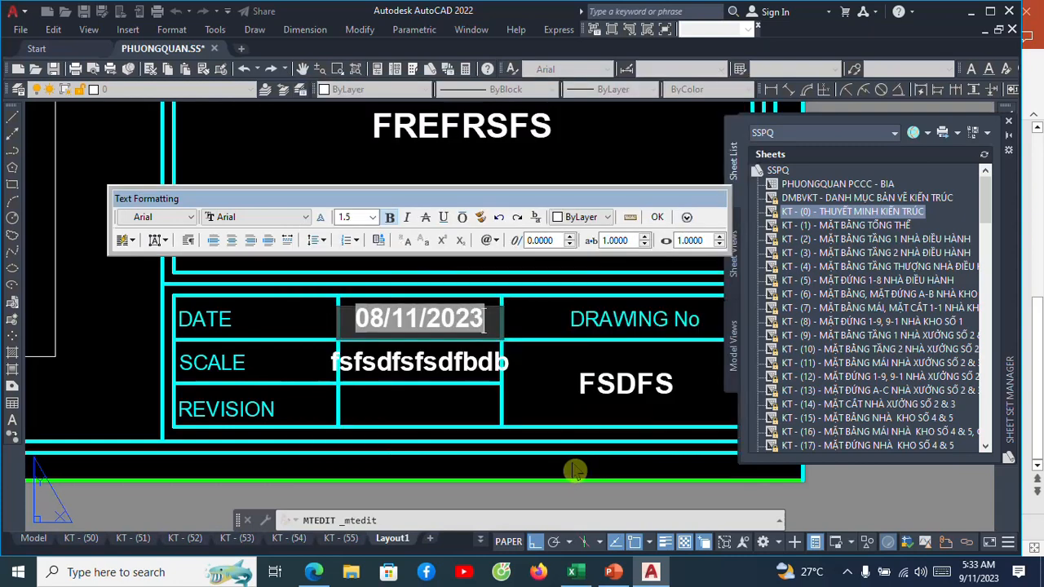
left_click(657, 217)
Open the SCALE cell's sample text for editing, select all of it and start inserting a field in its place.
scroll(407, 336, "up", 2)
scroll(399, 326, "up", 2)
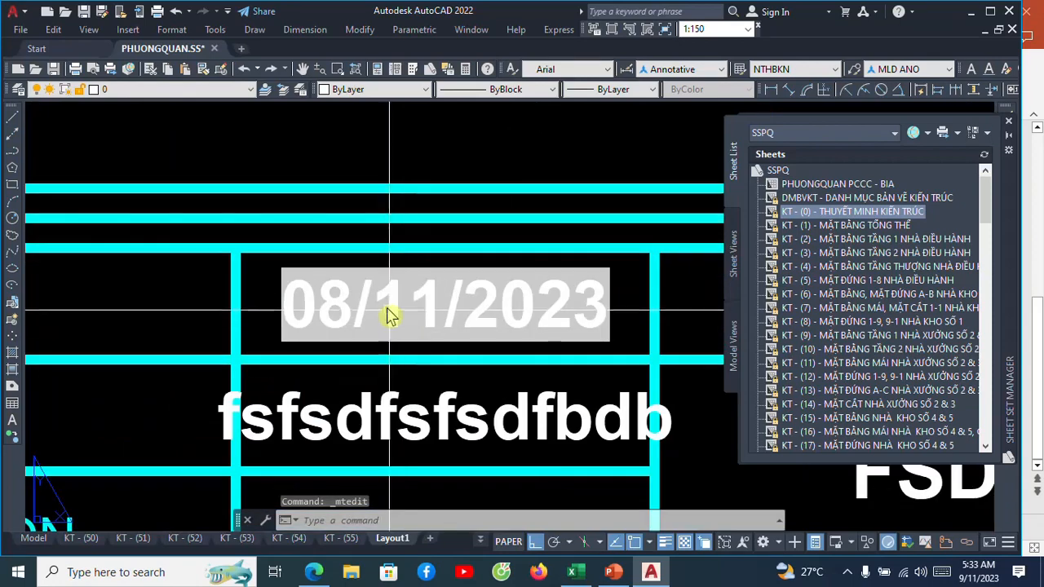
scroll(396, 301, "down", 6)
scroll(399, 303, "up", 4)
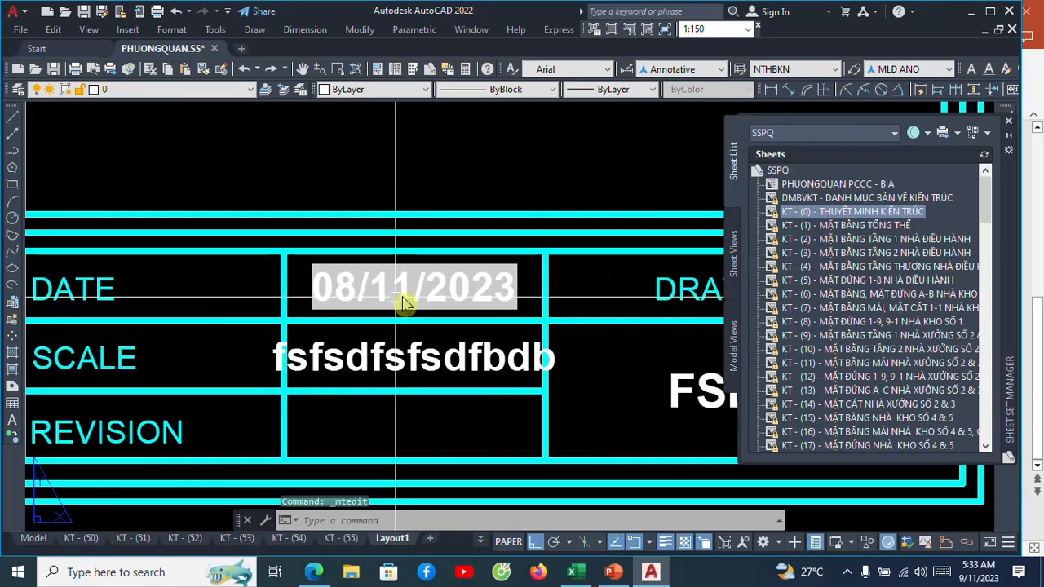
scroll(396, 307, "down", 2)
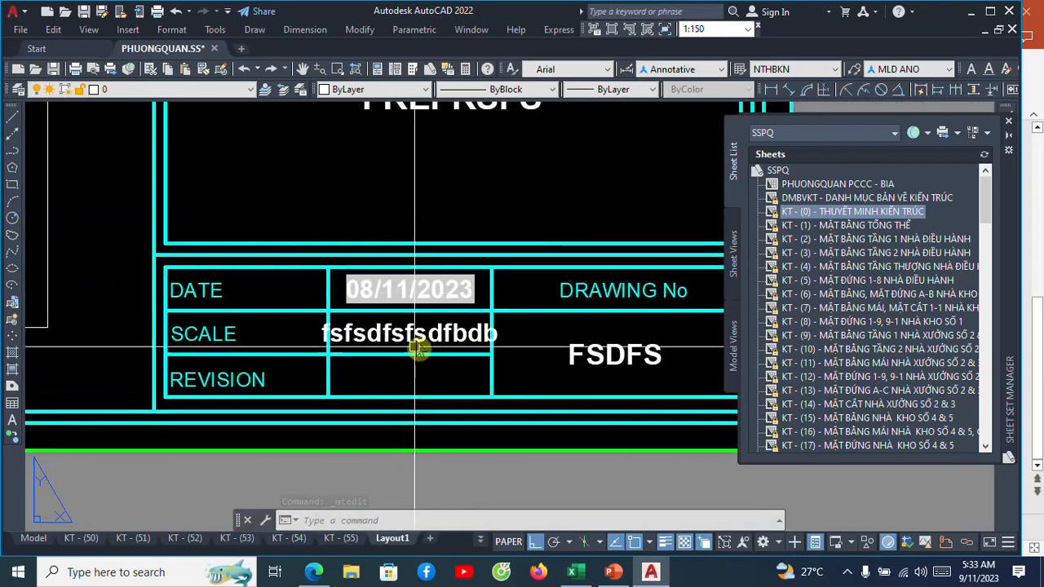
left_click(417, 339)
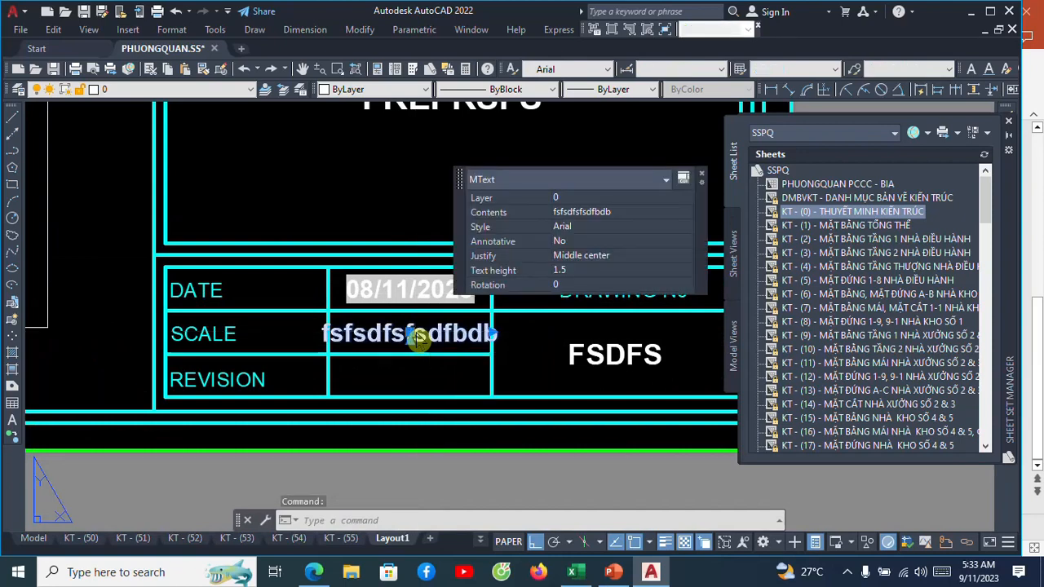
double_click(417, 339)
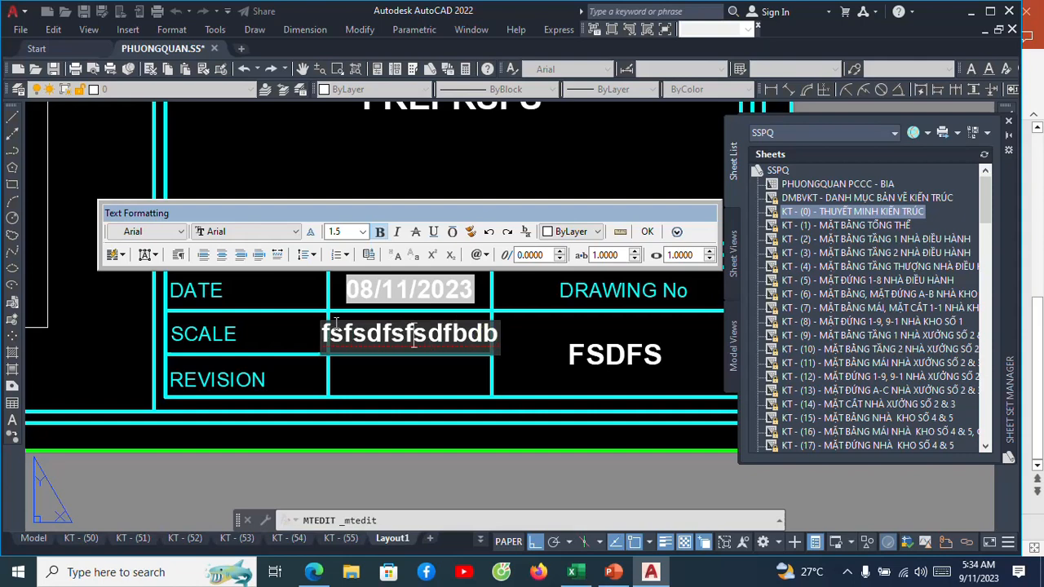
left_click_drag(326, 333, 499, 333)
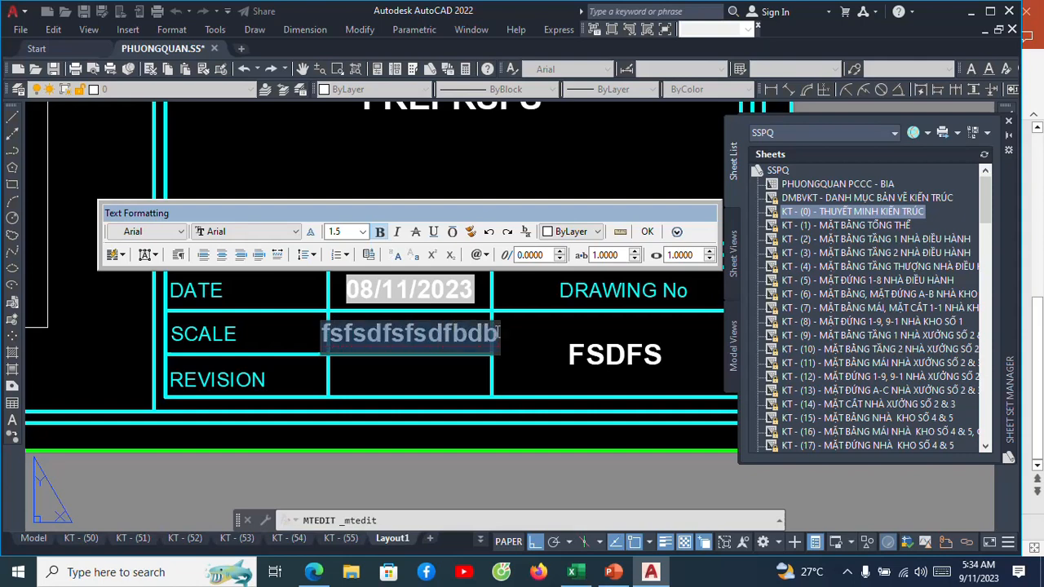
right_click(413, 343)
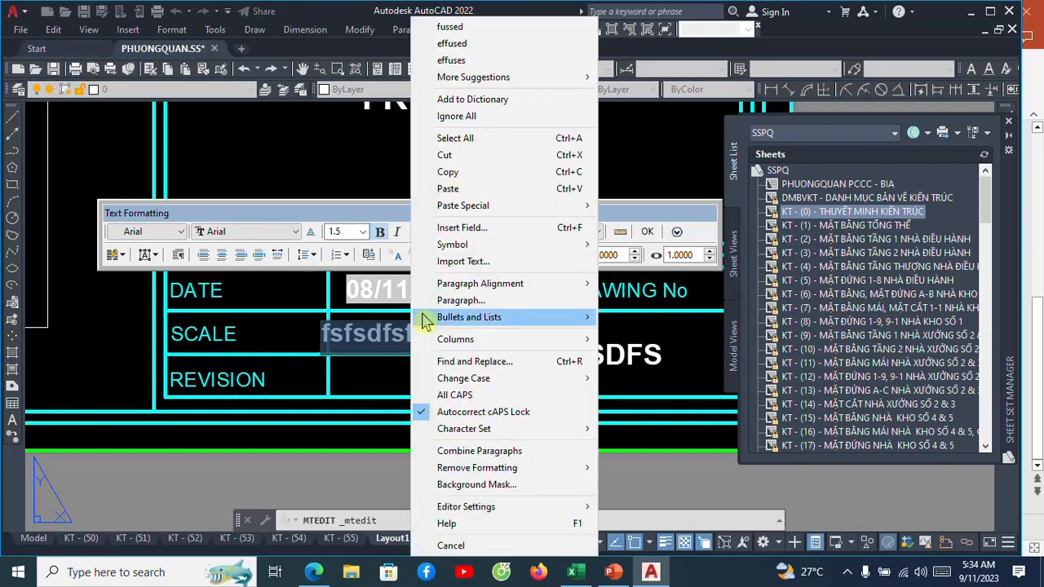
left_click(441, 231)
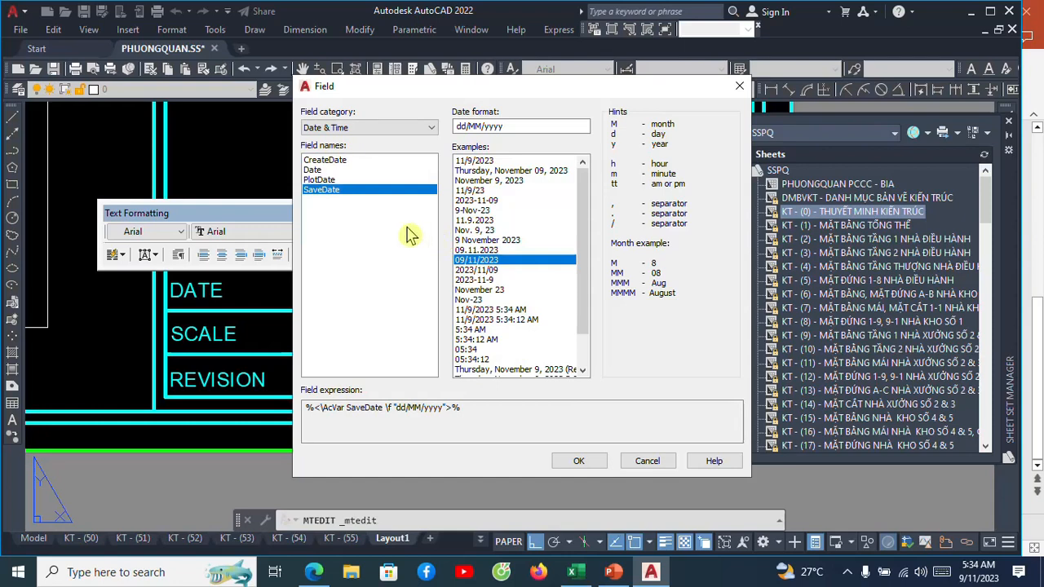
Choose the Object field from the Objects category and link it to the viewport beside the title block.
left_click(430, 130)
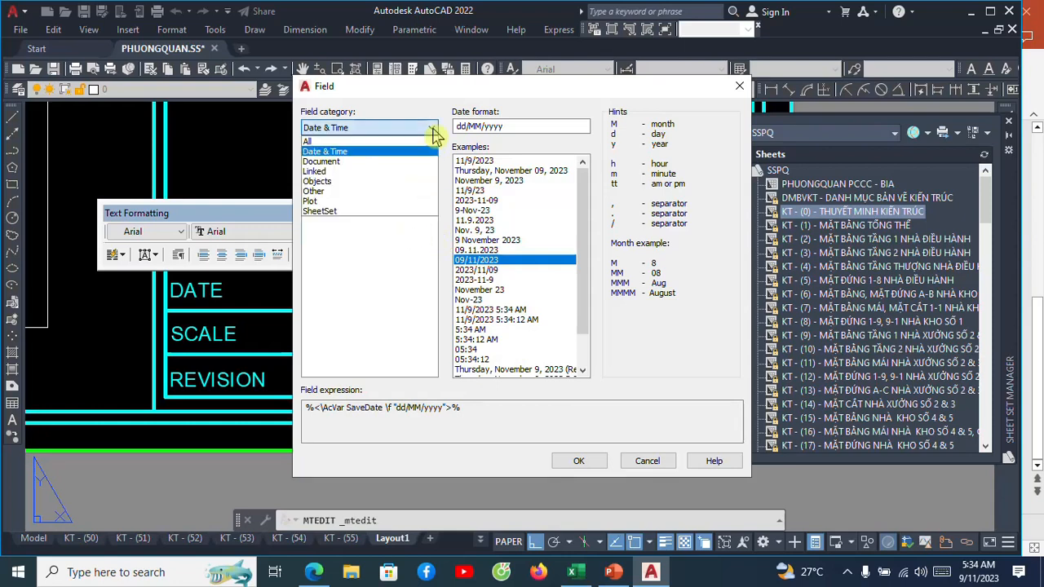
left_click(334, 181)
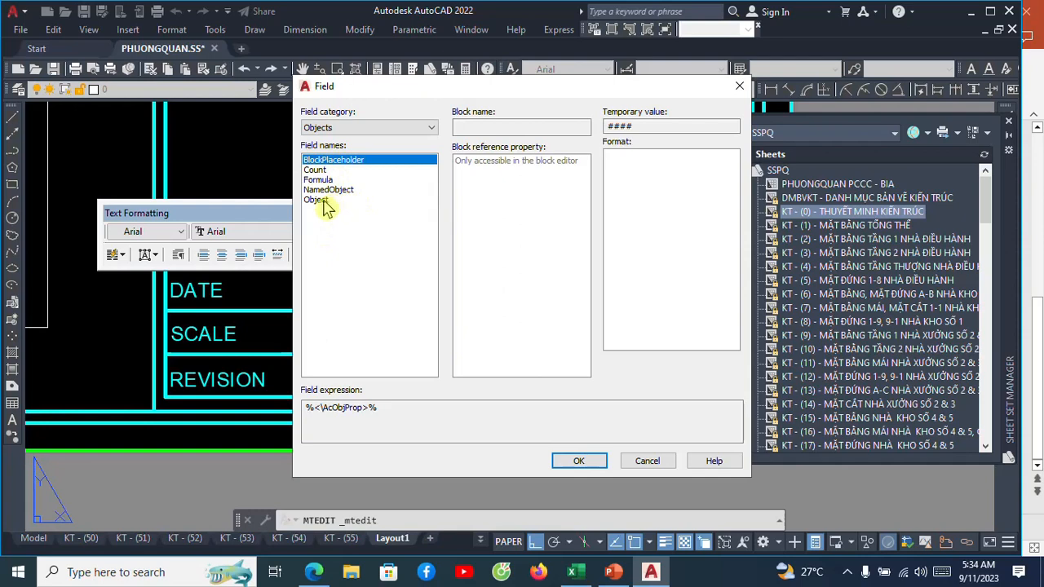
left_click(322, 200)
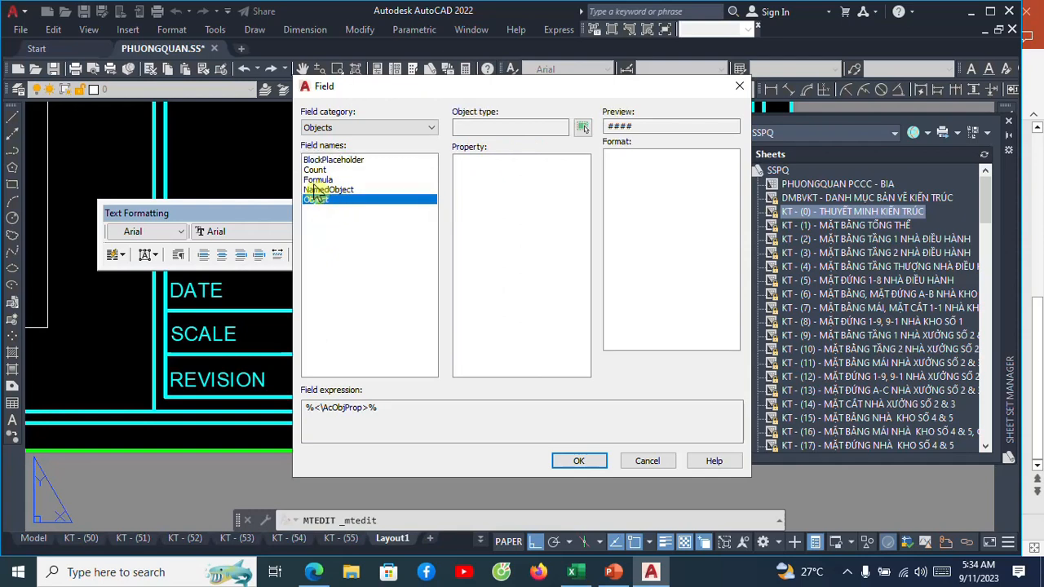
left_click(582, 129)
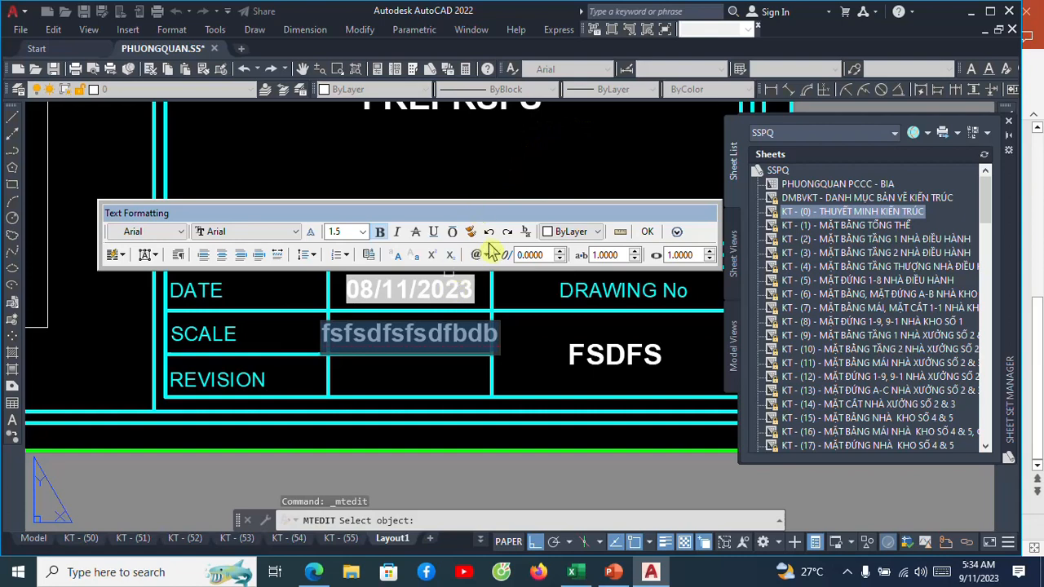
left_click(47, 274)
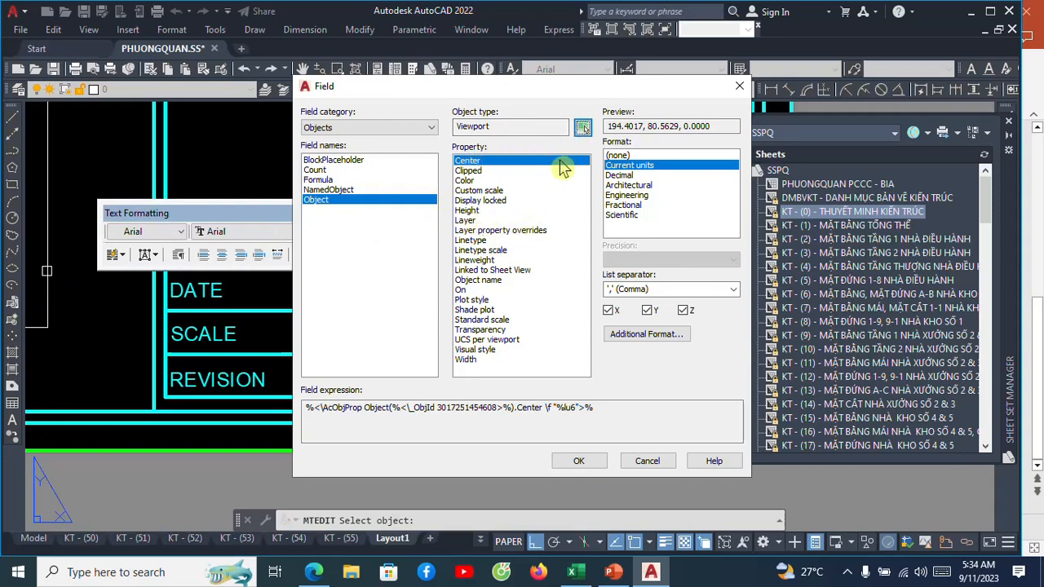
left_click(583, 130)
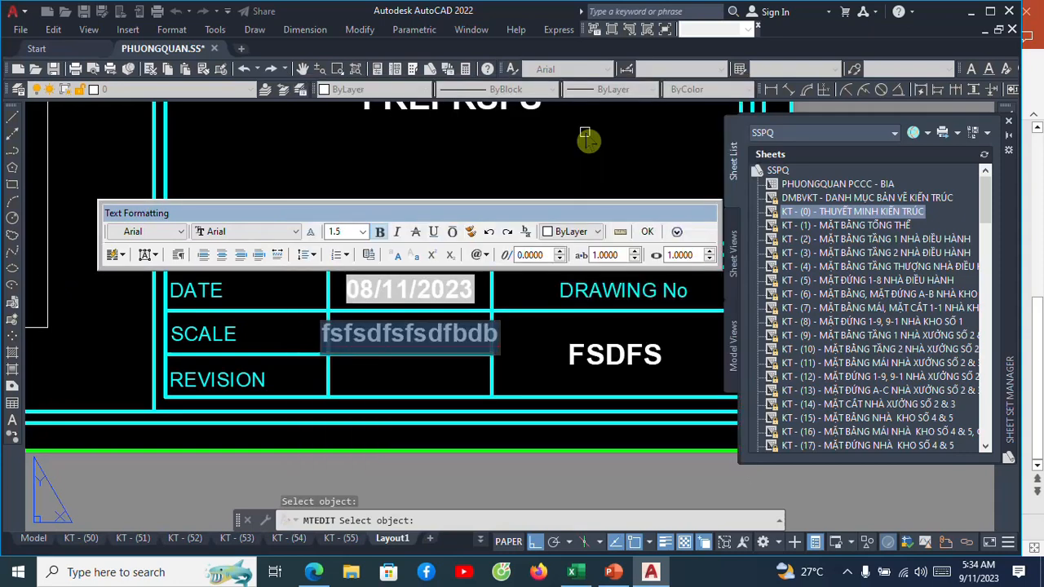
left_click(48, 273)
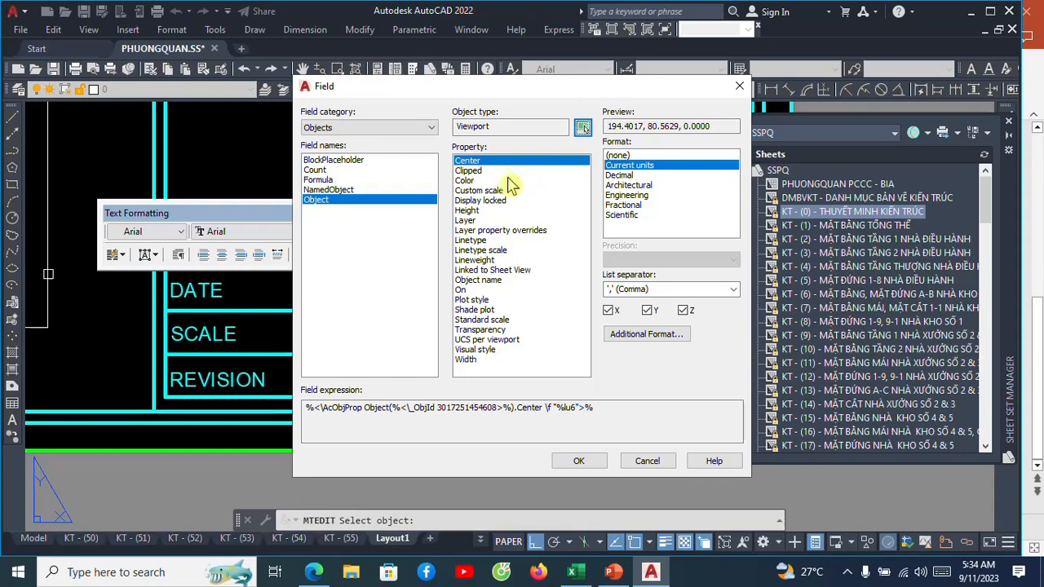
Insert the viewport's Custom scale property in the Use scale name format and close the text editor.
left_click(493, 191)
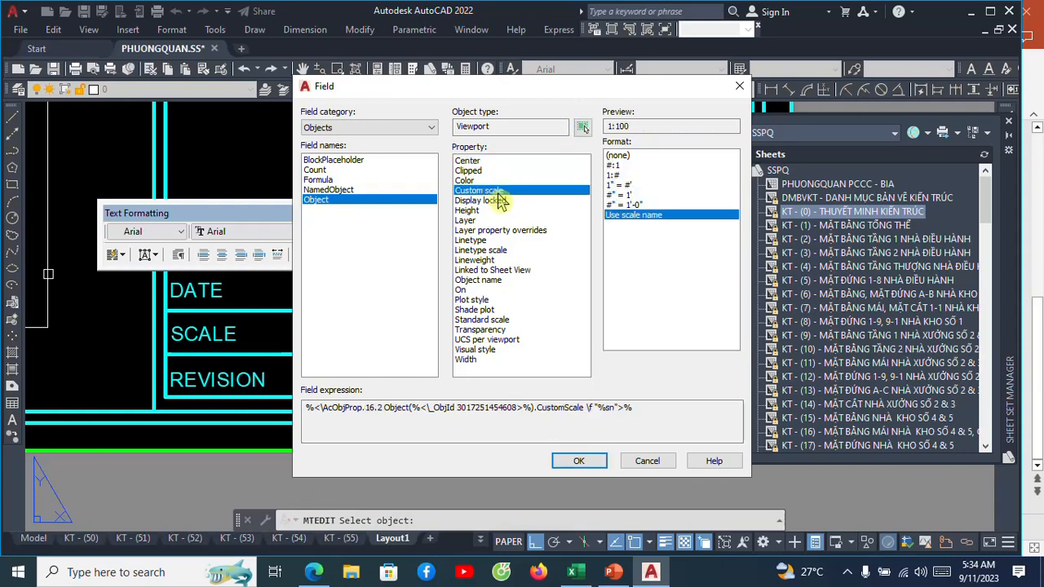
left_click(633, 126)
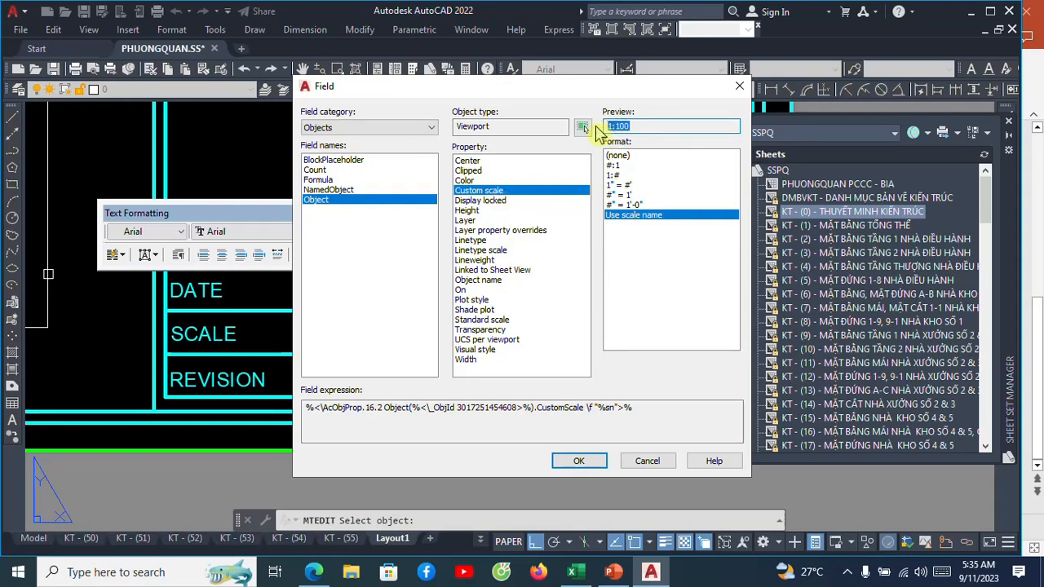
left_click(576, 462)
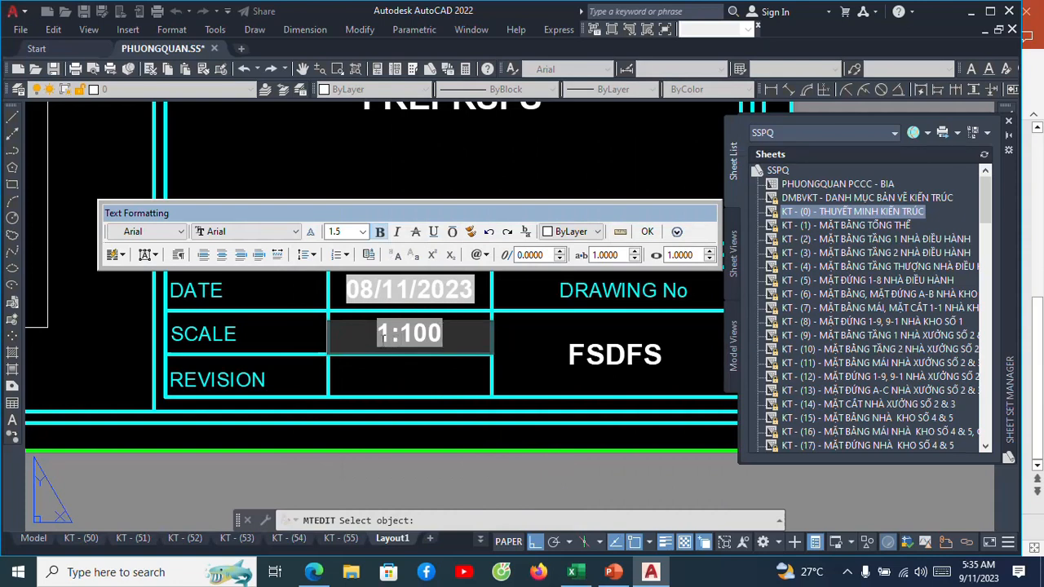
left_click(647, 232)
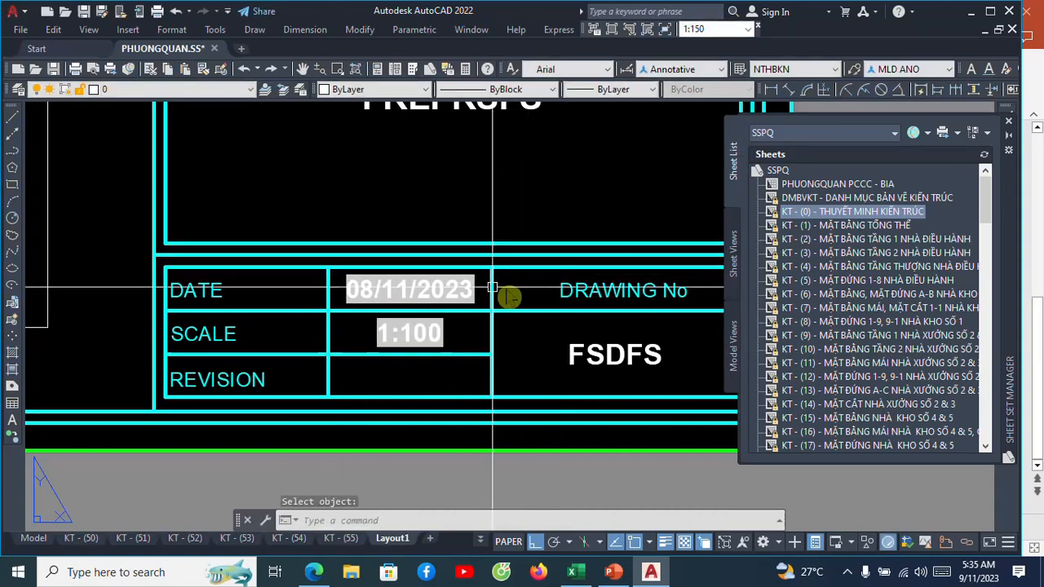
Examine the title block's DATE, SCALE and DRAWING No cells next to the linked viewport.
scroll(493, 287, "down", 3)
scroll(380, 264, "down", 2)
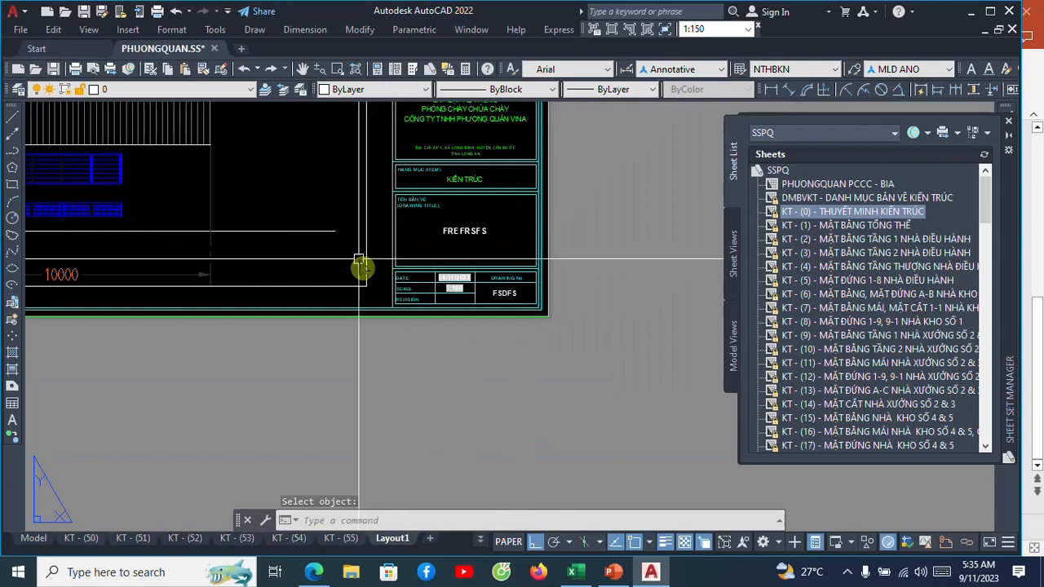
scroll(359, 261, "up", 5)
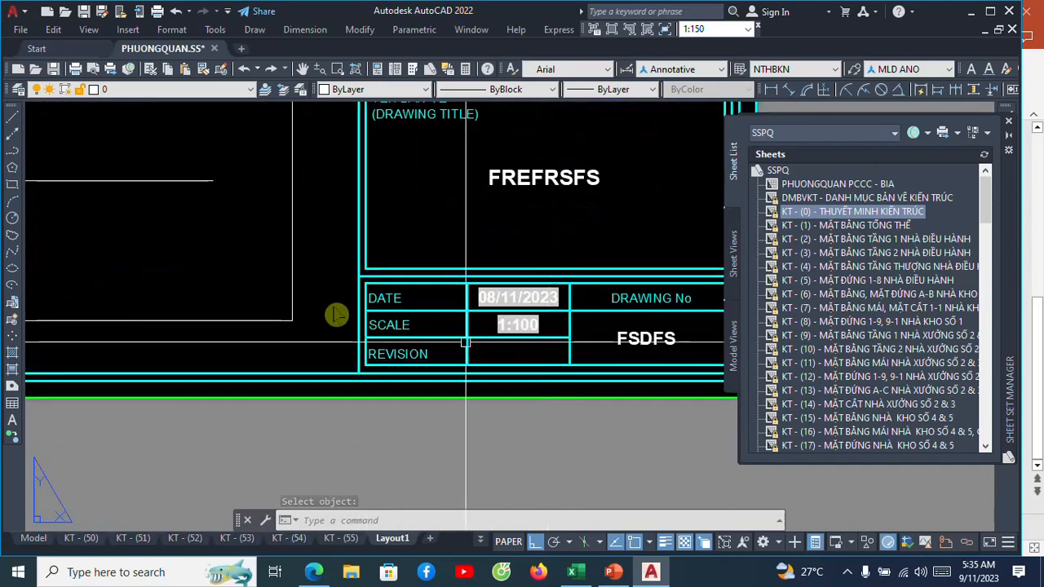
scroll(285, 296, "down", 3)
scroll(319, 316, "up", 1)
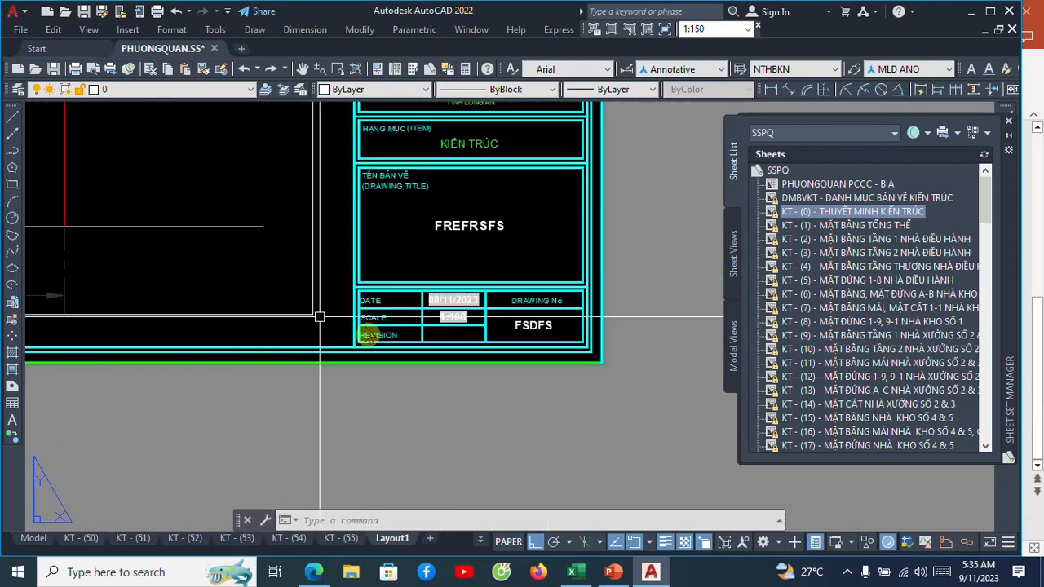
scroll(462, 340, "up", 4)
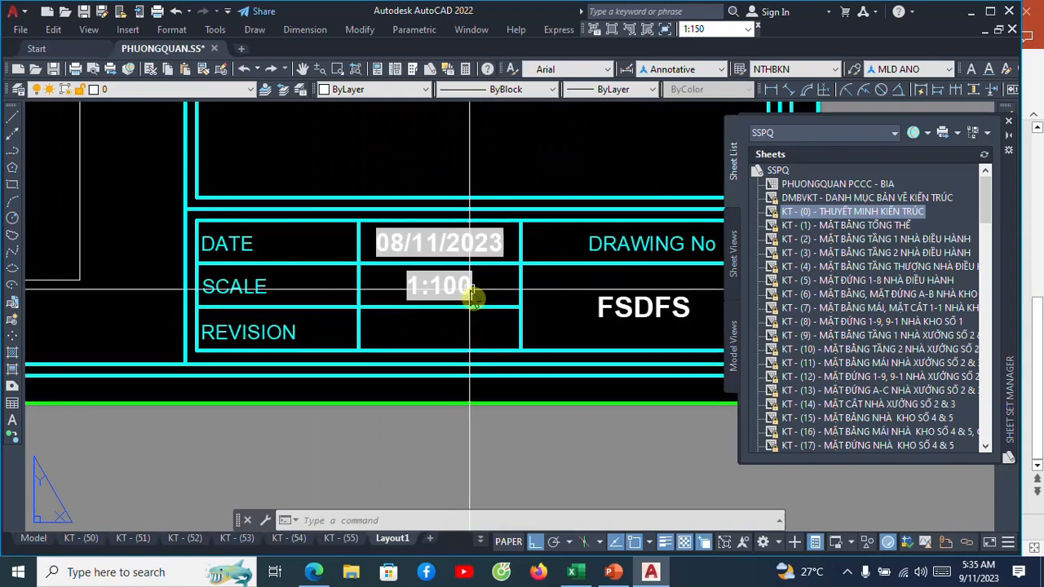
middle_click_drag(458, 290, 352, 263)
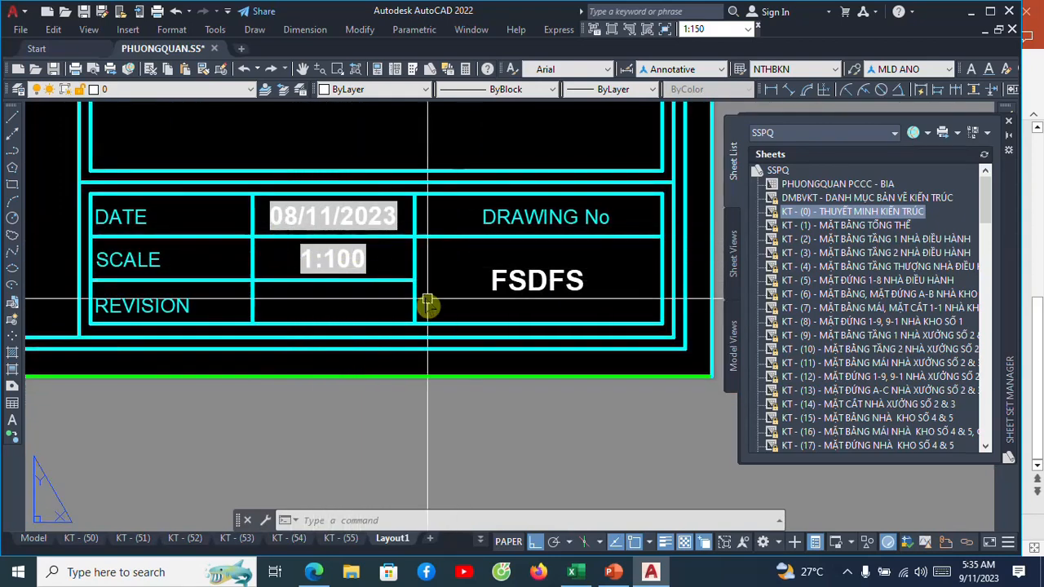
scroll(440, 298, "down", 2)
scroll(521, 291, "up", 4)
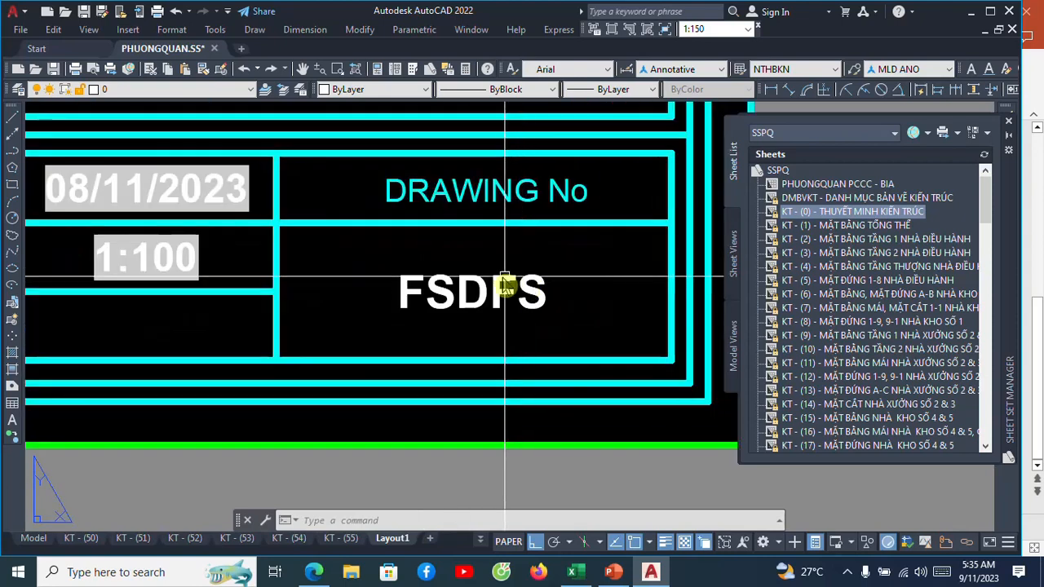
left_click(505, 282)
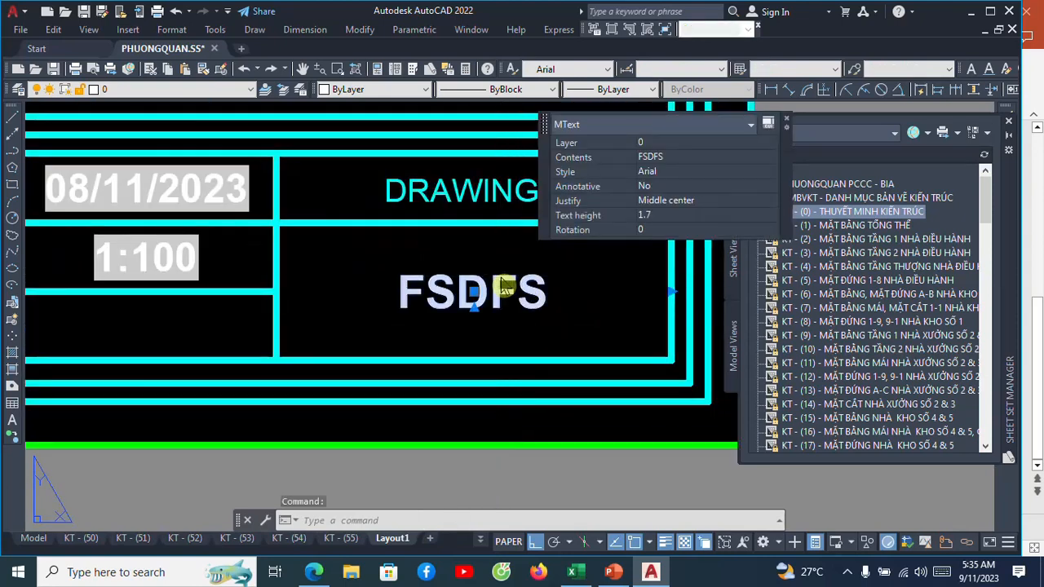
double_click(506, 284)
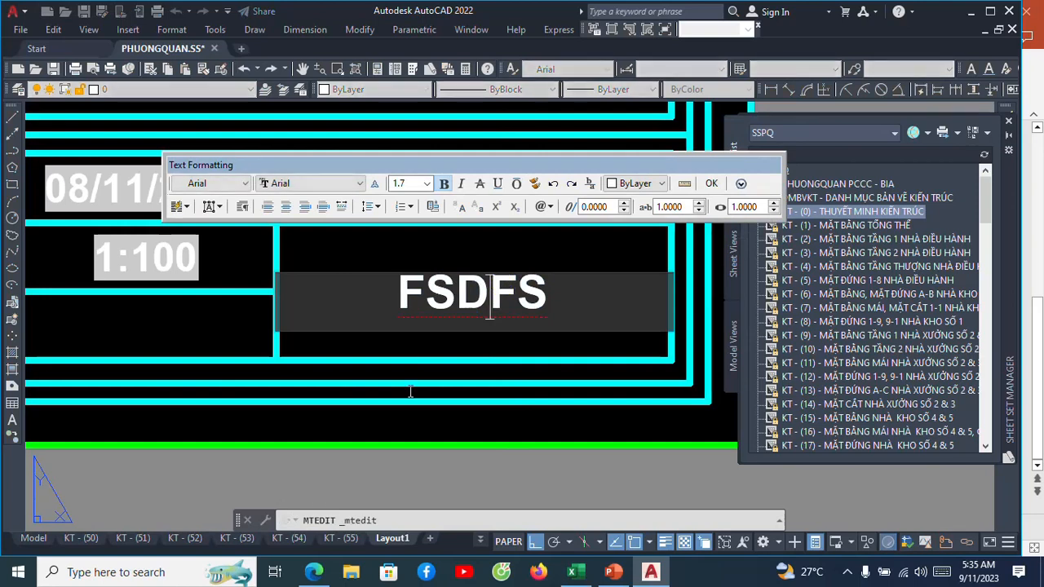
left_click(713, 183)
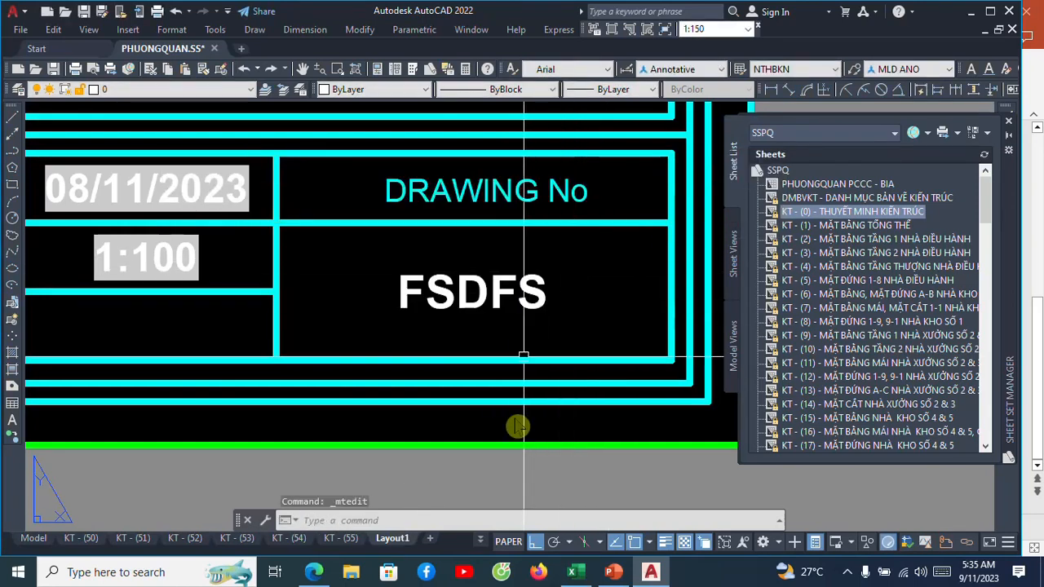
Rename the current layout Layout1 as VIDU.
right_click(394, 539)
left_click(442, 334)
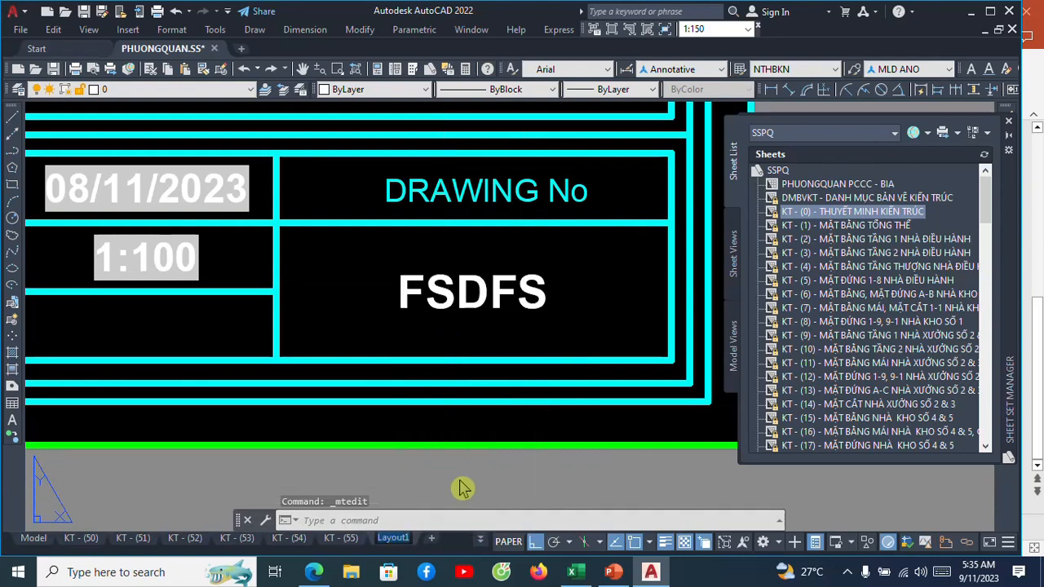
type("VIDU")
key("Return")
left_click(334, 261)
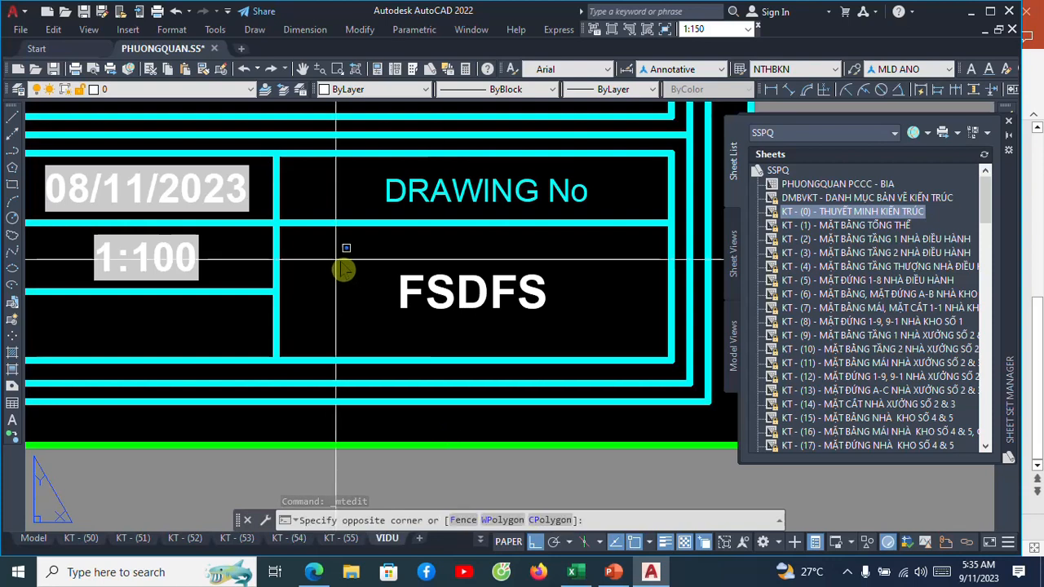
left_click(324, 257)
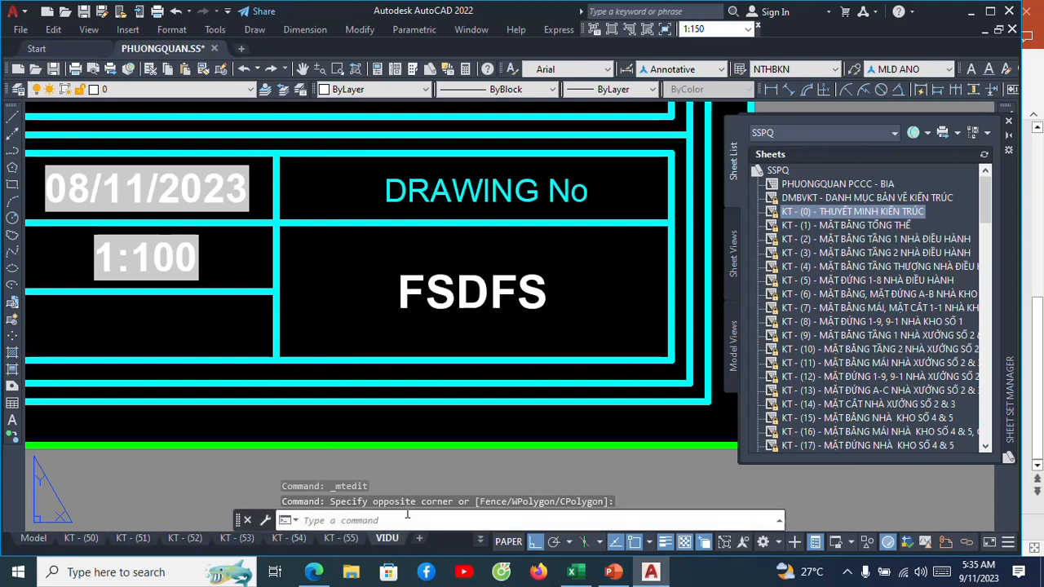
Replace the DRAWING No sample text FSDFS with a CurrentSheetNumber field from the SheetSet category in Uppercase format.
left_click(457, 298)
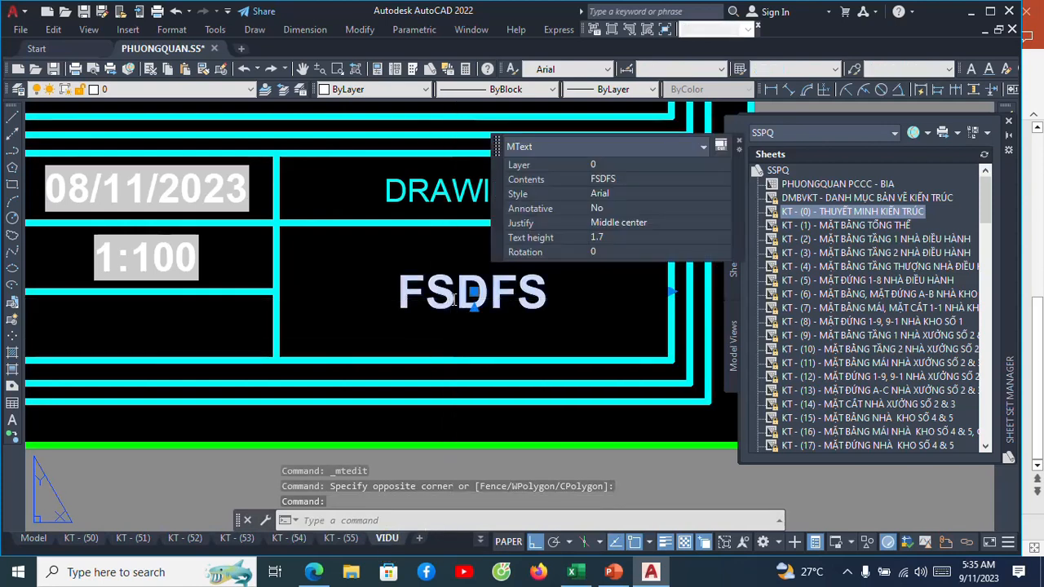
double_click(454, 298)
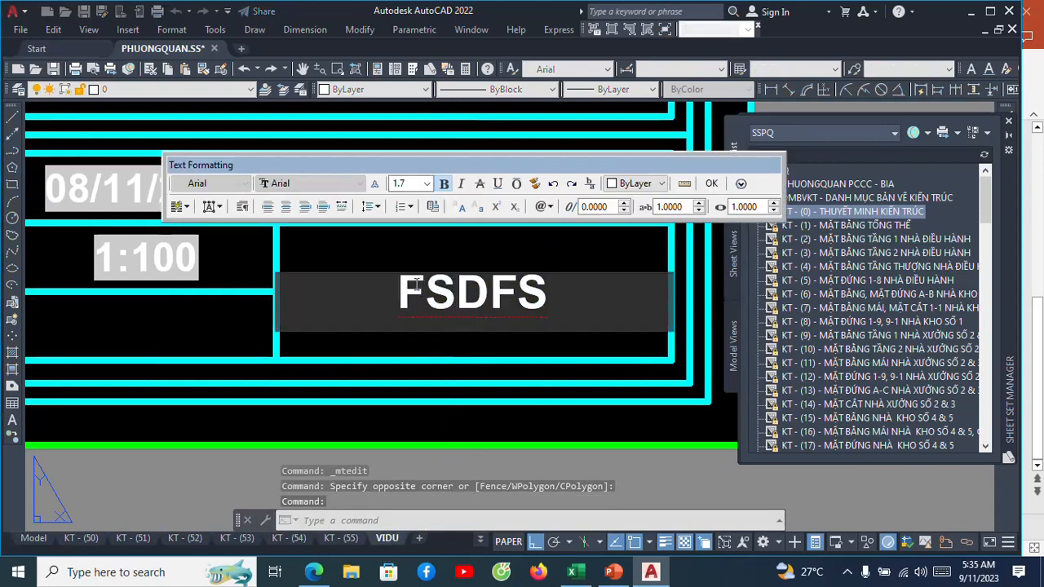
left_click_drag(400, 298, 544, 296)
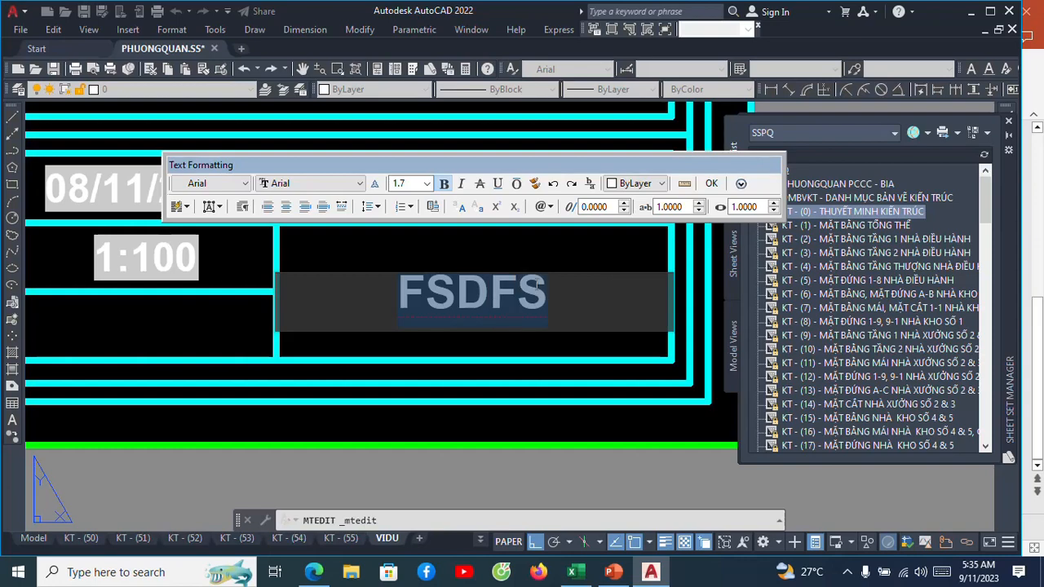
right_click(491, 295)
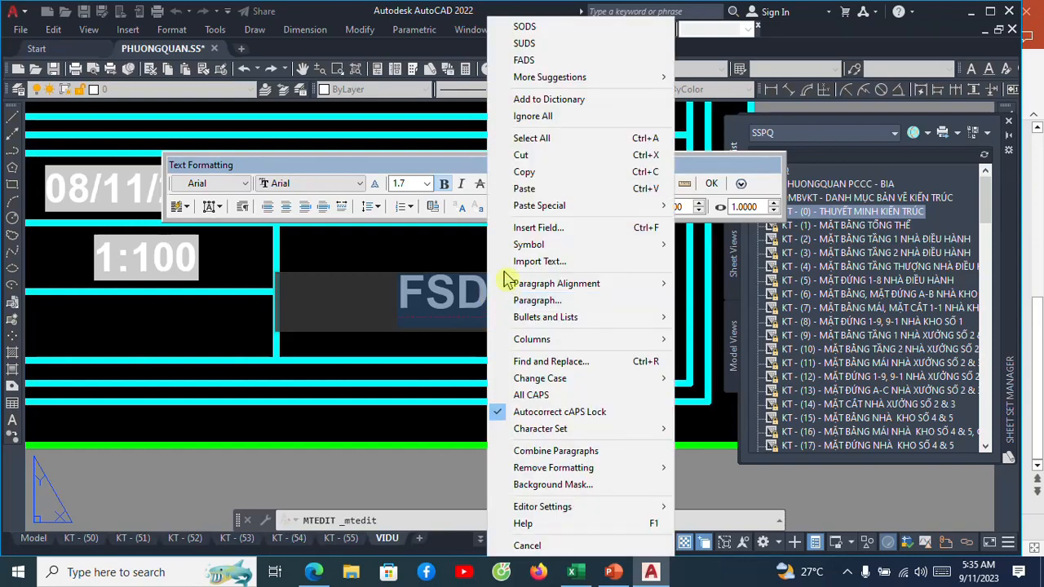
left_click(526, 228)
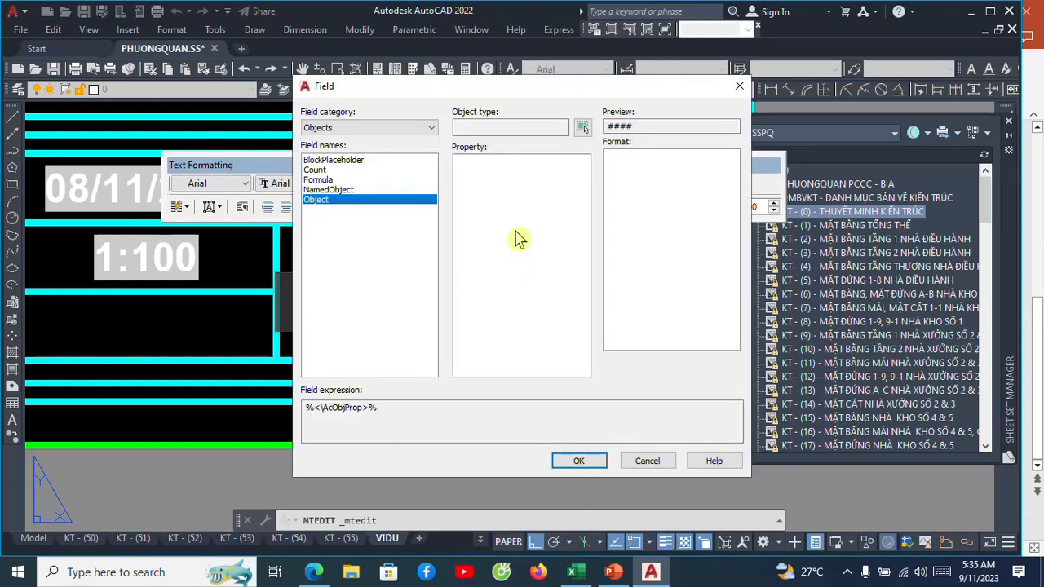
left_click(433, 128)
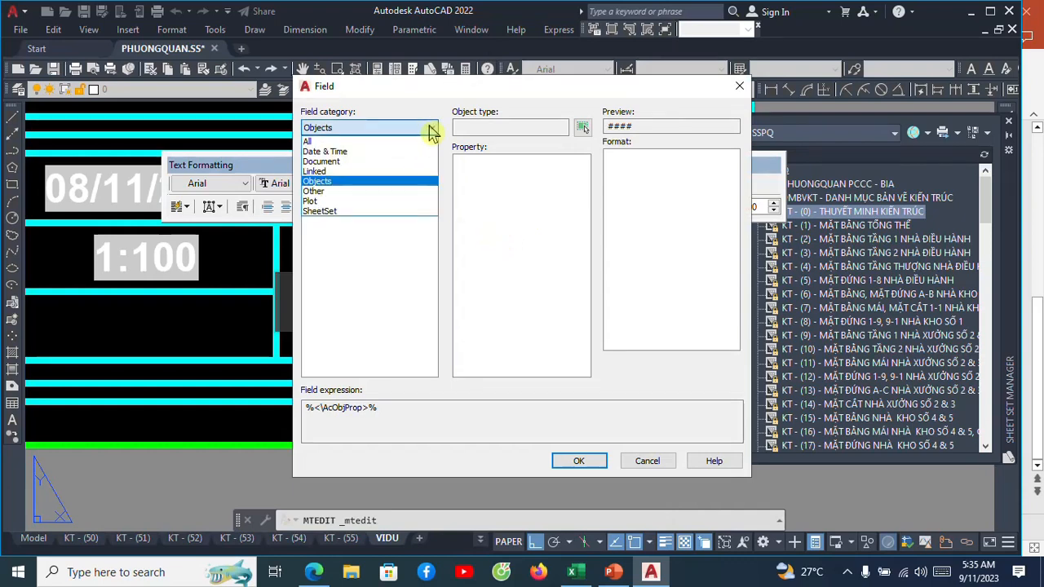
left_click(335, 221)
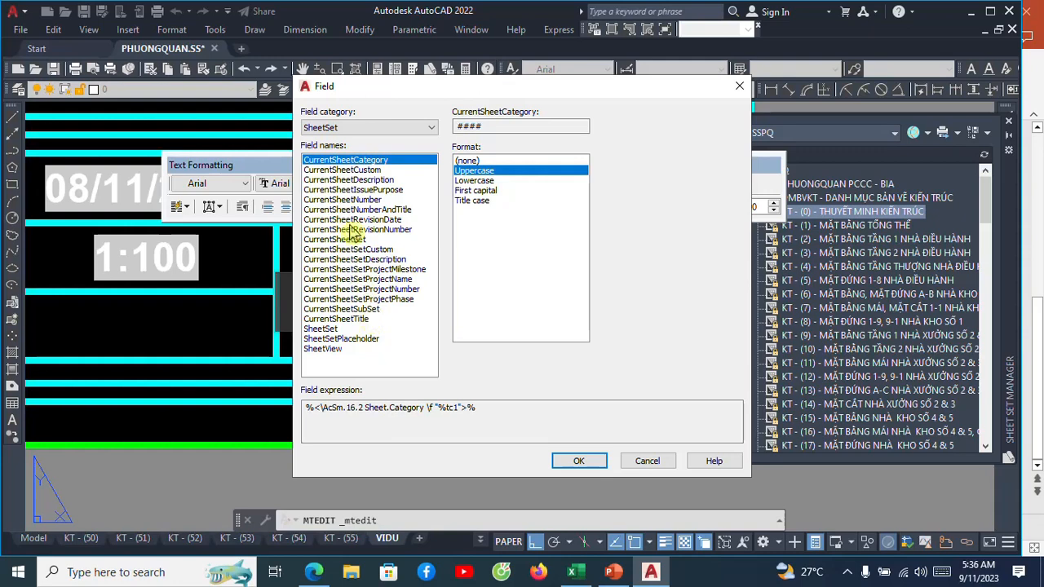
left_click(358, 200)
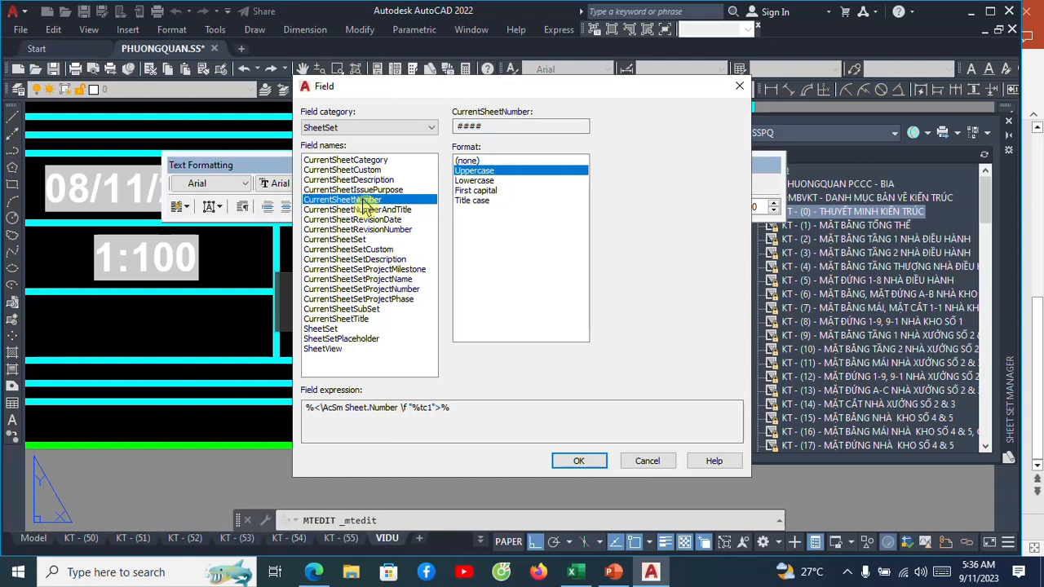
left_click(578, 461)
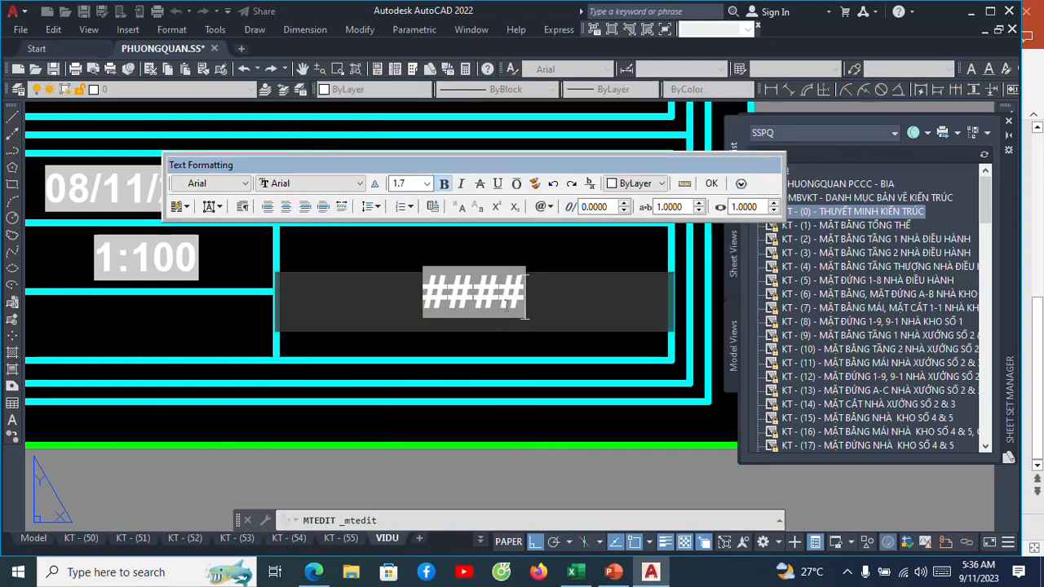
Change the DRAWING No field to CurrentSheetTitle and close the text editor.
scroll(511, 302, "down", 5)
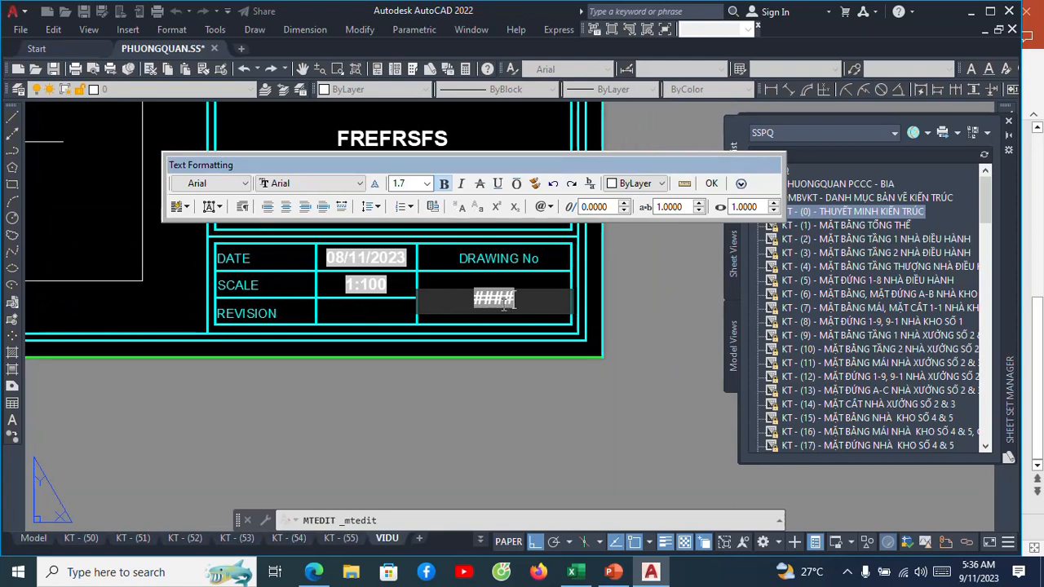
right_click(514, 302)
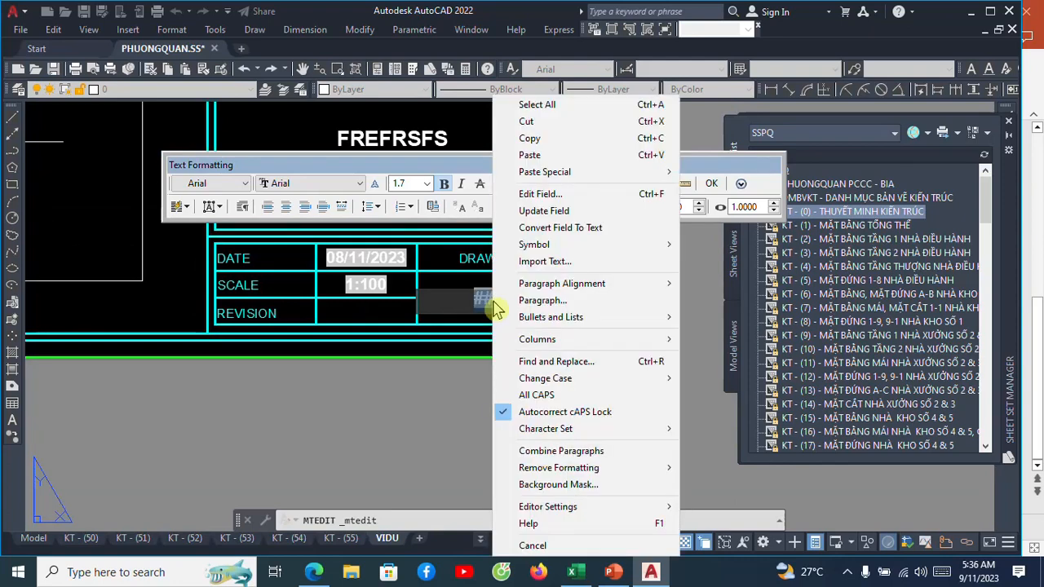
left_click(541, 210)
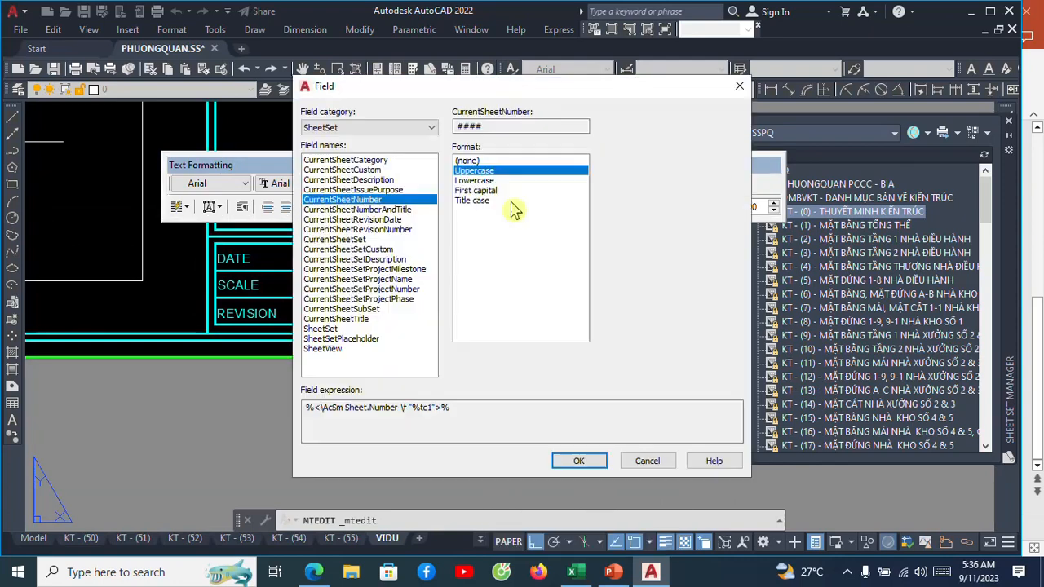
left_click(328, 319)
left_click(561, 464)
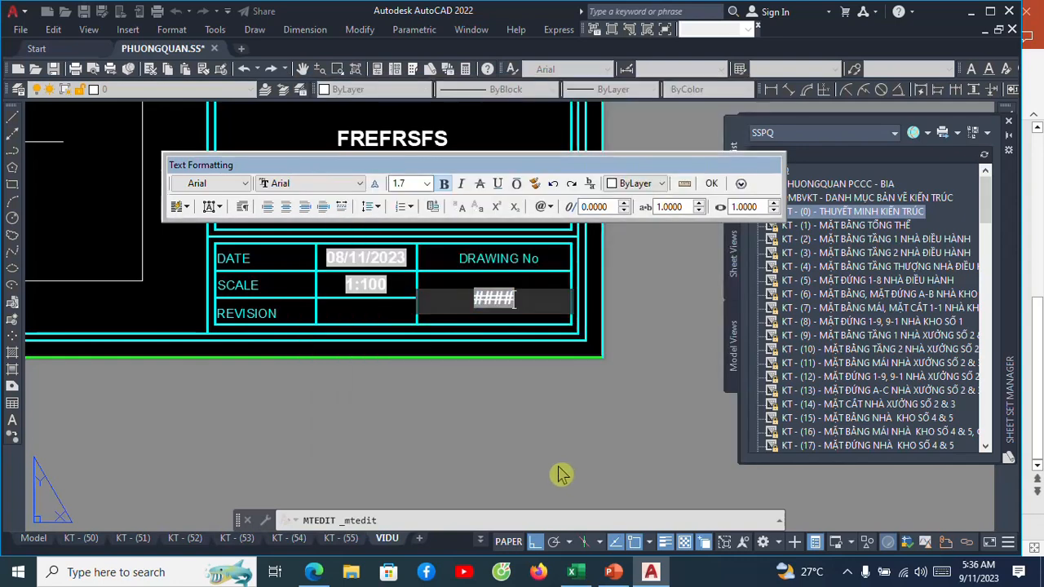
left_click(712, 185)
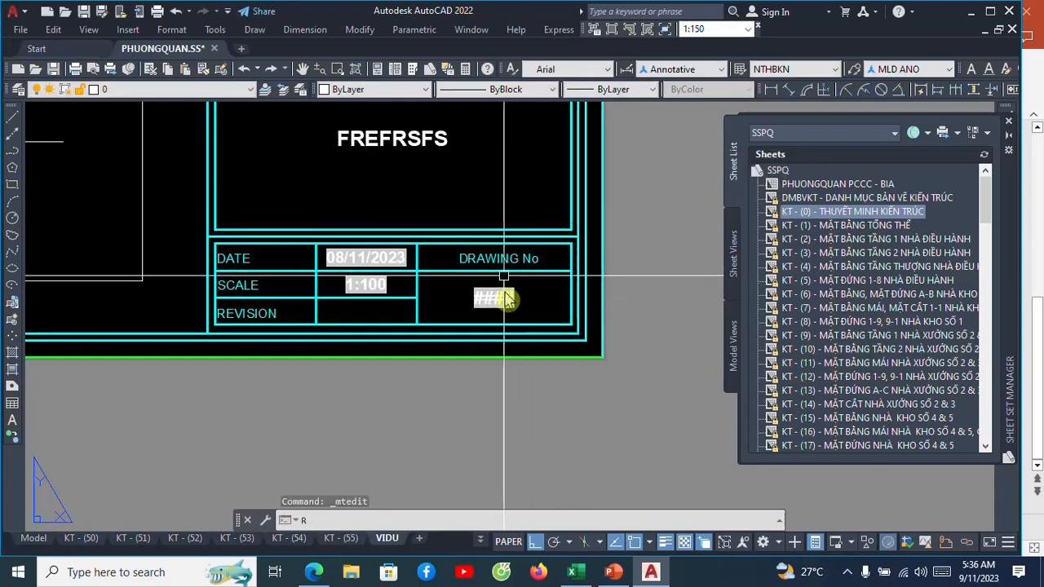
Examine the title block's DRAWING TITLE sample text and the DATE, SCALE and DRAWING No cells, and cancel the pending command entry.
scroll(495, 275, "down", 5)
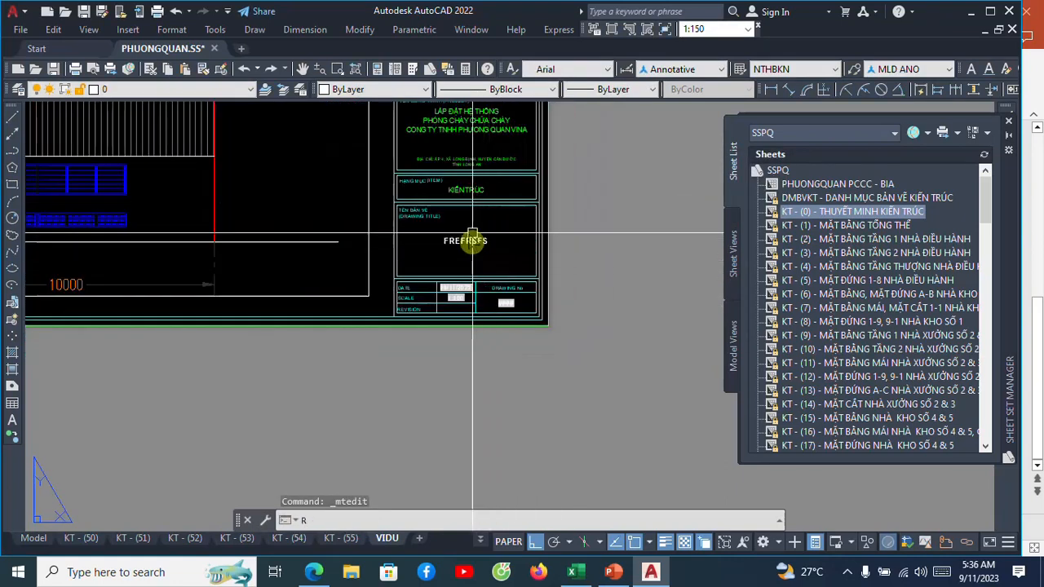
scroll(510, 316, "up", 5)
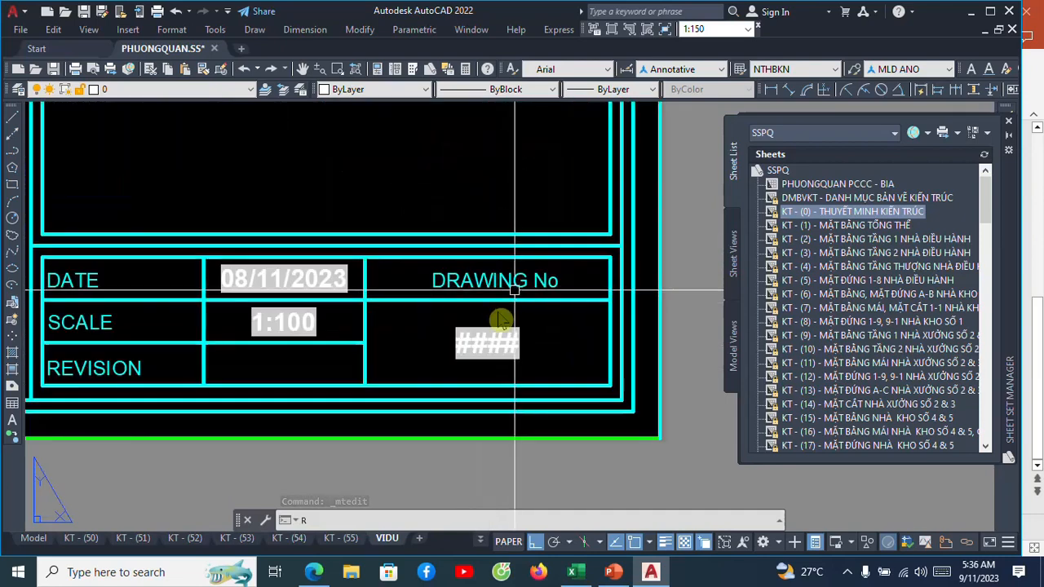
scroll(502, 346, "down", 5)
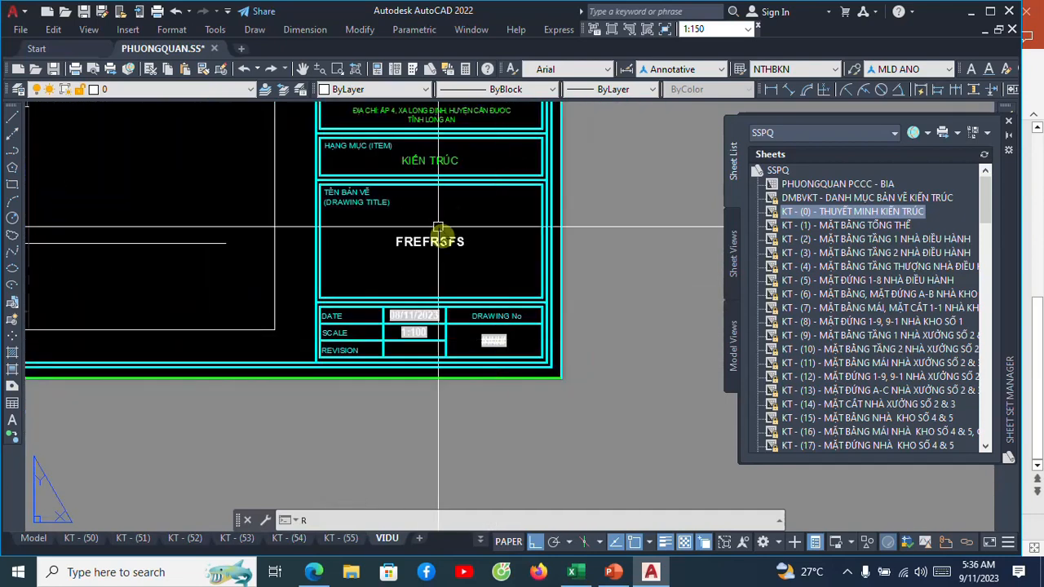
scroll(440, 241, "up", 5)
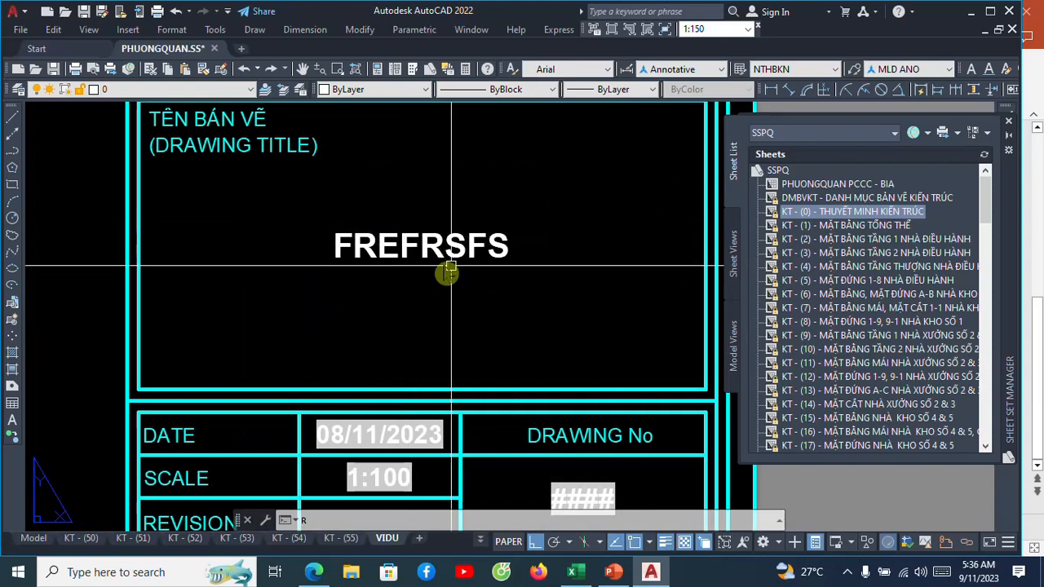
scroll(447, 271, "down", 5)
scroll(444, 265, "up", 5)
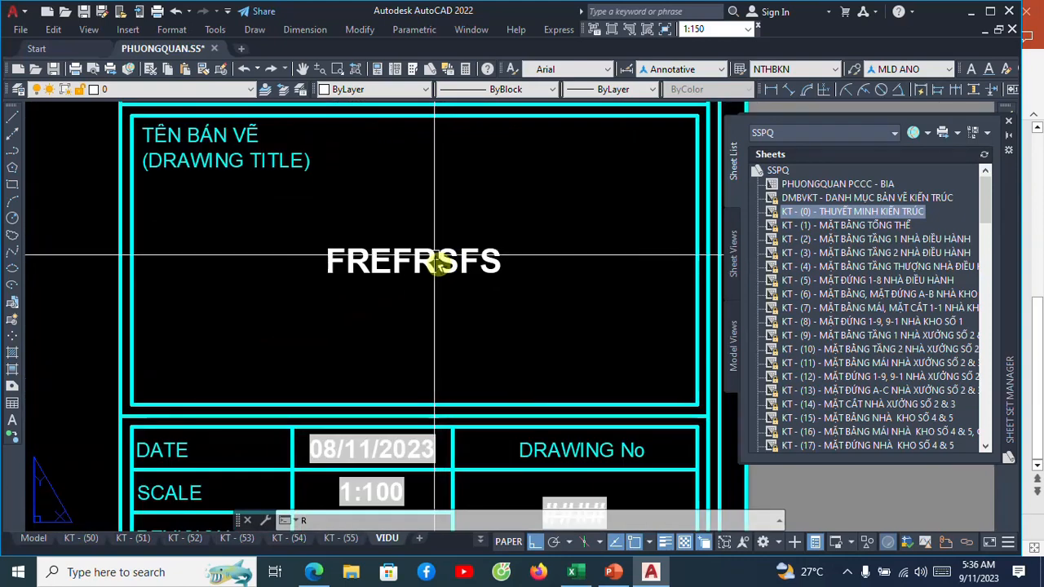
scroll(436, 243, "down", 3)
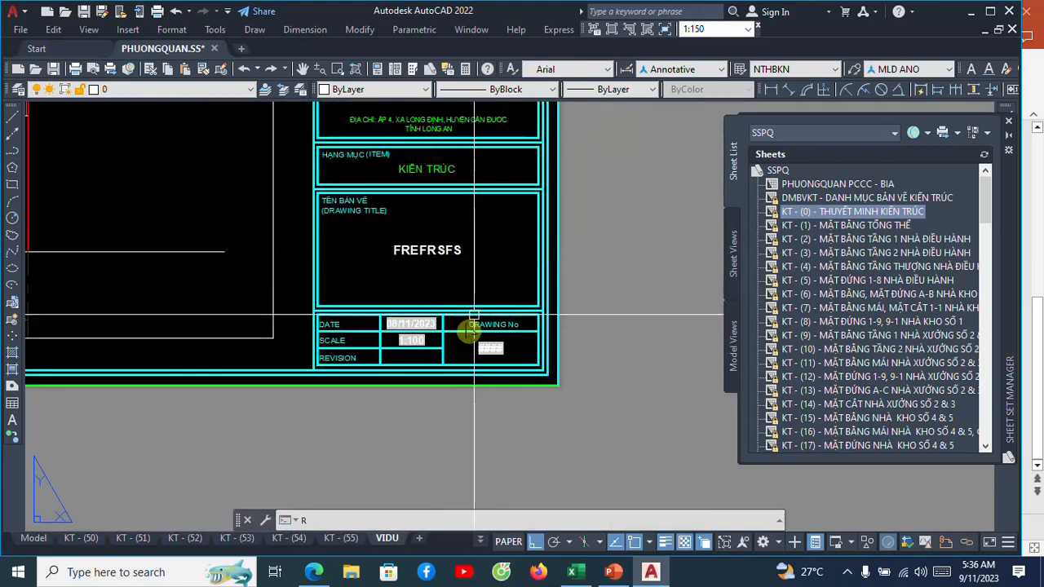
scroll(447, 236, "up", 4)
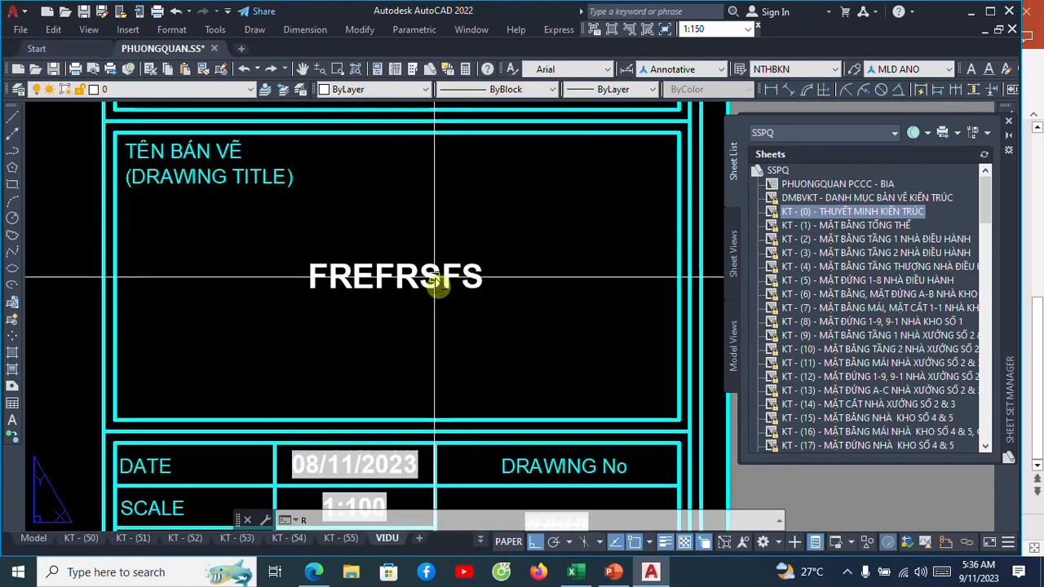
scroll(416, 270, "down", 3)
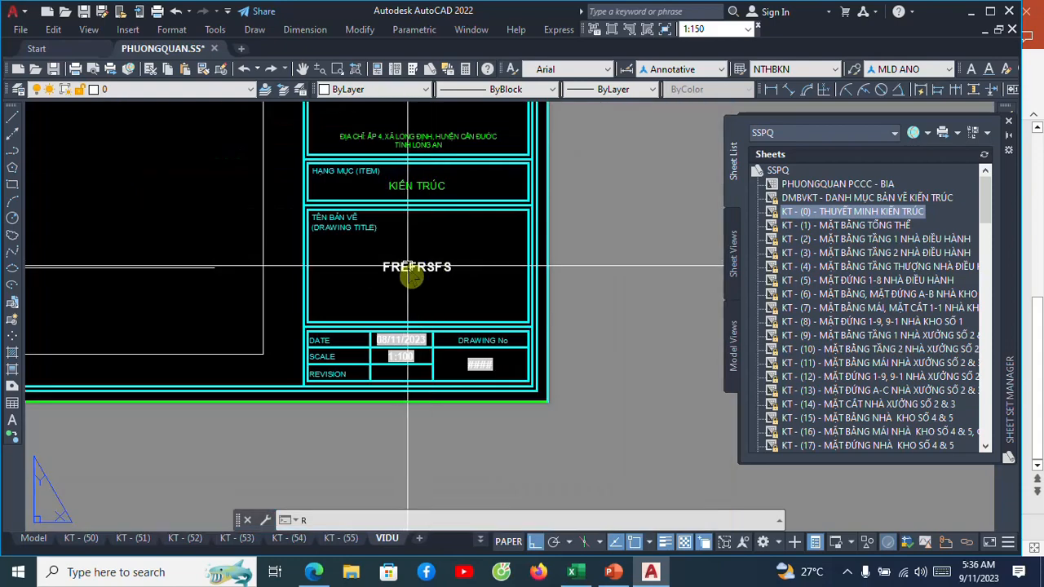
scroll(411, 269, "up", 3)
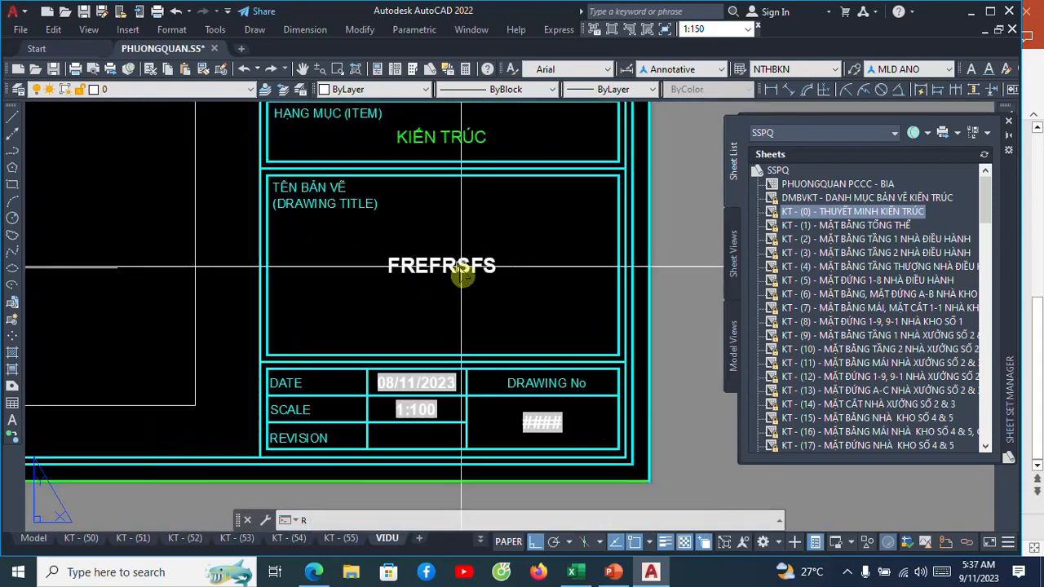
scroll(436, 269, "down", 2)
scroll(478, 270, "up", 2)
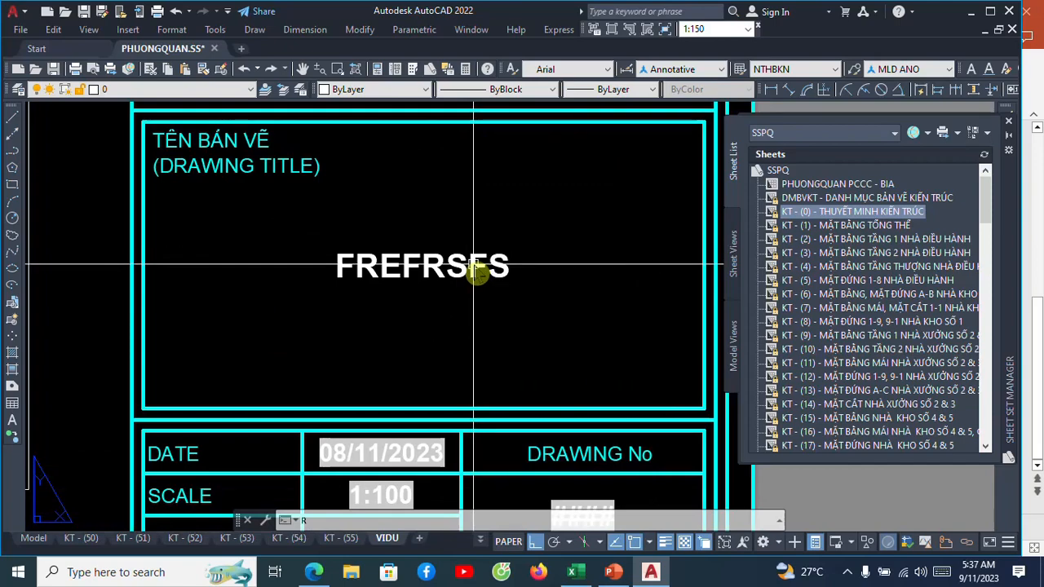
scroll(470, 265, "down", 2)
key("Escape")
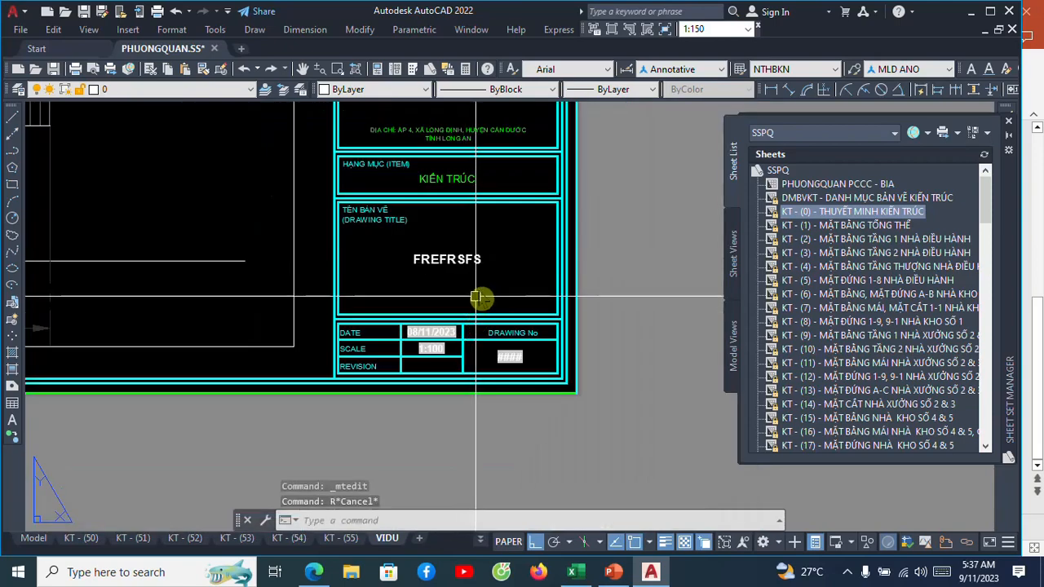
Replace the DRAWING TITLE sample text FREFRSFS with an Uppercase CurrentSheetNumber field from the SheetSet category and close the text editor.
scroll(479, 289, "down", 1)
scroll(482, 291, "up", 3)
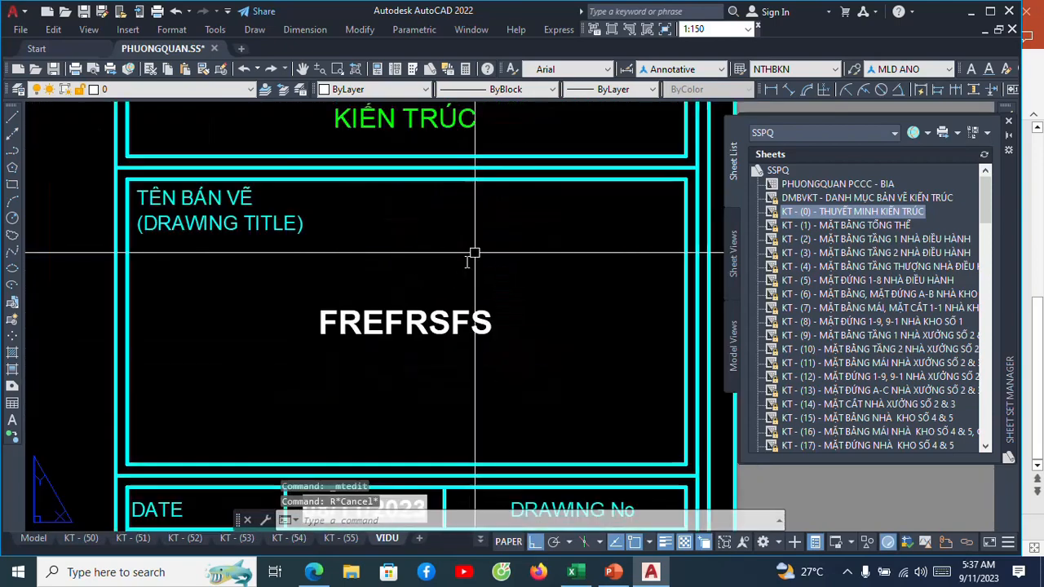
left_click(433, 314)
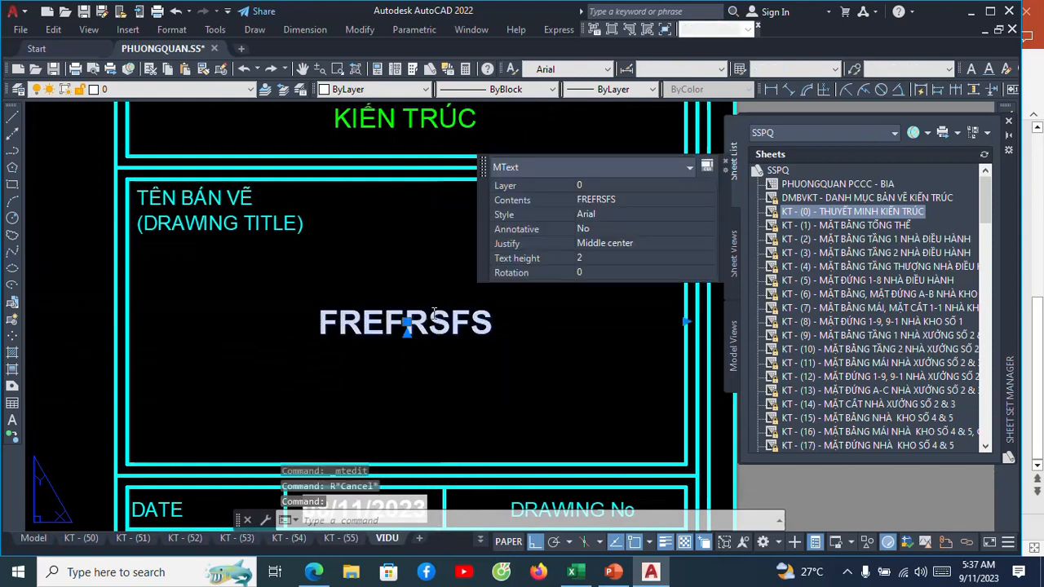
double_click(433, 314)
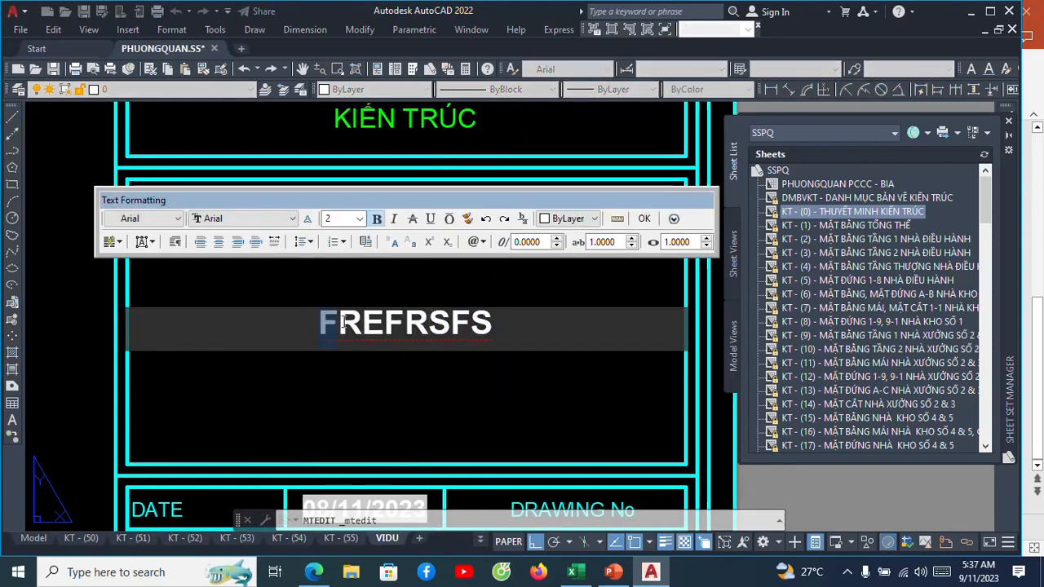
left_click_drag(341, 323, 431, 322)
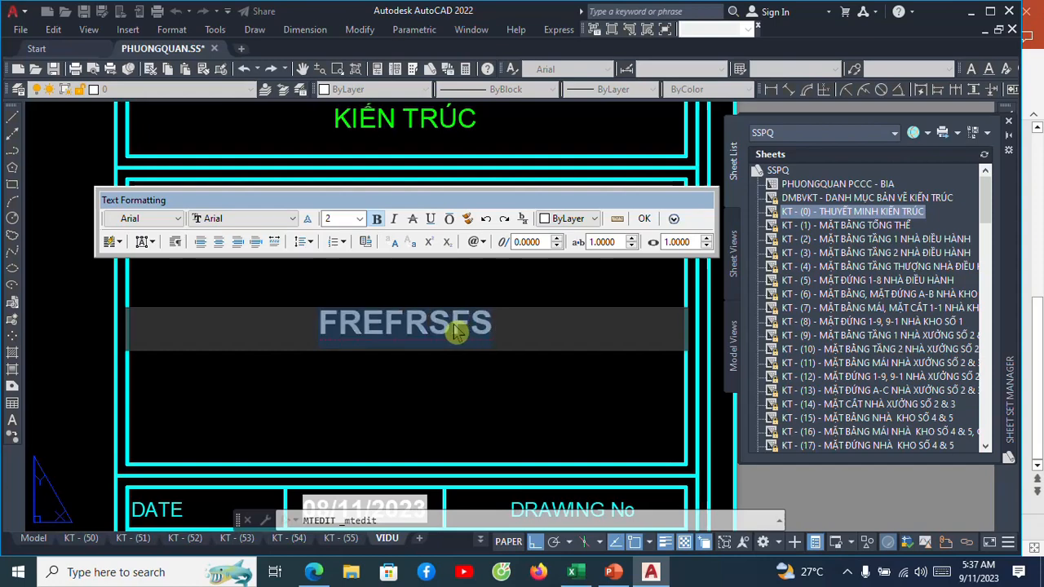
right_click(457, 329)
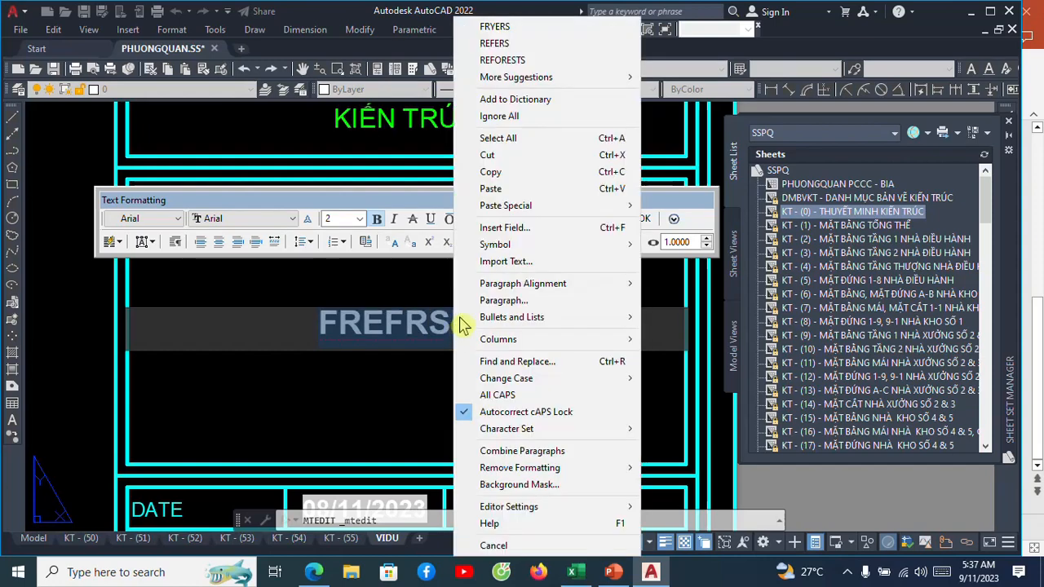
left_click(498, 230)
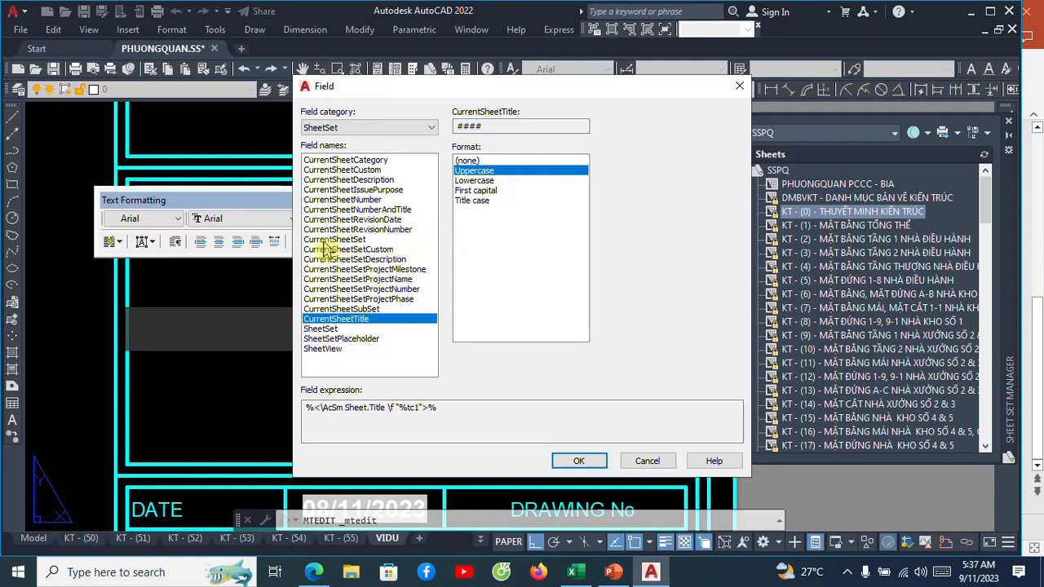
left_click(354, 201)
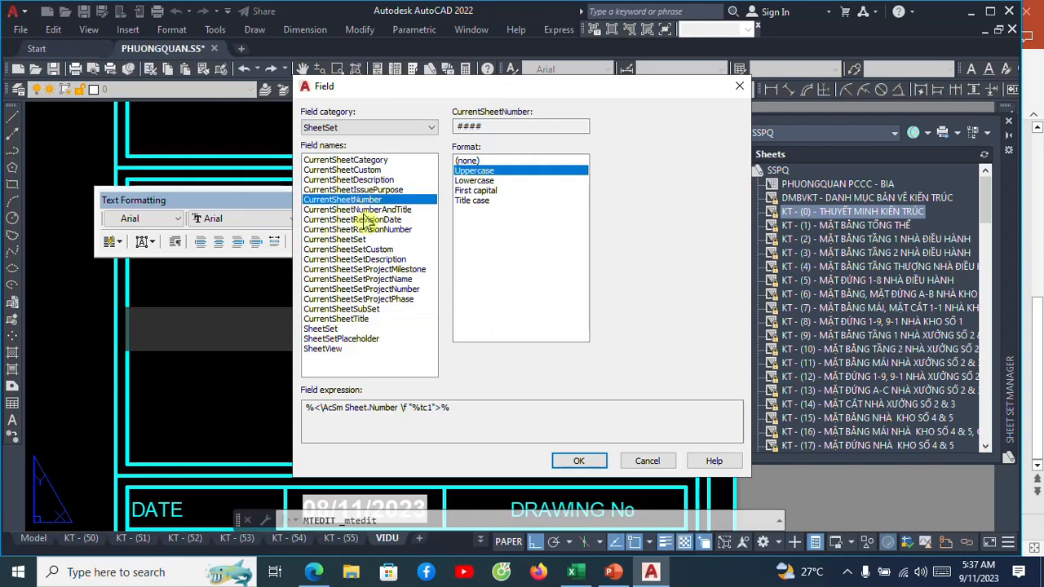
left_click(571, 461)
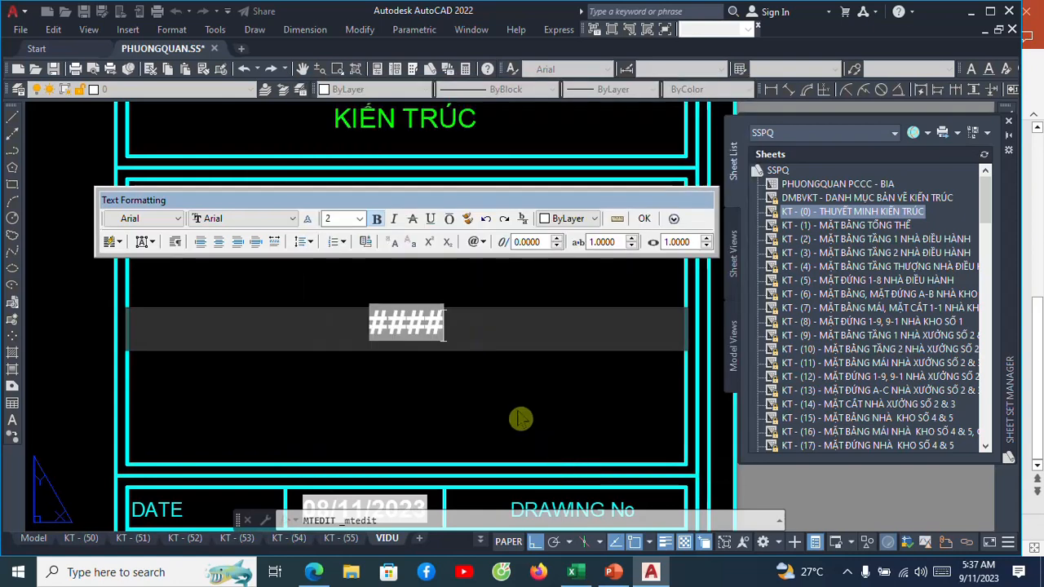
left_click(644, 225)
scroll(456, 284, "down", 3)
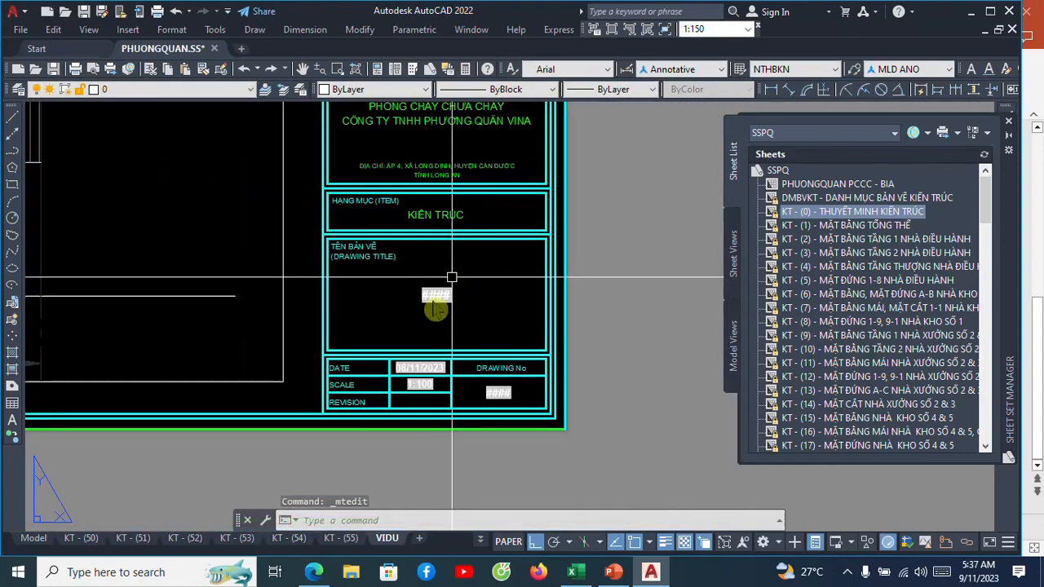
scroll(501, 426, "up", 2)
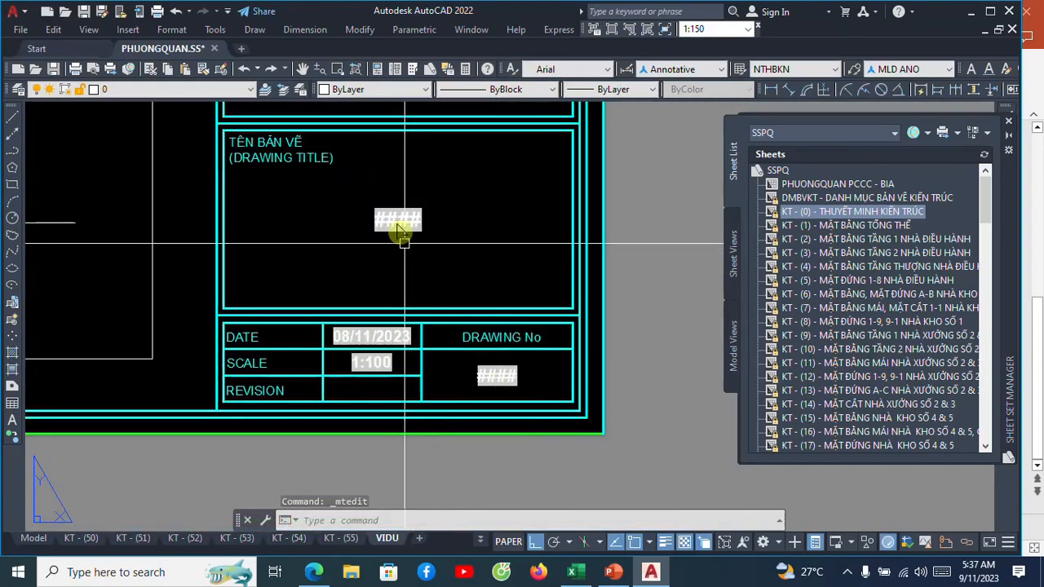
Examine the DRAWING TITLE field placeholder, the rest of the title block and the elevation and roof plan viewports on the VIDU layout.
scroll(399, 234, "up", 3)
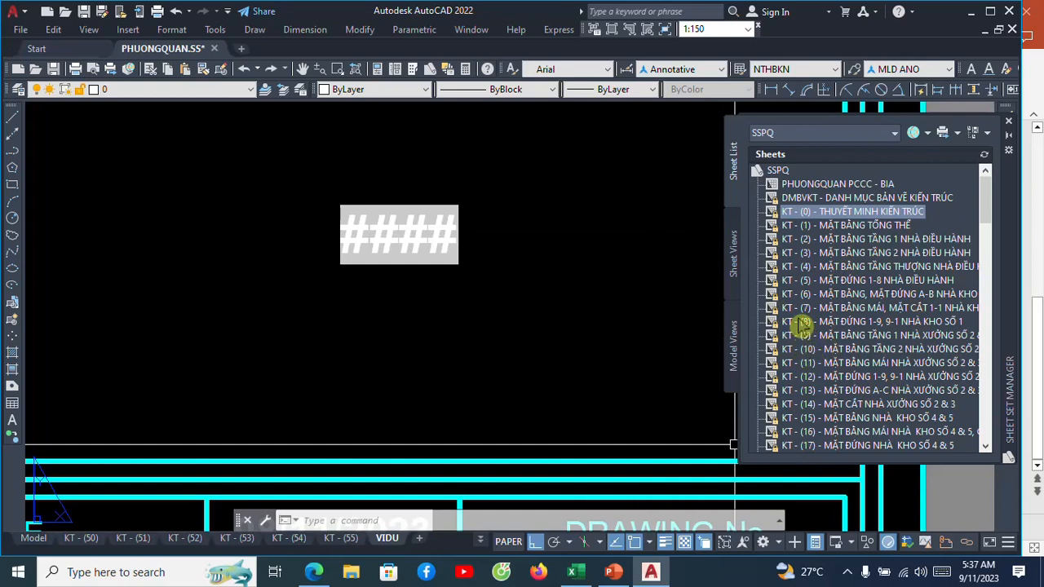
scroll(508, 281, "down", 3)
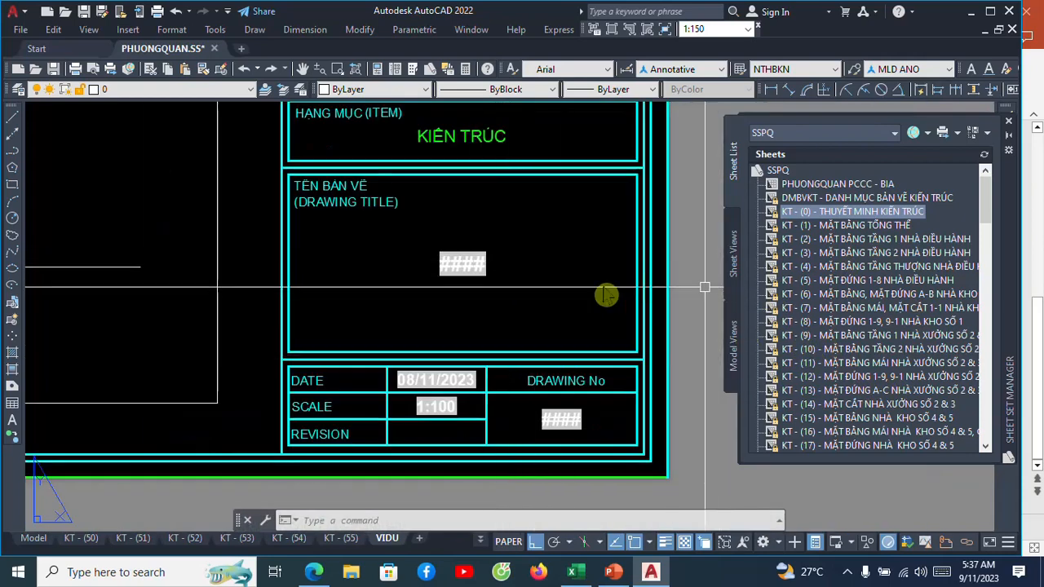
scroll(504, 300, "down", 4)
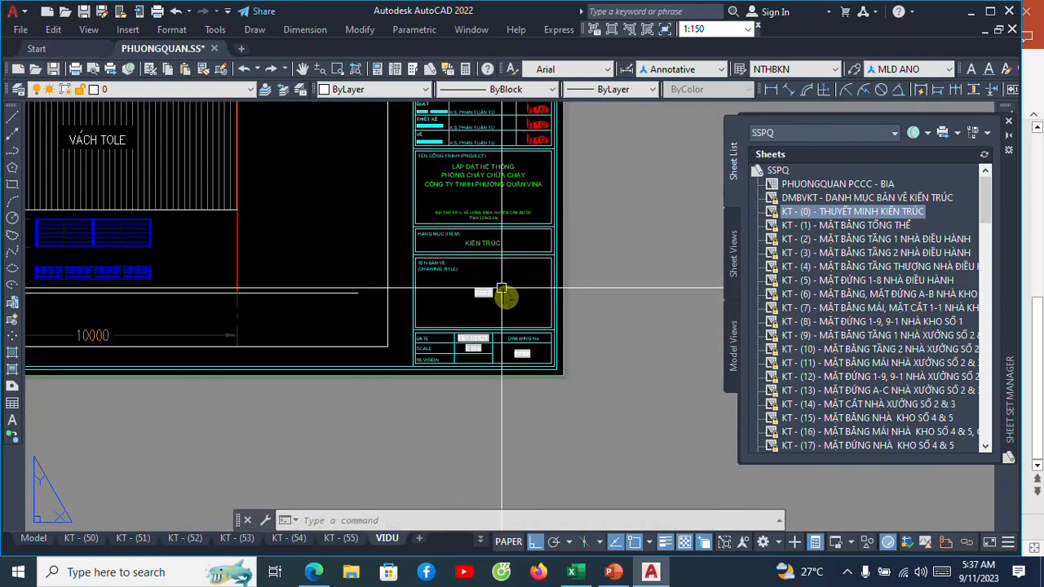
scroll(501, 287, "down", 2)
middle_click_drag(503, 288, 556, 331)
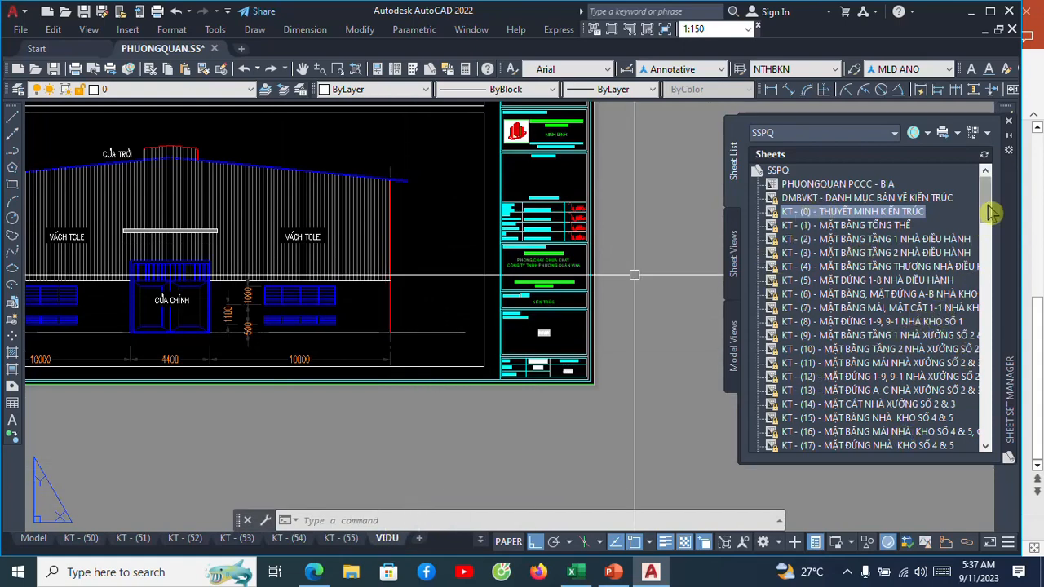
mouse_move(988, 212)
left_mouse_down()
mouse_move(987, 235)
mouse_move(987, 210)
left_mouse_up()
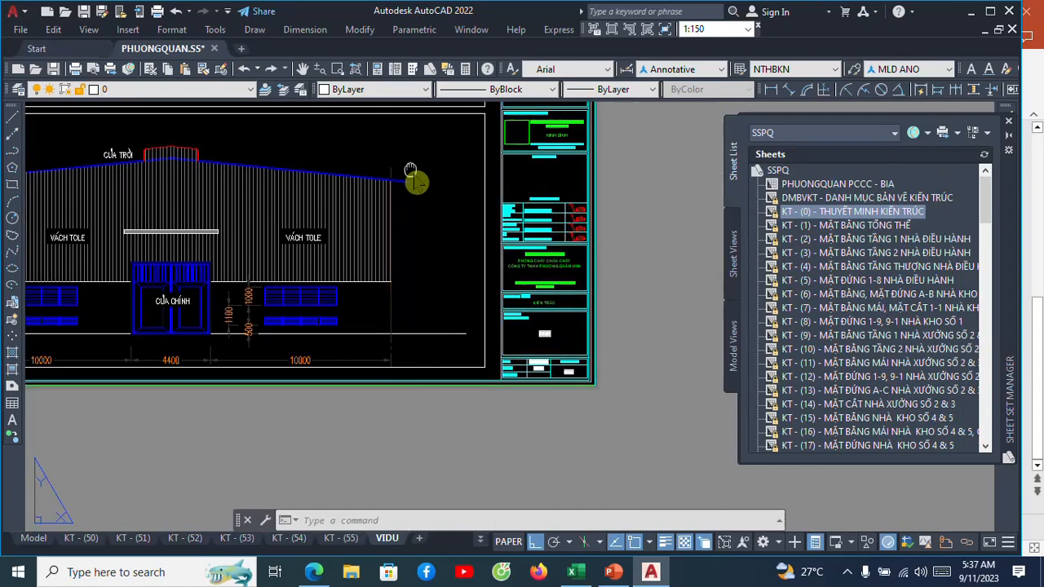
middle_click_drag(412, 177, 503, 285)
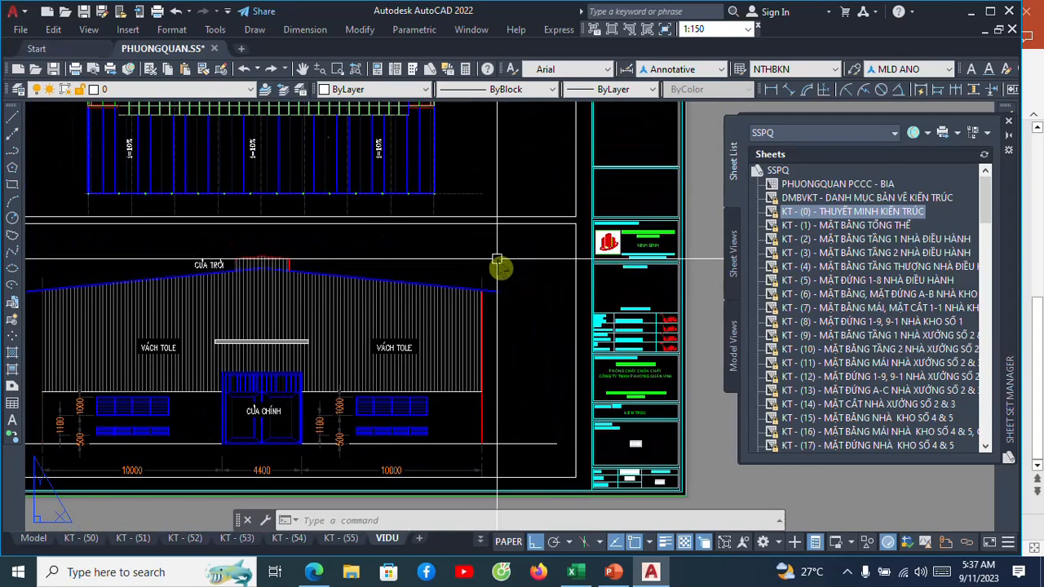
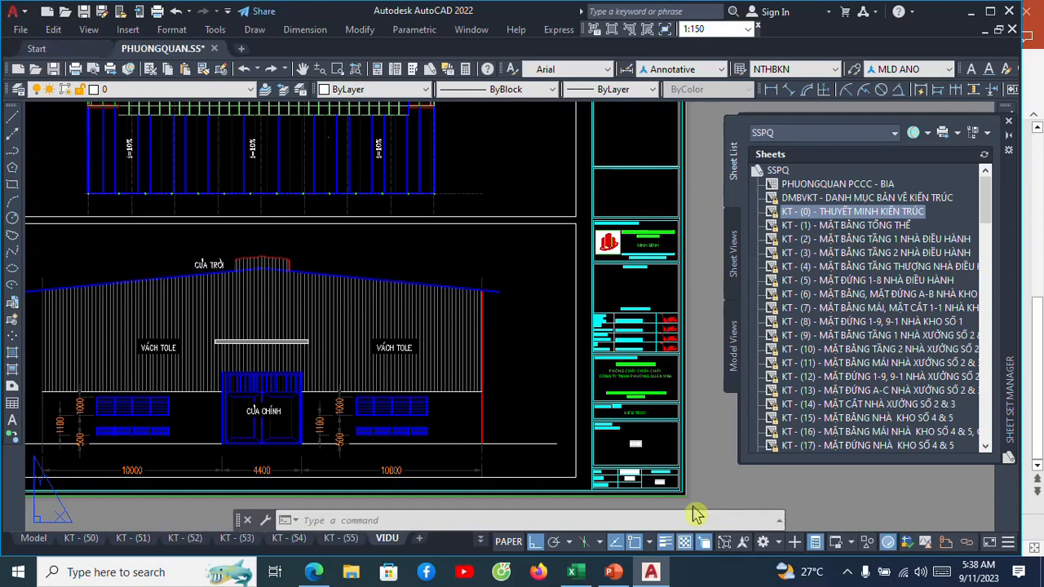
Save the PHUONGQUAN.SS drawing with the VIDU layout current.
key("ctrl+s")
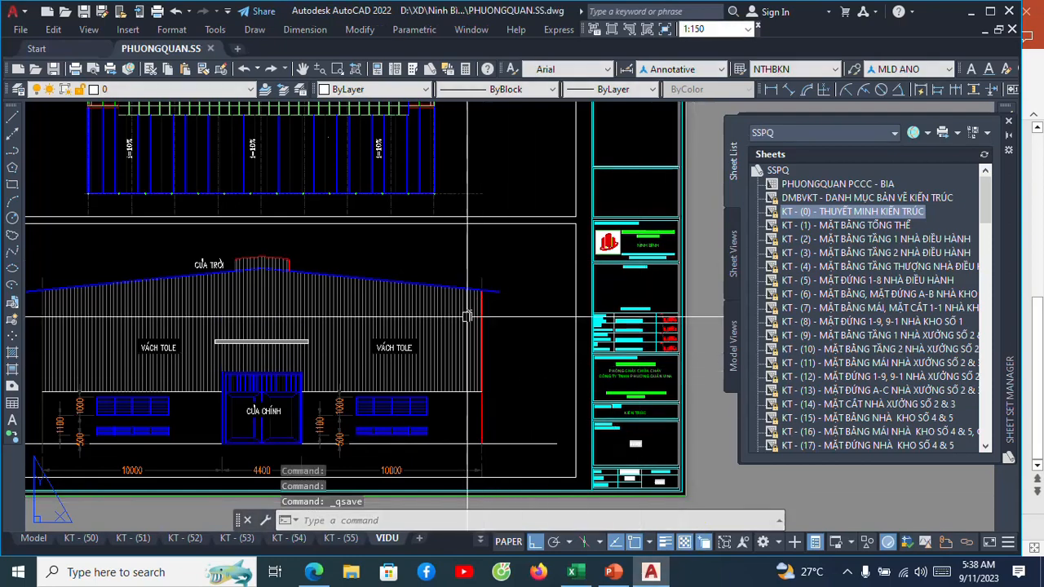
scroll(496, 279, "down", 5)
scroll(496, 279, "up", 5)
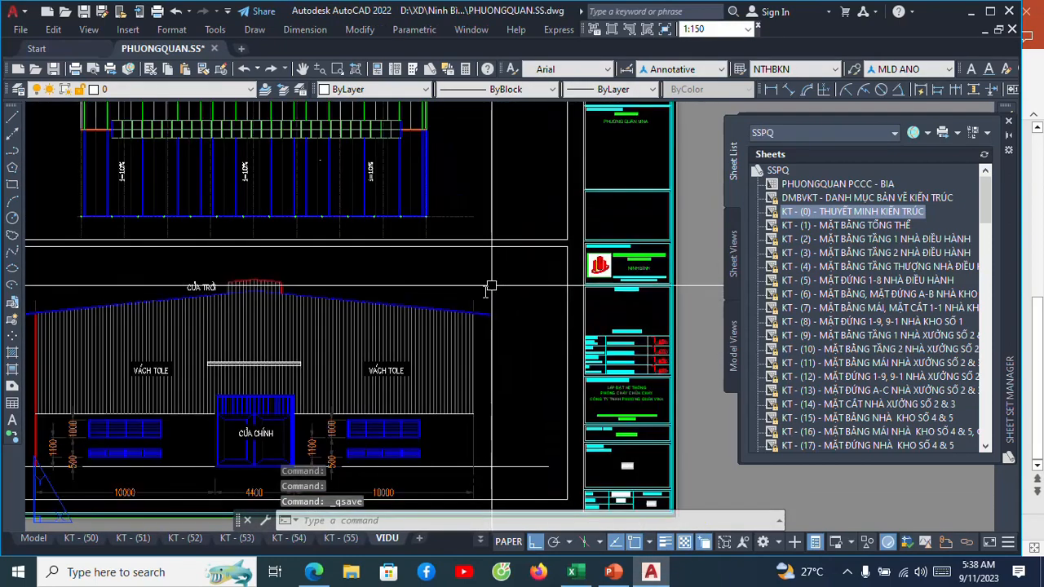
Start importing a layout as a sheet after sheet KT - (55) in the SSPQ sheet set.
mouse_move(989, 205)
left_mouse_down()
mouse_move(990, 438)
mouse_move(999, 450)
mouse_move(1001, 203)
left_mouse_up()
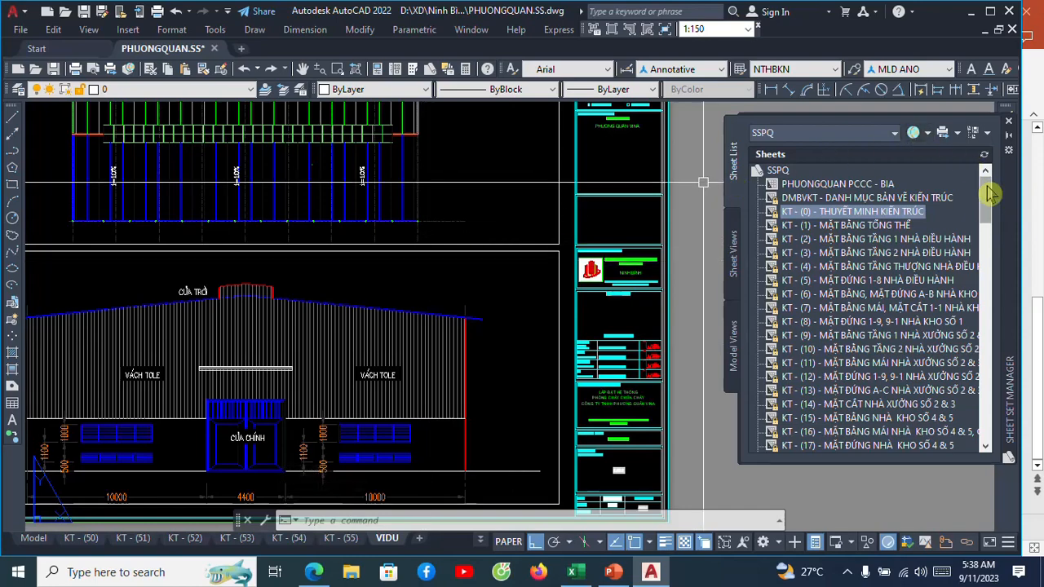
left_click_drag(990, 194, 989, 300)
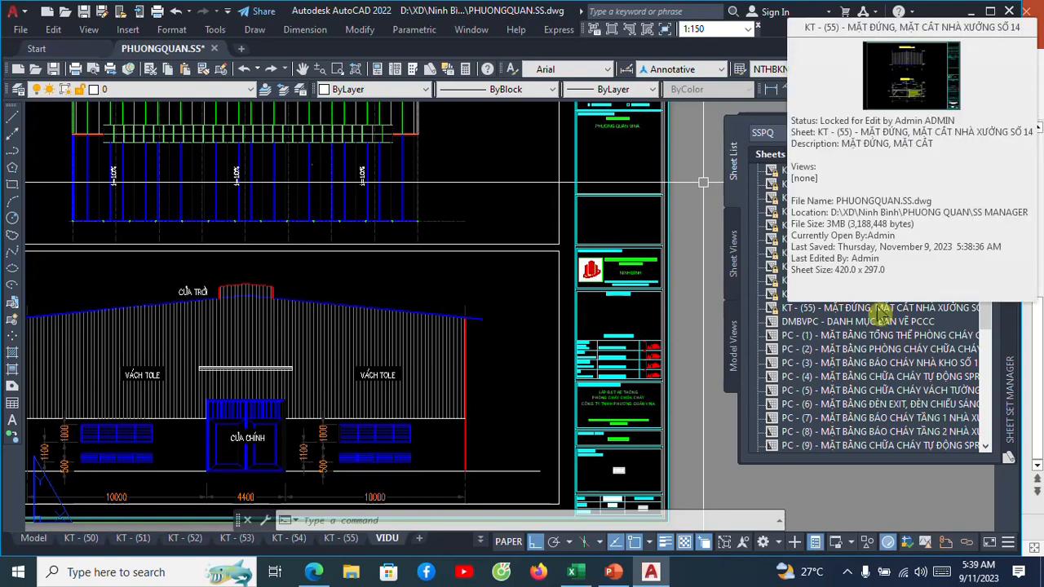
left_click(879, 310)
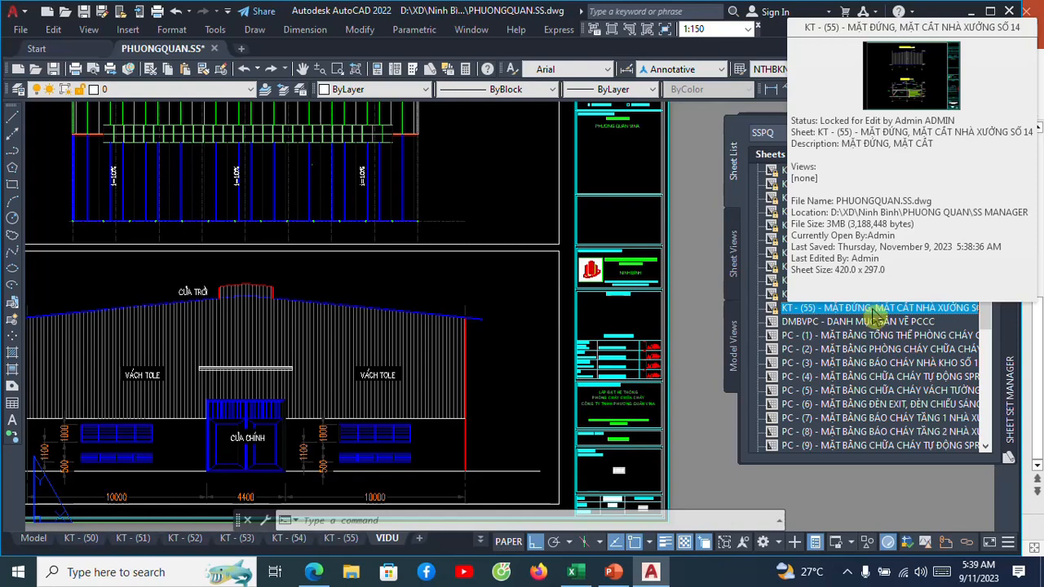
right_click(873, 317)
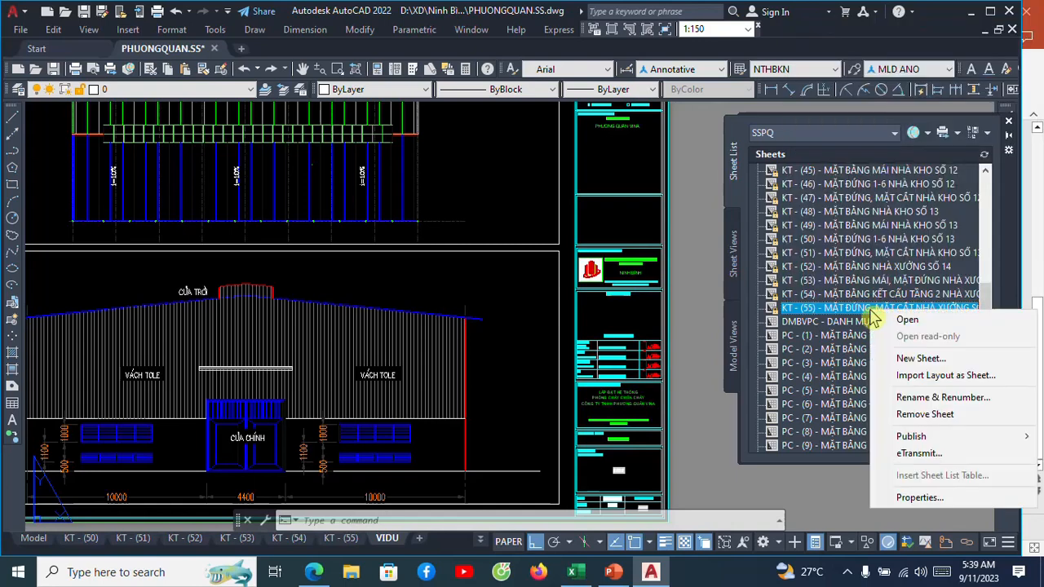
left_click(905, 380)
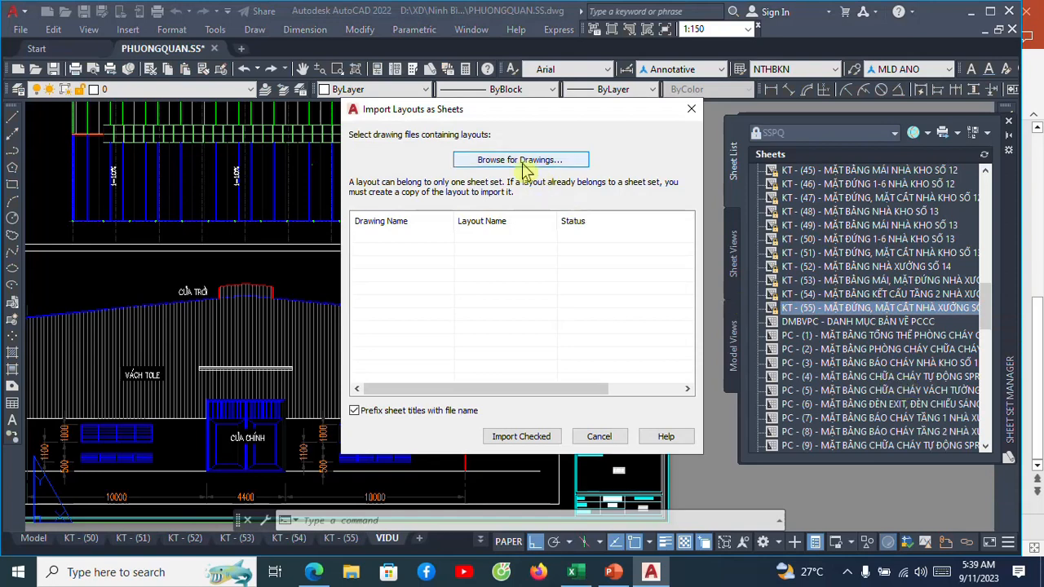
Load the layouts of drawing PHUONGQUAN.SS from the Ninh Bình\PHUONG QUAN\SS MANAGER folder into the layout import list.
left_click(526, 162)
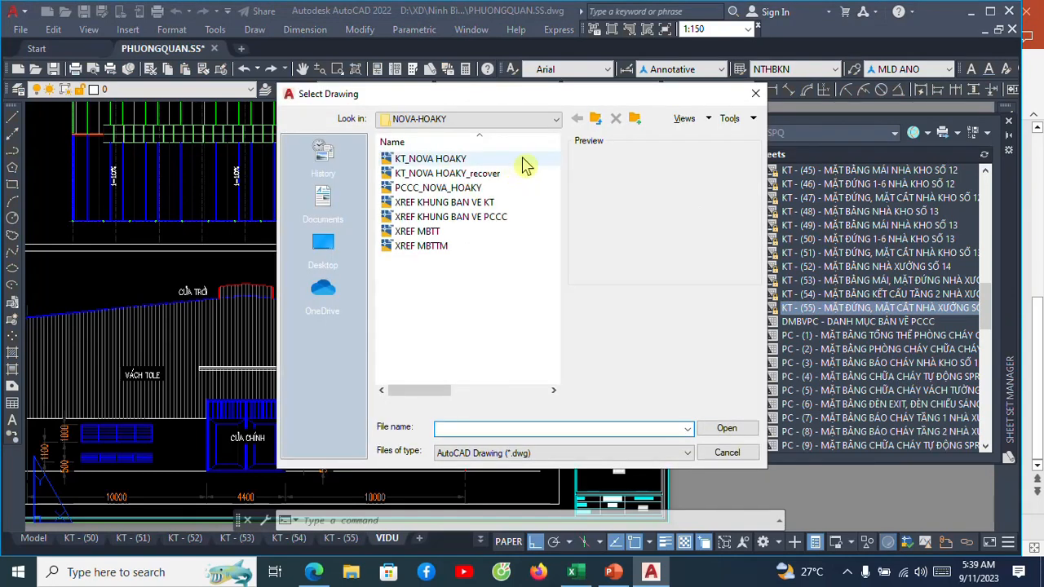
left_click(555, 120)
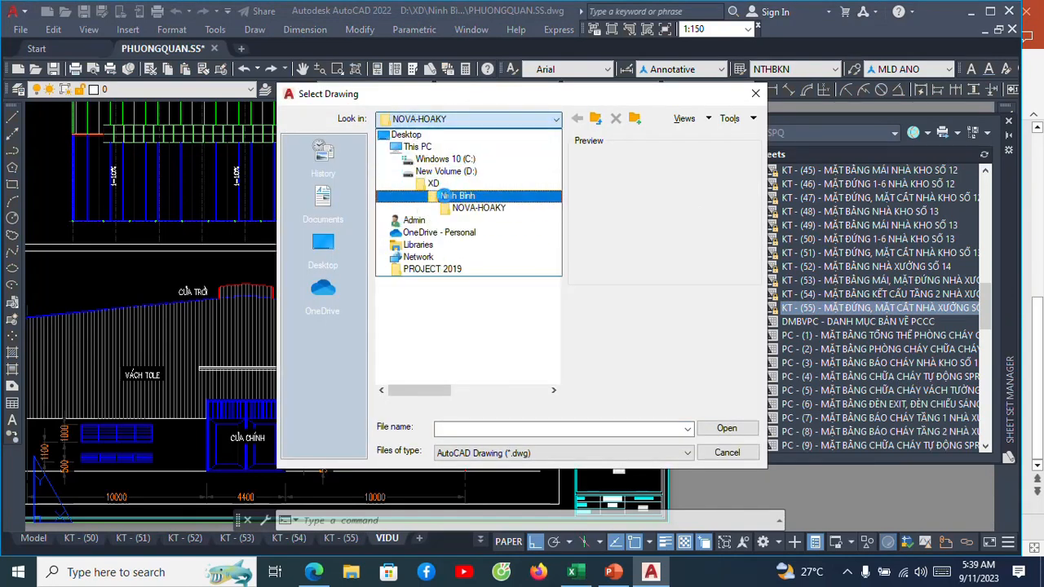
left_click(443, 195)
scroll(440, 289, "down", 7)
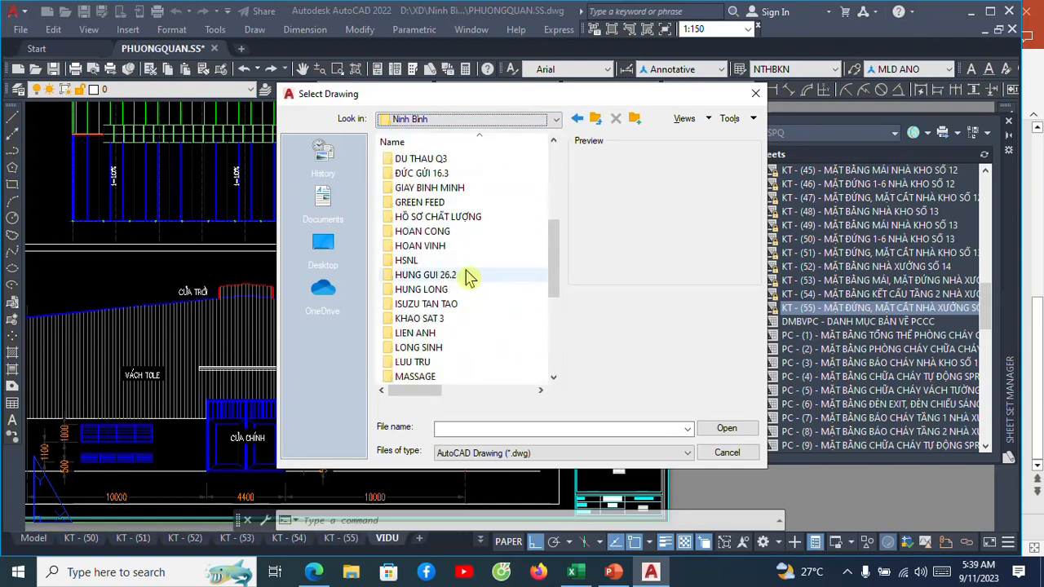
scroll(461, 286, "down", 4)
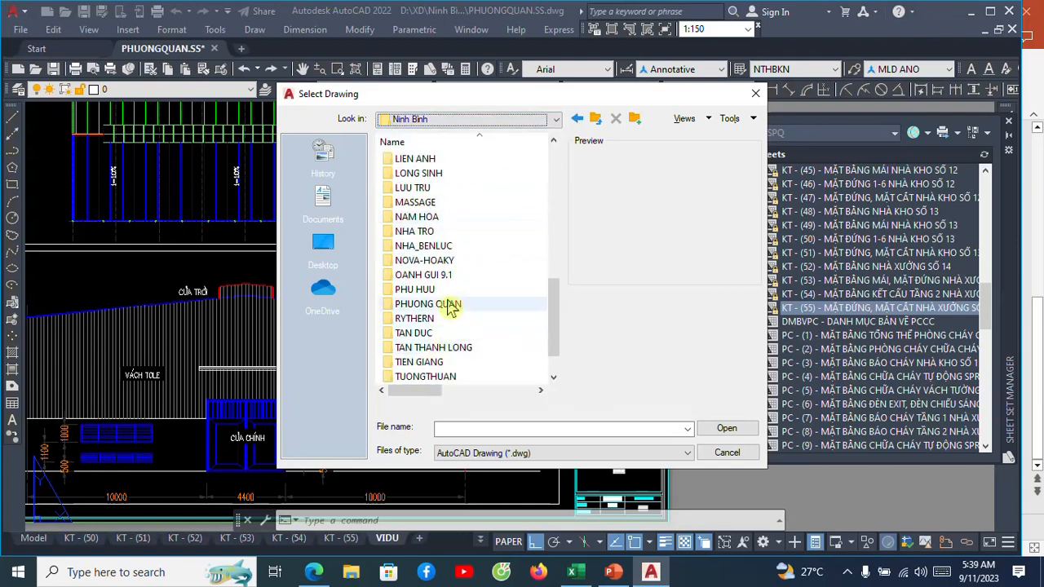
double_click(451, 305)
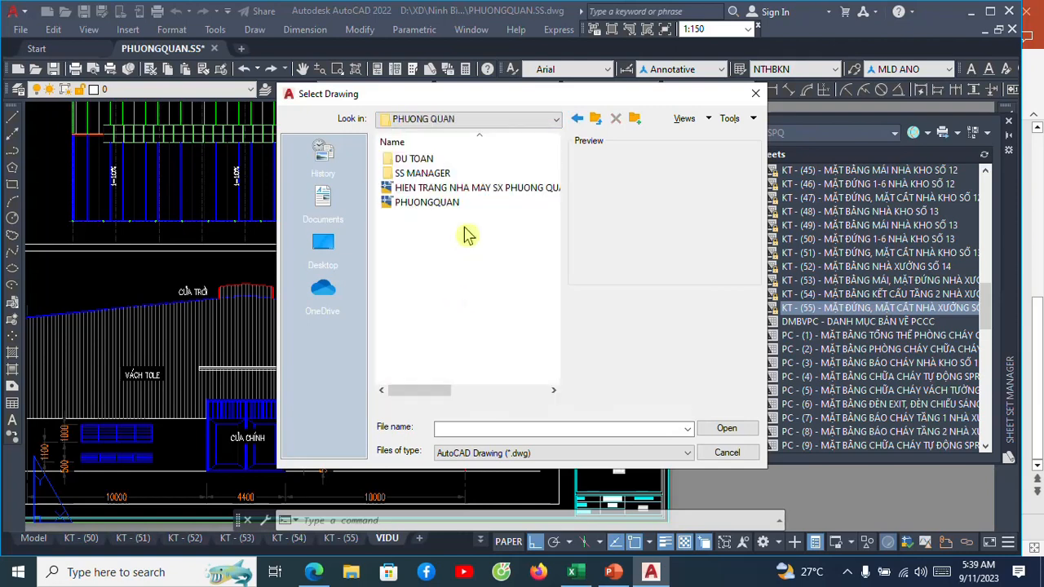
double_click(424, 173)
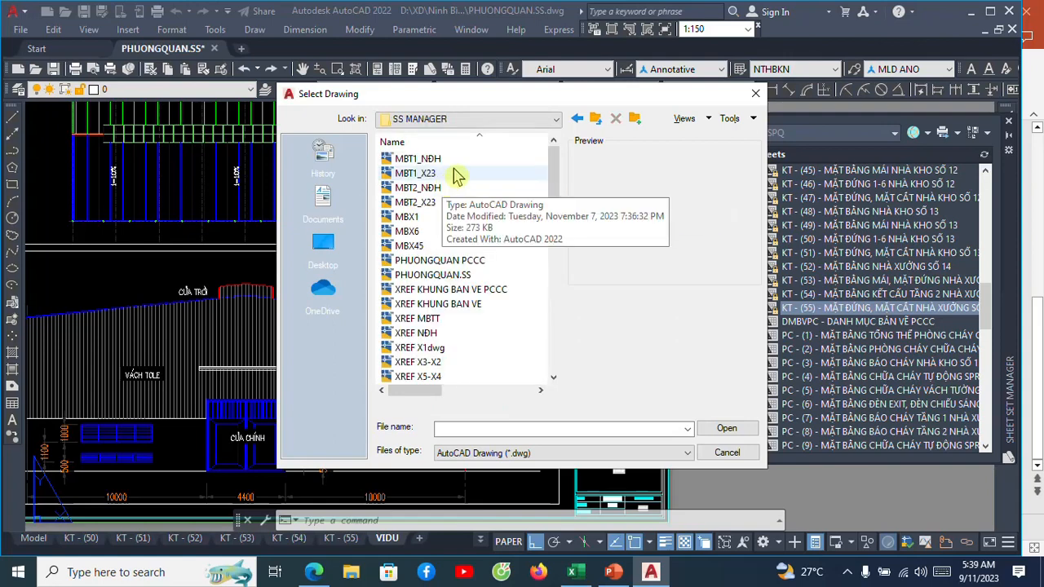
left_click(451, 275)
left_click(726, 428)
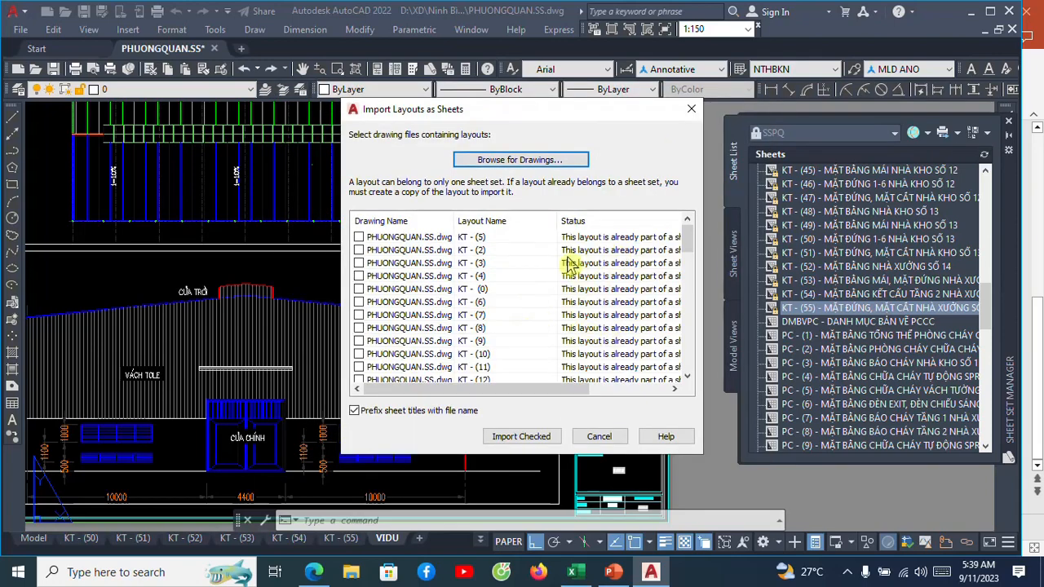
Review the listed layouts and import the checked VIDU layout as a sheet.
scroll(571, 263, "down", 15)
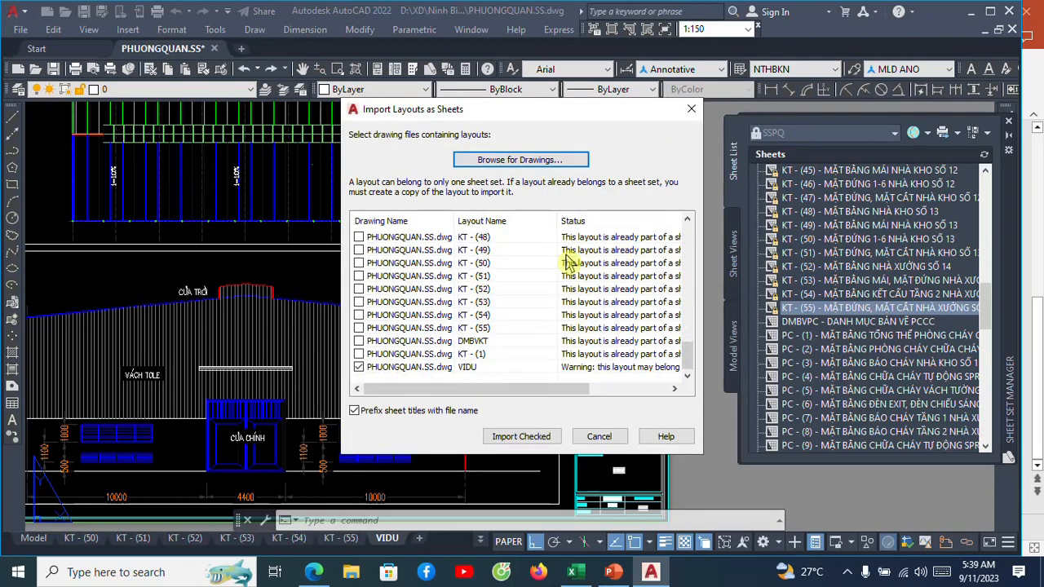
scroll(554, 265, "up", 15)
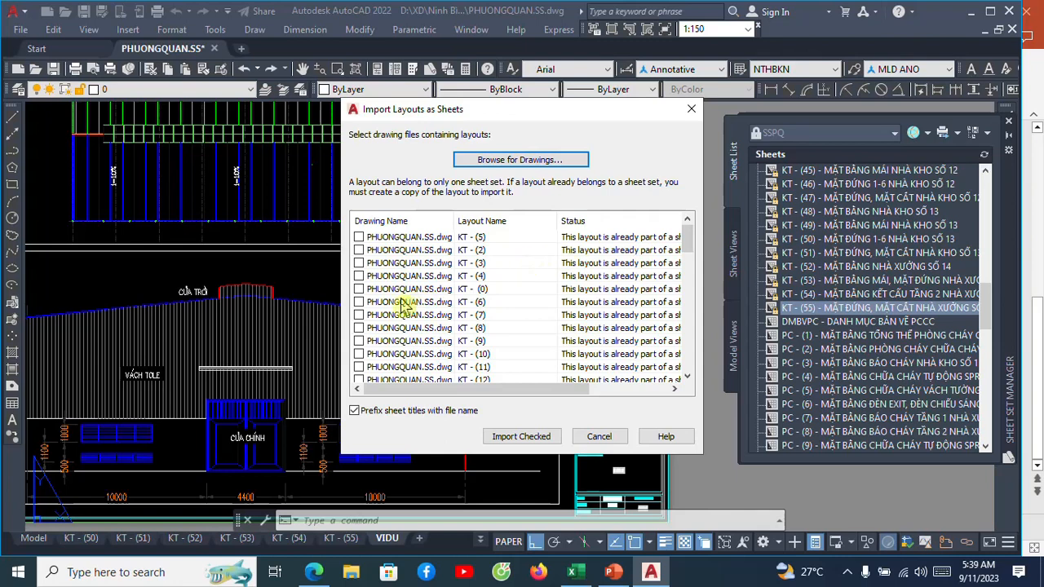
left_click(359, 289)
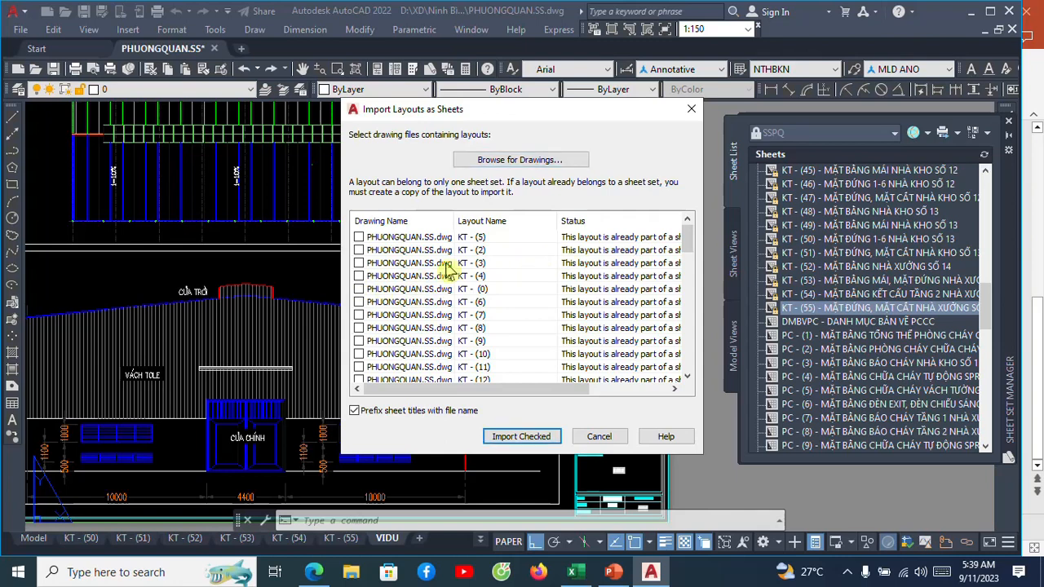
scroll(447, 269, "down", 15)
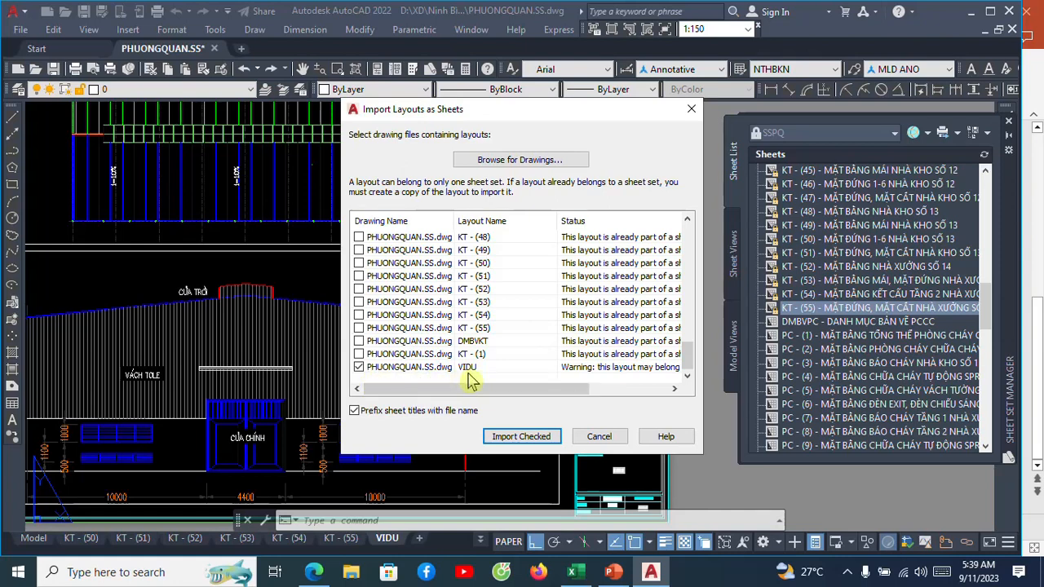
left_click(522, 438)
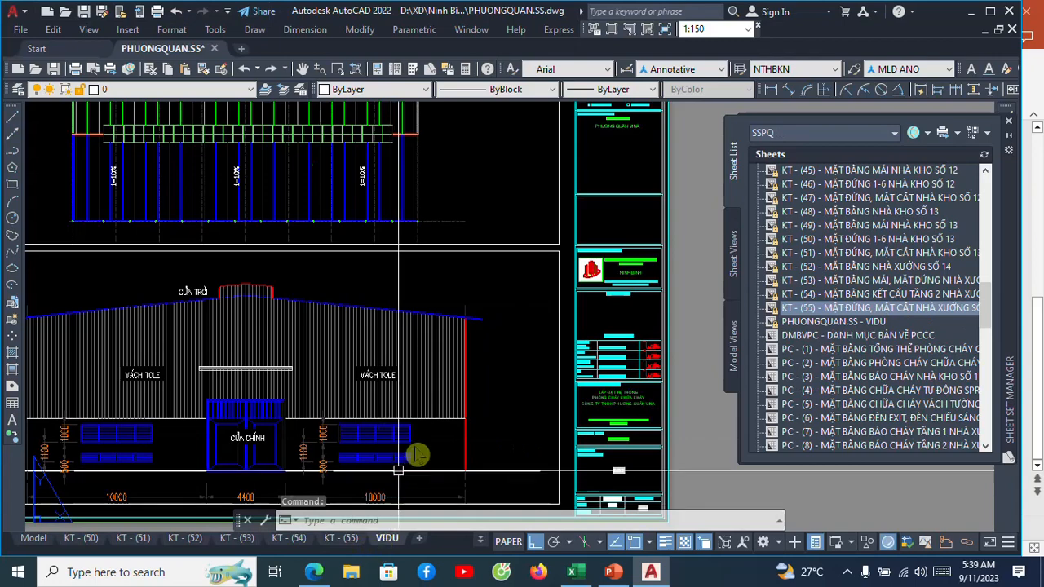
Examine the imported PHUONGQUAN.SS - VIDU sheet and compare its entry with KT - (55) and the neighbouring sheets.
left_click(871, 322)
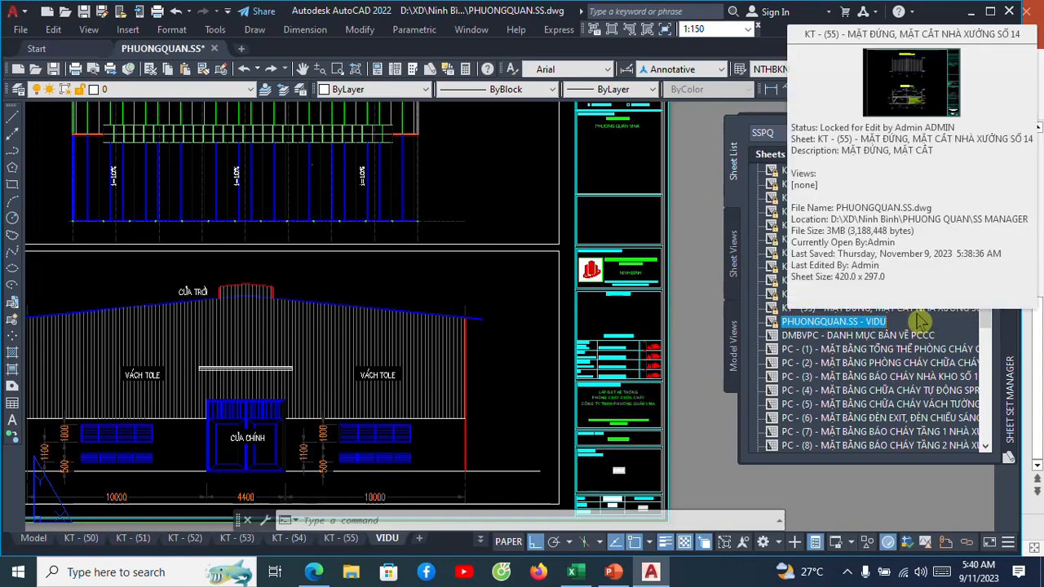
mouse_move(848, 314)
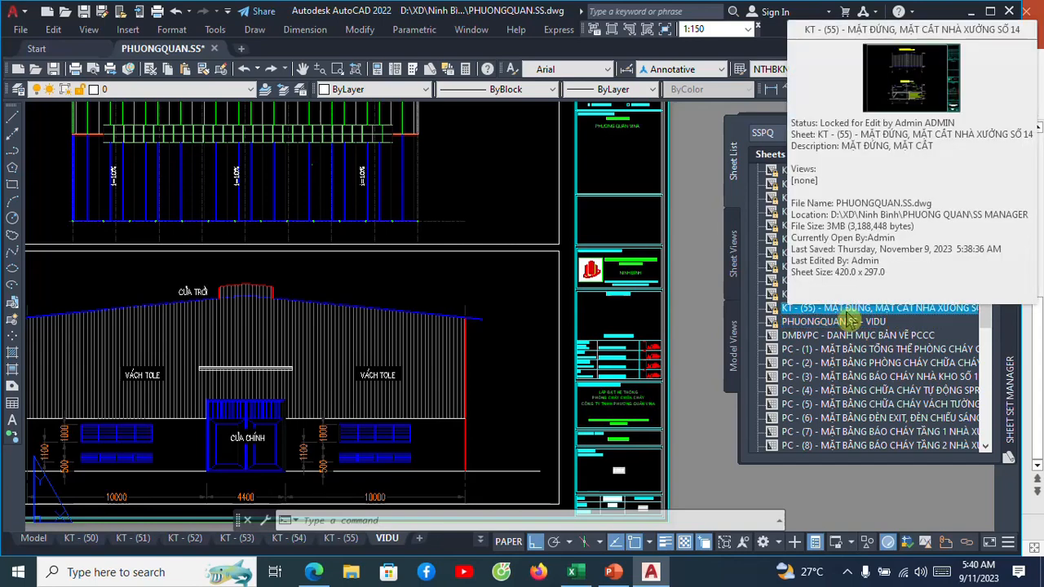
mouse_move(877, 323)
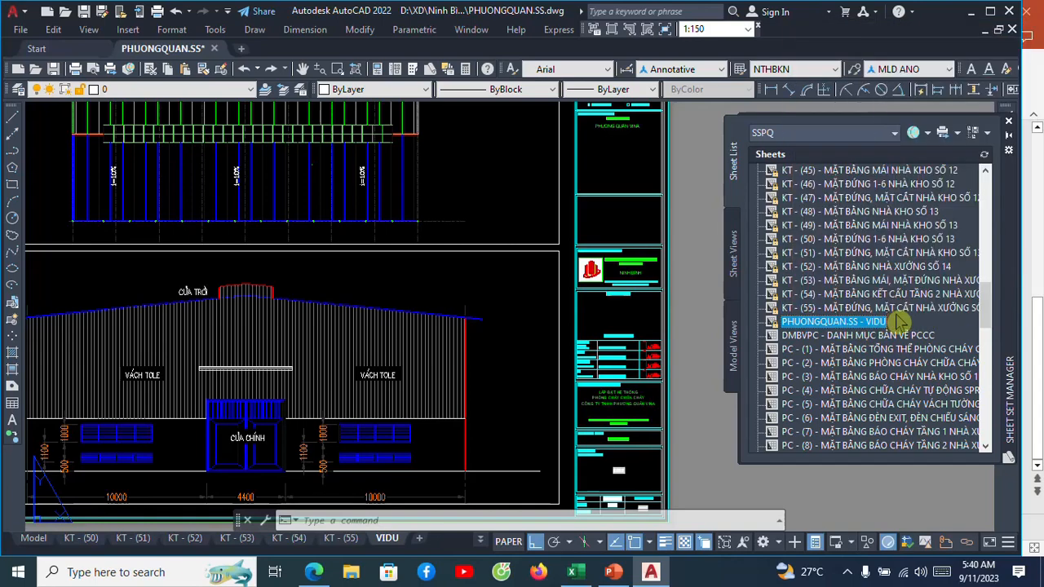
left_click(891, 310)
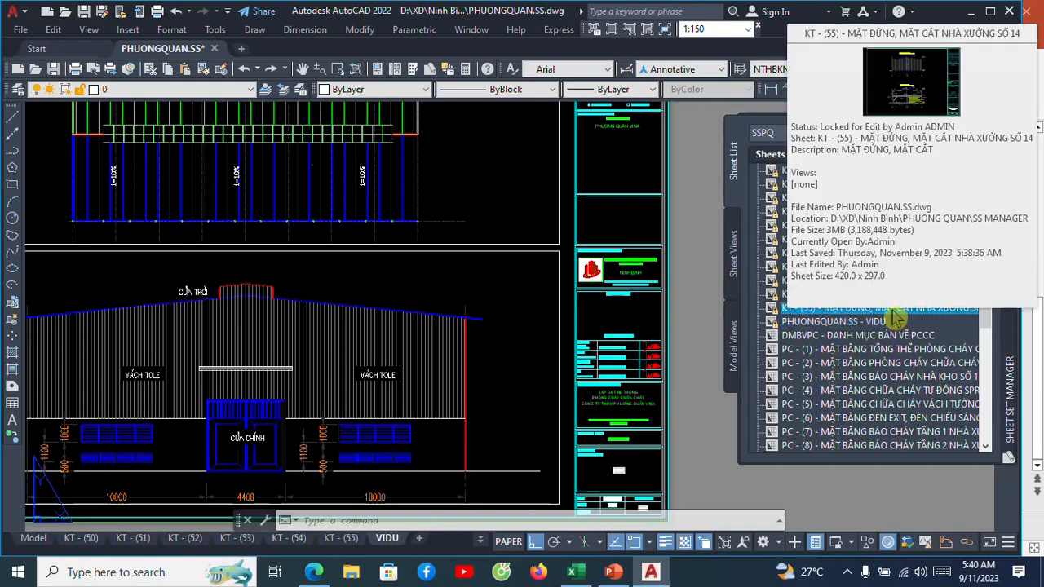
left_click(827, 323)
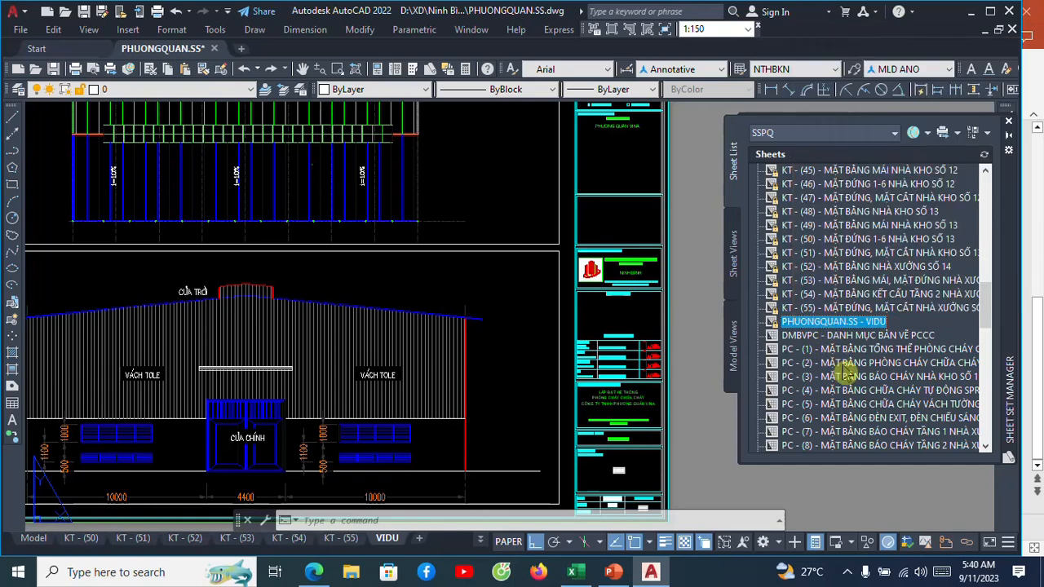
scroll(840, 367, "up", 5)
scroll(858, 275, "down", 5)
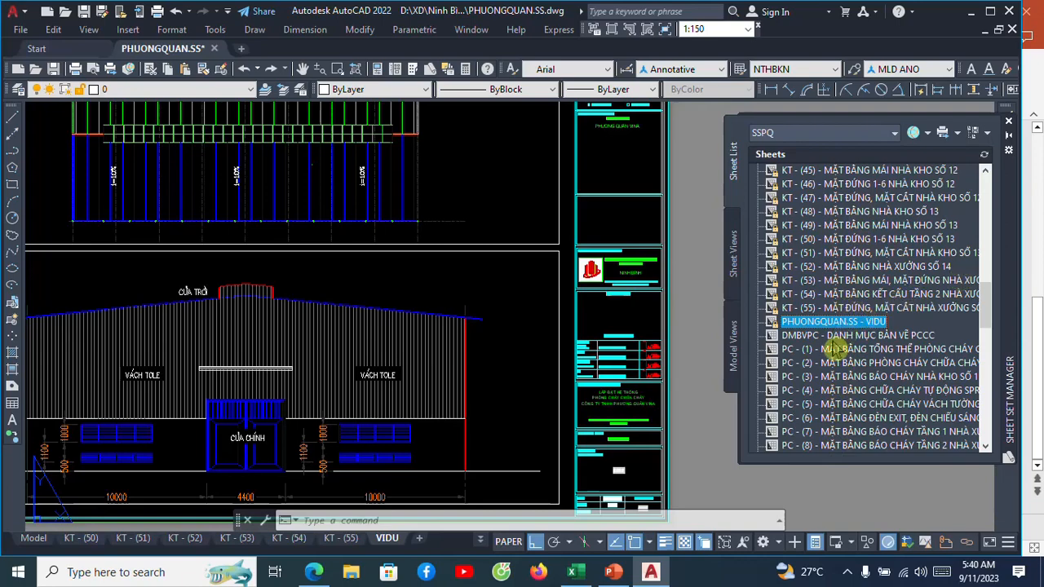
Open renaming and renumbering for the PHUONGQUAN.SS - VIDU sheet and set its number to VIDU, matching the layout name.
mouse_move(844, 330)
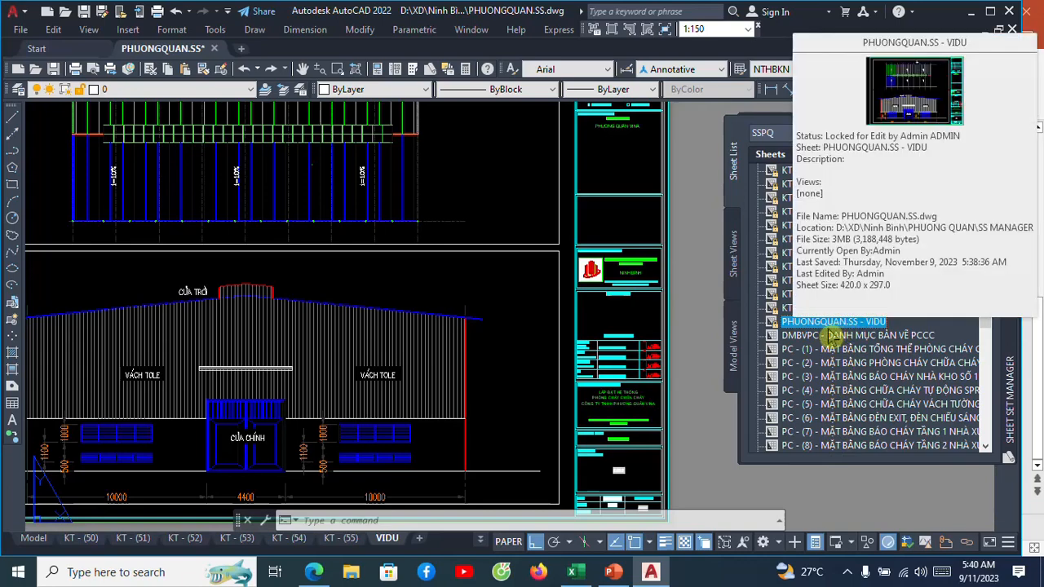
right_click(837, 328)
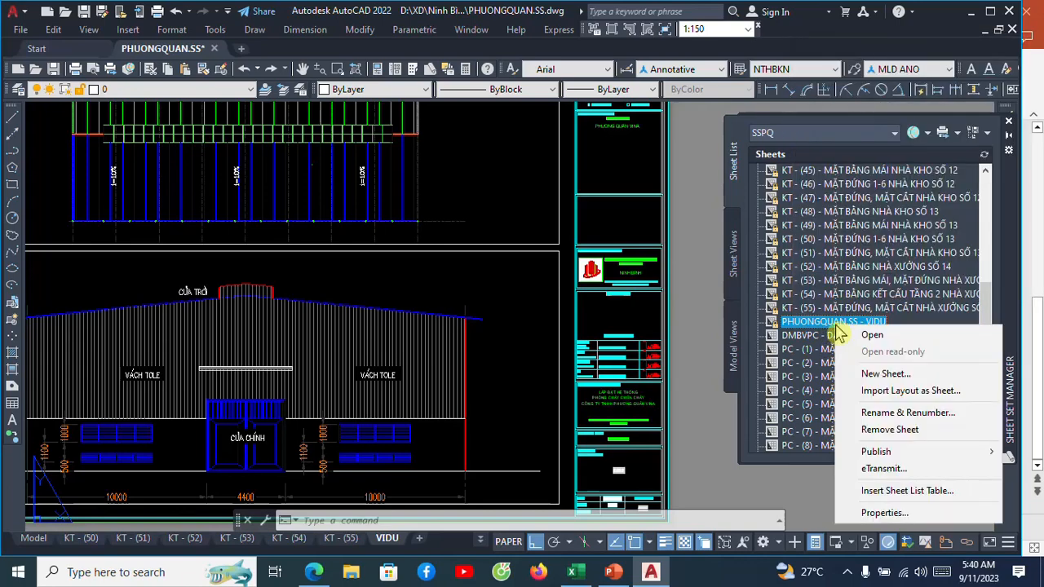
left_click(869, 413)
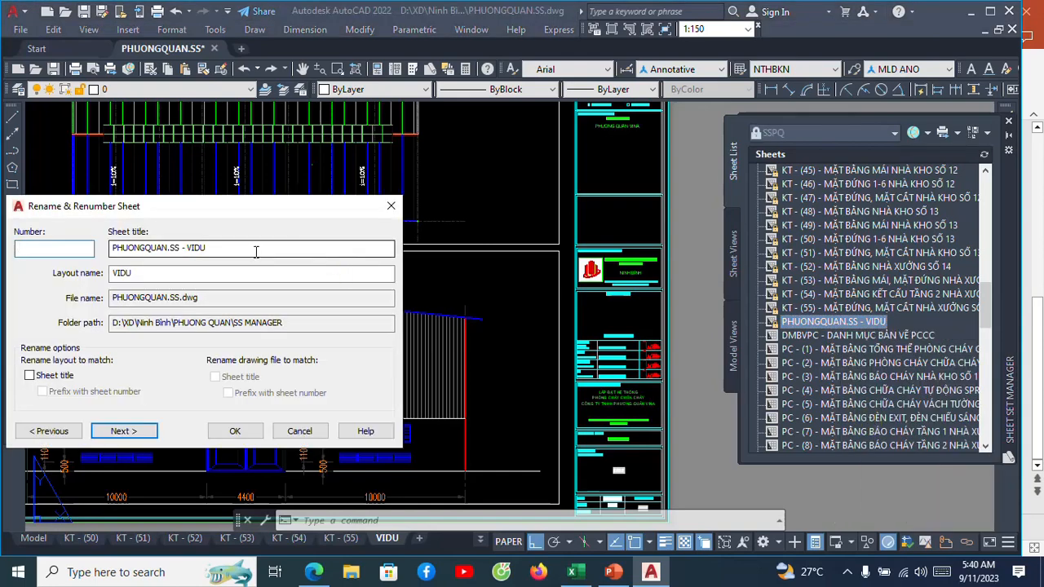
left_click_drag(269, 205, 516, 167)
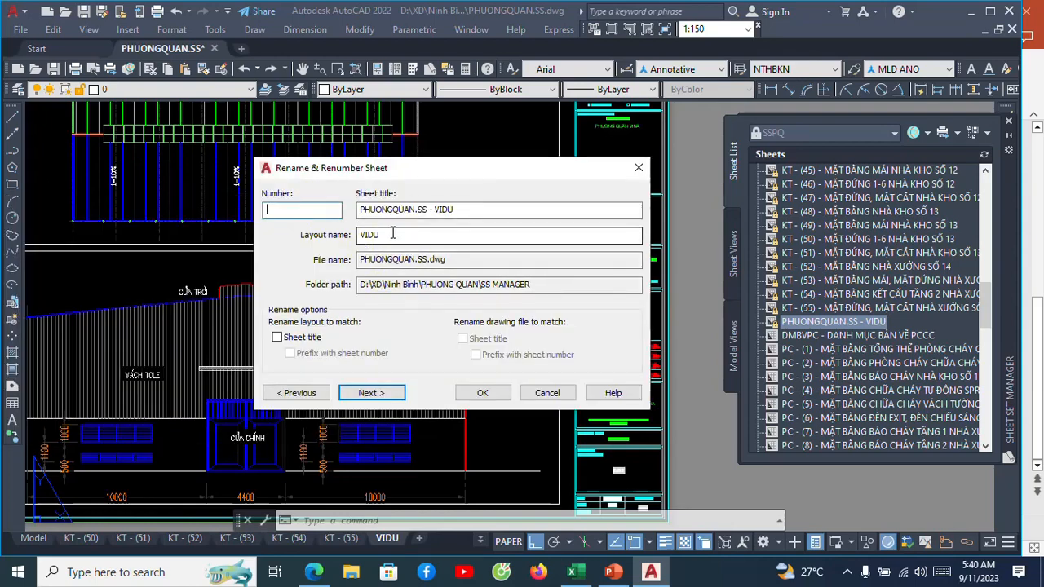
left_click_drag(392, 233, 357, 235)
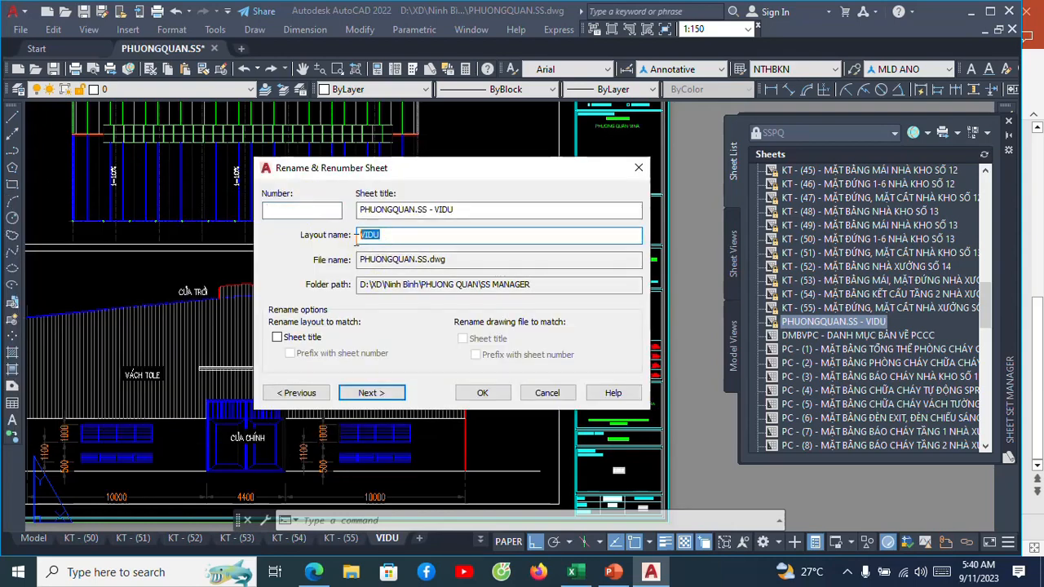
left_click(310, 215)
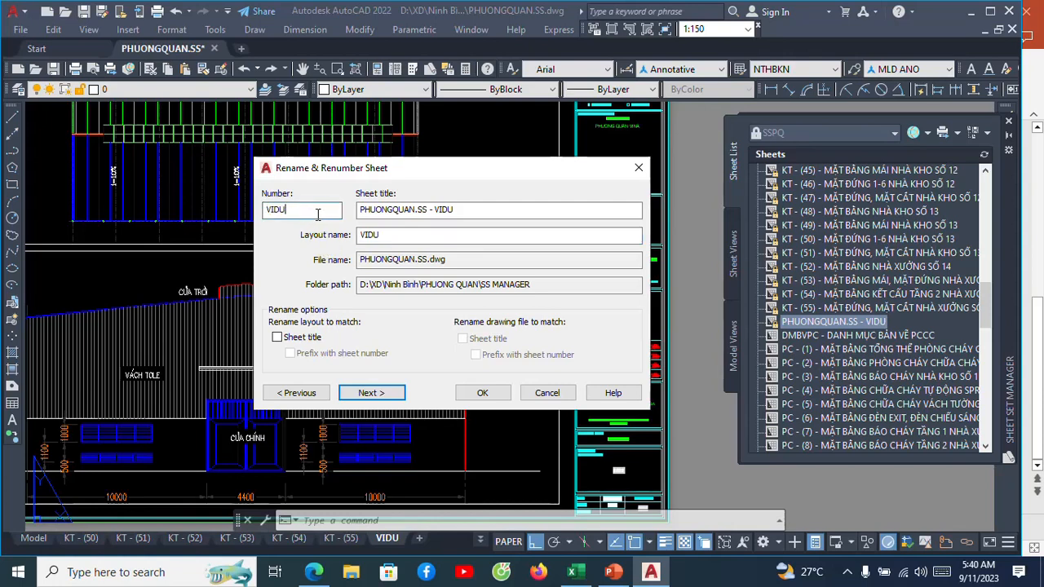
Change the sheet title to BẢN VẼ VÍ DỤ, apply it and check the sheet's details in the sheet list.
left_click_drag(478, 208, 291, 193)
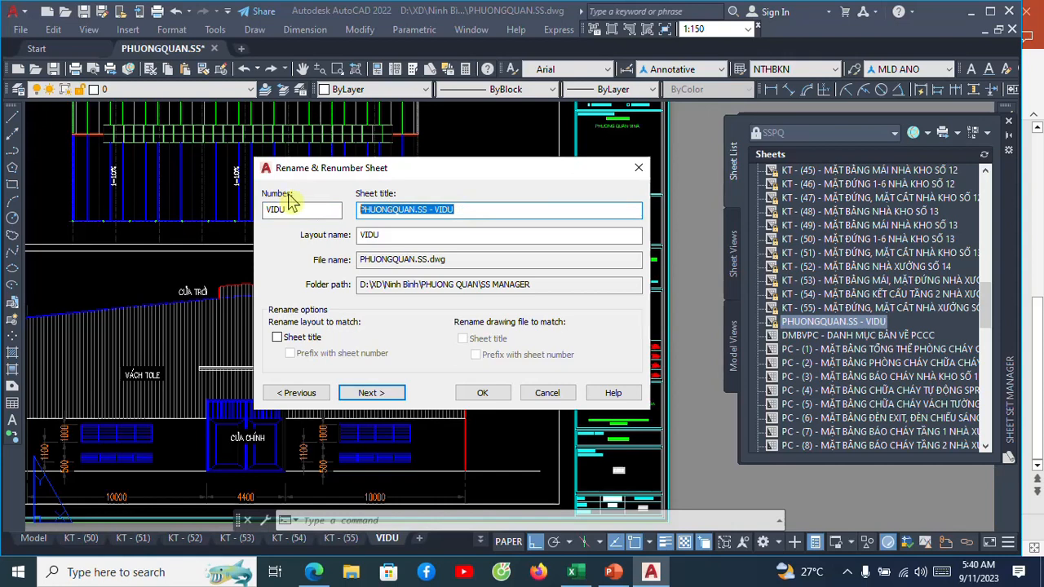
type("BA")
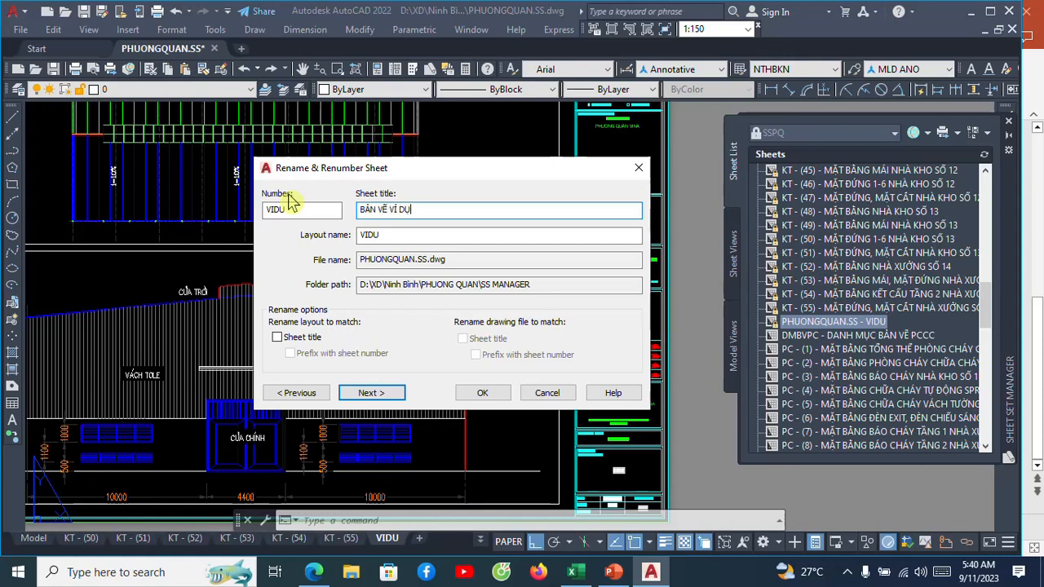
left_click(481, 392)
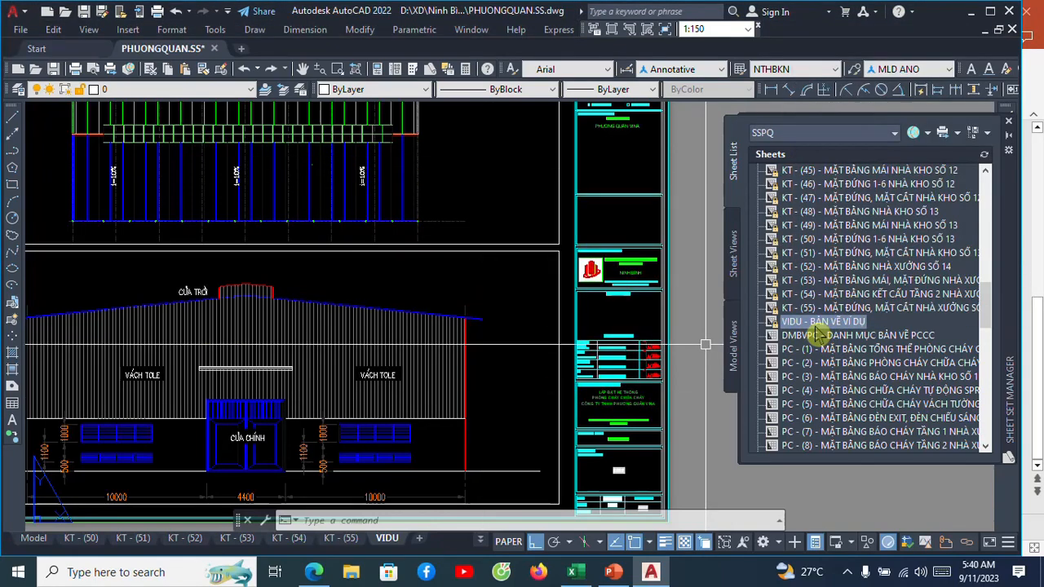
mouse_move(816, 329)
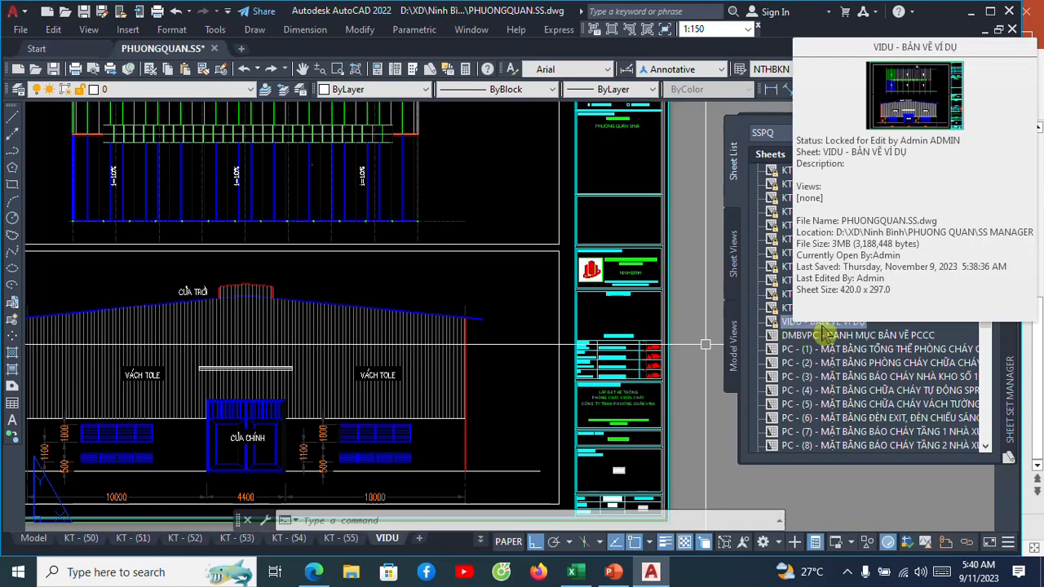
Regenerate the VIDU layout to update the drawing title and drawing number fields in the title block.
middle_click_drag(531, 358, 443, 217)
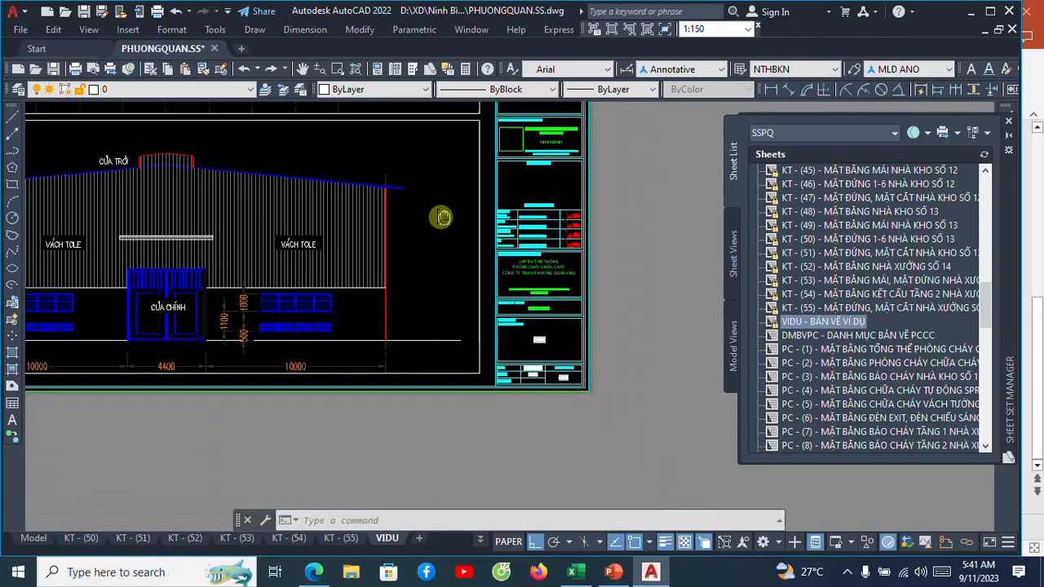
scroll(561, 364, "up", 10)
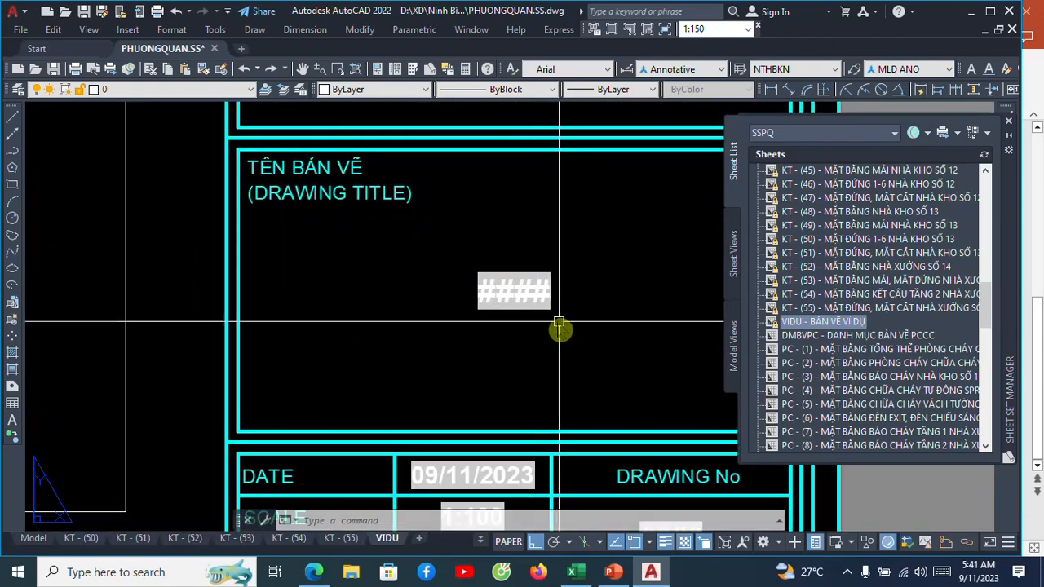
middle_click_drag(559, 326, 428, 271)
scroll(479, 276, "down", 5)
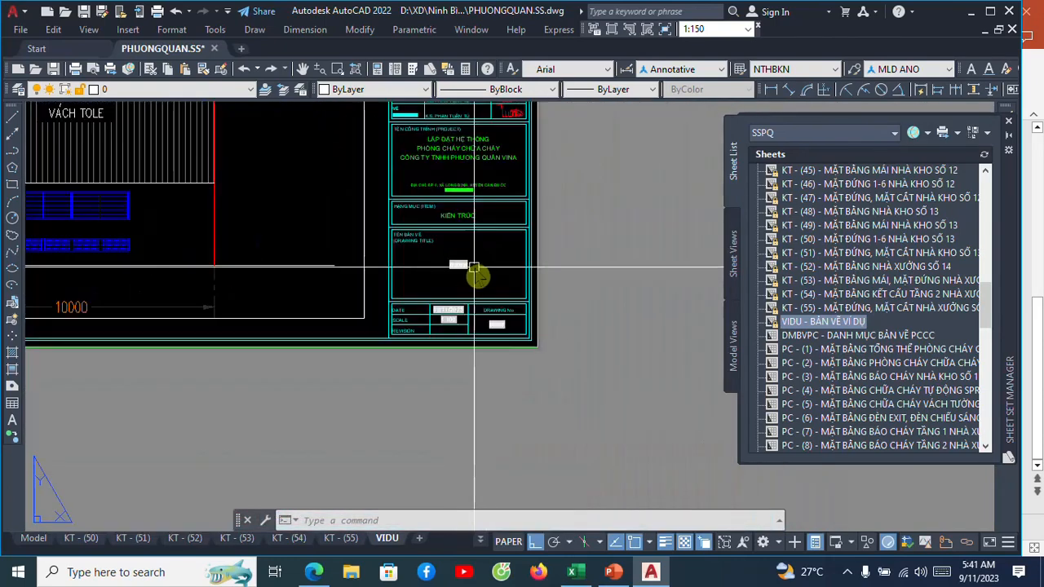
scroll(480, 271, "up", 1)
scroll(480, 269, "up", 2)
type("RE")
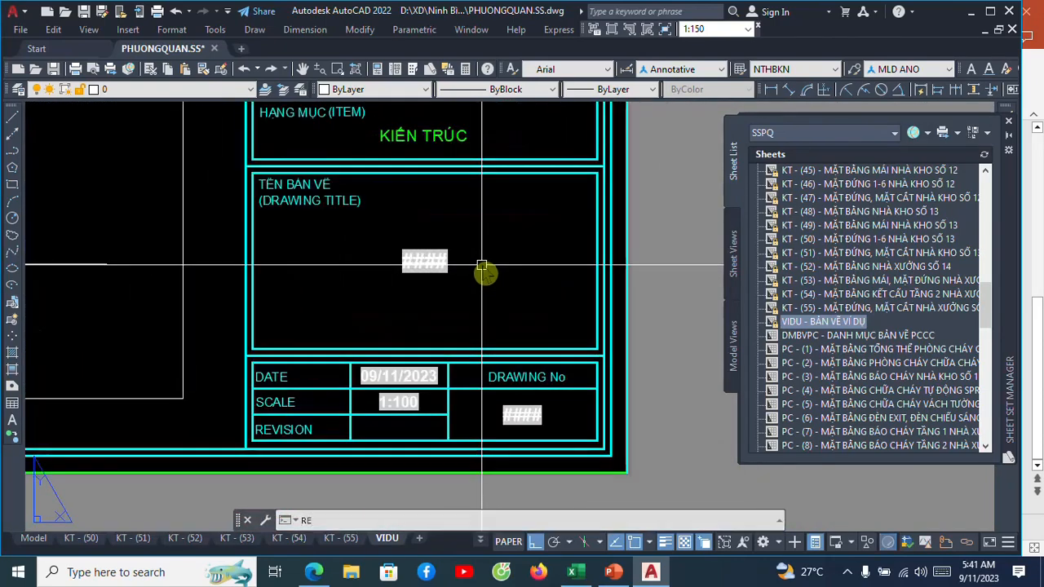
key("Return")
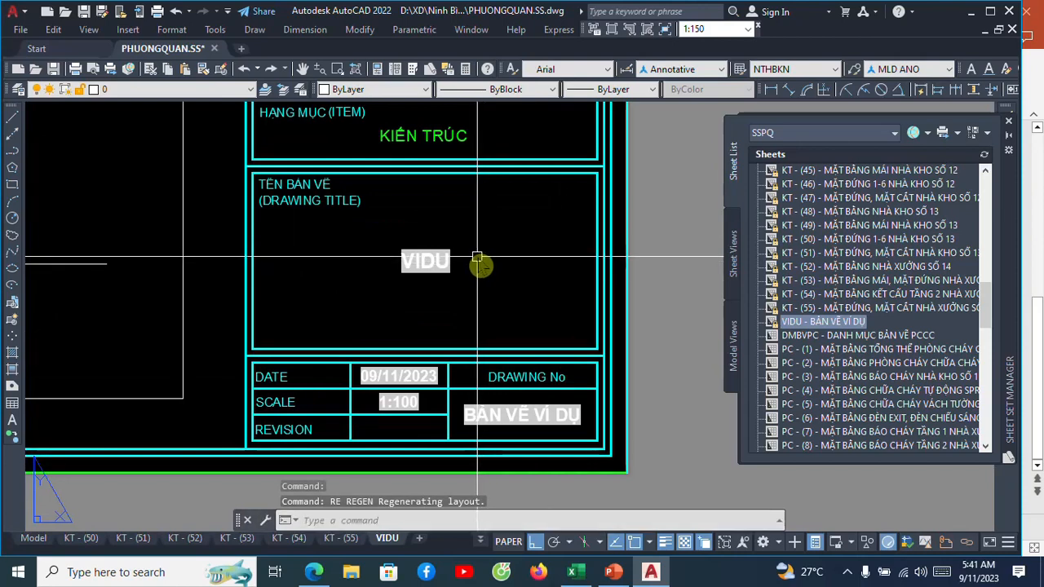
Change the field under DRAWING No in the title block from the sheet title to CurrentSheetNumber.
scroll(476, 261, "down", 2)
scroll(475, 259, "up", 2)
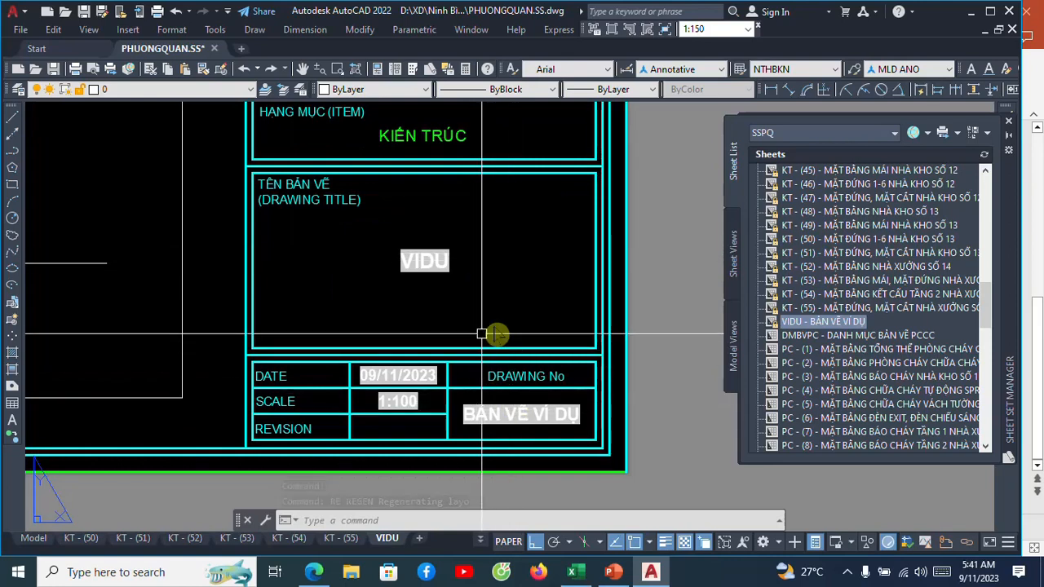
scroll(550, 463, "up", 2)
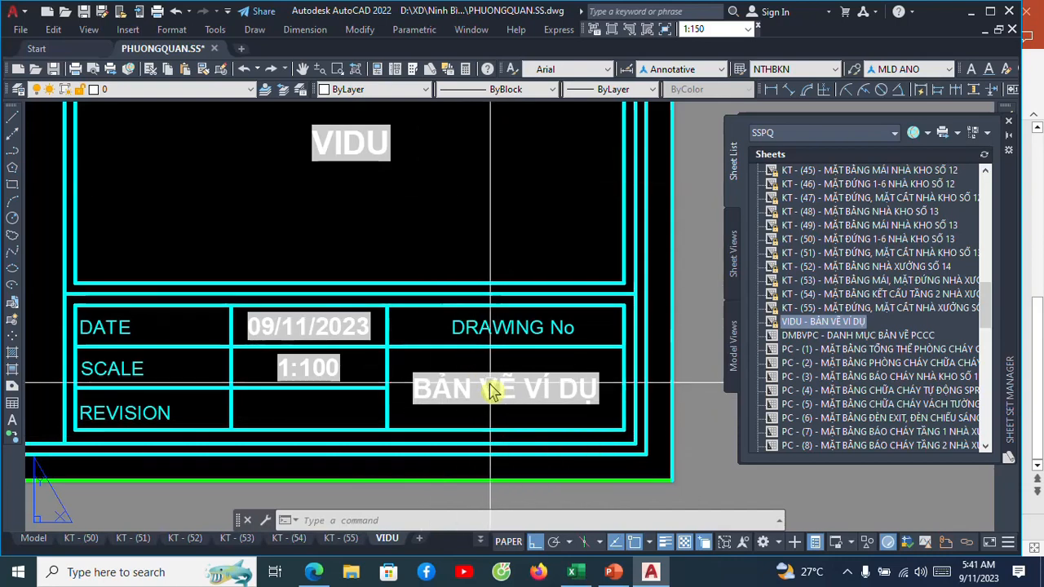
middle_click_drag(491, 391, 520, 421)
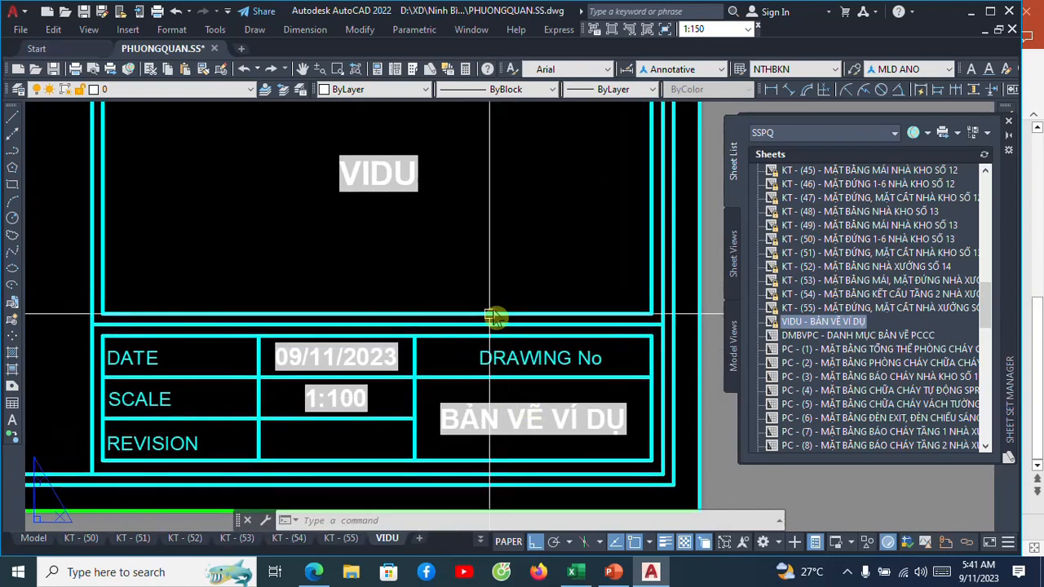
left_click(543, 430)
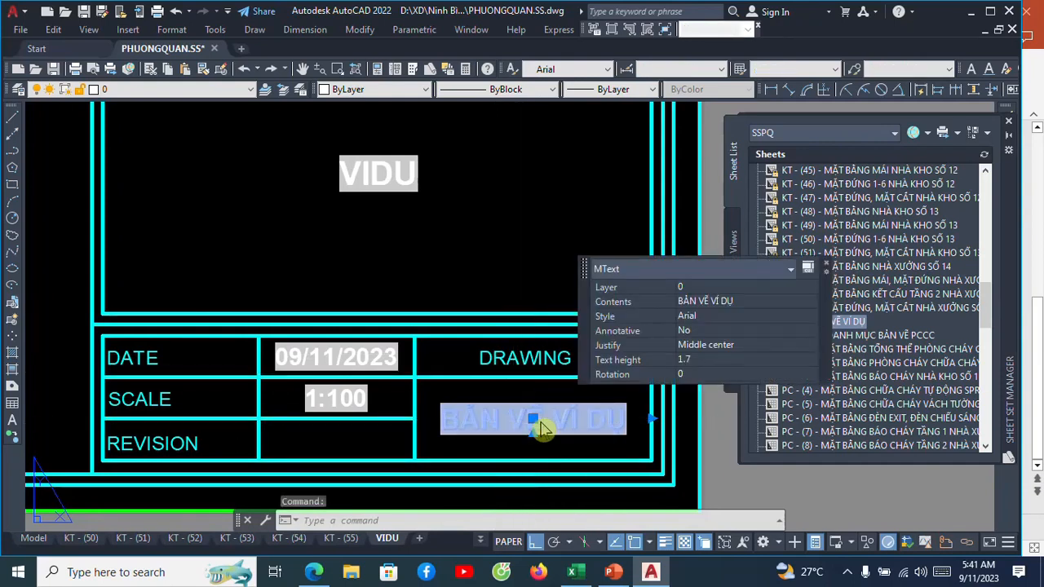
double_click(543, 430)
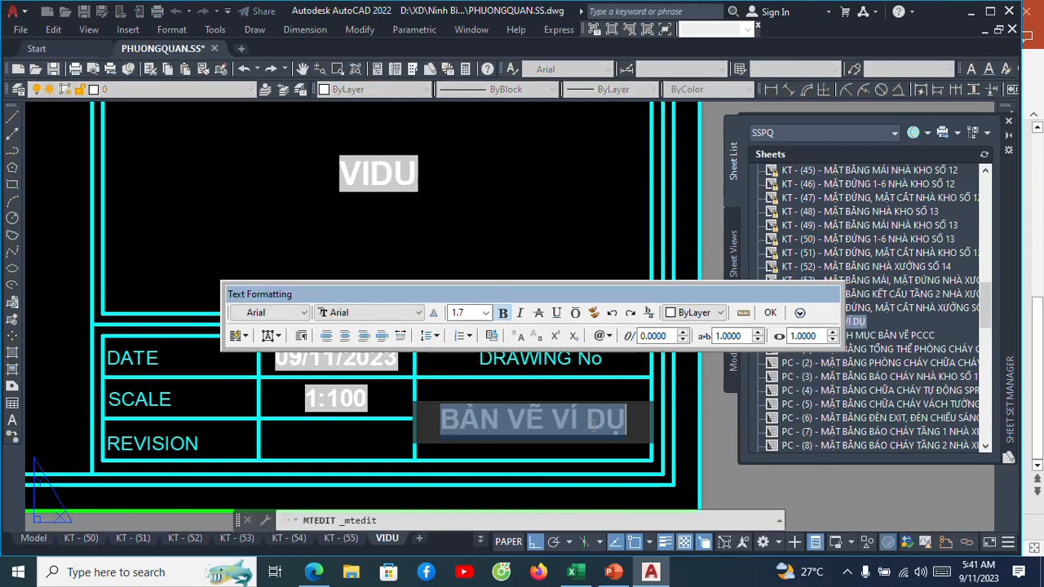
right_click(565, 429)
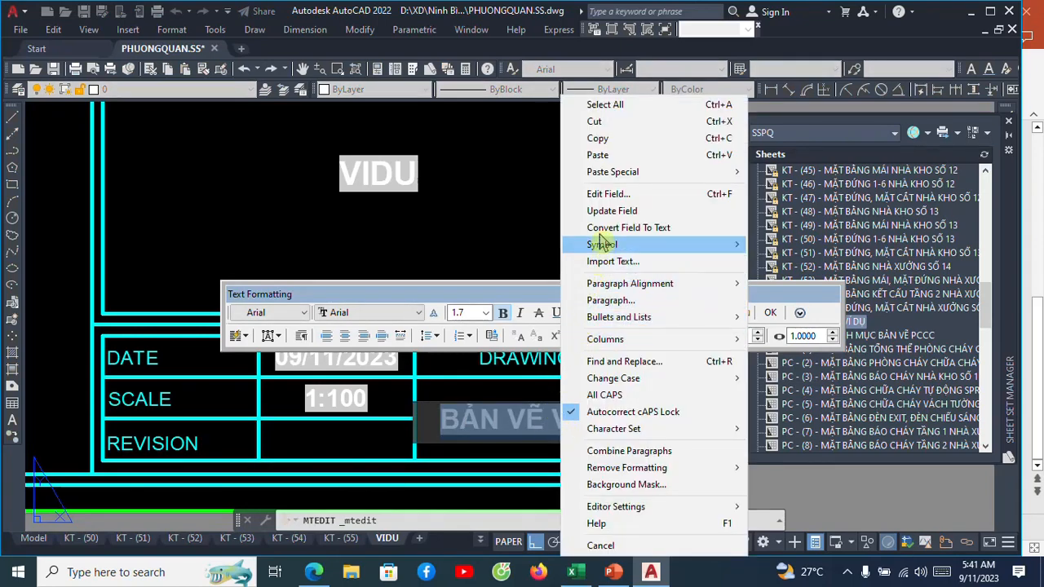
left_click(608, 195)
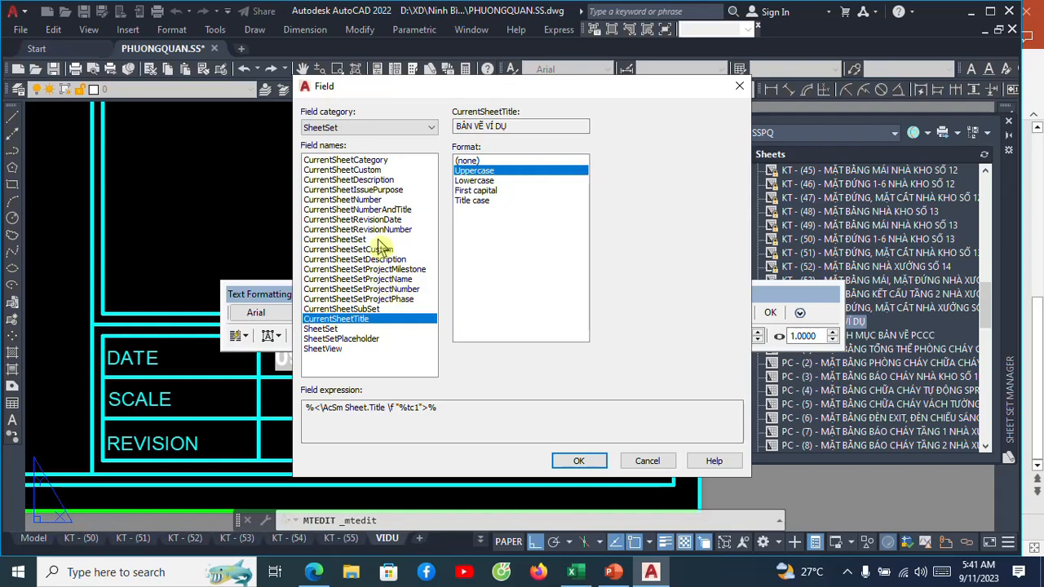
left_click(348, 199)
left_click(557, 462)
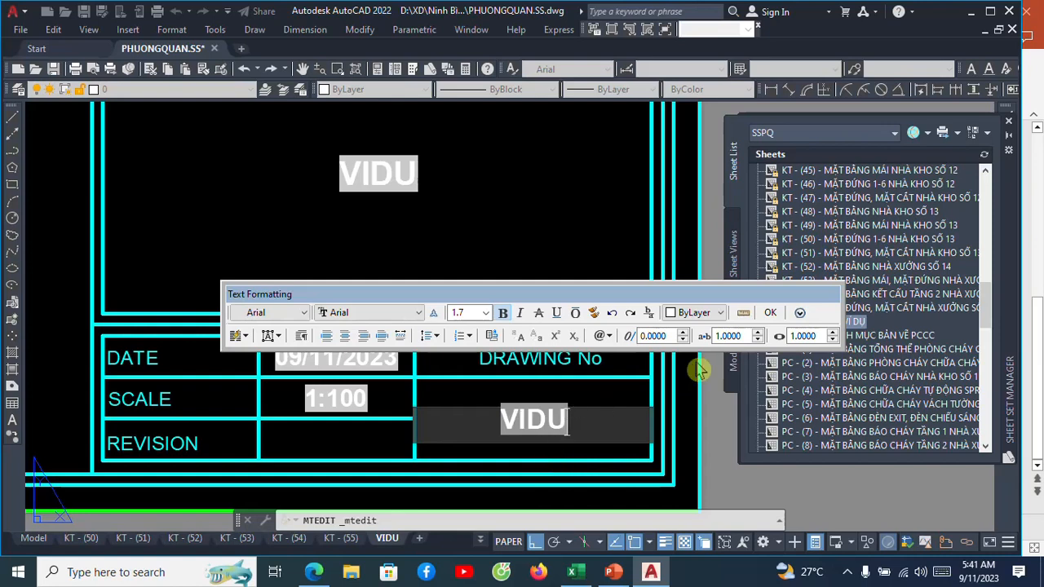
left_click(770, 312)
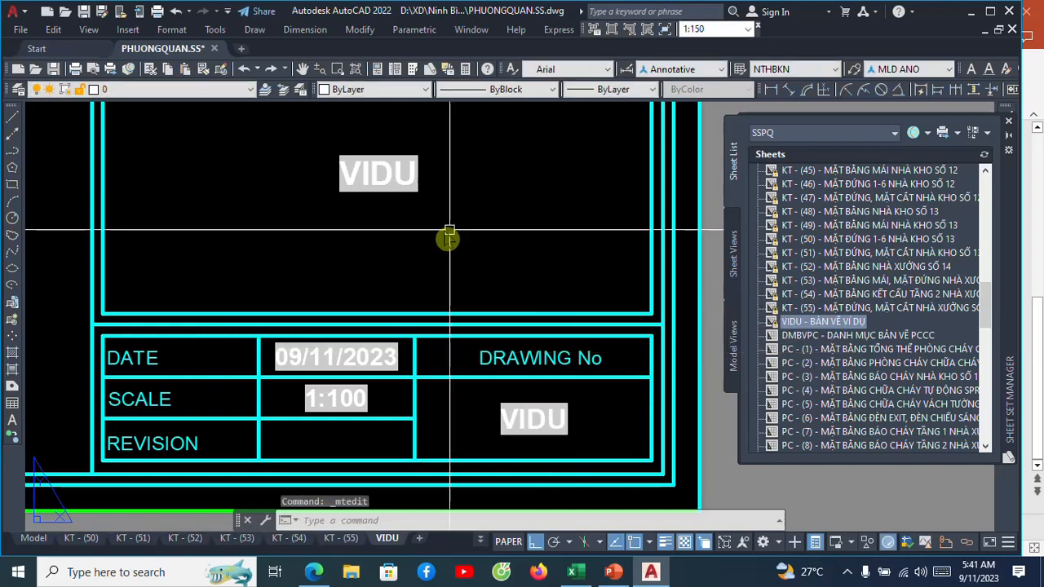
Change the field in the title block's DRAWING TITLE box to CurrentSheetTitle.
left_click(375, 184)
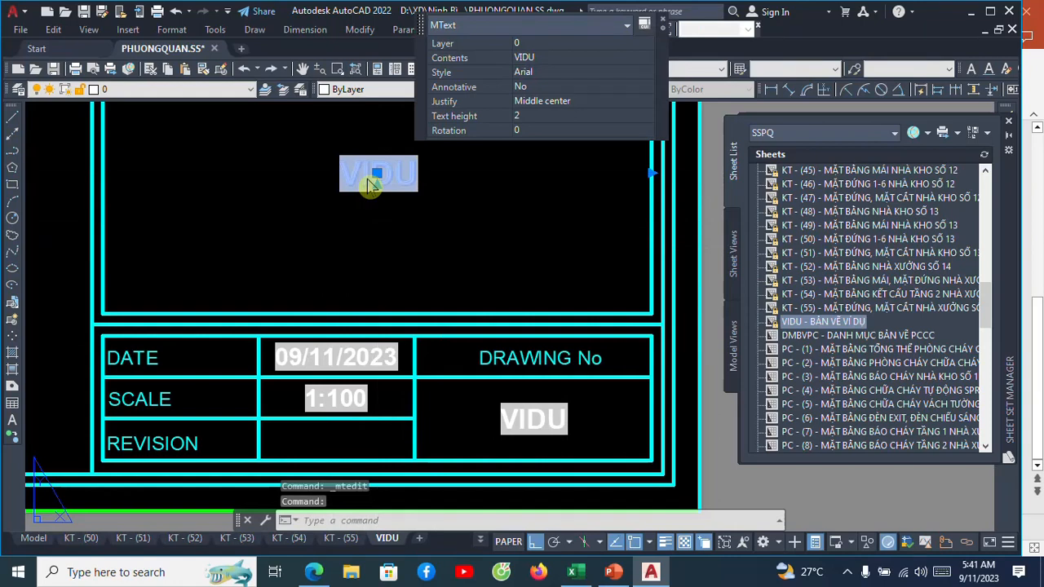
double_click(368, 184)
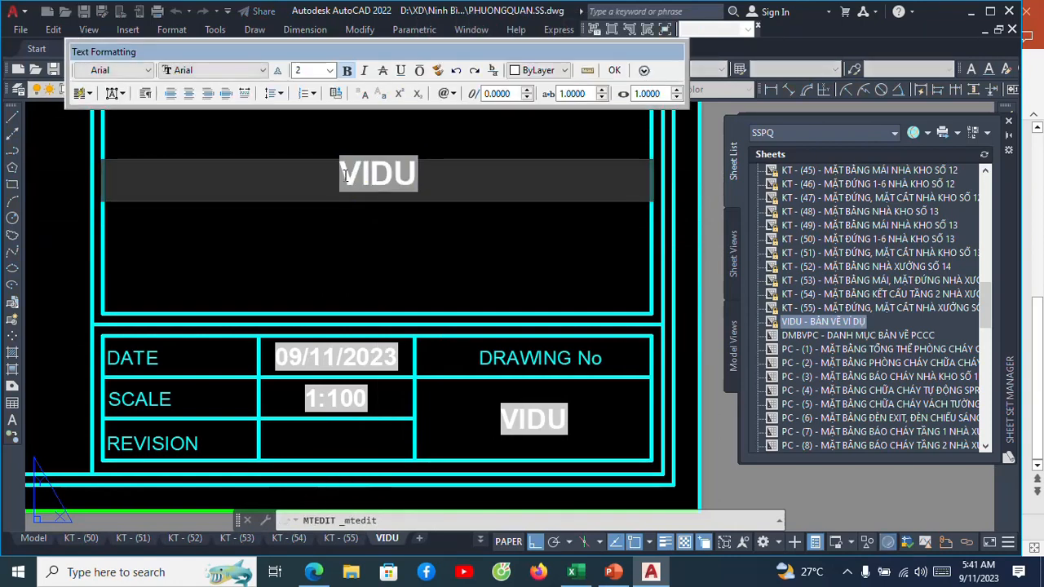
right_click(385, 177)
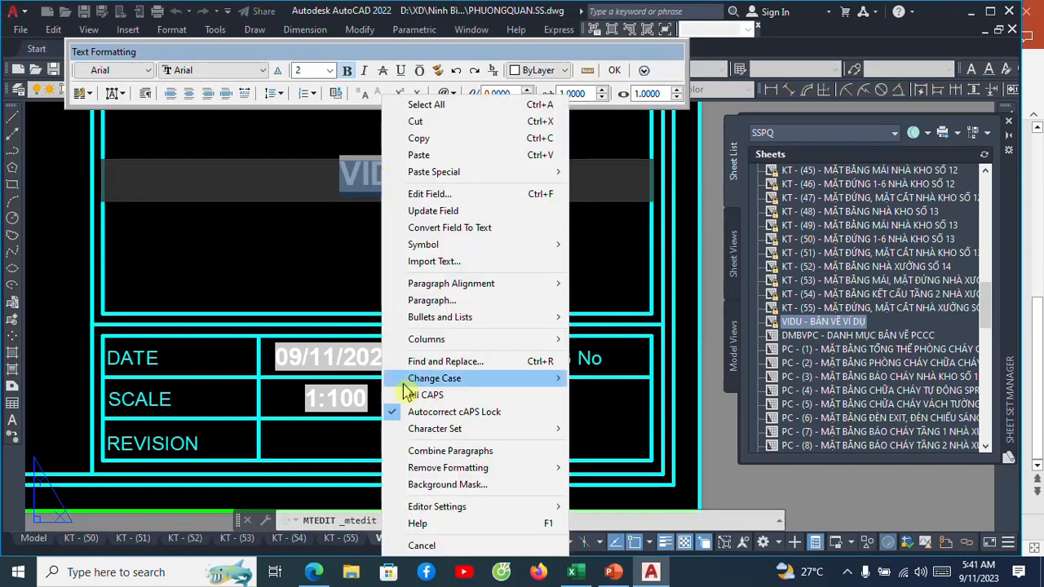
left_click(417, 194)
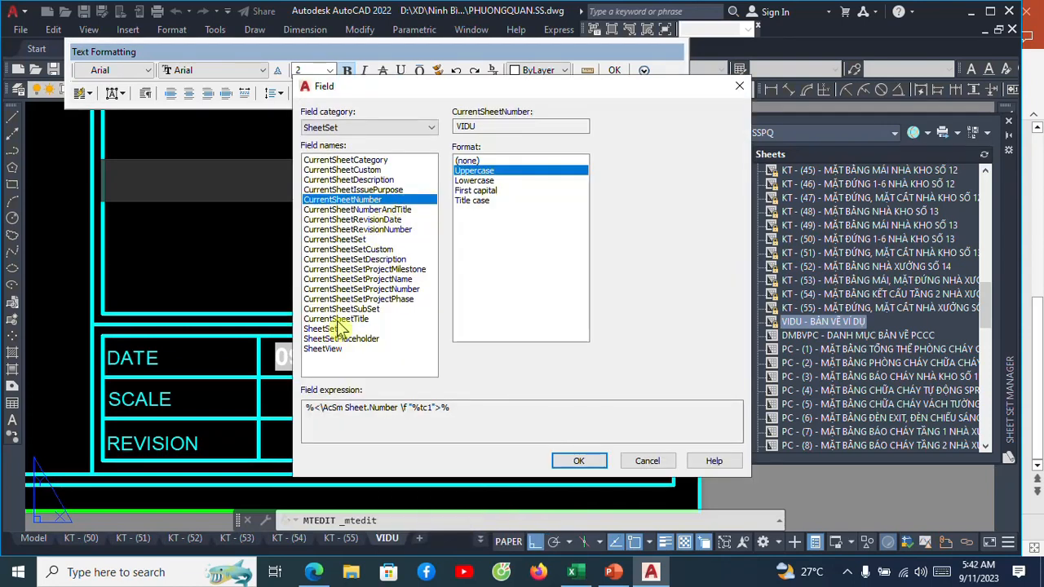
left_click(340, 319)
left_click(558, 461)
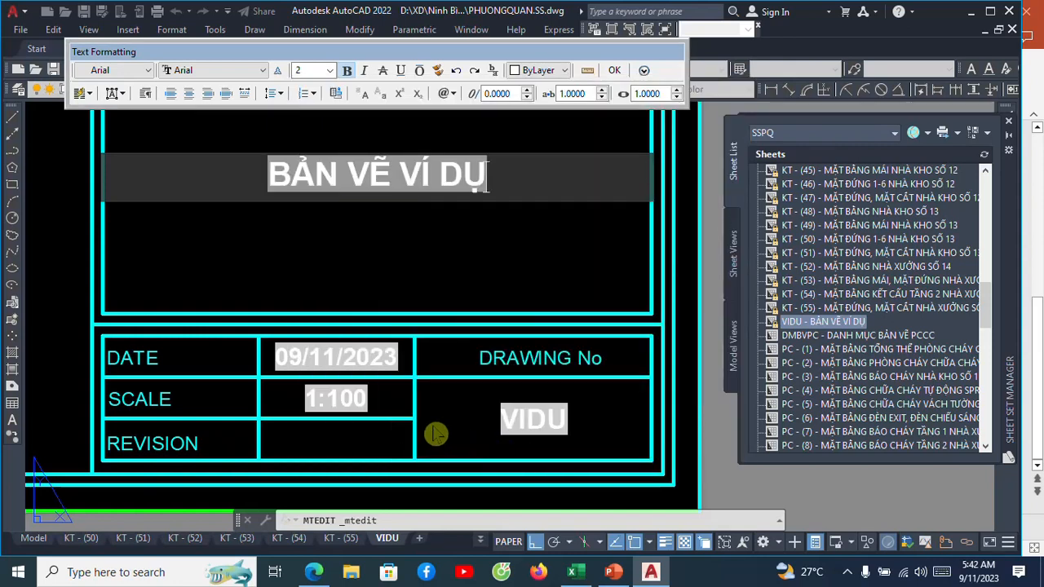
left_click(612, 71)
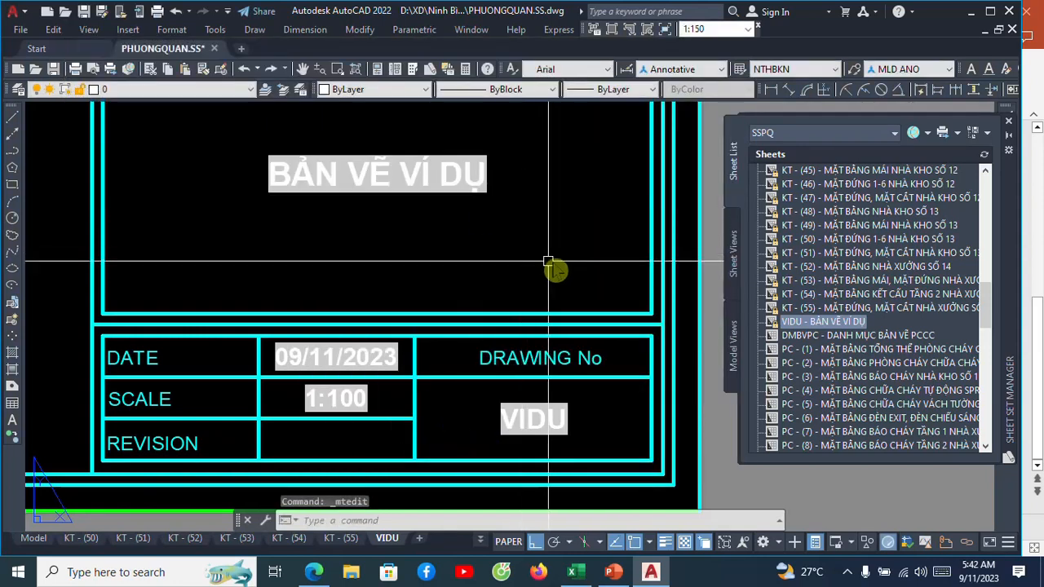
Check the drawing title, date, scale and drawing number fields in the VIDU title block.
scroll(554, 268, "down", 3)
middle_click_drag(538, 263, 543, 326)
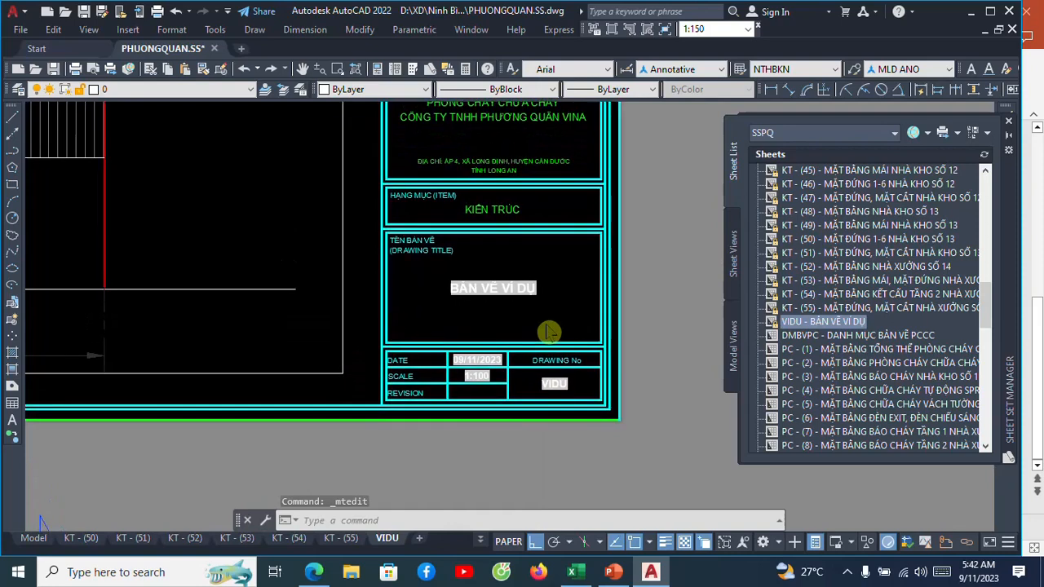
scroll(543, 326, "up", 2)
scroll(545, 323, "up", 2)
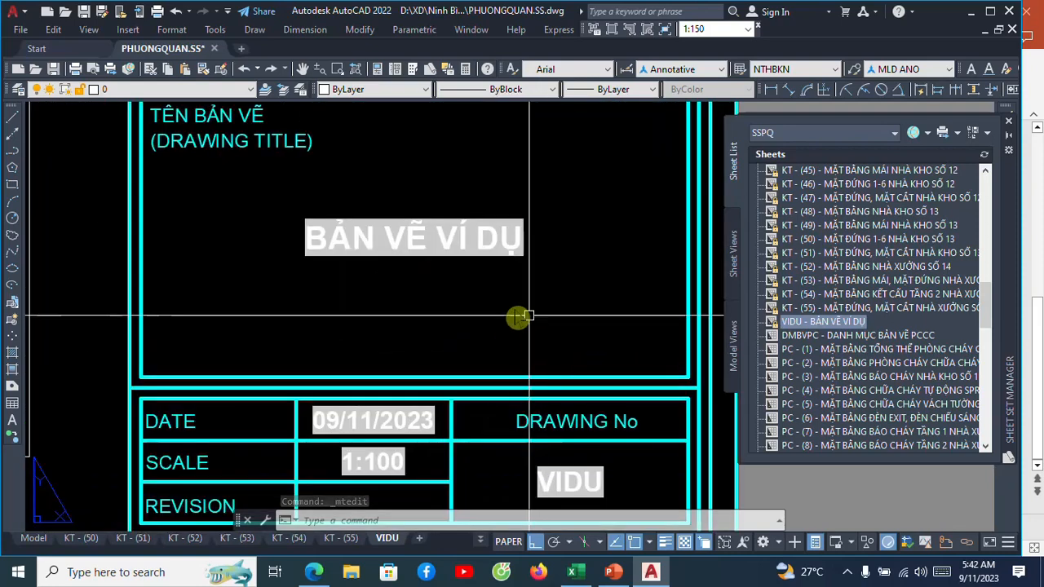
scroll(521, 315, "down", 2)
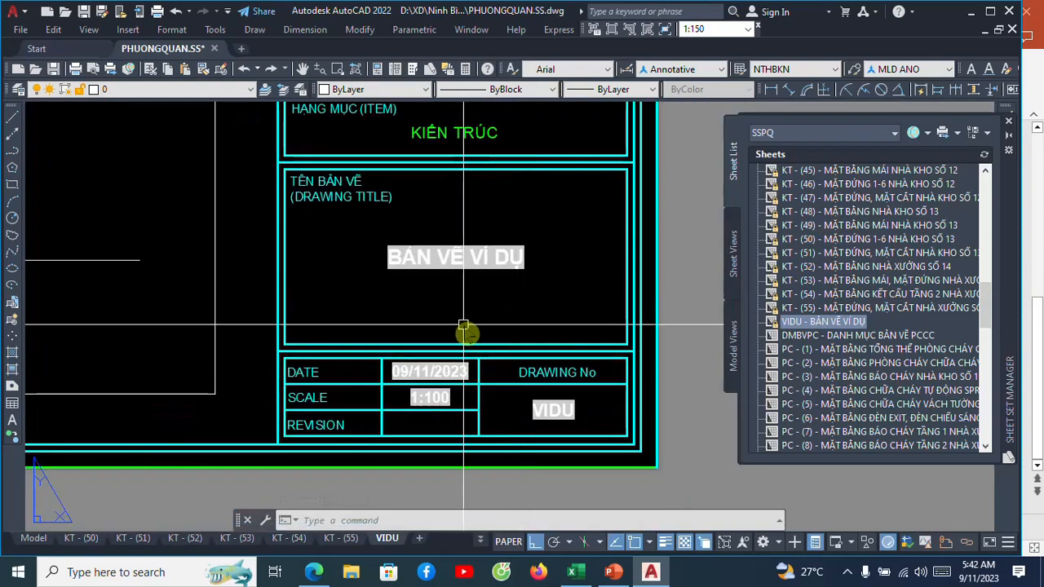
scroll(525, 443, "up", 2)
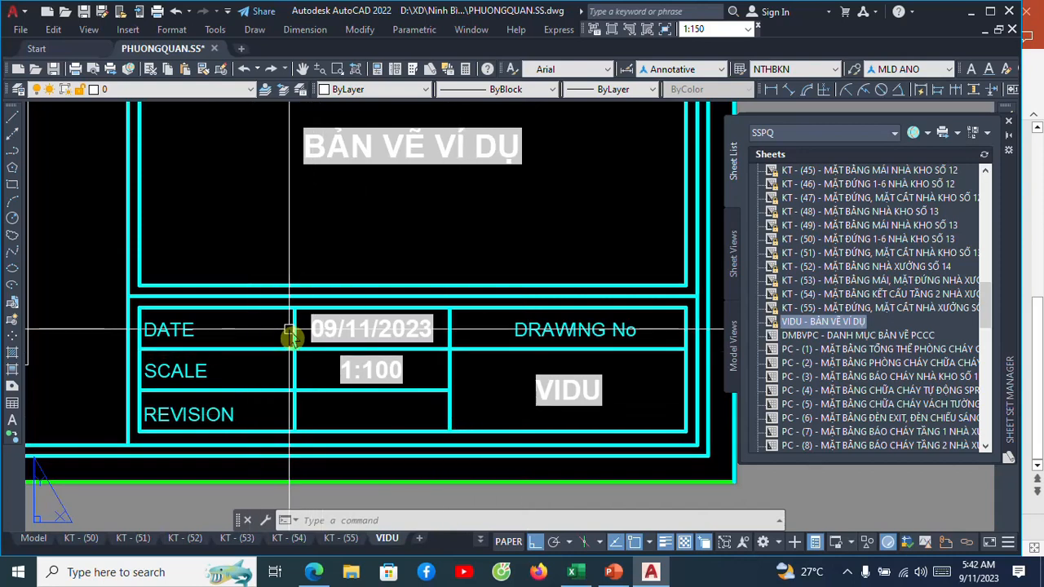
scroll(296, 330, "up", 2)
scroll(385, 327, "down", 2)
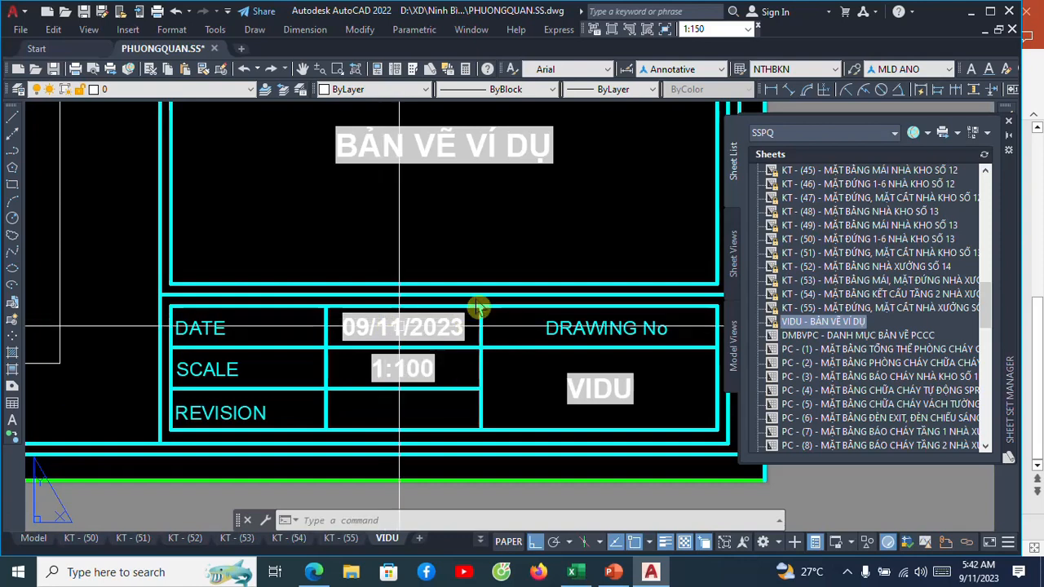
scroll(493, 226, "down", 3)
middle_click_drag(493, 237, 485, 334)
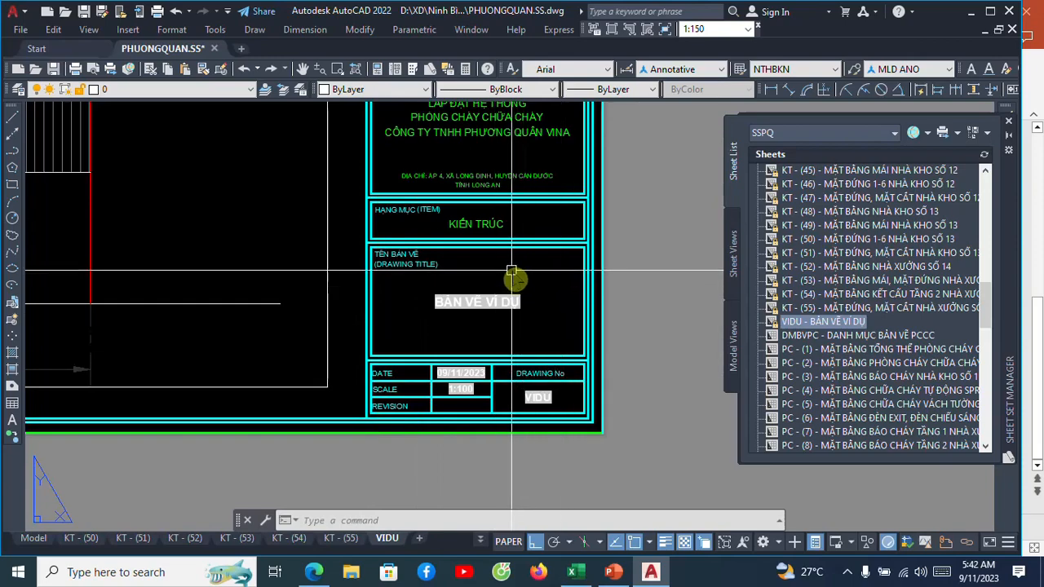
Review the whole VIDU sheet, comparing its roof plan and elevation viewports with the title block's scale entry.
scroll(509, 273, "down", 5)
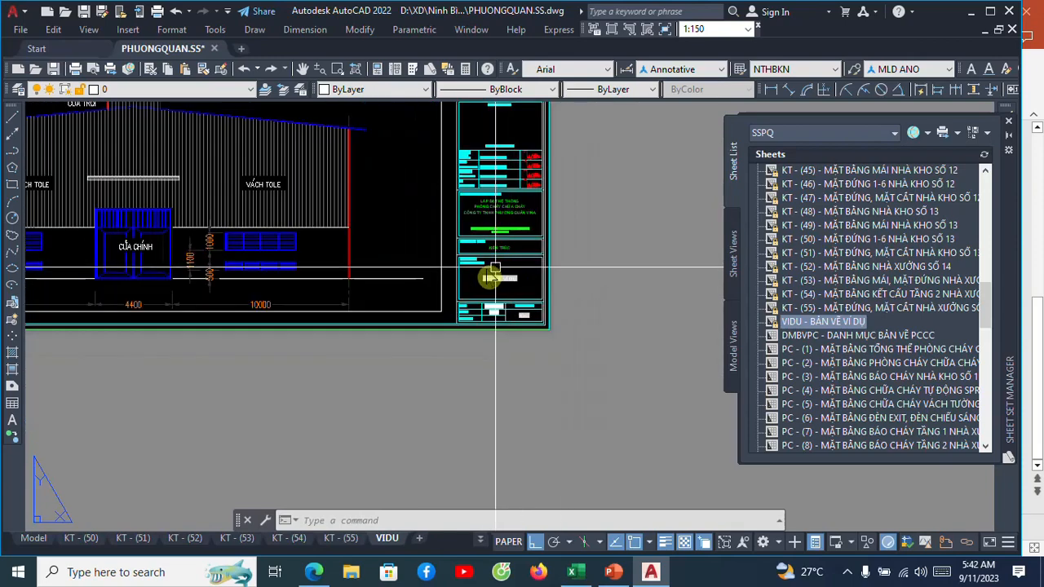
scroll(587, 359, "down", 3)
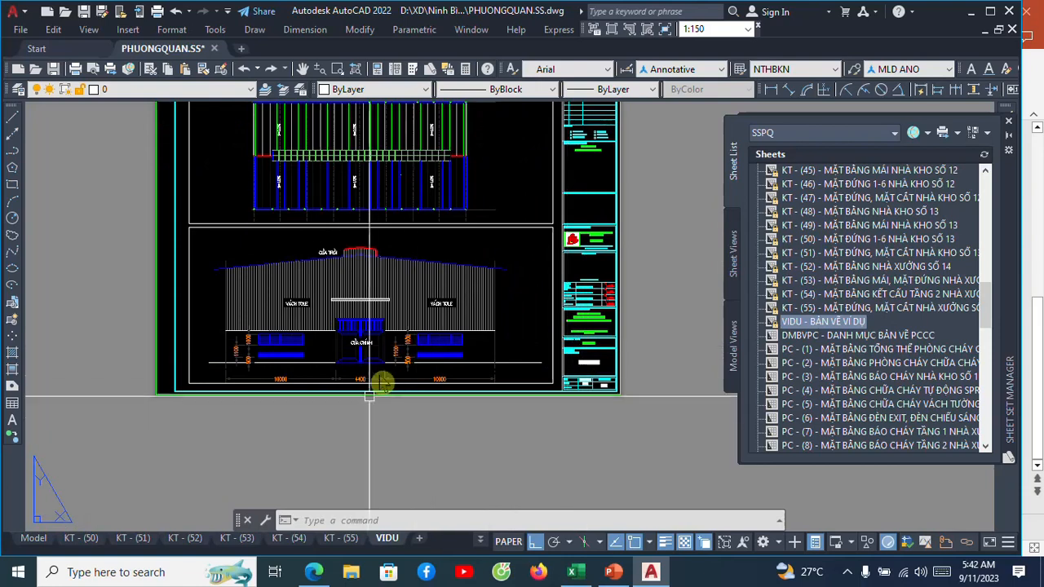
scroll(383, 384, "down", 2)
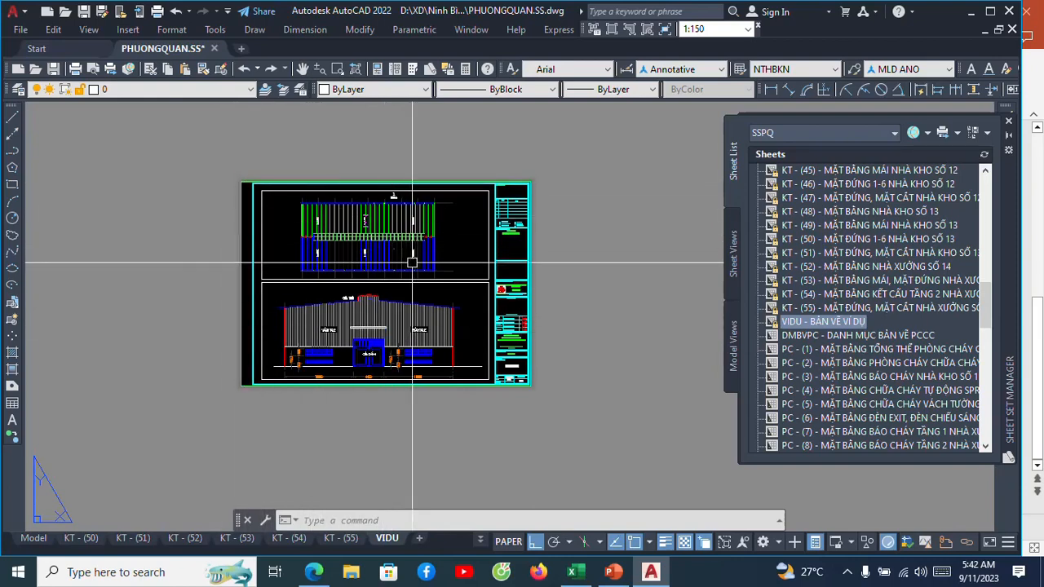
scroll(372, 233, "up", 4)
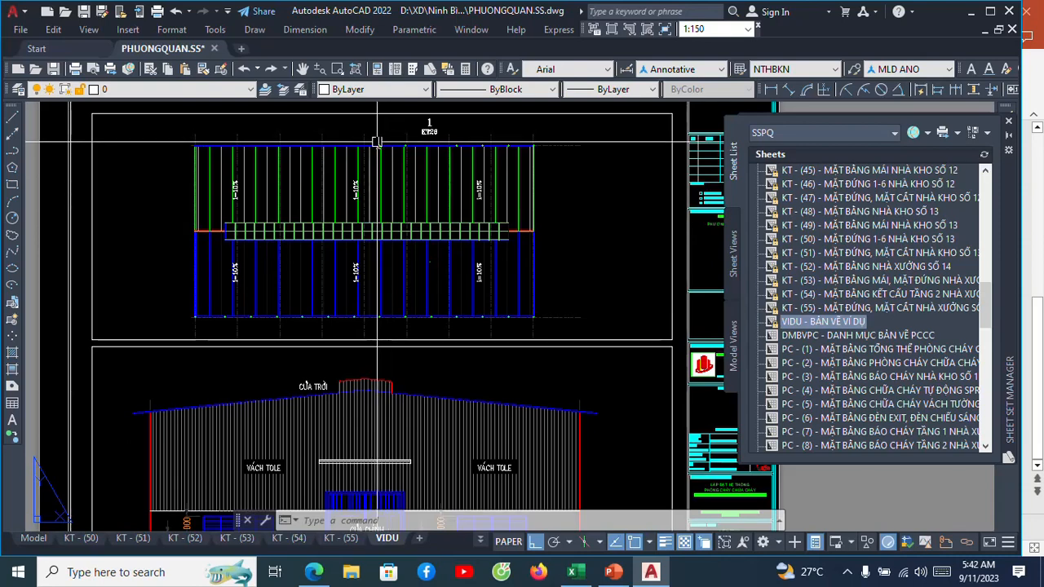
scroll(376, 142, "down", 2)
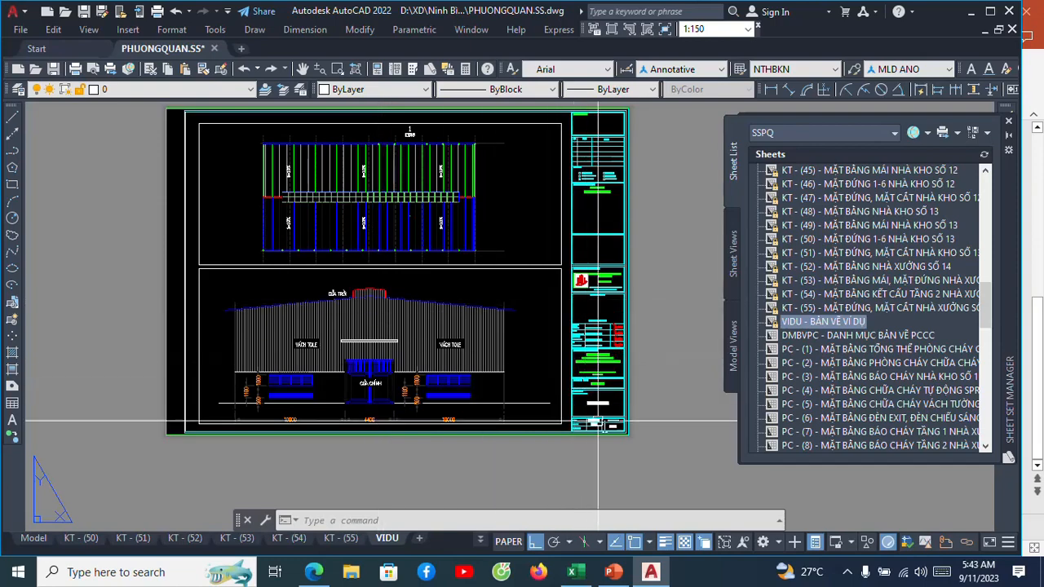
scroll(587, 429, "up", 5)
scroll(601, 429, "up", 1)
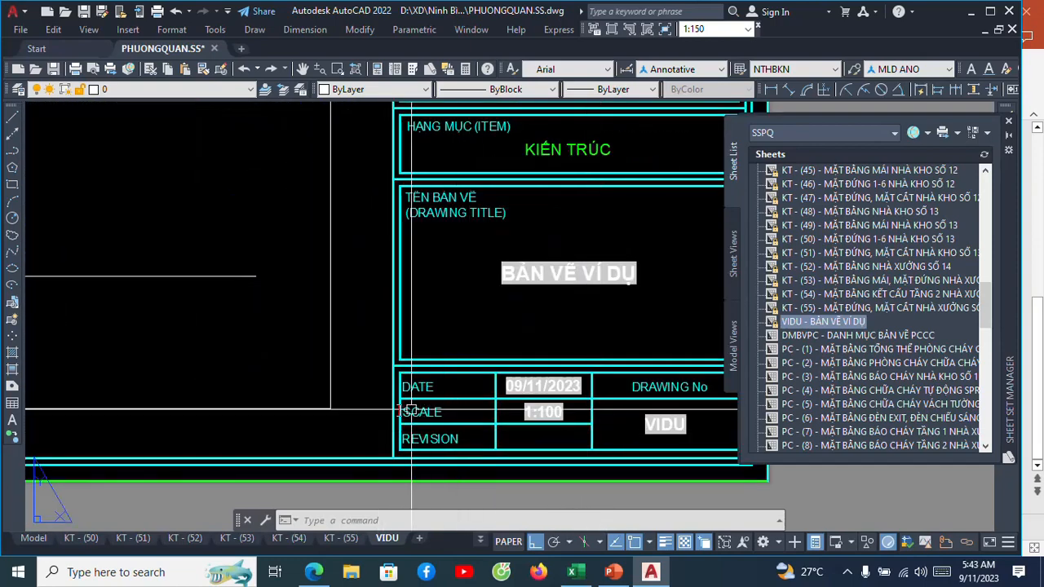
scroll(540, 437, "up", 2)
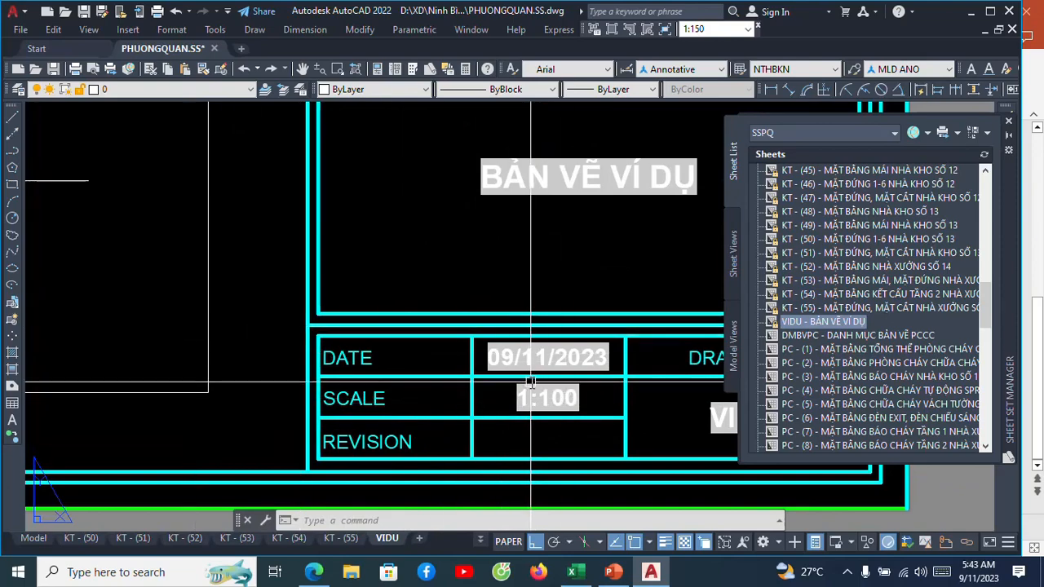
scroll(545, 405, "down", 4)
scroll(518, 380, "down", 5)
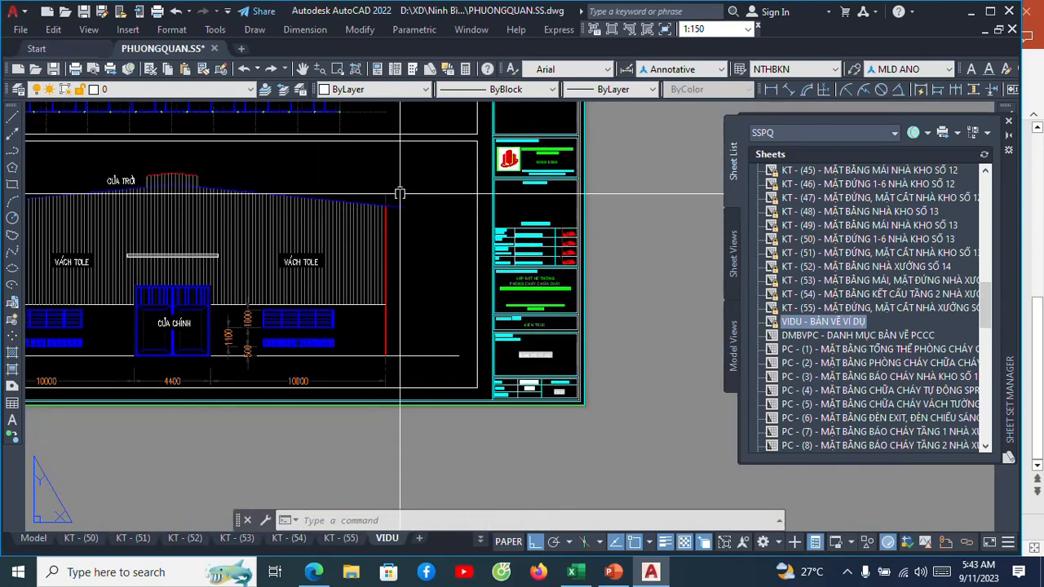
middle_click_drag(386, 212, 352, 356)
middle_click_drag(464, 339, 471, 186)
scroll(498, 392, "up", 8)
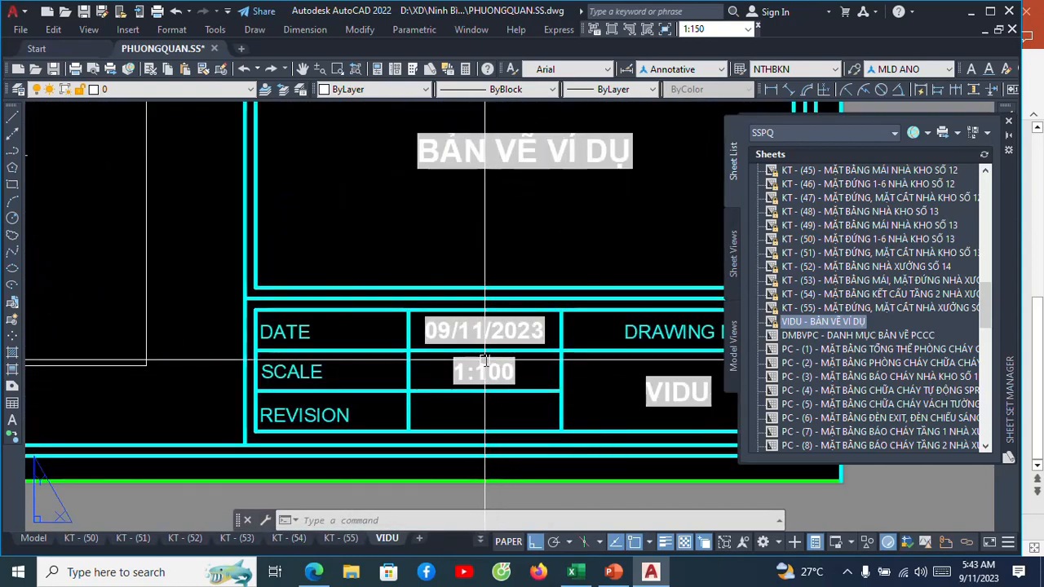
Compare the title block's SCALE entry with the roof plan and elevation viewports on the VIDU sheet.
scroll(492, 368, "up", 2)
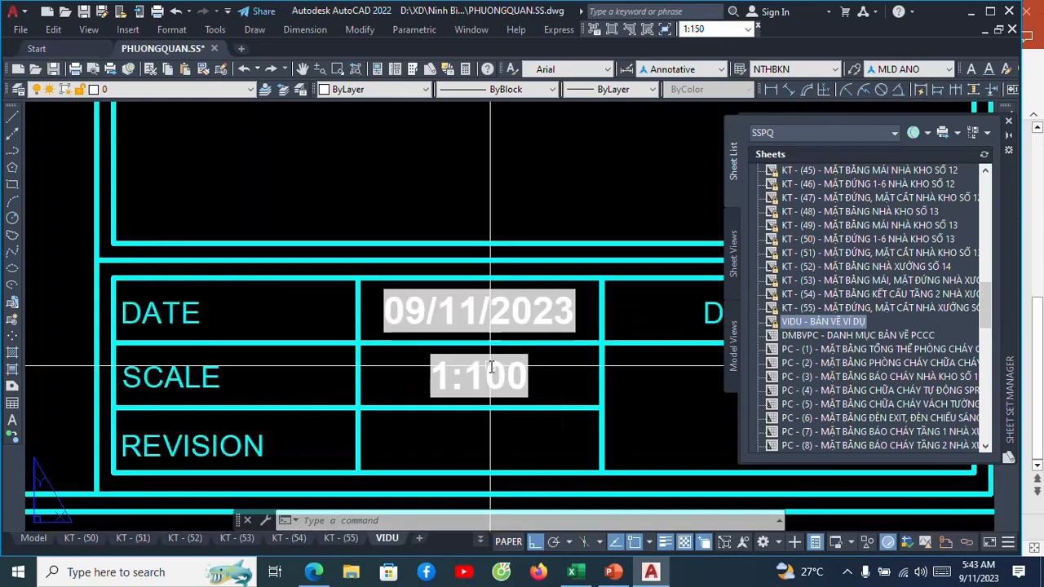
scroll(492, 368, "down", 5)
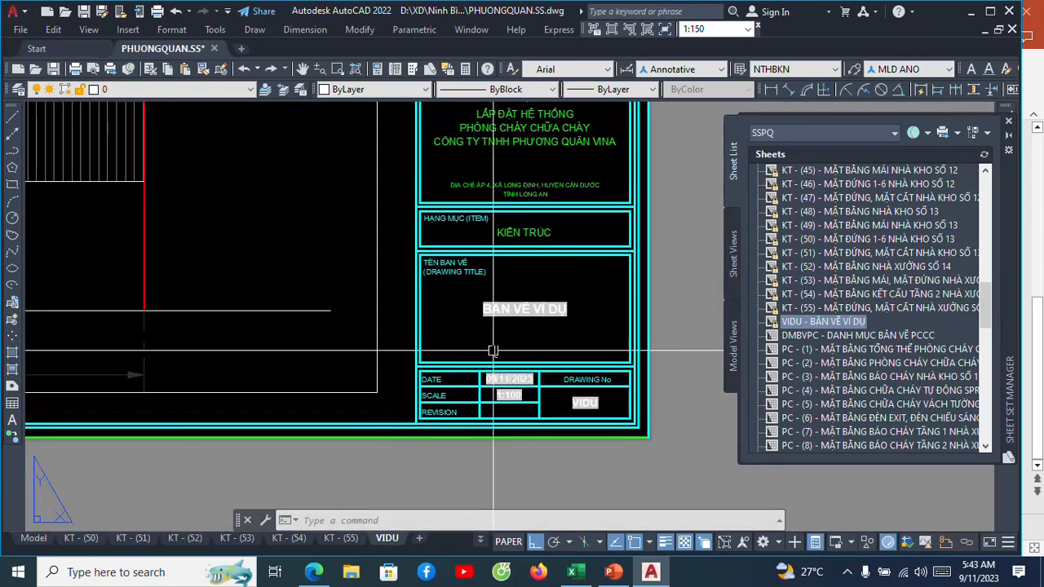
scroll(493, 351, "down", 3)
middle_click_drag(493, 351, 523, 403)
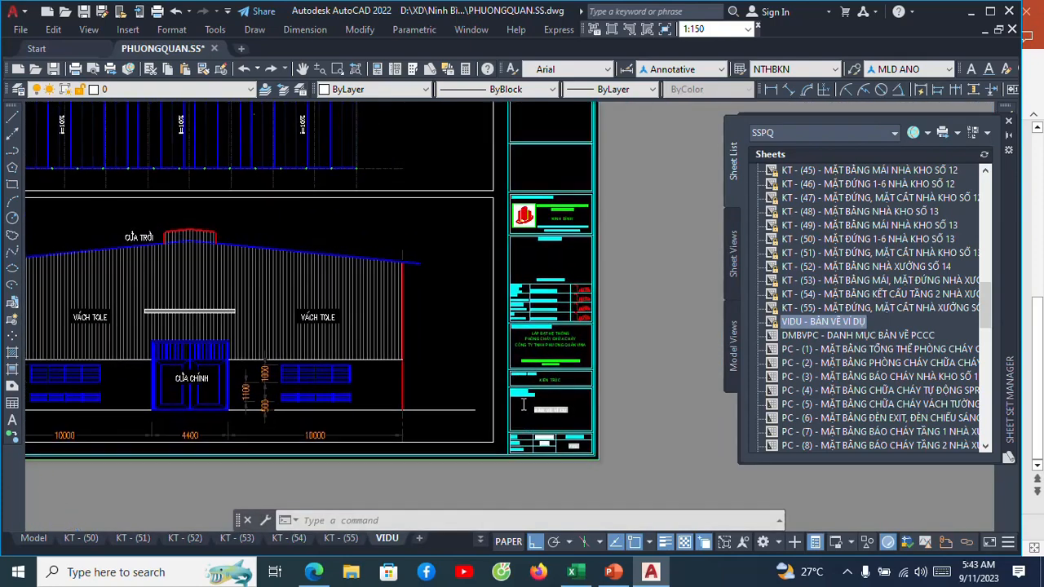
scroll(523, 403, "down", 2)
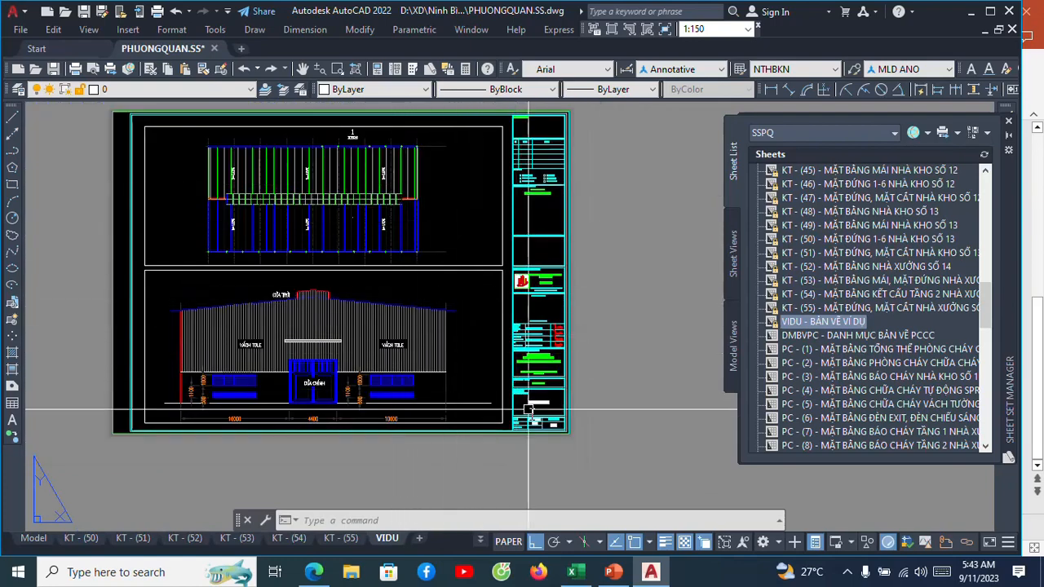
scroll(528, 409, "up", 8)
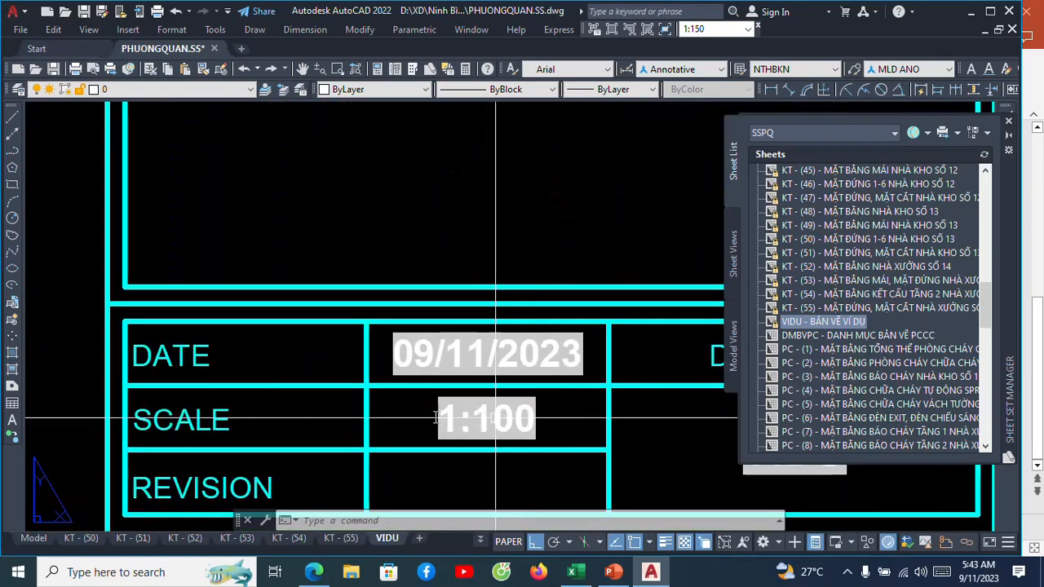
scroll(501, 375, "up", 3)
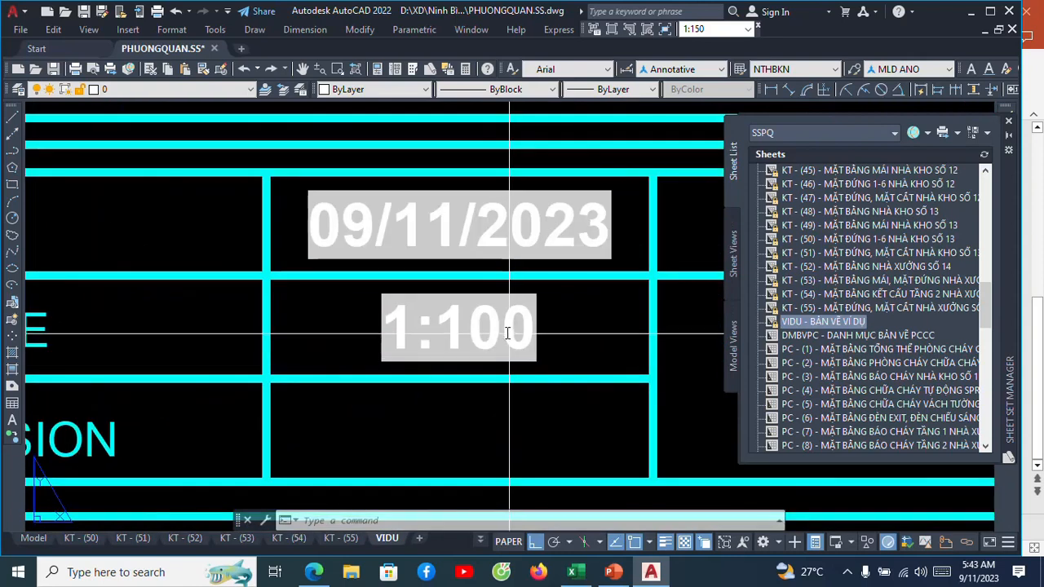
left_click(499, 330)
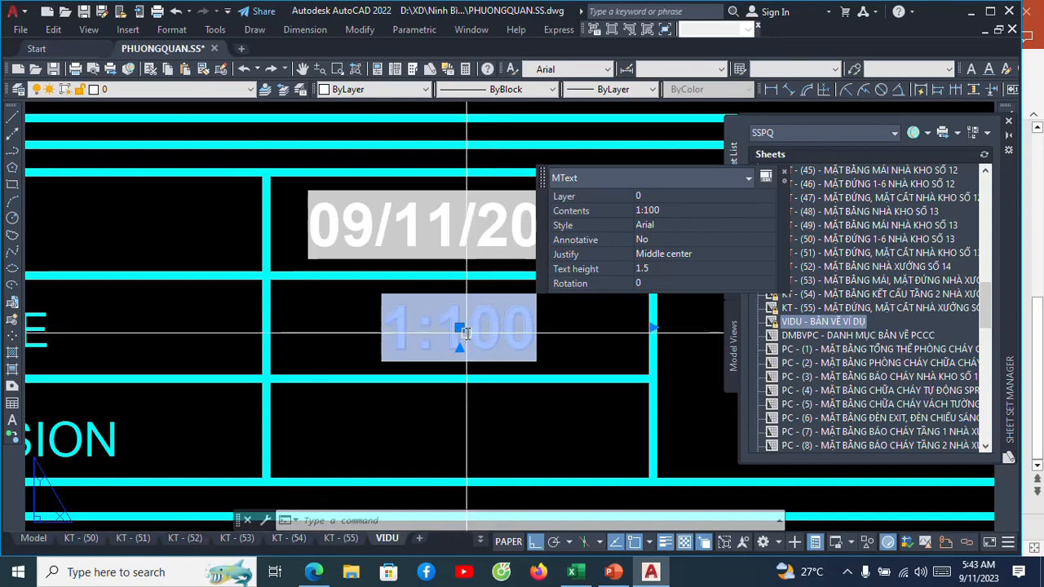
key("Escape")
scroll(419, 326, "down", 6)
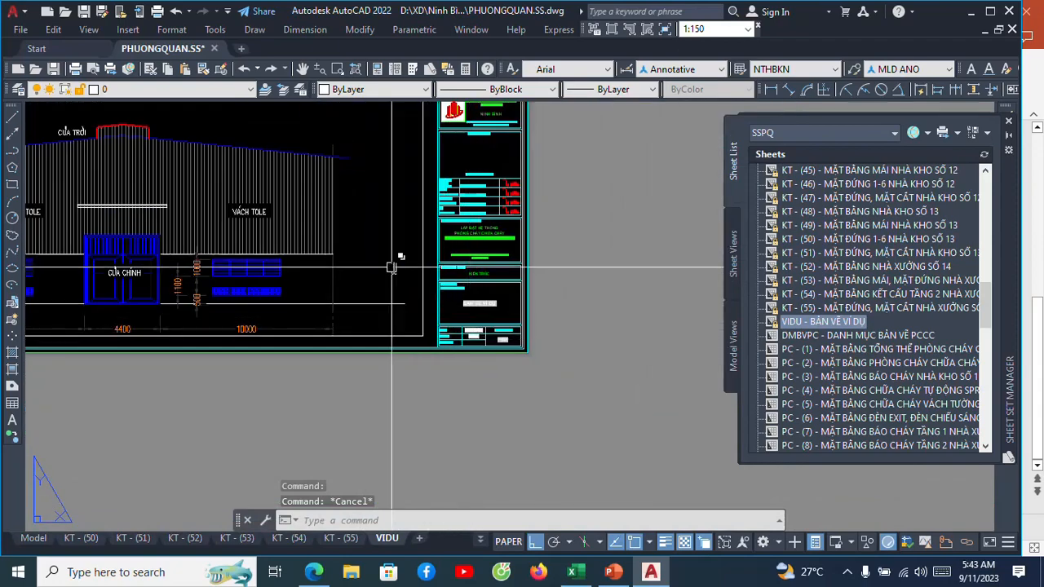
middle_click_drag(391, 265, 472, 418)
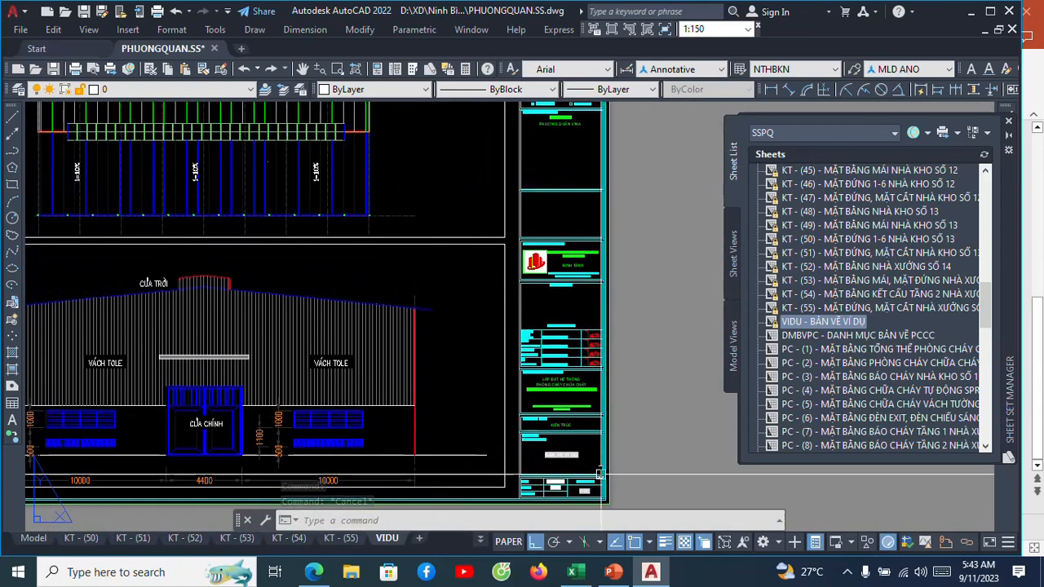
Erase the 1:100 field text from the title block's SCALE cell.
middle_click_drag(606, 475, 560, 330)
scroll(528, 356, "up", 8)
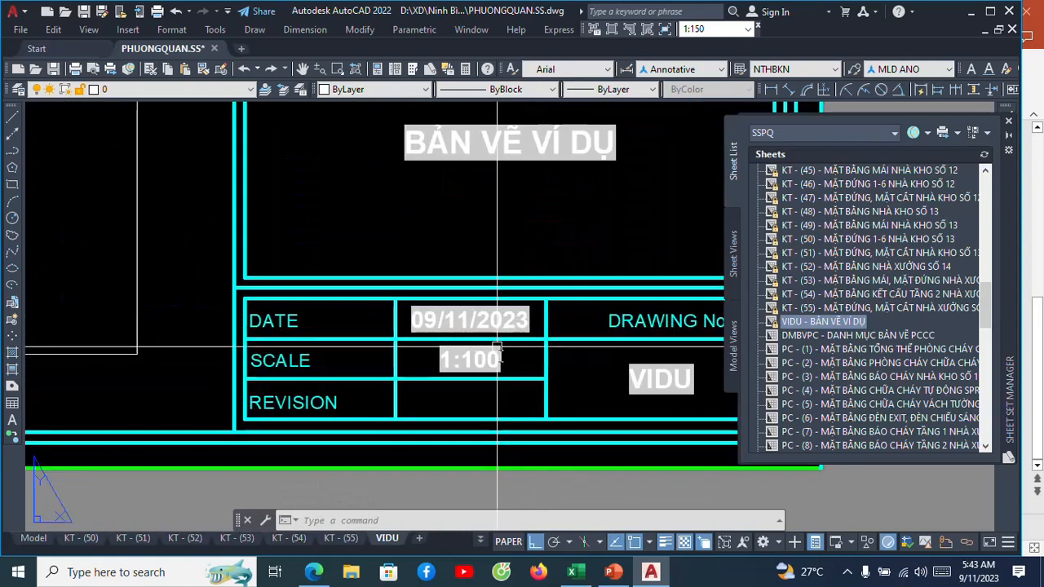
left_click(495, 356)
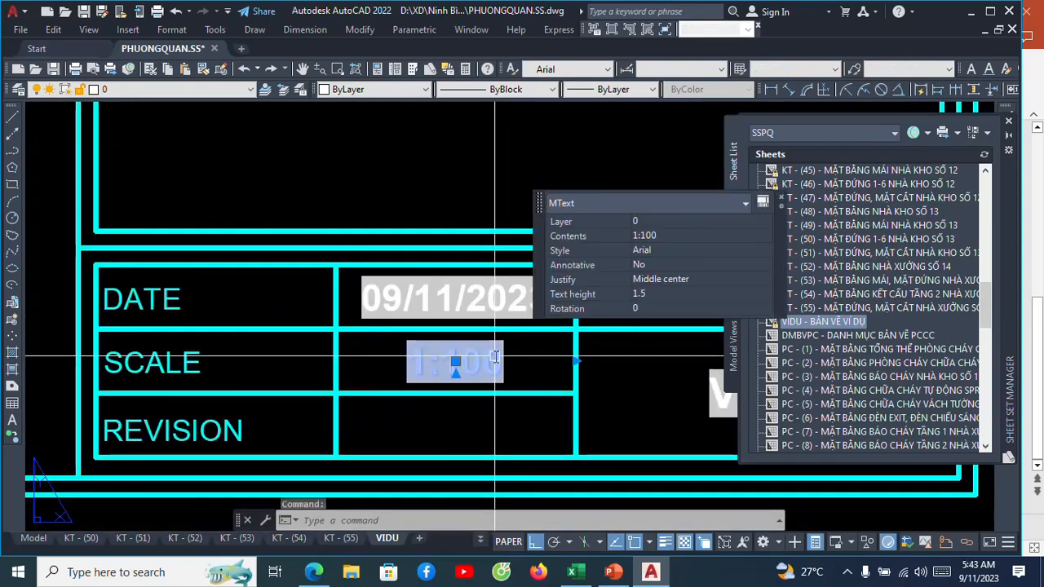
type("E")
key("Return")
scroll(505, 352, "down", 5)
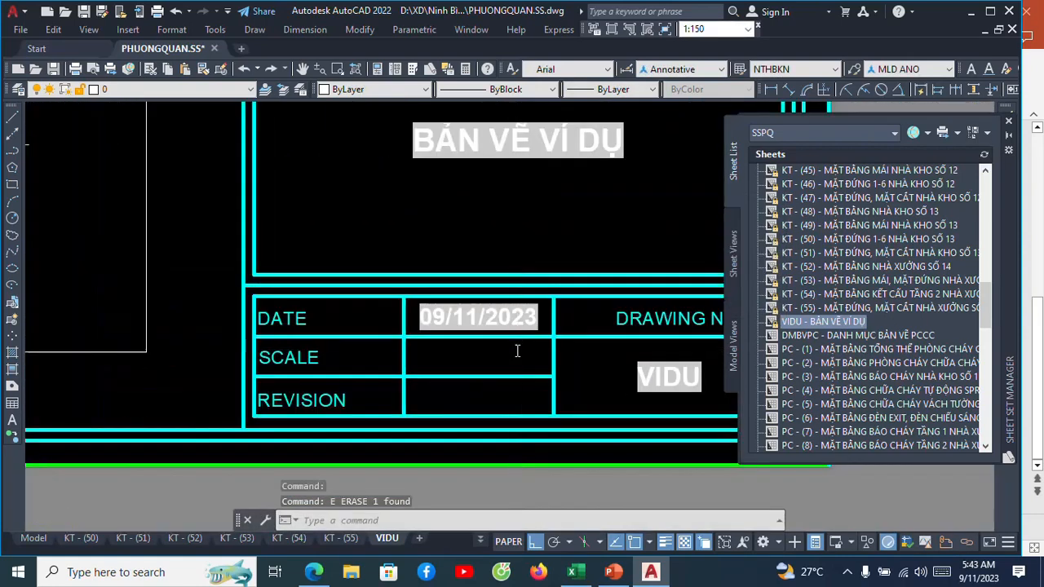
Examine the title block cells and the space between the roof plan and elevation viewports for a place to put text.
scroll(604, 356, "up", 2)
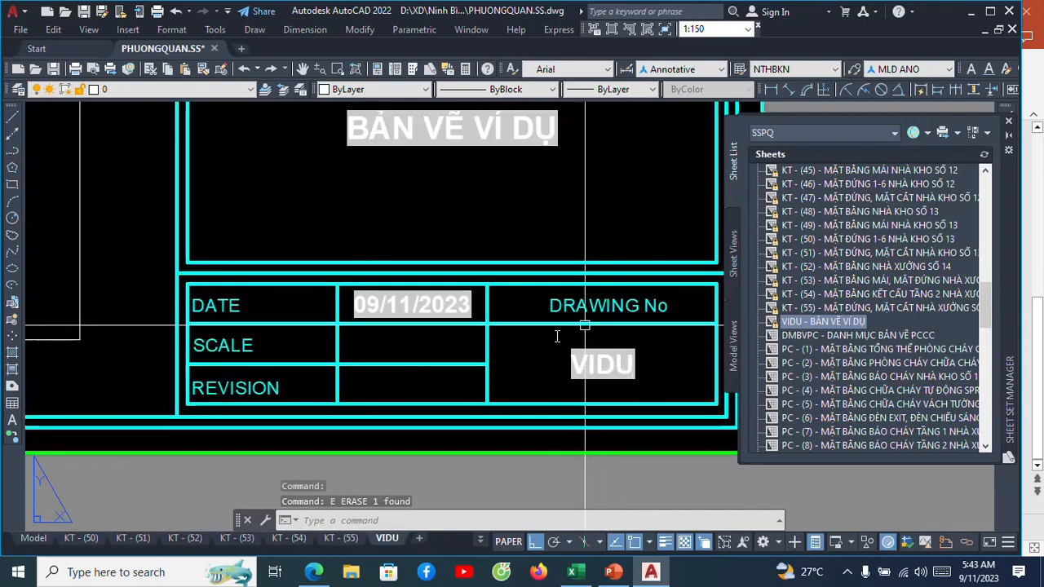
scroll(593, 337, "down", 2)
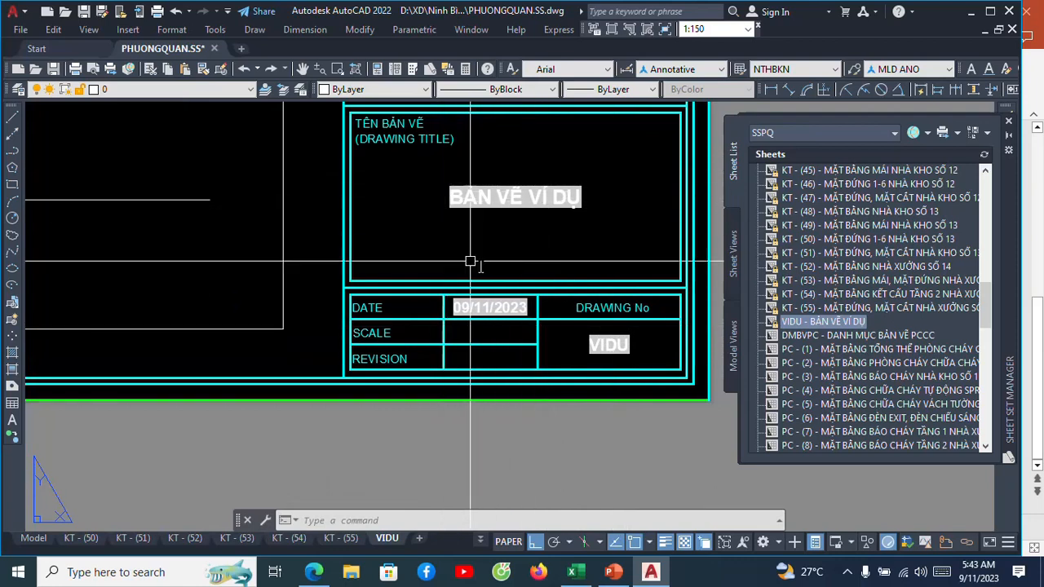
scroll(489, 287, "up", 2)
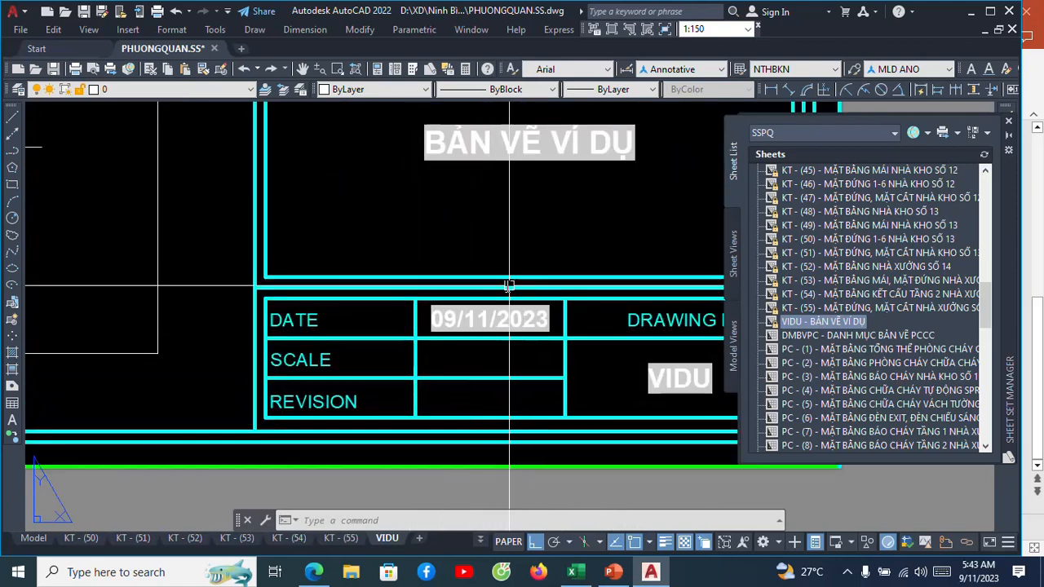
scroll(548, 320, "down", 4)
scroll(490, 294, "up", 3)
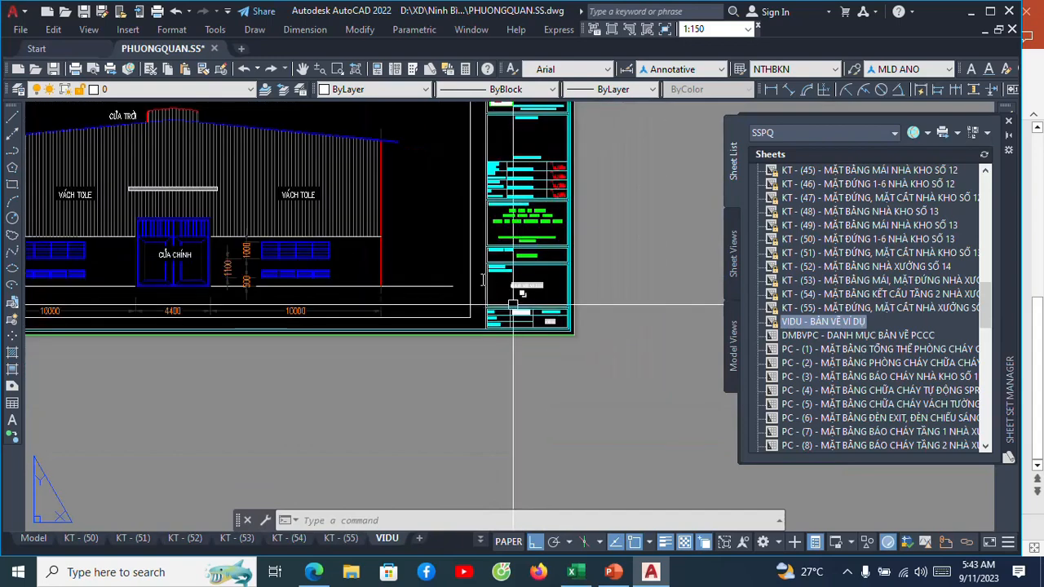
scroll(470, 282, "down", 2)
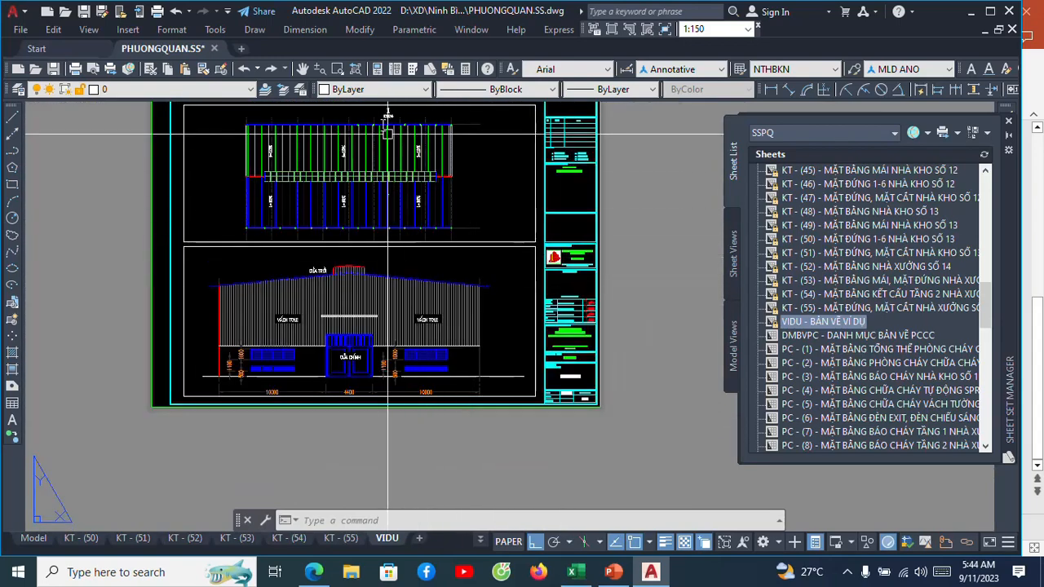
scroll(366, 269, "up", 3)
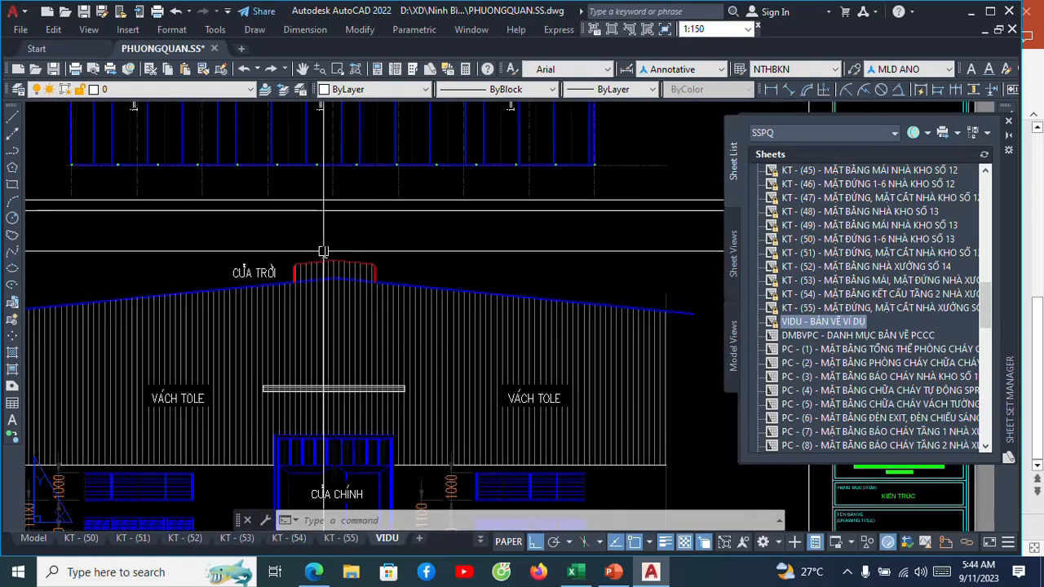
scroll(359, 228, "down", 3)
scroll(308, 209, "up", 3)
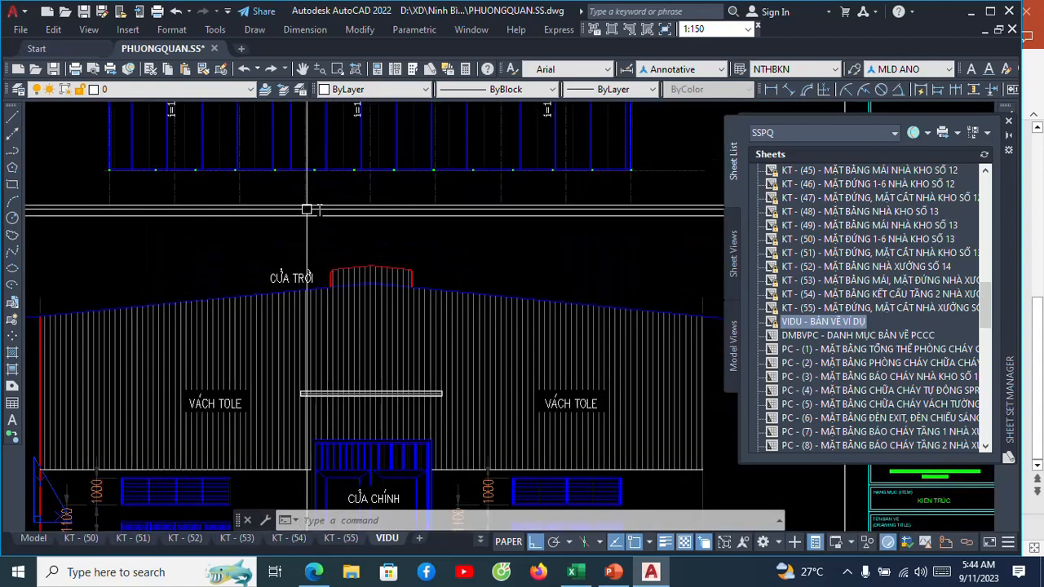
scroll(327, 219, "down", 3)
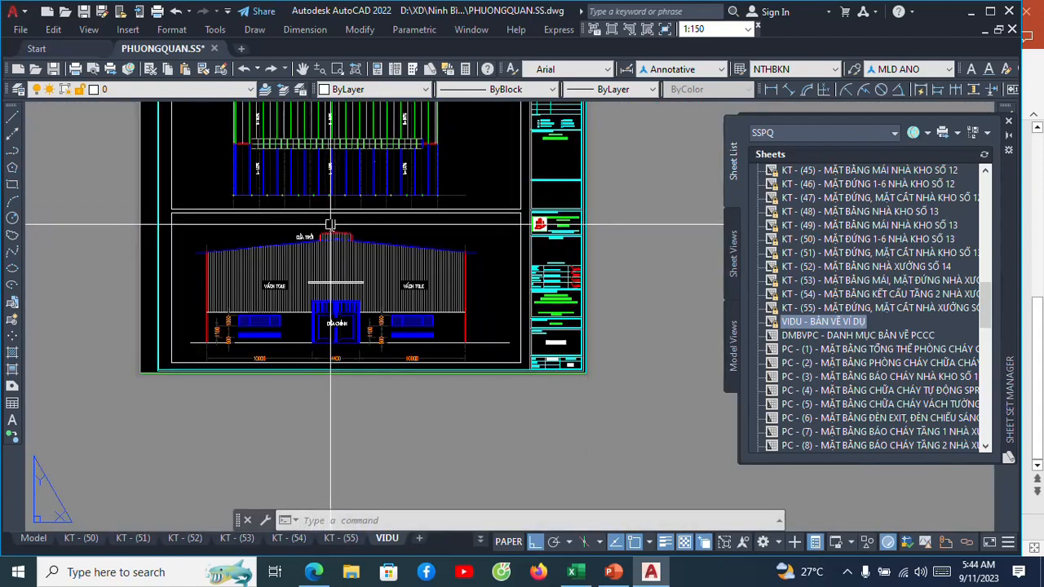
scroll(332, 217, "up", 3)
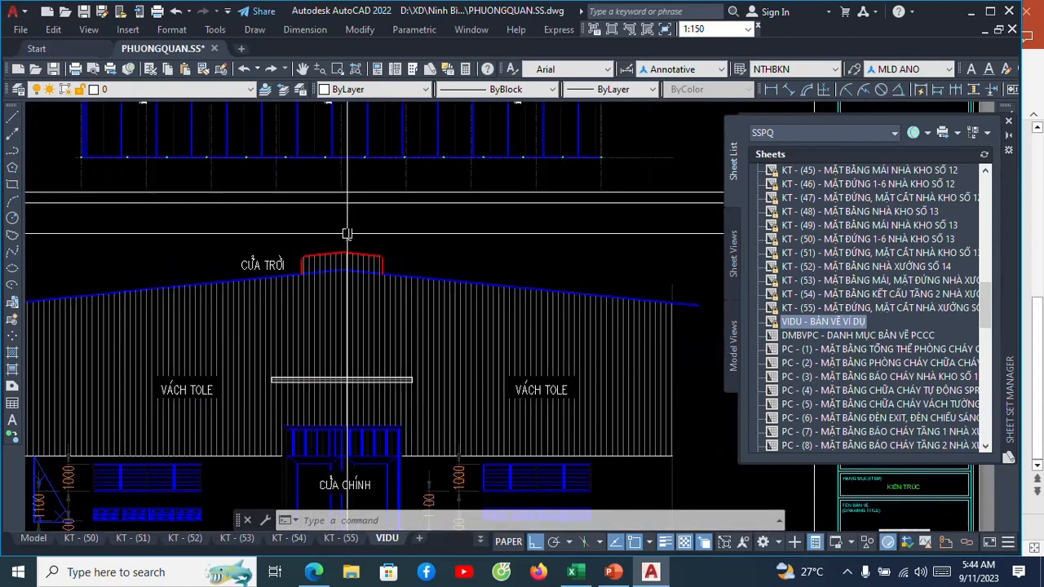
scroll(346, 233, "down", 3)
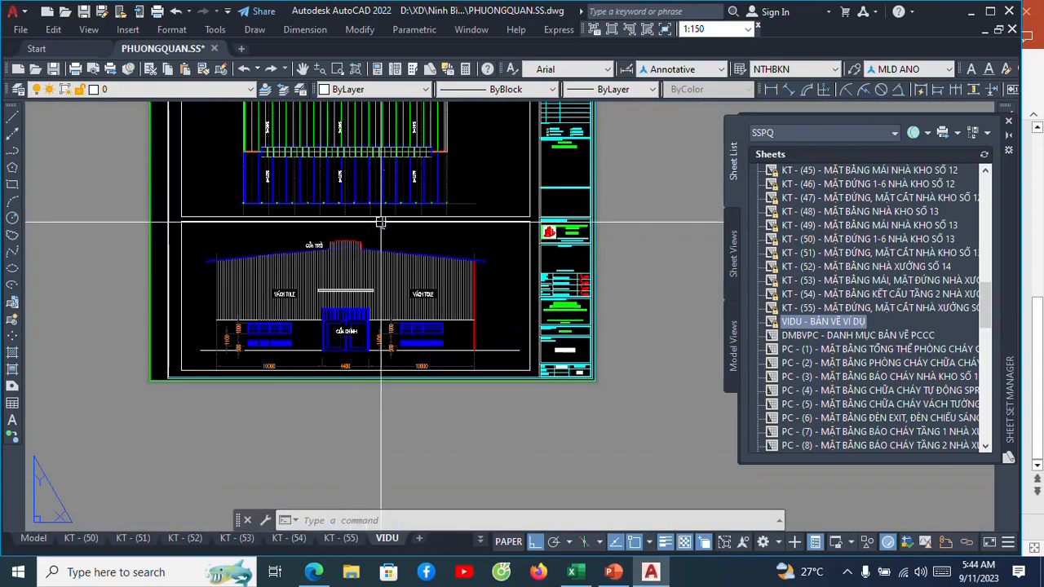
scroll(338, 222, "up", 2)
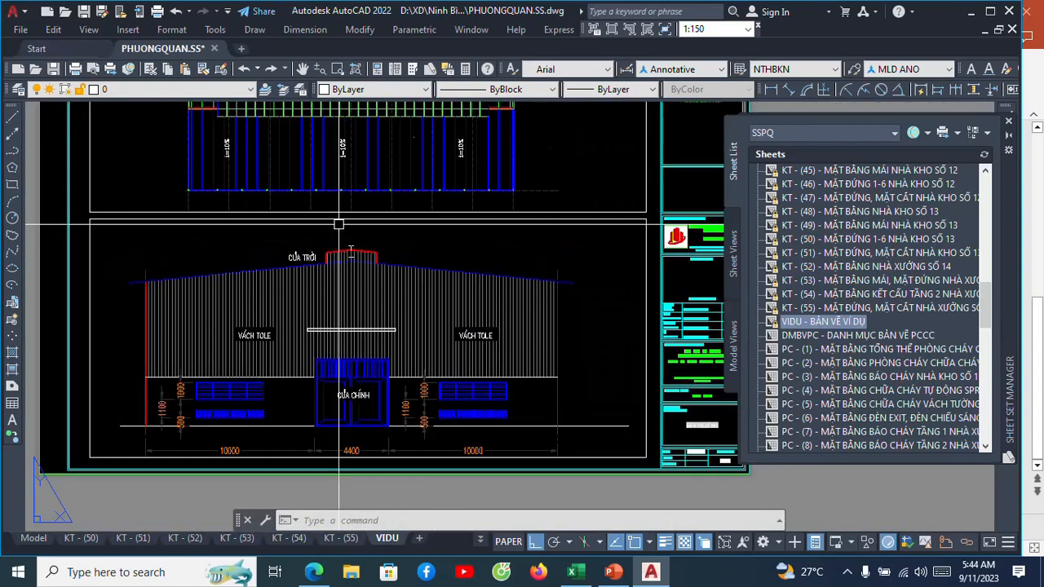
scroll(352, 257, "up", 4)
scroll(291, 233, "down", 6)
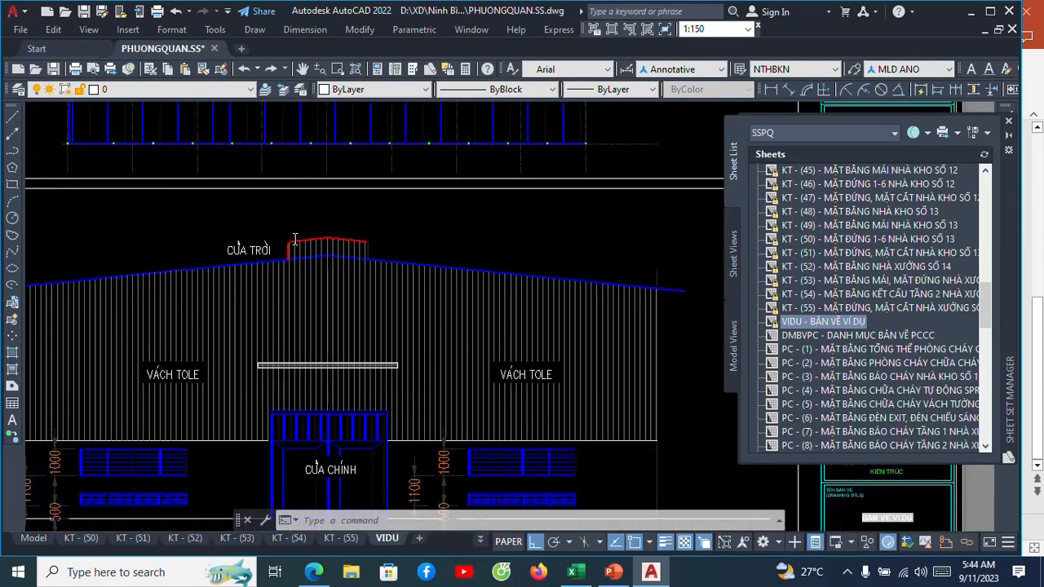
scroll(281, 216, "up", 1)
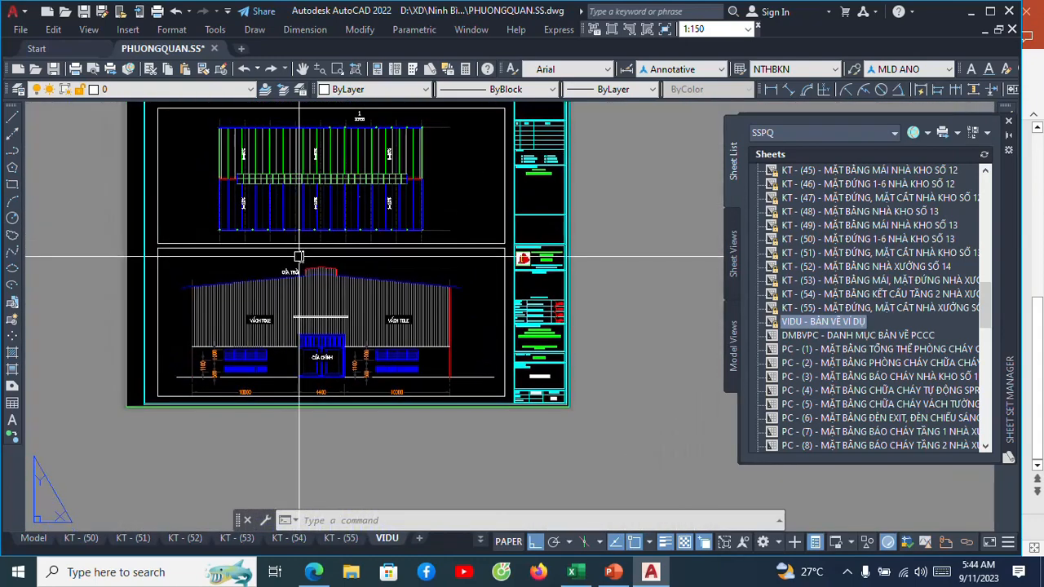
Add the multiline text DSFSFSFSFSFSDFASDSD with height 3 just above the elevation's roof, inside the elevation viewport's upper edge.
scroll(298, 252, "up", 4)
scroll(300, 251, "up", 2)
type("t")
key("Return")
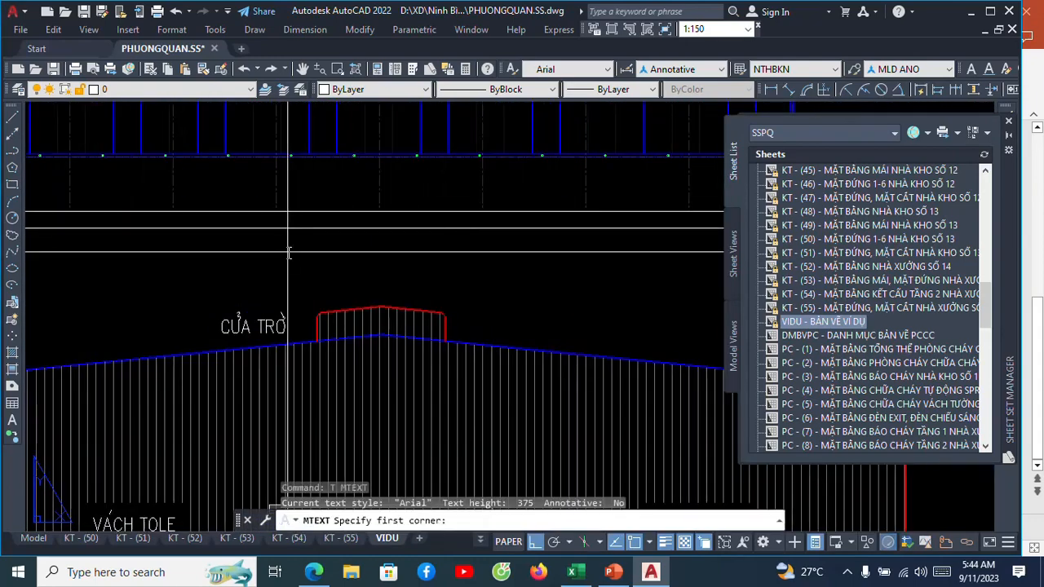
left_click(220, 228)
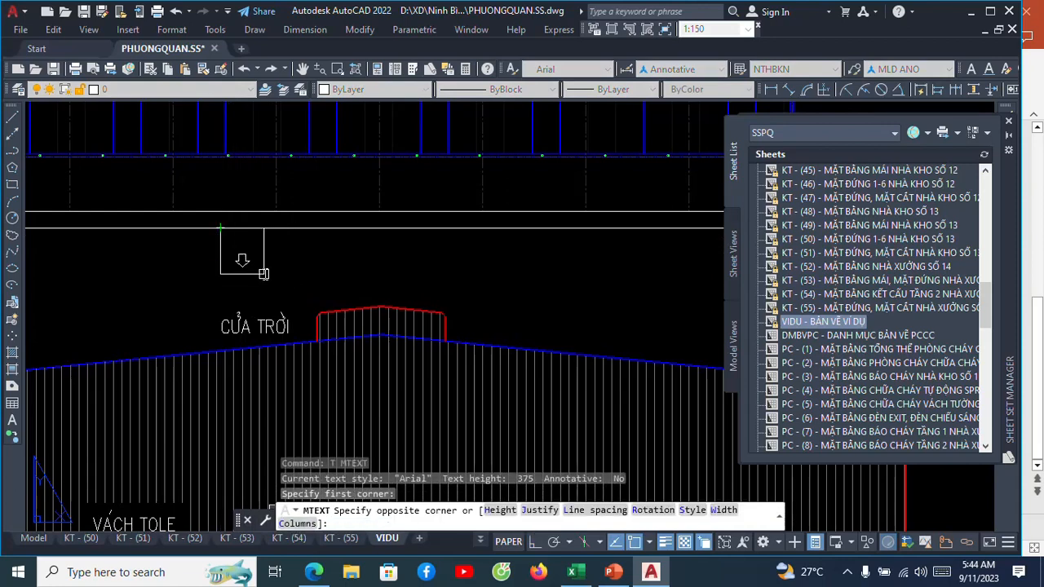
scroll(263, 273, "down", 2)
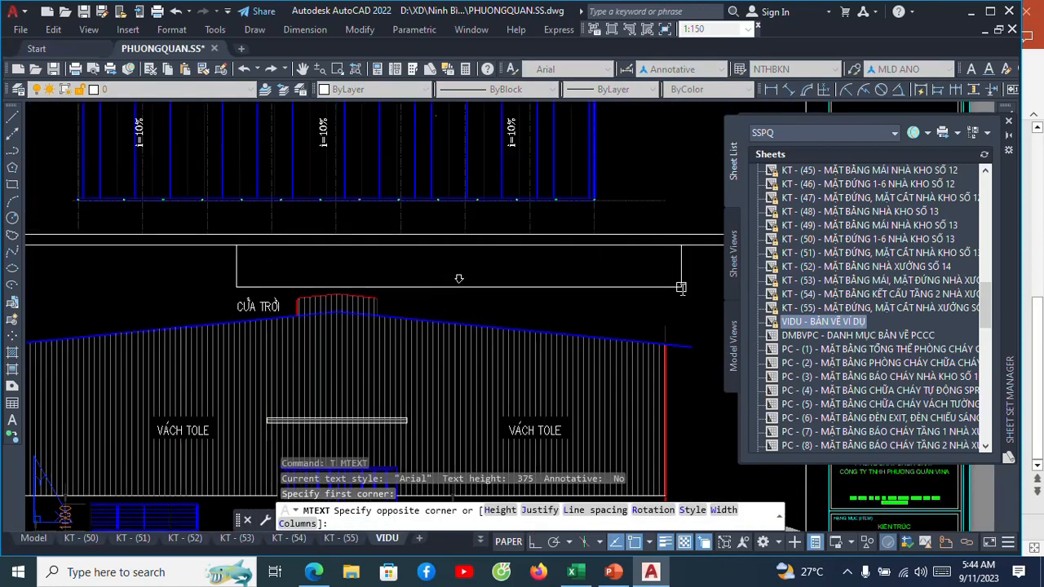
left_click(681, 287)
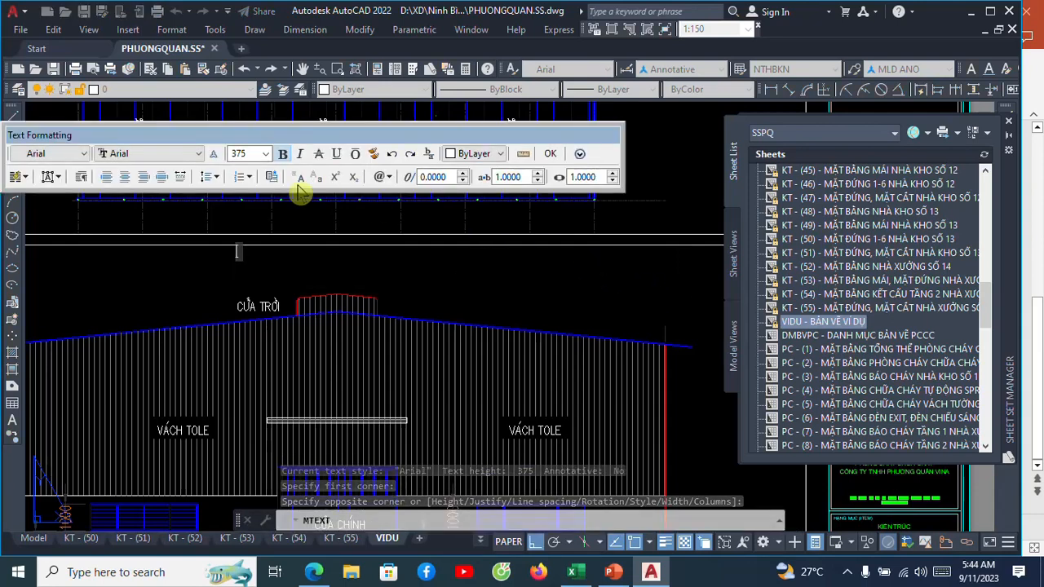
left_click_drag(250, 154, 224, 154)
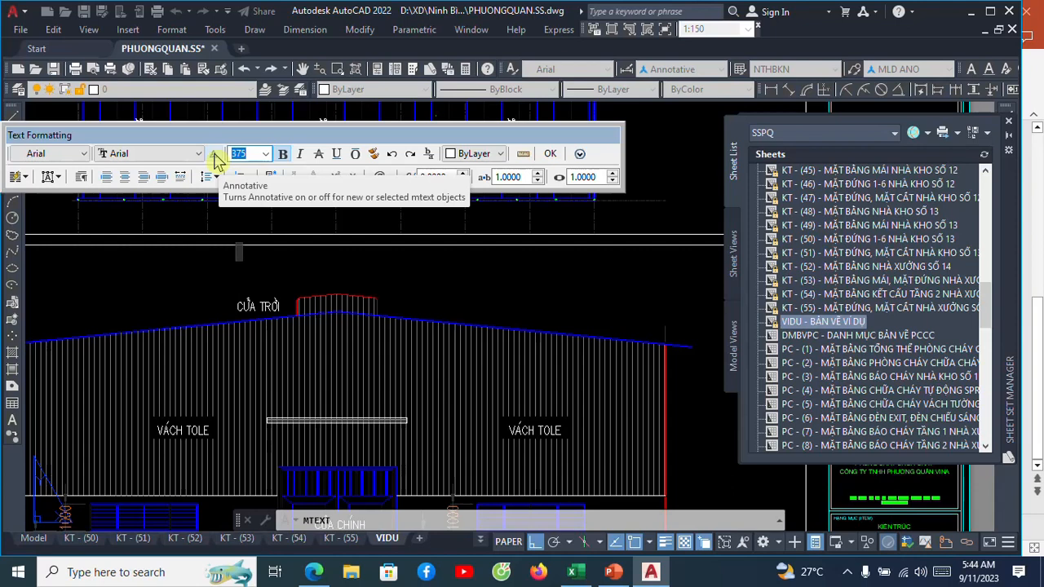
type("3")
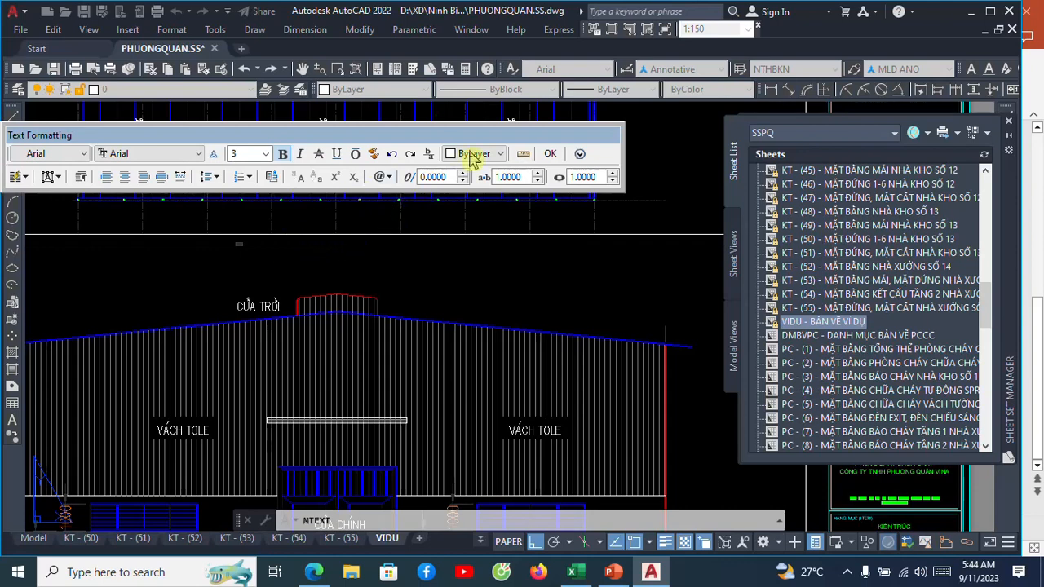
left_click(549, 155)
Move the DSFSFSFSFSFSDFASDSD text slightly straight down, closer to the elevation's roof and clear of the viewport's upper edge.
scroll(318, 245, "up", 3)
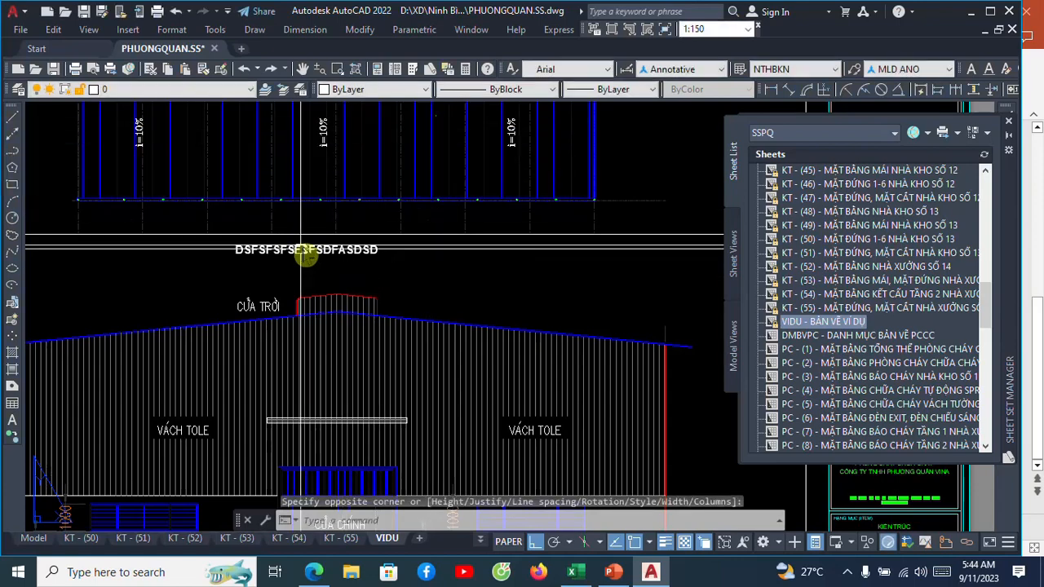
scroll(323, 235, "up", 4)
scroll(372, 212, "down", 4)
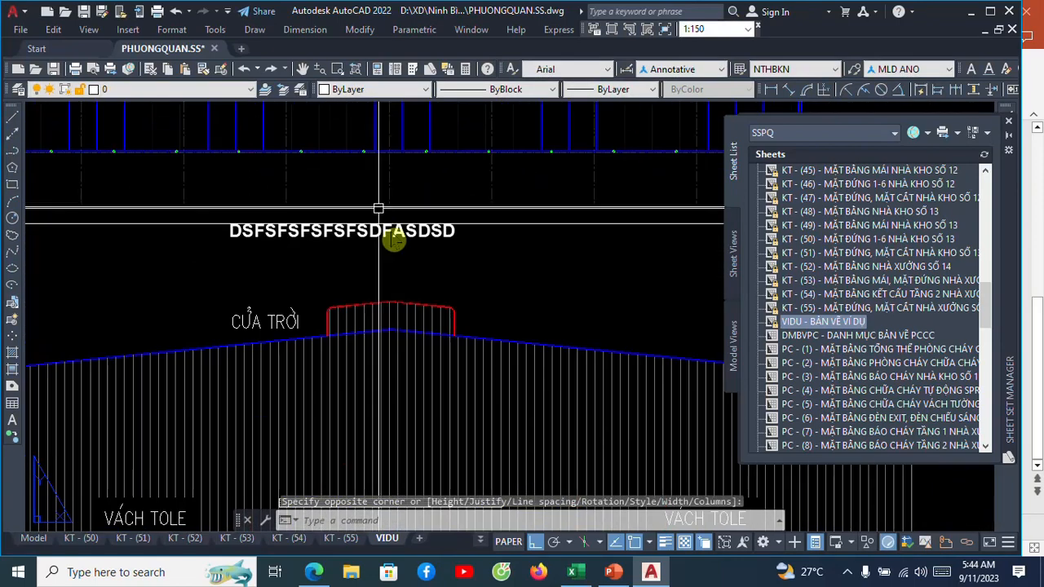
scroll(408, 264, "up", 2)
key("Escape")
type("m")
key("Return")
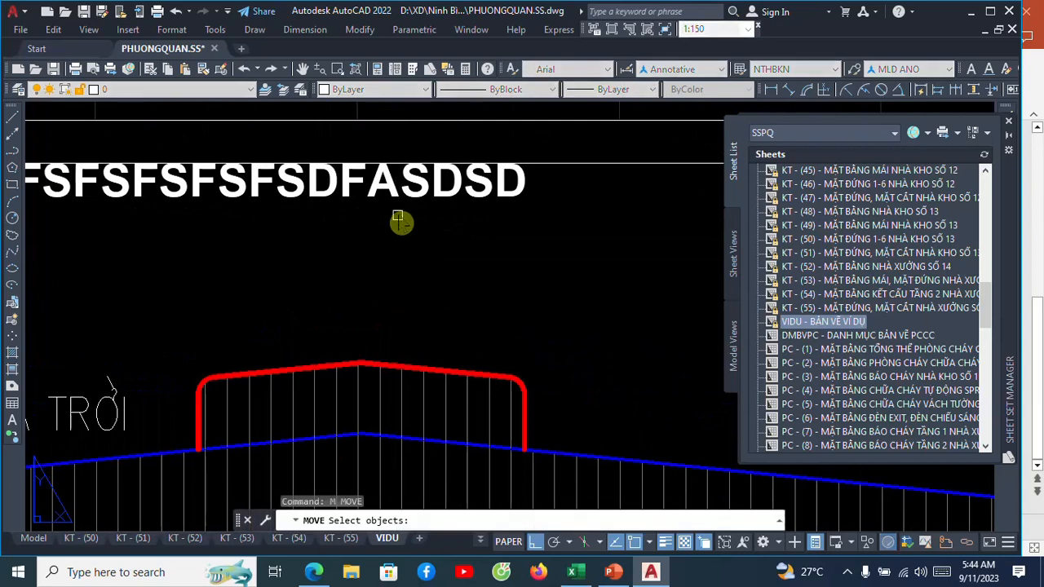
left_click(394, 195)
scroll(363, 200, "down", 2)
key("Return")
left_click(458, 216)
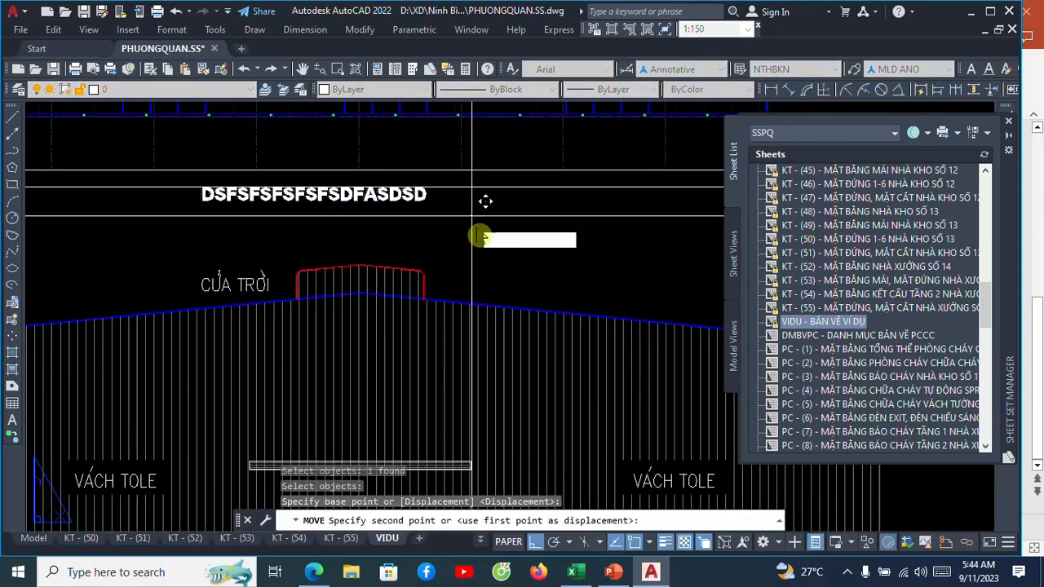
left_click(487, 242)
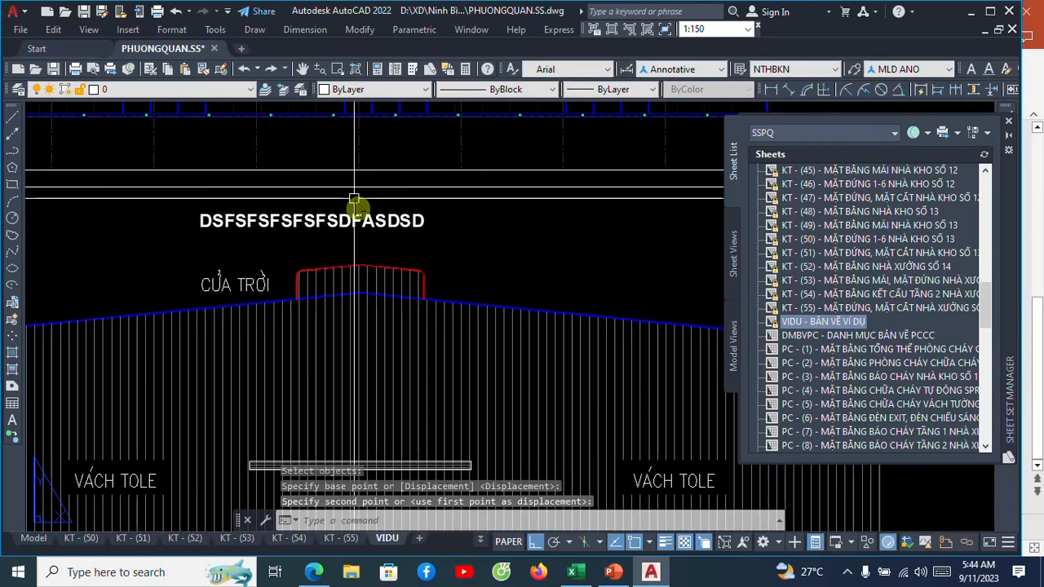
Set the trailing ASDSD characters of the multiline text to height 2 and replace them with TỶ LỆ: FFFD.
scroll(401, 214, "up", 2)
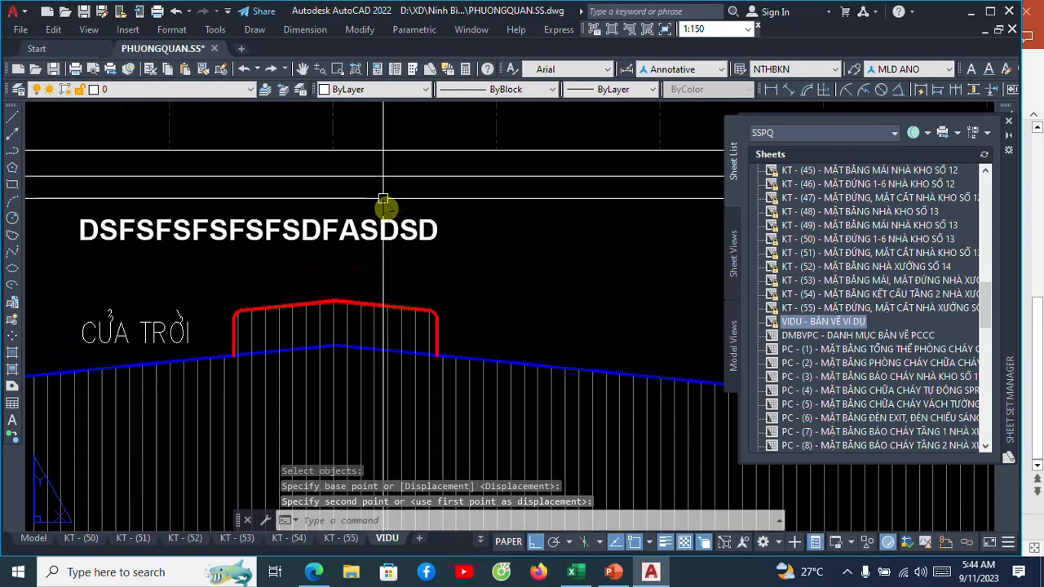
left_click(405, 232)
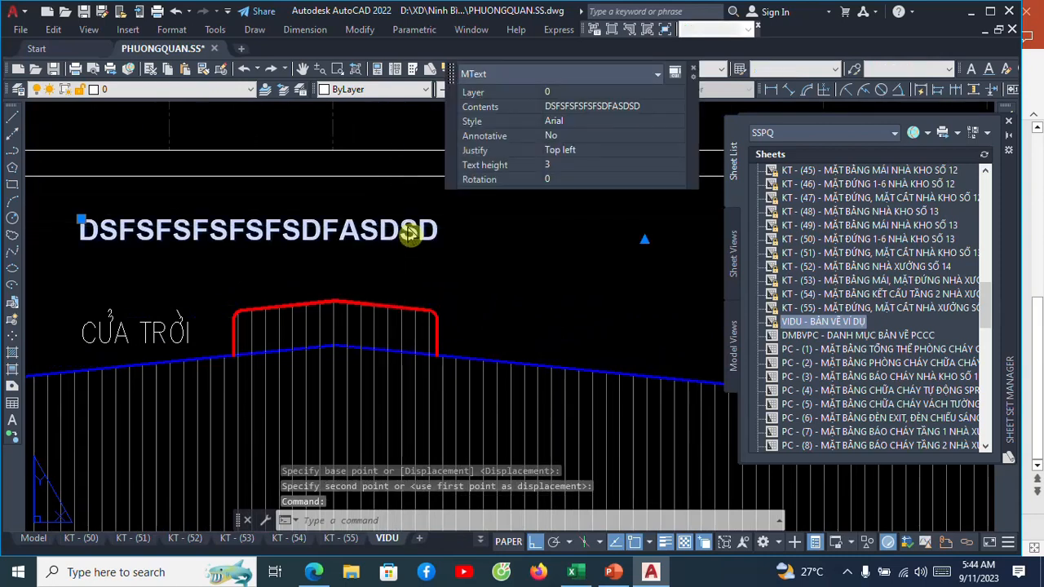
double_click(408, 233)
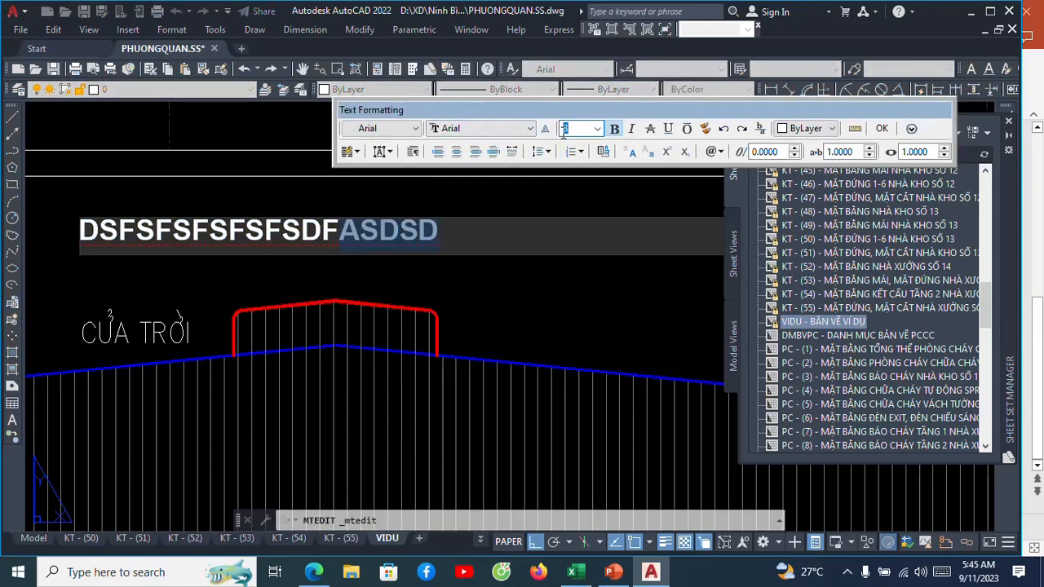
left_click(883, 130)
left_click(385, 242)
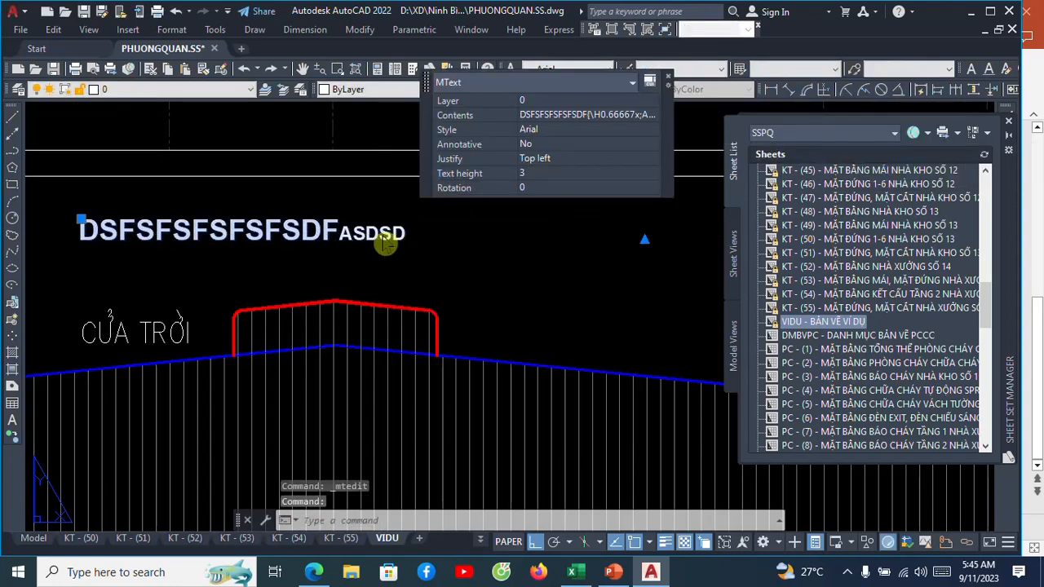
double_click(385, 238)
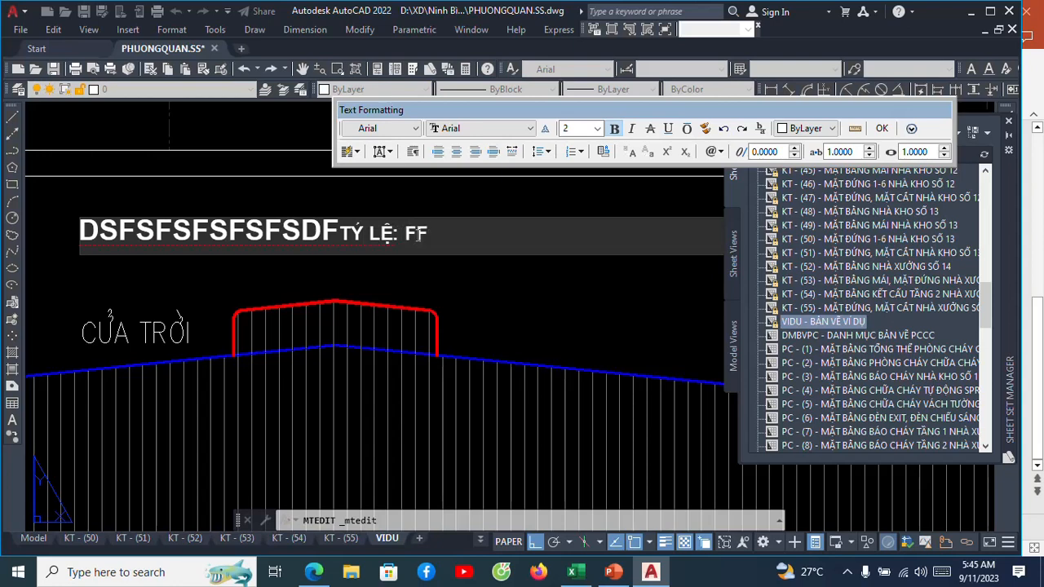
left_click(885, 131)
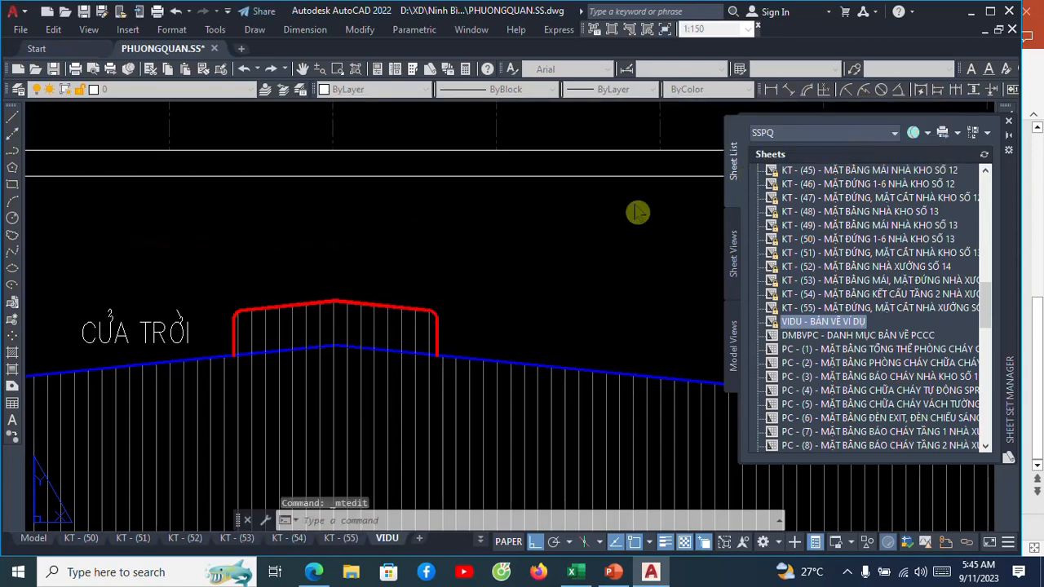
Replace the DSFSFSFSFSFSDF part of the text with the SheetSet field CurrentSheetTitle in Uppercase format.
scroll(570, 225, "down", 2)
scroll(550, 219, "down", 3)
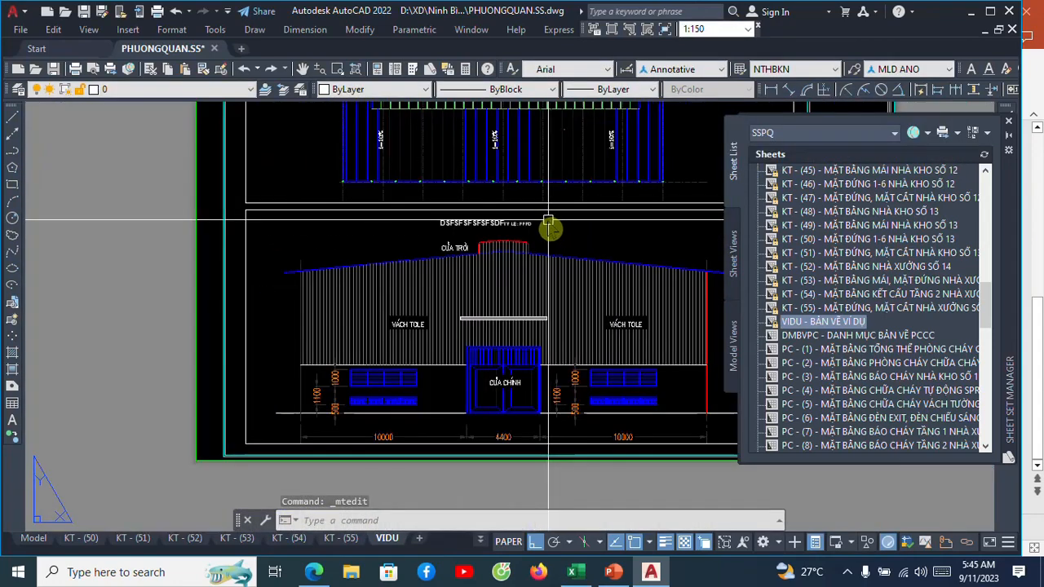
middle_click_drag(550, 226, 461, 245)
scroll(459, 229, "up", 3)
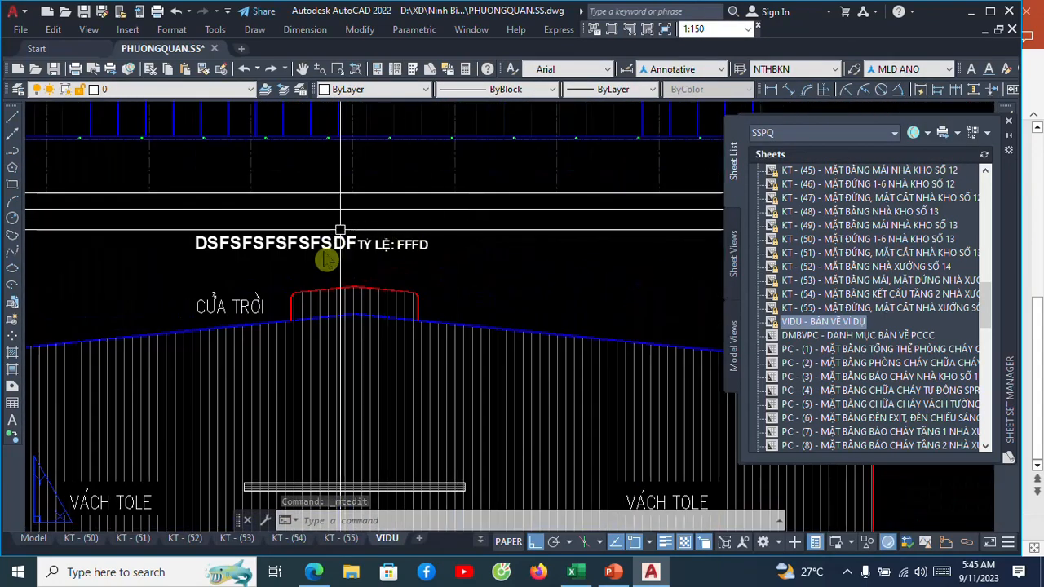
scroll(335, 236, "down", 2)
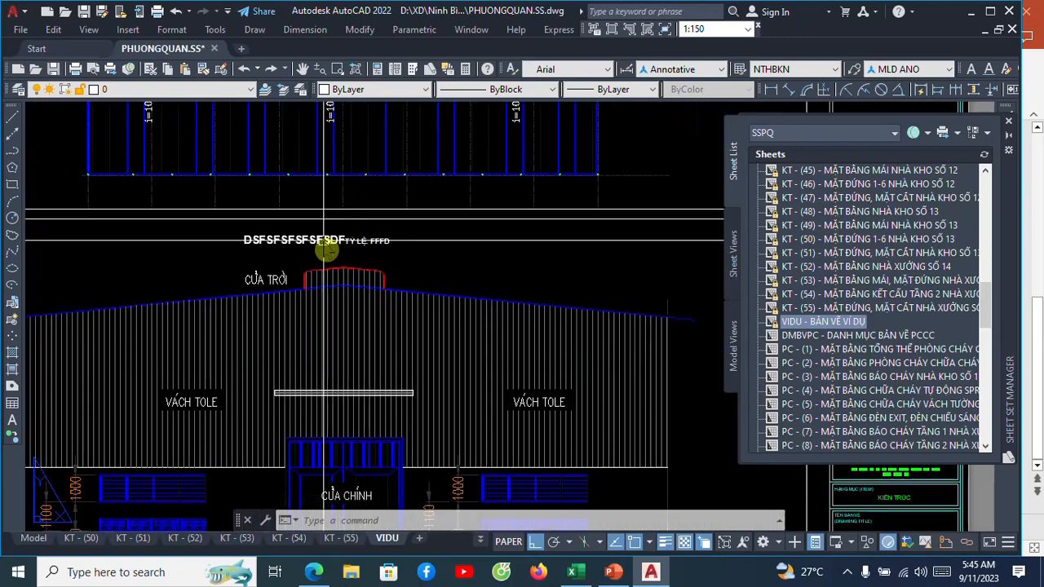
left_click(324, 251)
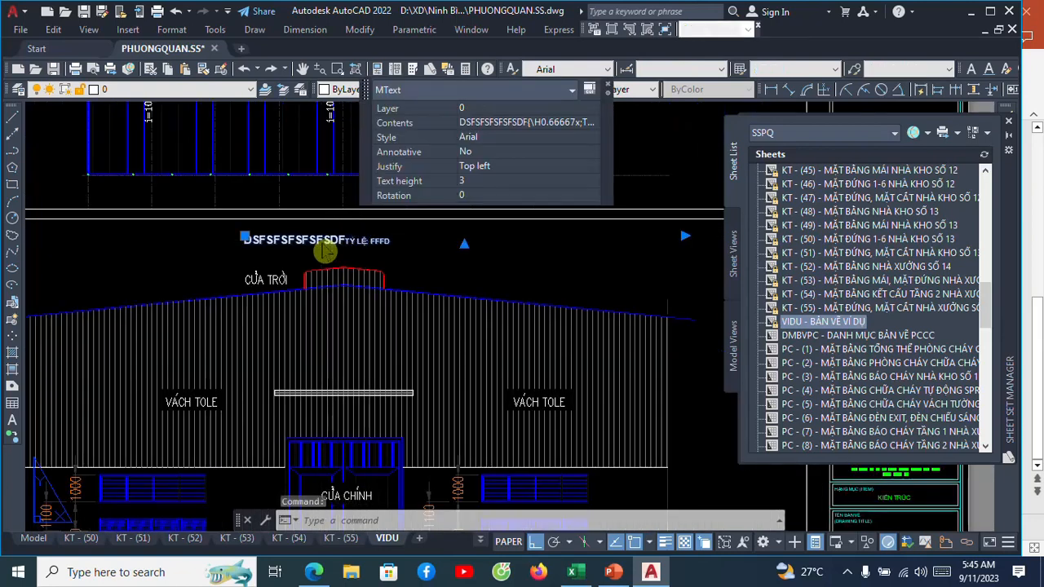
double_click(325, 249)
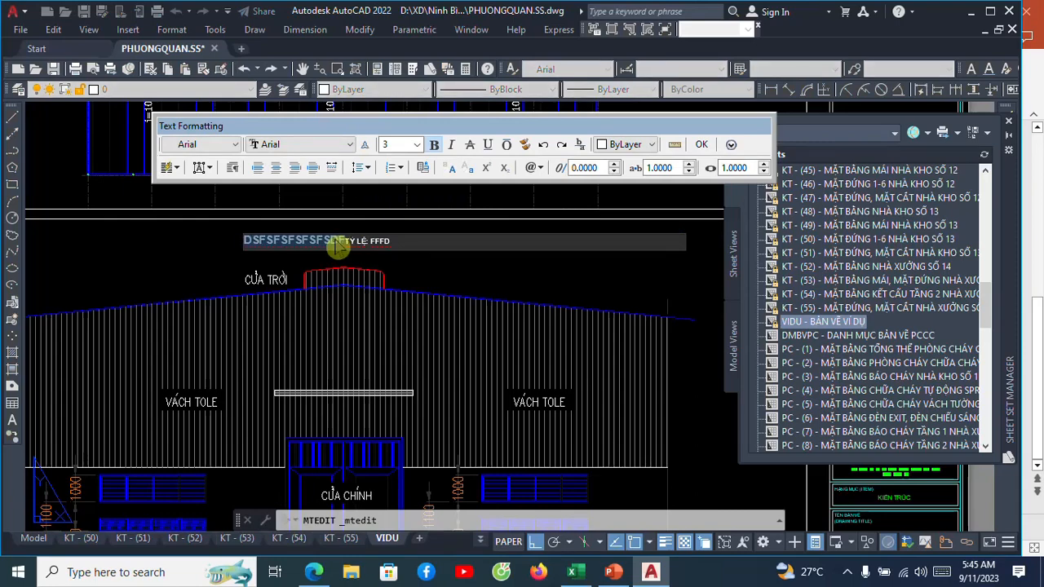
right_click(334, 247)
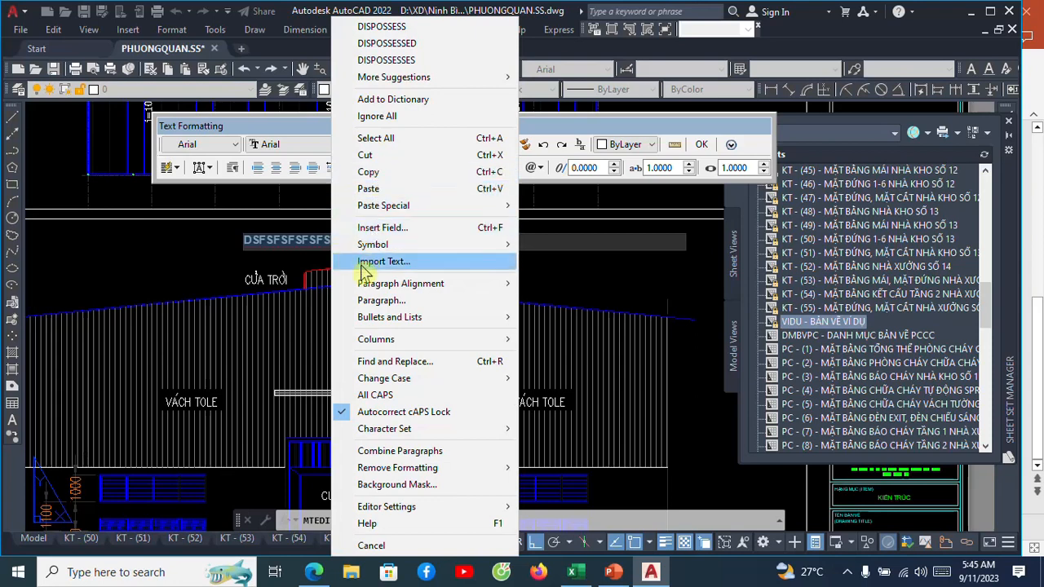
left_click(378, 229)
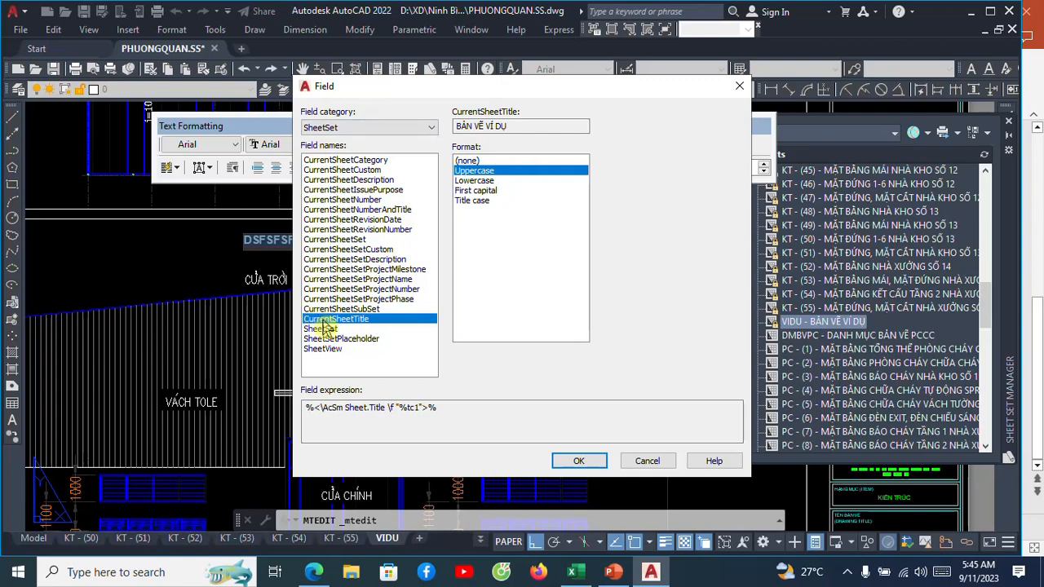
left_click(576, 461)
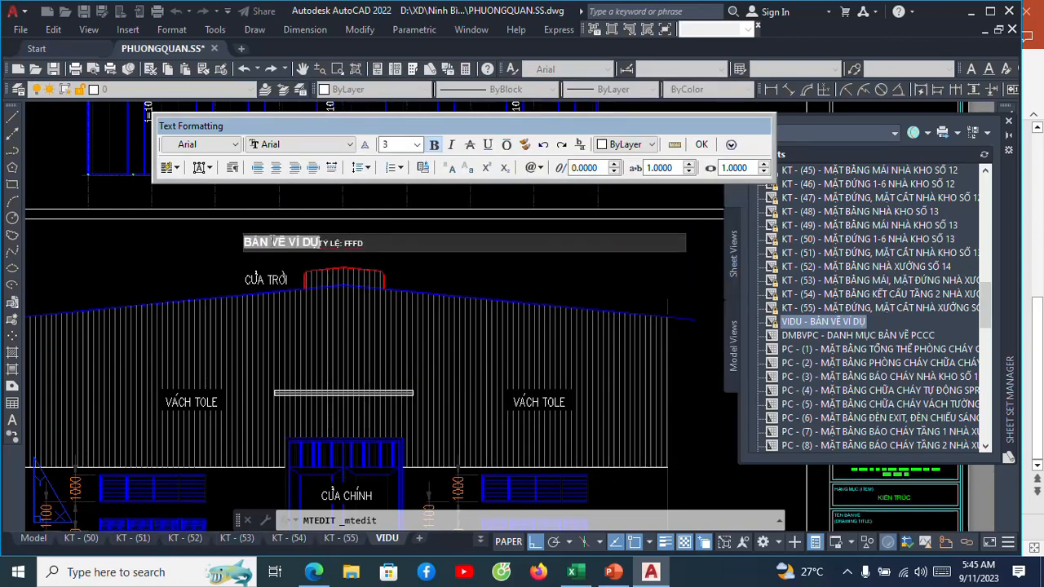
Replace FFFD after TỶ LỆ: with an Object field linked to the elevation viewport's Custom scale, using the scale name format.
scroll(277, 240, "up", 2)
scroll(309, 238, "up", 3)
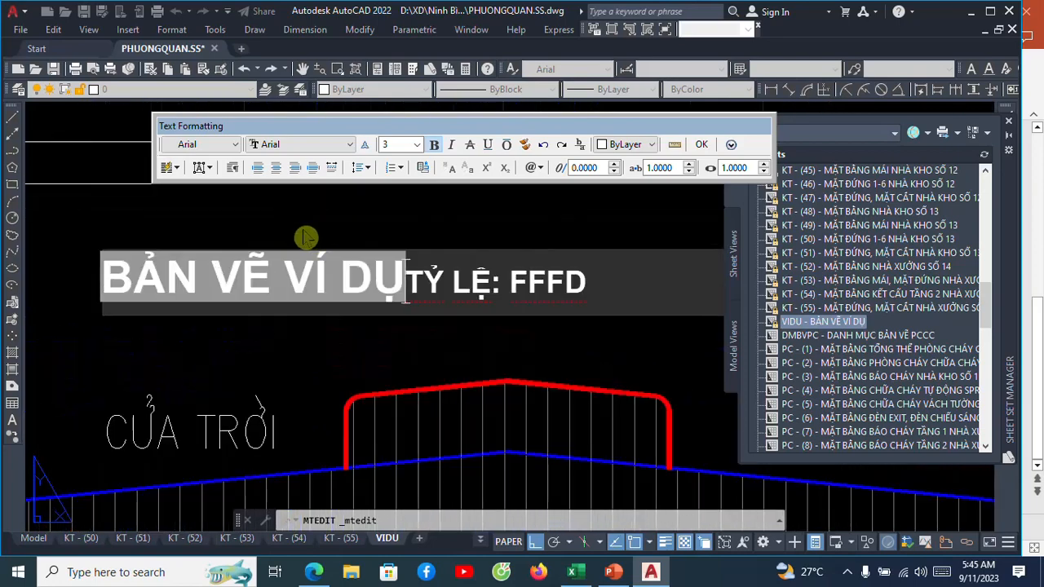
scroll(307, 236, "down", 4)
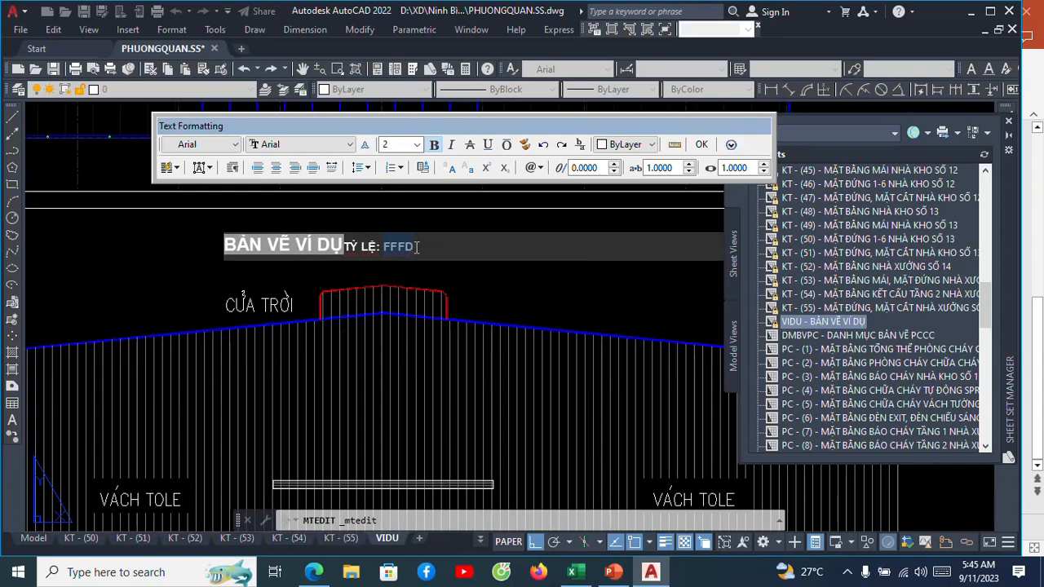
right_click(405, 255)
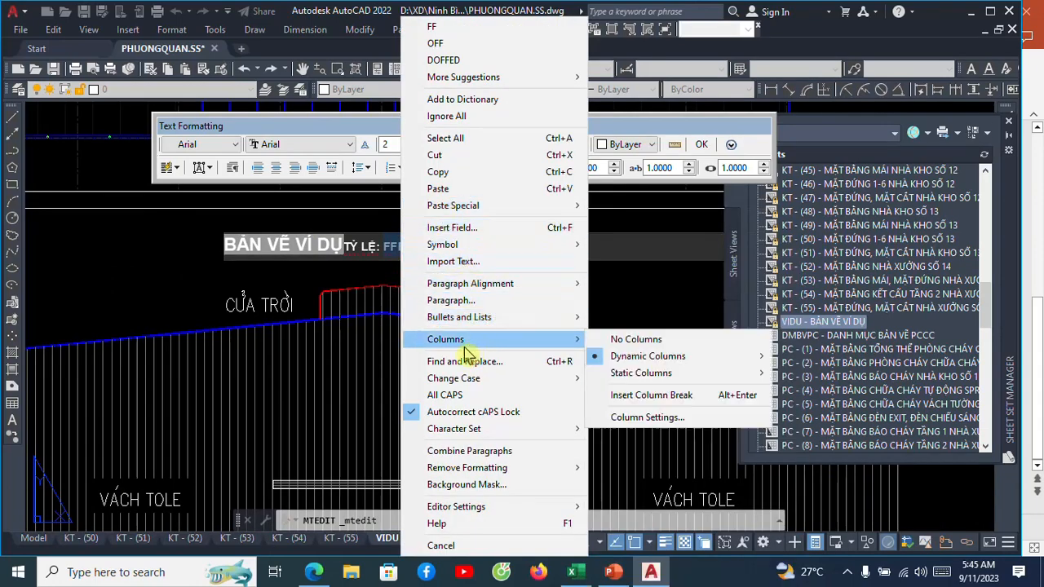
left_click(465, 232)
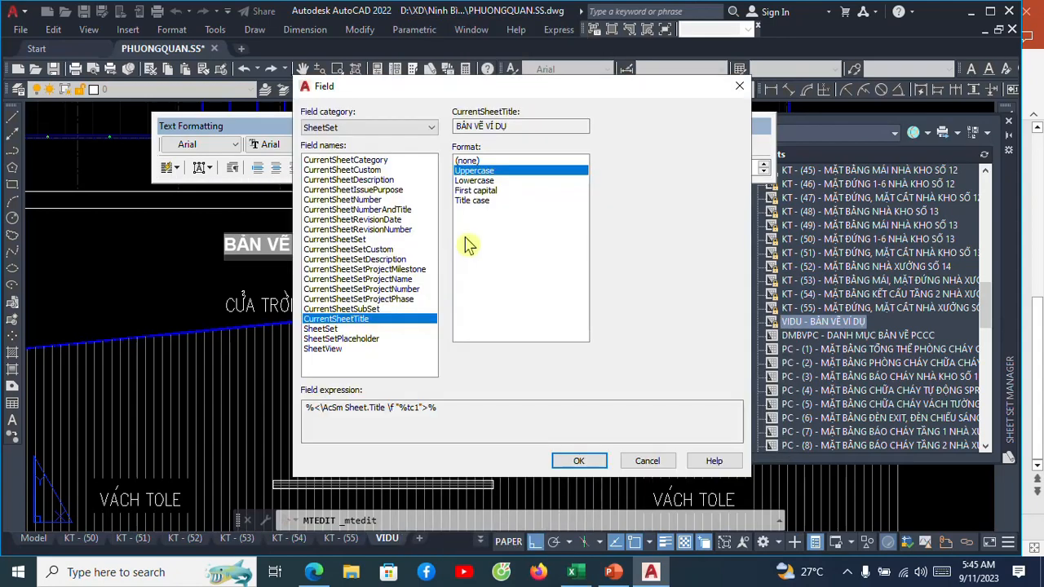
left_click(430, 128)
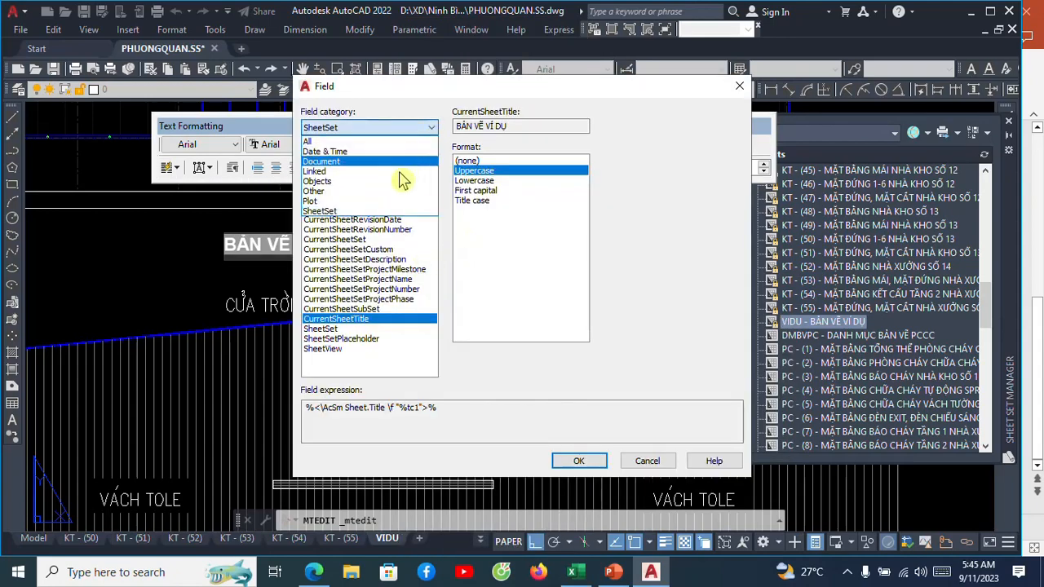
left_click(338, 186)
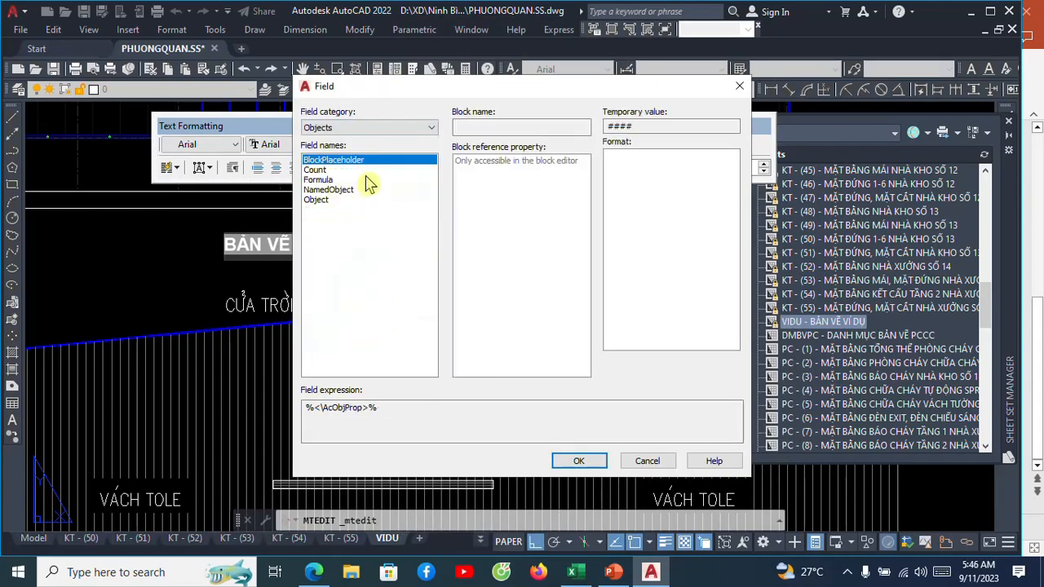
left_click(318, 200)
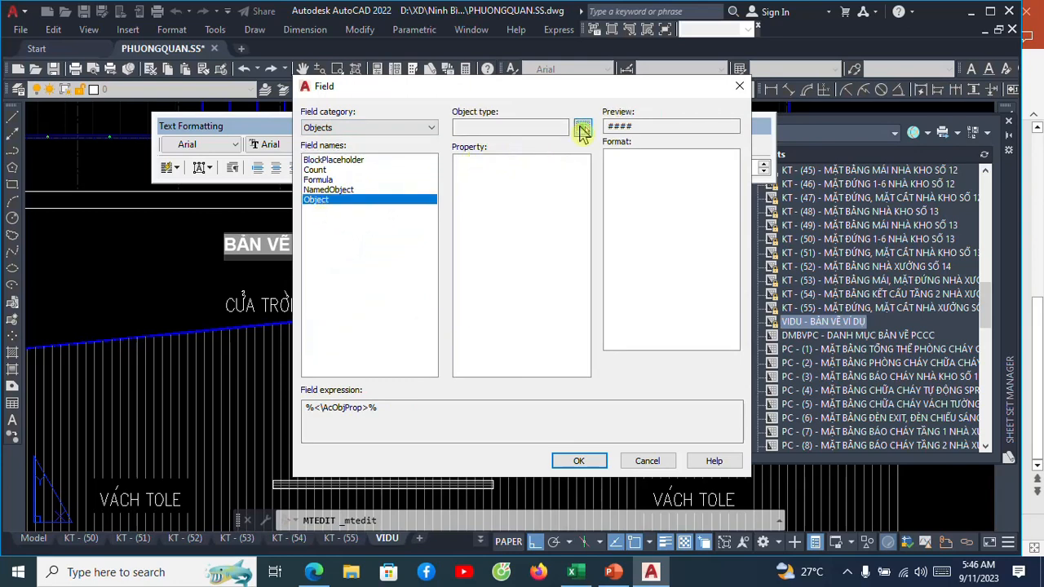
left_click(582, 130)
scroll(384, 267, "down", 4)
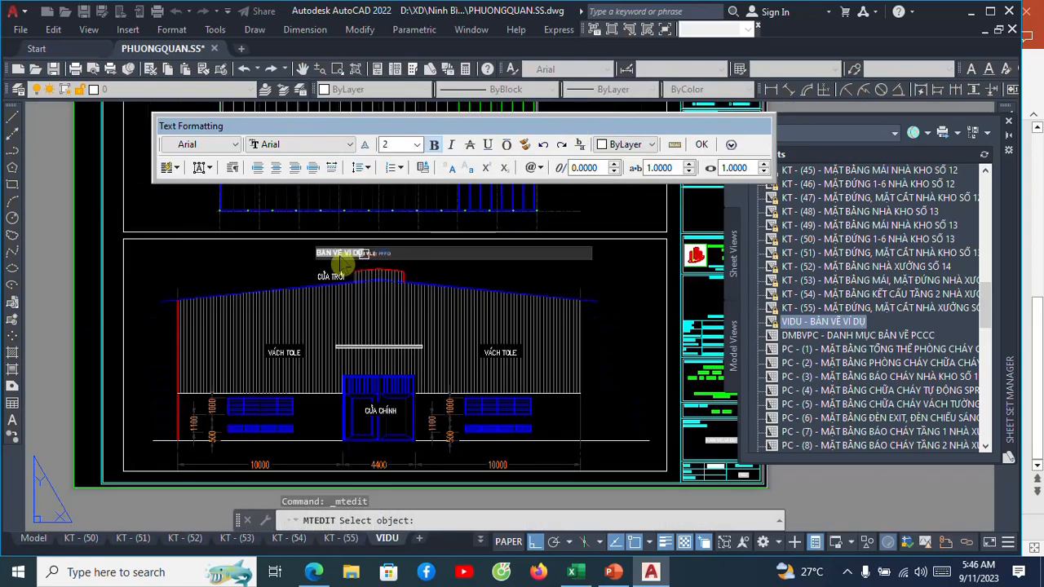
left_click(669, 298)
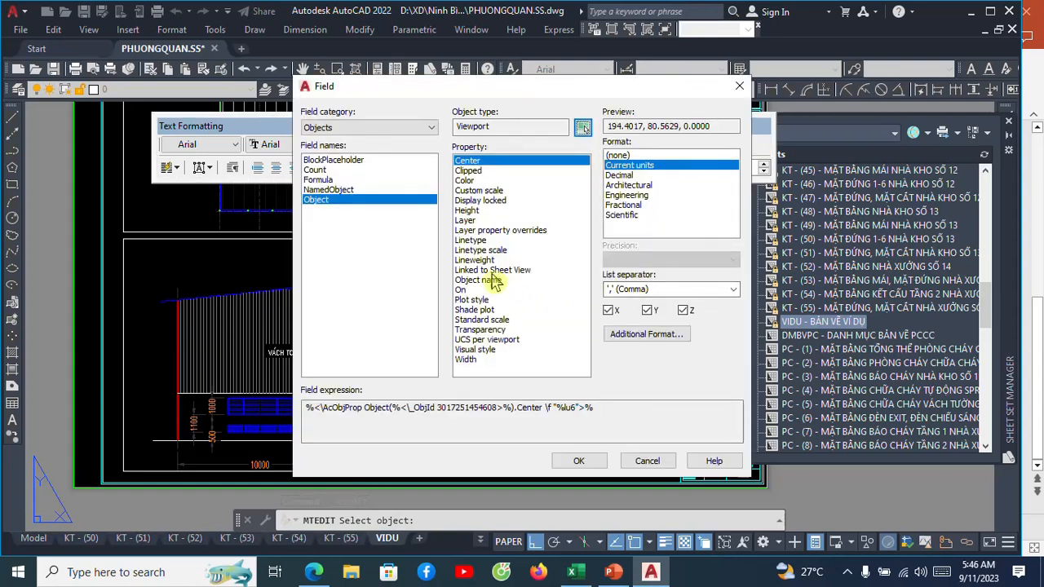
left_click(478, 190)
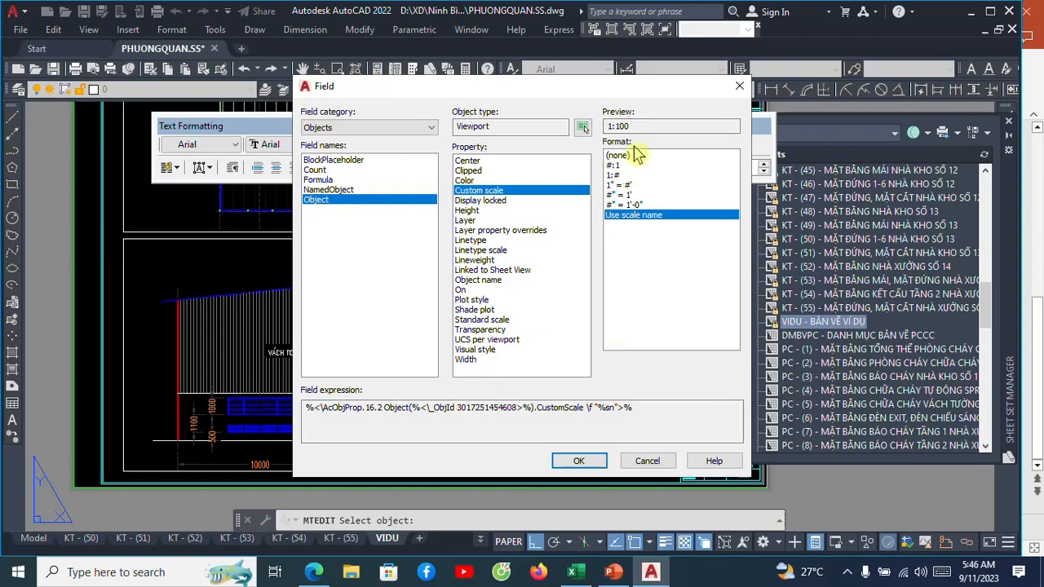
left_click(578, 461)
scroll(371, 253, "up", 3)
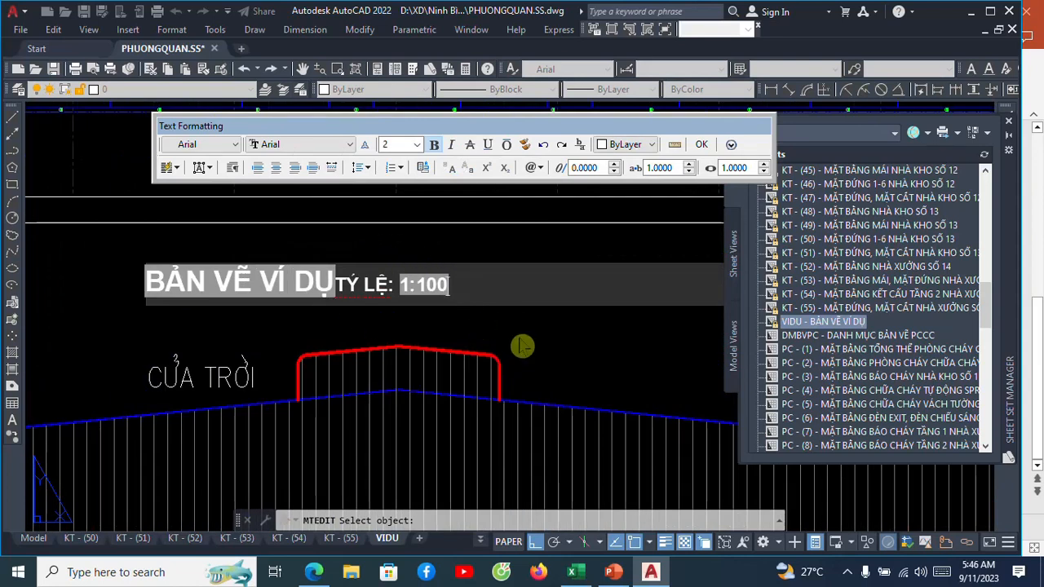
left_click(549, 331)
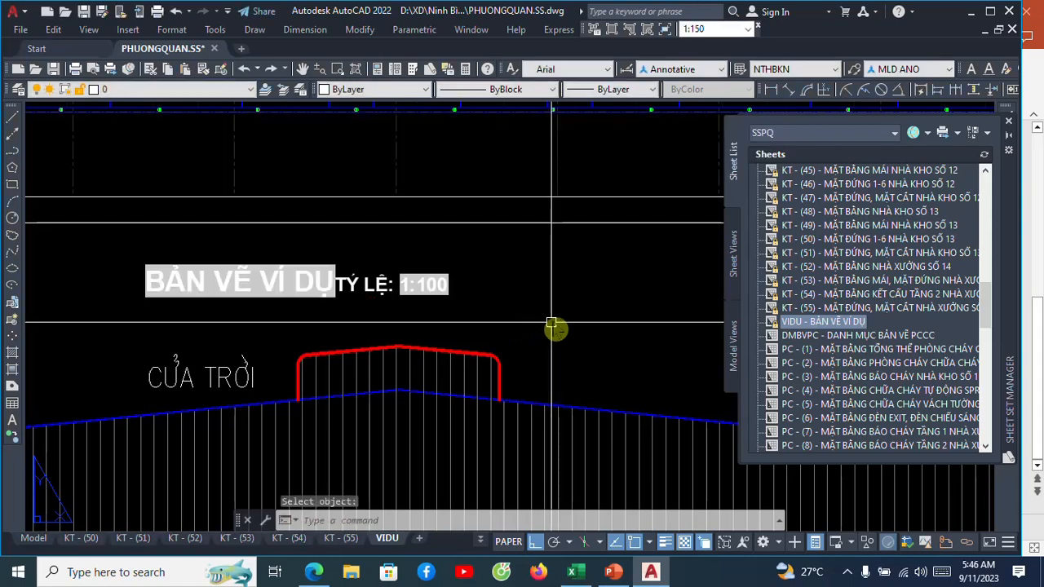
Review the elevation viewport's caption and the title block's drawing title and SCALE cells.
scroll(570, 293, "down", 4)
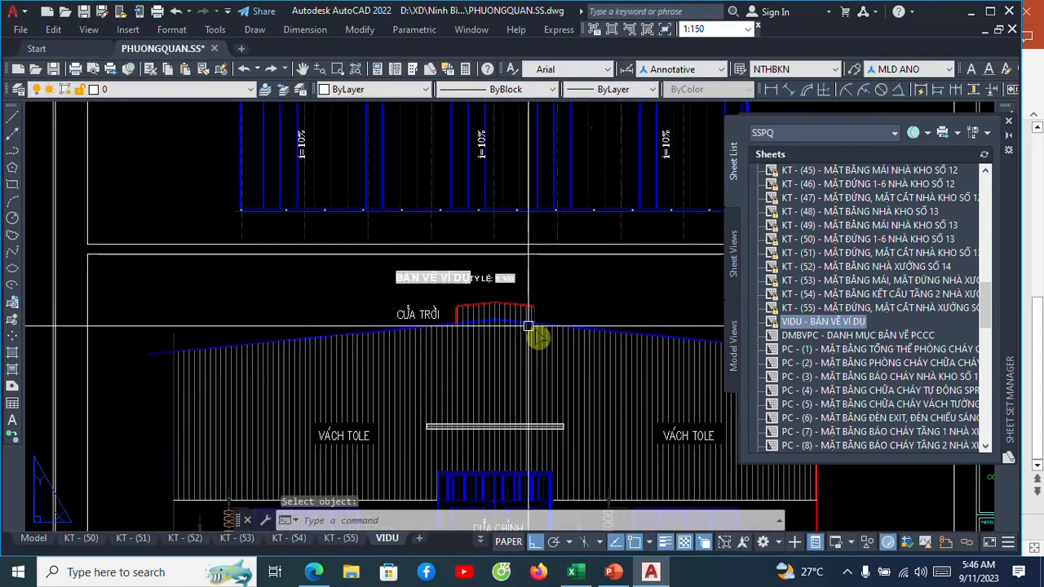
mouse_move(528, 325)
middle_mouse_down()
mouse_move(451, 182)
mouse_move(445, 207)
middle_mouse_up()
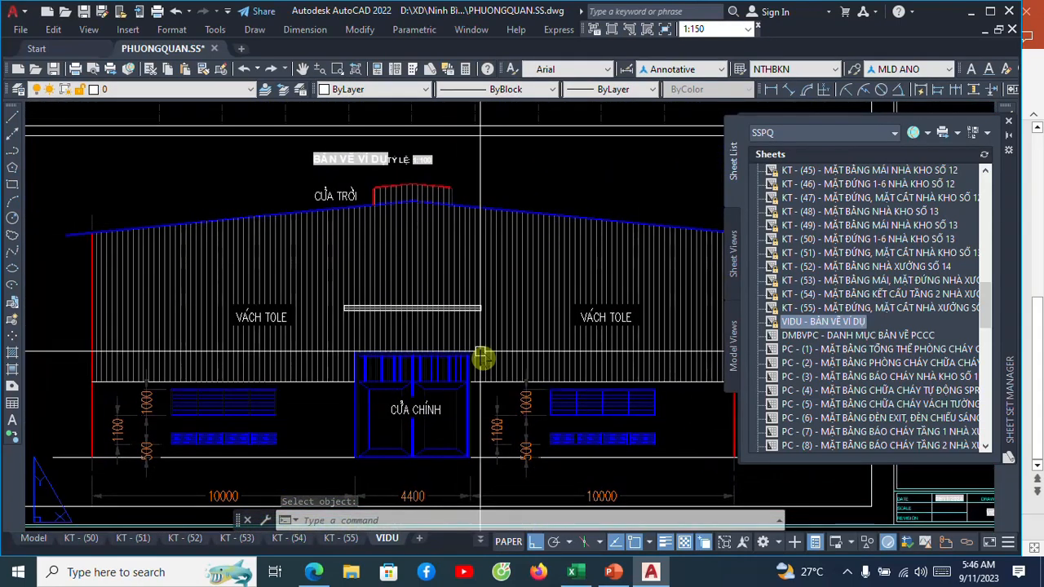
scroll(457, 304, "down", 3)
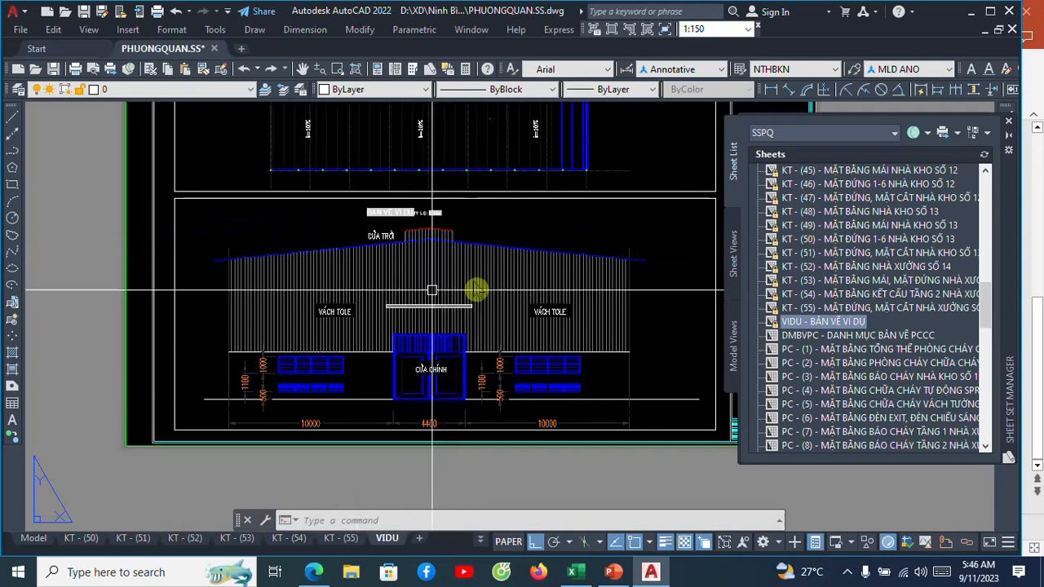
scroll(431, 269, "up", 2)
scroll(481, 301, "down", 4)
scroll(563, 346, "up", 5)
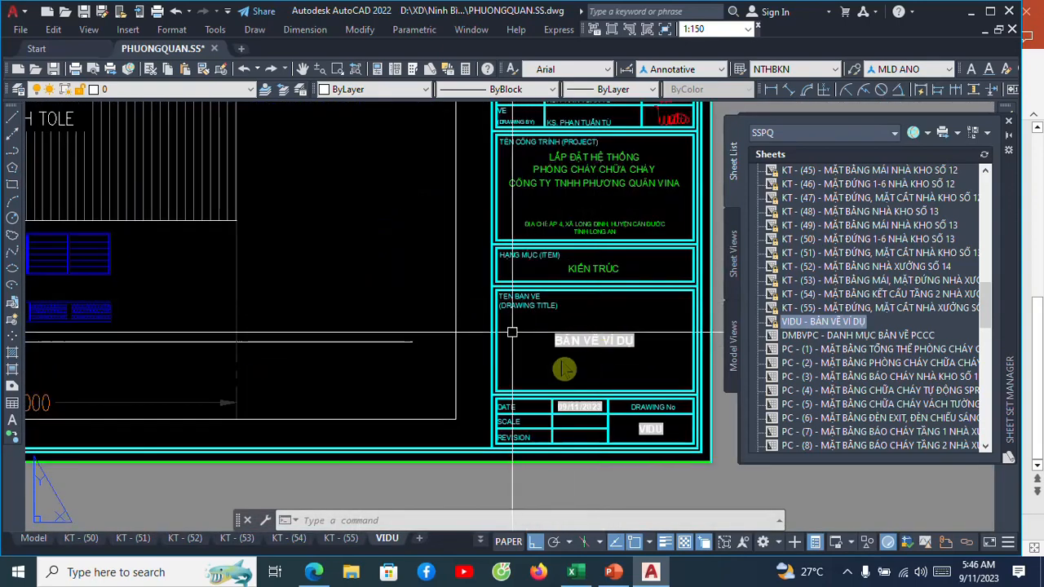
Replace the sheet title field in the elevation viewport's caption with the plain text MẶT ĐỨNG before TỶ LỆ.
scroll(601, 343, "up", 2)
scroll(591, 340, "down", 6)
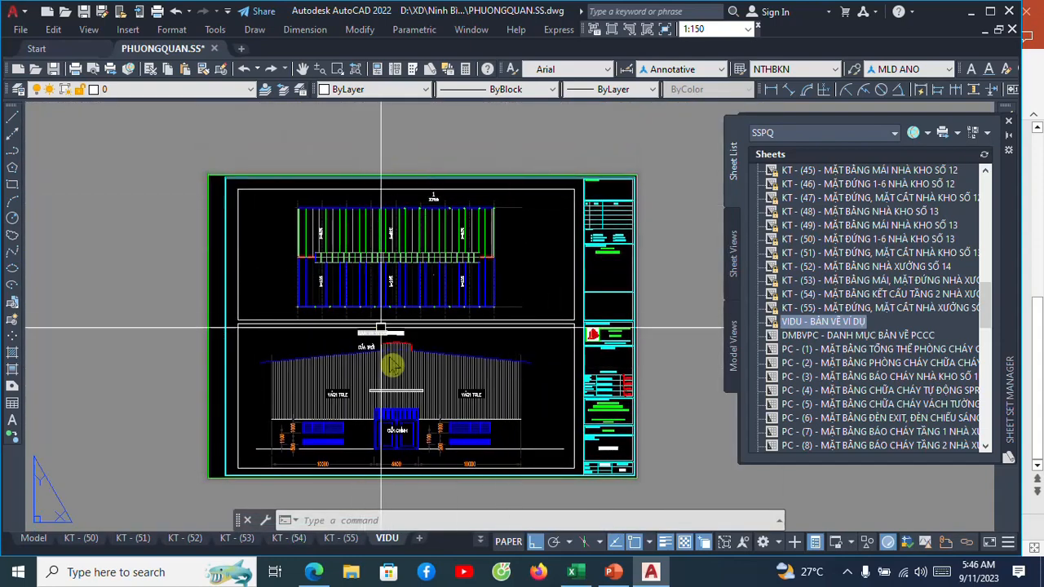
scroll(383, 339, "up", 6)
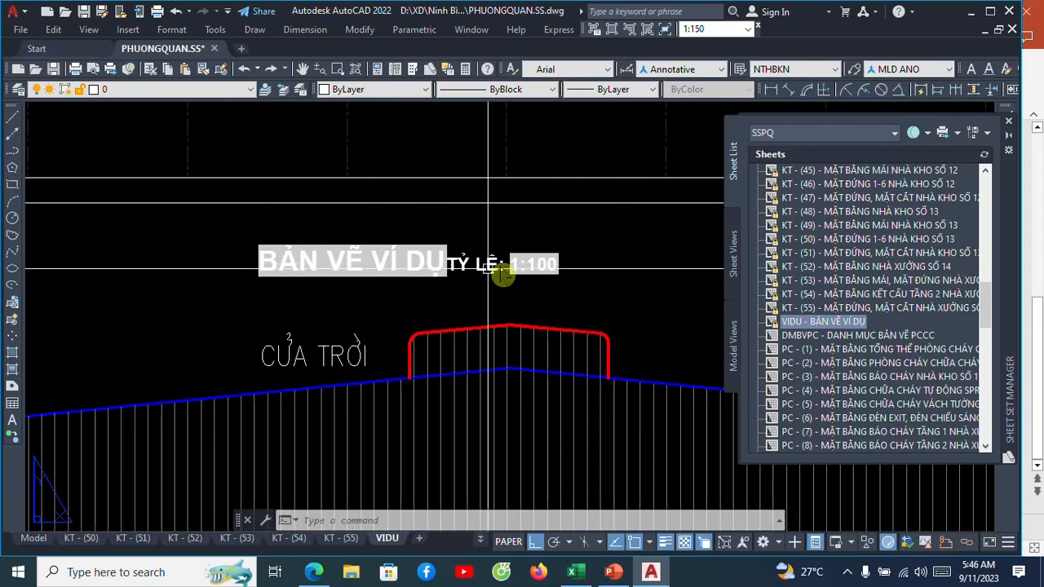
scroll(510, 258, "up", 4)
scroll(560, 262, "down", 2)
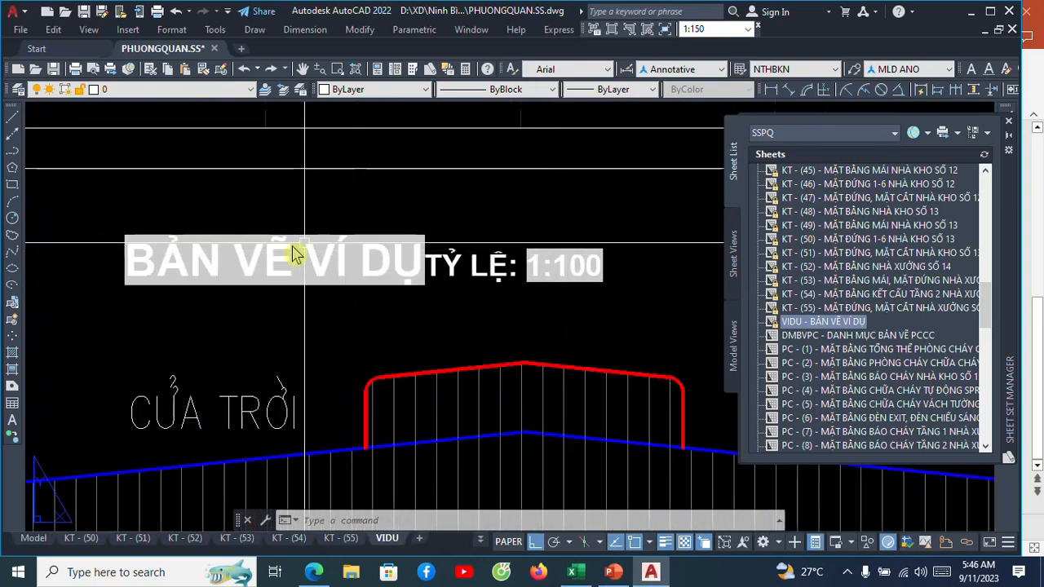
left_click(316, 261)
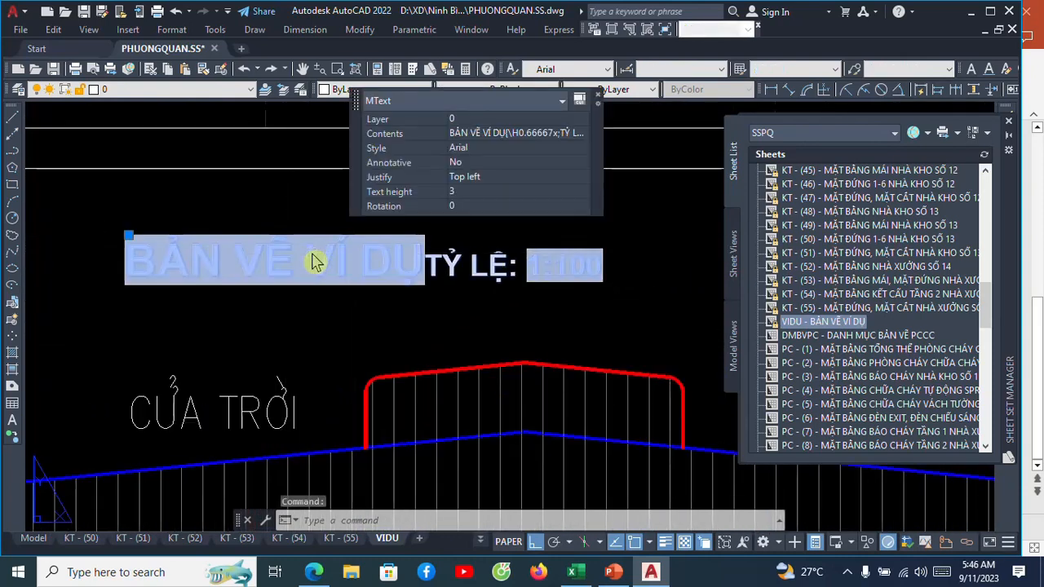
double_click(317, 260)
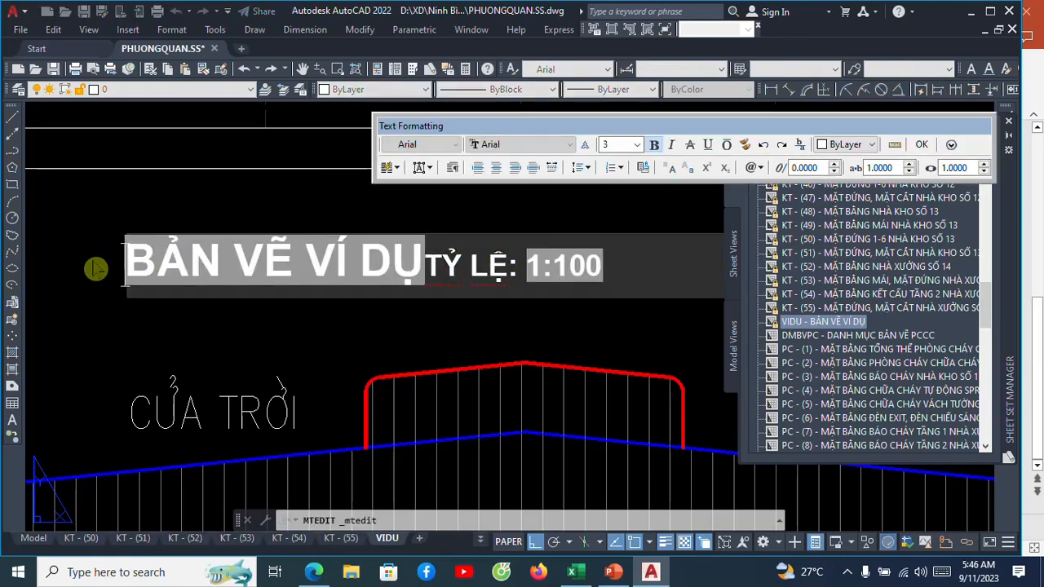
left_click_drag(129, 257, 305, 255)
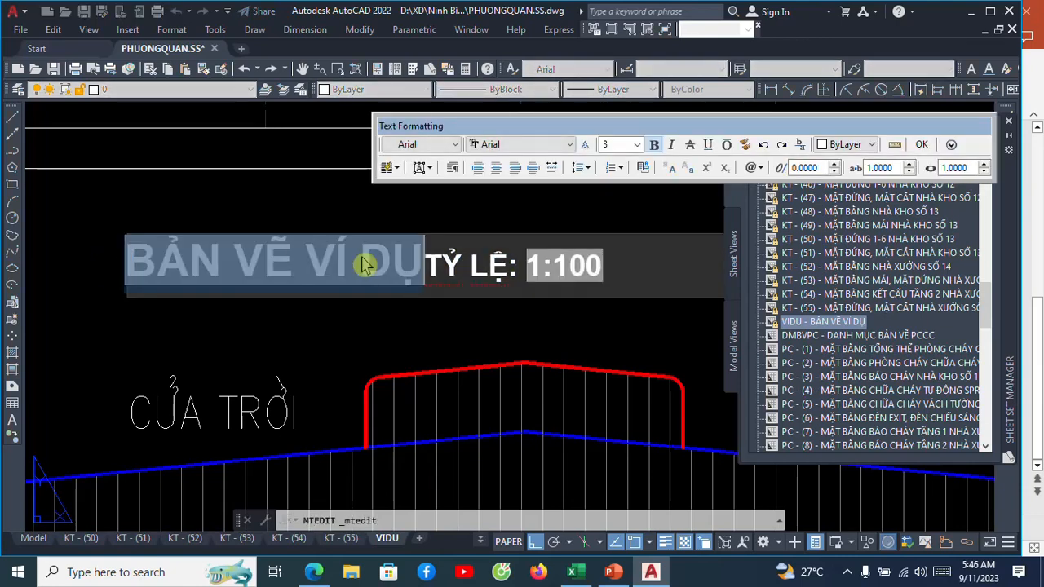
type("MẶT Đ7W")
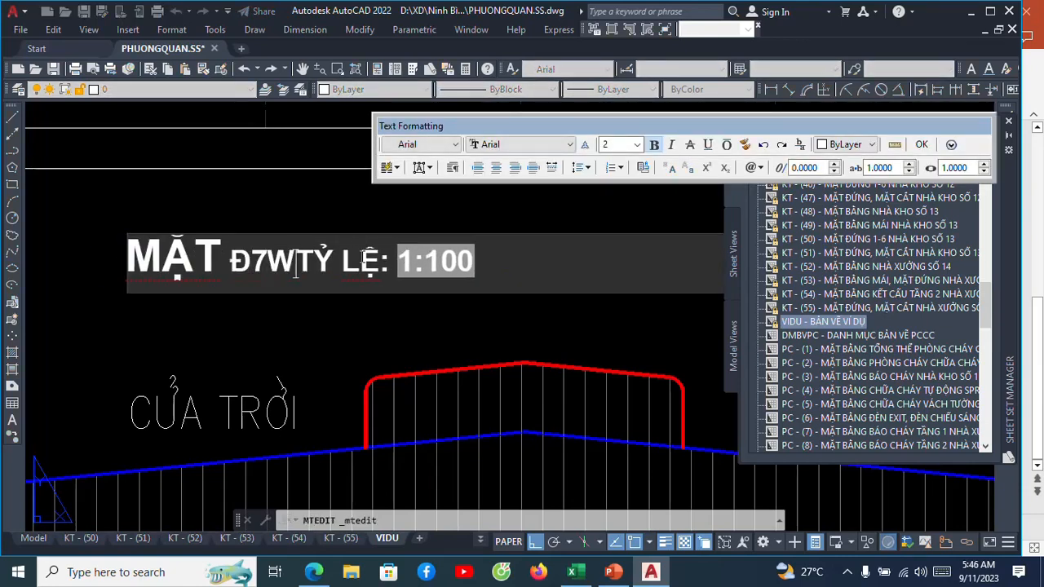
key("BackSpace")
key("BackSpace")
key("BackSpace")
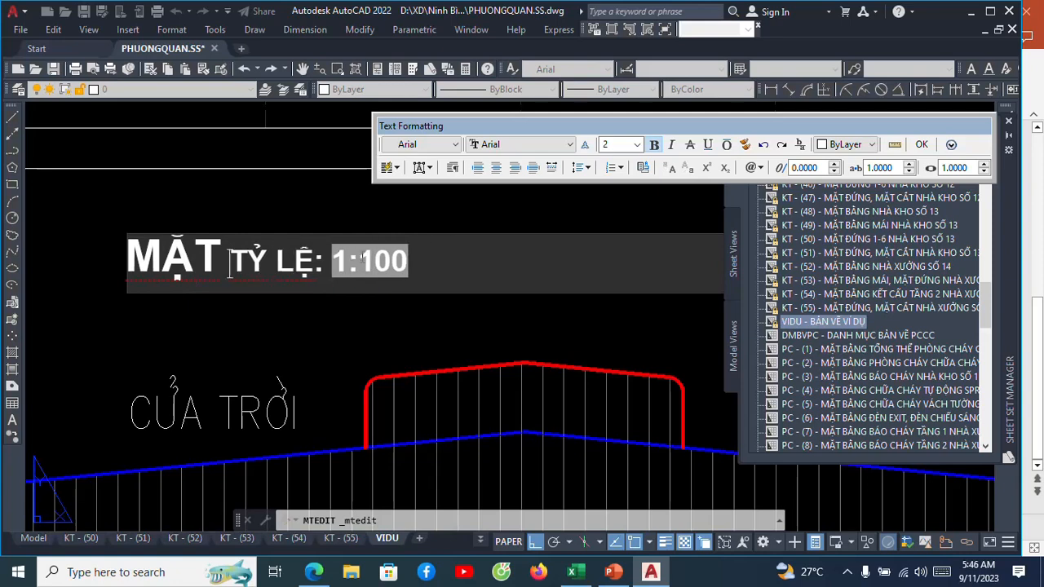
type("ĐỨNG")
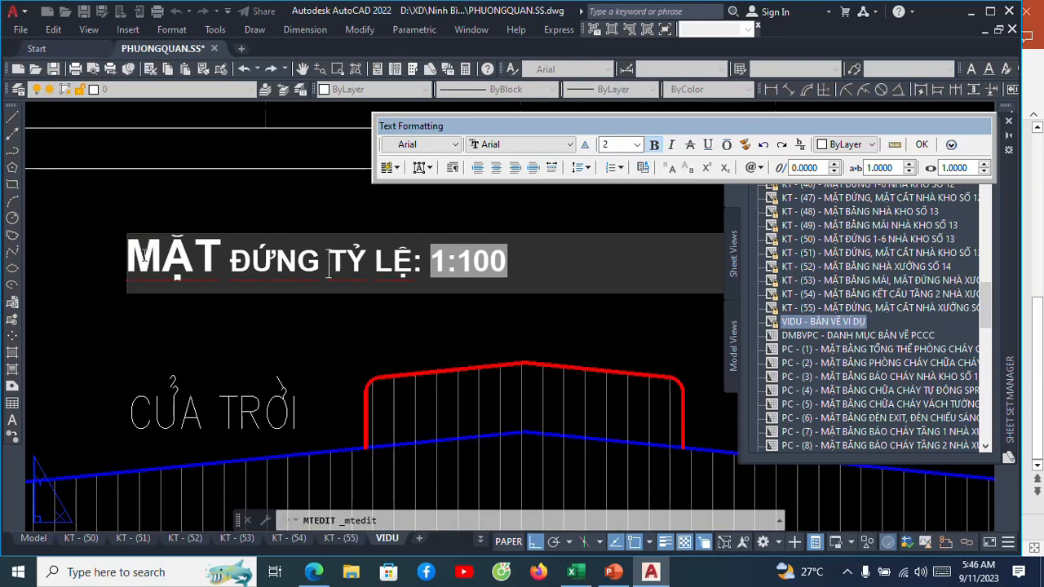
Match the formatting of MẶT onto the word ĐỨNG in the caption and finish the text edit.
left_click_drag(142, 256, 192, 261)
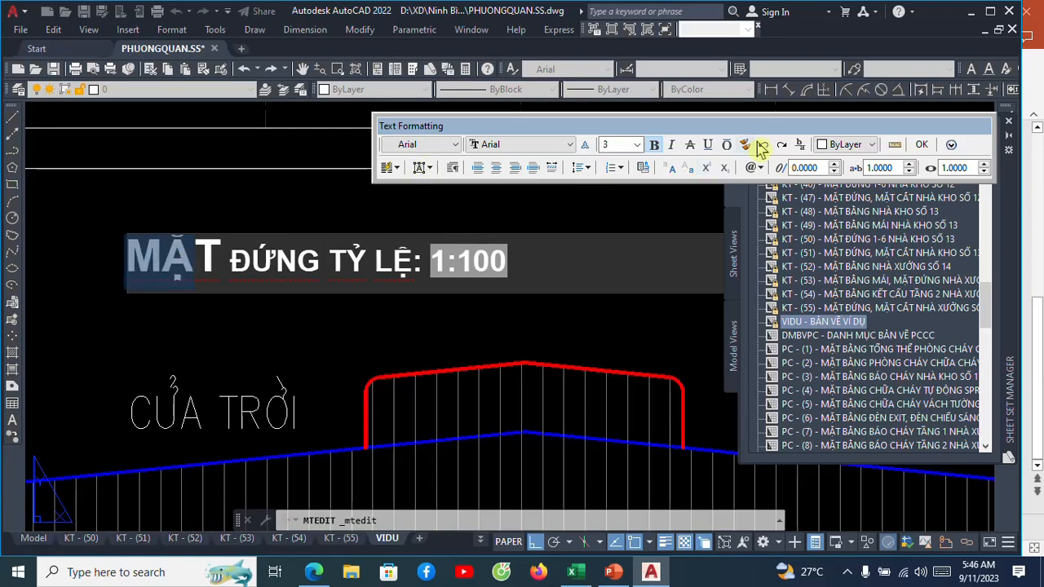
left_click_drag(232, 259, 315, 259)
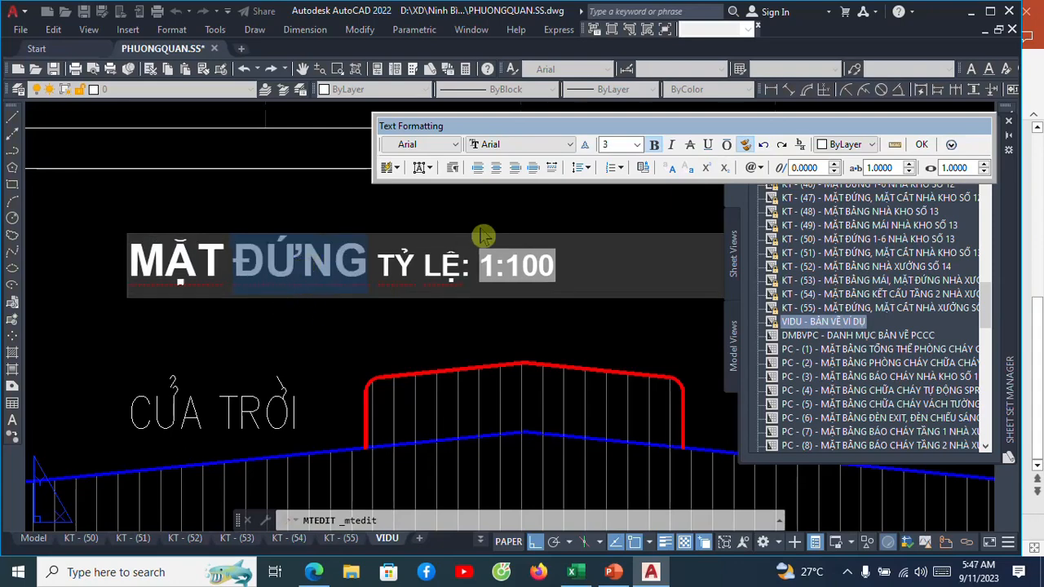
left_click(920, 145)
scroll(431, 303, "down", 5)
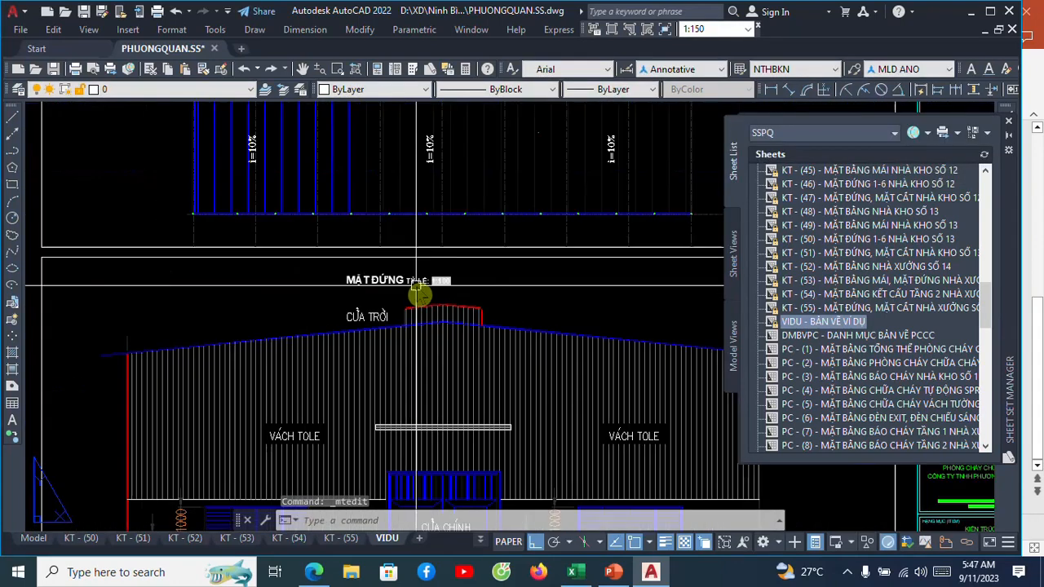
scroll(419, 307, "up", 4)
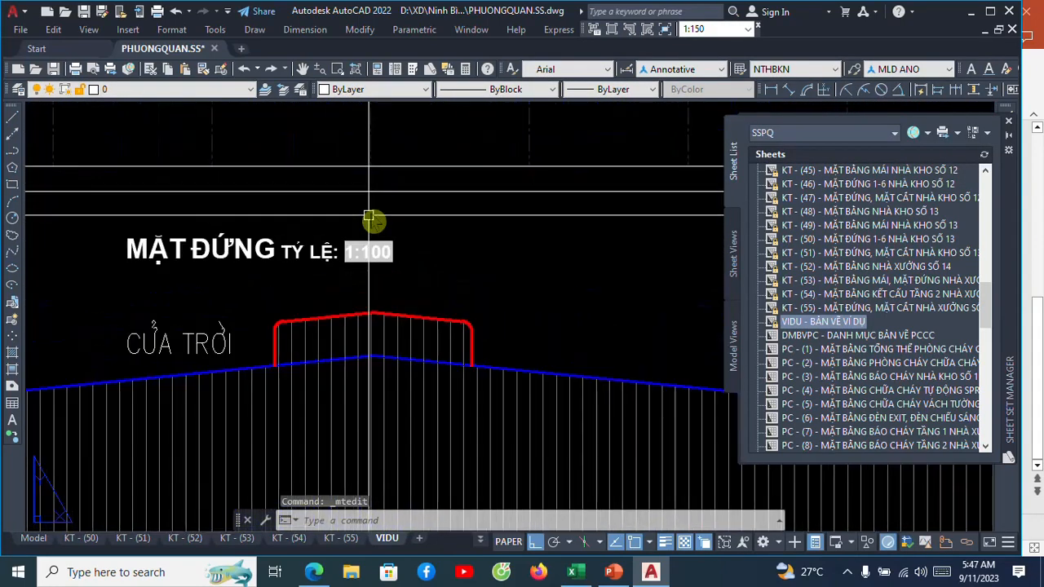
Copy the MẶT ĐỨNG caption straight up to just above the roof plan in the other viewport.
scroll(354, 291, "down", 2)
scroll(353, 291, "down", 2)
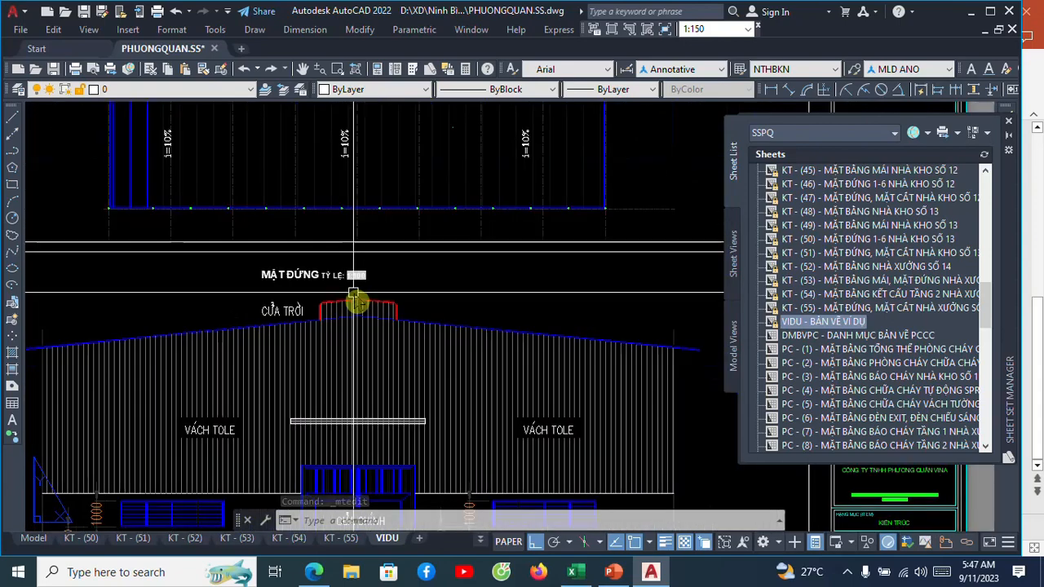
scroll(321, 352, "down", 4)
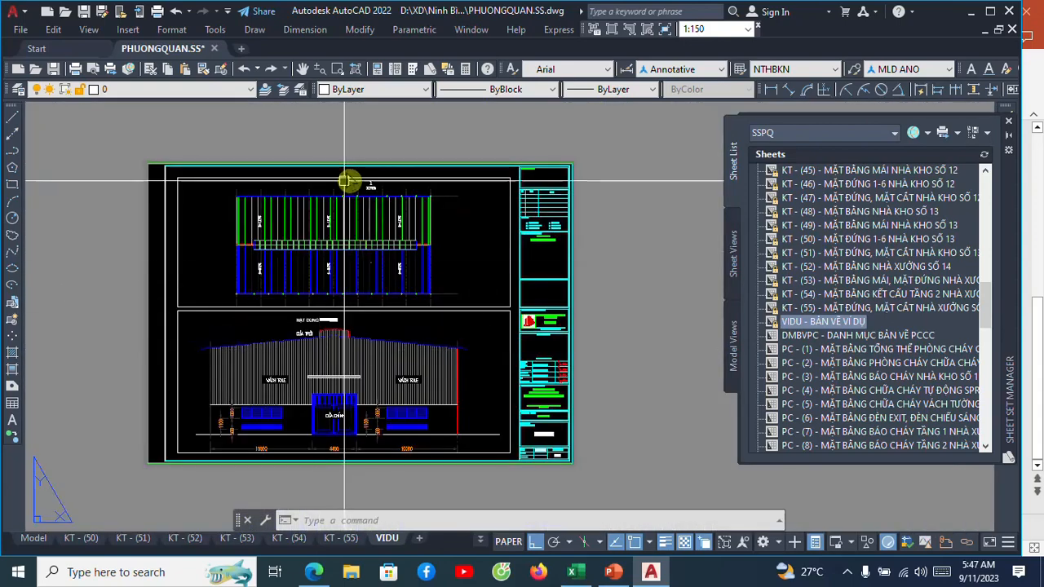
scroll(320, 311, "up", 4)
type("co")
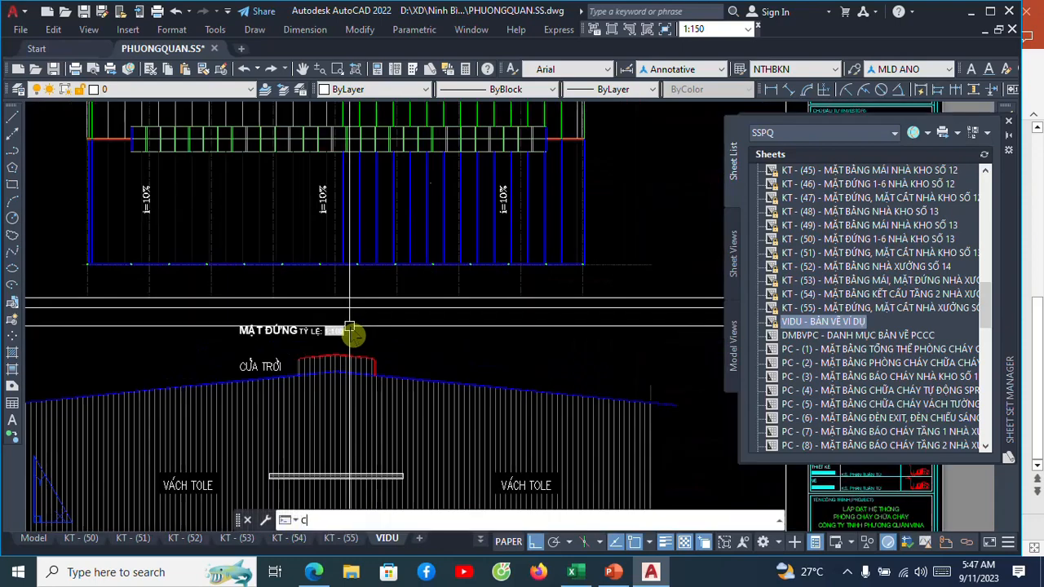
key("Return")
left_click(315, 334)
key("Return")
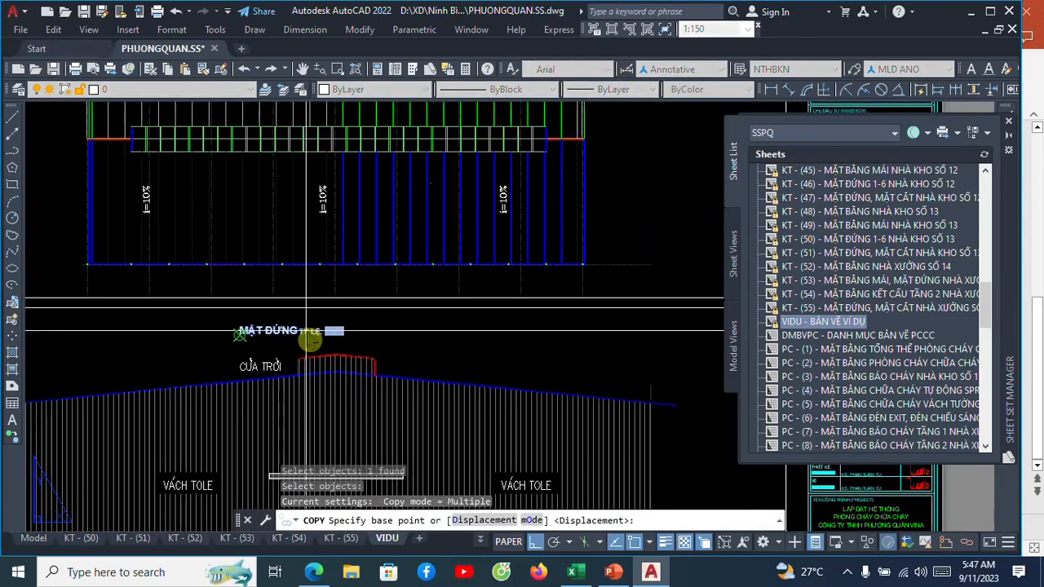
left_click(315, 338)
scroll(322, 367, "down", 4)
scroll(318, 281, "up", 5)
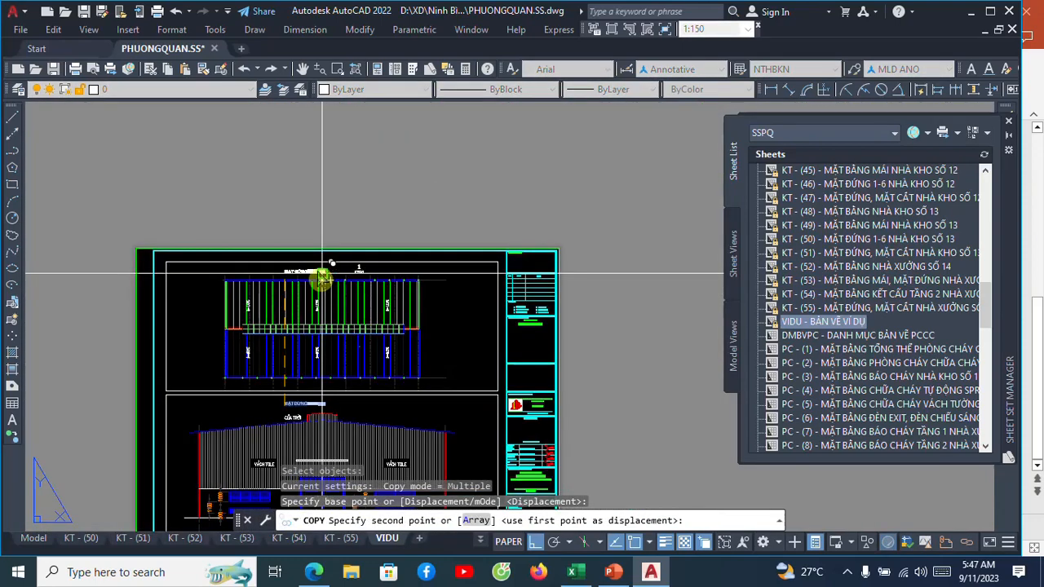
left_click(302, 283)
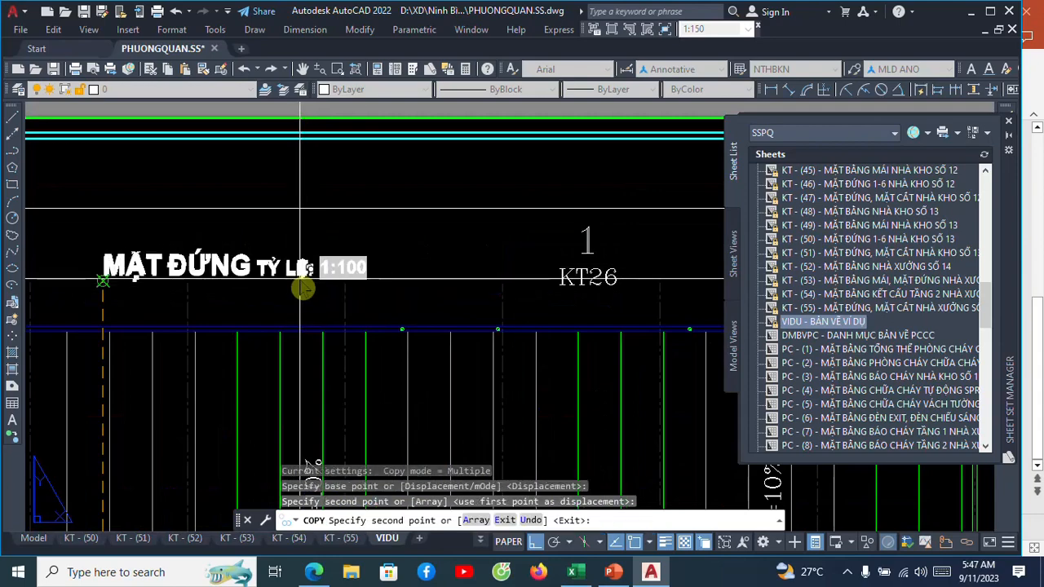
key("Escape")
Change the title in the copied caption above the roof plan to MẶT BẰNG MÁI.
scroll(339, 259, "down", 3)
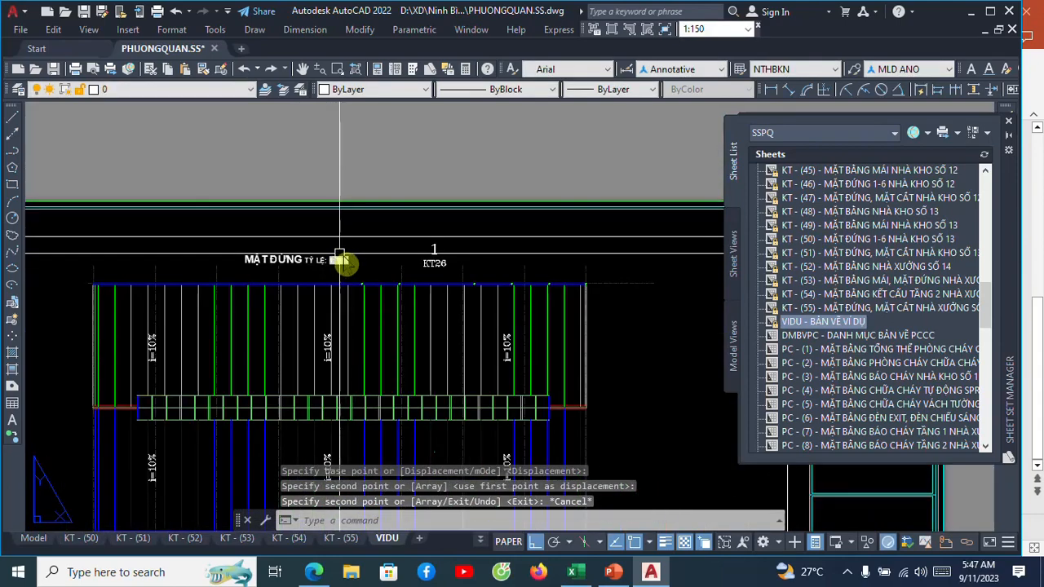
scroll(278, 264, "up", 4)
left_click(282, 267)
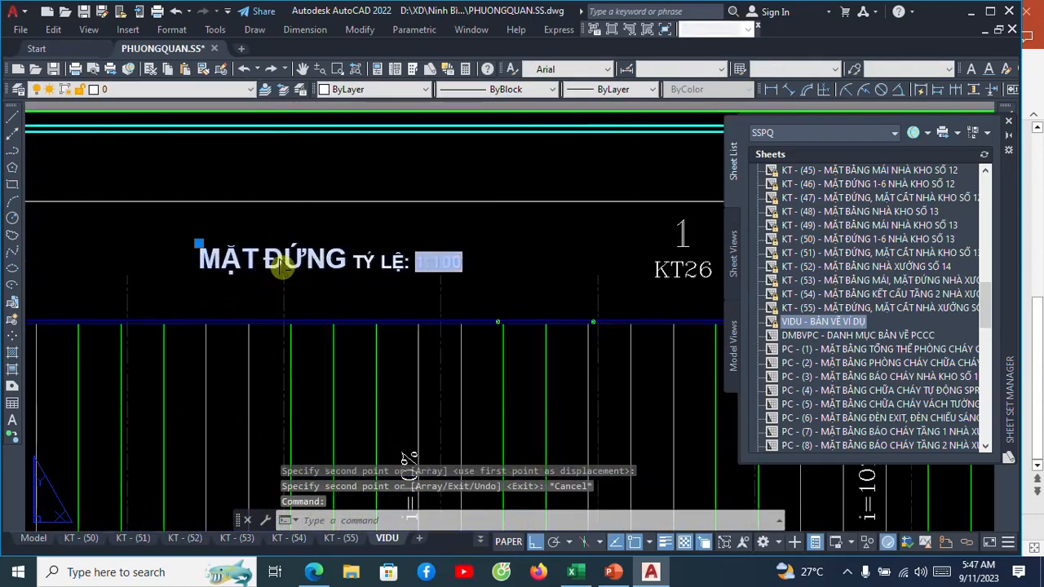
double_click(282, 267)
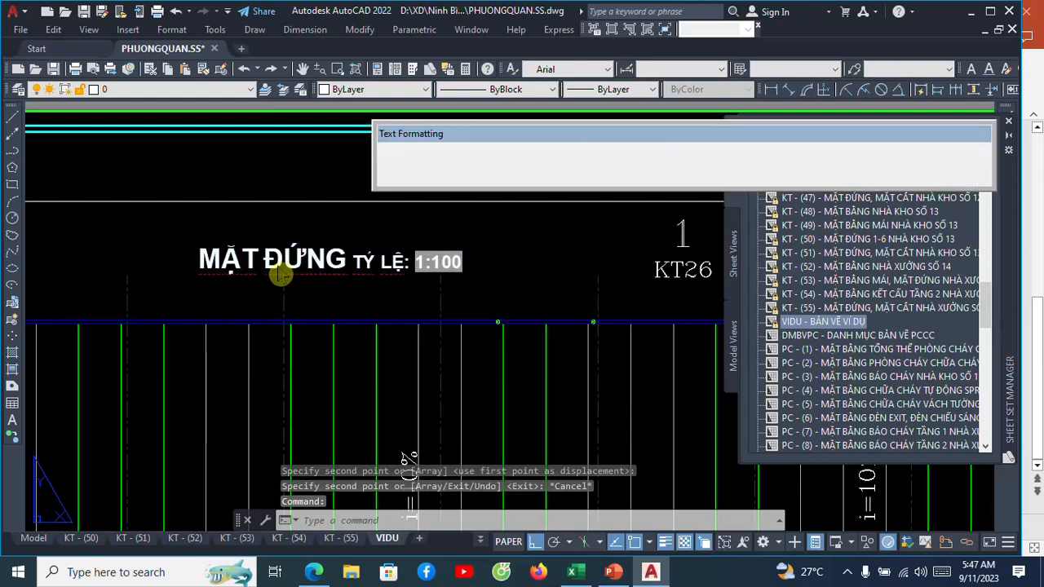
left_click_drag(201, 261, 326, 268)
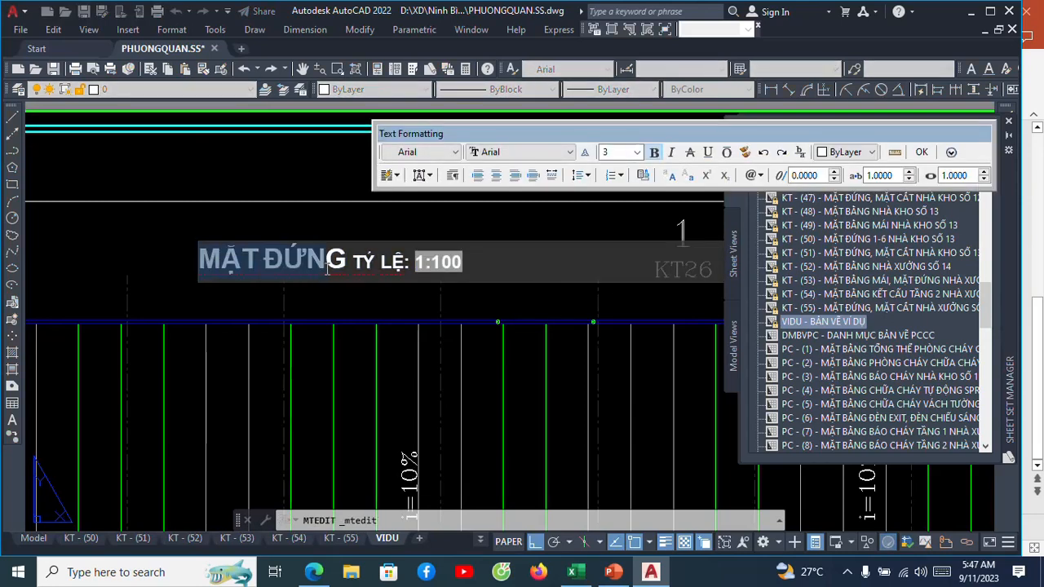
type("MẶT BẰNG")
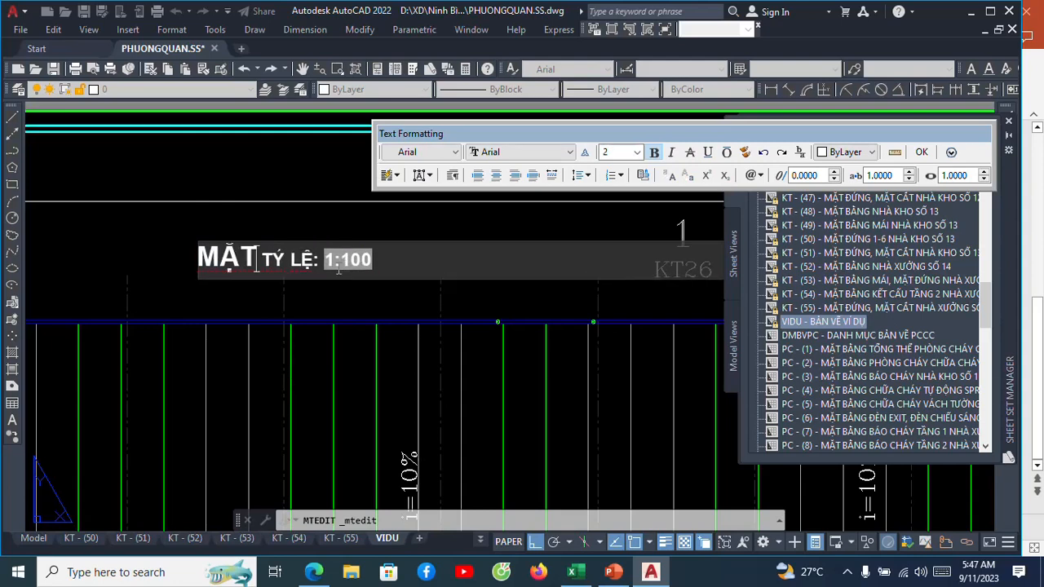
key("BackSpace")
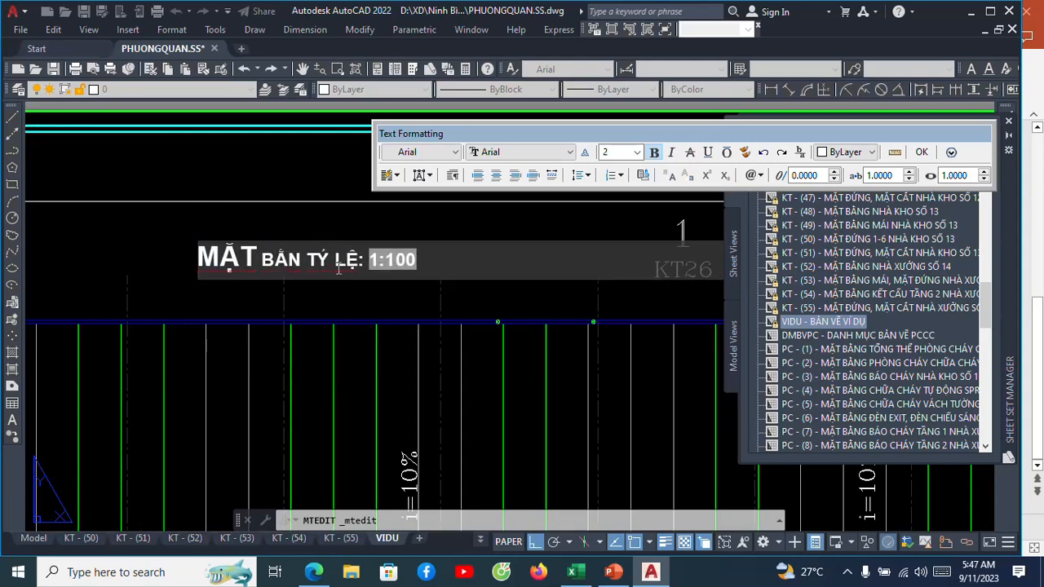
type("G MÁI")
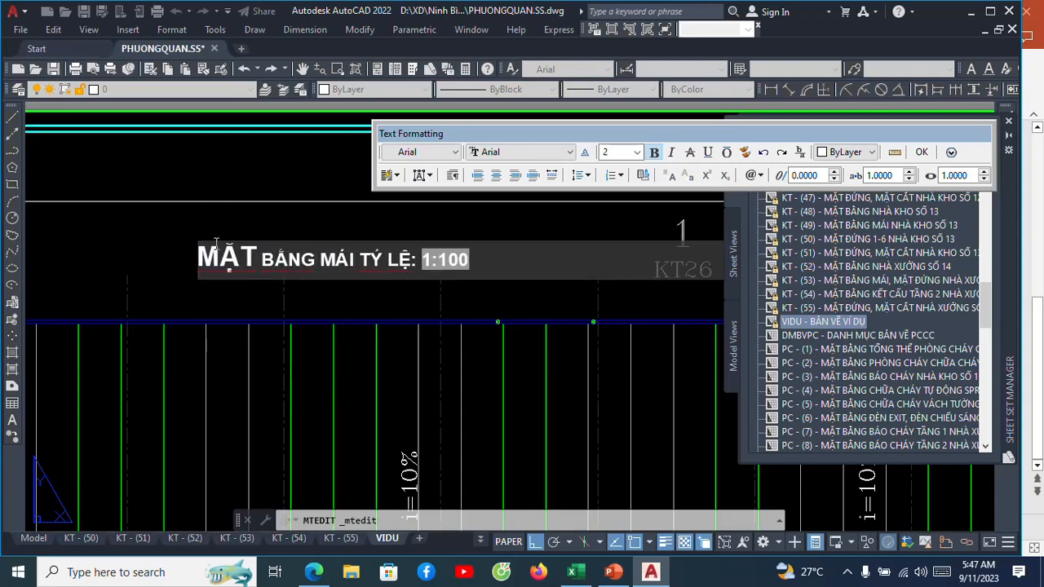
Match the formatting of MẶT onto the words BẰNG MÁI in the roof plan caption.
double_click(251, 257)
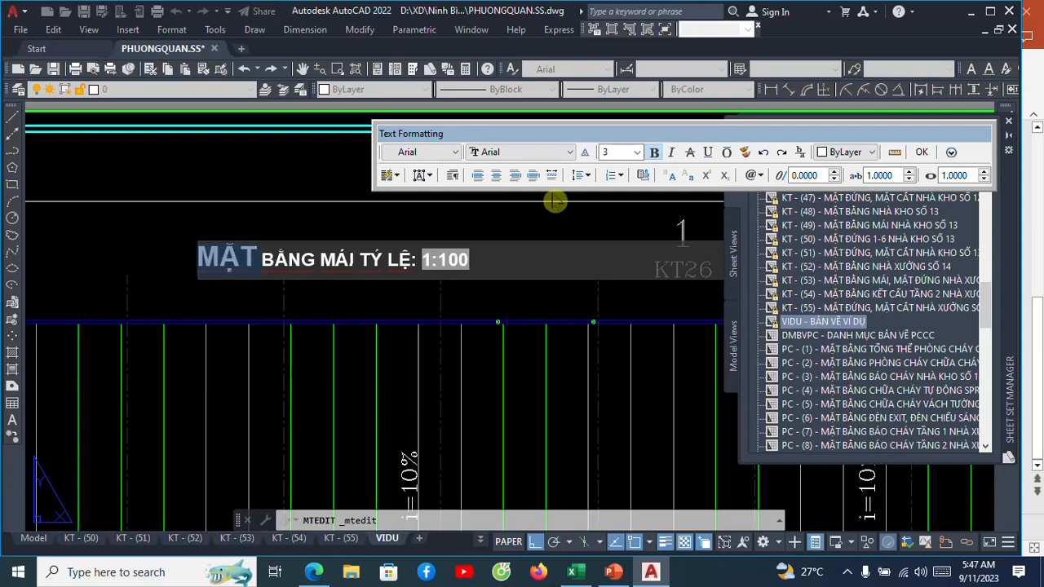
double_click(326, 259)
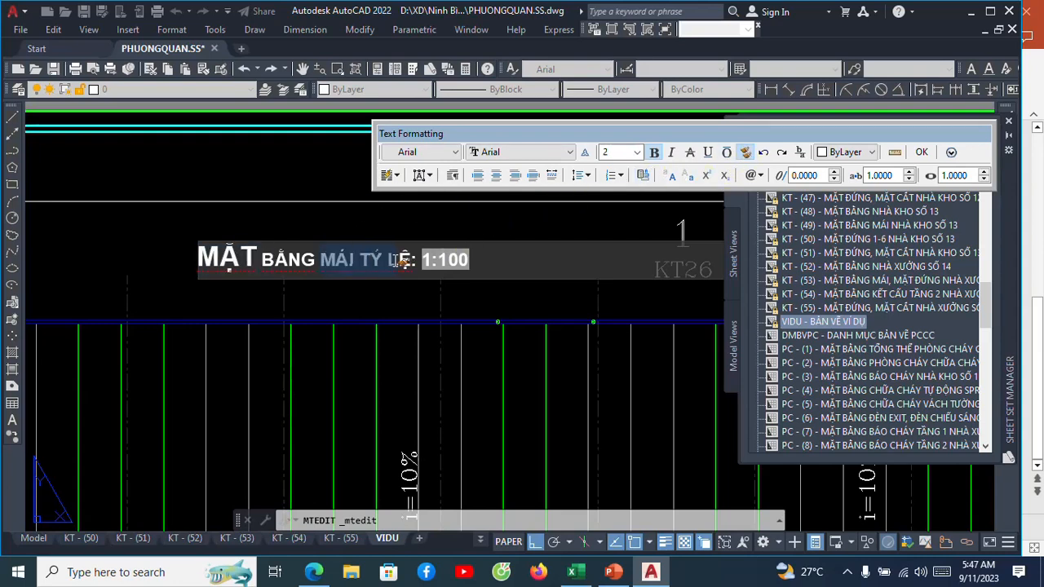
double_click(292, 262)
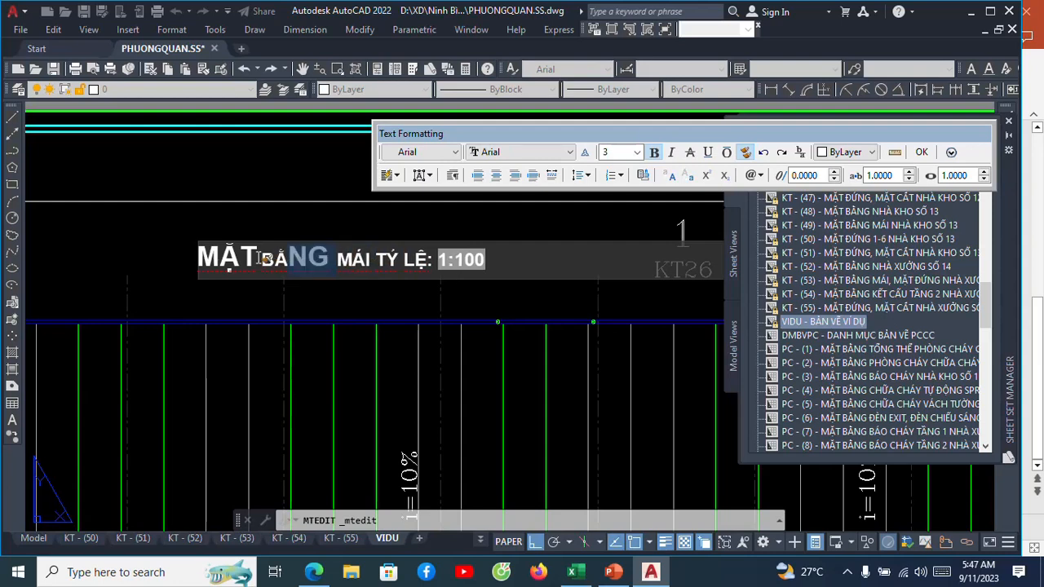
left_click_drag(264, 260, 372, 259)
left_click(284, 270)
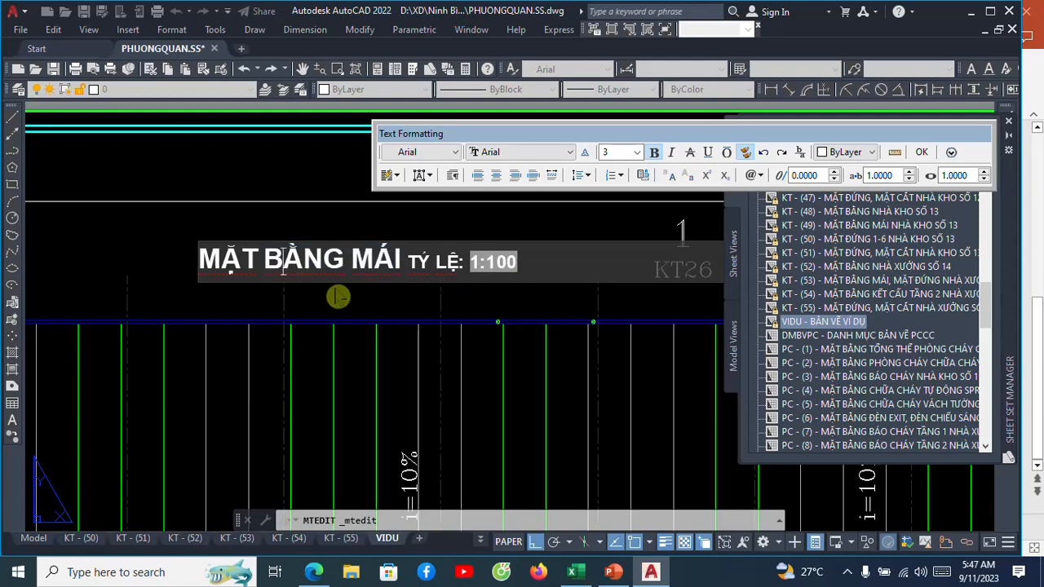
Edit the scale field in the MẶT BẰNG MÁI caption and relink it to the roof plan viewport.
scroll(330, 288, "down", 4)
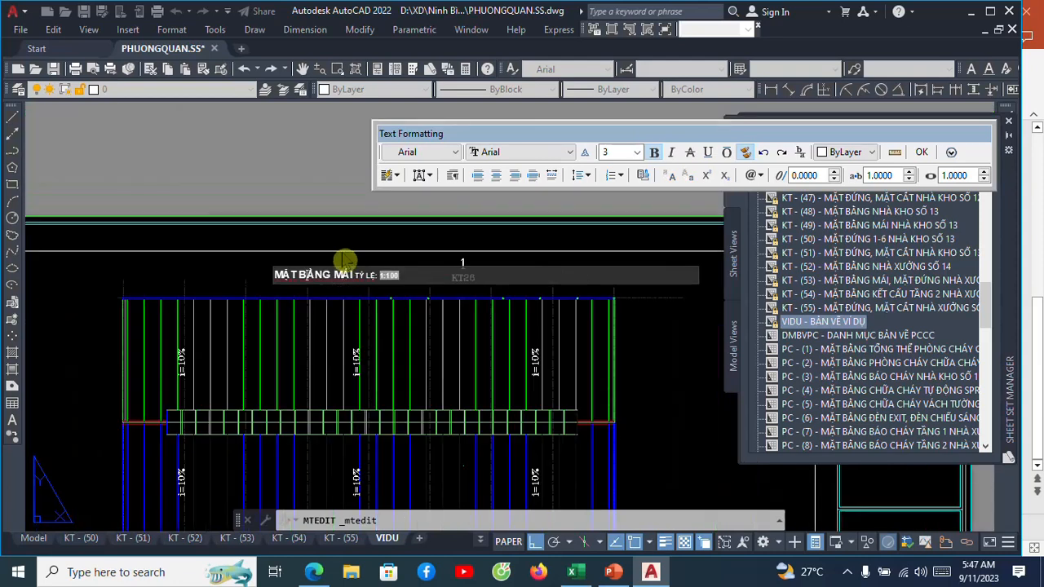
scroll(339, 257, "down", 4)
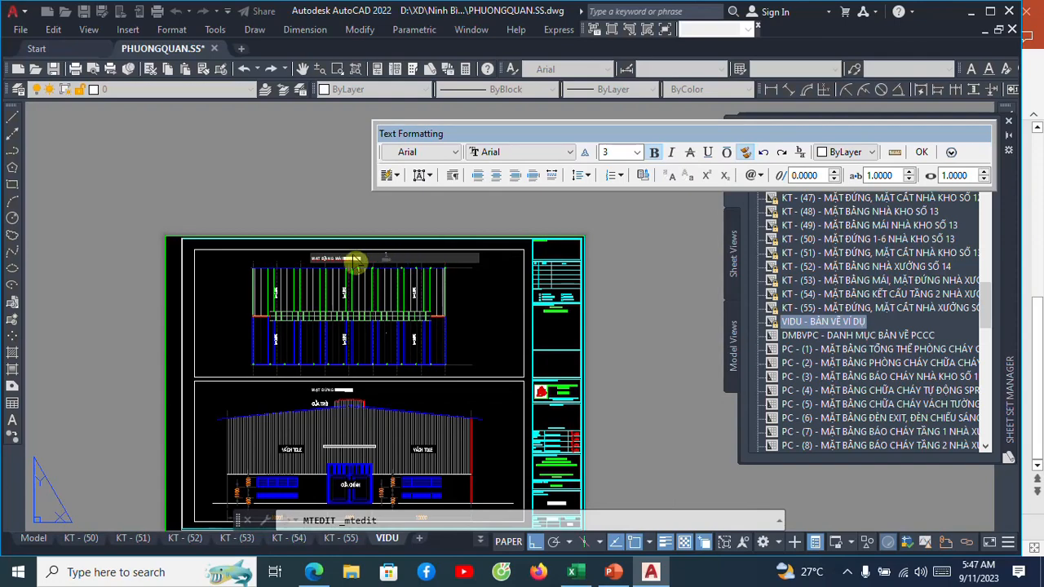
scroll(367, 267, "up", 5)
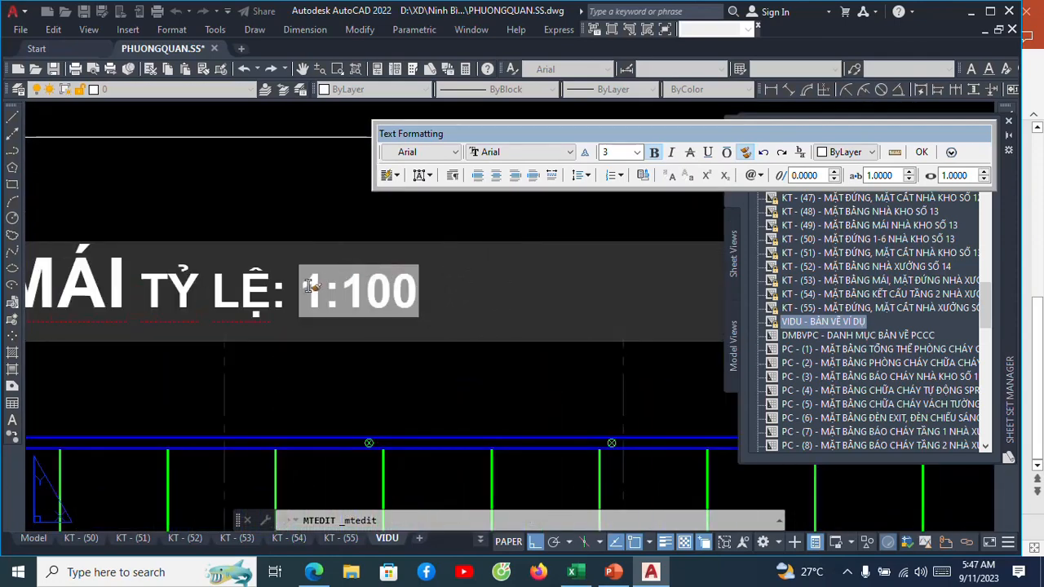
left_click(325, 291)
right_click(333, 292)
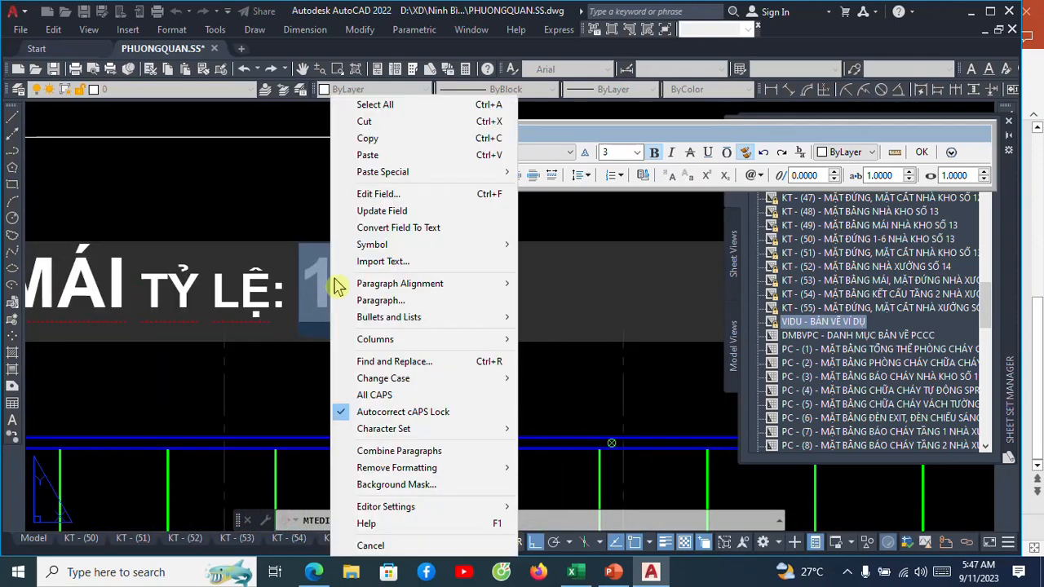
left_click(376, 195)
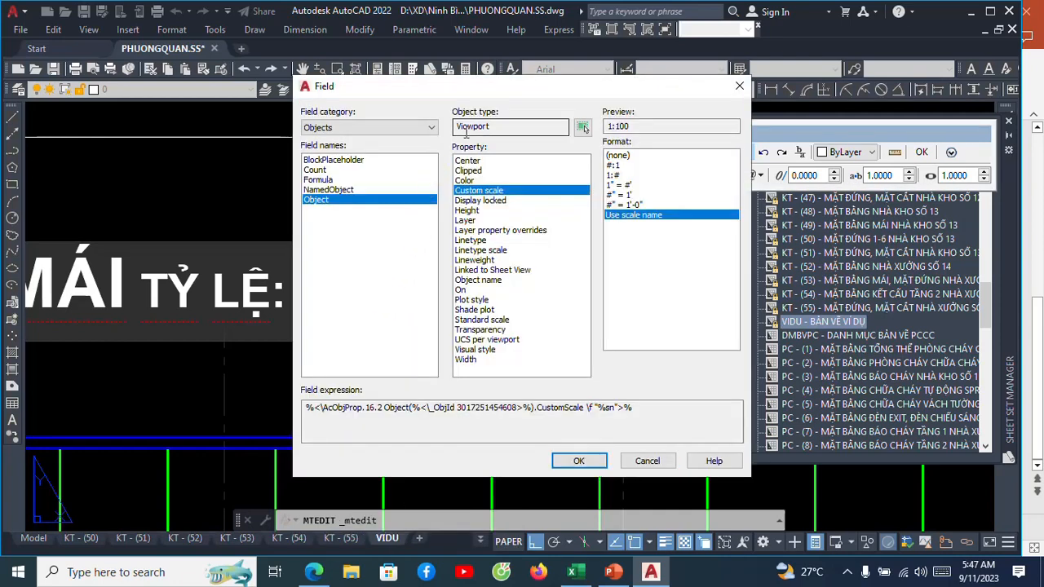
left_click(584, 128)
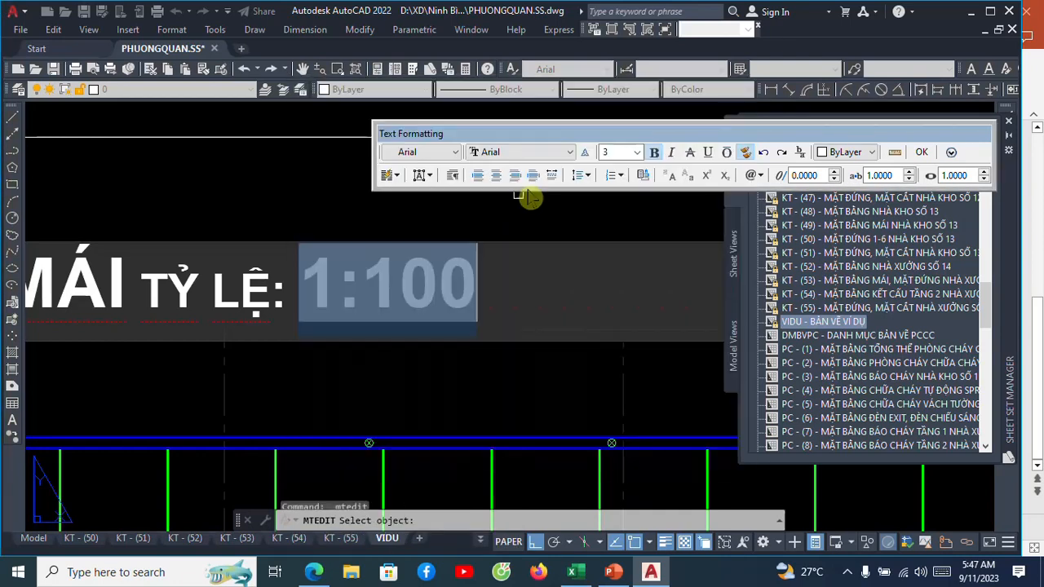
left_click(296, 147)
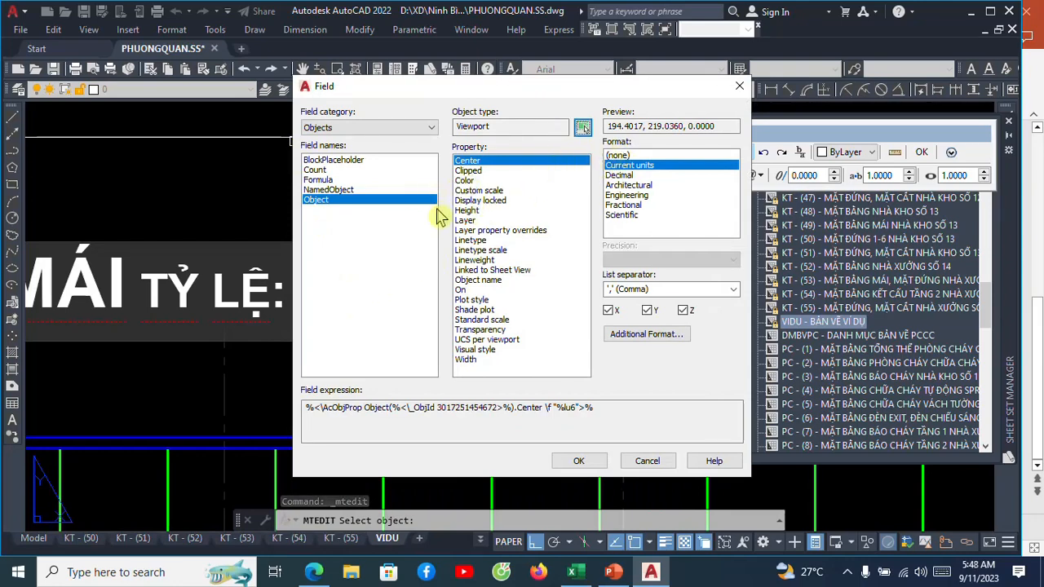
Make the relinked field show the viewport's Custom scale by scale name and finish the caption text edit.
left_click(489, 191)
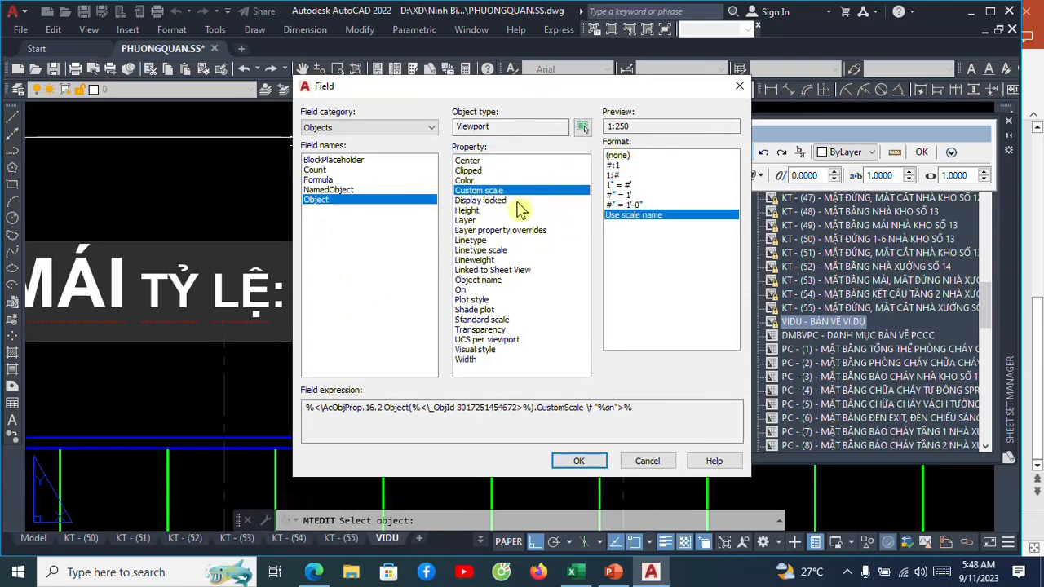
left_click_drag(632, 125, 603, 125)
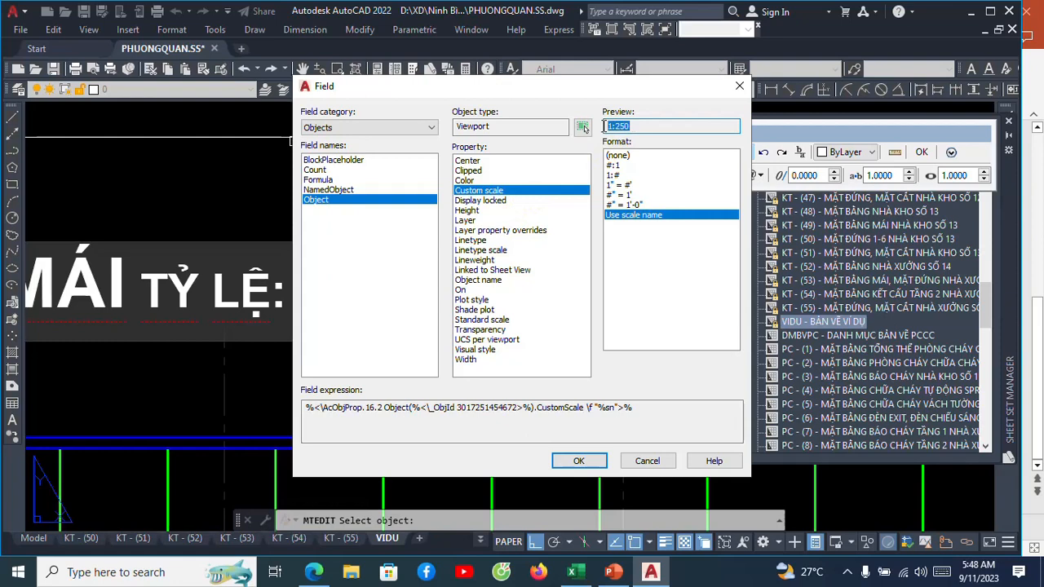
left_click(578, 460)
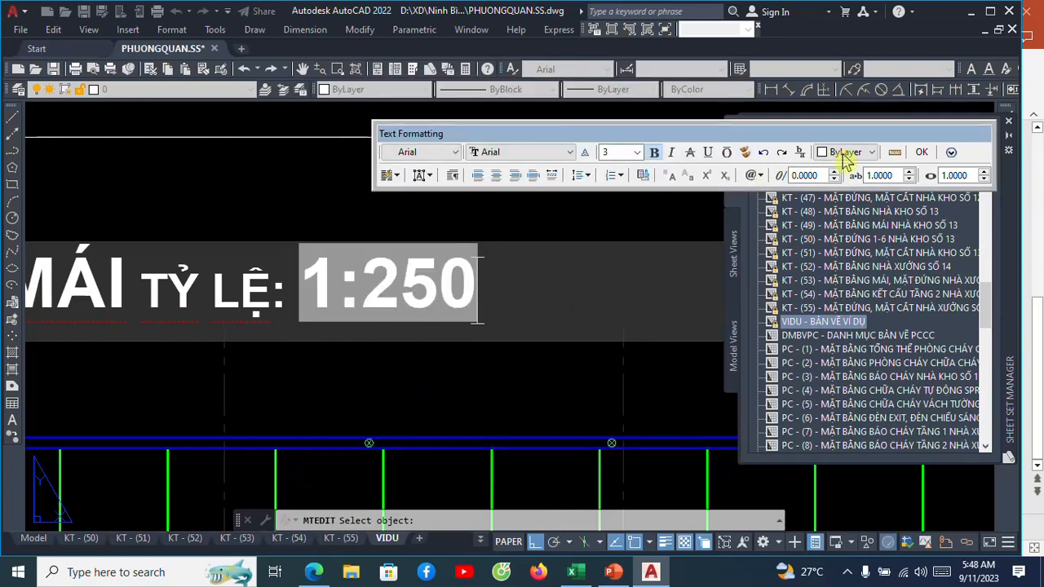
left_click(921, 152)
Compare the scales in both captions and check the scale assigned to the roof plan viewport.
scroll(509, 242, "down", 5)
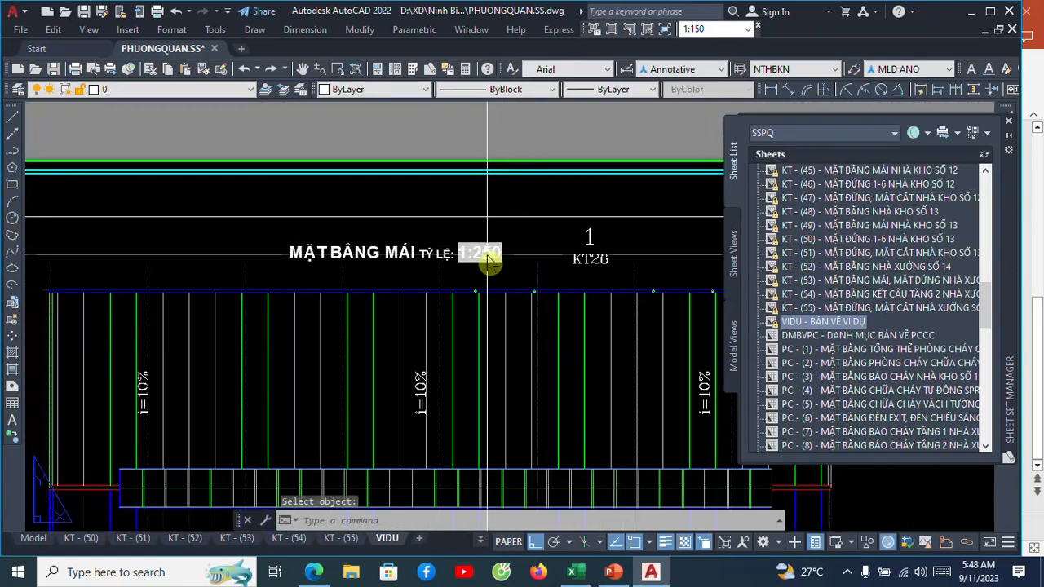
scroll(469, 412, "up", 5)
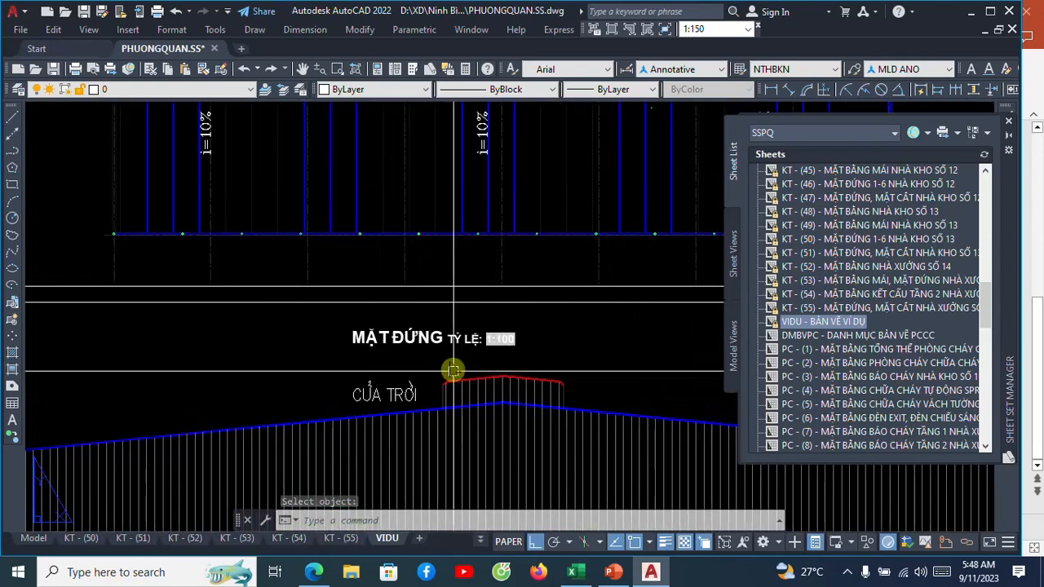
scroll(437, 397, "down", 3)
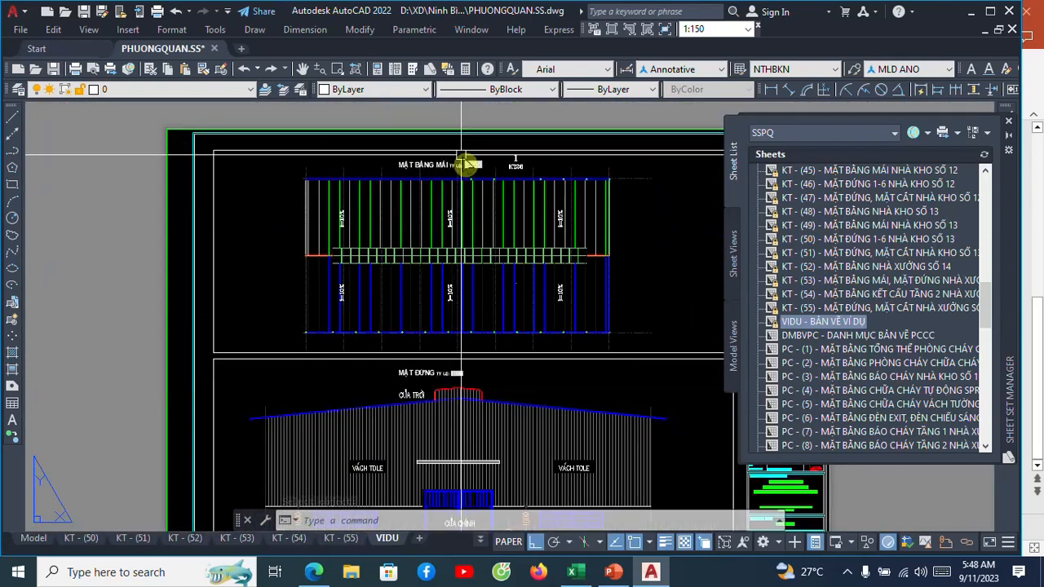
scroll(465, 162, "up", 3)
scroll(345, 340, "down", 5)
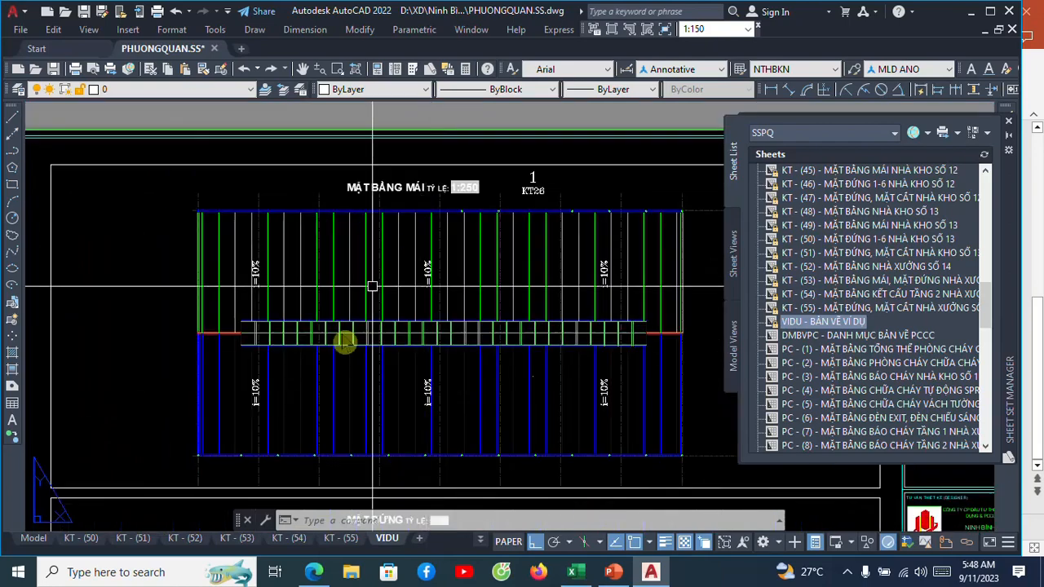
scroll(243, 393, "up", 4)
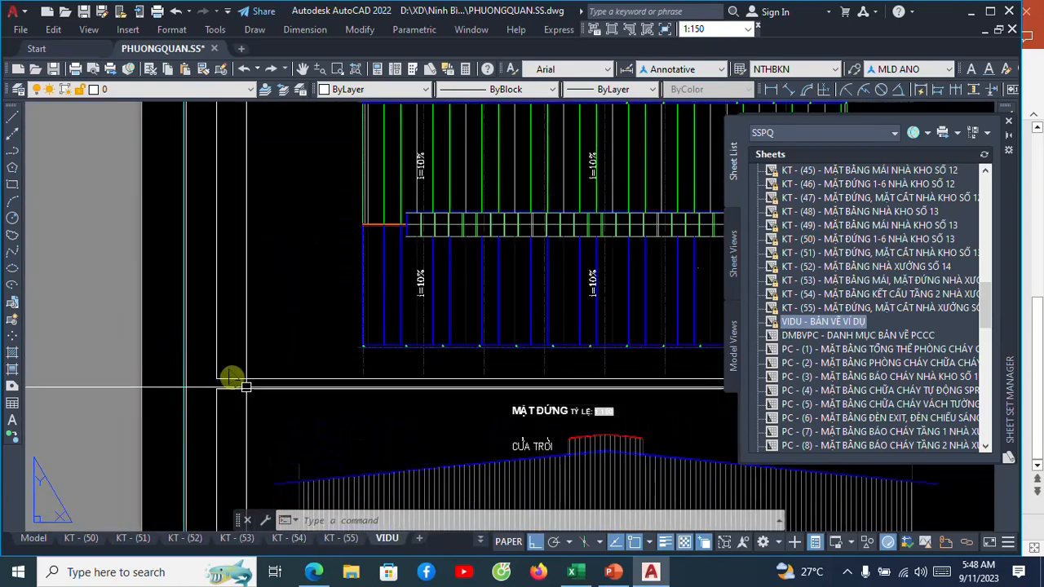
scroll(226, 386, "up", 2)
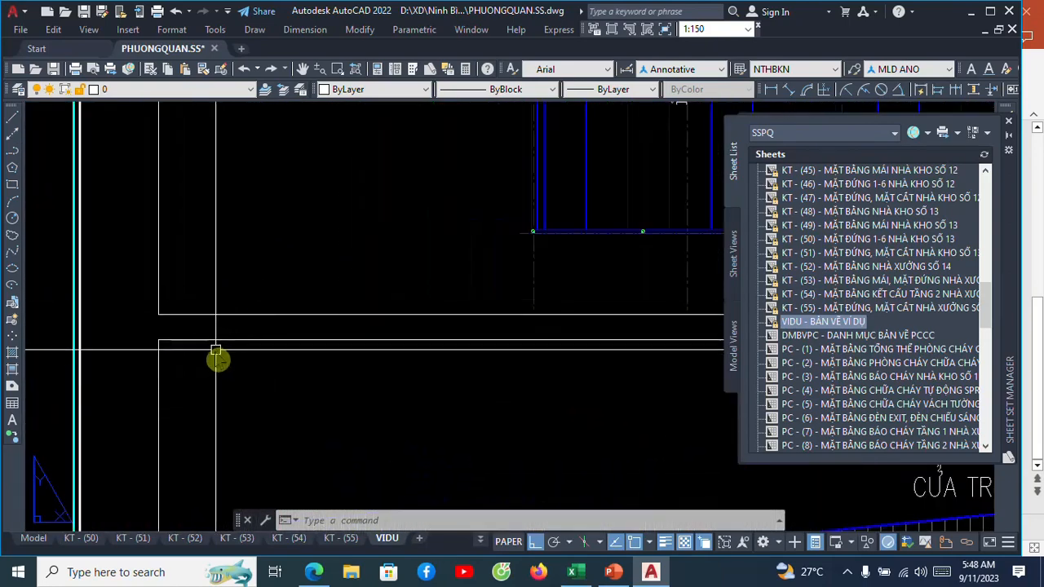
left_click(227, 315)
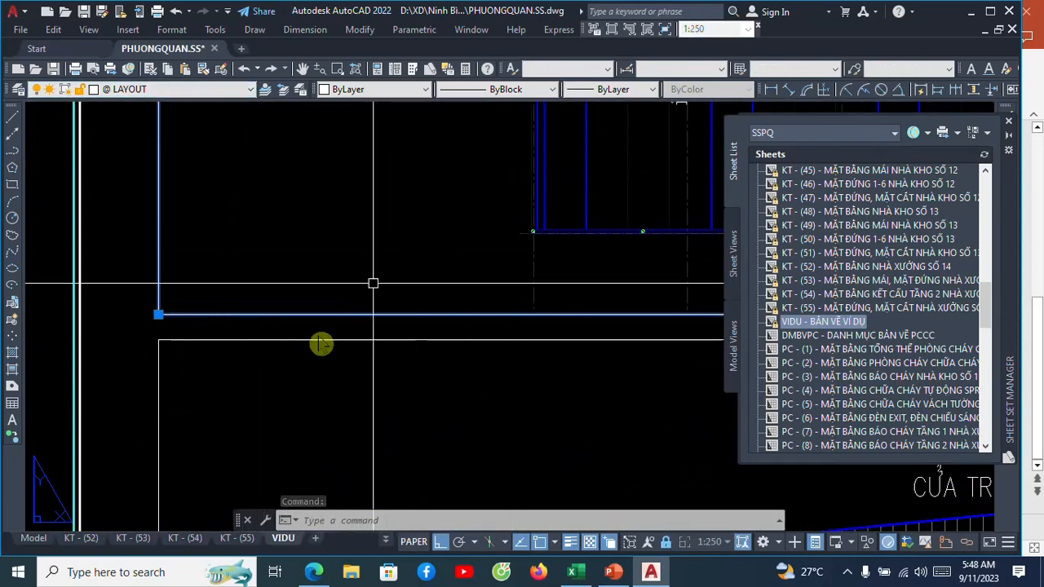
scroll(310, 335, "down", 8)
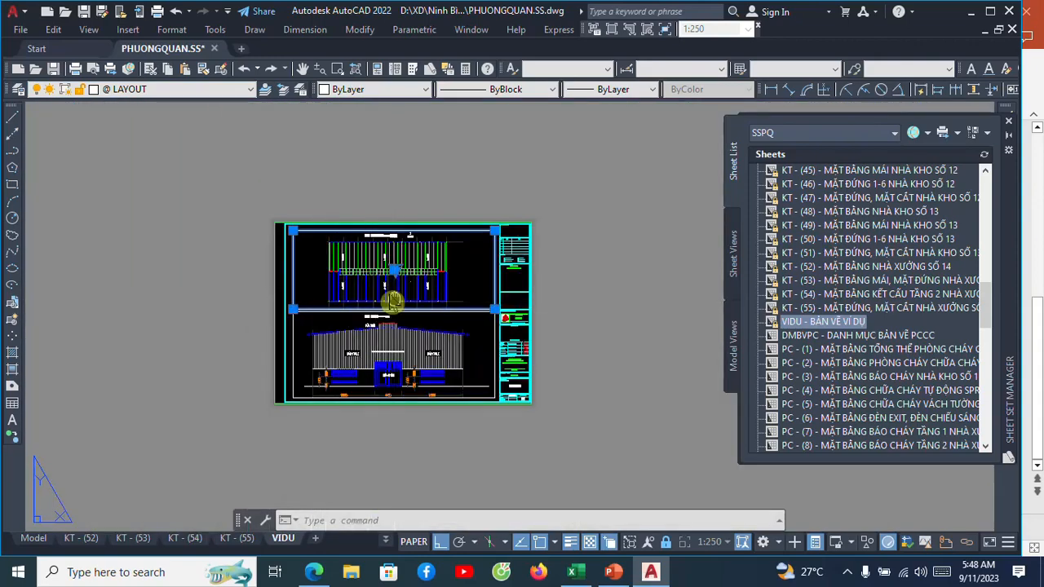
middle_click_drag(393, 298, 351, 272)
scroll(360, 253, "up", 4)
scroll(361, 253, "down", 2)
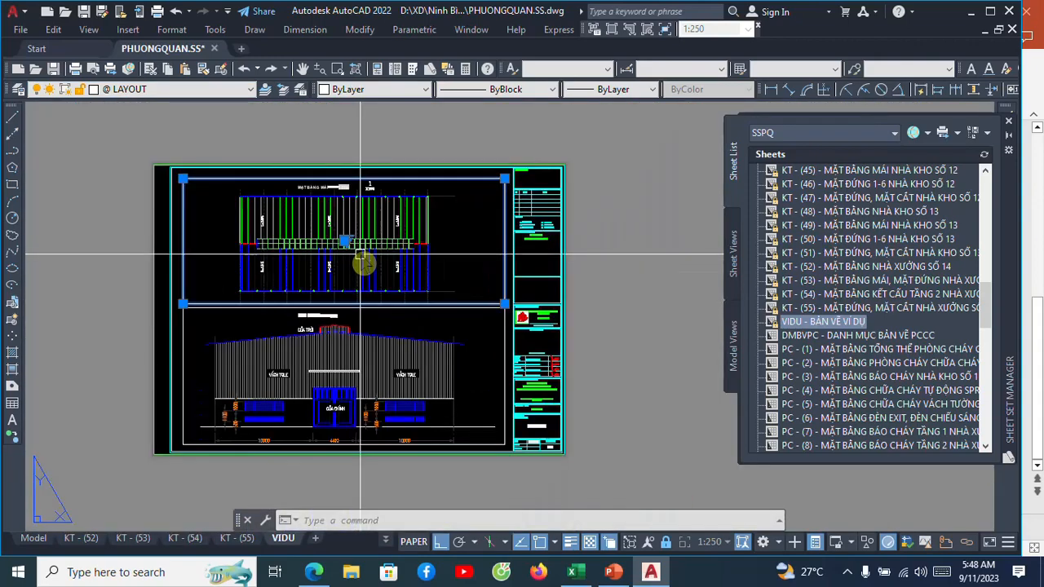
Plot the VIDU layout to PHUONGQUAN.SS-VIDU.pdf on the Desktop, then close the PDF viewer and return to AutoCAD.
key("ctrl+p")
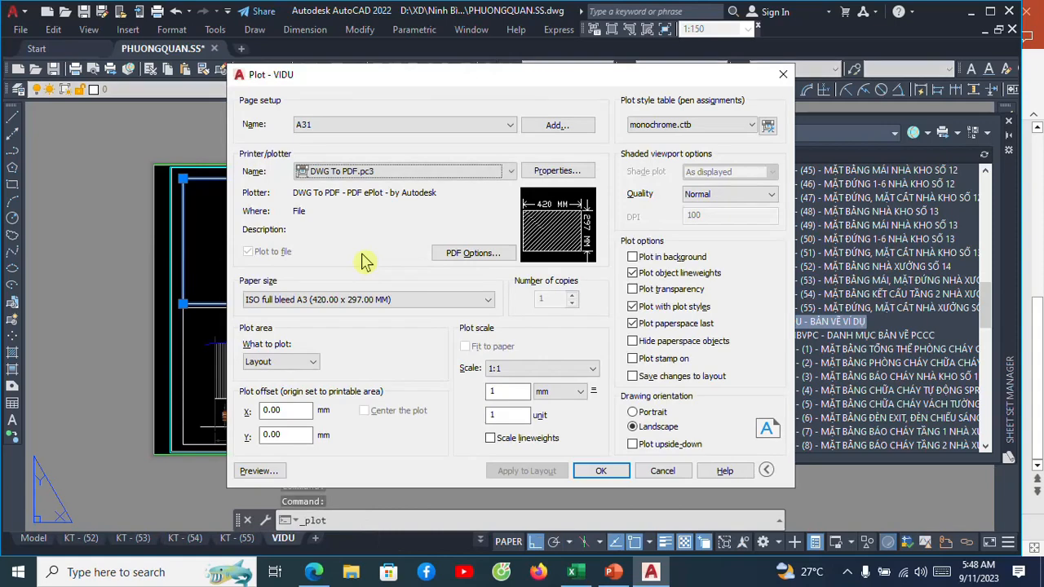
left_click(585, 470)
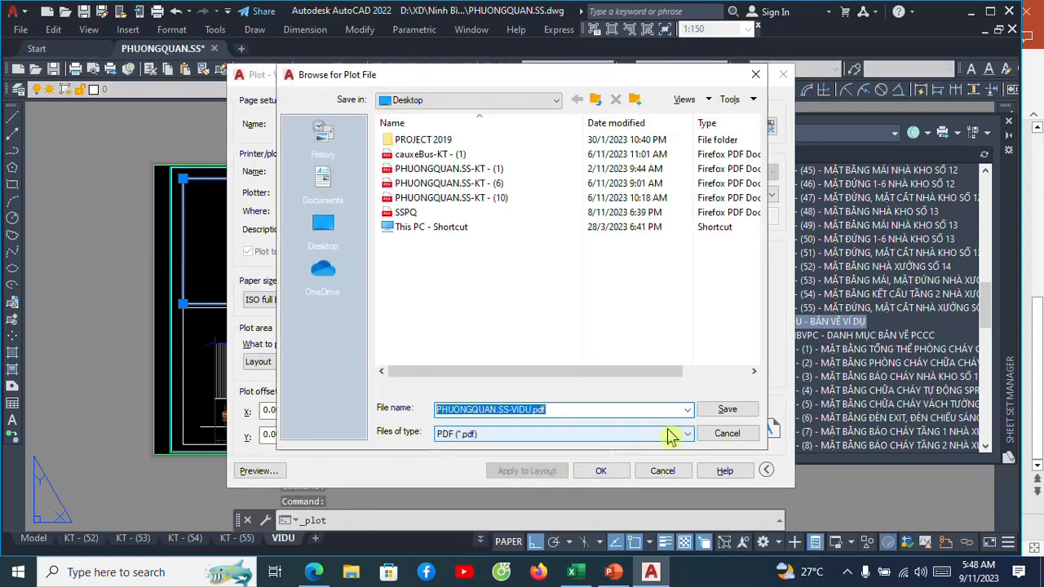
left_click(711, 412)
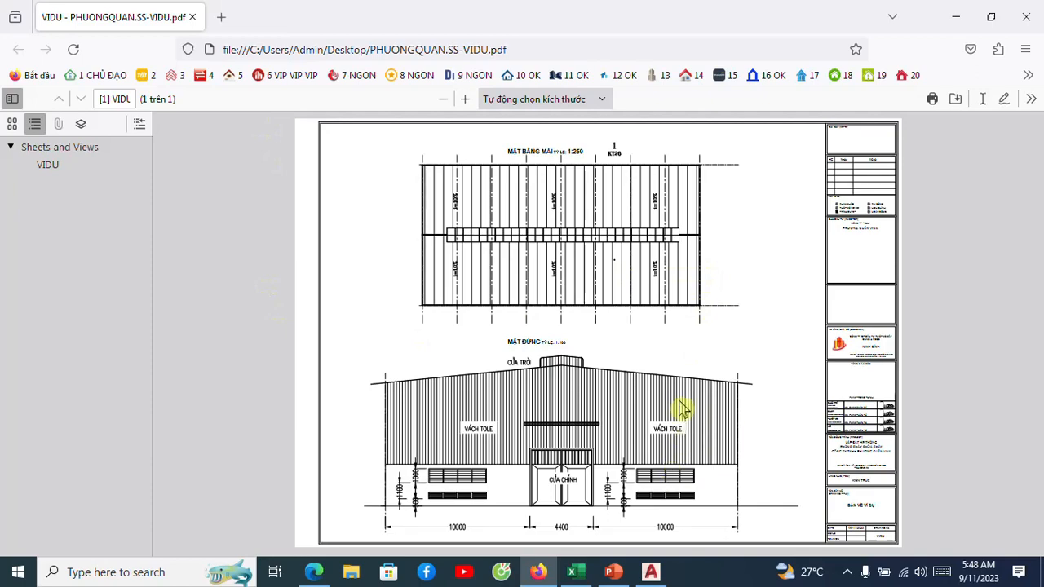
left_click(1025, 16)
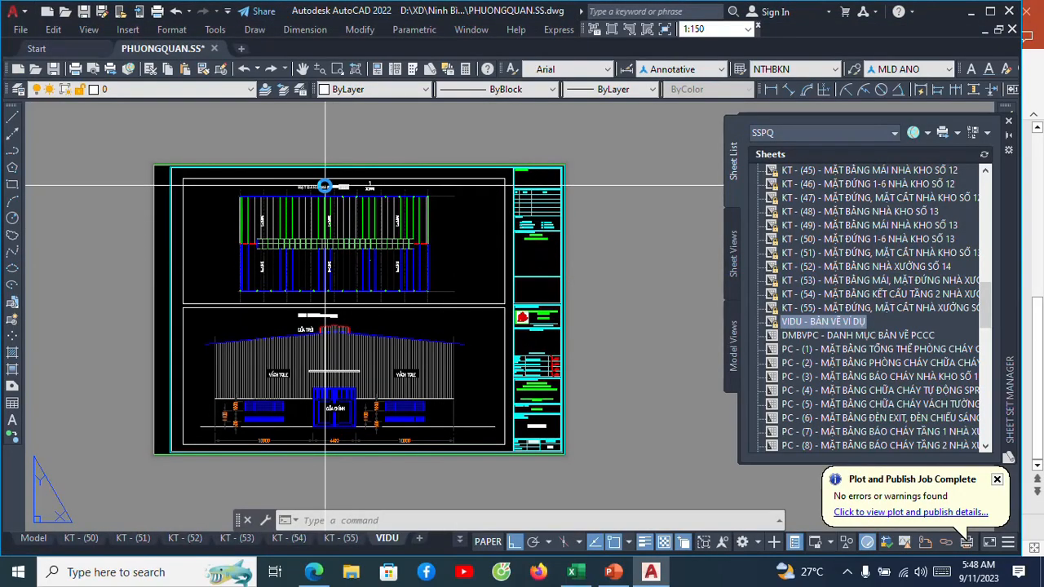
Examine the roof plan, the elevation and their captions on the VIDU layout.
scroll(318, 178, "up", 3)
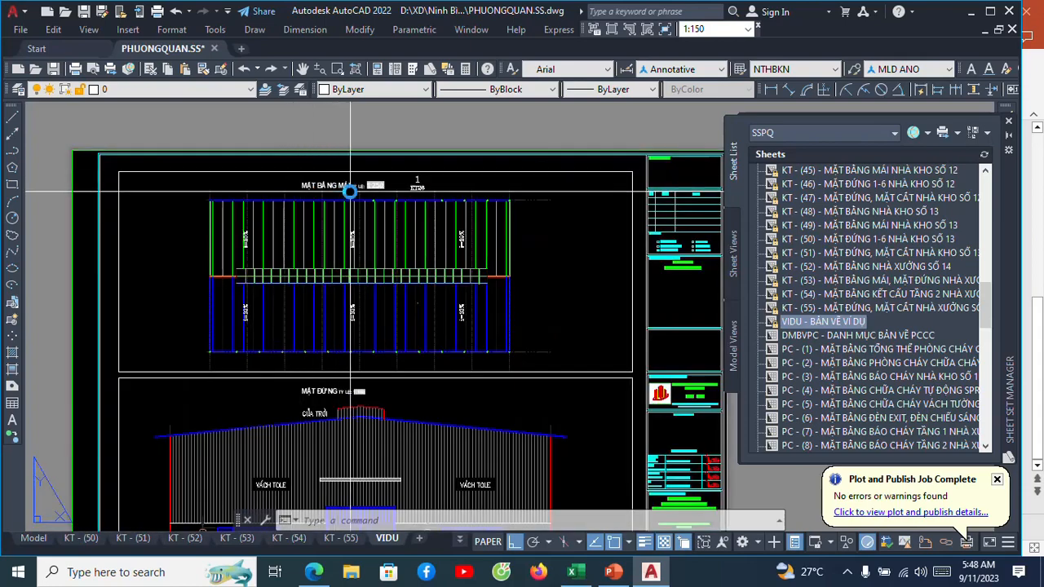
scroll(366, 207, "down", 3)
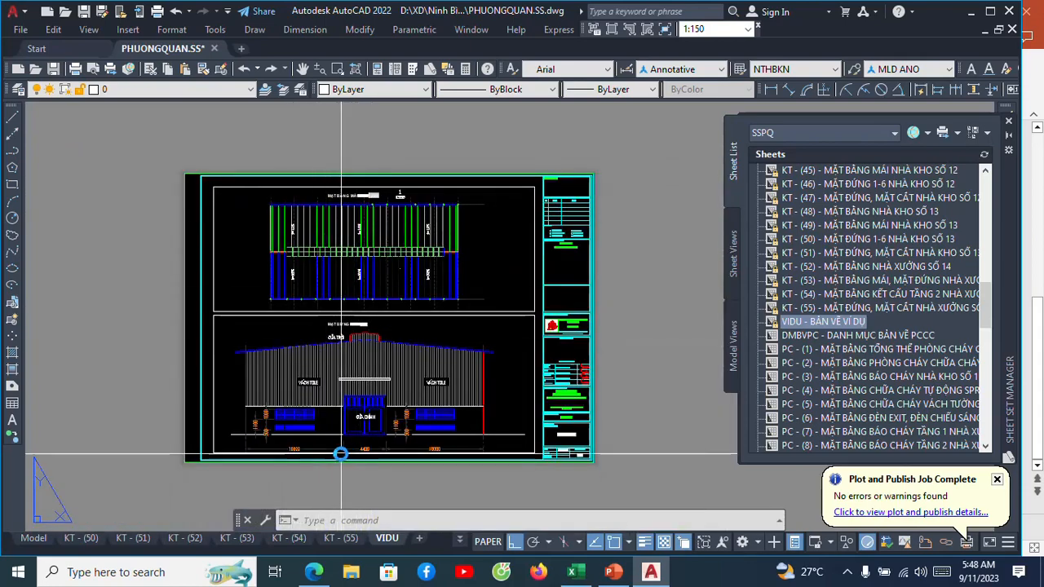
scroll(366, 448, "up", 4)
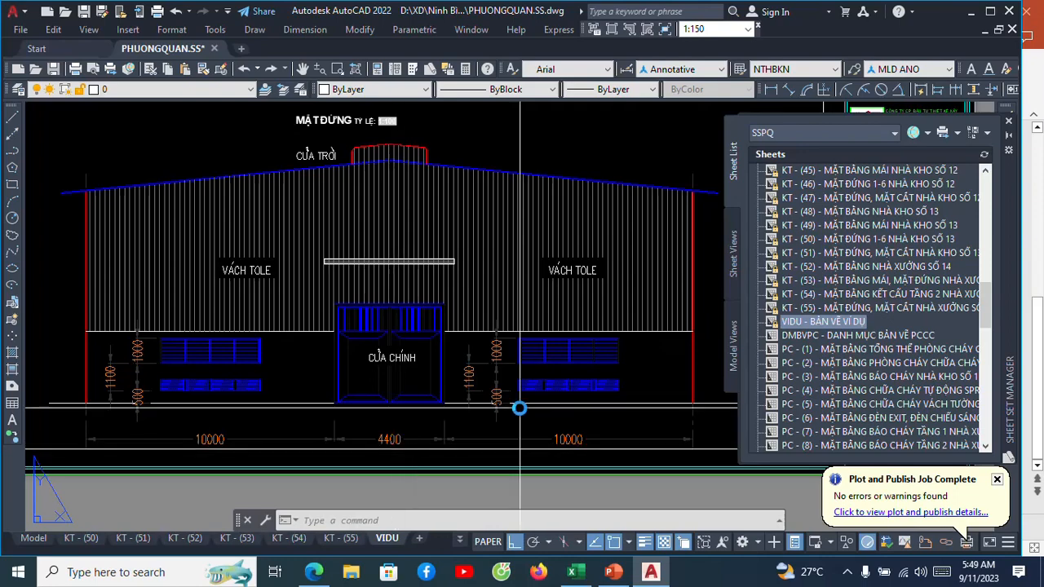
scroll(461, 391, "down", 3)
middle_click_drag(489, 330, 424, 364)
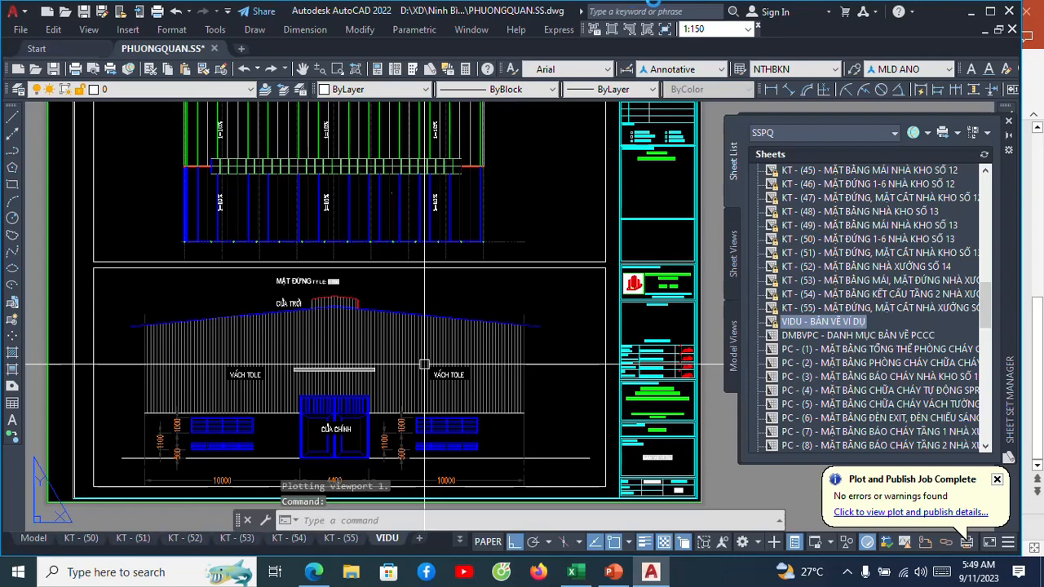
scroll(424, 363, "down", 2)
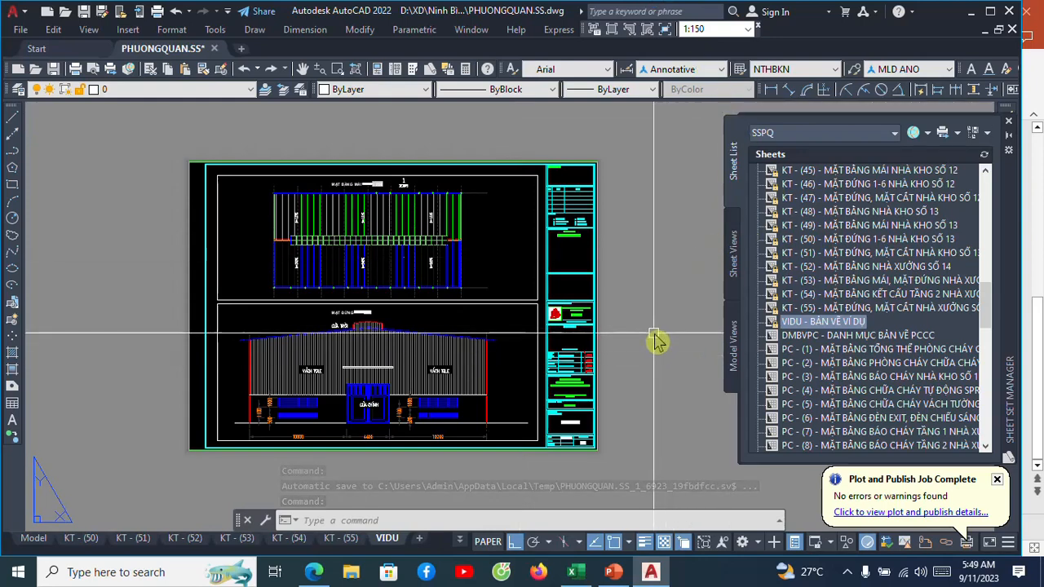
scroll(458, 269, "up", 2)
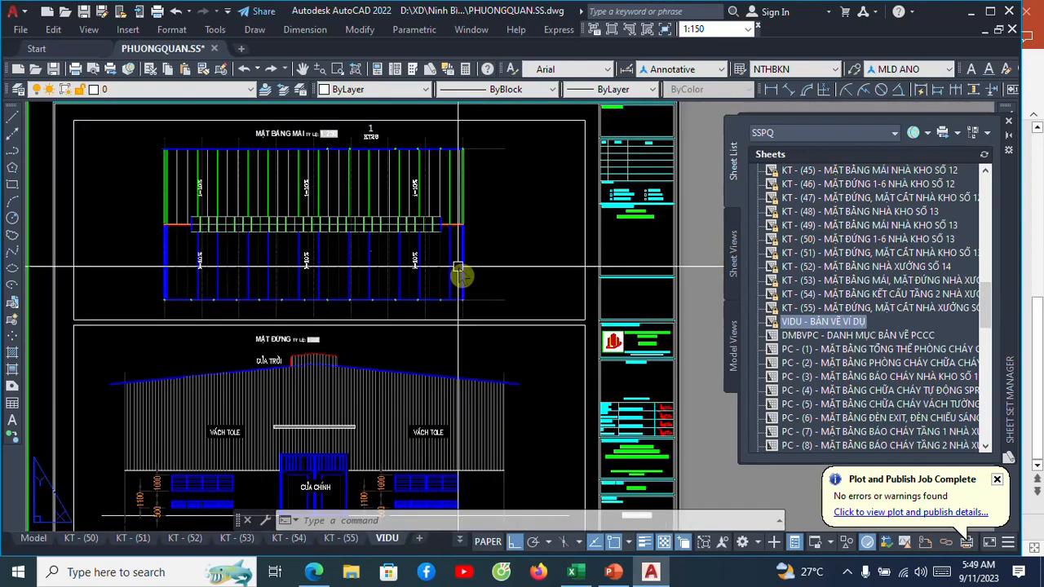
scroll(458, 269, "down", 2)
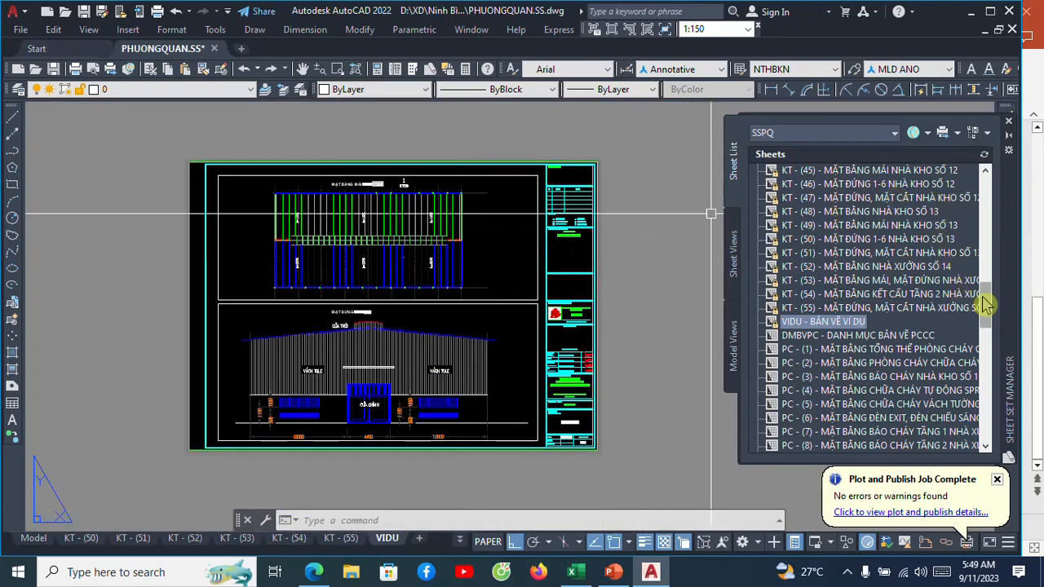
Review the SSPQ sheet list from DMBVKT down to PC - (59) and return to its beginning, dismissing the plot notification.
left_click_drag(984, 299, 994, 191)
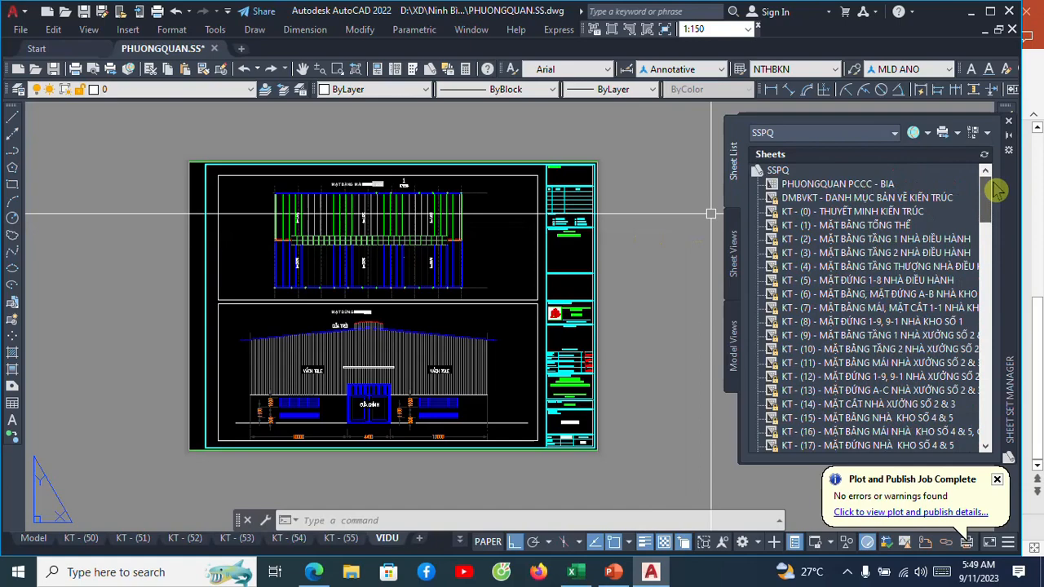
left_click(937, 199)
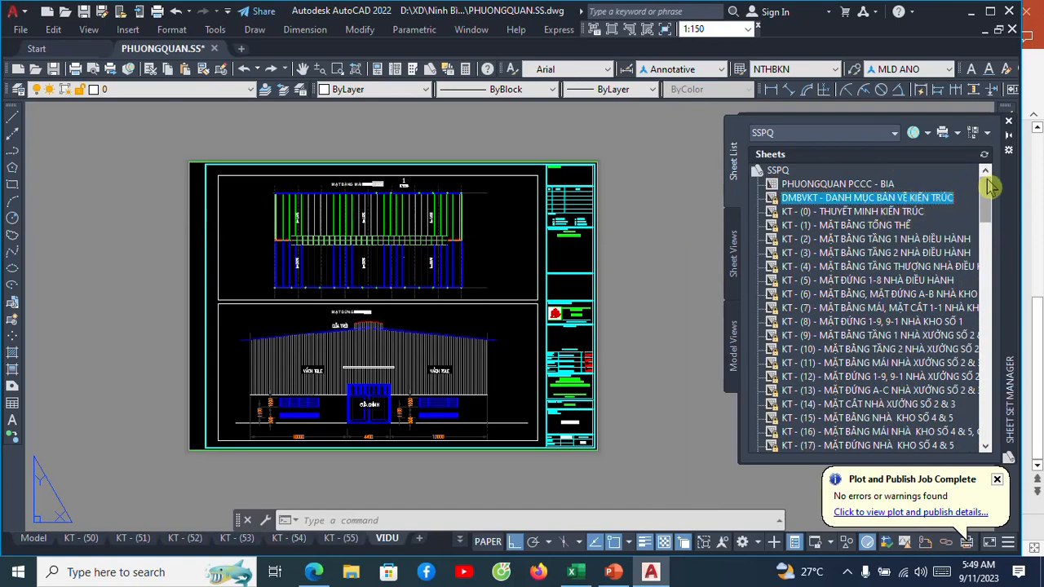
left_click_drag(990, 187, 983, 427)
left_click(999, 482)
left_click(907, 445)
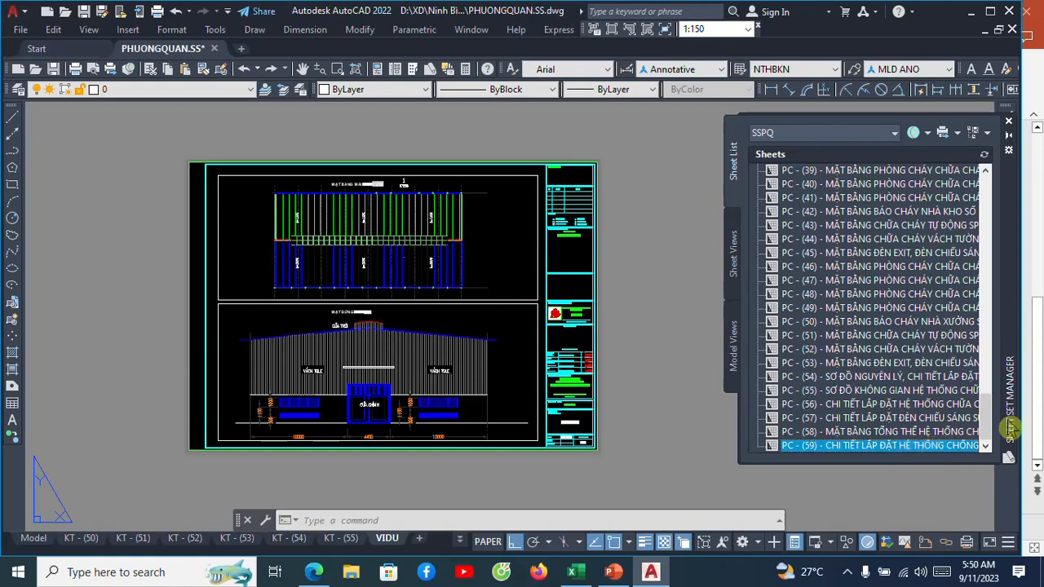
scroll(988, 424, "up", 1)
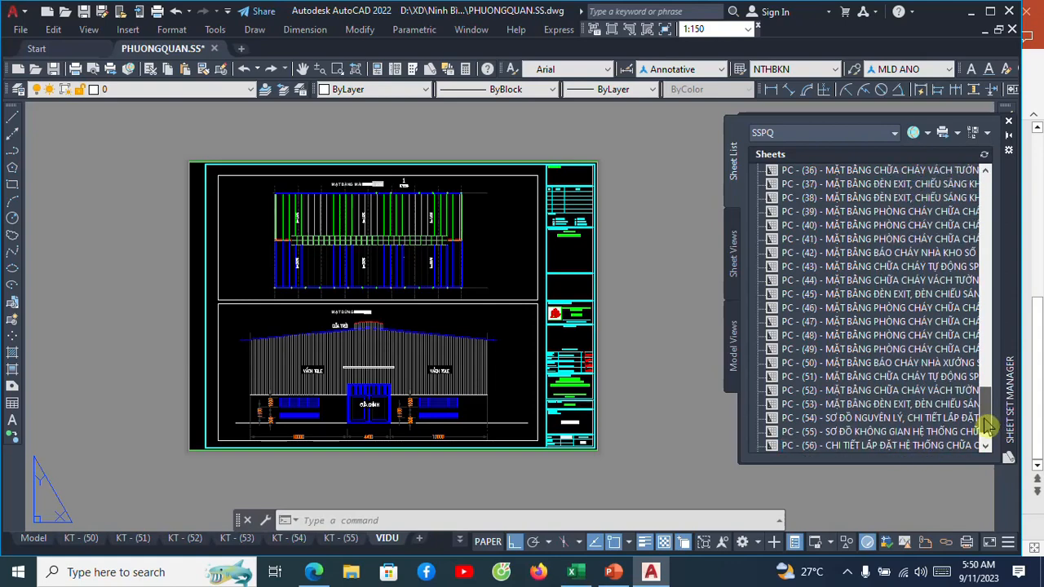
left_click_drag(987, 424, 977, 197)
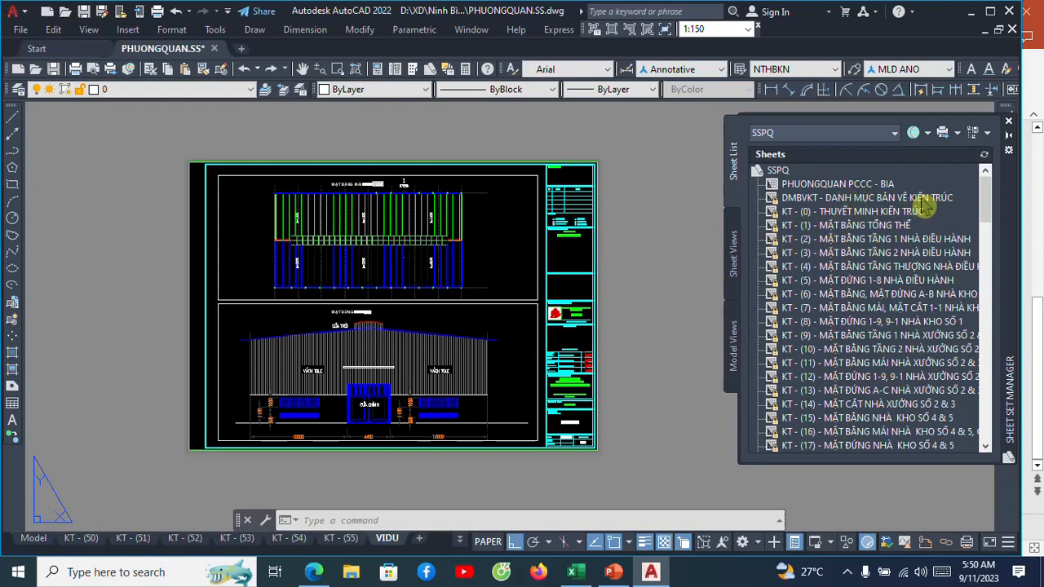
Open the DMBVKT sheet from the sheet list and examine its architectural drawing list table and title block.
left_click(891, 201)
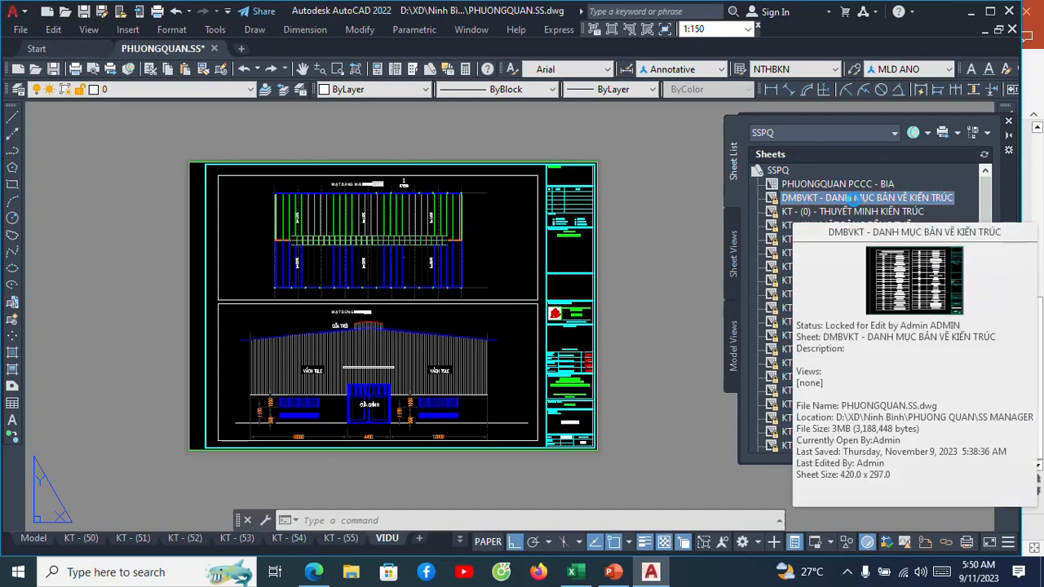
double_click(852, 198)
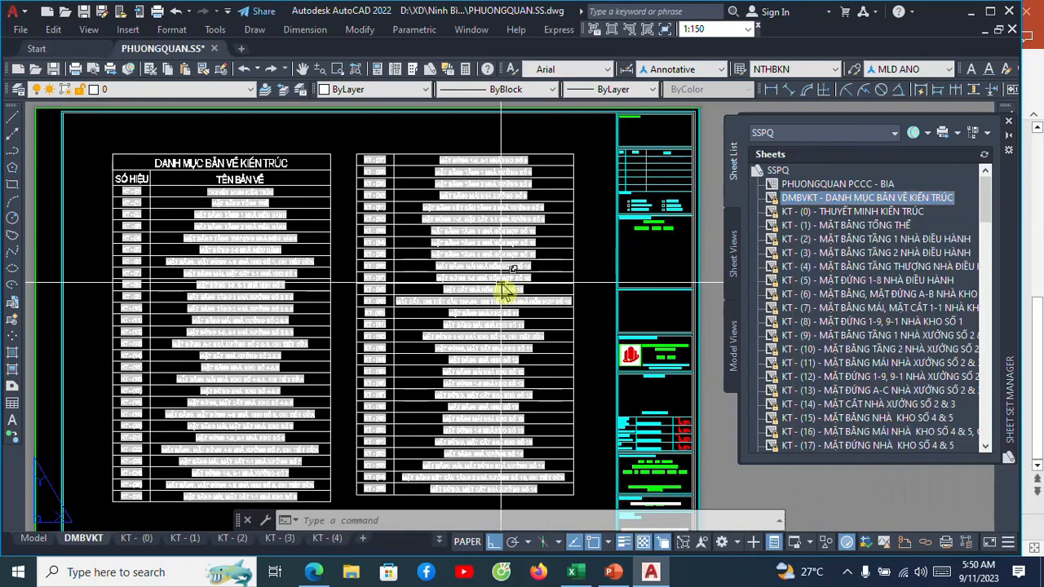
scroll(499, 287, "down", 2)
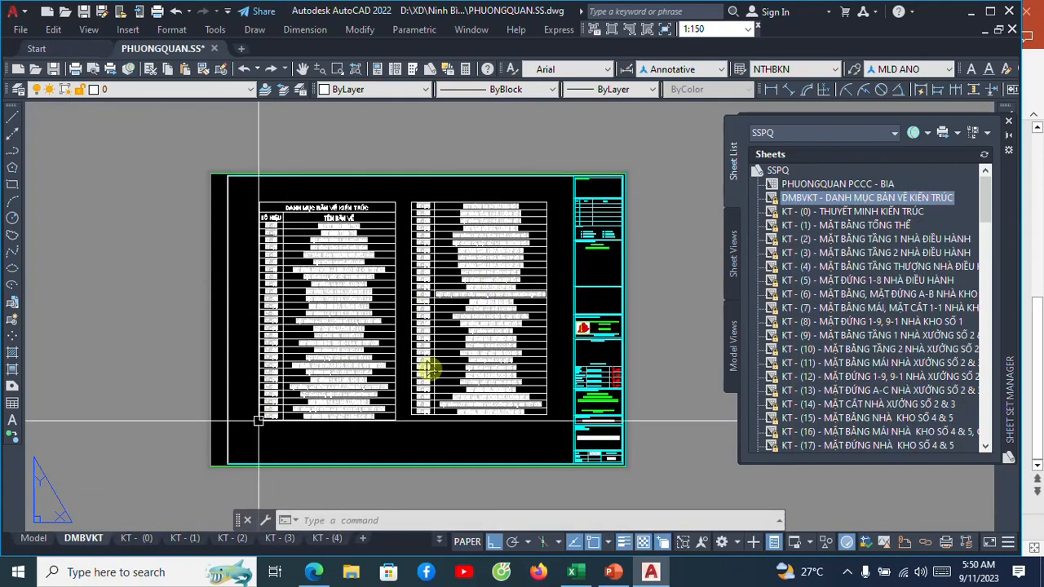
middle_click_drag(462, 339, 467, 323)
scroll(466, 309, "up", 2)
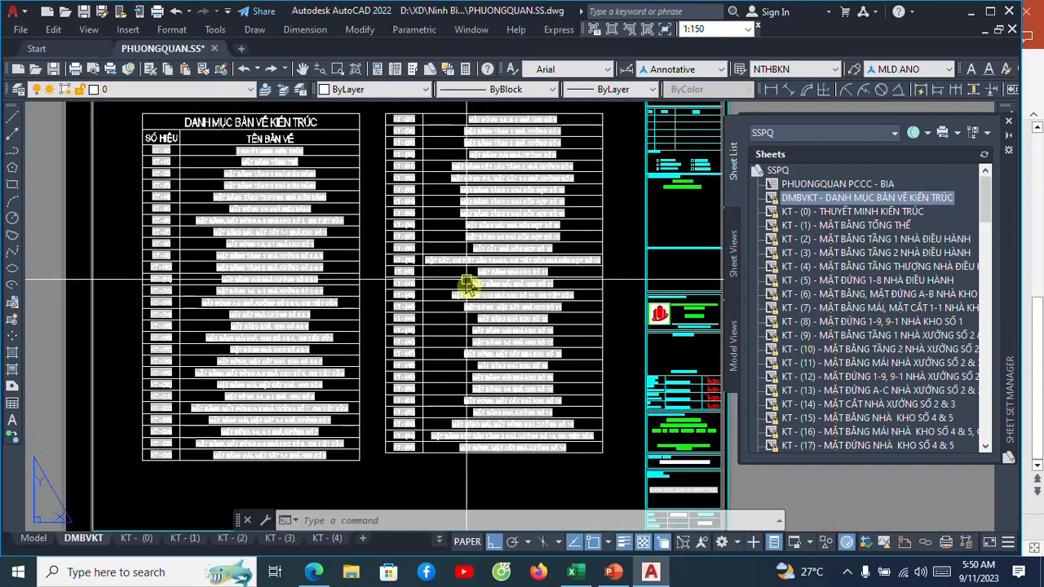
scroll(466, 276, "down", 2)
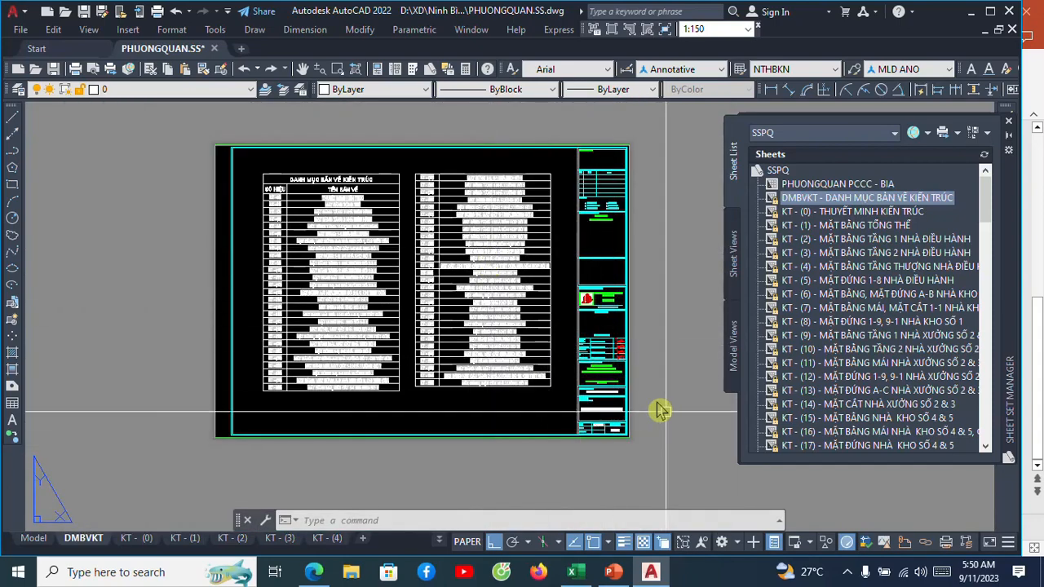
scroll(642, 412, "up", 2)
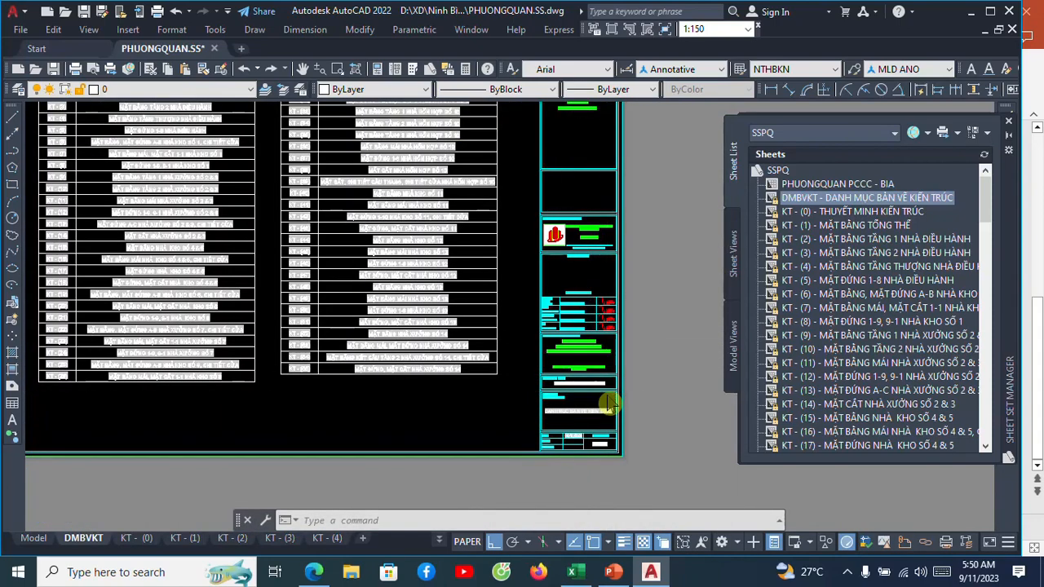
scroll(607, 400, "down", 2)
scroll(490, 308, "up", 2)
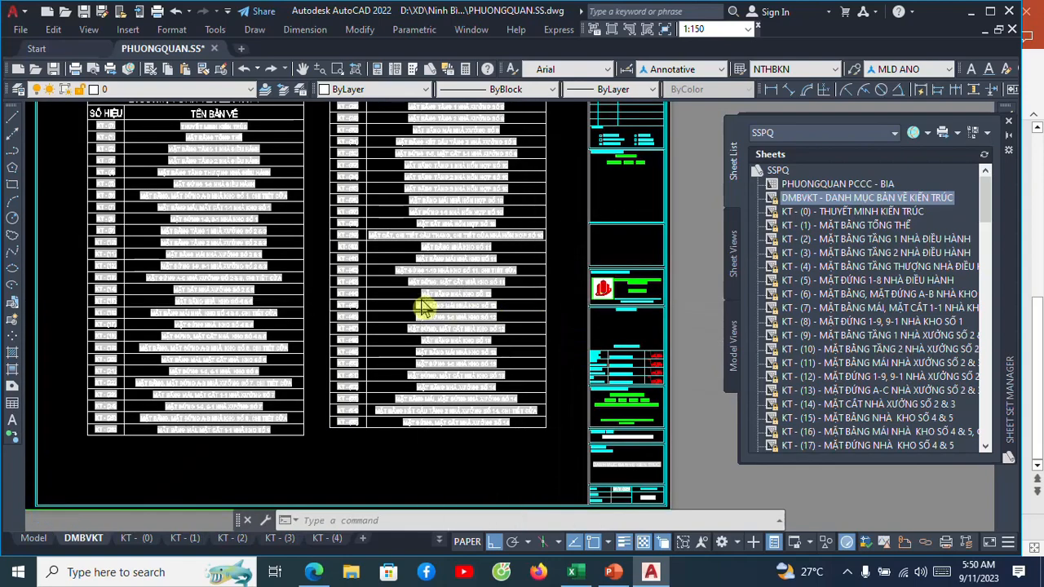
scroll(432, 286, "down", 2)
scroll(448, 224, "up", 4)
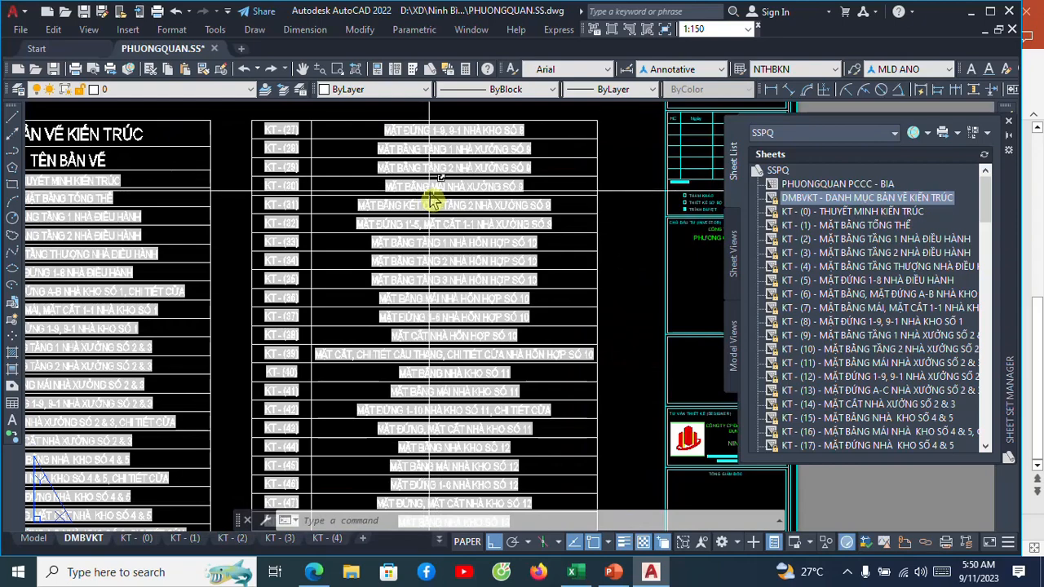
scroll(441, 222, "down", 5)
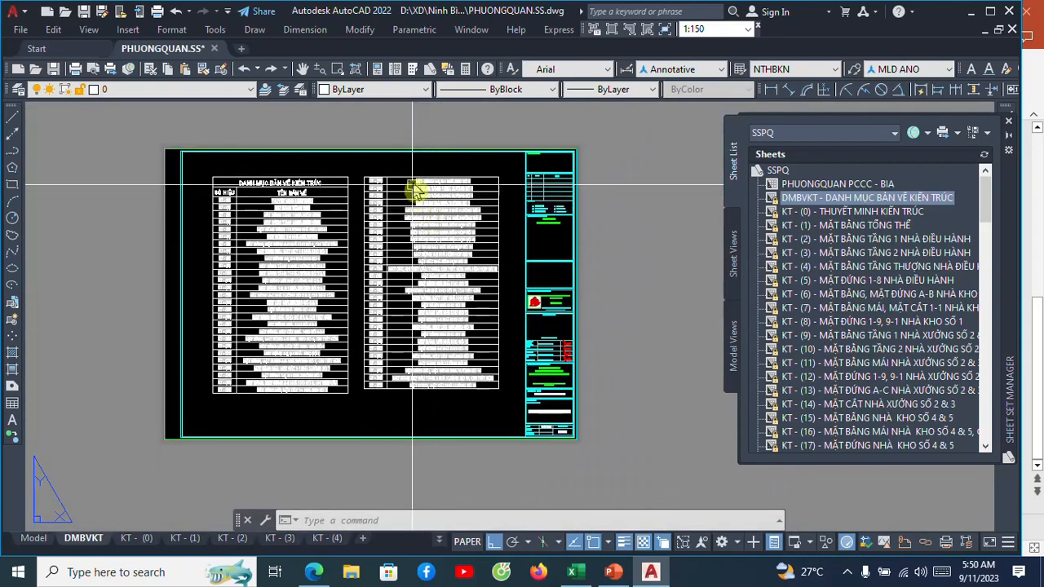
Erase the existing drawing list table from the DMBVKT layout.
left_click(412, 177)
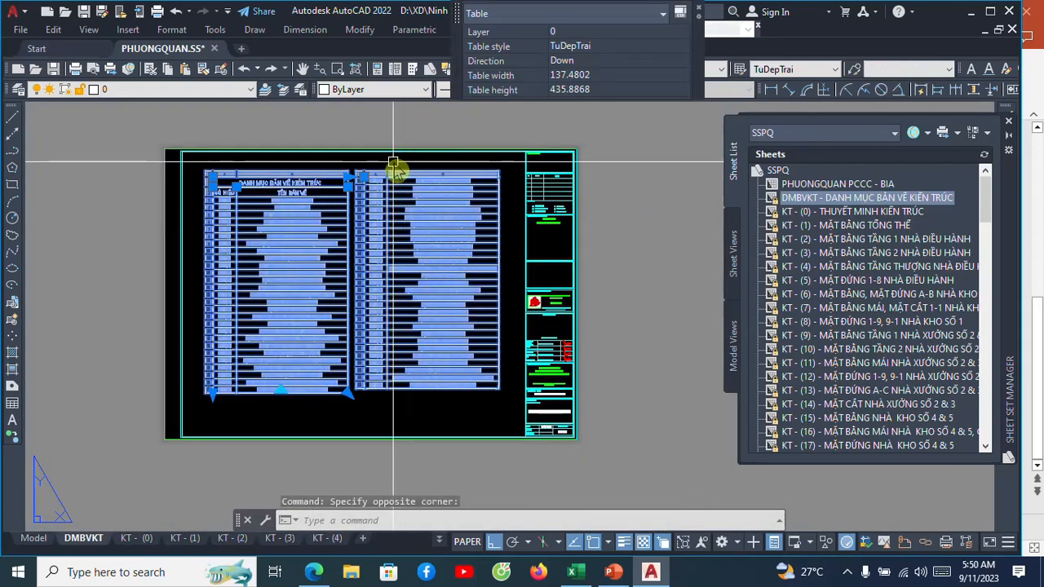
type("E")
key("Return")
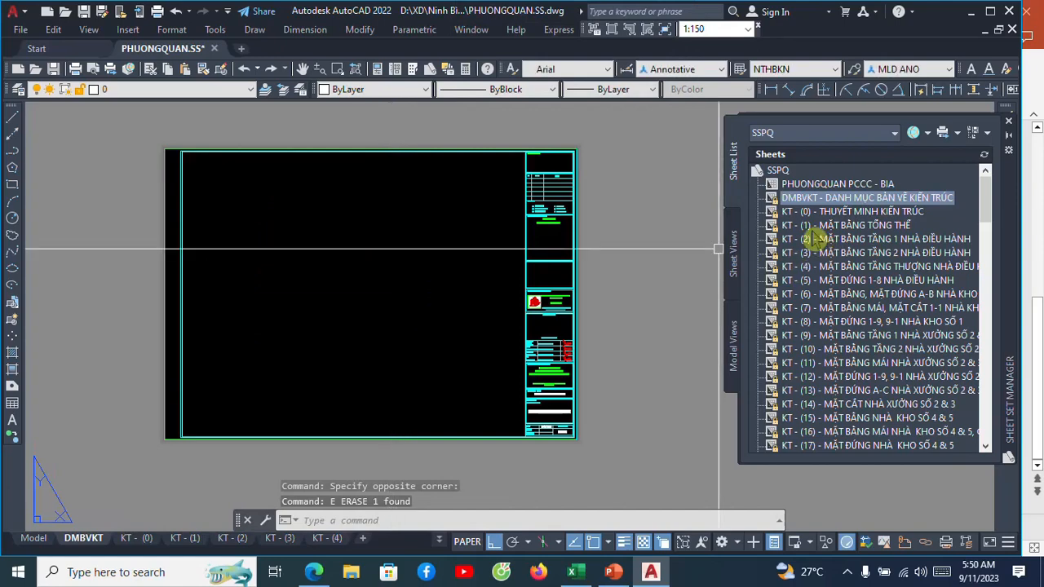
Start a new sheet list table from the DMBVKT sheet and set its title to DANH MỤC BẢN VẼ KIẾN TRÚC.
mouse_move(829, 209)
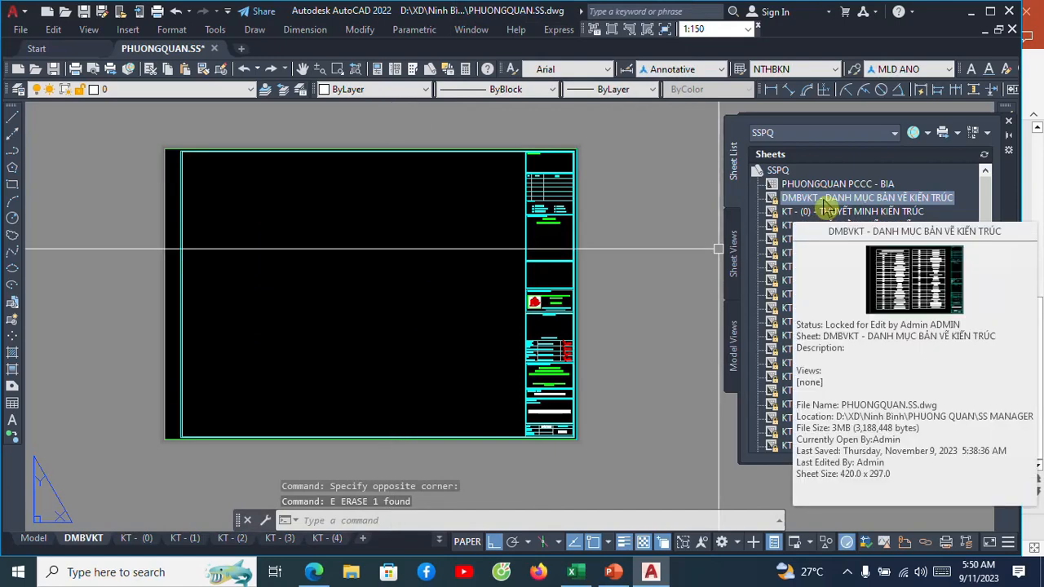
right_click(832, 200)
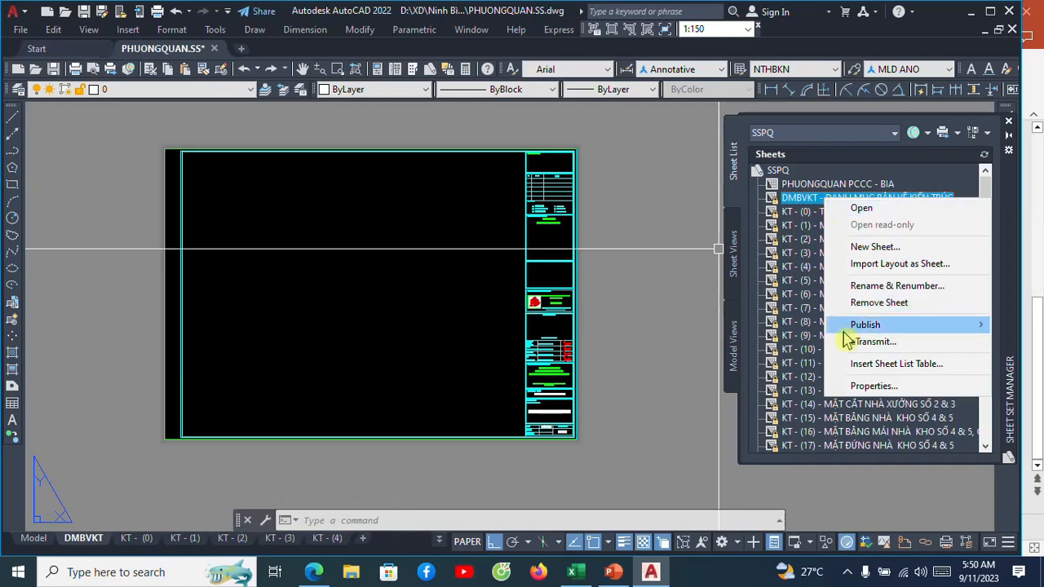
left_click(852, 372)
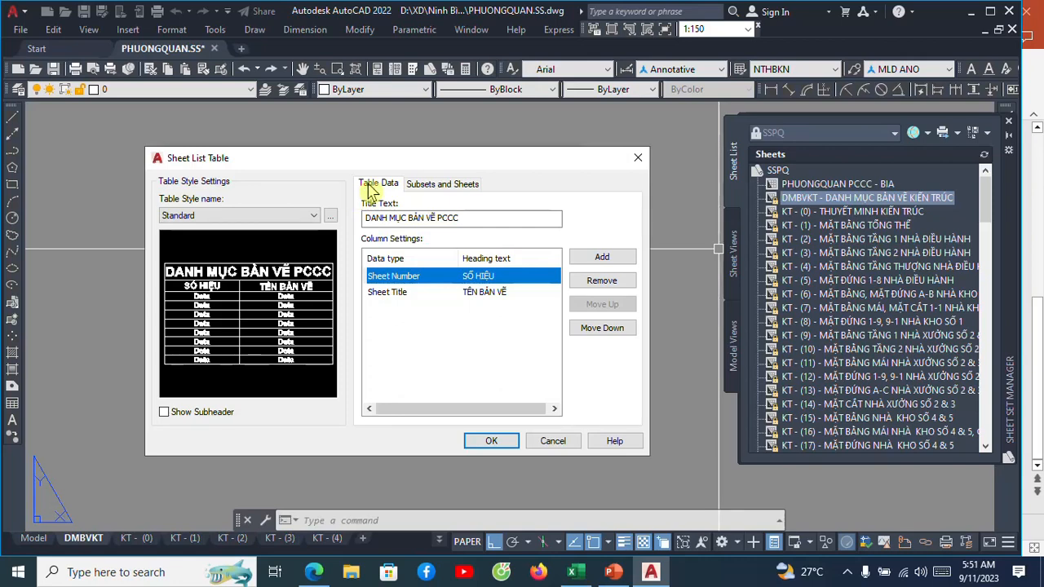
left_click(331, 216)
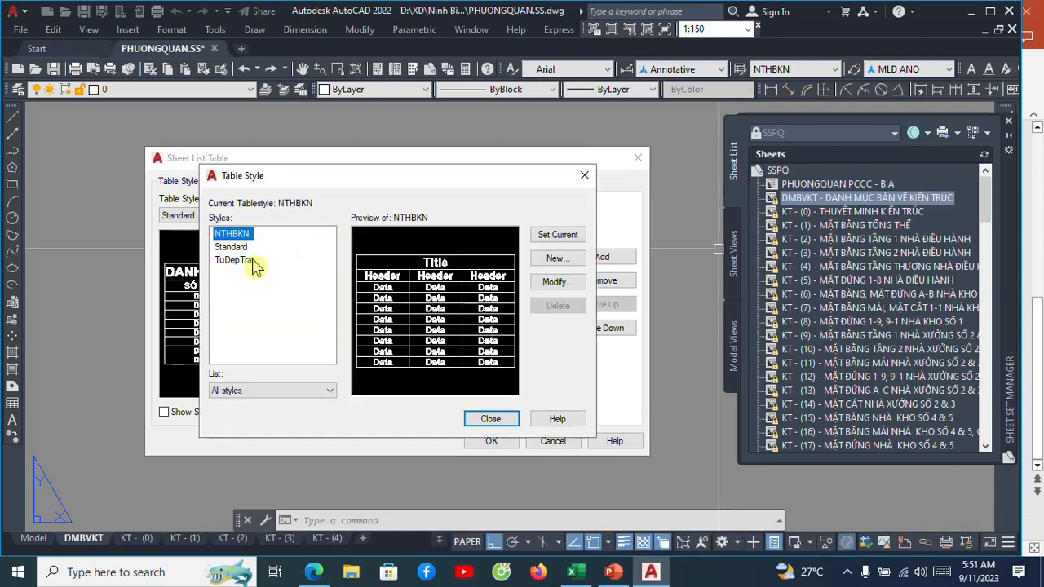
left_click(583, 175)
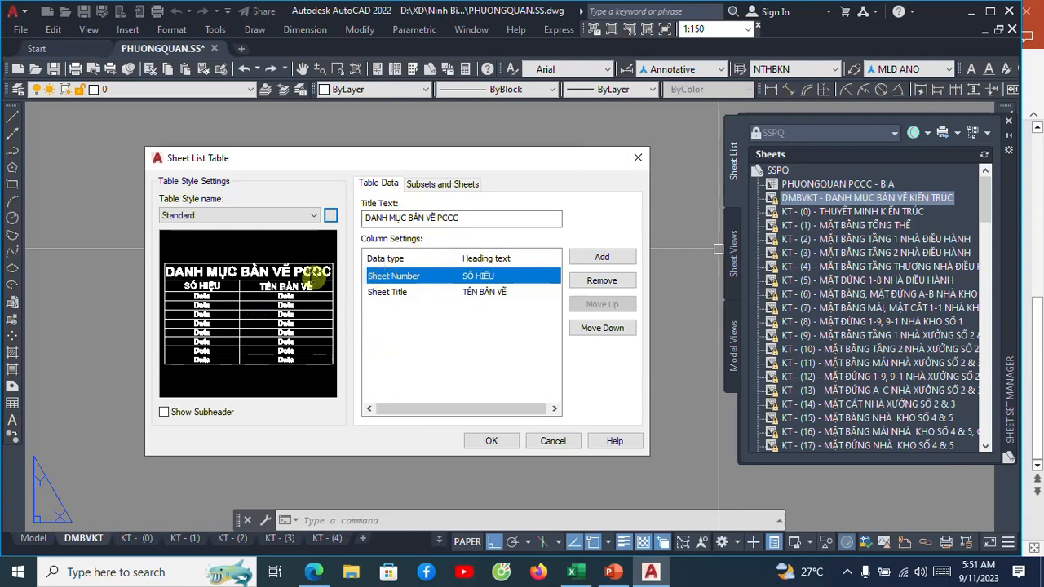
left_click(460, 218)
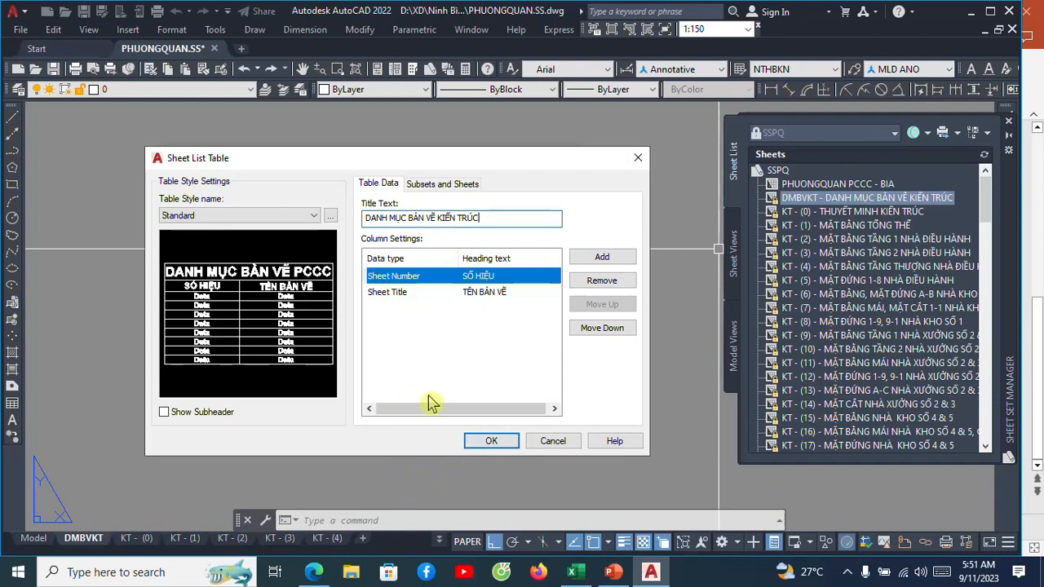
Leave the DMBVKT sheet out of the table and include sheets KT - (0) through KT - (12).
left_click(436, 188)
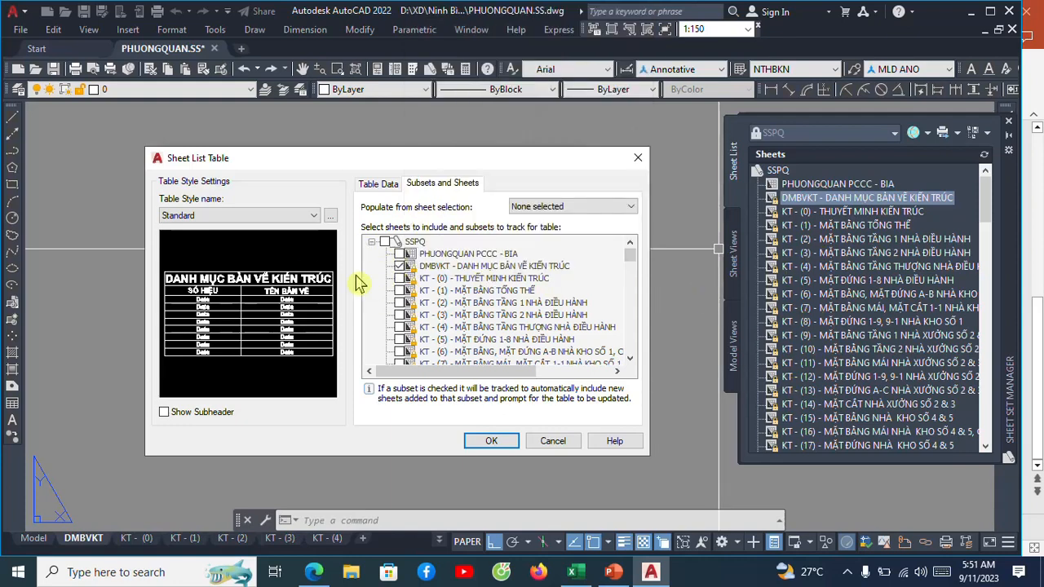
left_click(396, 269)
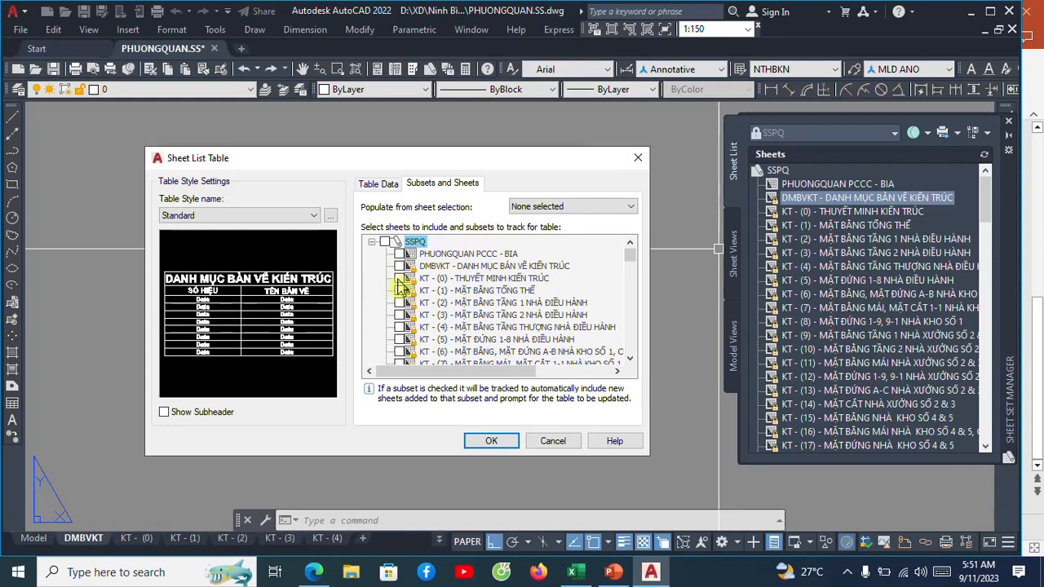
left_click(399, 290)
left_click(399, 302)
left_click(398, 315)
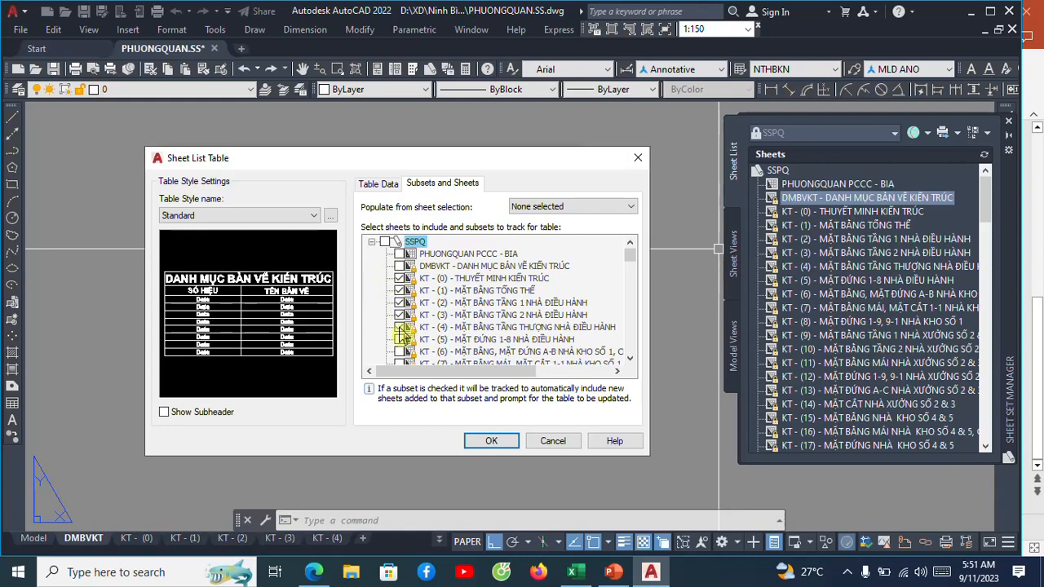
left_click(399, 327)
left_click(400, 352)
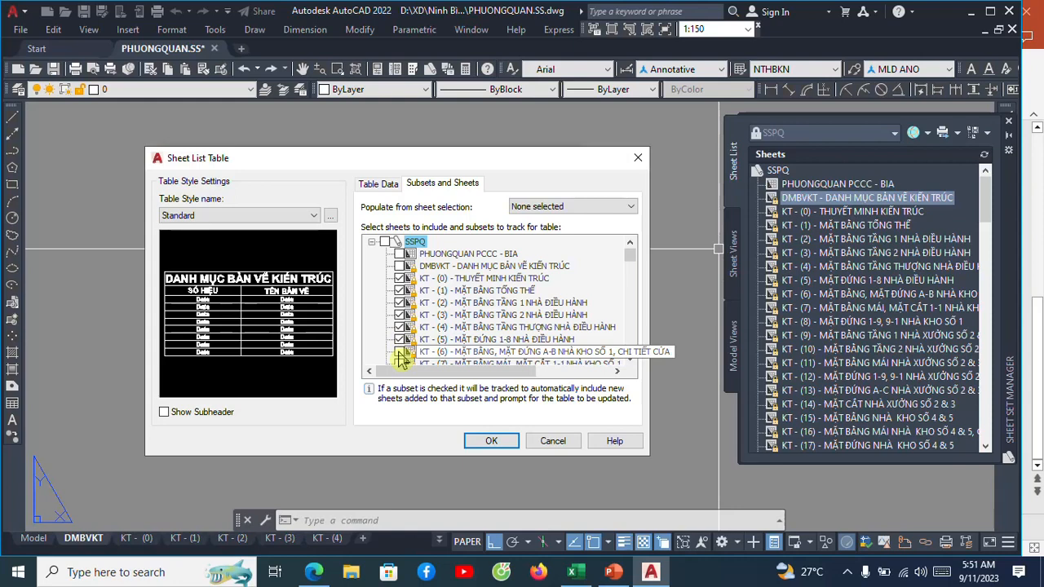
scroll(389, 323, "down", 2)
left_click(399, 292)
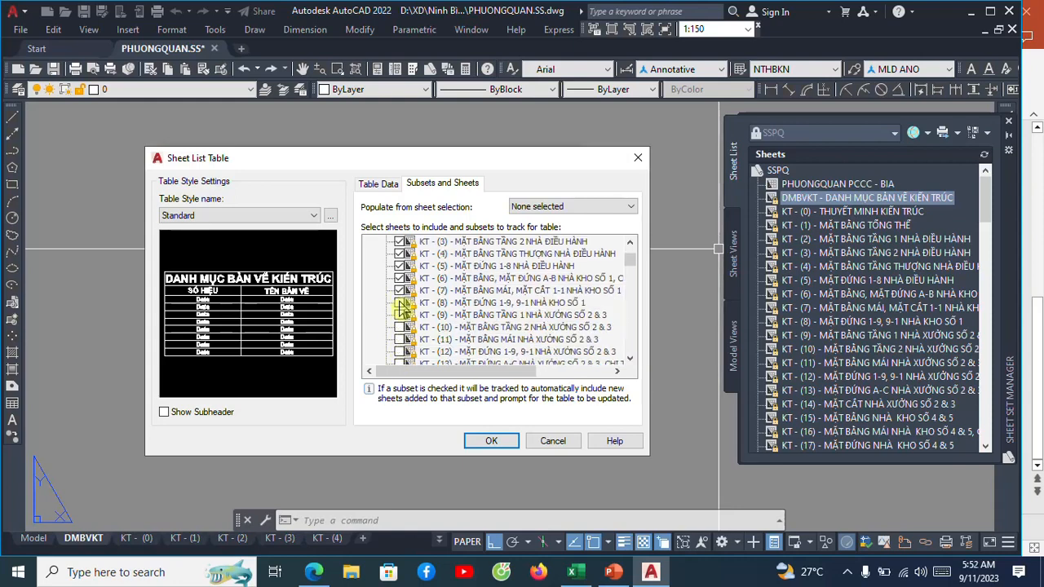
left_click(399, 352)
Include sheets KT - (13) through KT - (18) in the sheet list table.
scroll(402, 342, "down", 3)
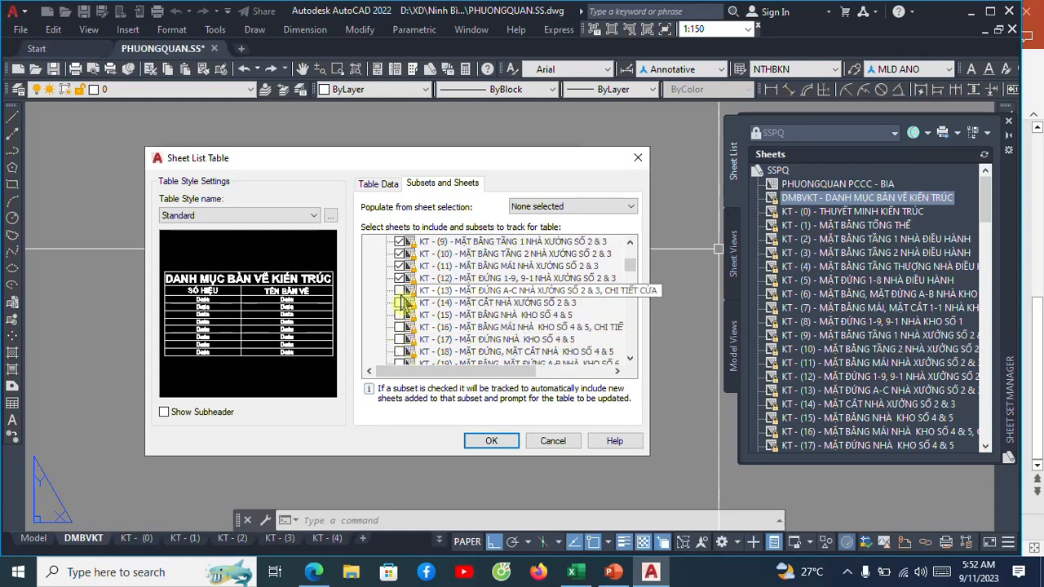
left_click(399, 290)
left_click(399, 302)
left_click(400, 315)
left_click(400, 326)
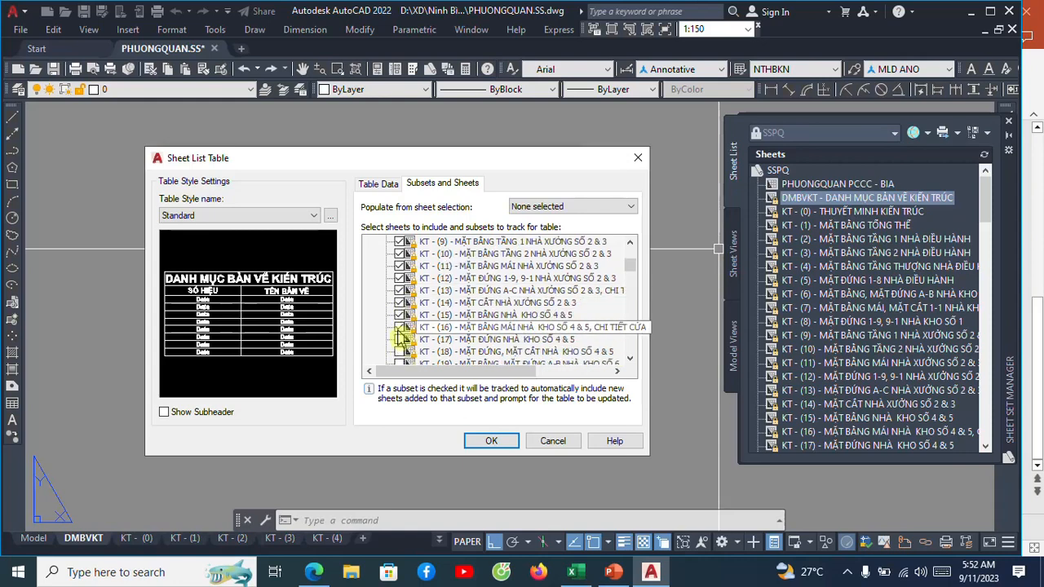
left_click(400, 339)
left_click(400, 352)
Include sheets KT - (19) through KT - (30) in the sheet list table.
scroll(388, 314, "down", 2)
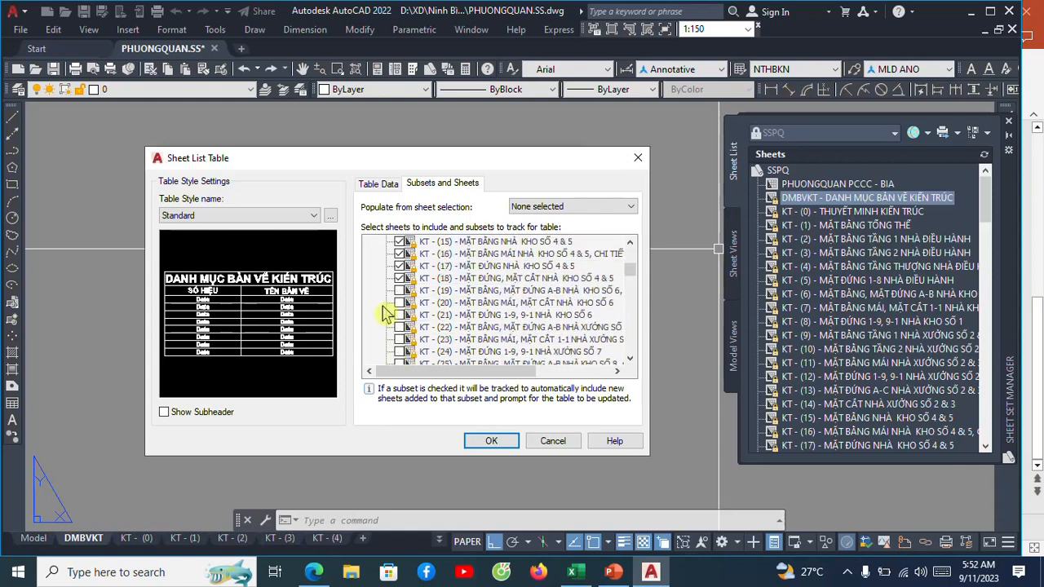
left_click(399, 291)
left_click(399, 315)
left_click(398, 326)
left_click(398, 339)
scroll(389, 314, "down", 2)
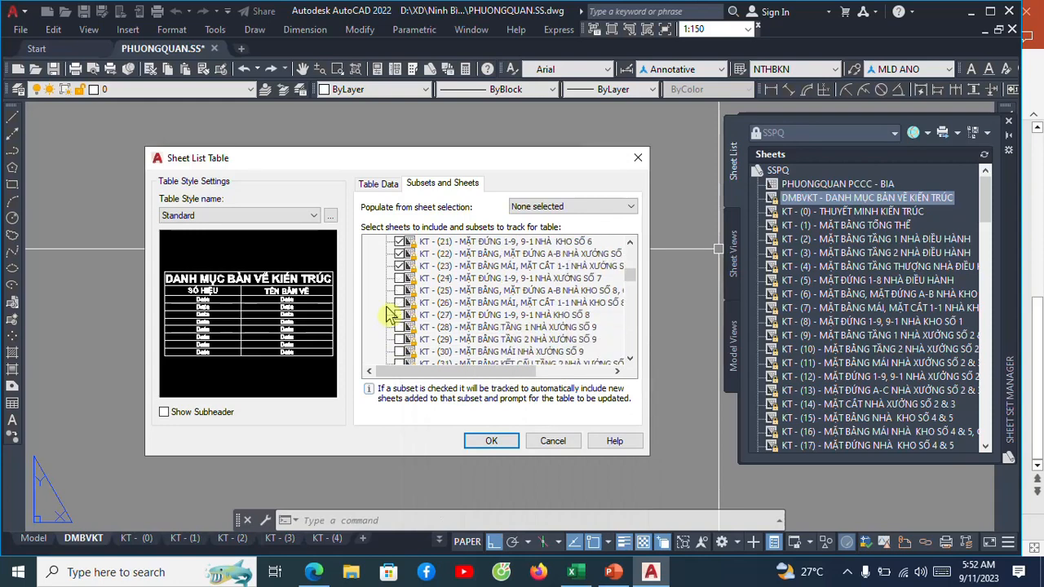
left_click(399, 278)
left_click(398, 290)
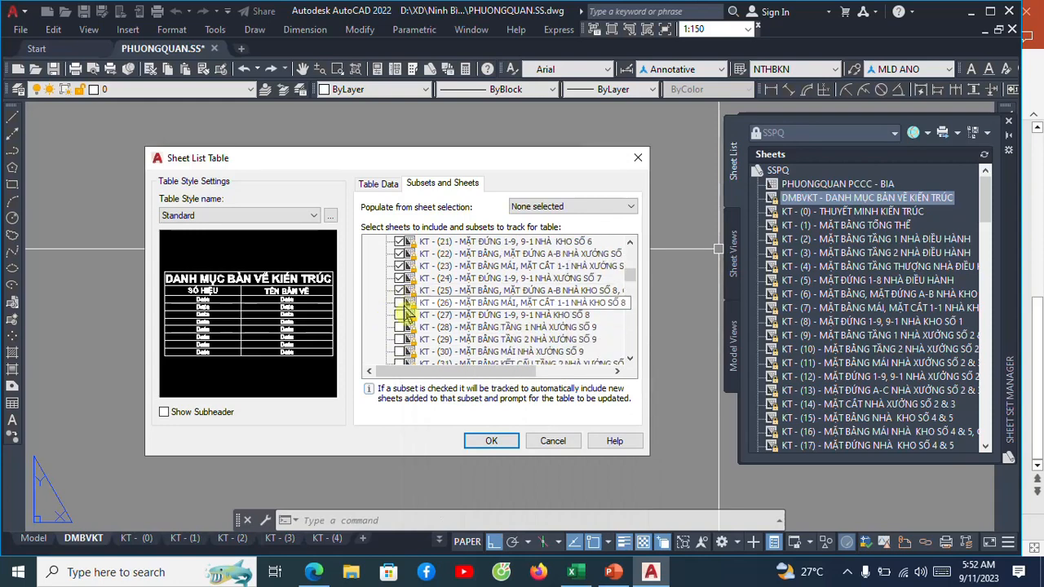
left_click(399, 303)
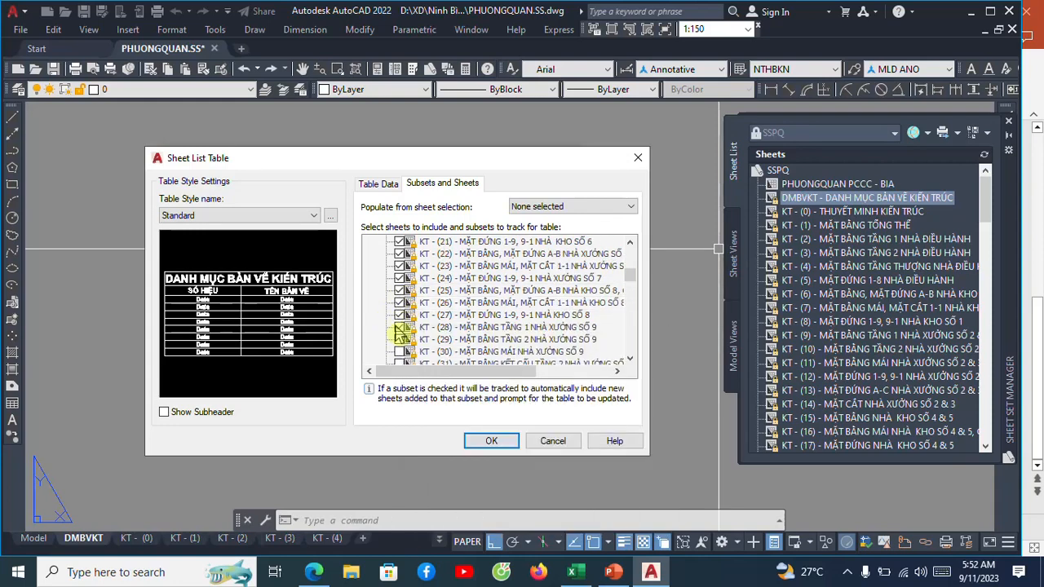
Include sheets KT - (31) through KT - (41) in the sheet list table.
scroll(384, 310, "down", 2)
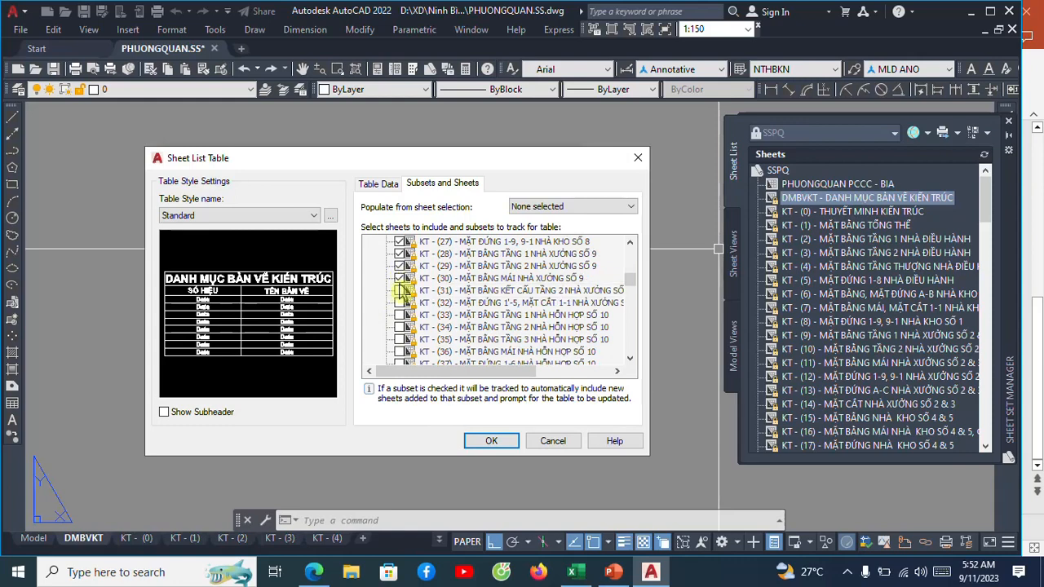
left_click(399, 290)
left_click(399, 303)
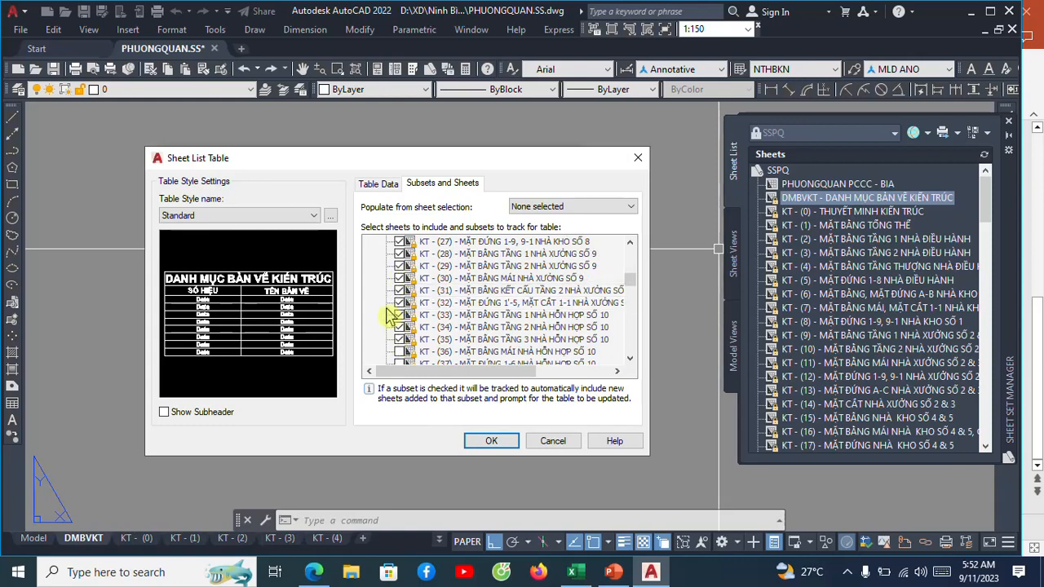
scroll(390, 317, "down", 1)
scroll(400, 320, "down", 1)
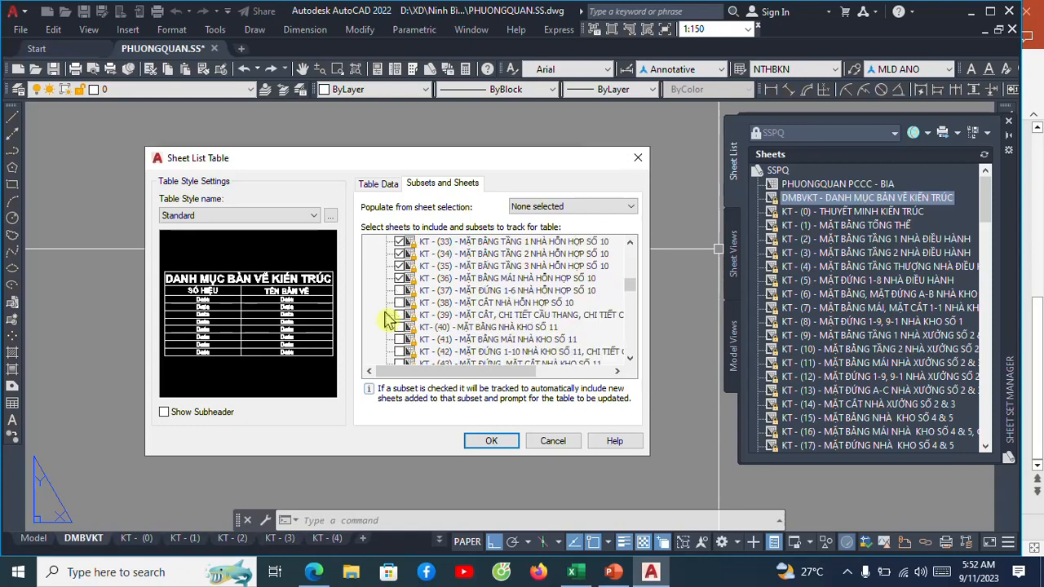
left_click(399, 302)
left_click(398, 315)
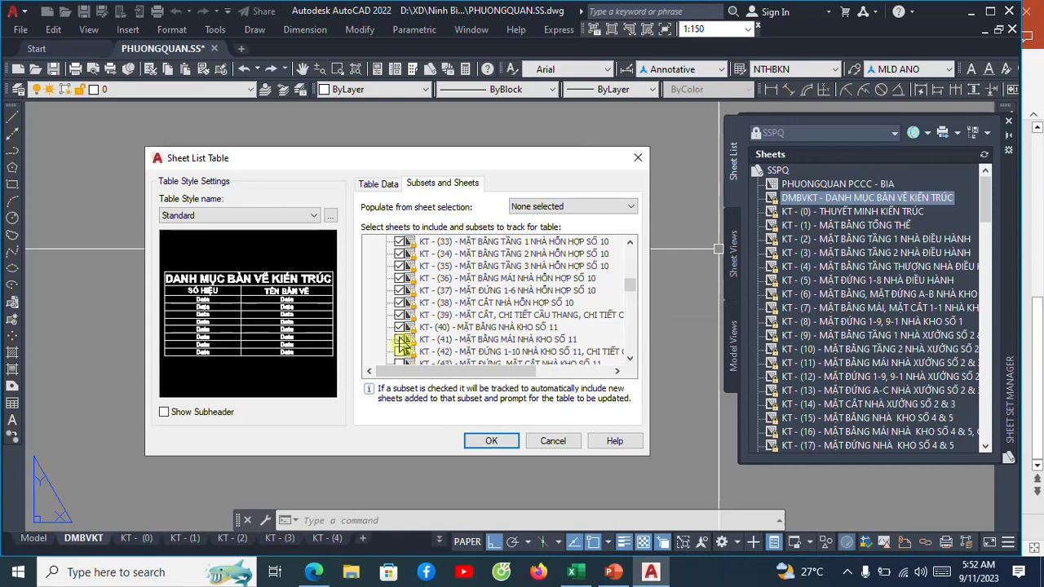
Include sheets KT - (42) through KT - (55) and the VIDU sheet in the sheet list table.
scroll(387, 325, "down", 2)
left_click(397, 280)
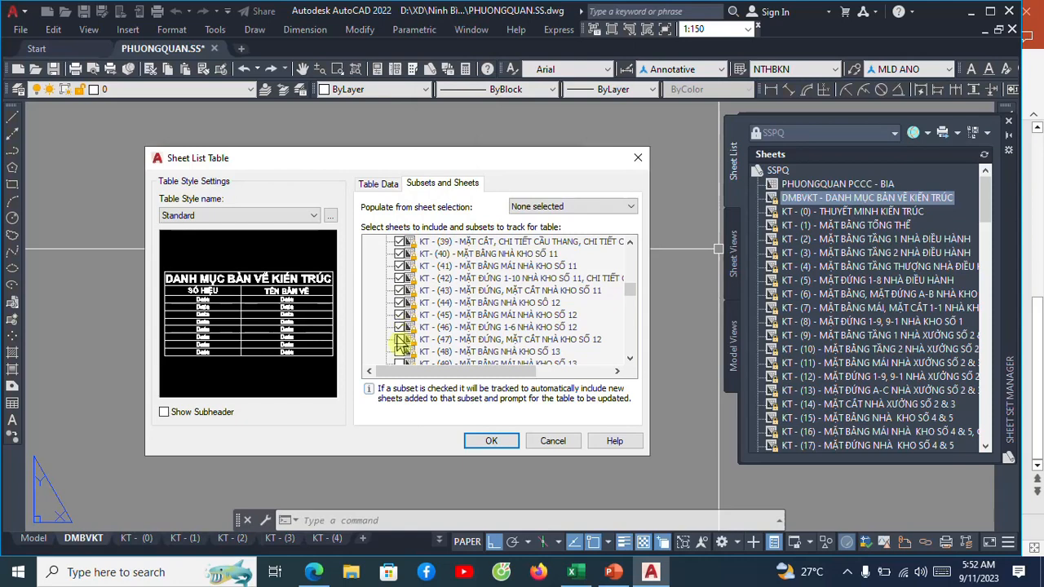
scroll(378, 313, "down", 2)
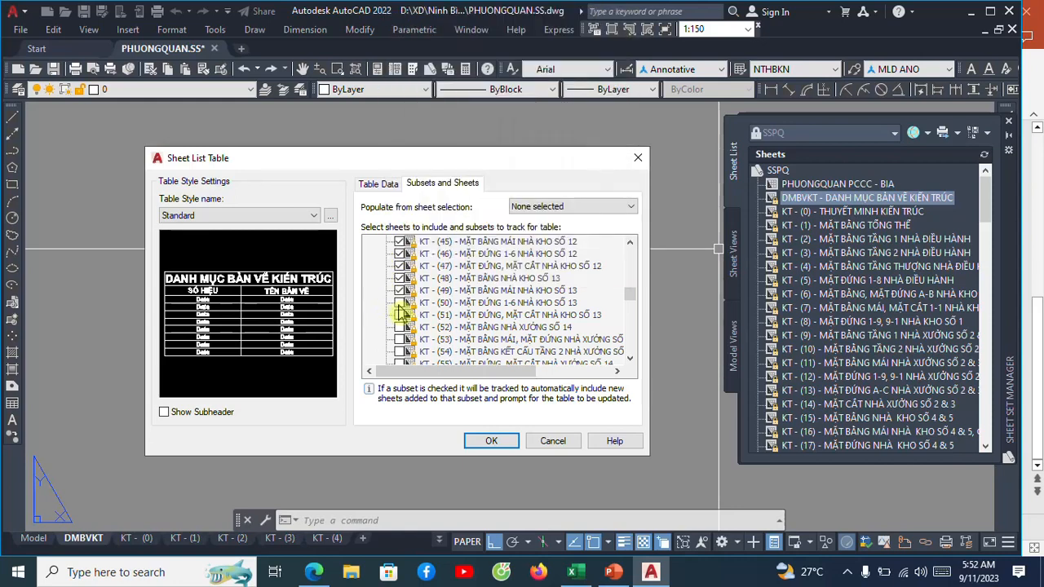
left_click(400, 339)
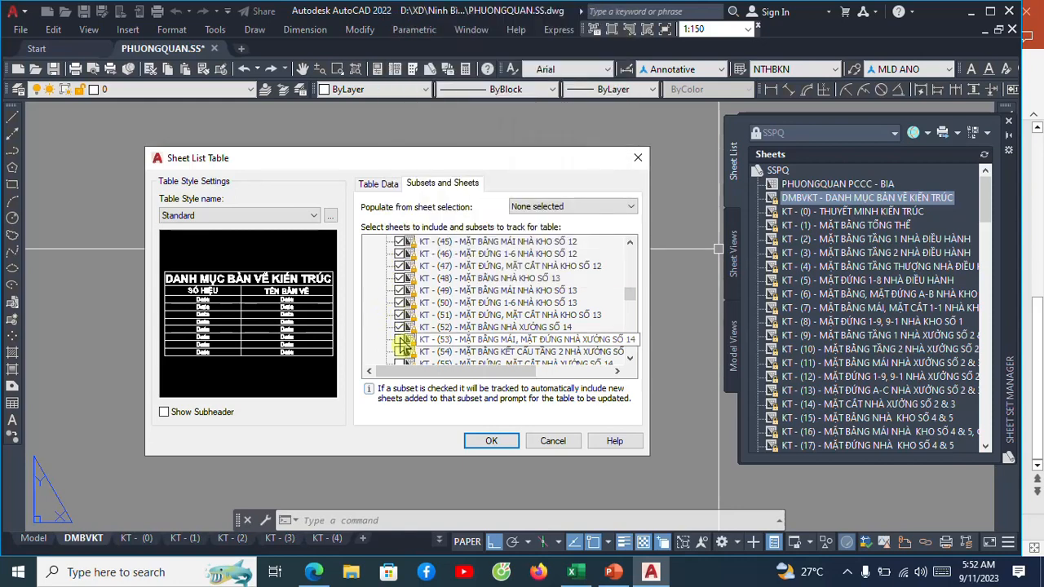
scroll(396, 322, "down", 2)
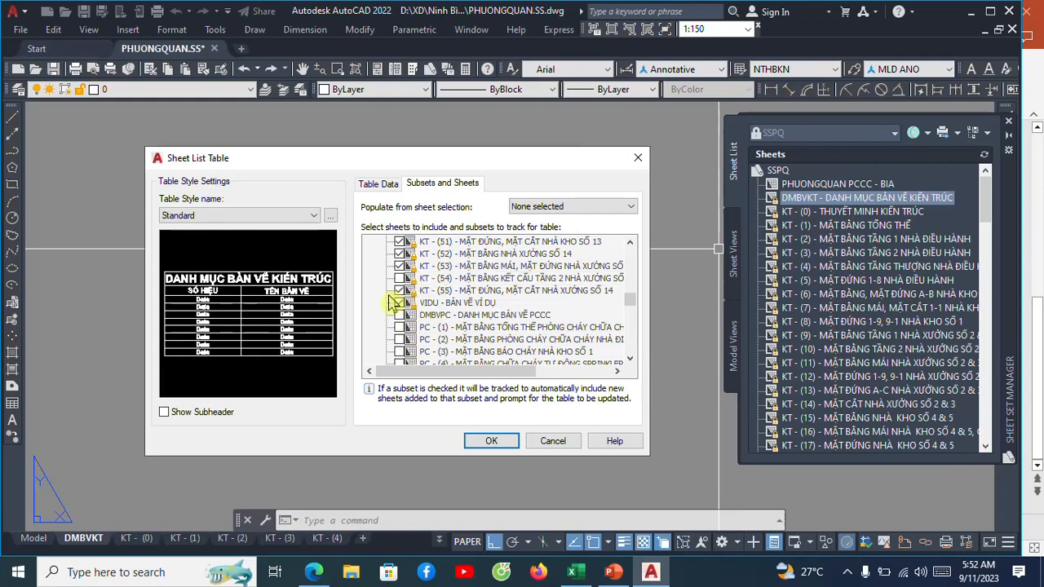
left_click(399, 278)
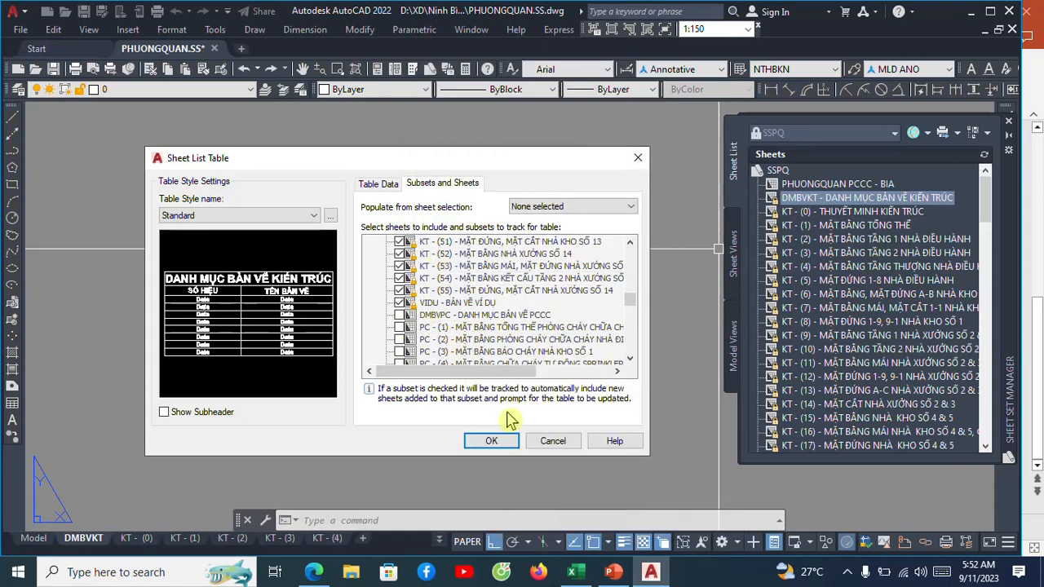
Accept the table settings and place the sheet list table near the upper-left corner inside the DMBVKT layout's drawing frame.
left_click(489, 441)
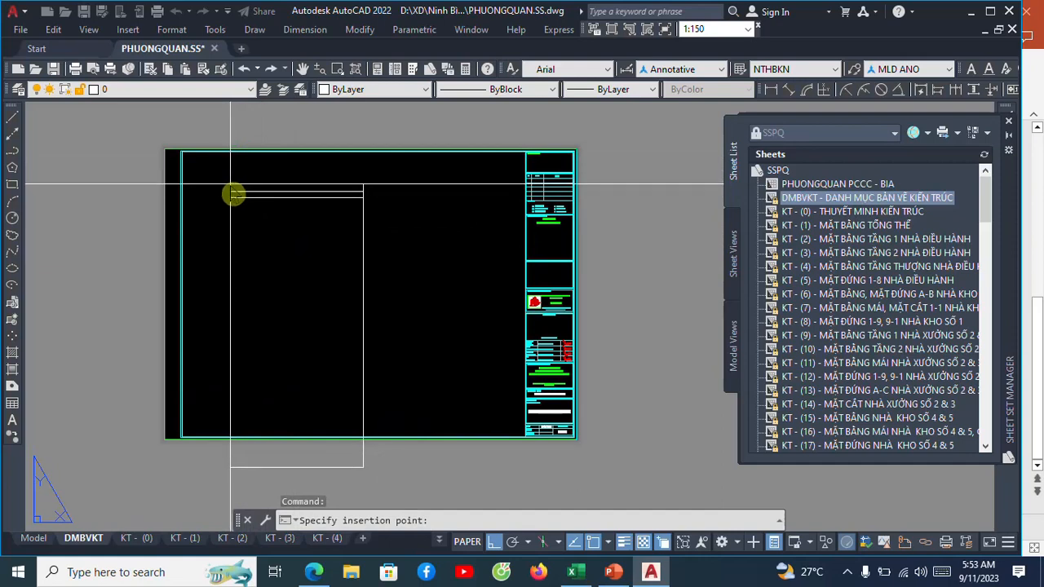
left_click(233, 186)
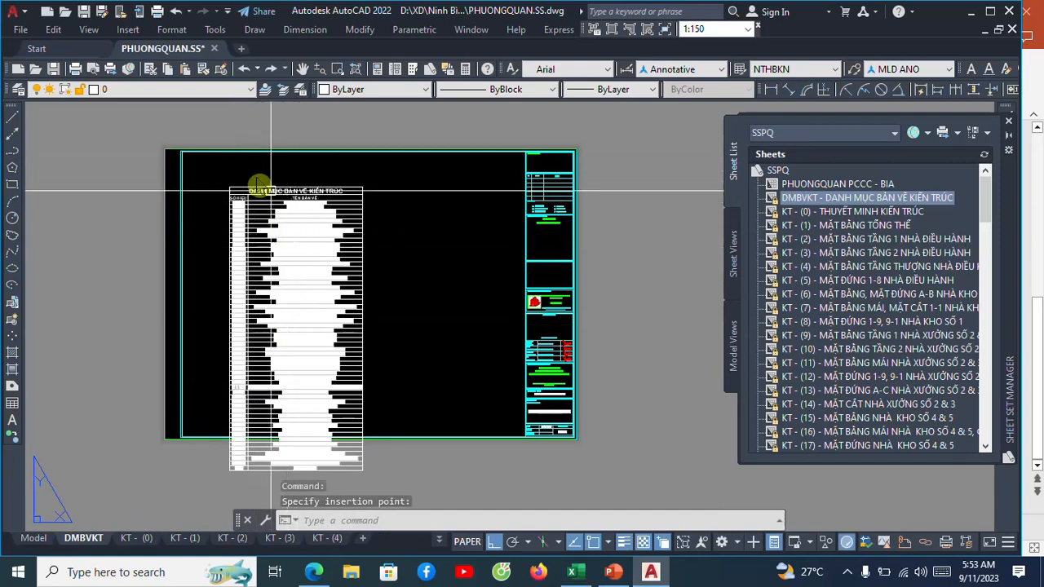
scroll(275, 236, "up", 4)
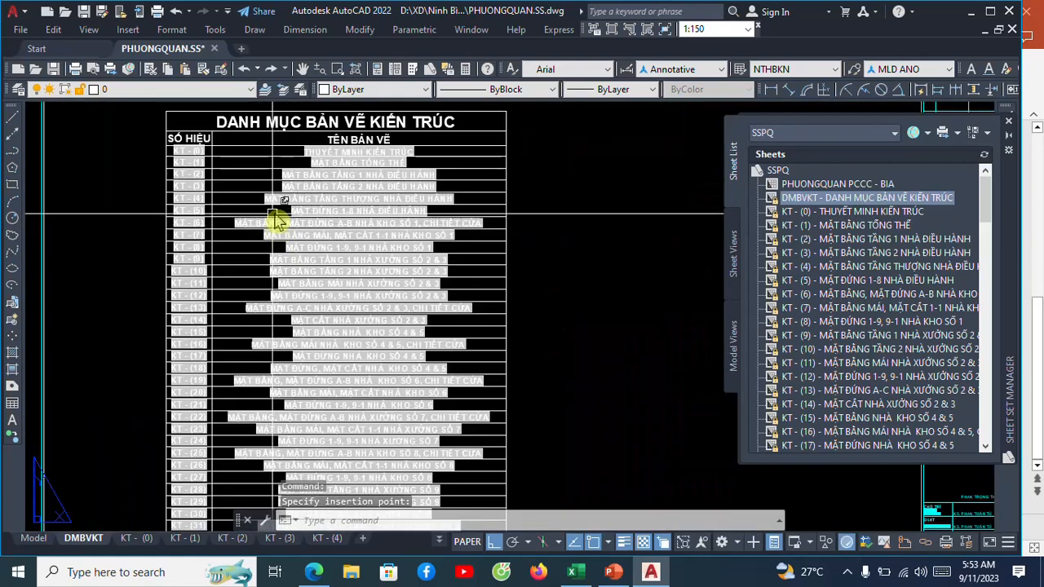
scroll(274, 222, "down", 2)
scroll(300, 193, "up", 3)
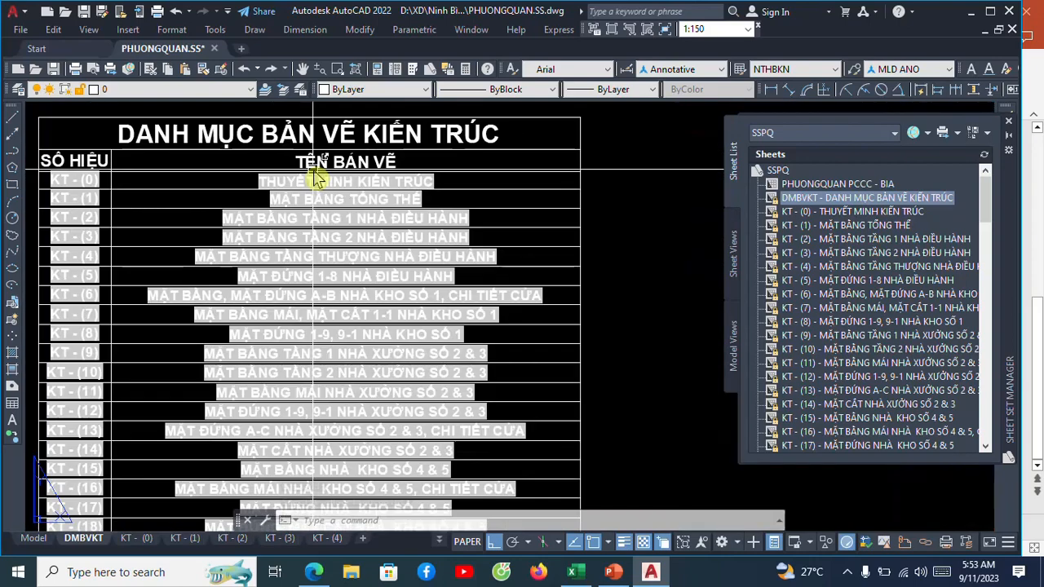
scroll(288, 175, "down", 5)
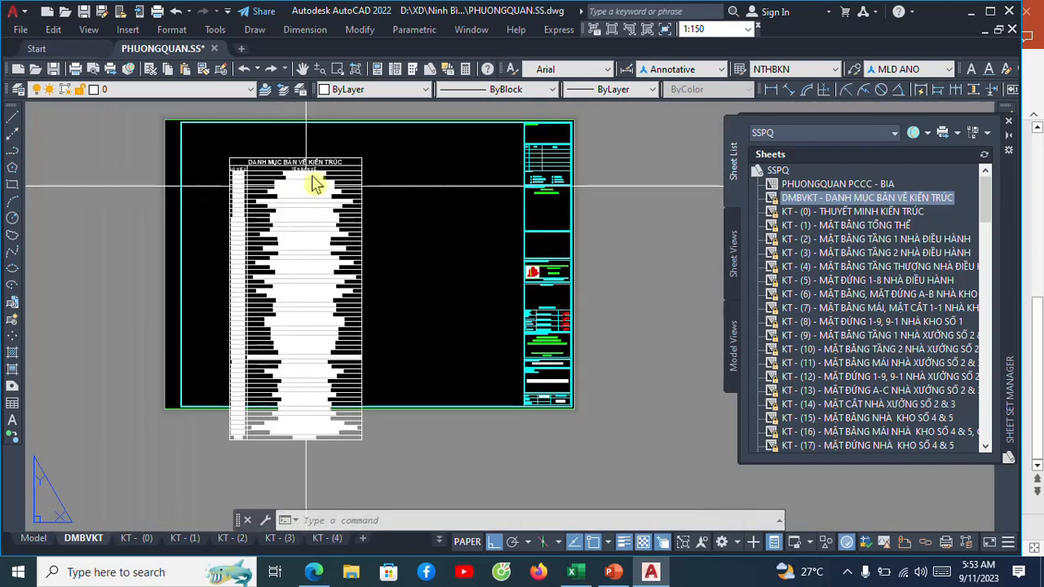
scroll(305, 174, "up", 5)
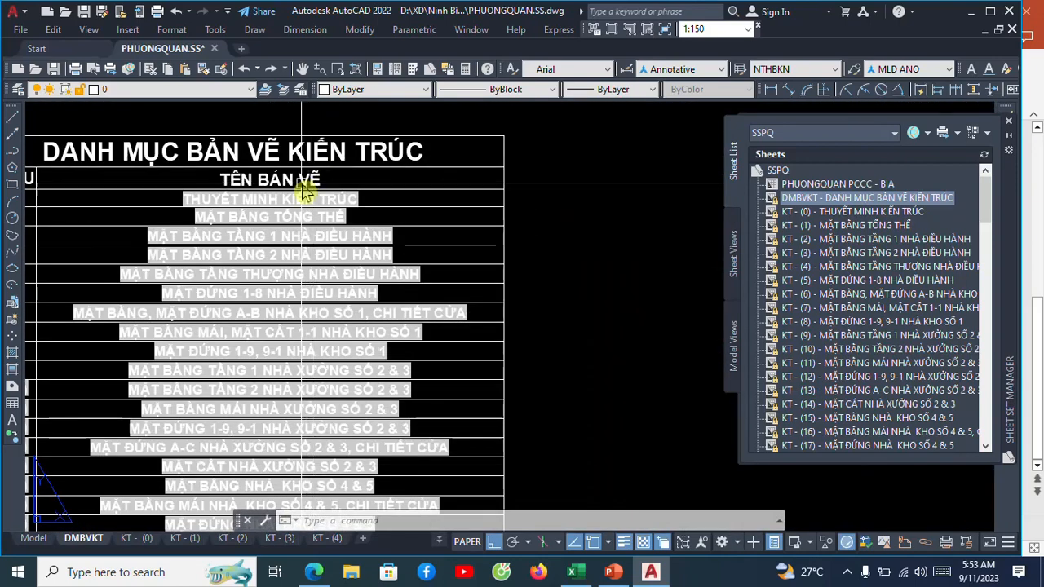
scroll(293, 312, "down", 4)
scroll(306, 326, "down", 3)
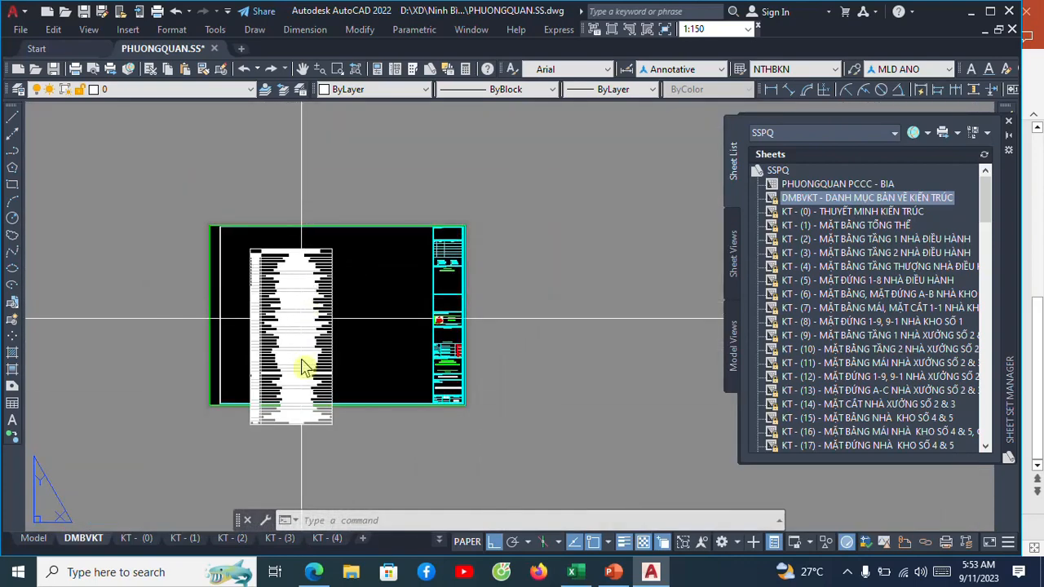
Break the sheet list table at about half its height so the remaining rows continue in a second column beside it.
scroll(319, 282, "down", 2)
scroll(308, 359, "up", 5)
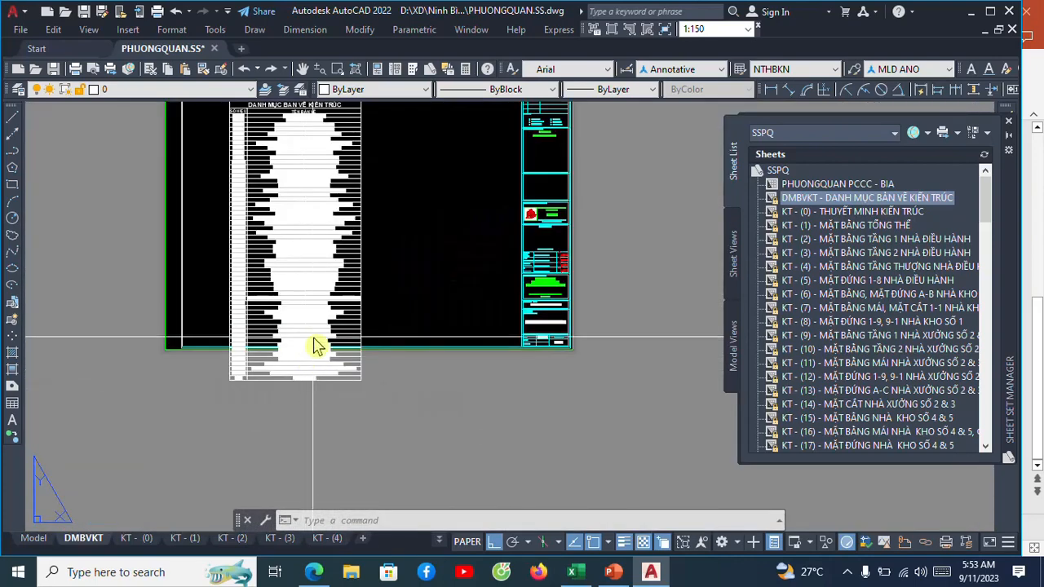
left_click(298, 432)
left_click(300, 460)
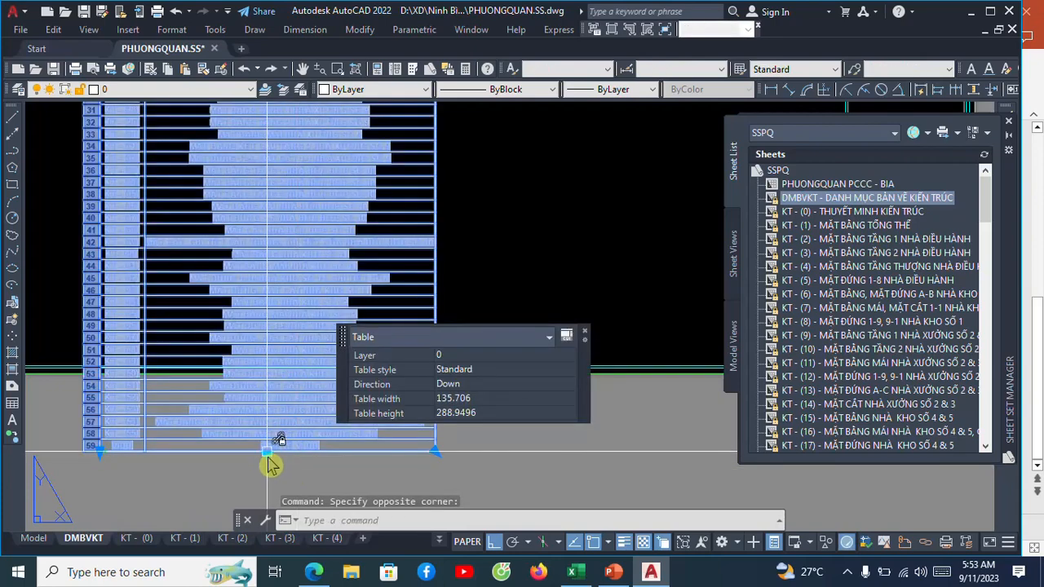
left_click(269, 455)
scroll(274, 443, "down", 3)
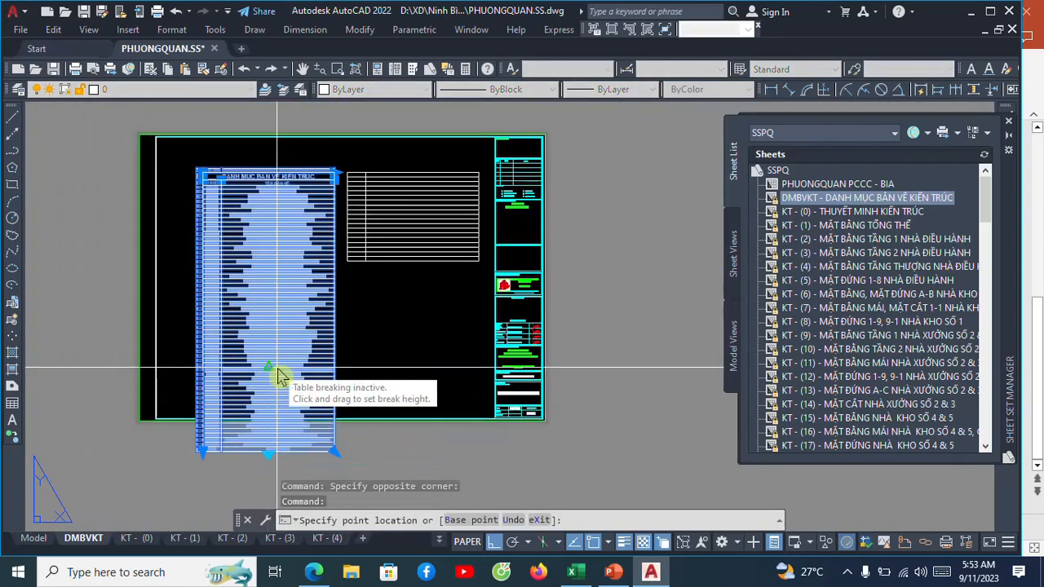
left_click(270, 321)
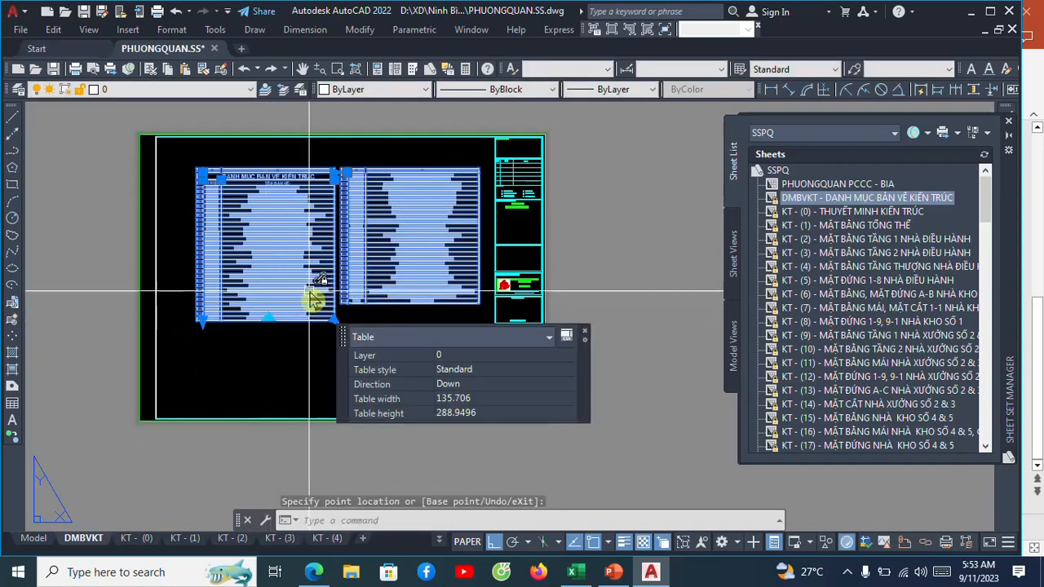
key("Escape")
Examine the sheet numbers and drawing titles in both columns of the broken sheet list table.
scroll(363, 198, "up", 5)
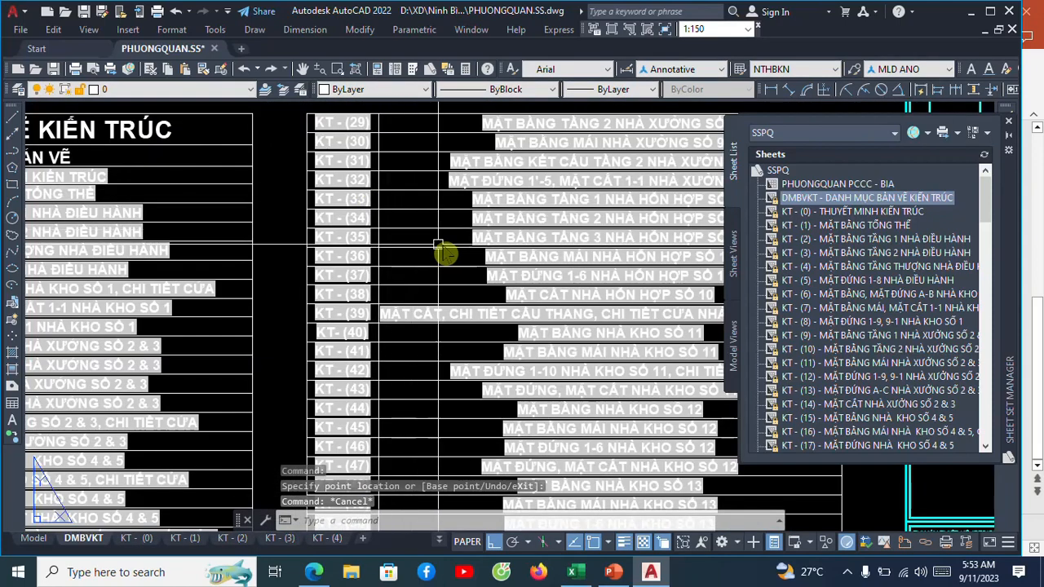
scroll(372, 233, "down", 4)
scroll(265, 198, "up", 2)
scroll(275, 203, "up", 4)
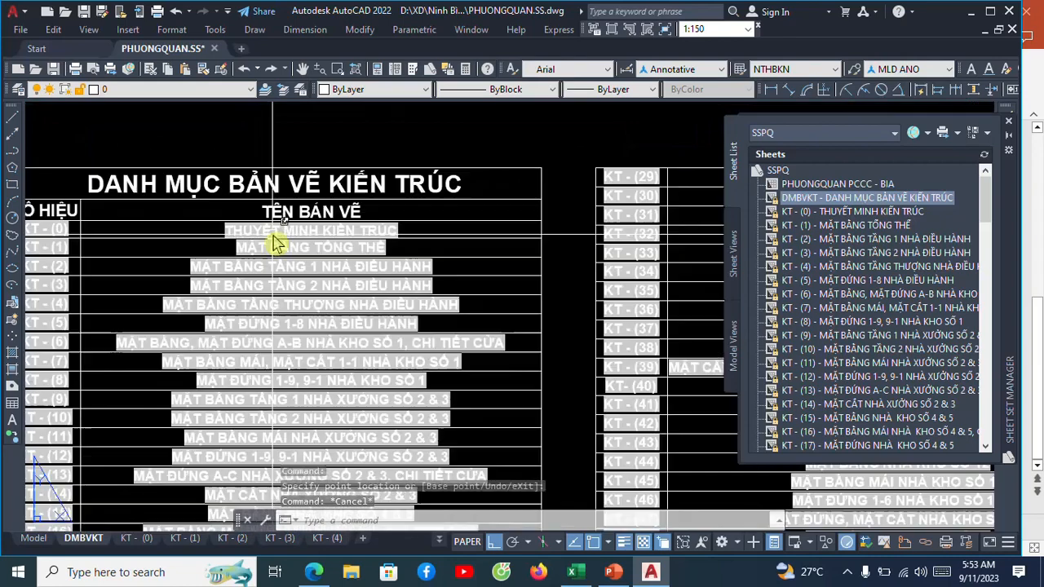
scroll(105, 250, "down", 2)
scroll(362, 277, "up", 1)
middle_click_drag(359, 269, 399, 264)
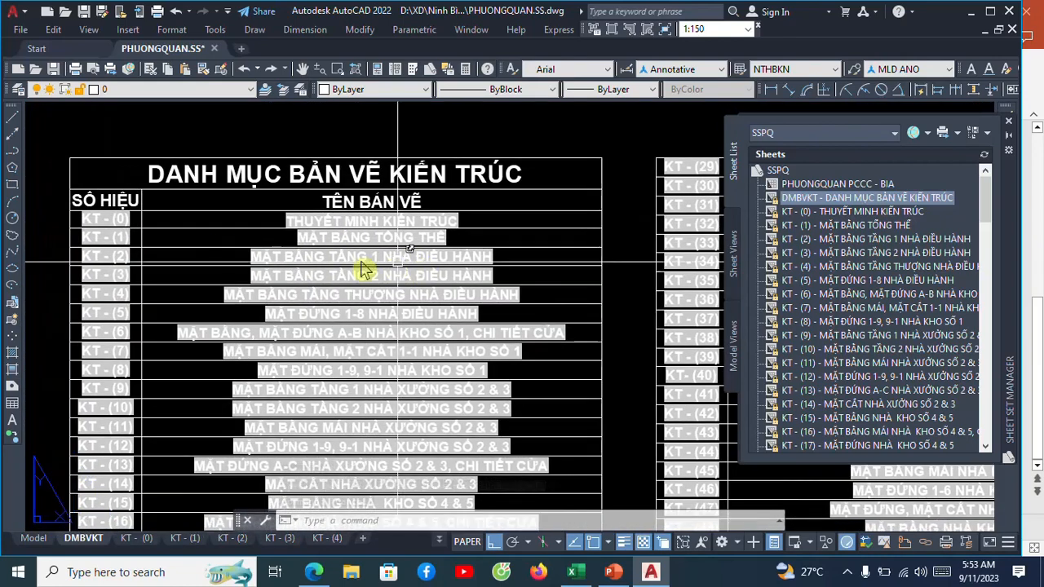
scroll(70, 221, "up", 2)
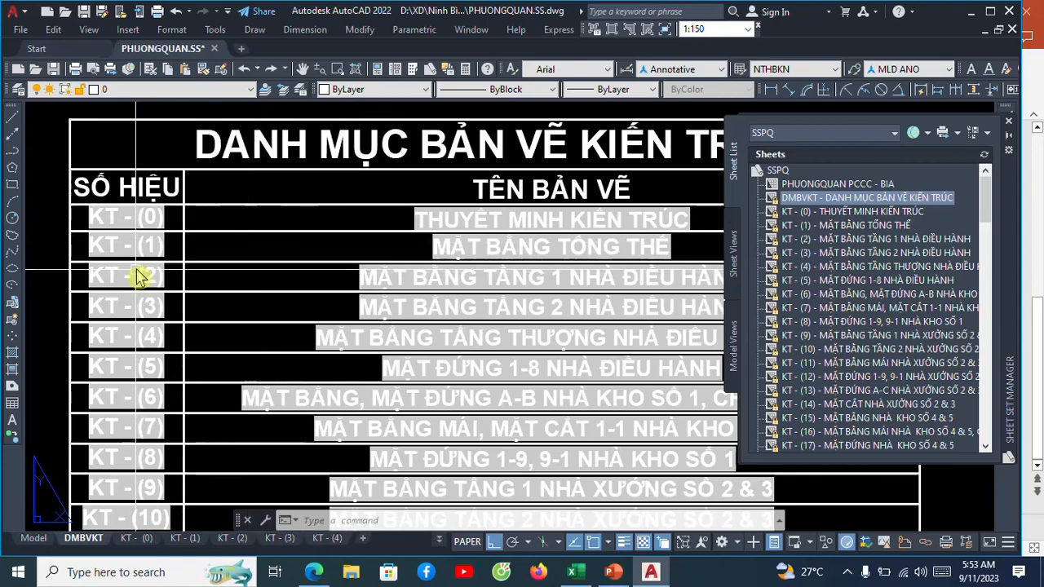
scroll(134, 267, "down", 5)
scroll(278, 366, "up", 8)
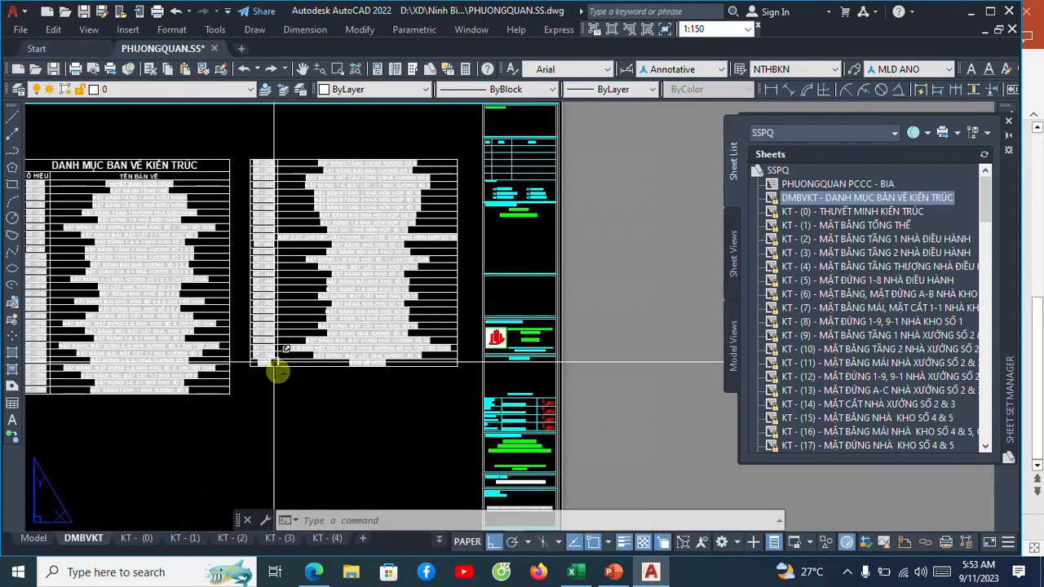
Check the last rows of the table, down to the VIDU entry, against the sheets in the sheet set.
scroll(262, 334, "down", 3)
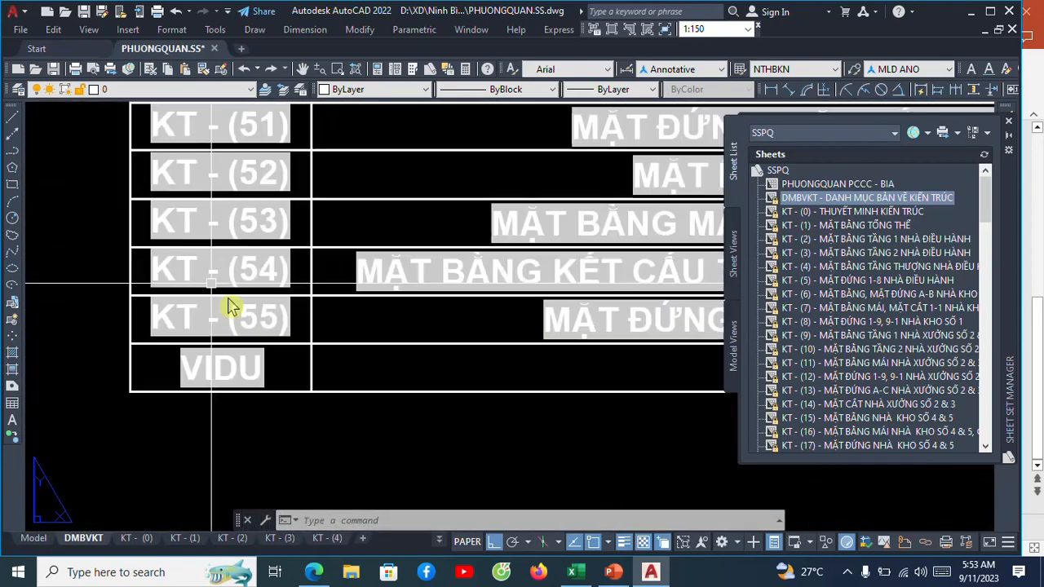
scroll(201, 321, "down", 3)
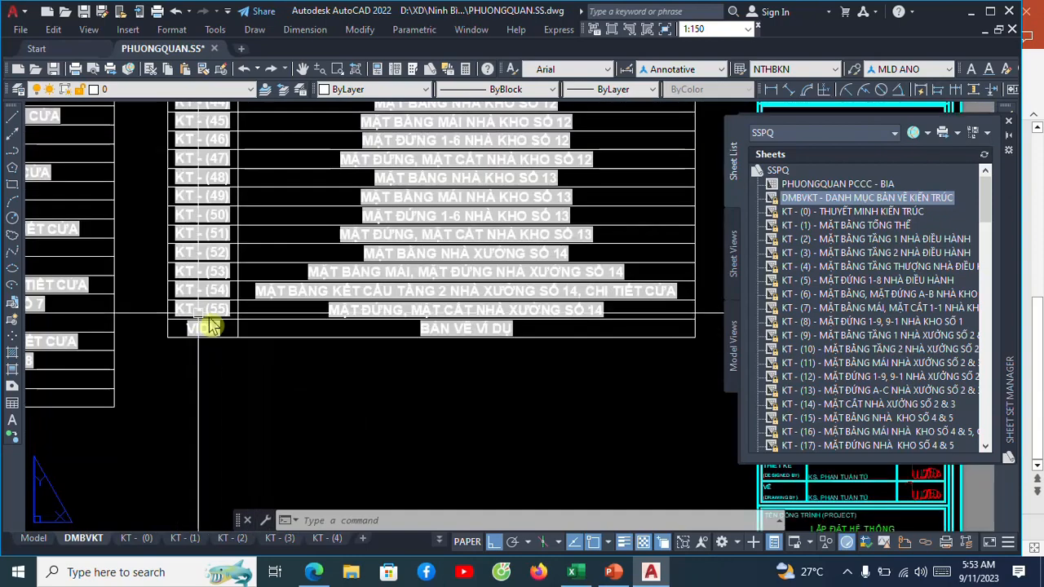
scroll(214, 331, "up", 3)
scroll(187, 333, "up", 2)
scroll(220, 337, "down", 2)
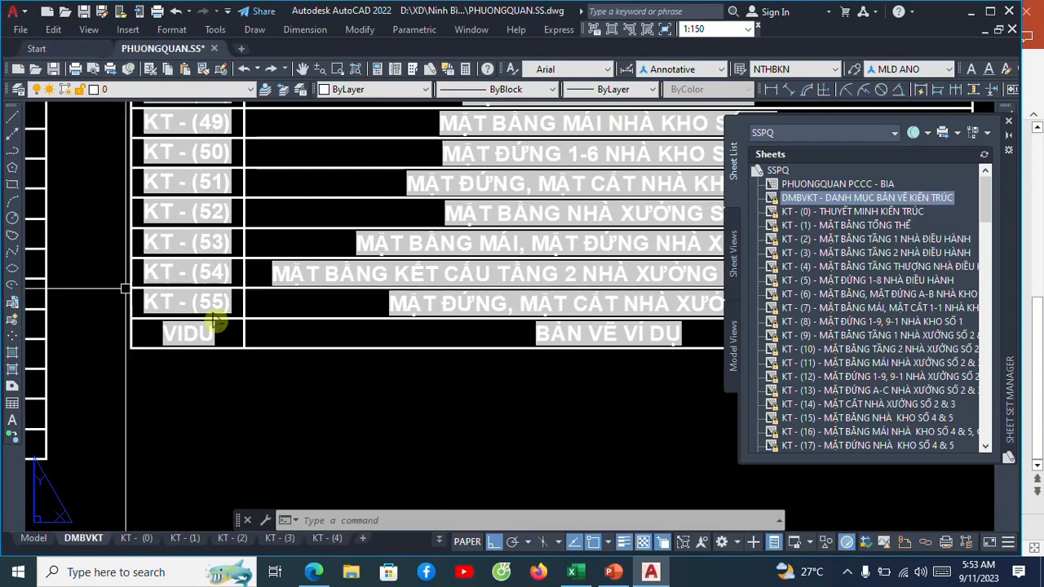
middle_click_drag(539, 336, 447, 335)
scroll(522, 343, "up", 3)
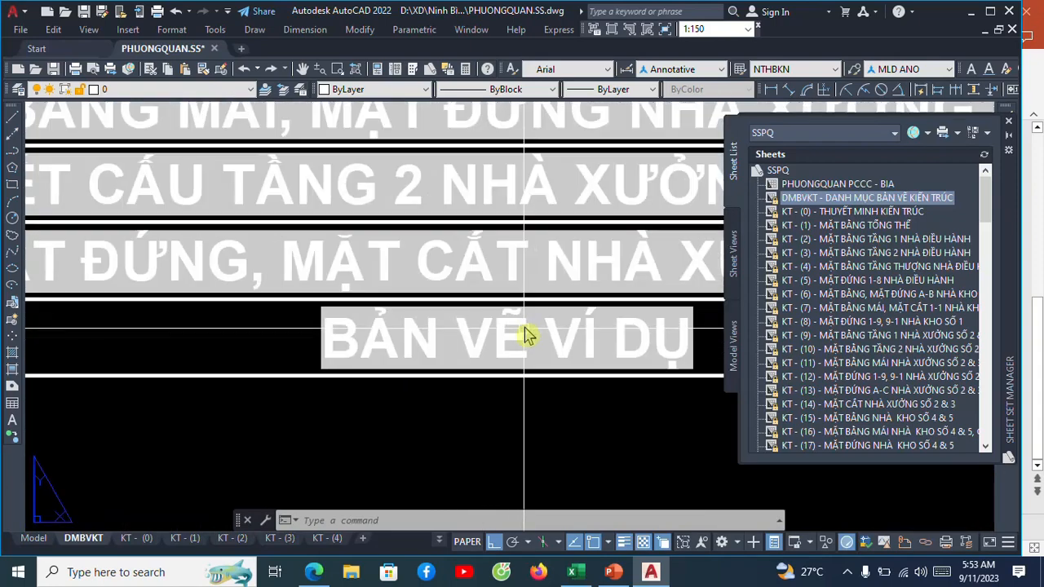
scroll(508, 326, "down", 5)
scroll(507, 322, "up", 3)
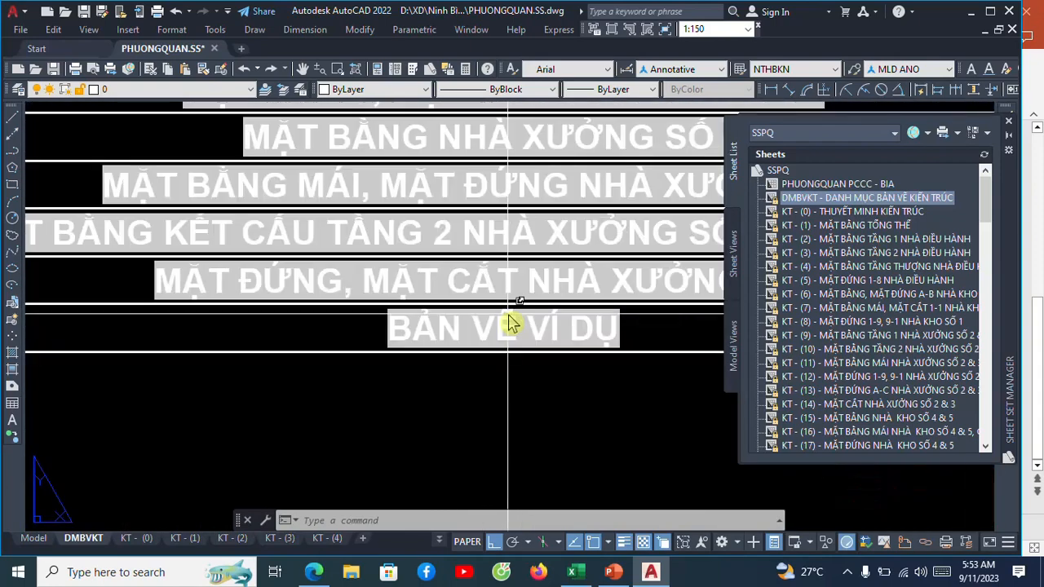
scroll(508, 322, "down", 8)
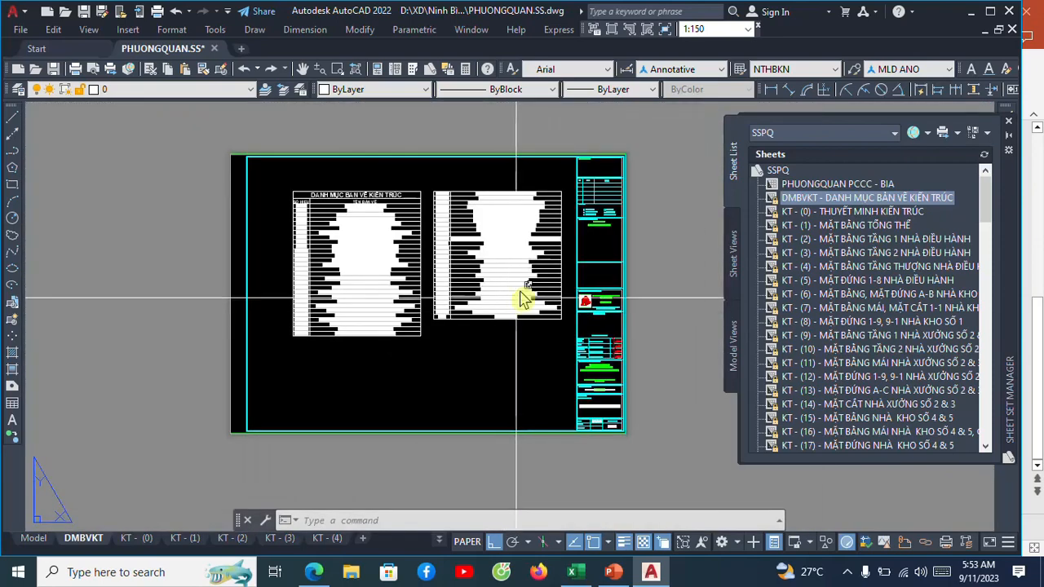
scroll(507, 302, "up", 3)
scroll(503, 303, "down", 1)
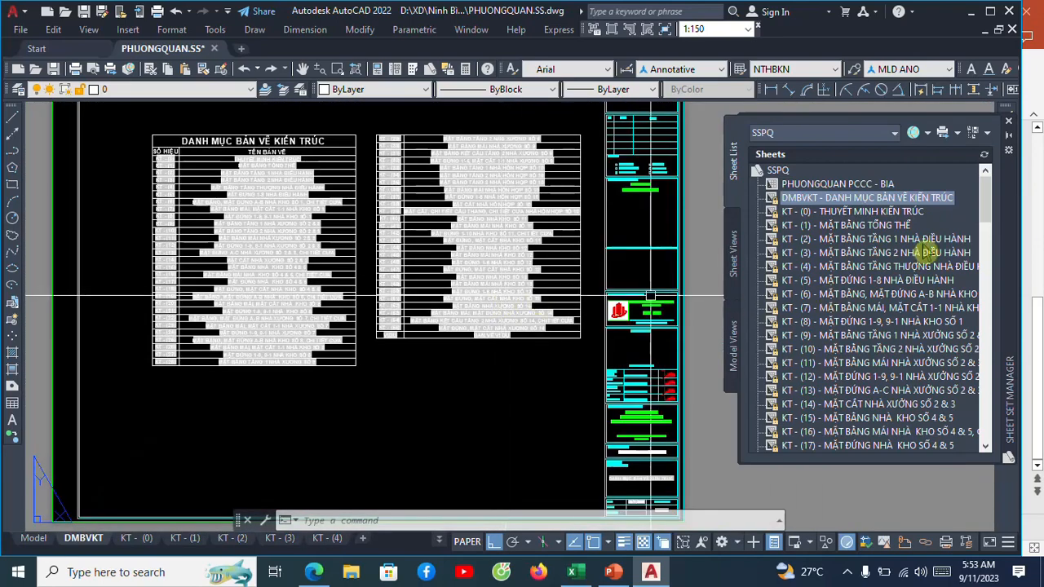
left_click_drag(984, 209, 1002, 168)
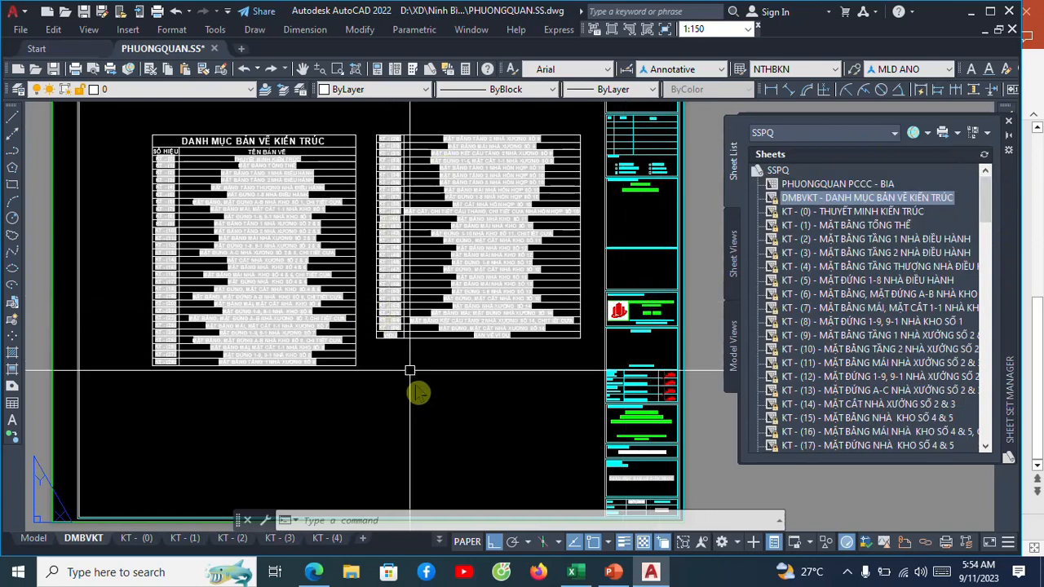
scroll(440, 371, "down", 4)
scroll(466, 298, "up", 4)
middle_click_drag(465, 322, 477, 268)
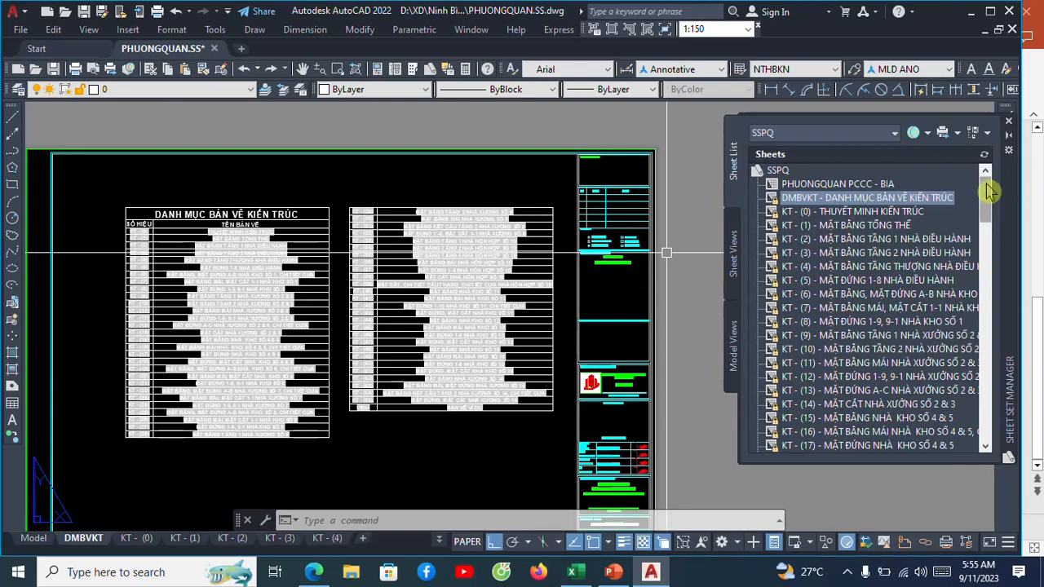
Publish the entire SSPQ sheet set to a PDF on the Desktop with the file name "VI DU...".
left_click(778, 171)
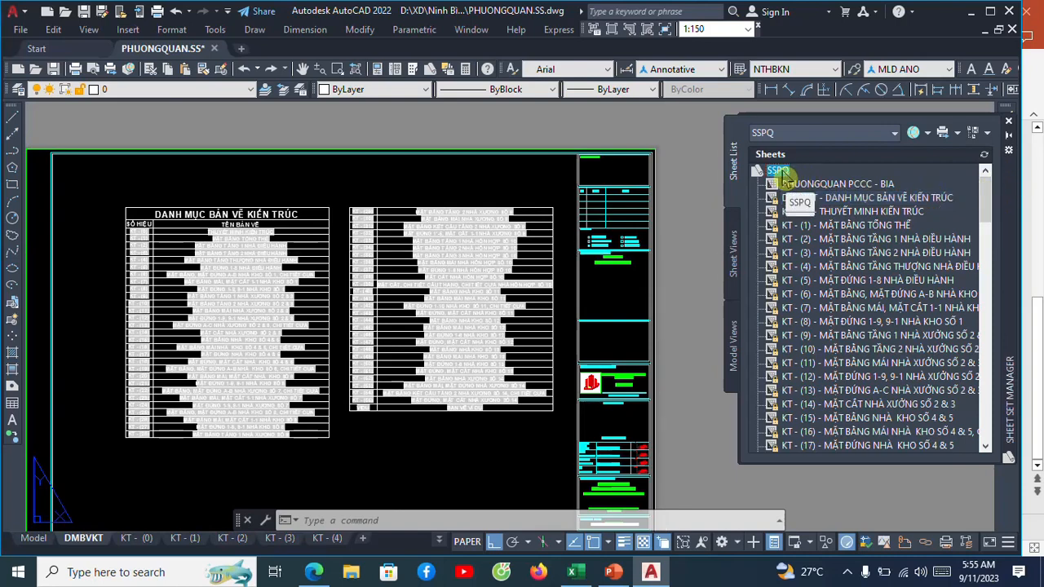
right_click(781, 173)
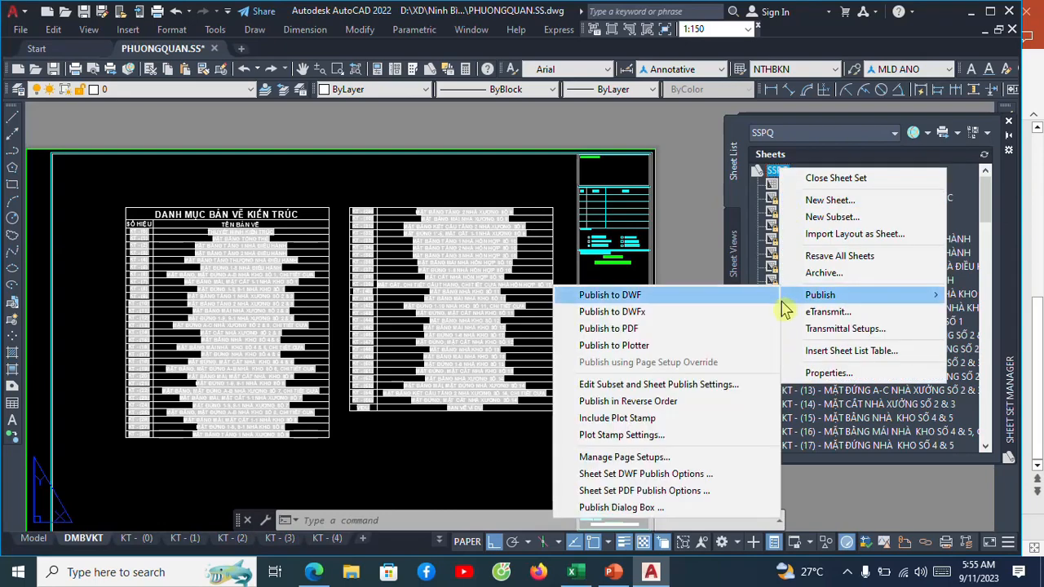
mouse_move(815, 296)
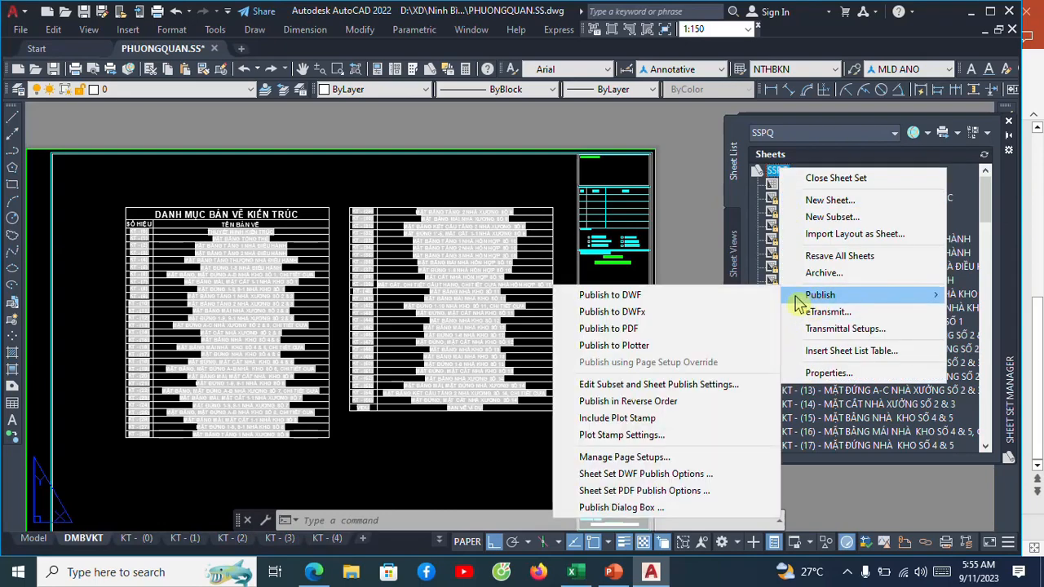
left_click(667, 329)
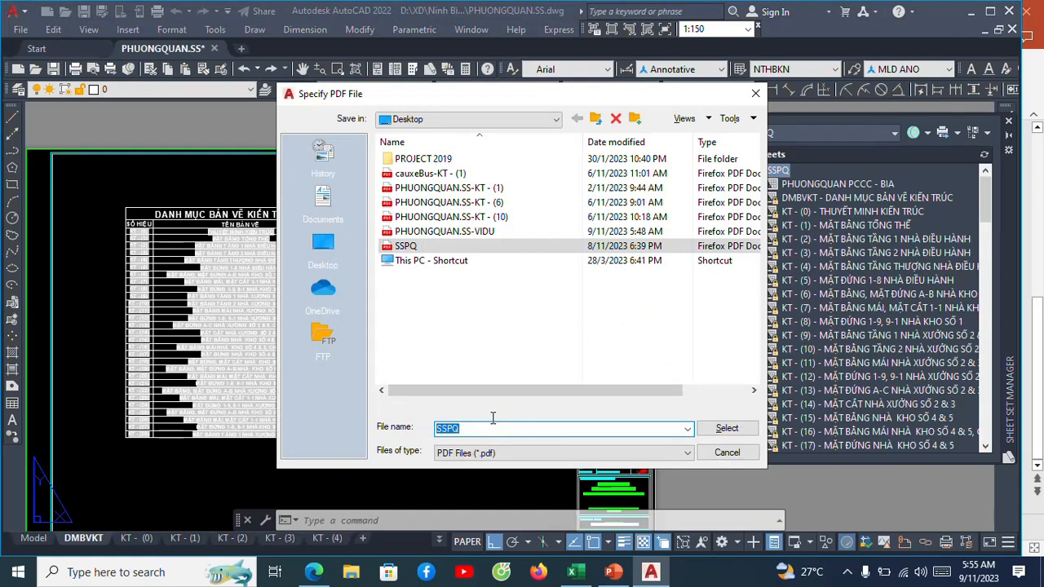
type("VI DU...")
left_click(726, 430)
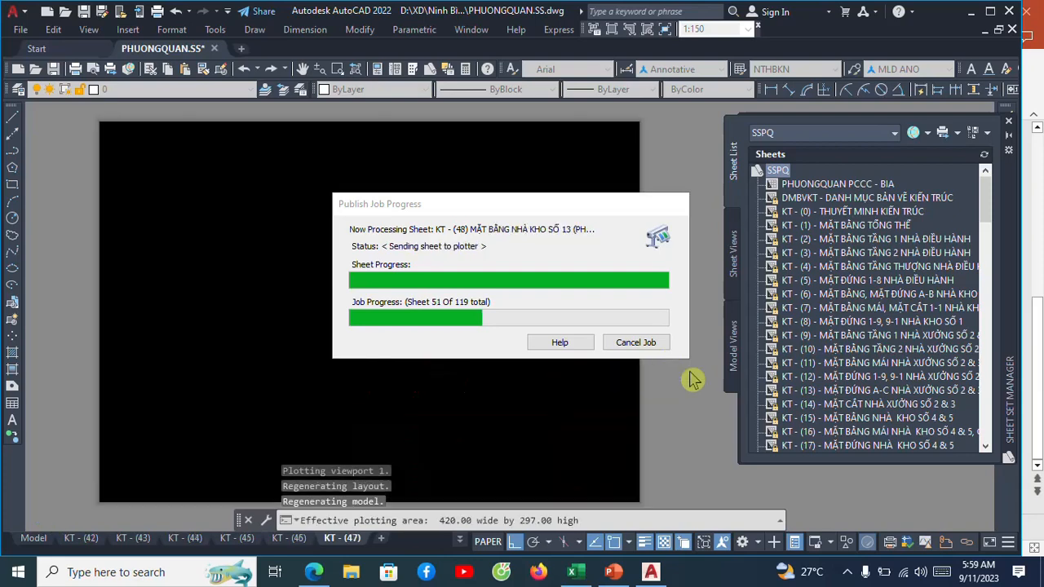
left_click(847, 572)
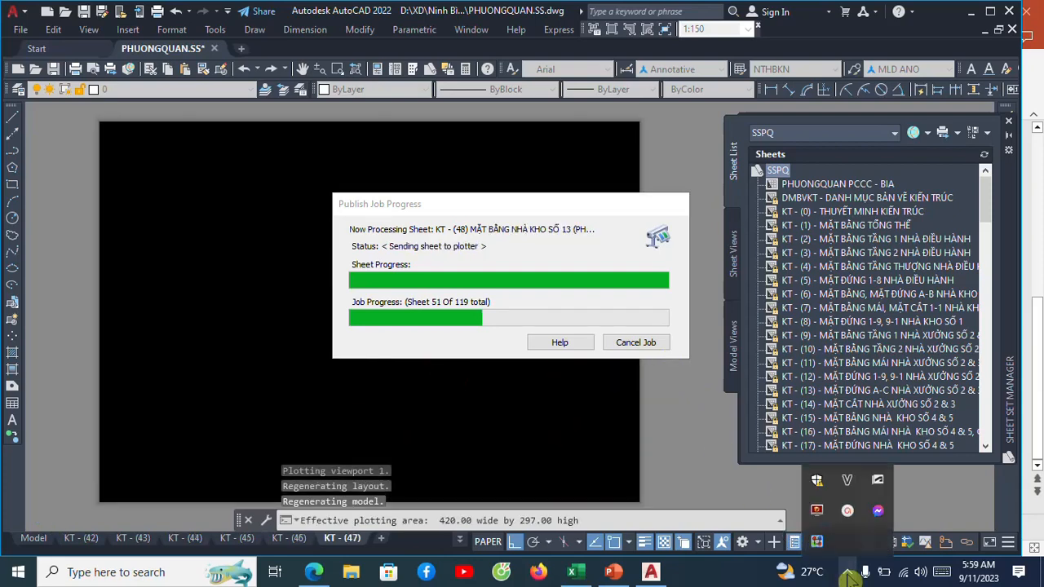
left_click(852, 528)
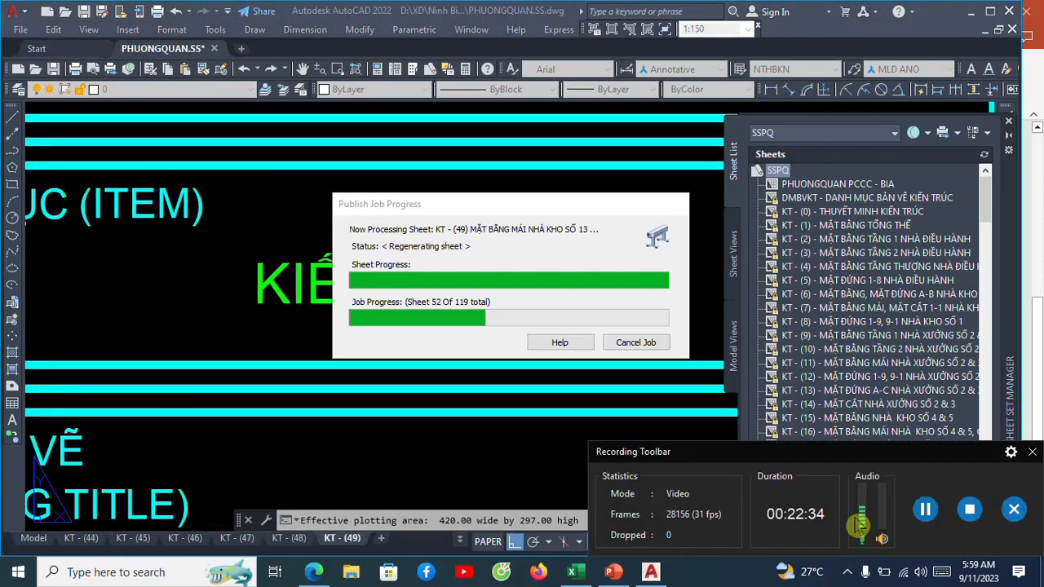
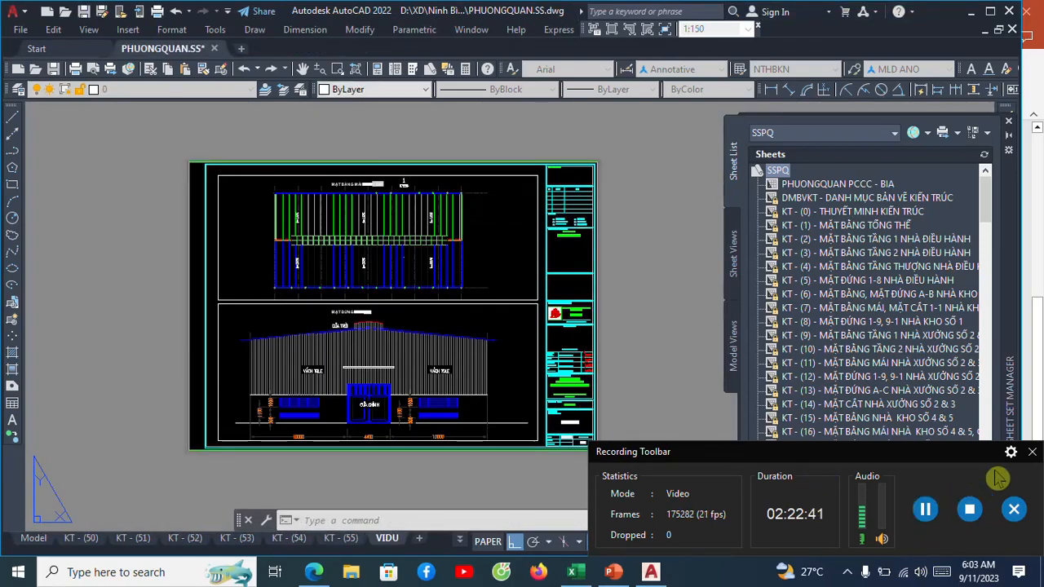
Open the published VI DU PDF from the Desktop folder.
left_click(1031, 451)
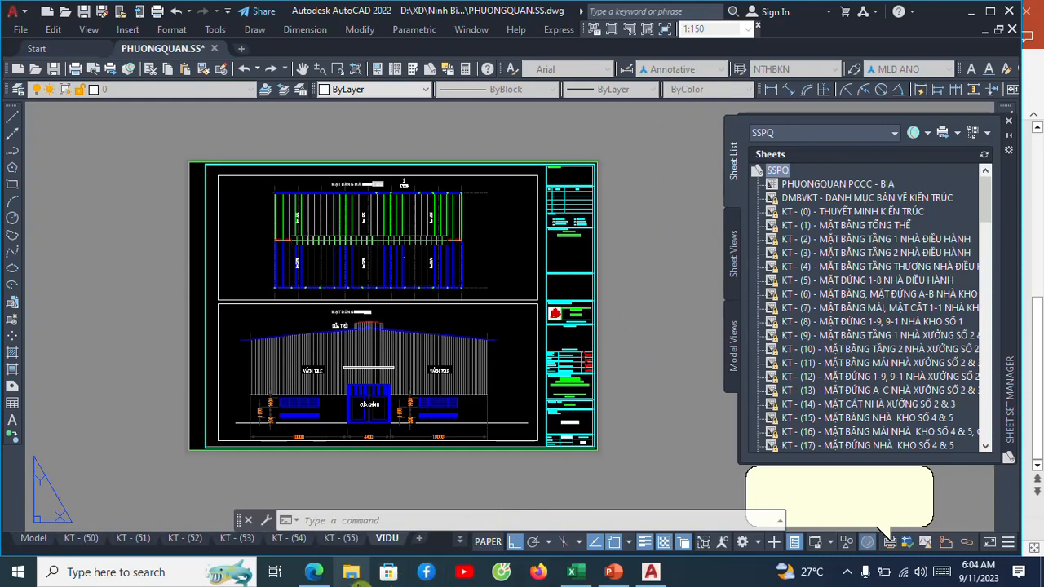
left_click(350, 571)
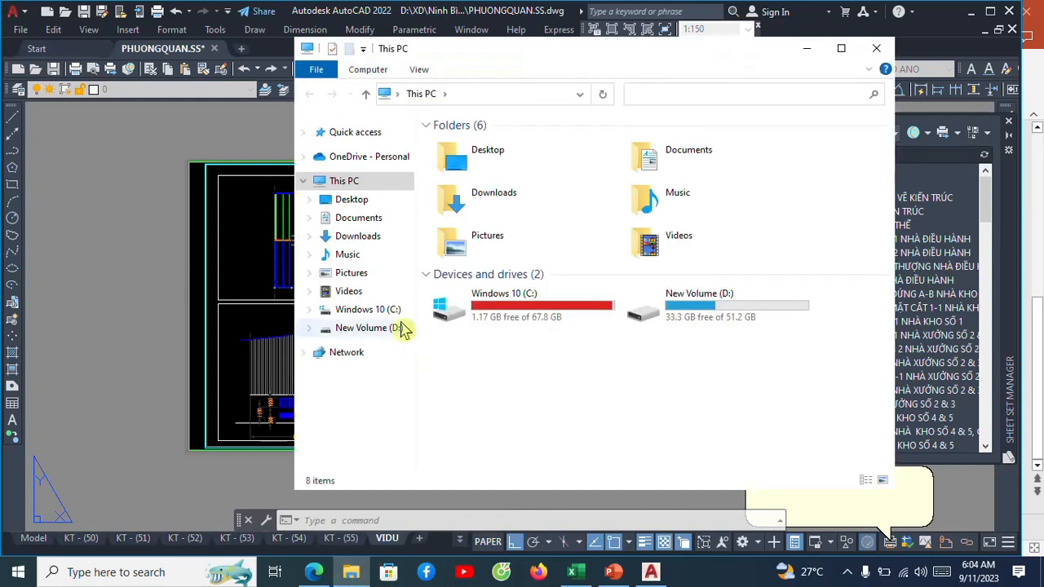
double_click(471, 154)
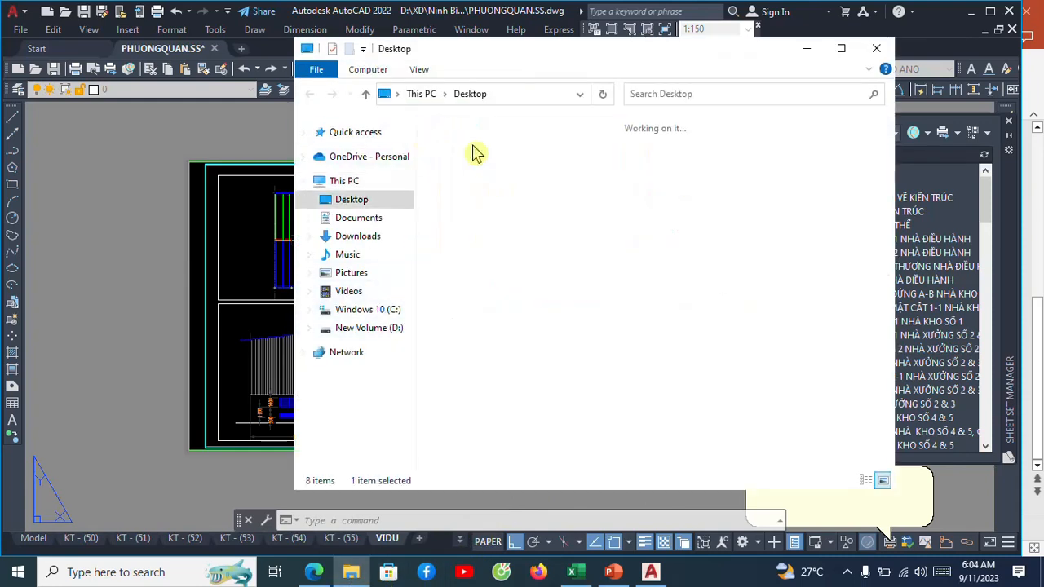
scroll(568, 374, "down", 3)
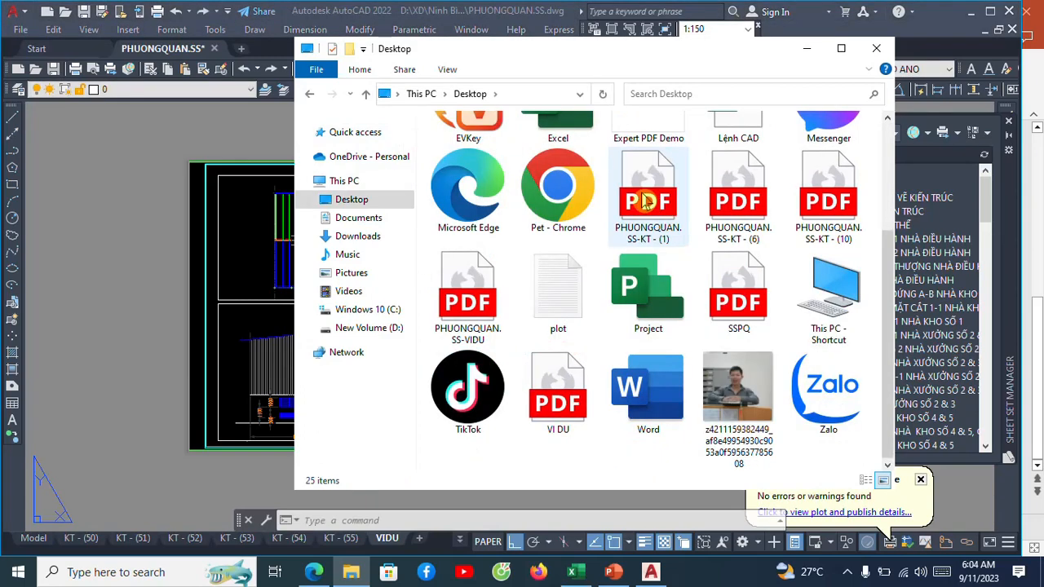
double_click(557, 405)
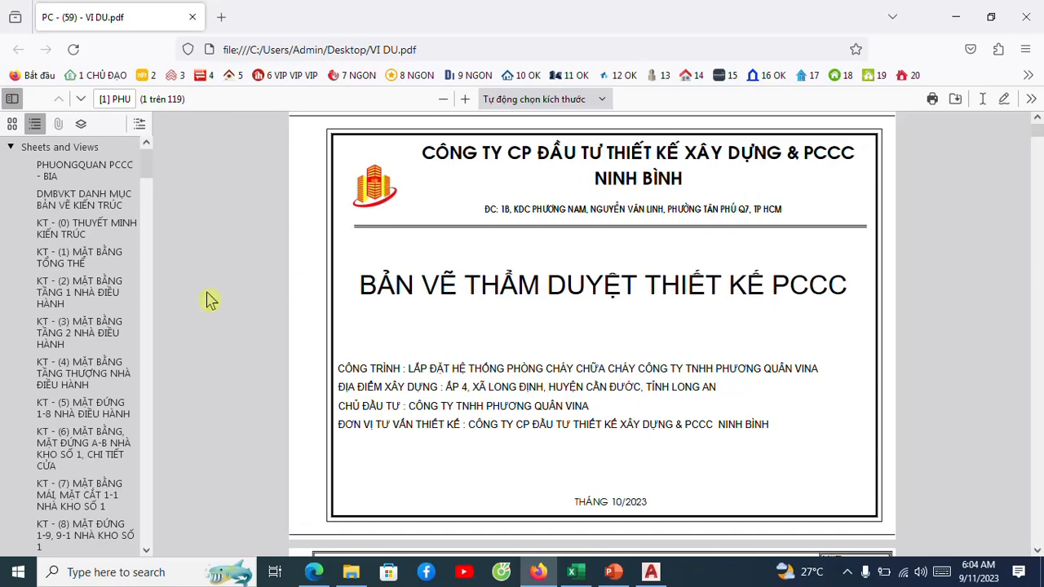
Check the PDF's cover page, the DMBVKT architectural drawing list and the KT - (0) notes sheet through the sheet bookmarks.
left_click(66, 177)
left_click(67, 200)
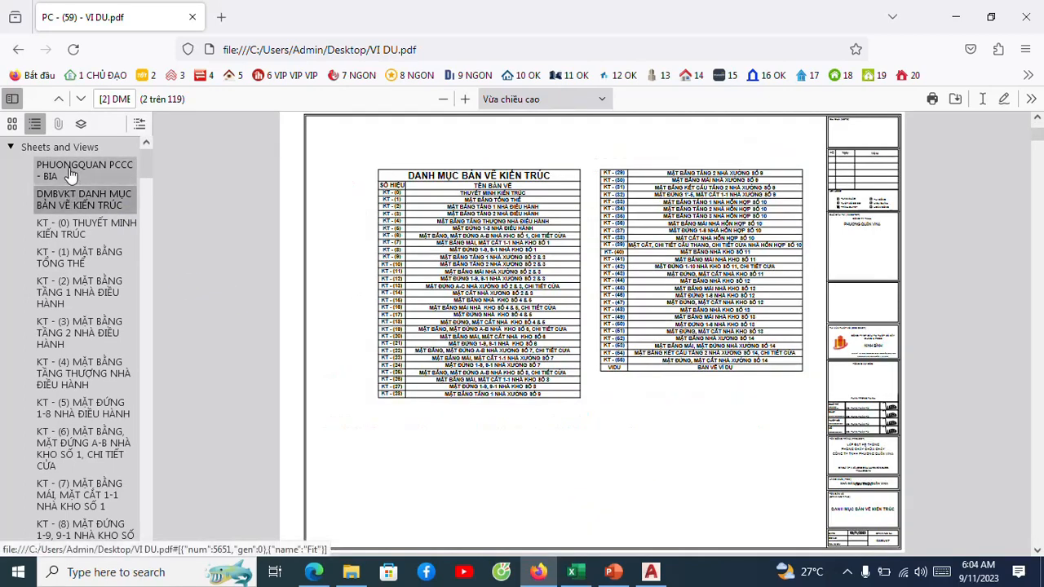
left_click(75, 173)
left_click(72, 200)
left_click(73, 232)
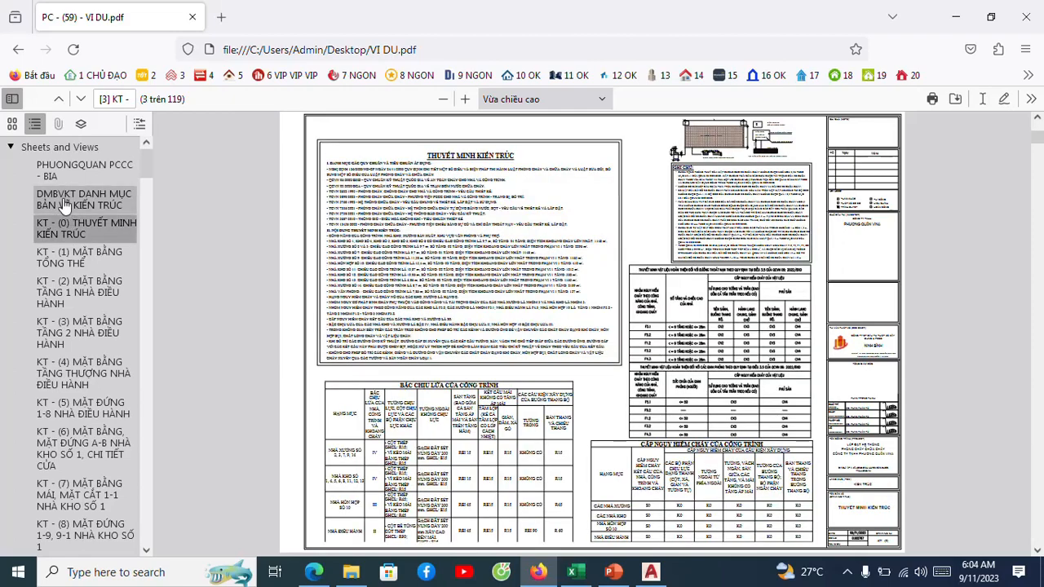
left_click(69, 173)
left_click(78, 205)
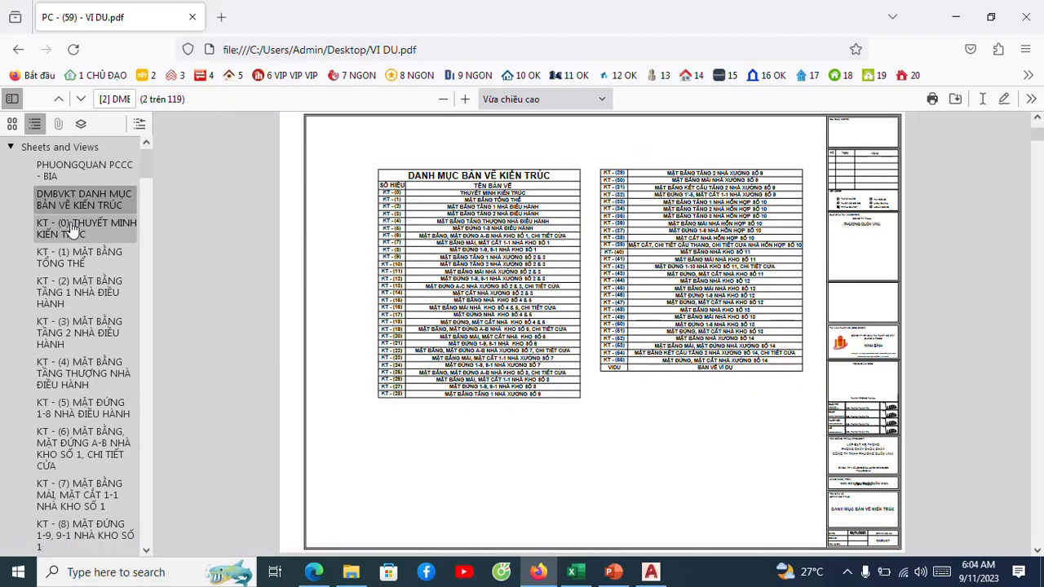
Review the published architectural pages between KT - (0) and KT - (17) by jumping through their bookmarks.
left_click(78, 227)
left_click(74, 256)
left_click(55, 291)
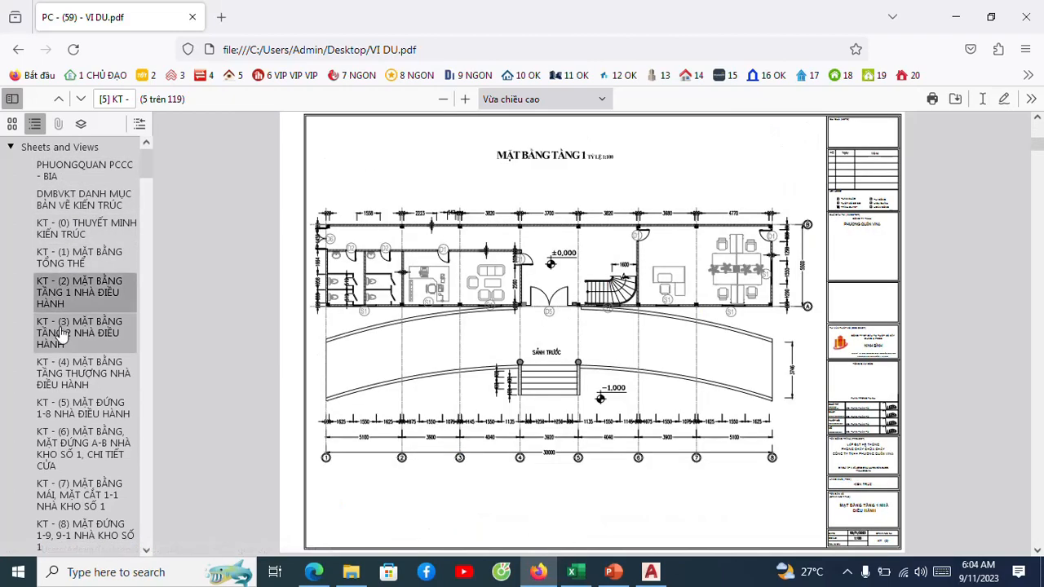
left_click(69, 330)
left_click(70, 371)
scroll(72, 334, "down", 3)
left_click(79, 346)
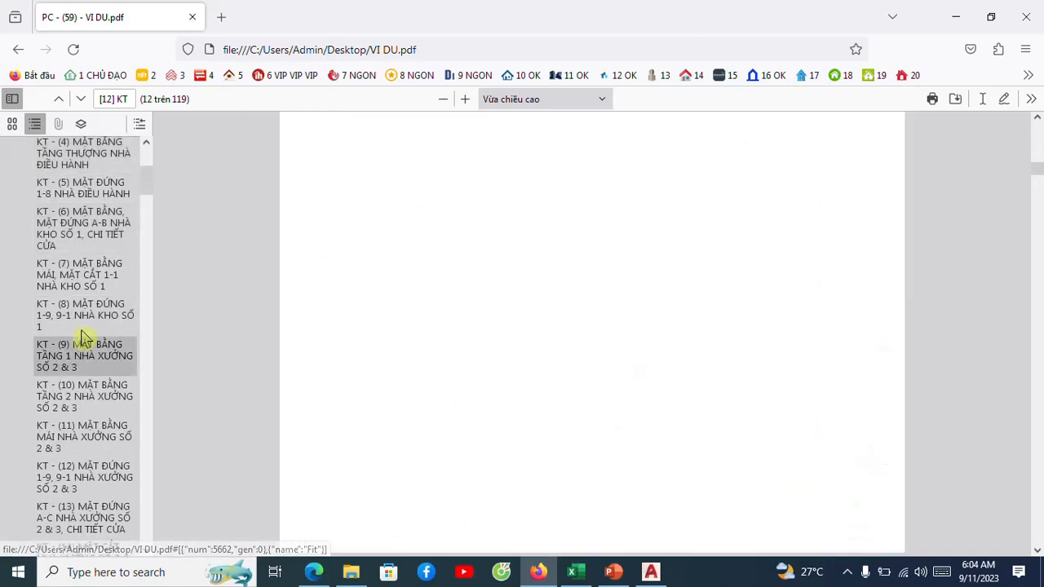
left_click(93, 384)
scroll(92, 383, "down", 3)
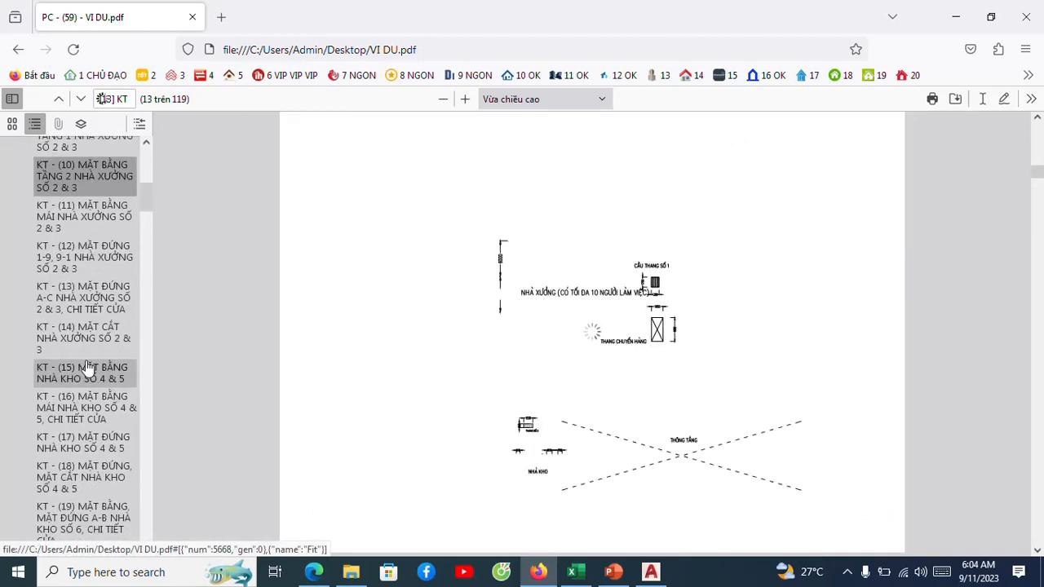
left_click(86, 372)
left_click(80, 442)
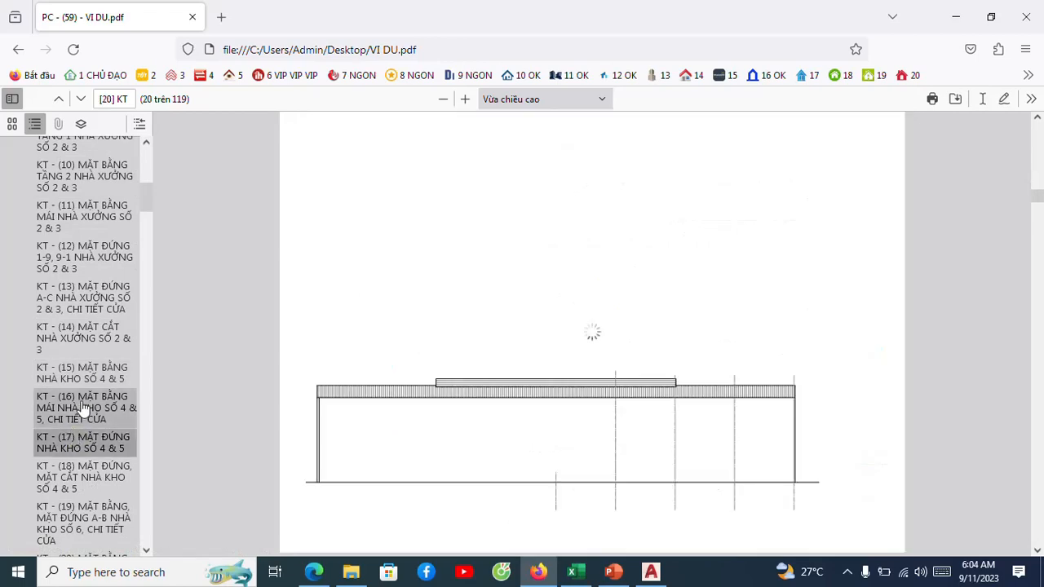
Look through the remaining KT and PC bookmarks and display the VIDU sheet's page.
scroll(88, 398, "down", 12)
scroll(85, 389, "down", 12)
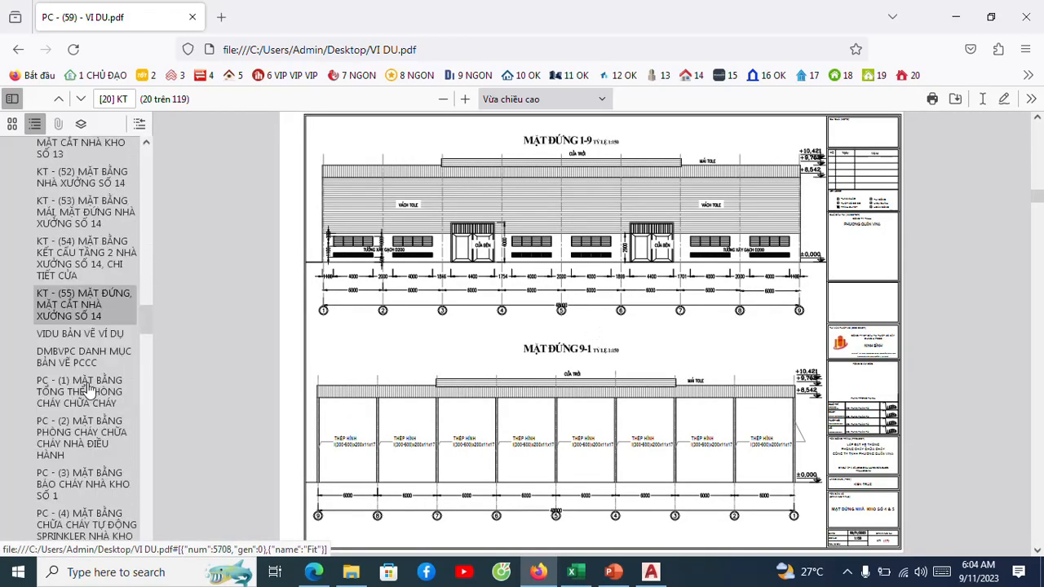
scroll(84, 388, "down", 5)
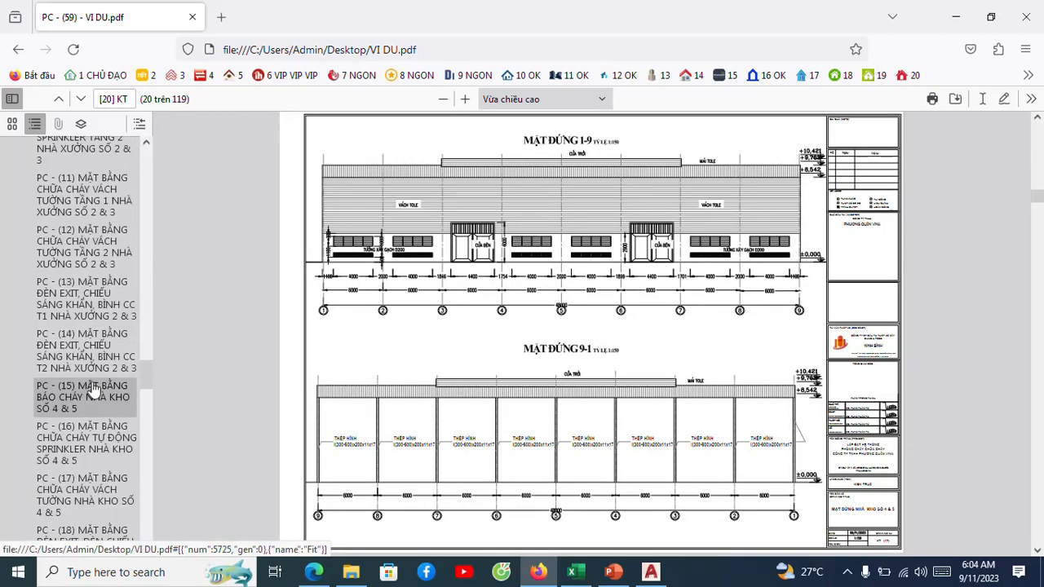
scroll(94, 391, "up", 10)
scroll(95, 389, "up", 3)
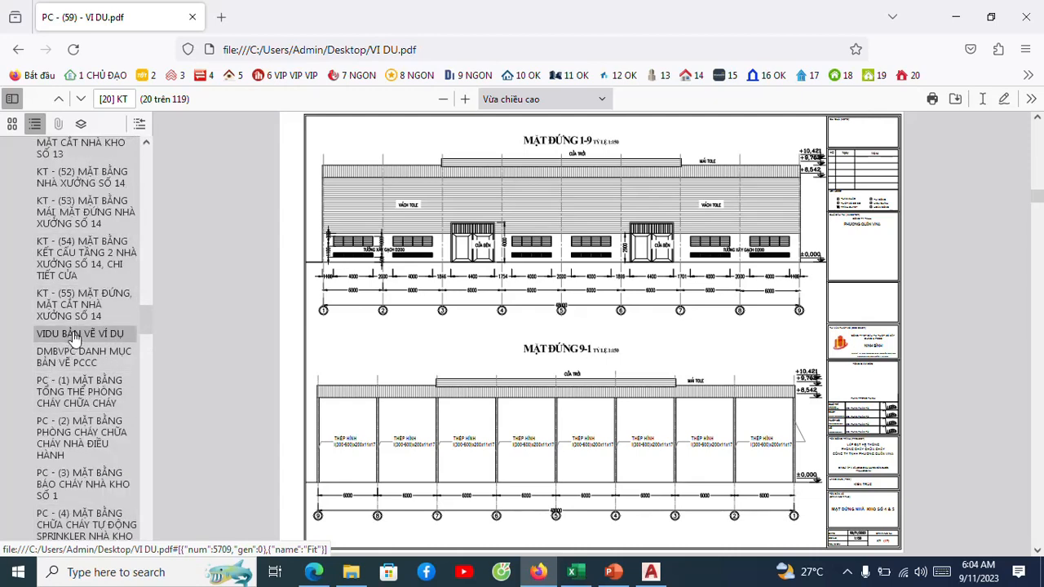
left_click(74, 335)
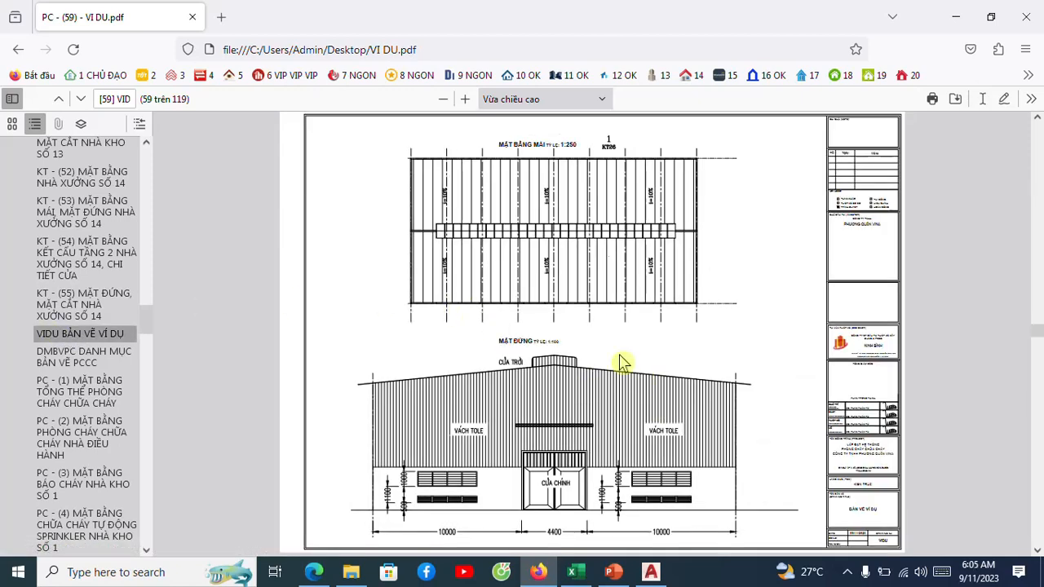
Enlarge the VIDU page to 110% and check the titles and scale labels of the roof plan and elevation.
scroll(597, 385, "up", 3)
scroll(595, 382, "down", 3)
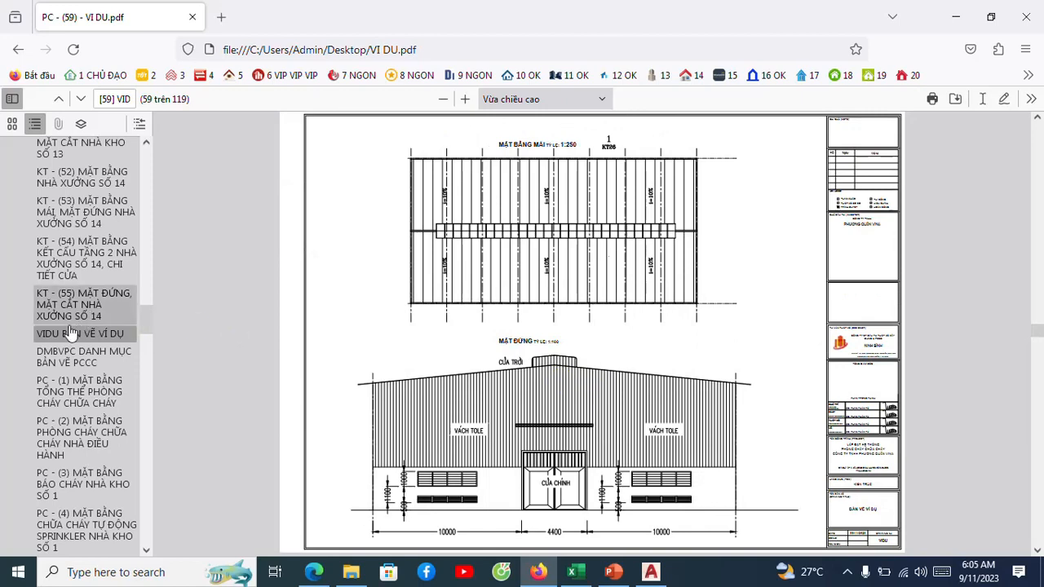
left_click(465, 99)
left_click(465, 99)
left_click(465, 99)
left_click(464, 99)
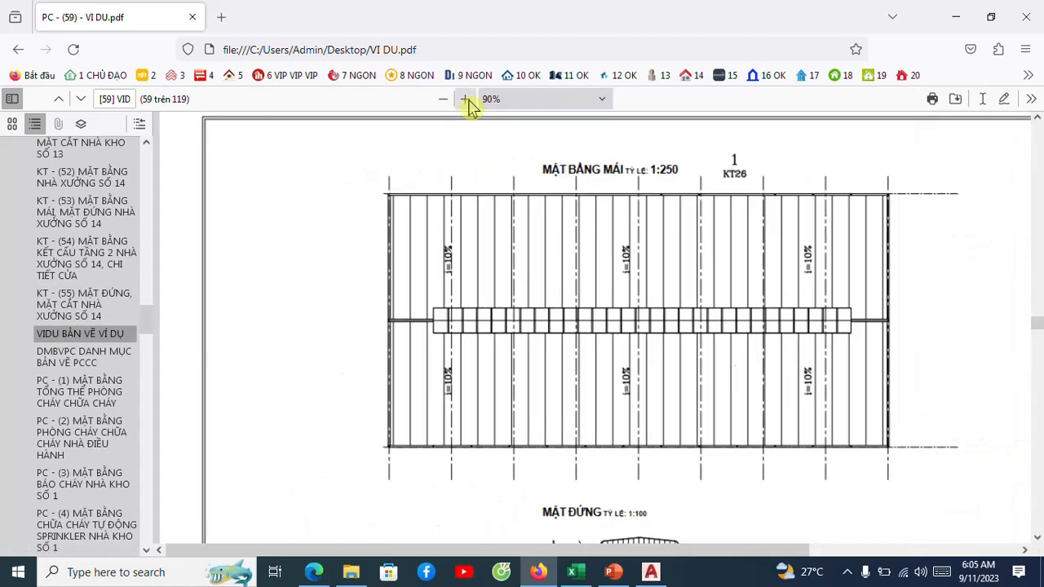
left_click(465, 99)
left_click(465, 98)
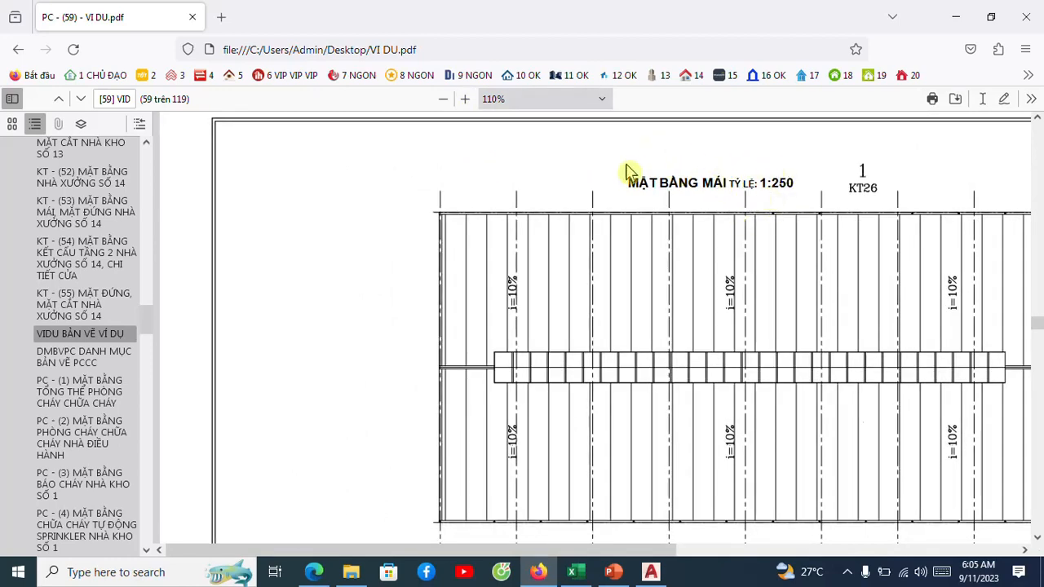
scroll(681, 186, "down", 4)
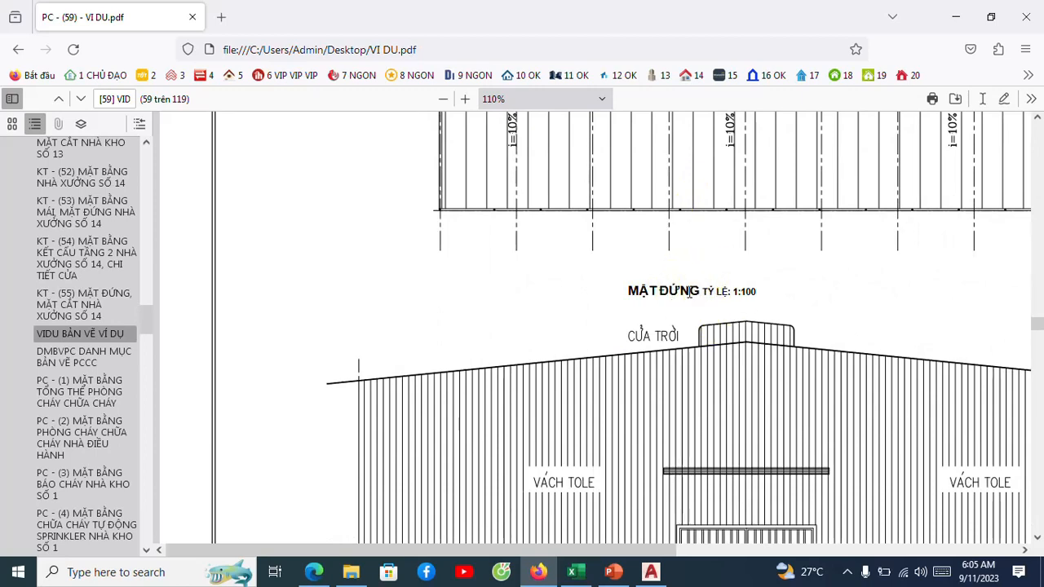
scroll(634, 269, "up", 1)
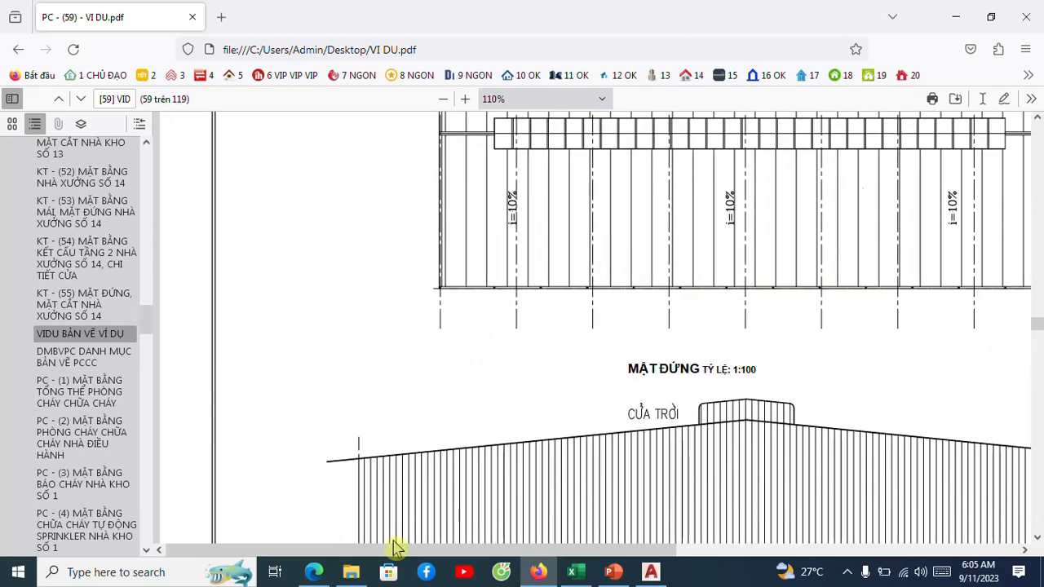
Examine the VIDU page's title block, including the project name, item, drawing title, date and drawing number.
left_click_drag(403, 550, 751, 563)
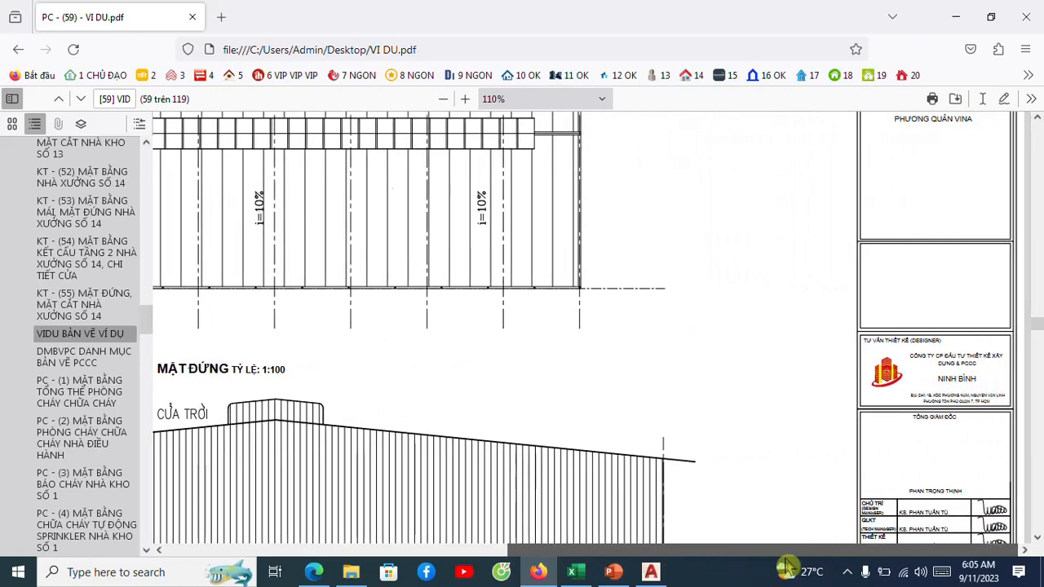
scroll(782, 463, "down", 2)
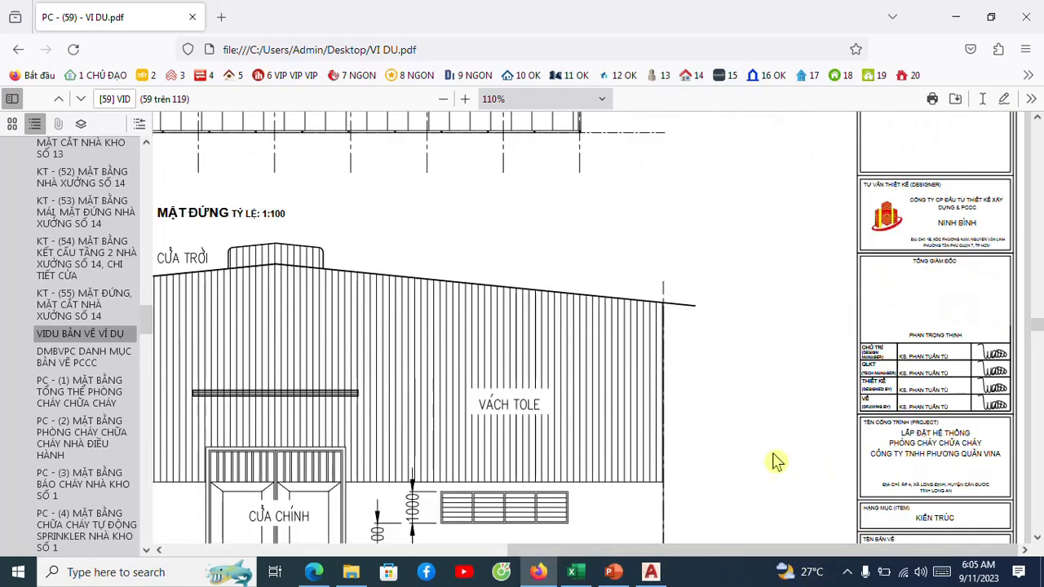
scroll(775, 463, "down", 4)
scroll(774, 463, "up", 2)
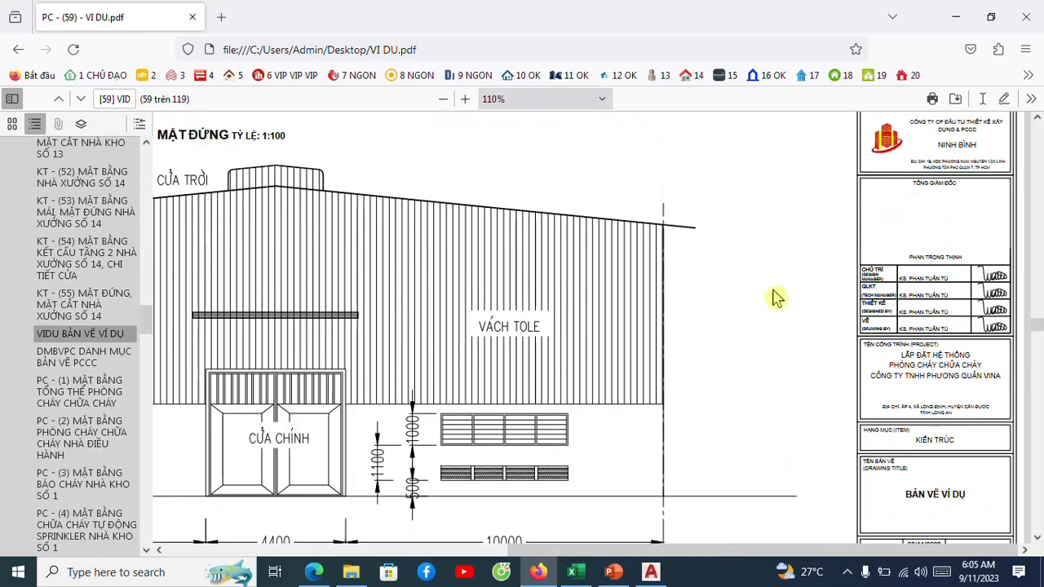
scroll(795, 300, "down", 1)
scroll(913, 387, "down", 4)
scroll(913, 381, "up", 4)
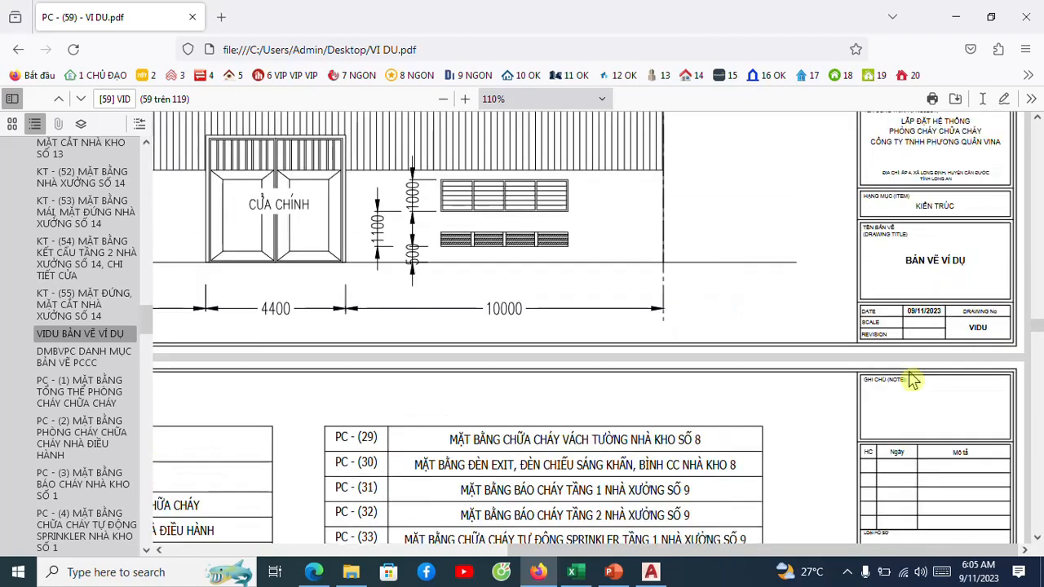
scroll(839, 340, "up", 3)
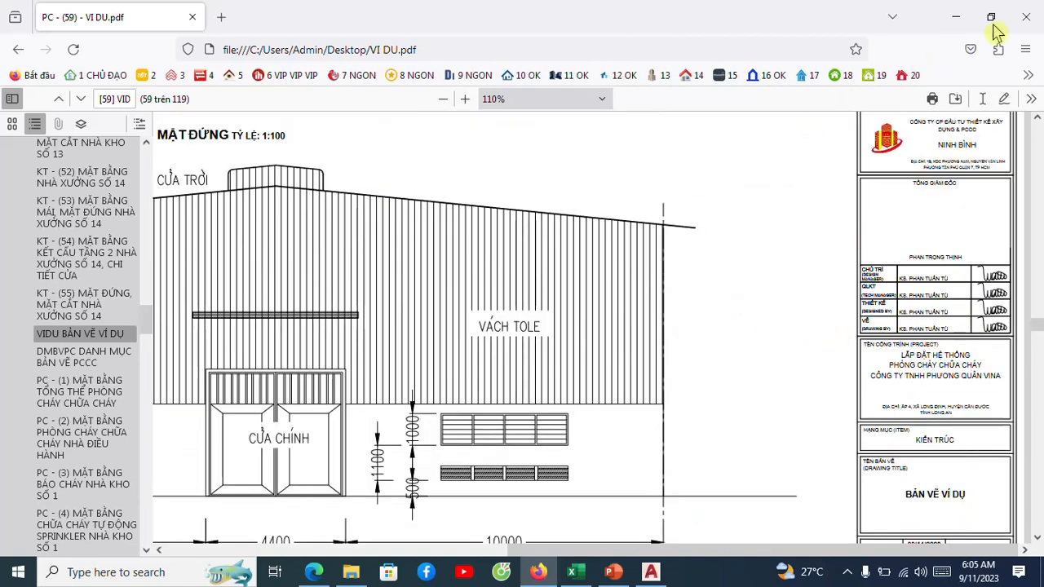
Close the PDF and the Desktop folder, and minimize AutoCAD to return to the PP_BAI4_OFFICIAL presentation in PowerPoint.
left_click(1025, 16)
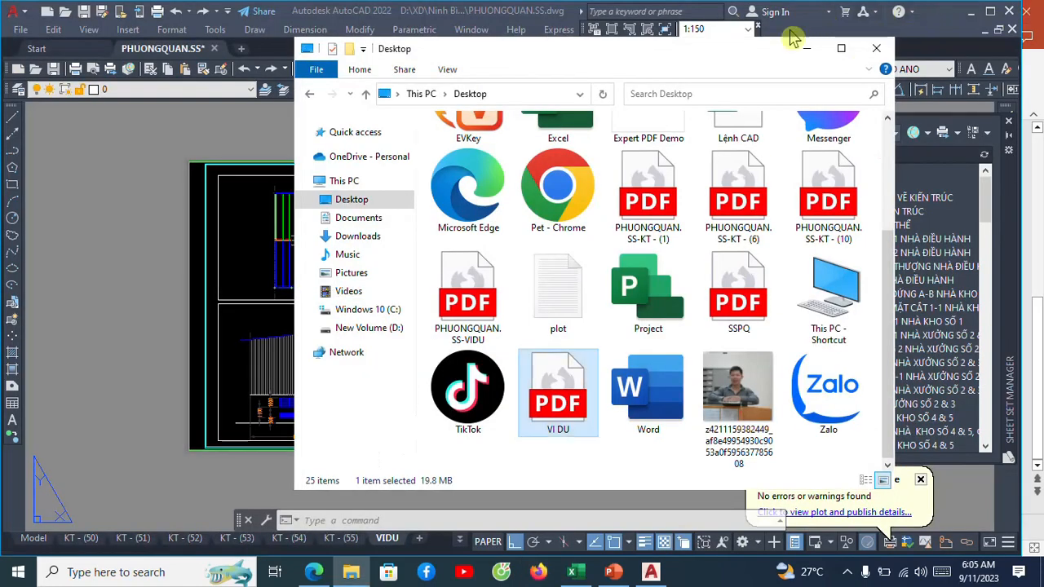
left_click(876, 48)
left_click(970, 16)
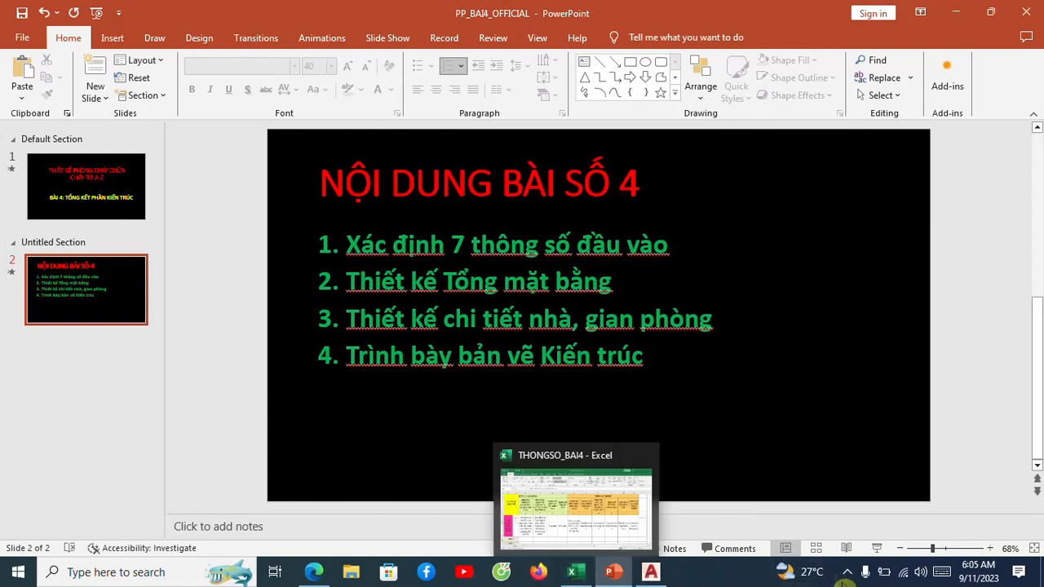
left_click(847, 571)
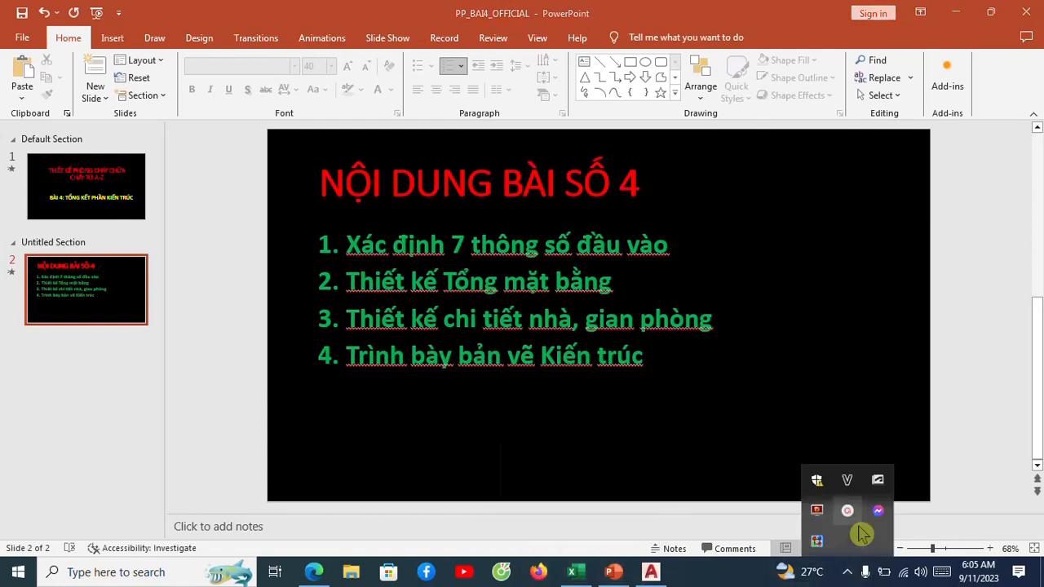